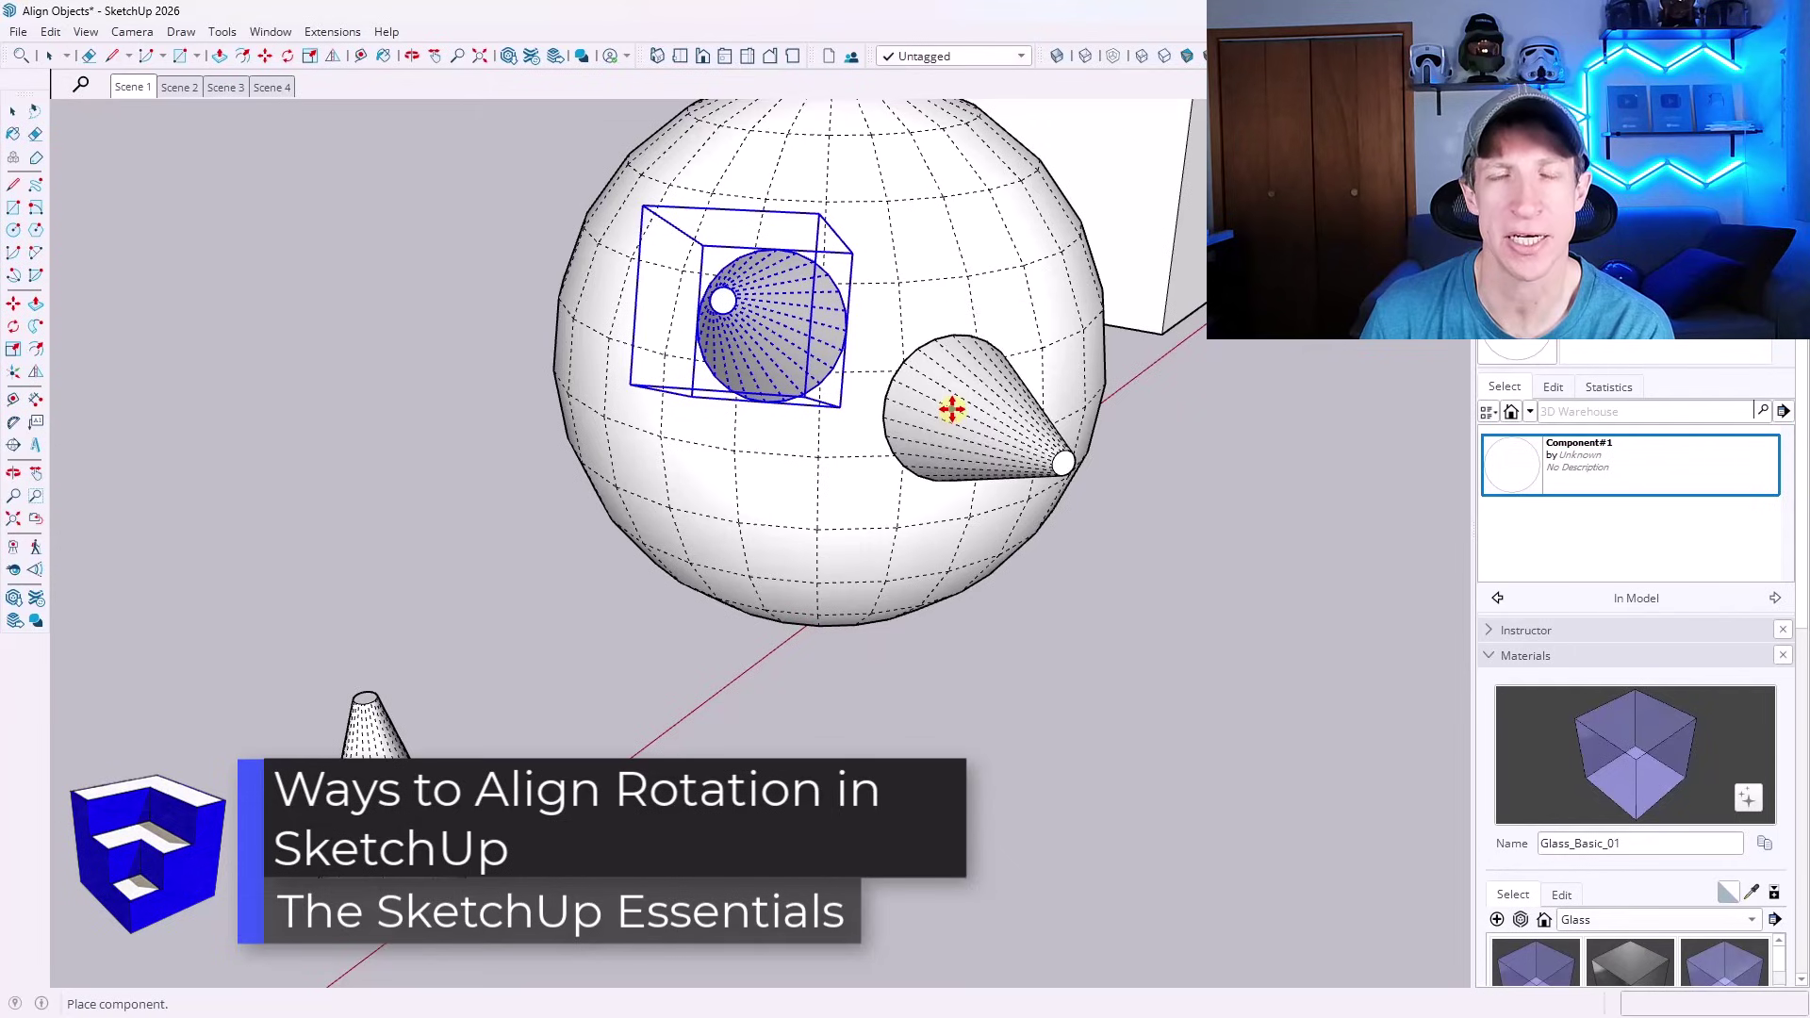
Move the window frame's corner onto the opening's corner with MoveAlignMe, then straighten it to the roof slope.
middle_click_drag(1022, 392, 650, 455)
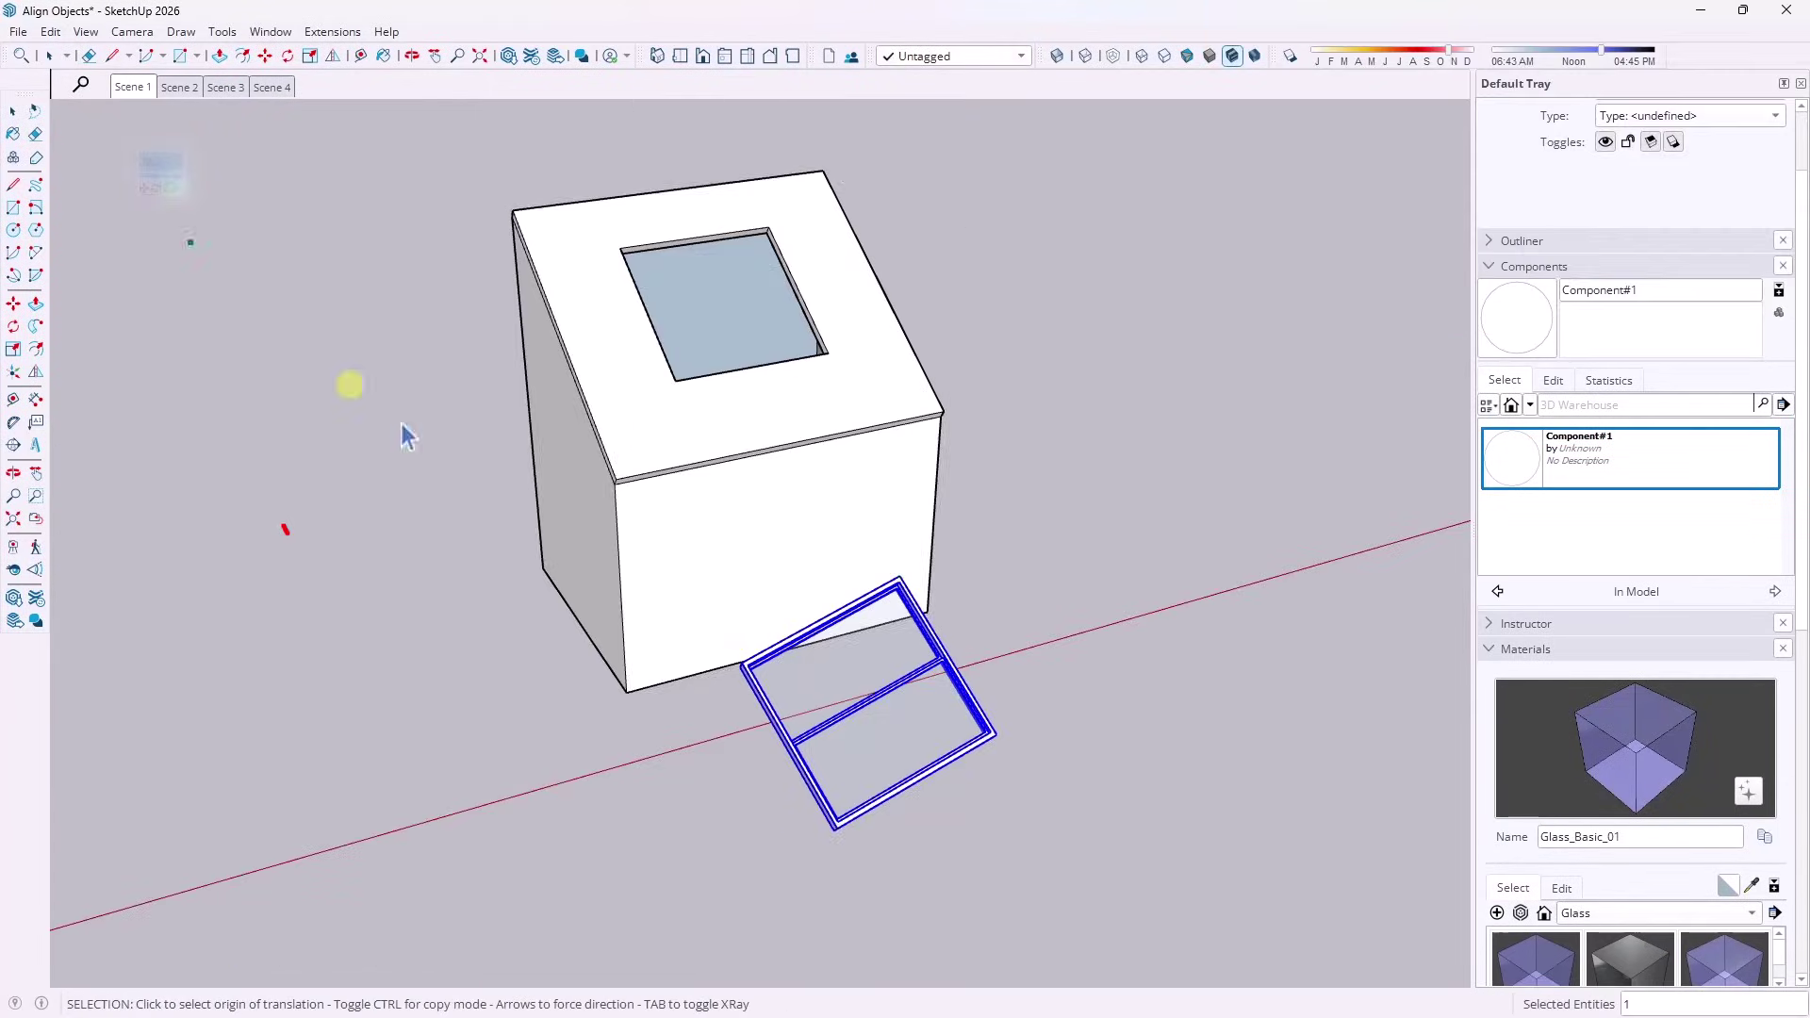
left_click(741, 664)
scroll(676, 382, "up", 3)
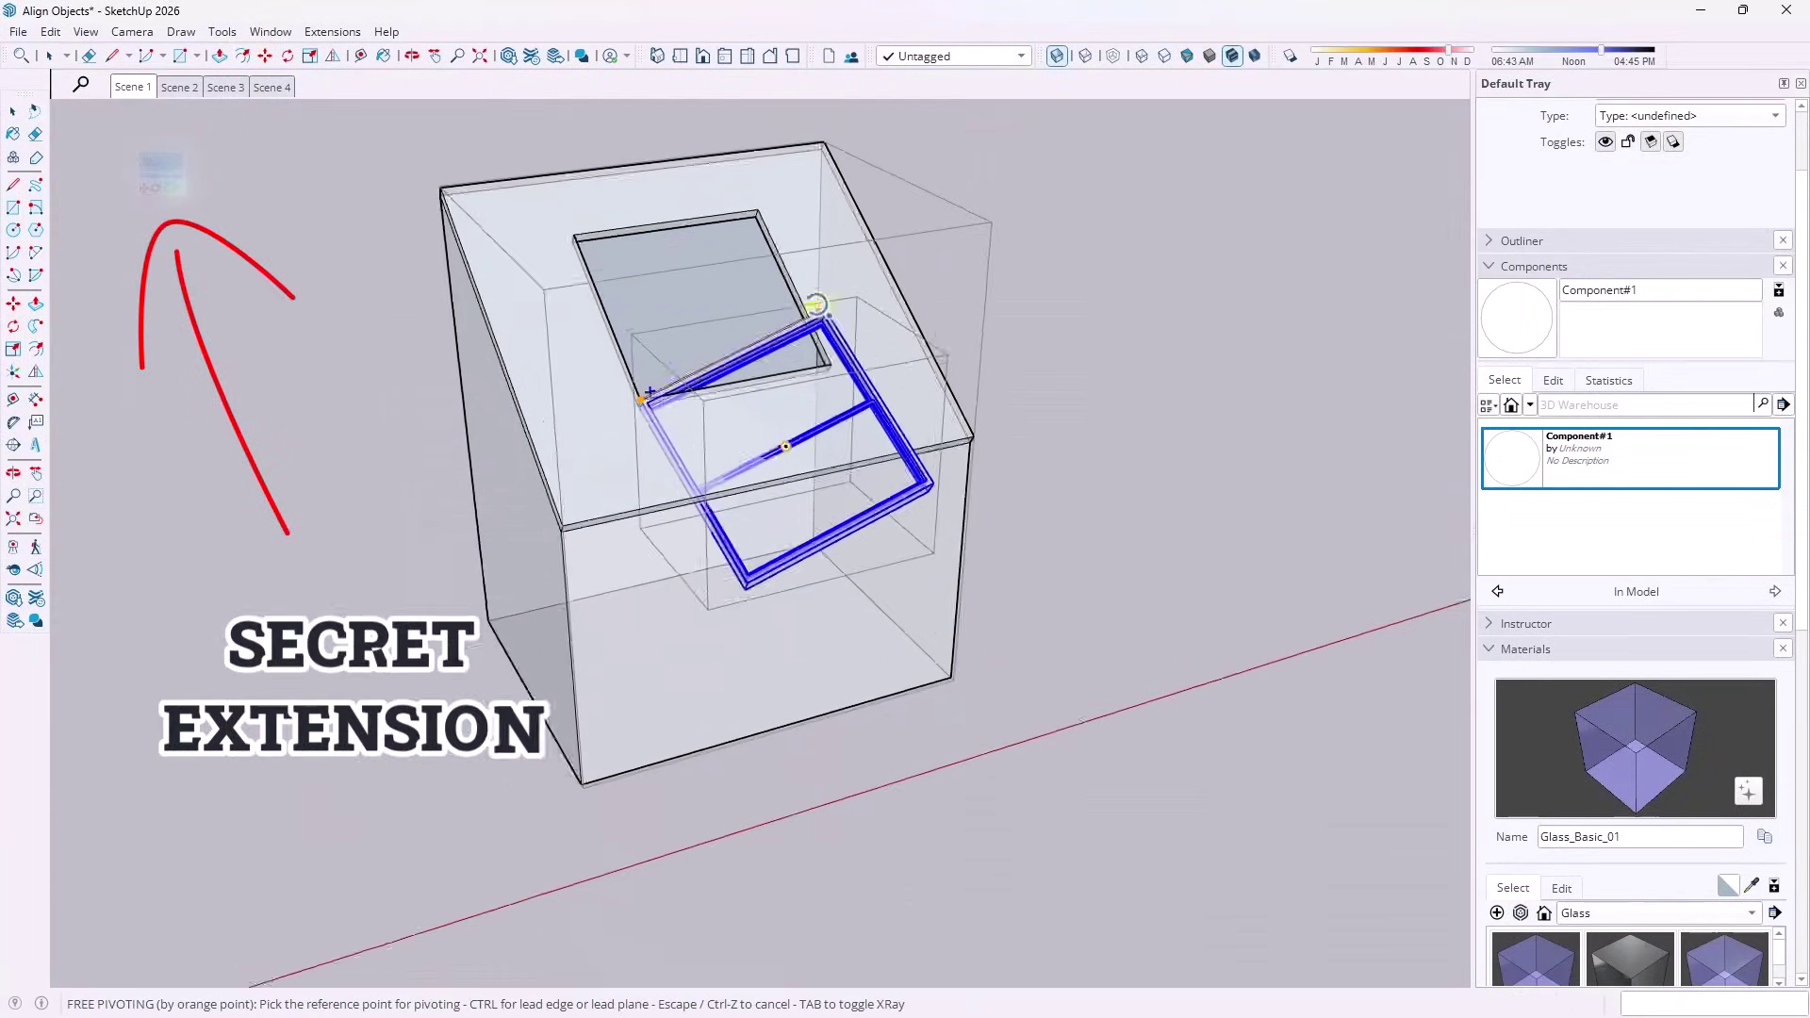
left_click(561, 229)
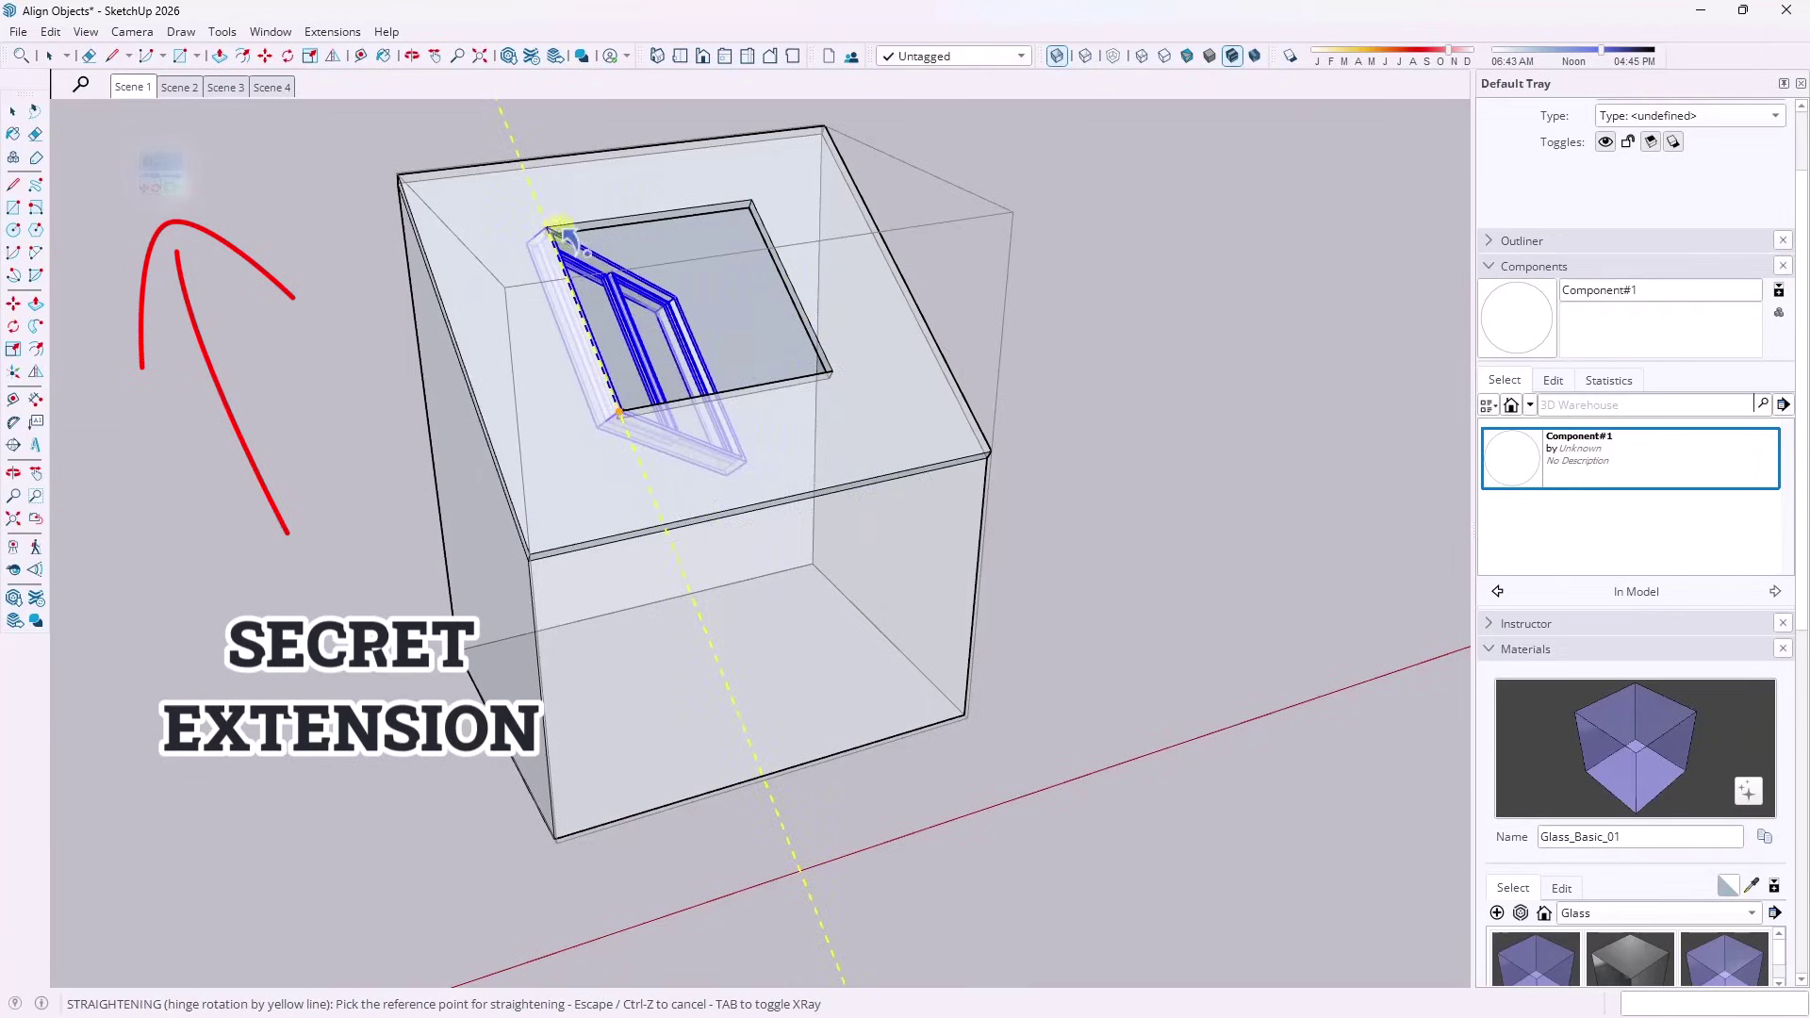
scroll(679, 292, "up", 3)
left_click(679, 295)
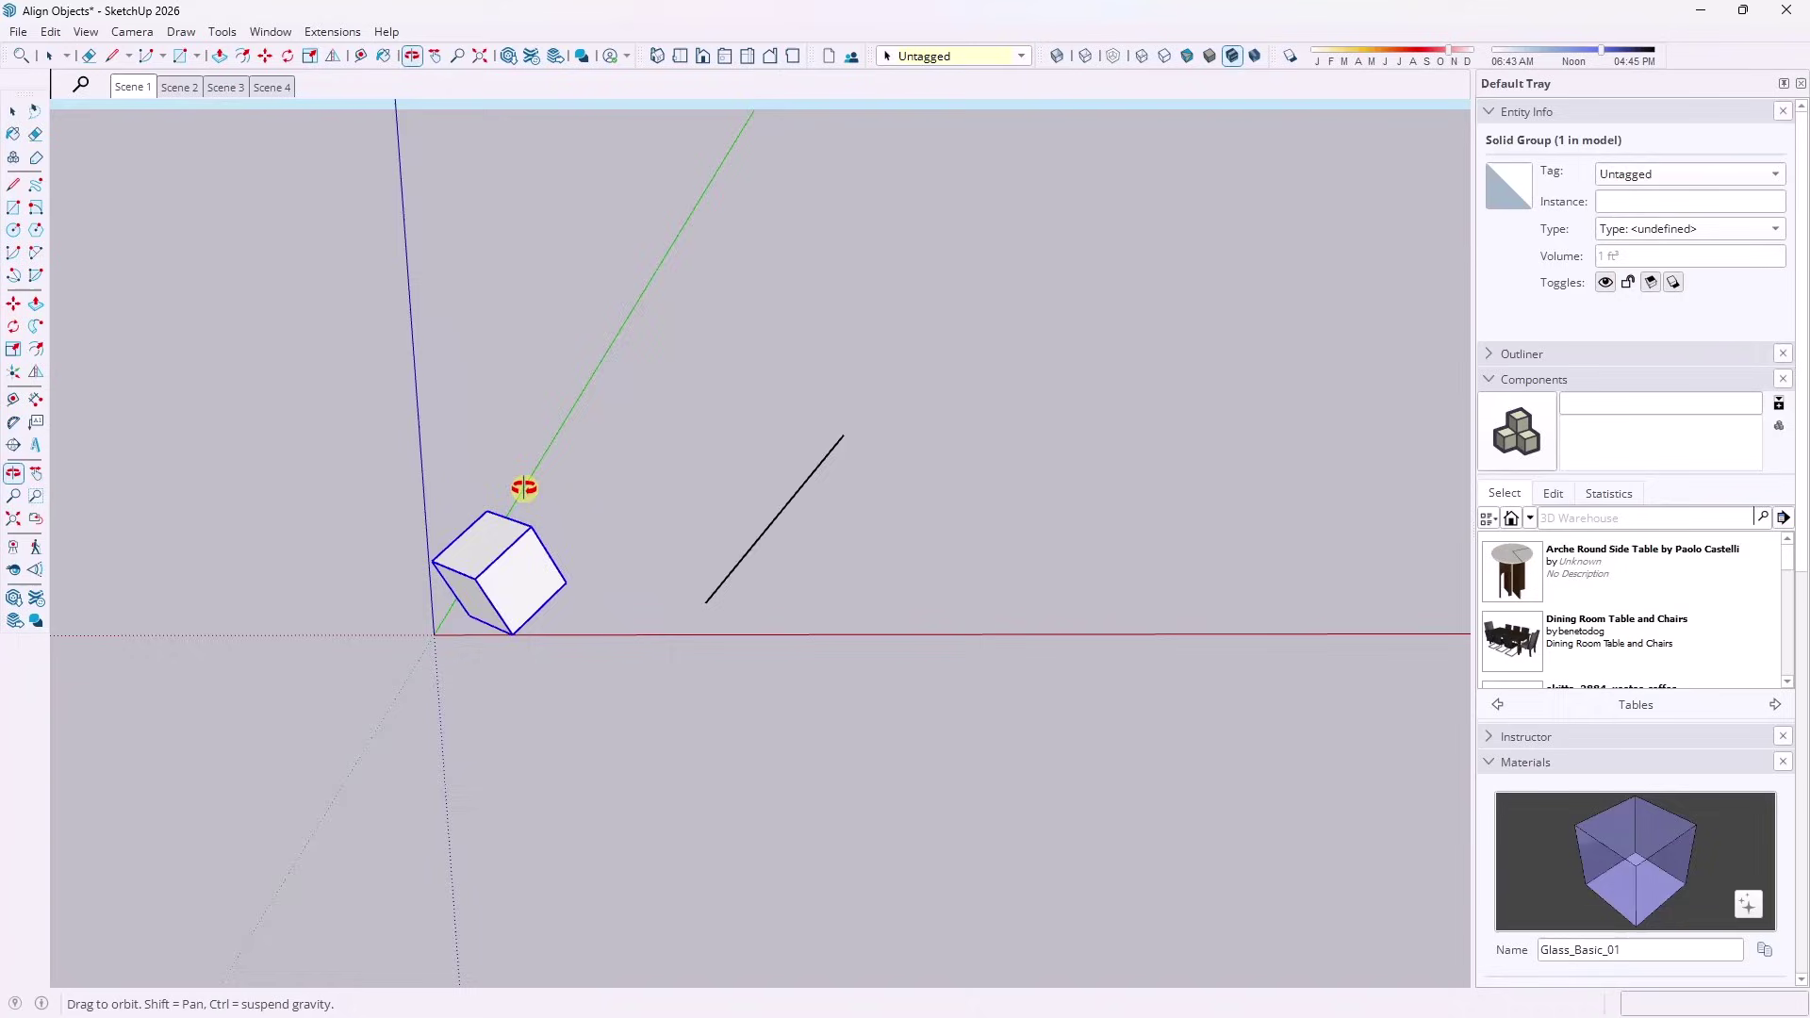
middle_click_drag(525, 484, 655, 577)
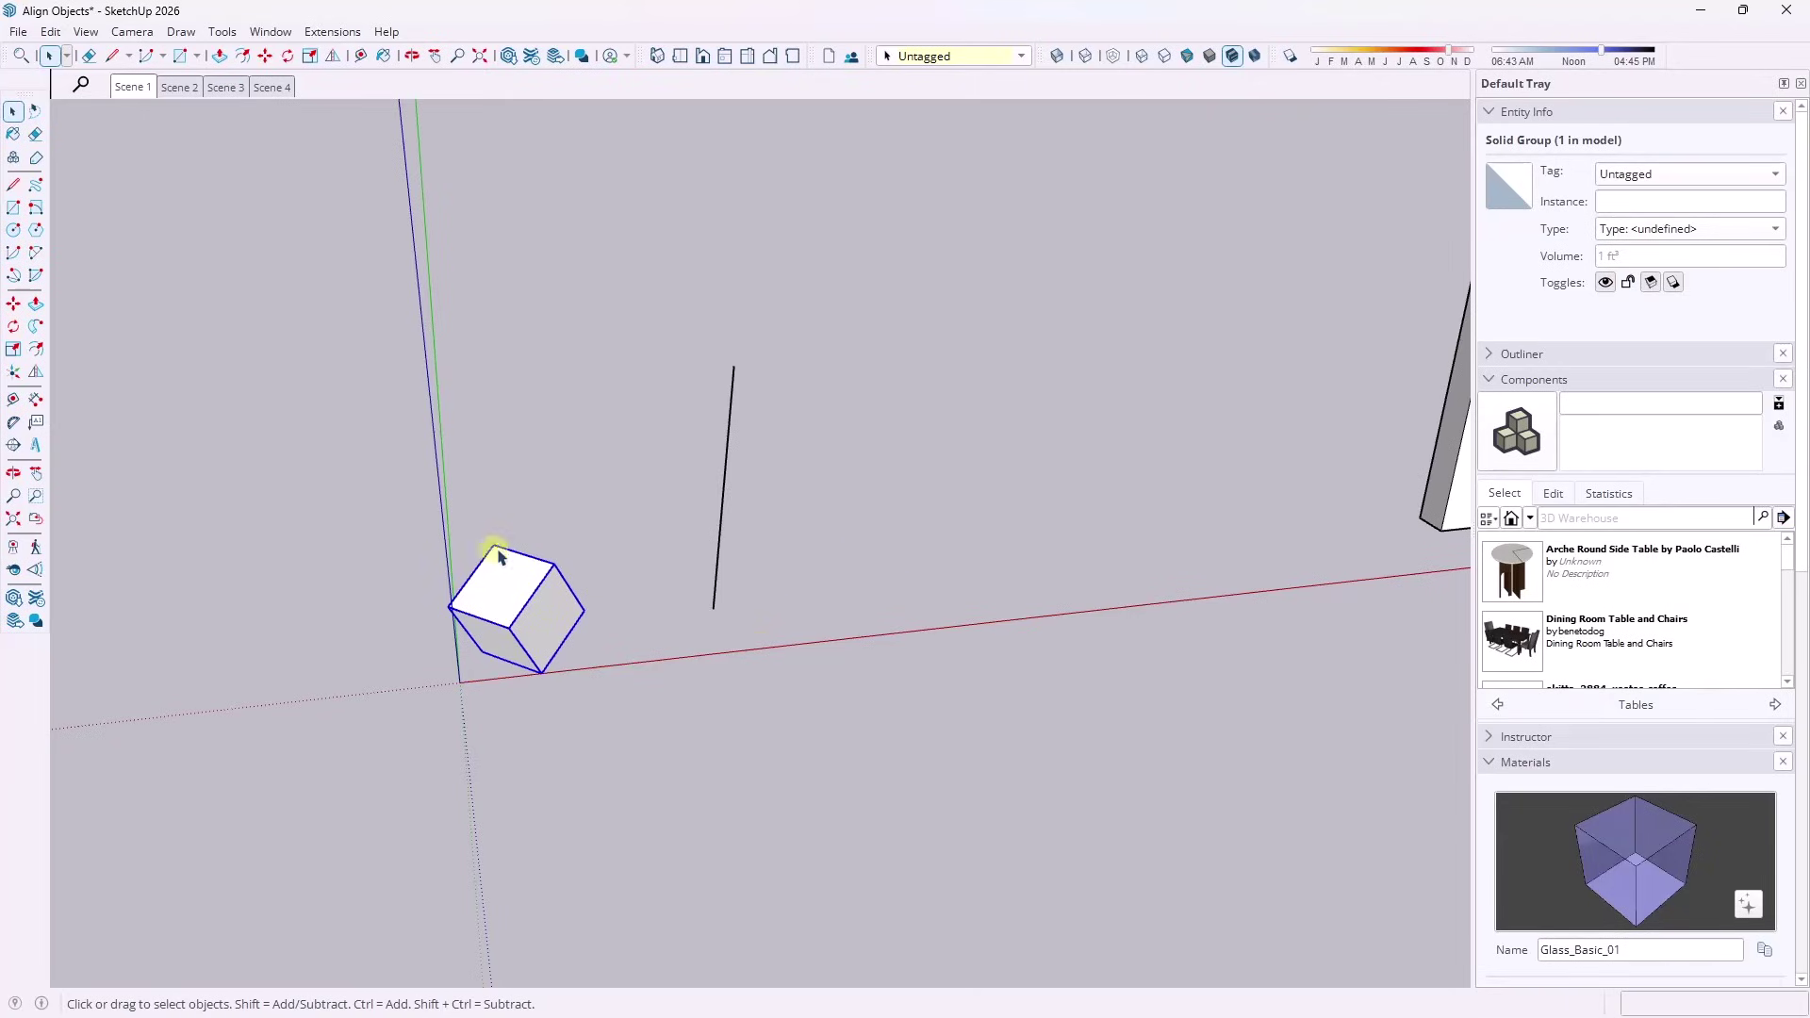
middle_click_drag(691, 469, 698, 514)
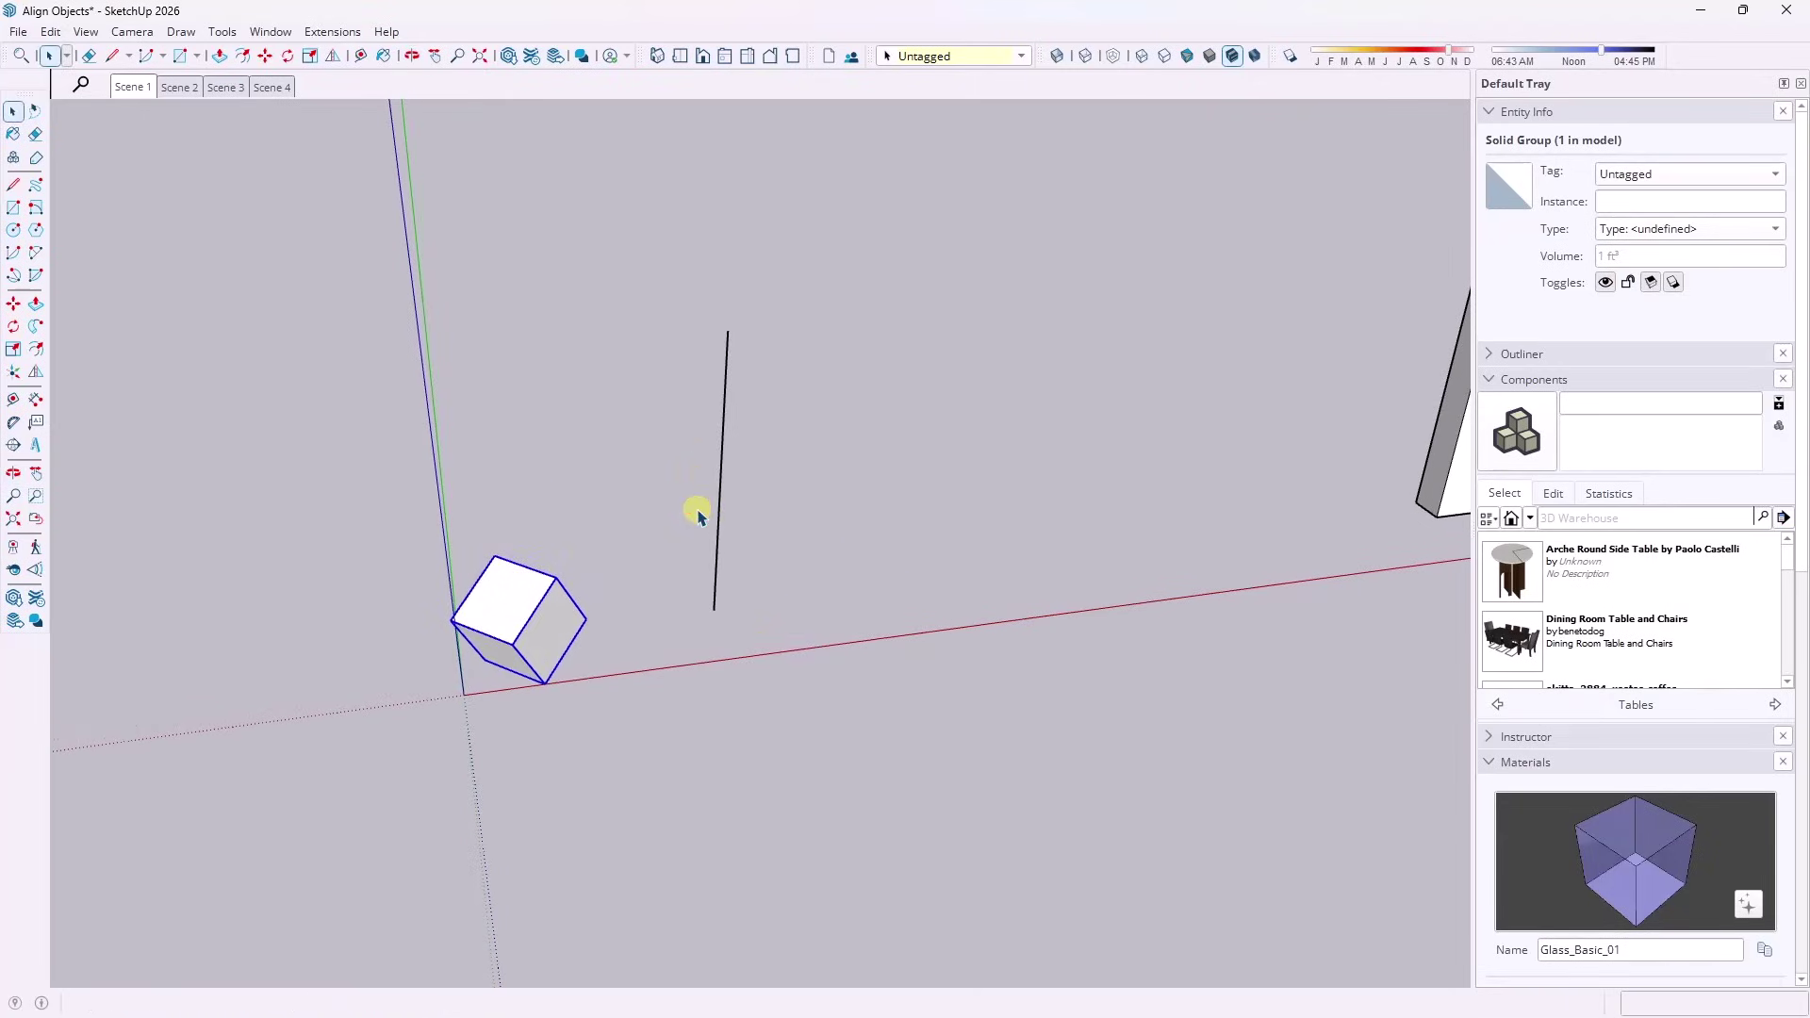
middle_click_drag(826, 457, 832, 488)
key("q")
middle_click_drag(635, 603, 557, 292)
scroll(514, 505, "up", 4)
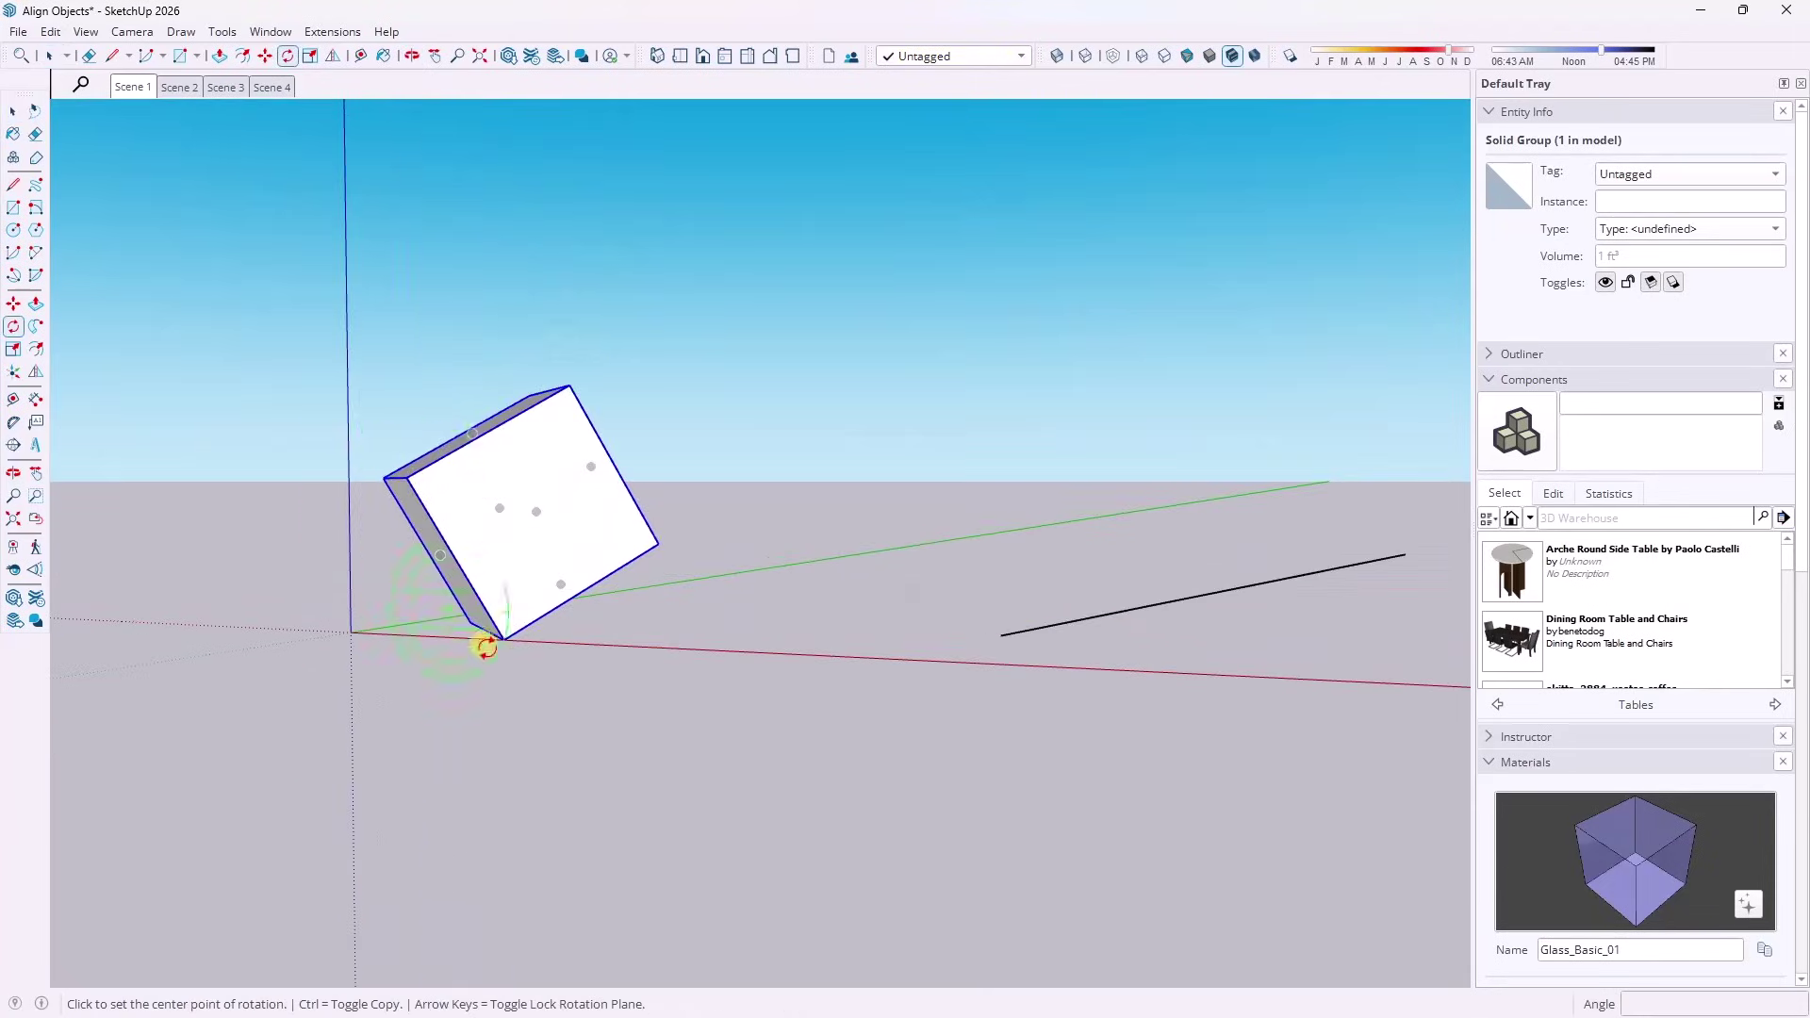
middle_click_drag(465, 452, 656, 661)
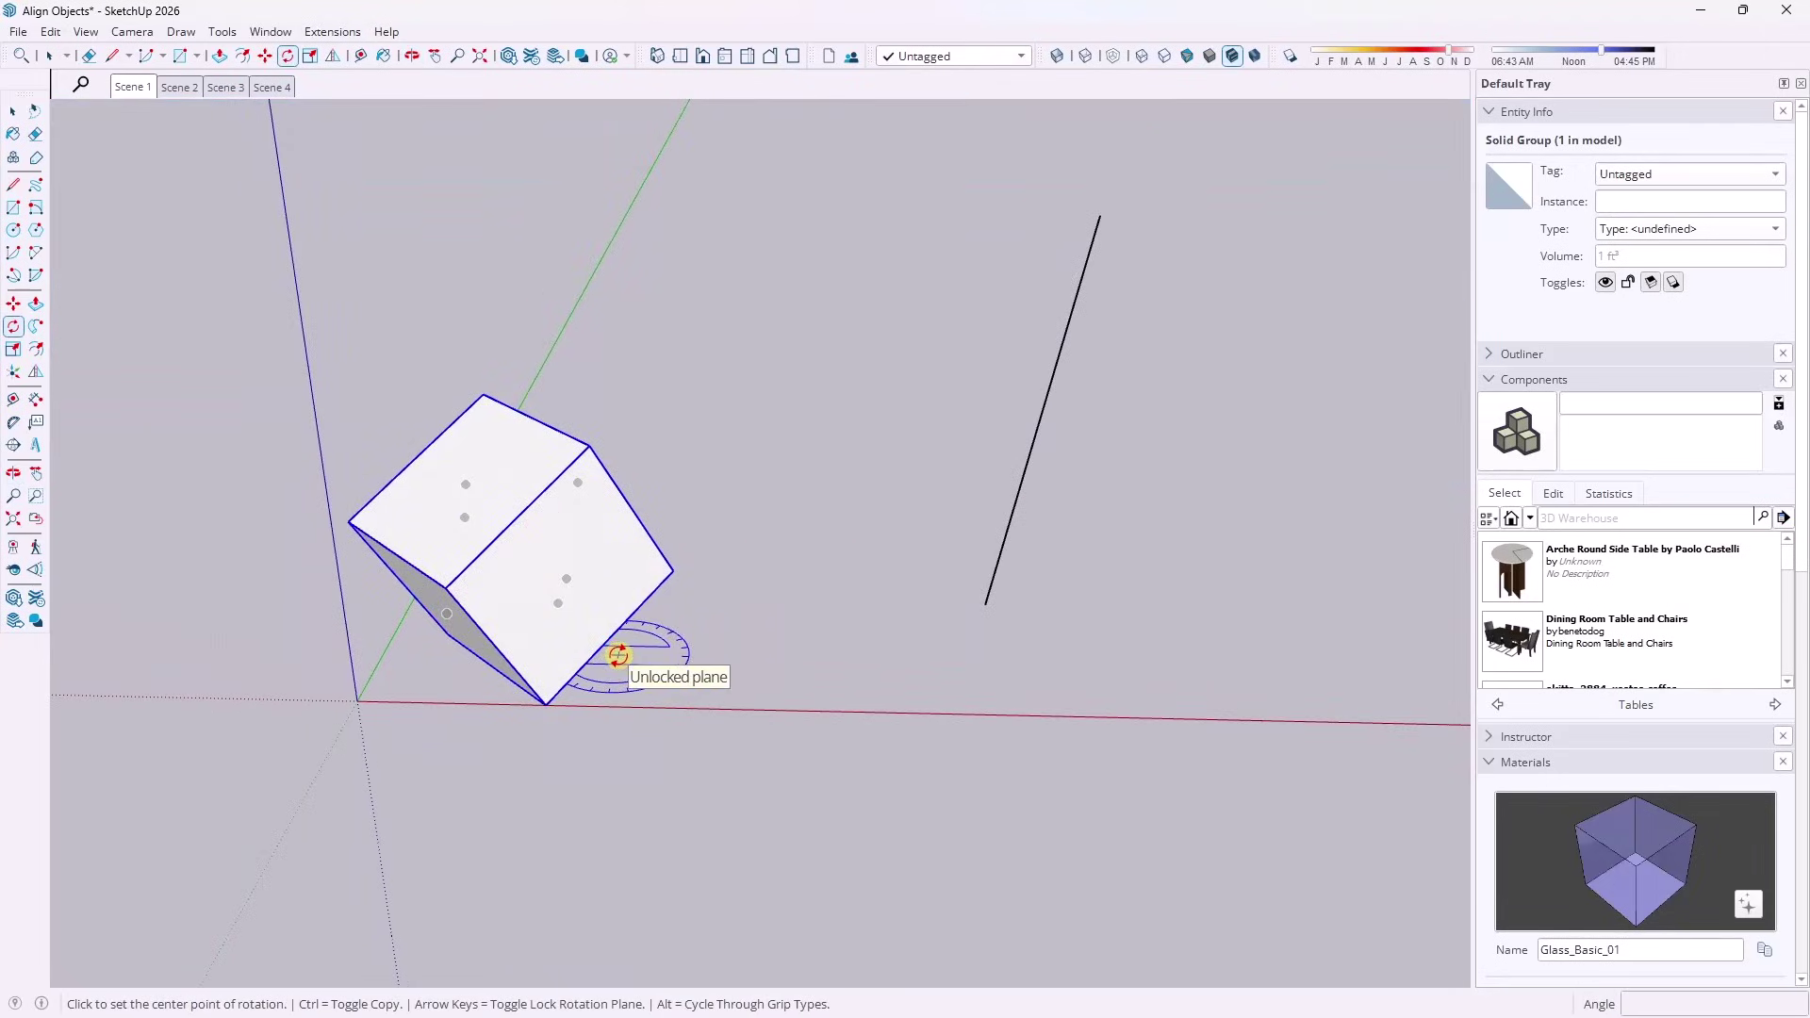
key("space")
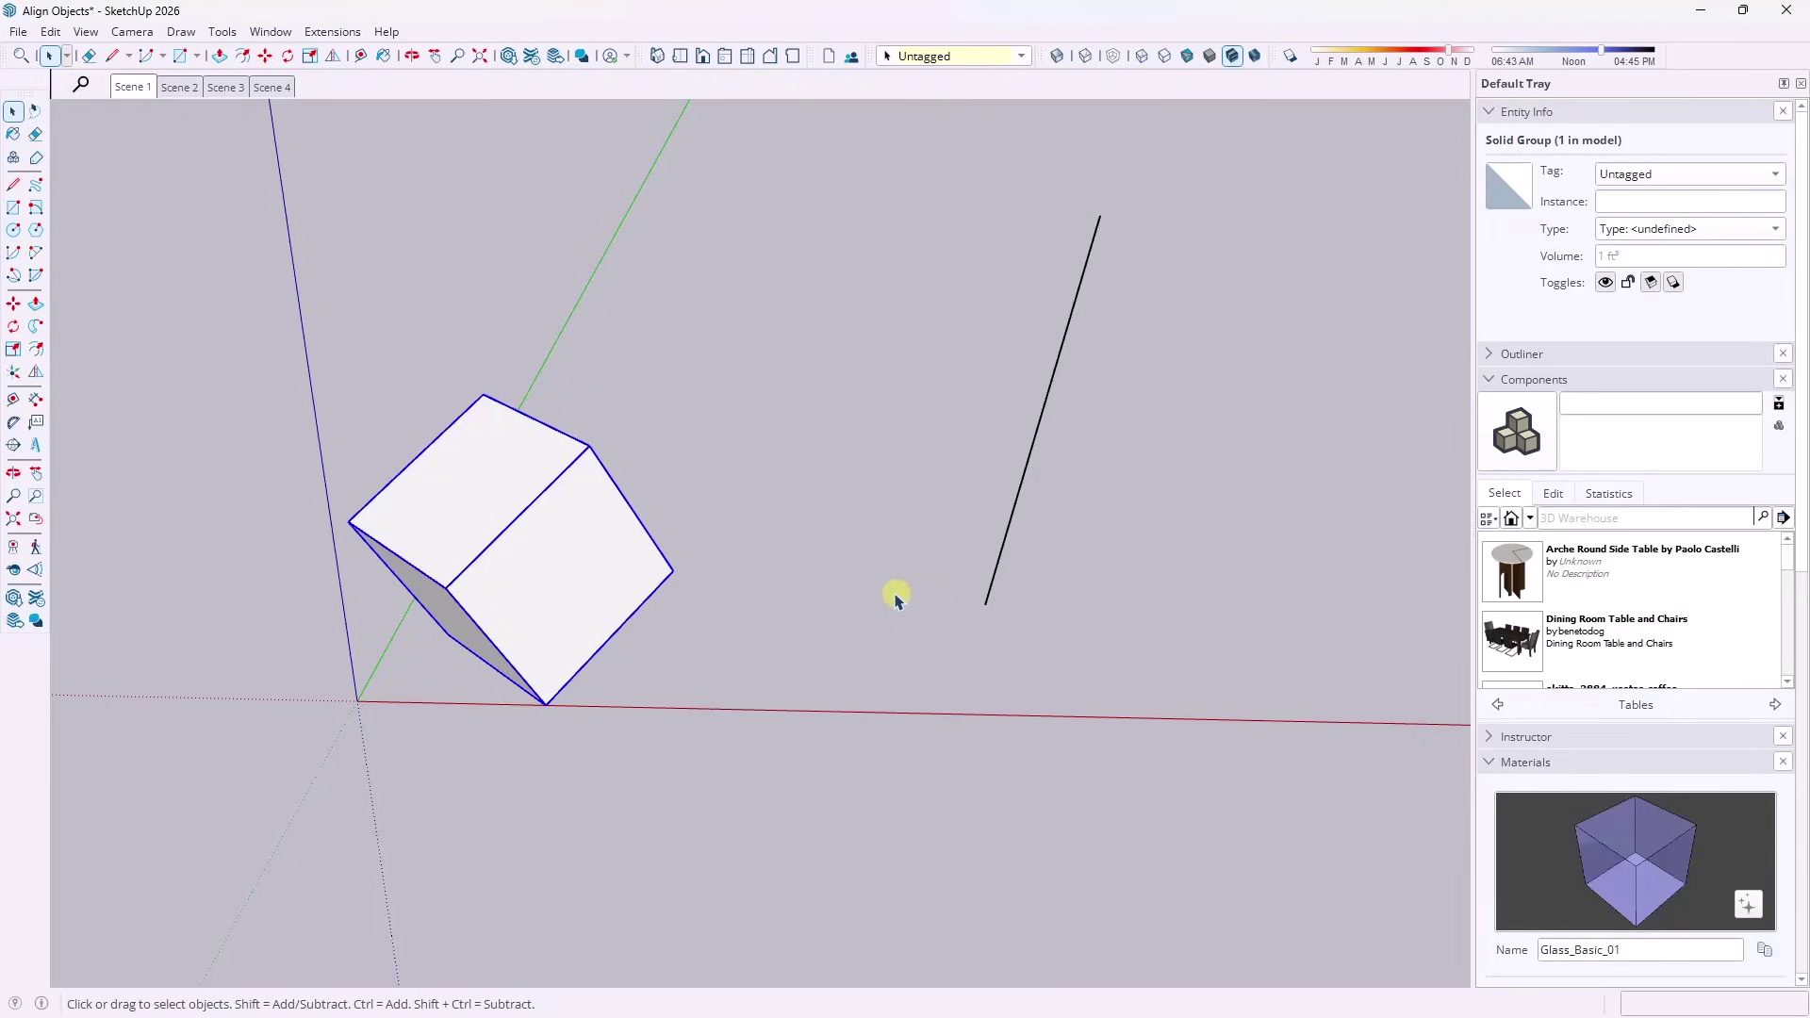
key("m")
Move the tilted cube by its bottom corner and drop that corner onto the black line's endpoint.
left_click(545, 703)
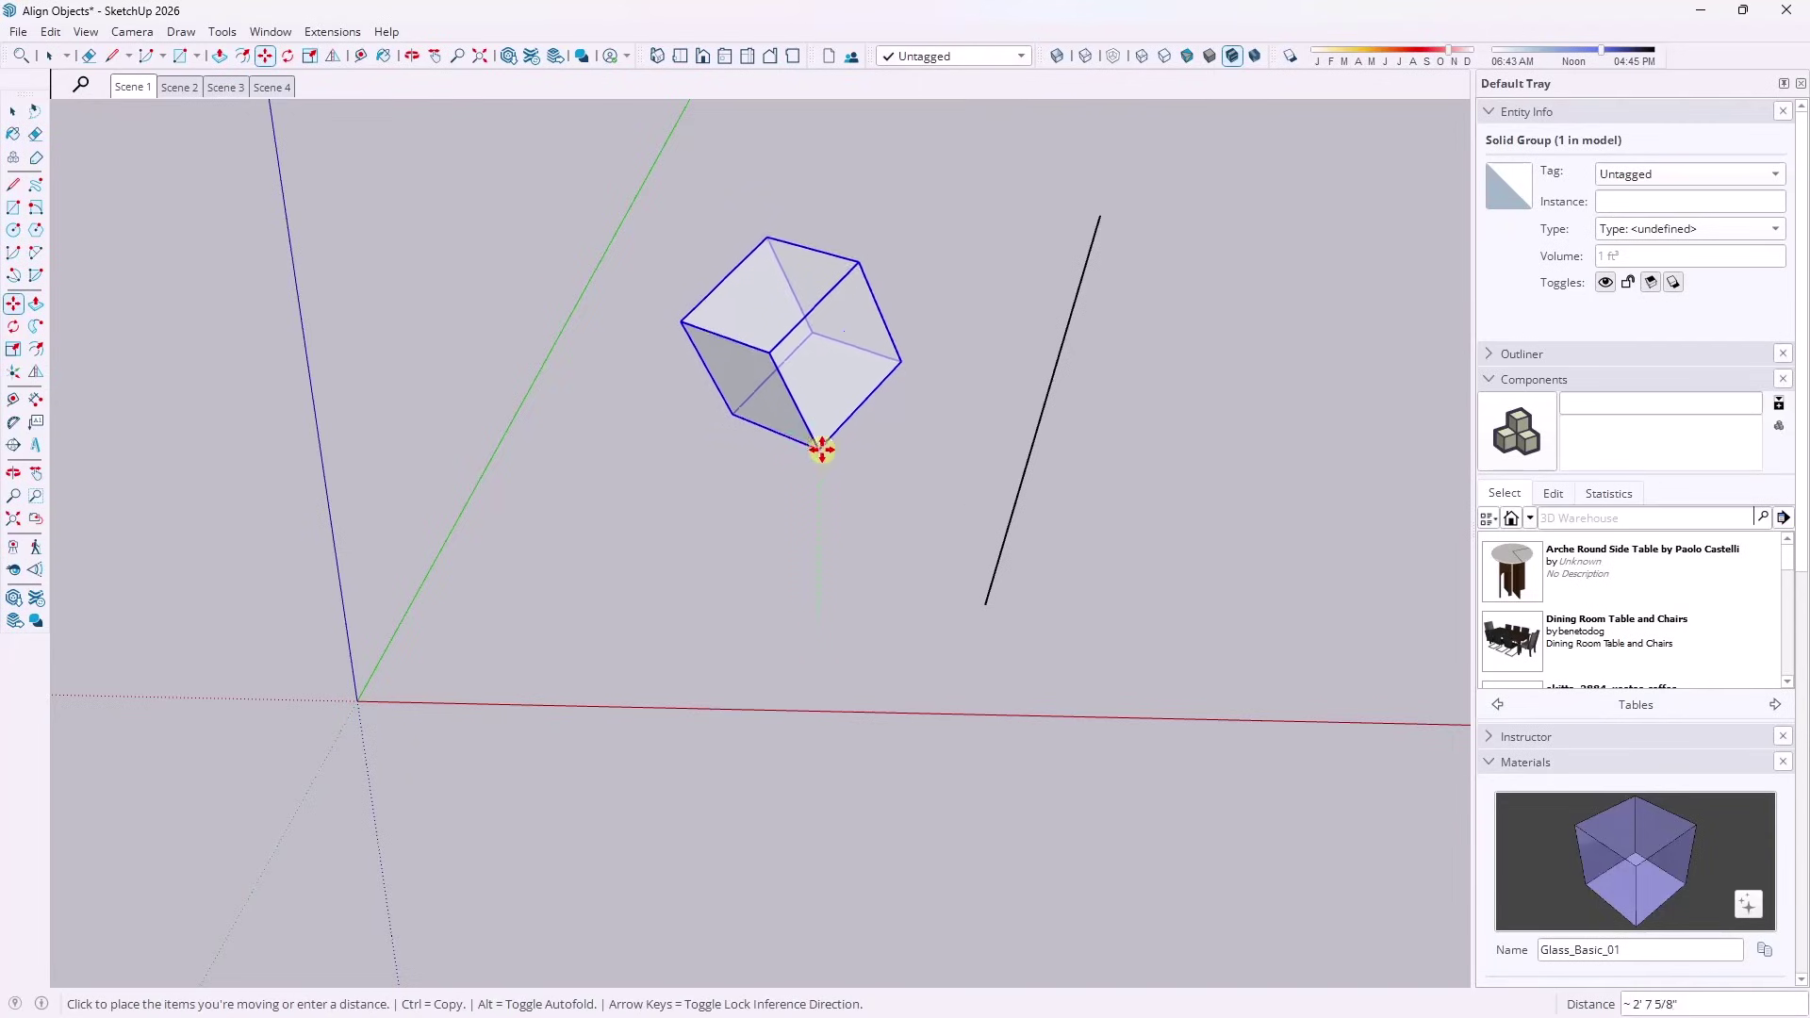
middle_click_drag(823, 451, 764, 295)
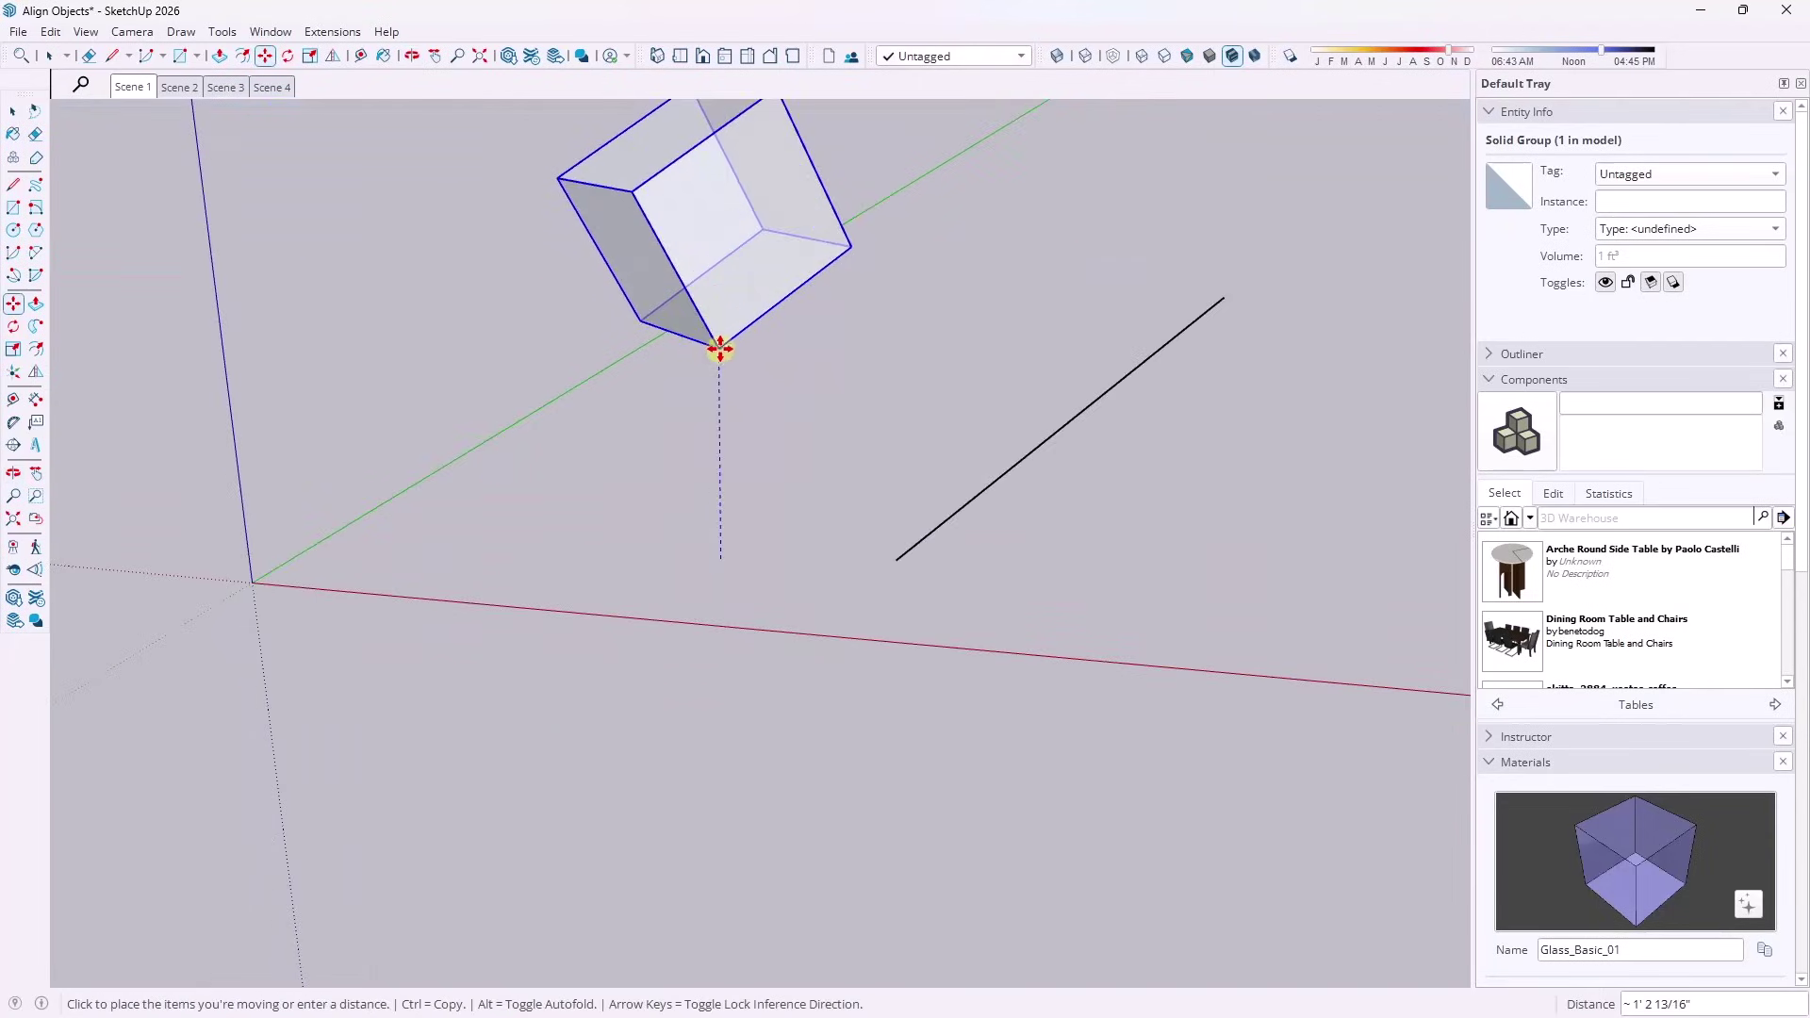
left_click(721, 349)
middle_click_drag(740, 364, 755, 622)
key("space")
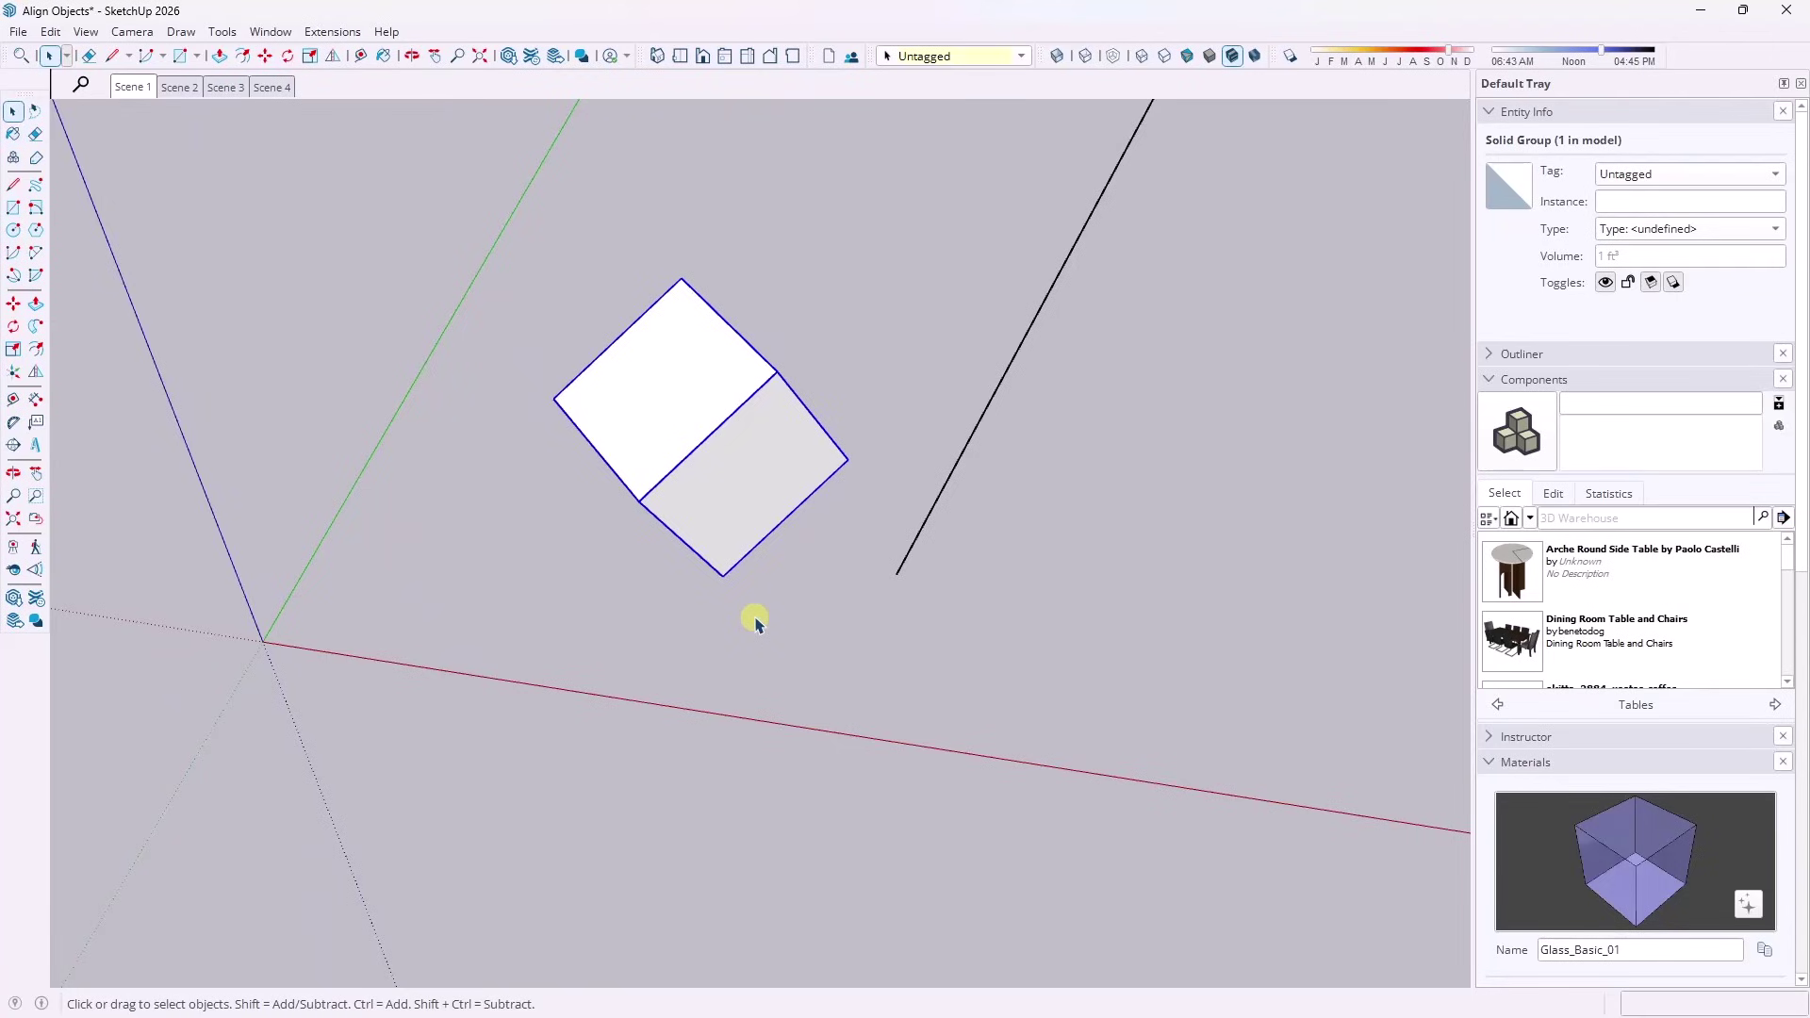
key("m")
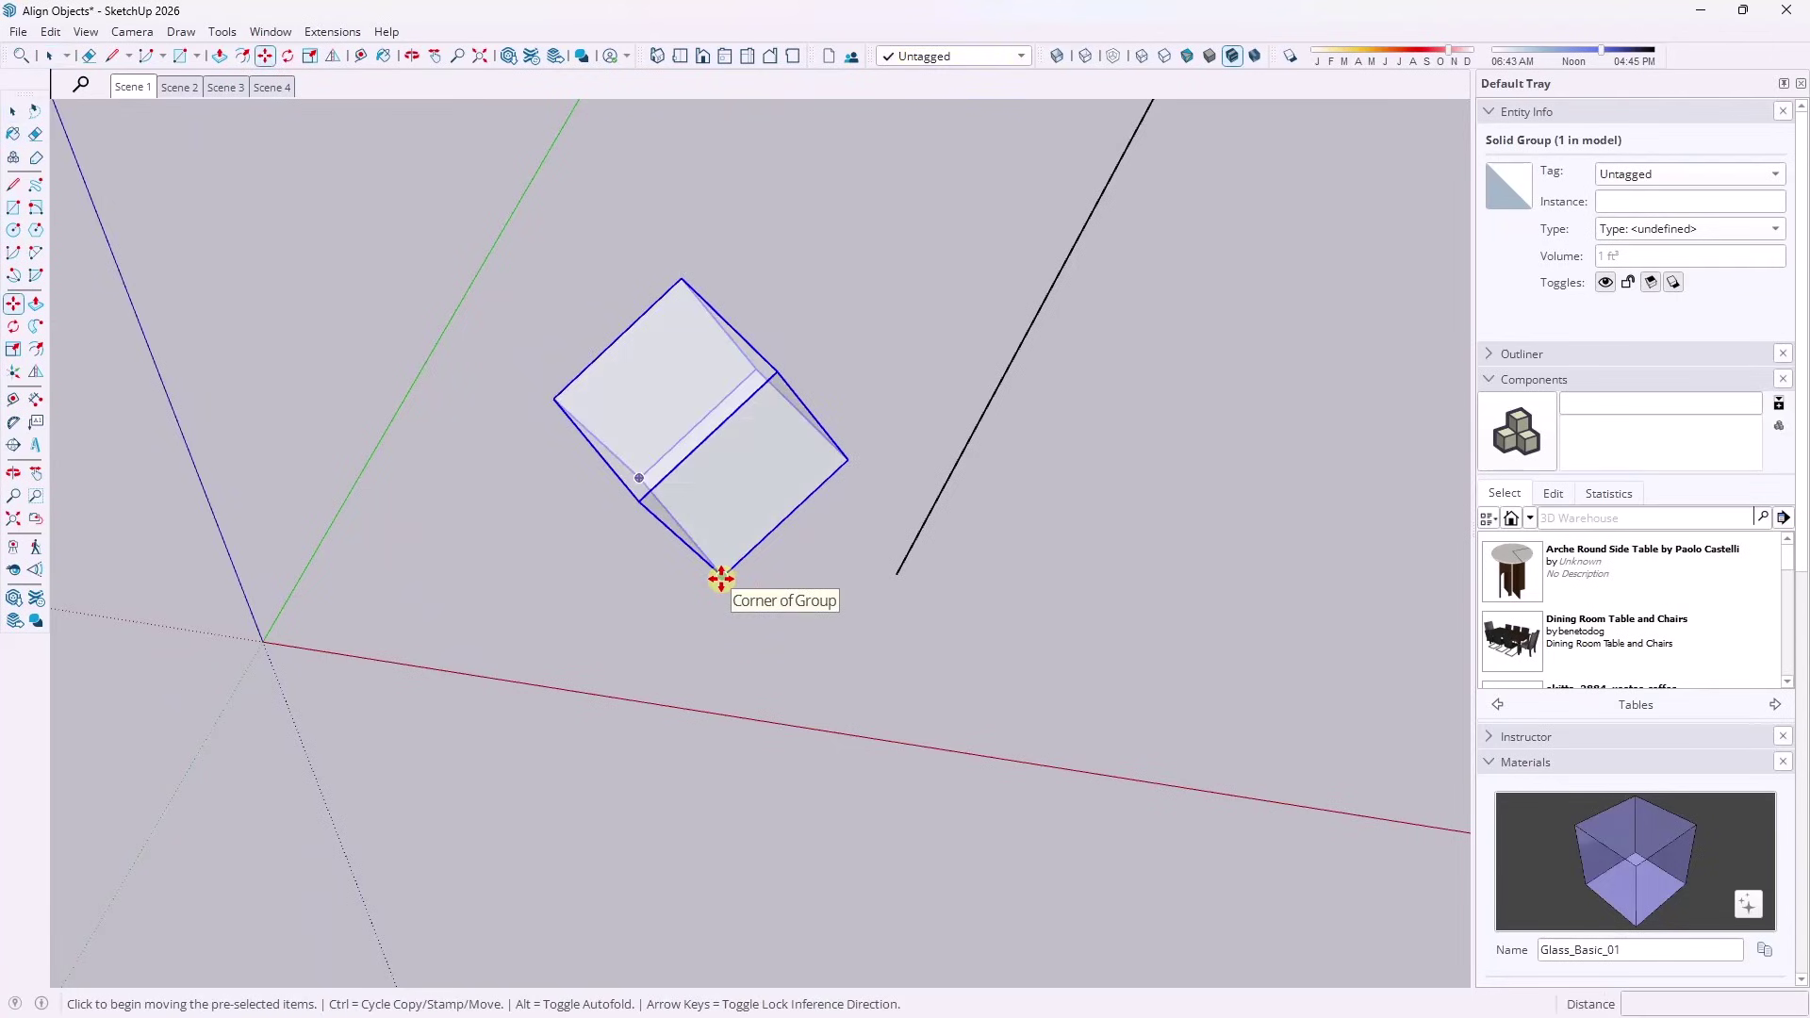
left_click(721, 579)
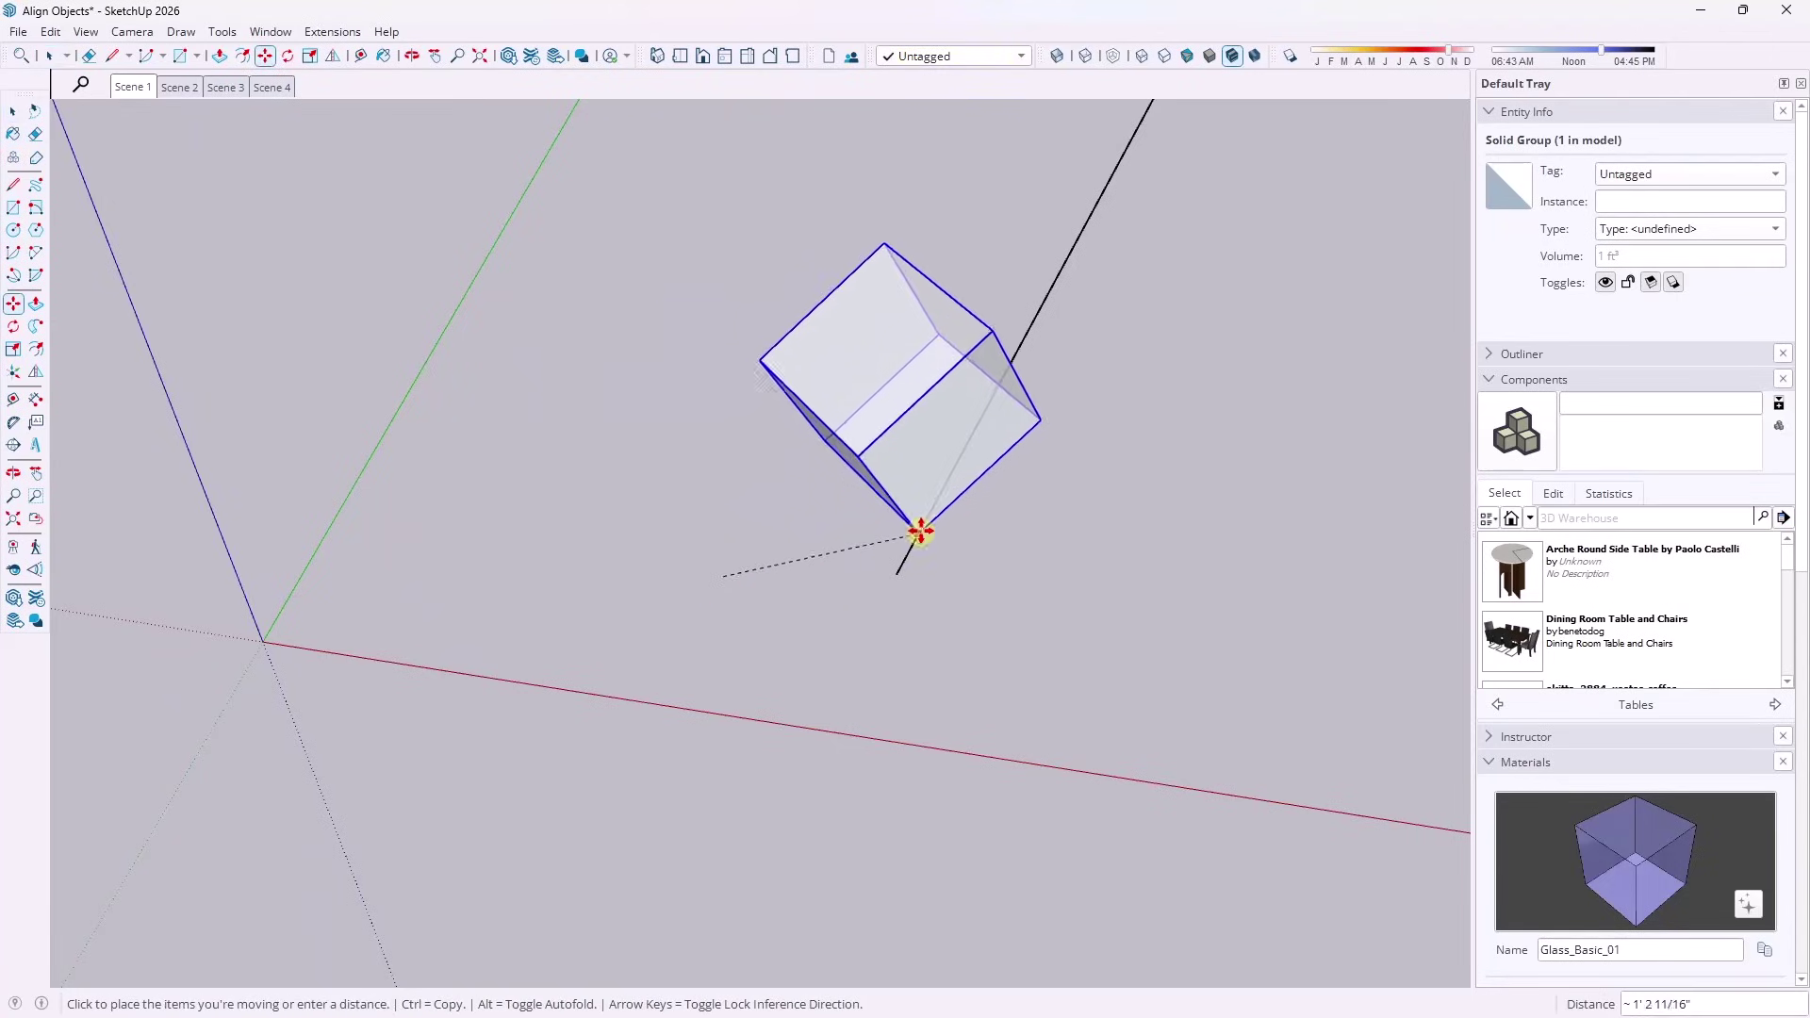
left_click(970, 424)
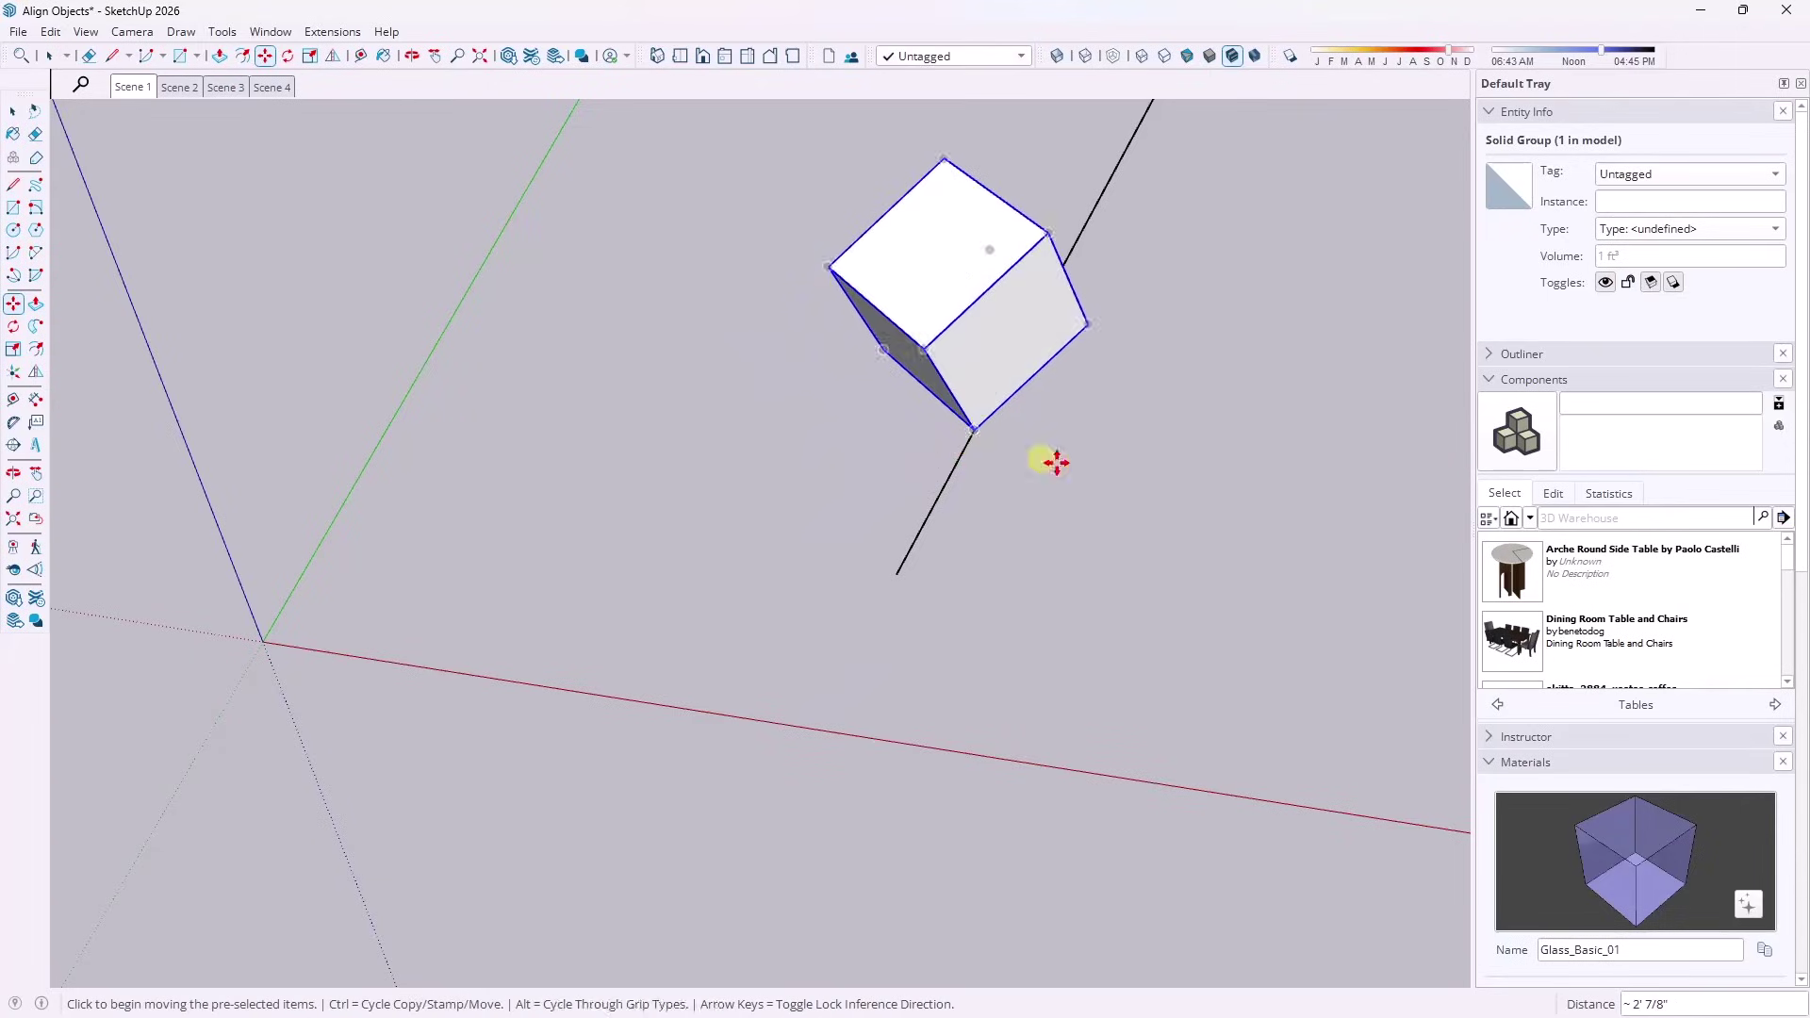
middle_click_drag(1051, 461, 1046, 234)
scroll(980, 247, "up", 4)
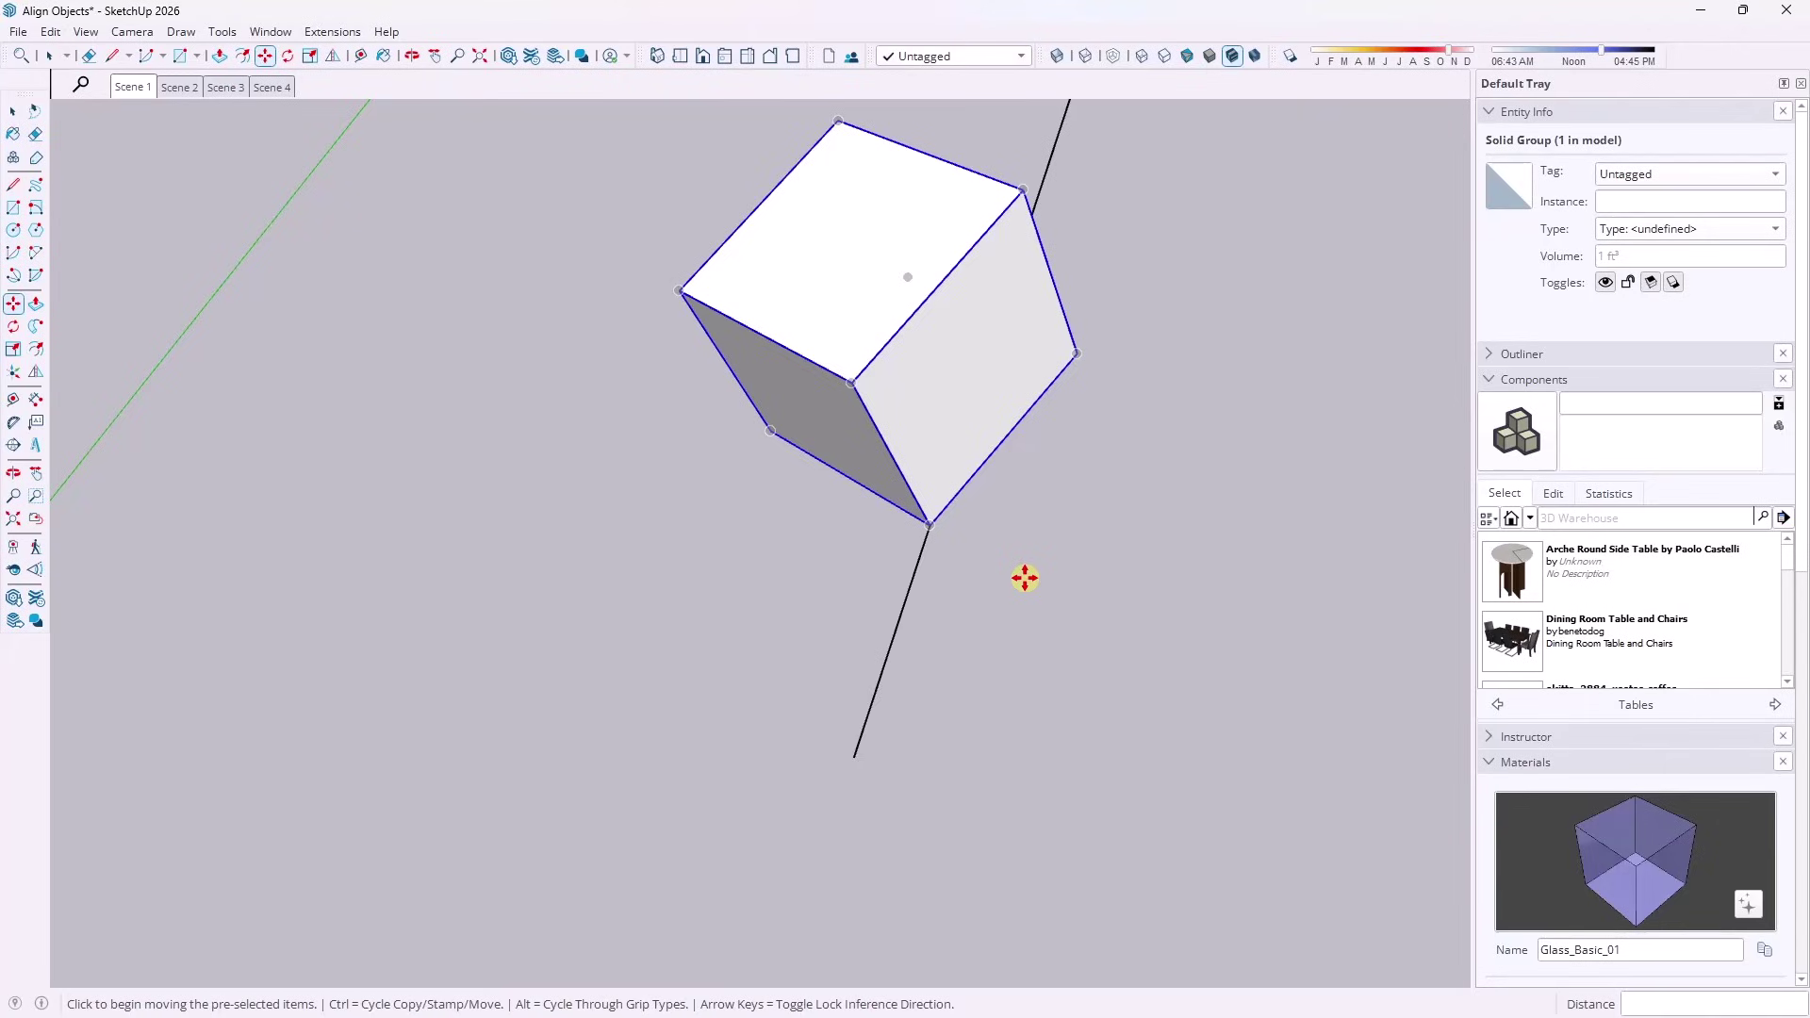
Start a rotation of the cube with the protractor locked horizontal, centred on its bottom corner.
key("q")
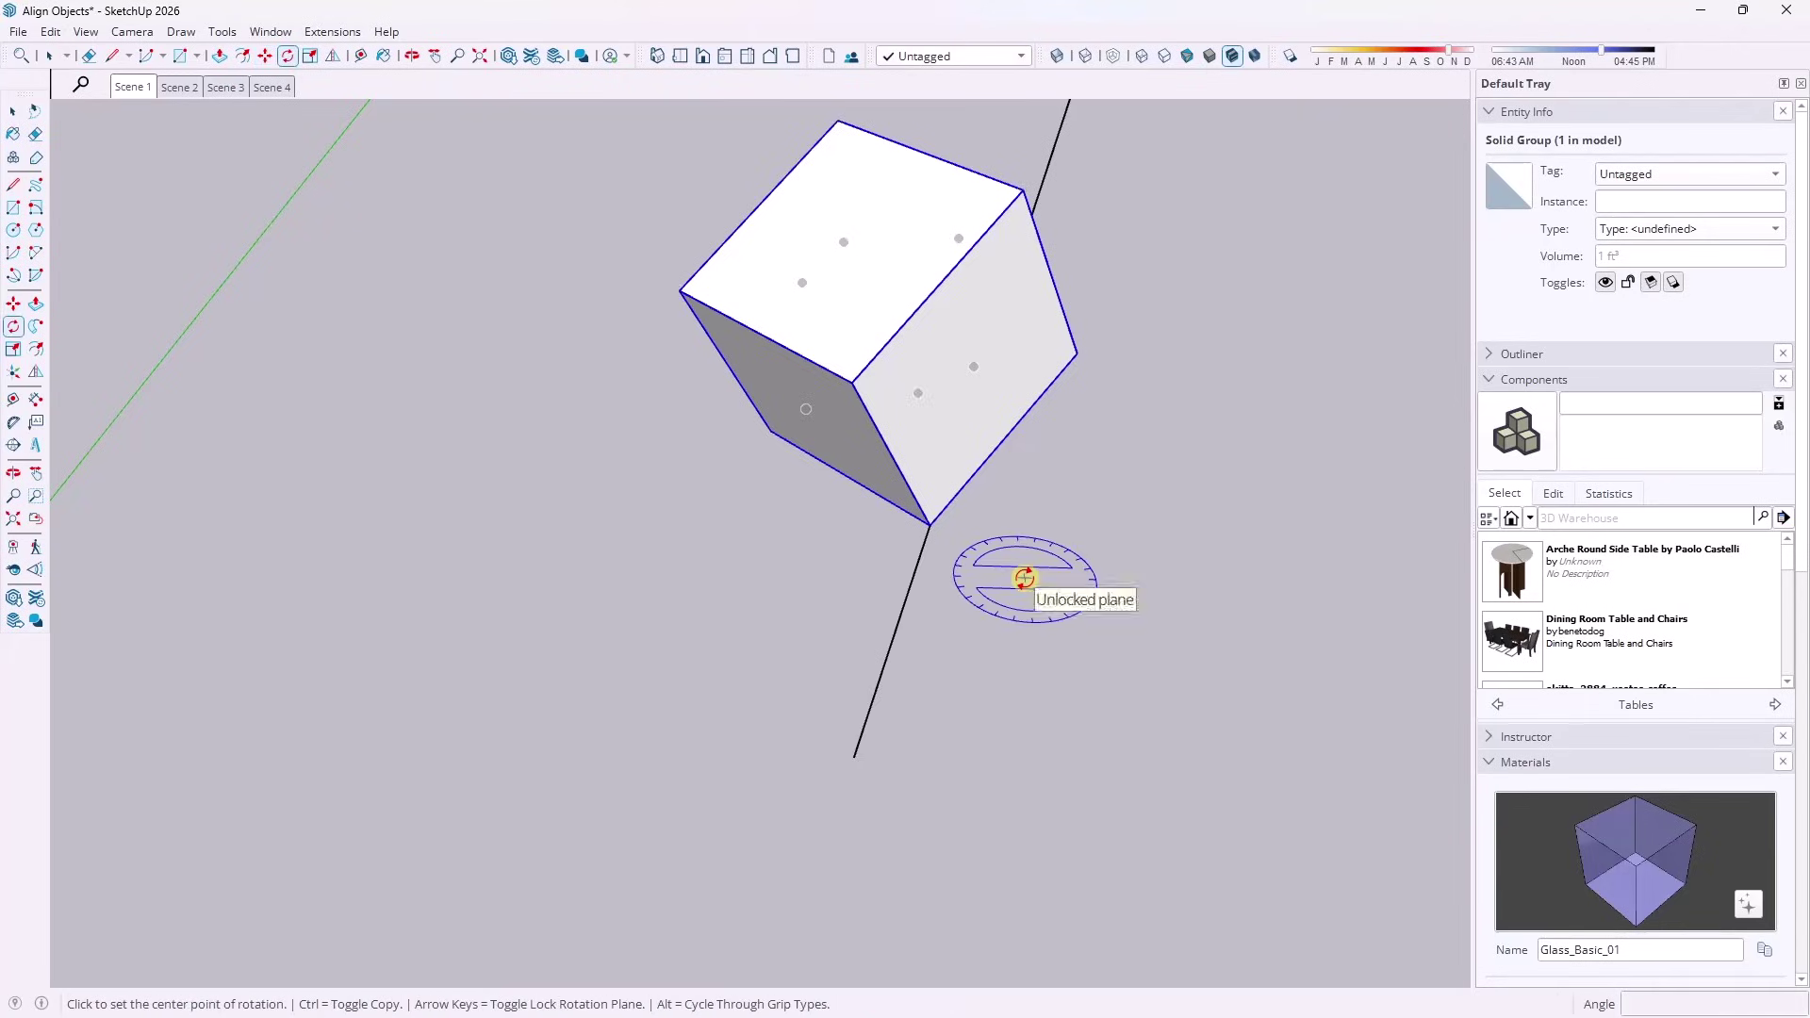
key("space")
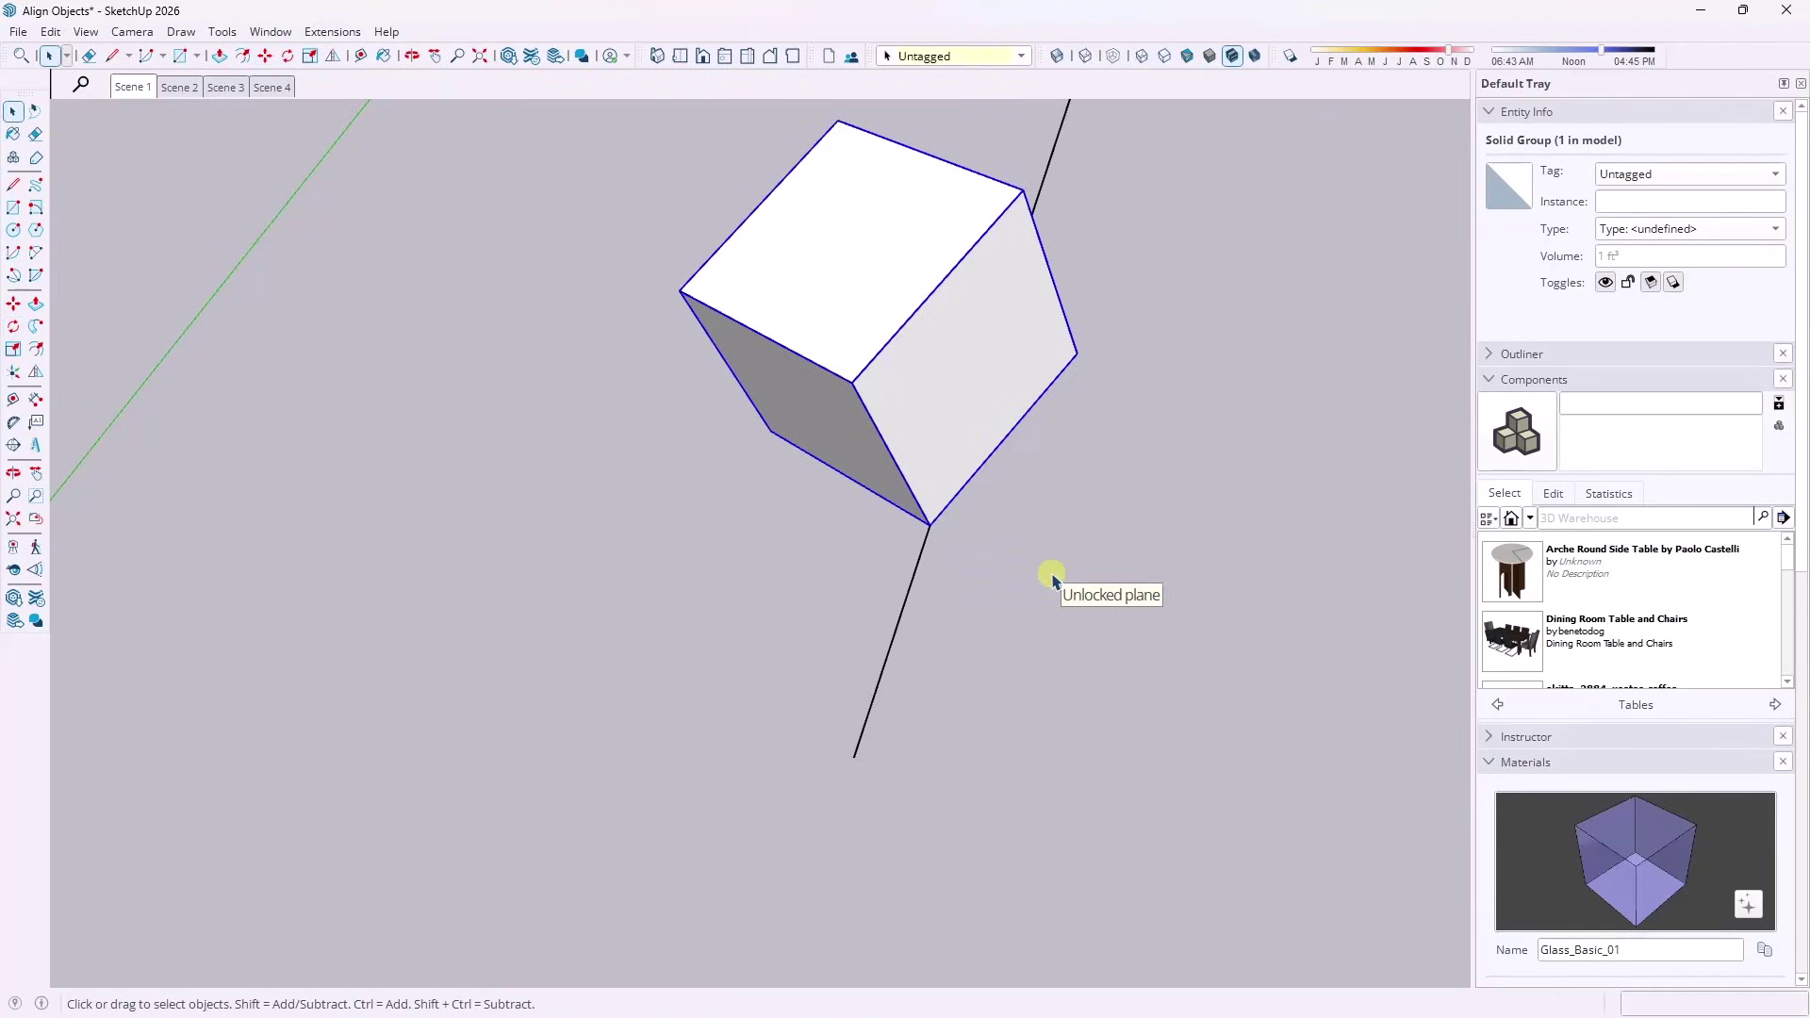
key("q")
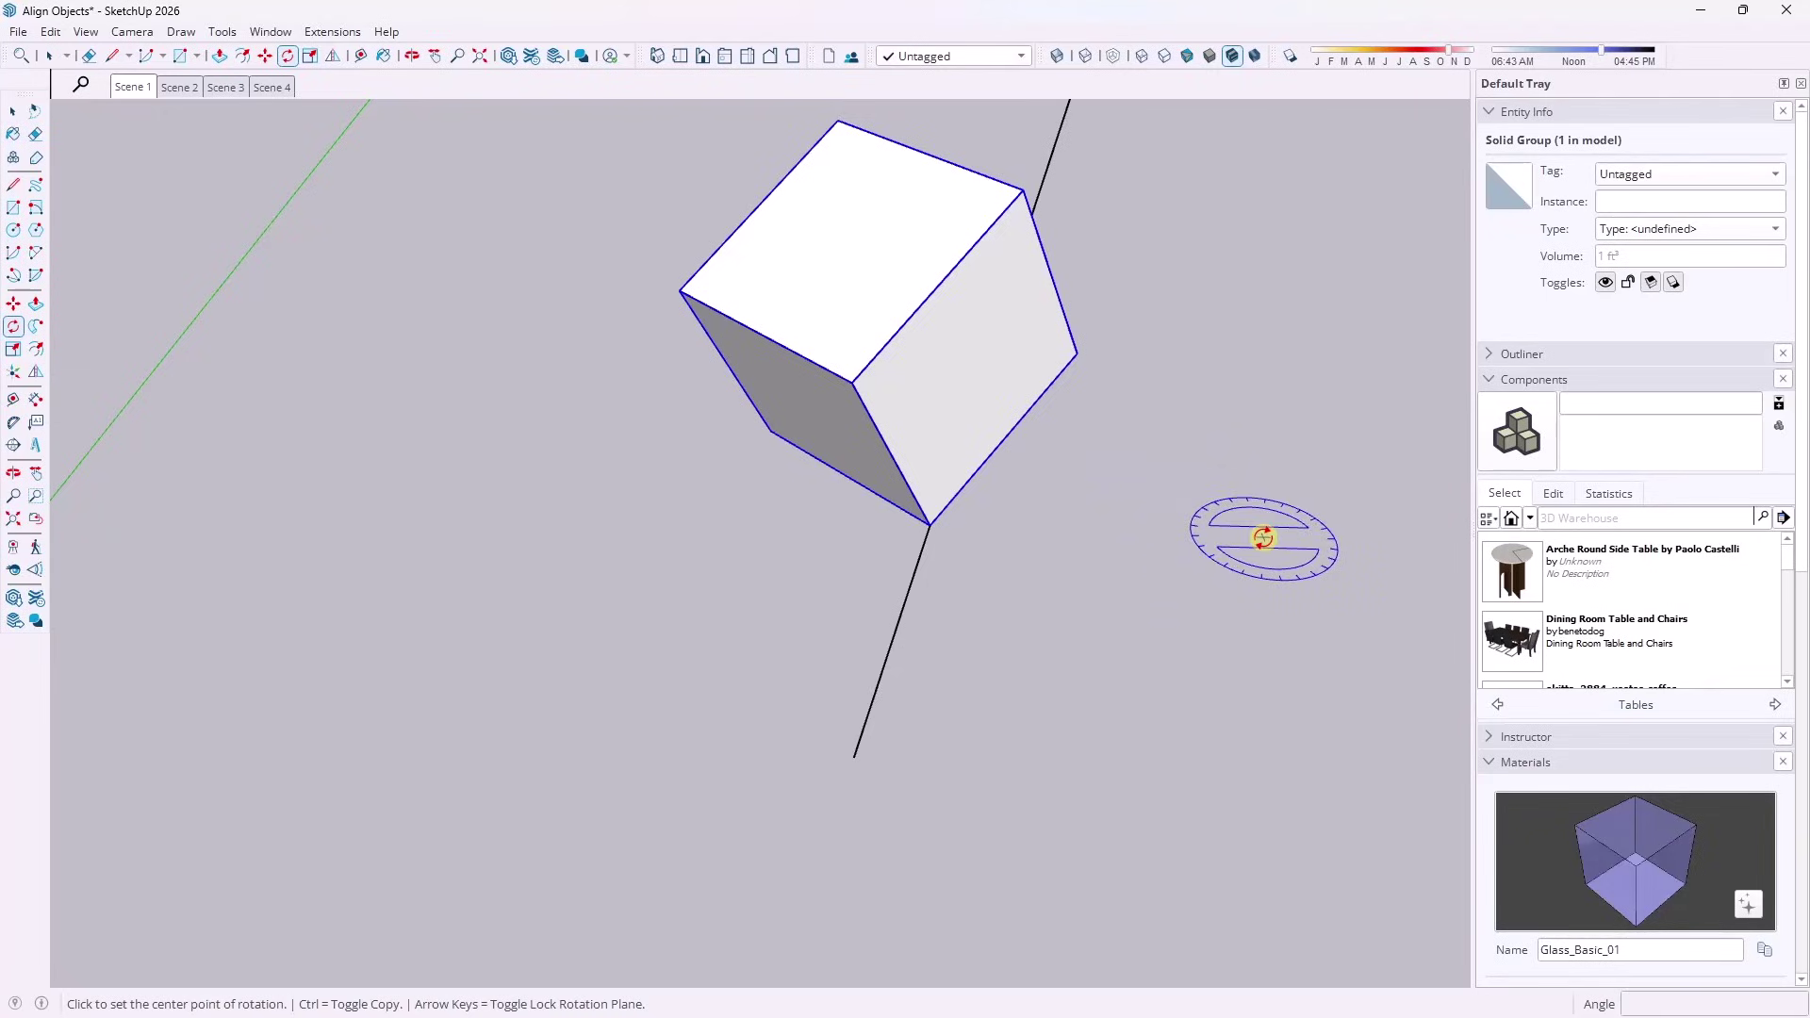
key("Left")
key("Up")
key("Right")
key("Left")
key("Up")
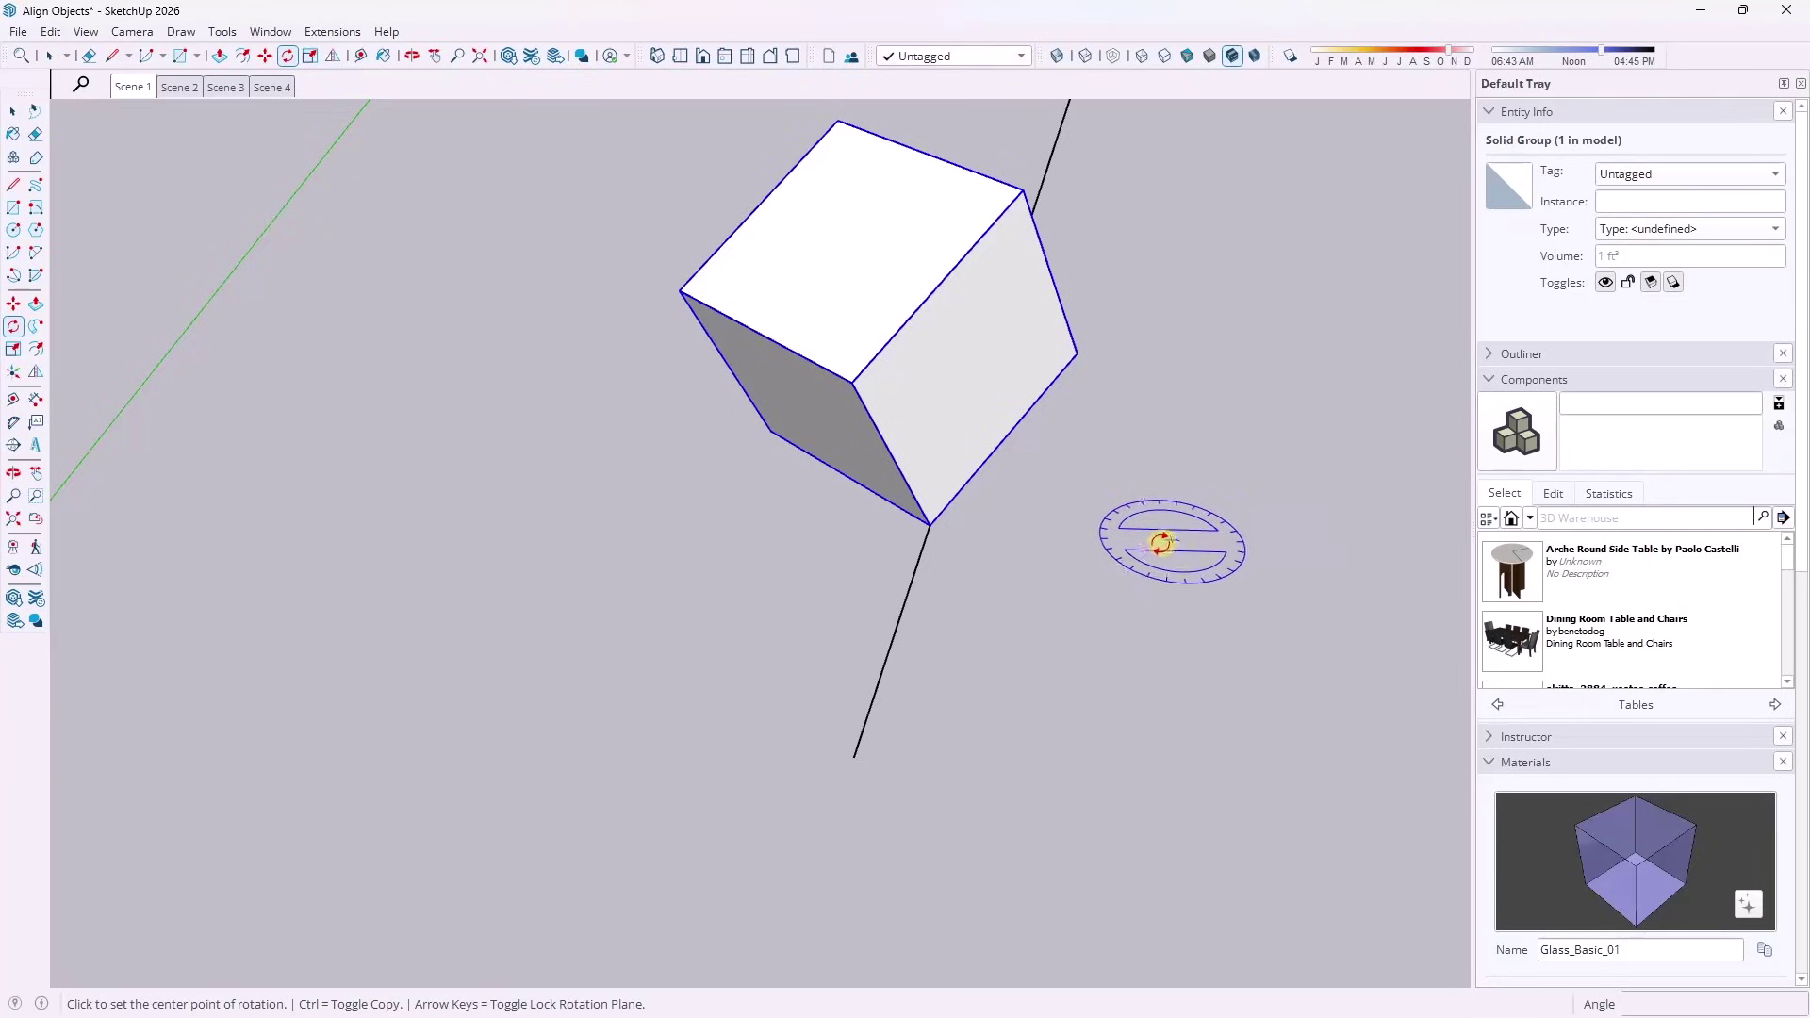
left_click(931, 525)
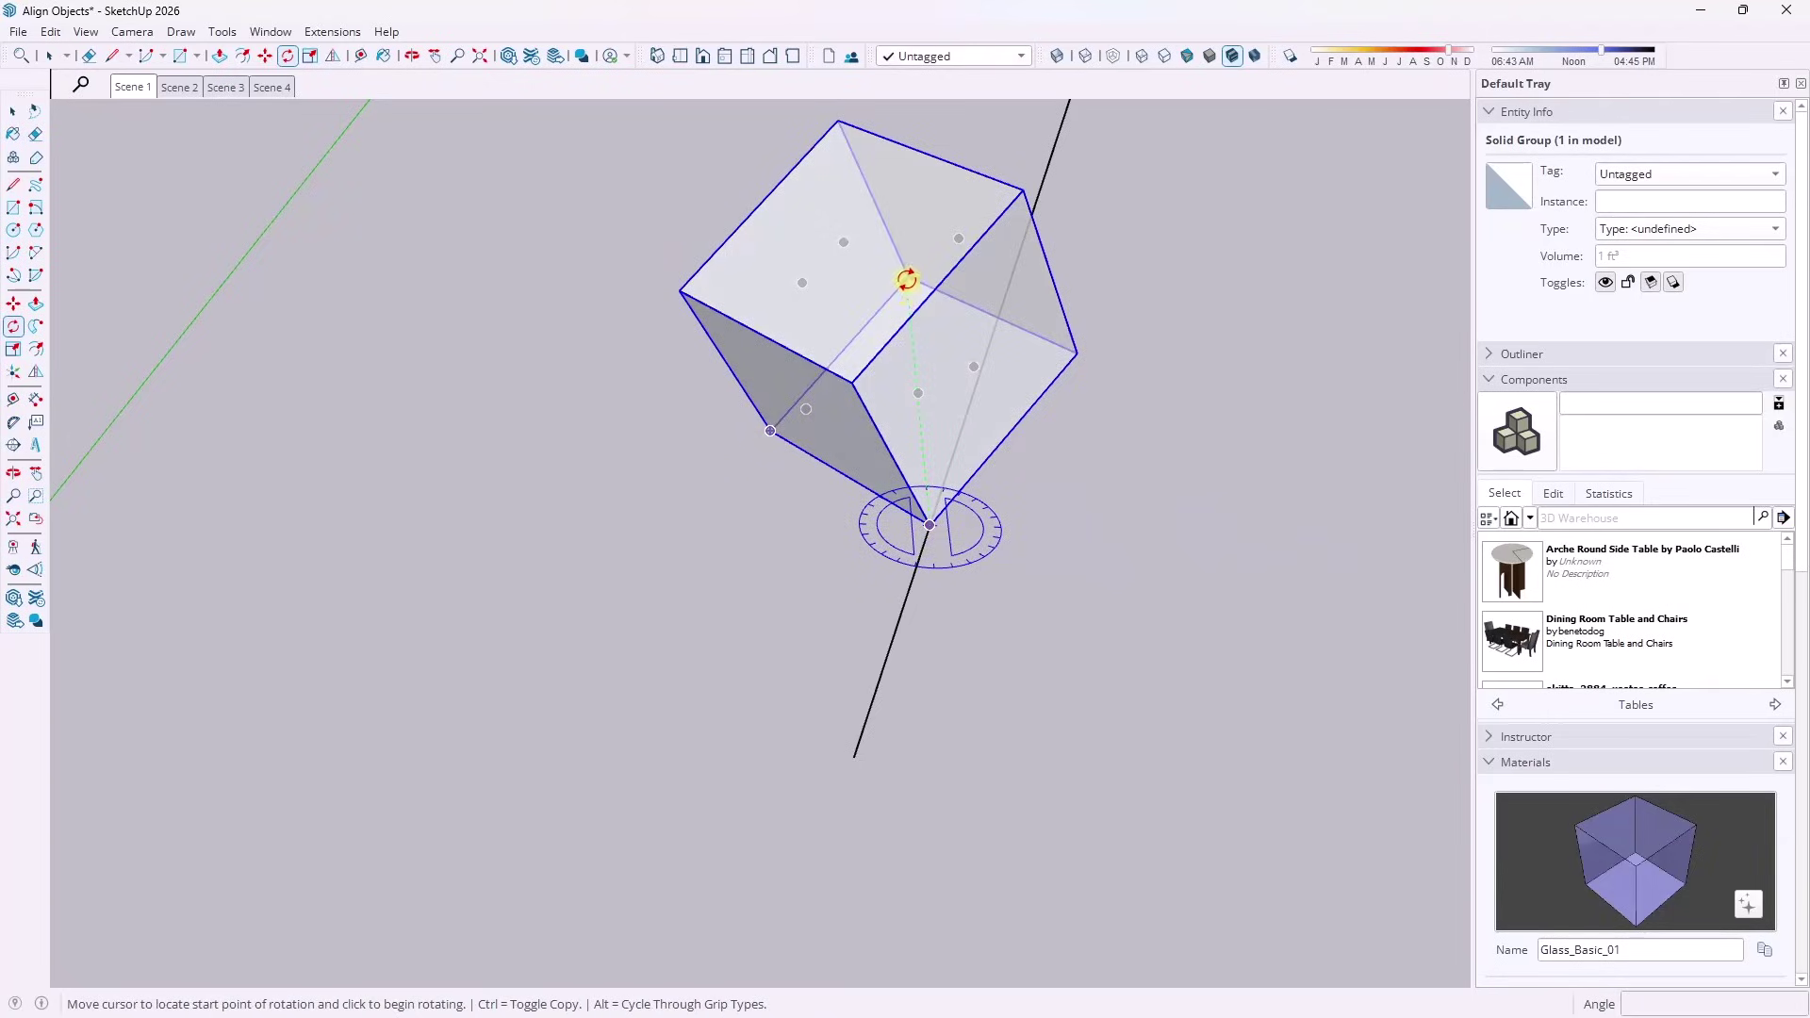
middle_click_drag(912, 276, 1151, 650)
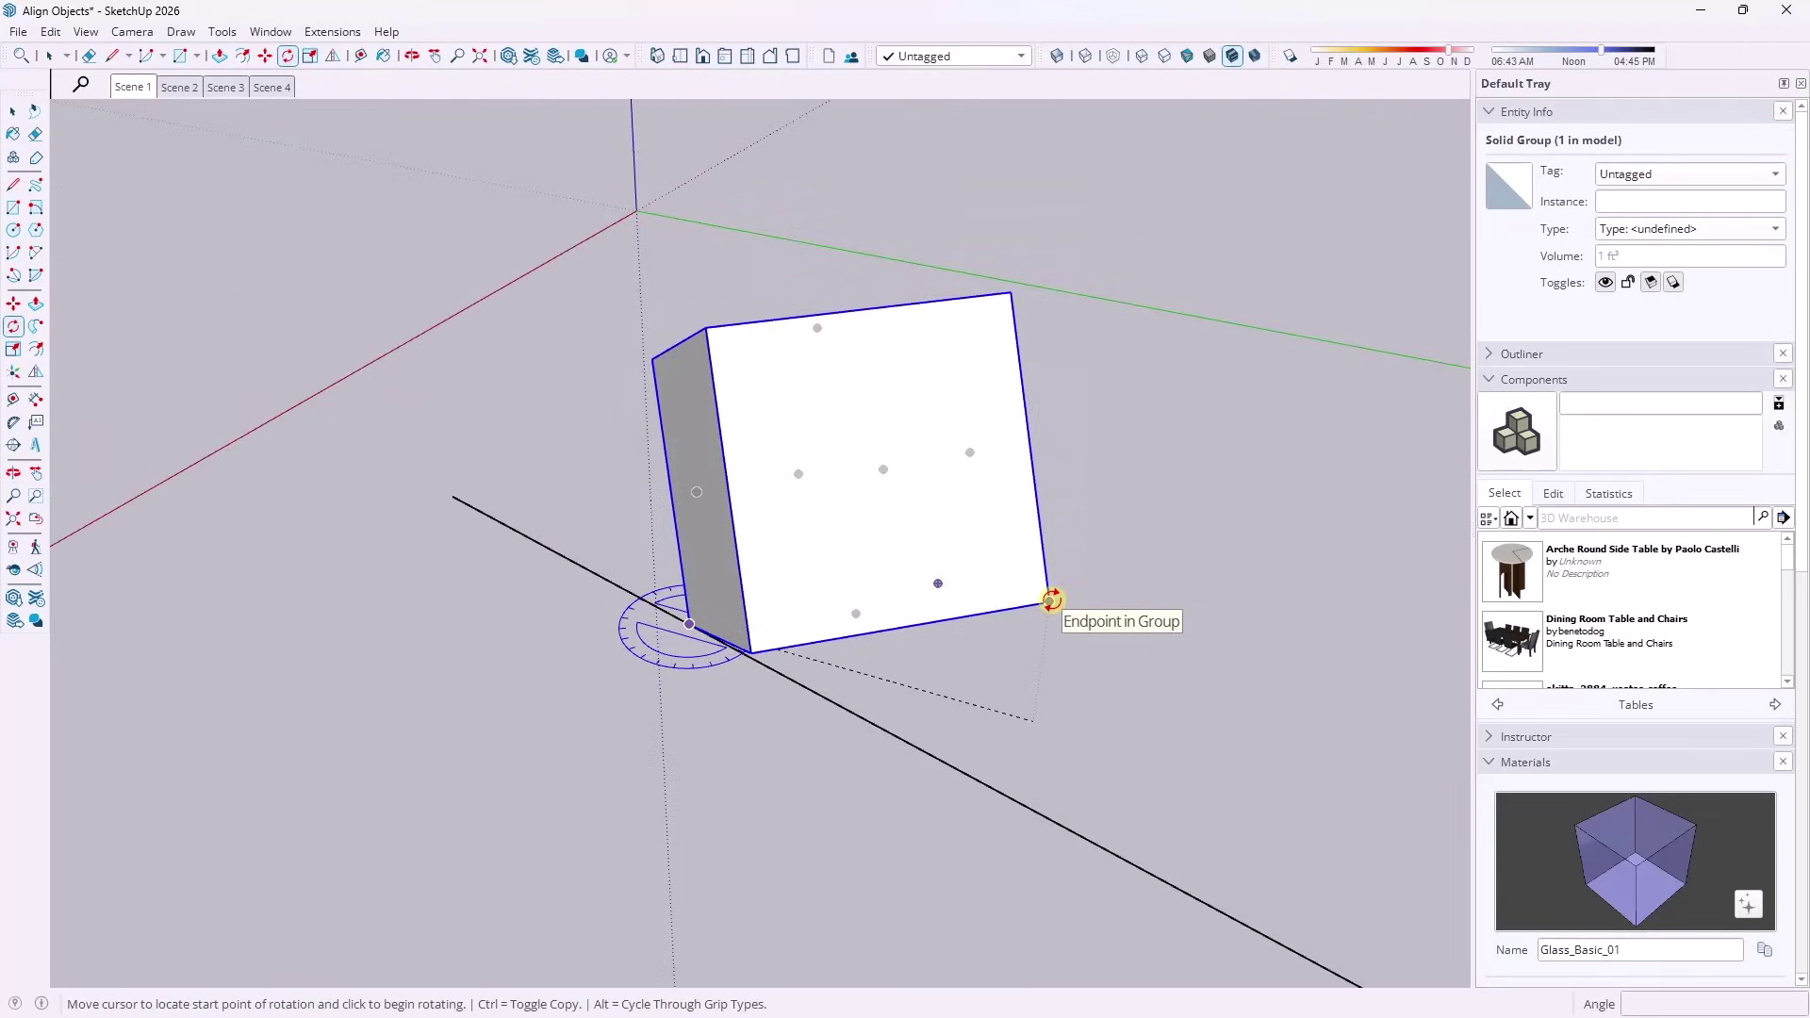
left_click(1051, 601)
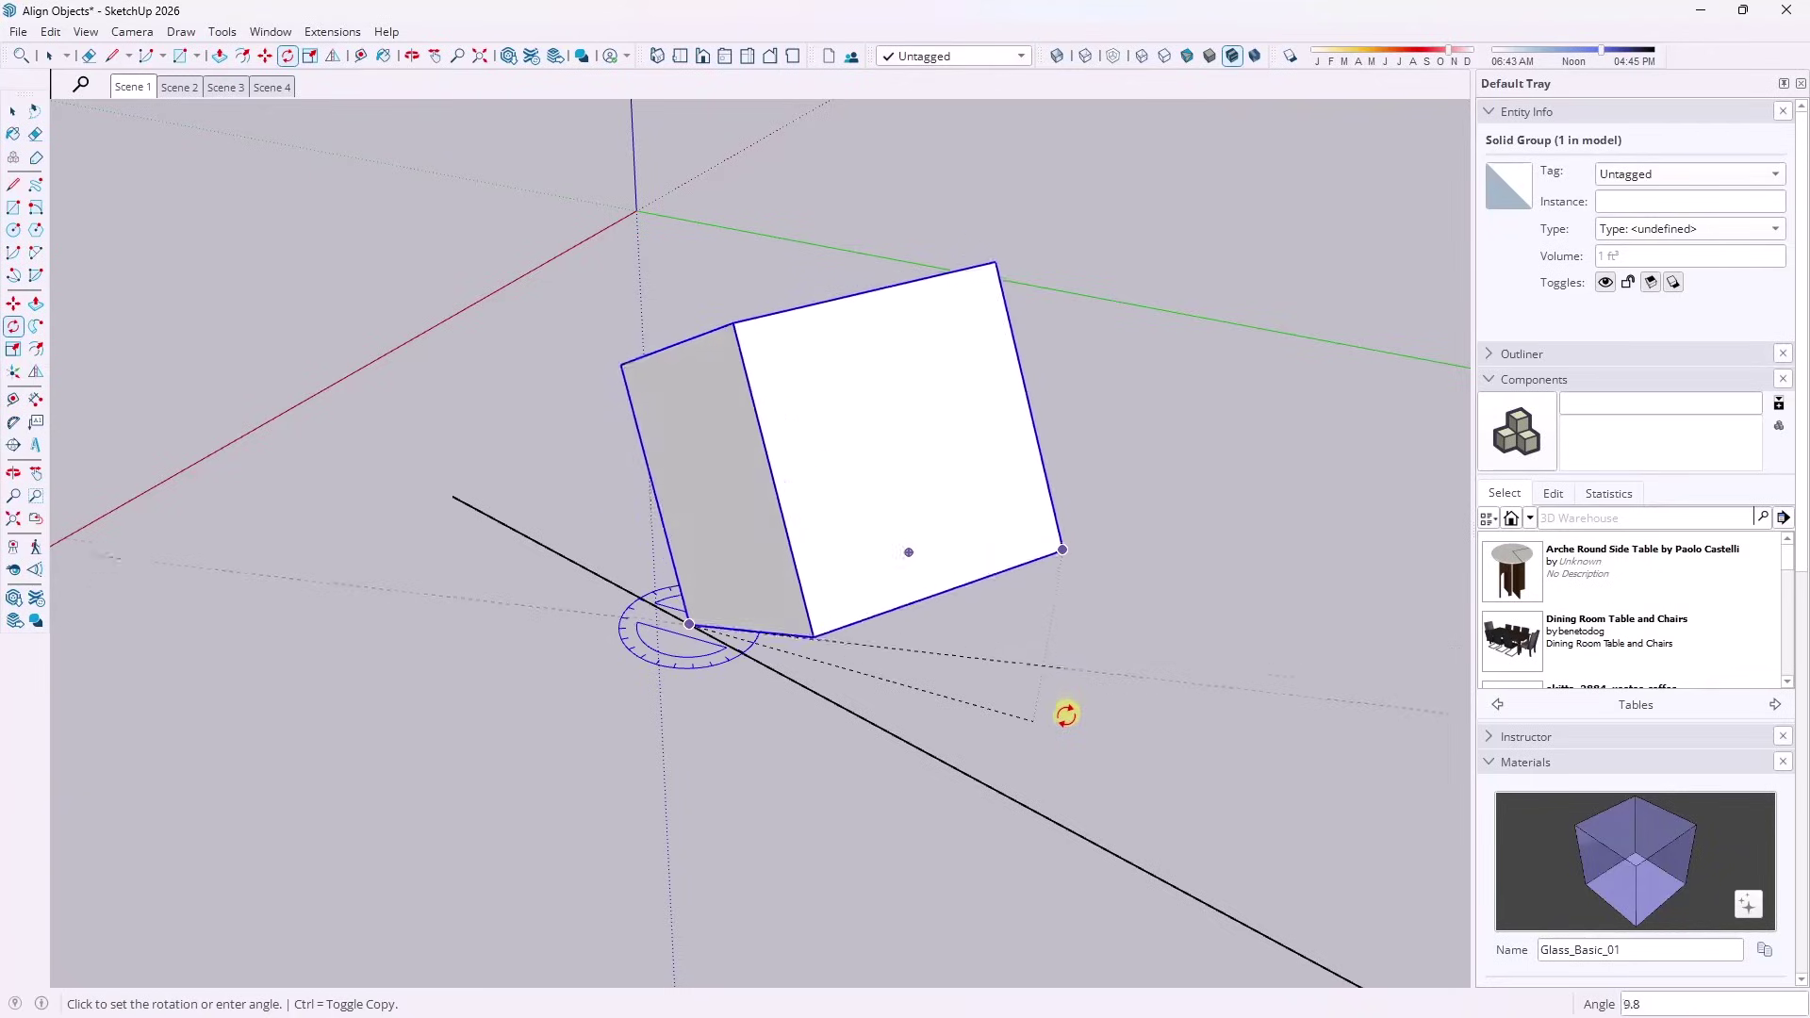
Finish the first rotation, then rotate the cube about its bottom corner locked to the green-axis plane.
left_click(1049, 807)
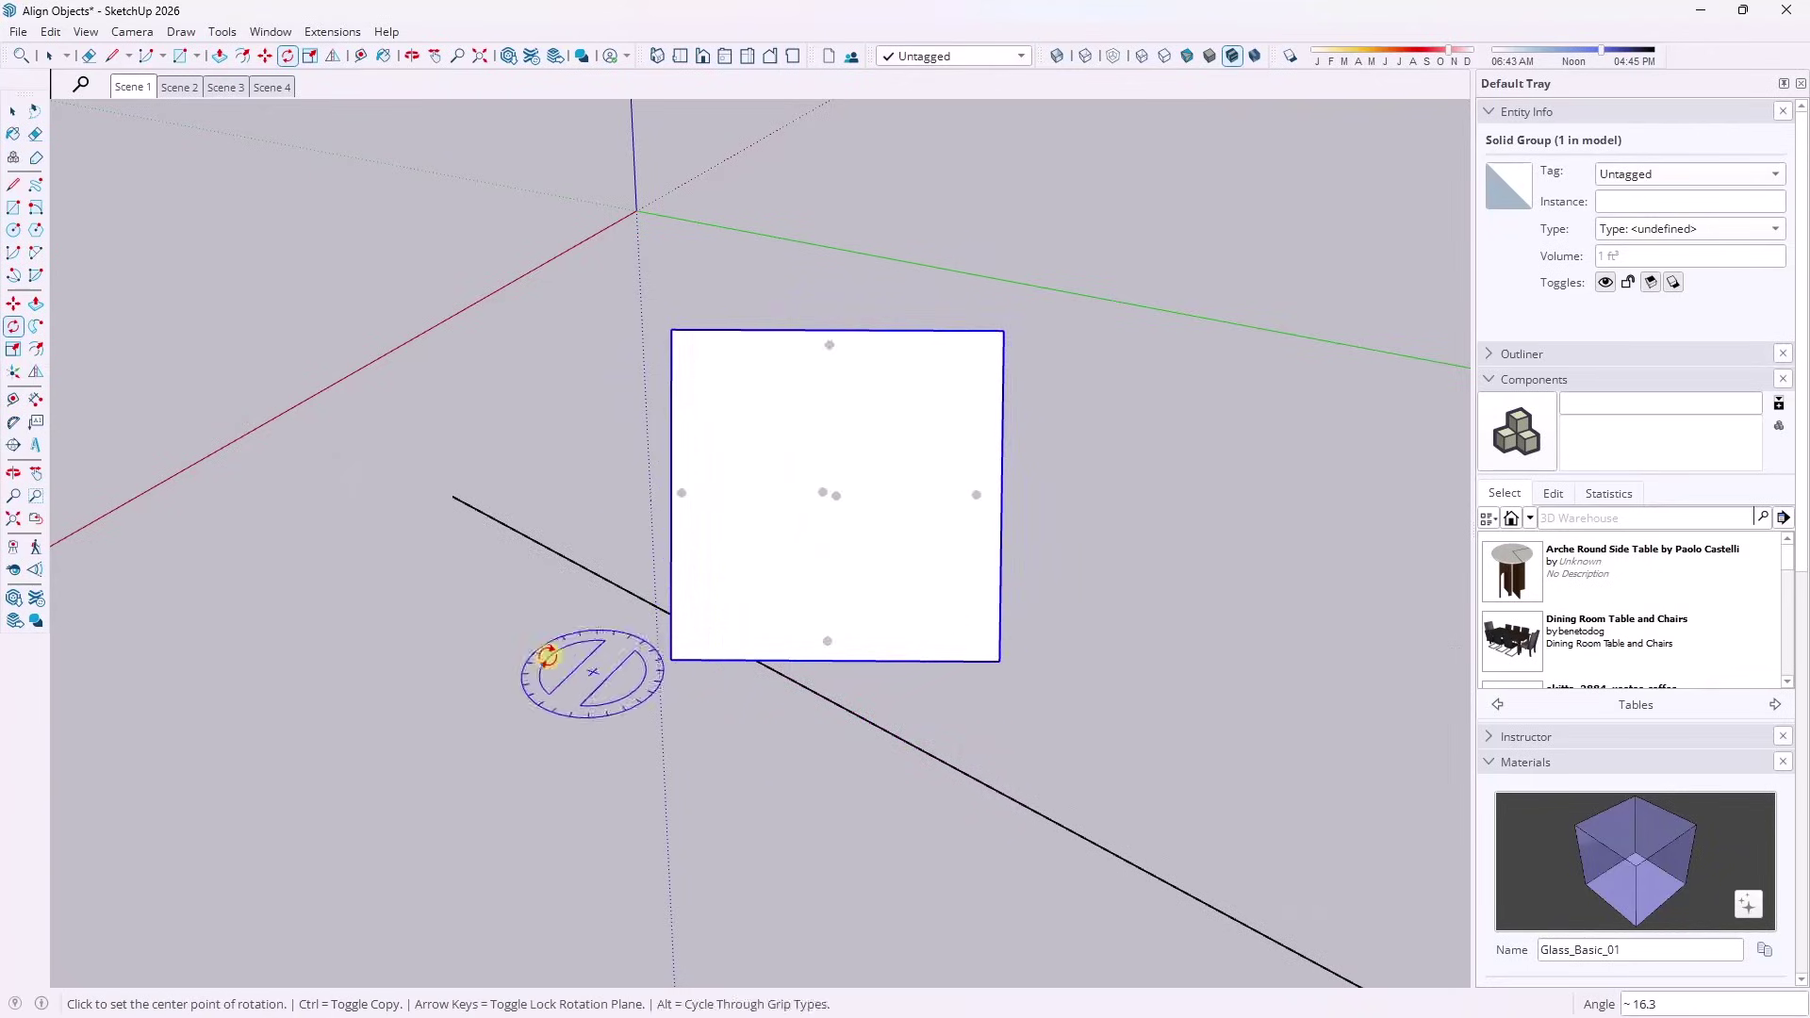
middle_click_drag(586, 659, 1079, 586)
middle_click_drag(660, 657, 695, 732)
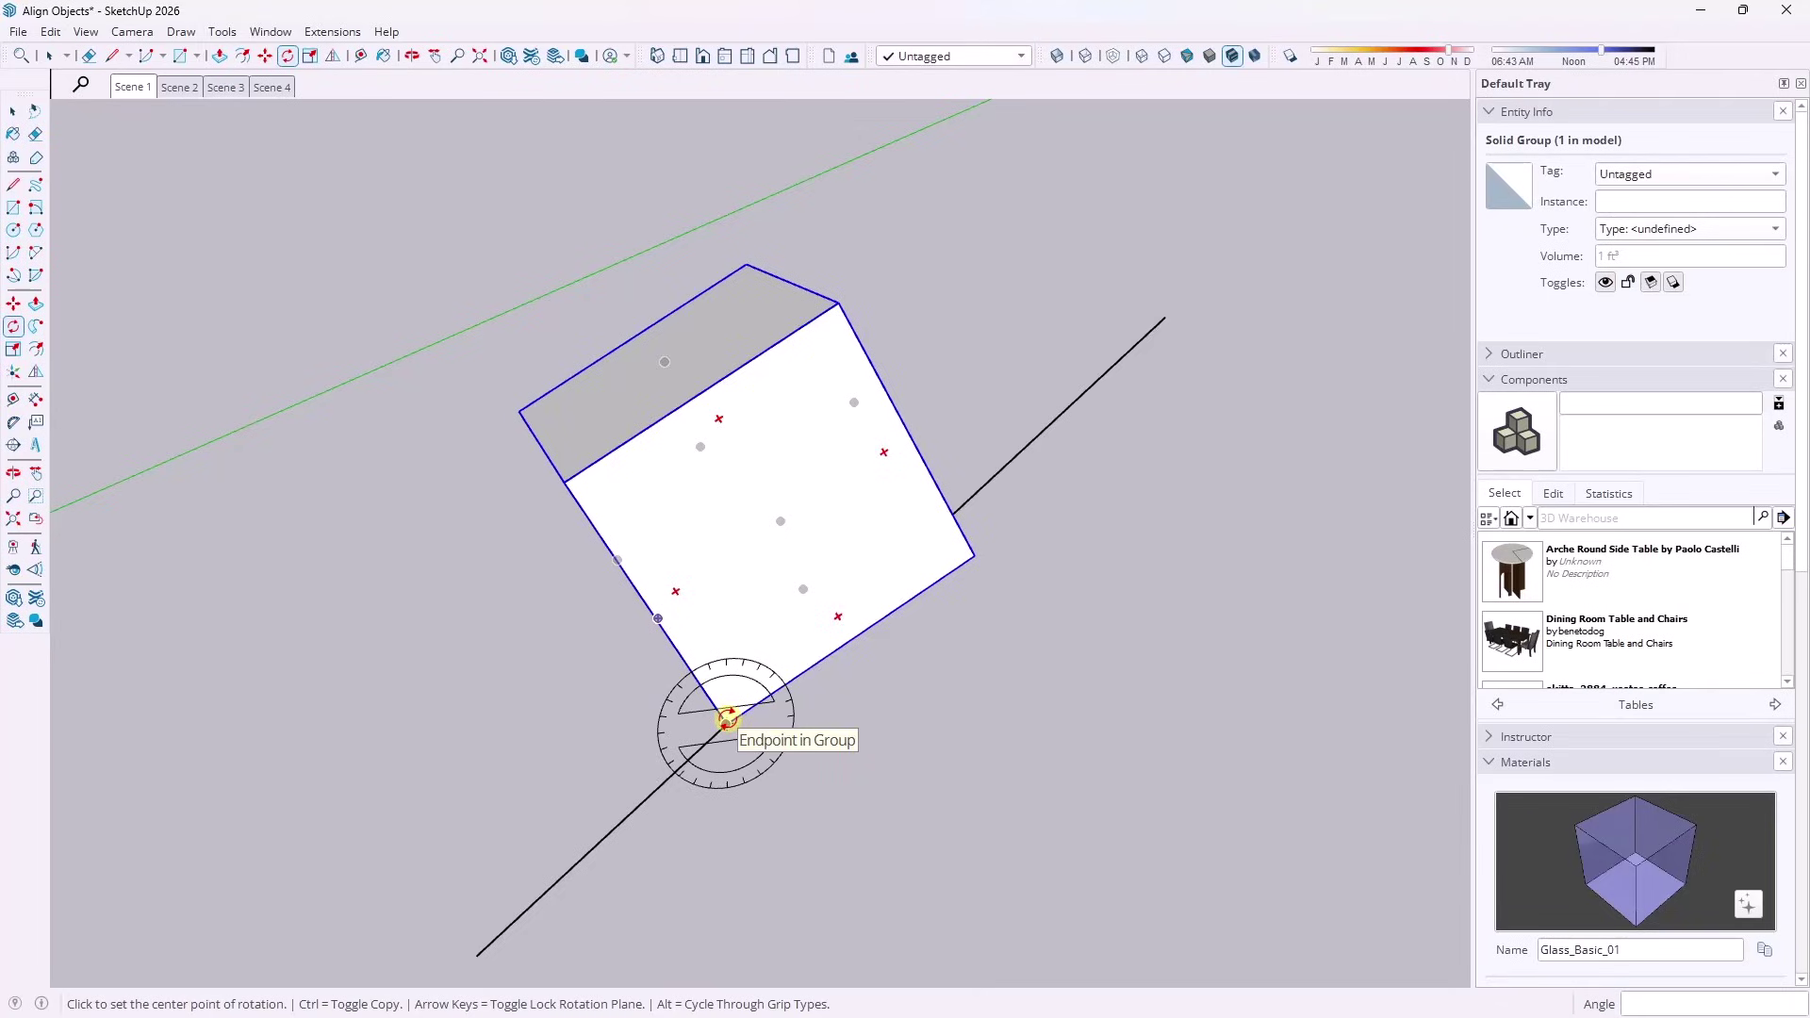
key("Left")
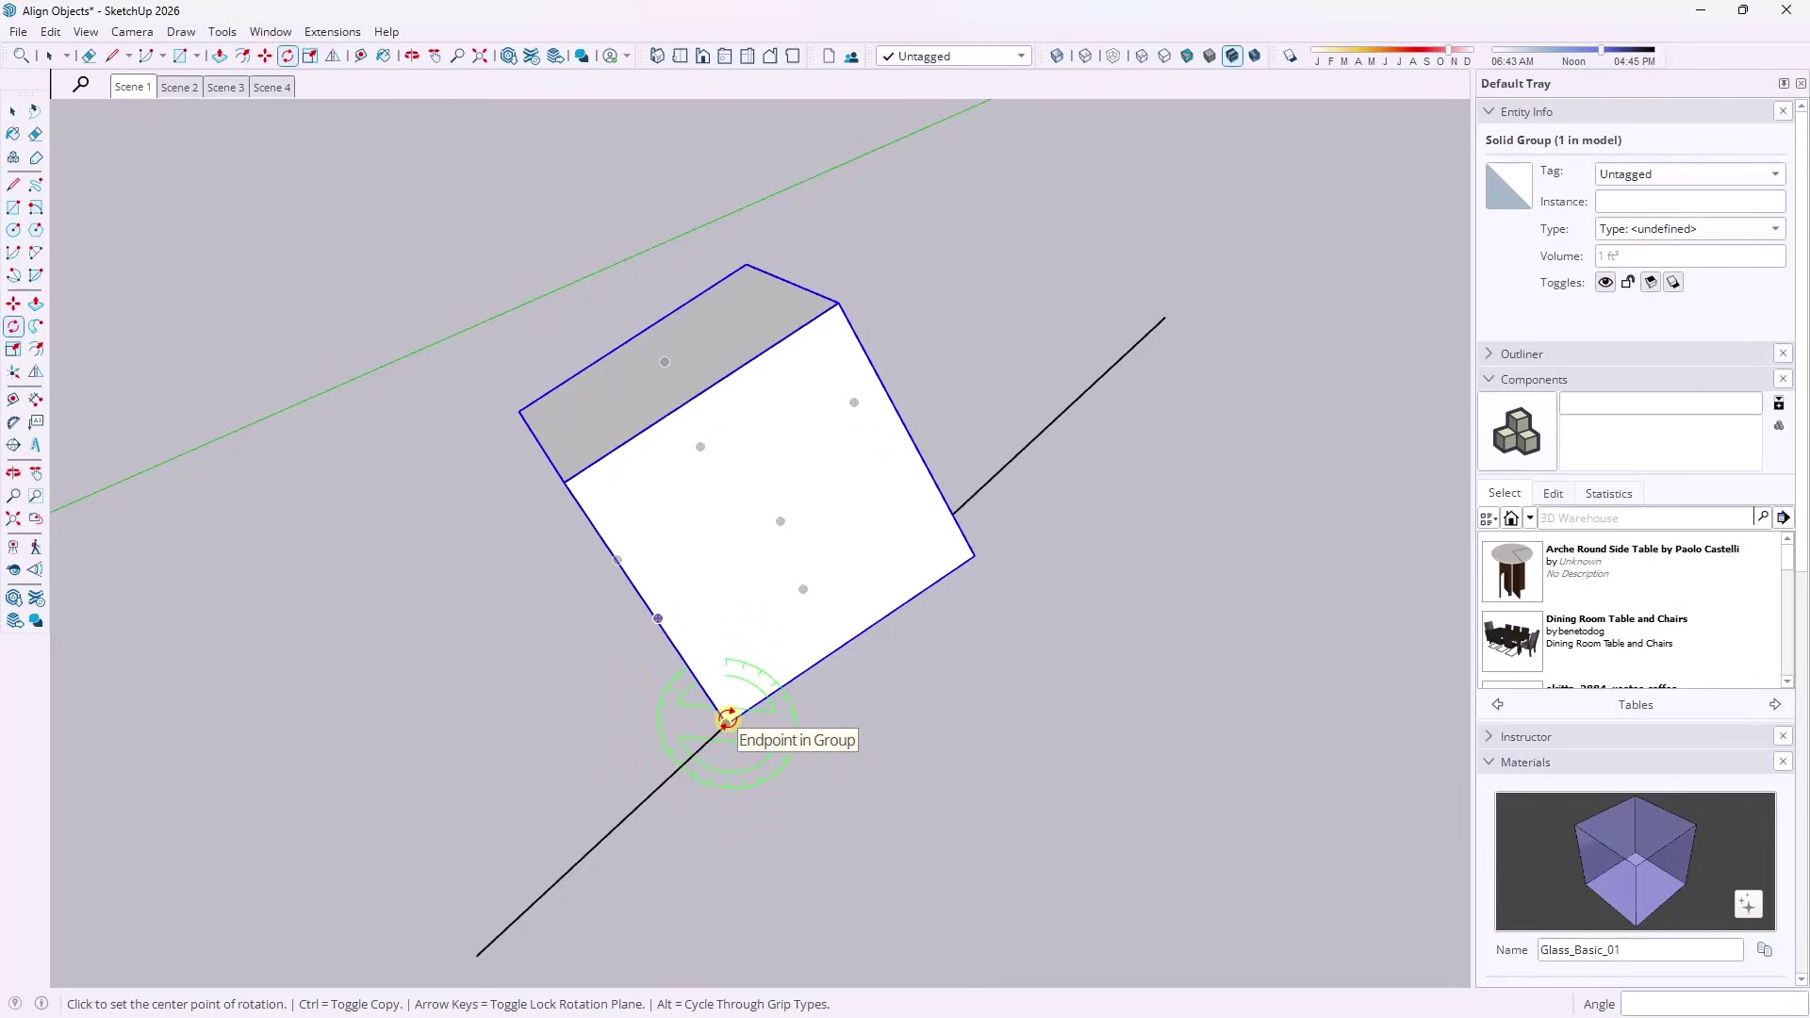
left_click(727, 721)
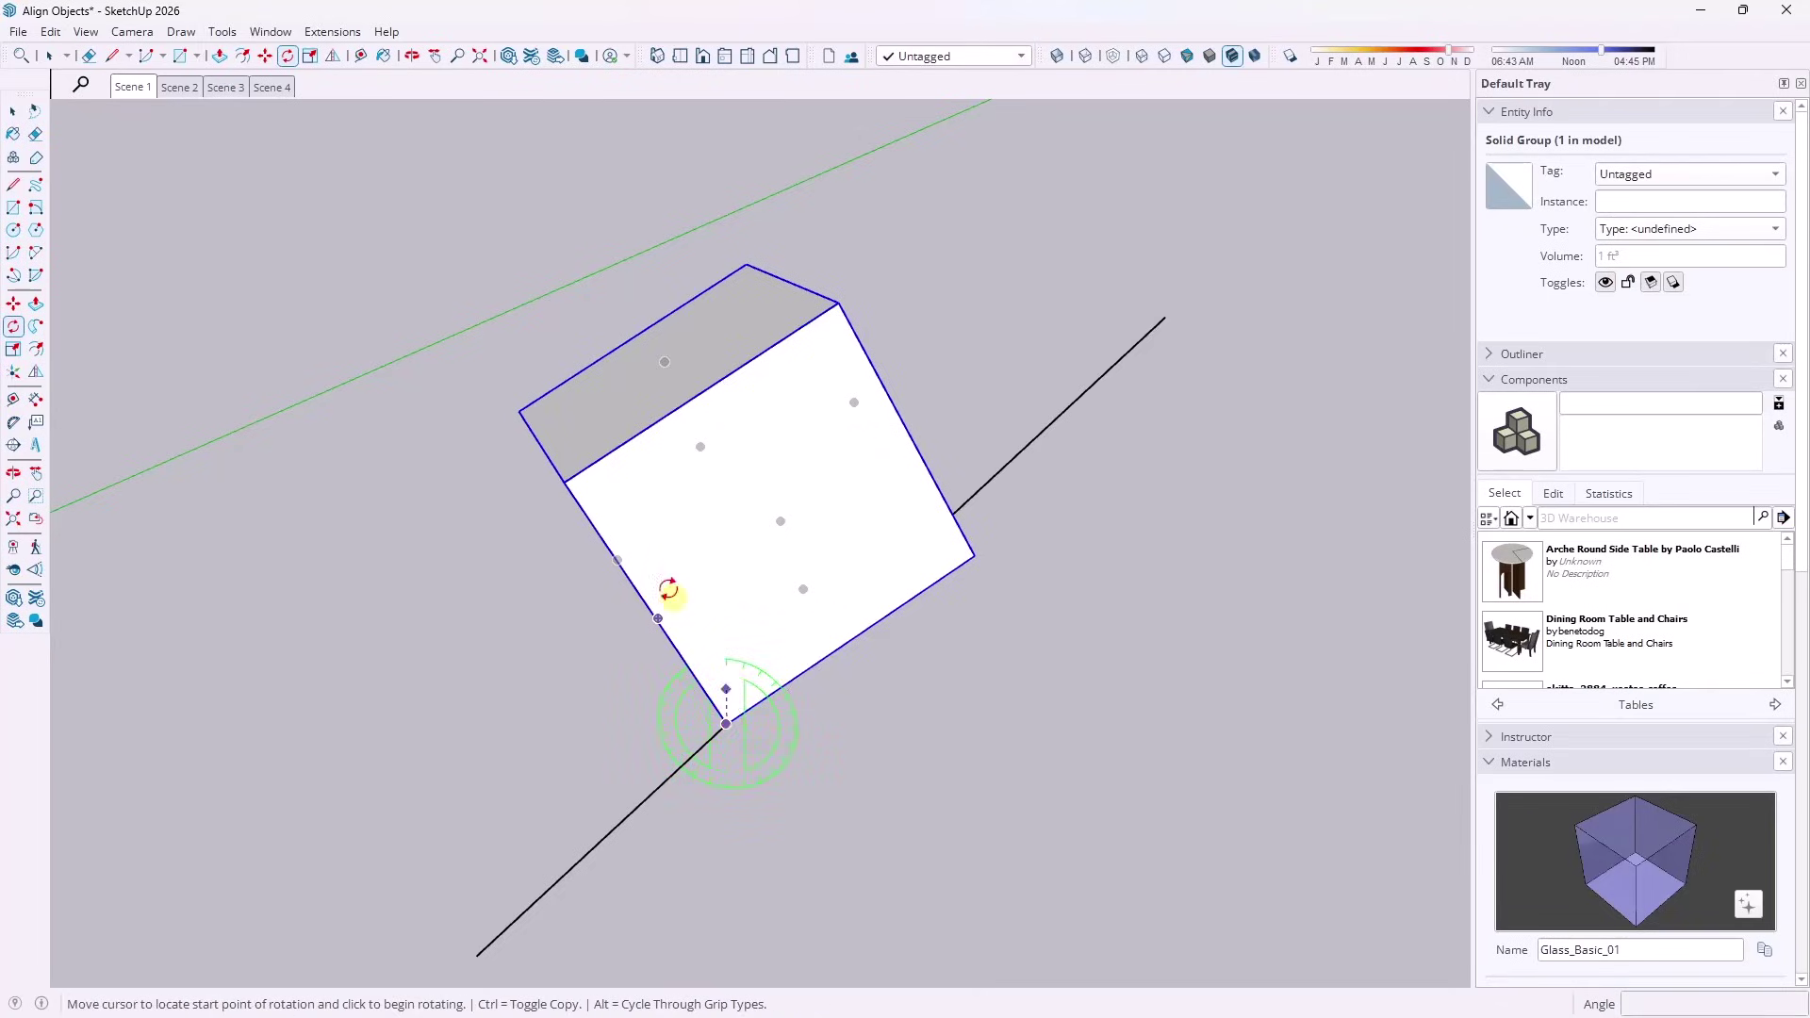
left_click(564, 481)
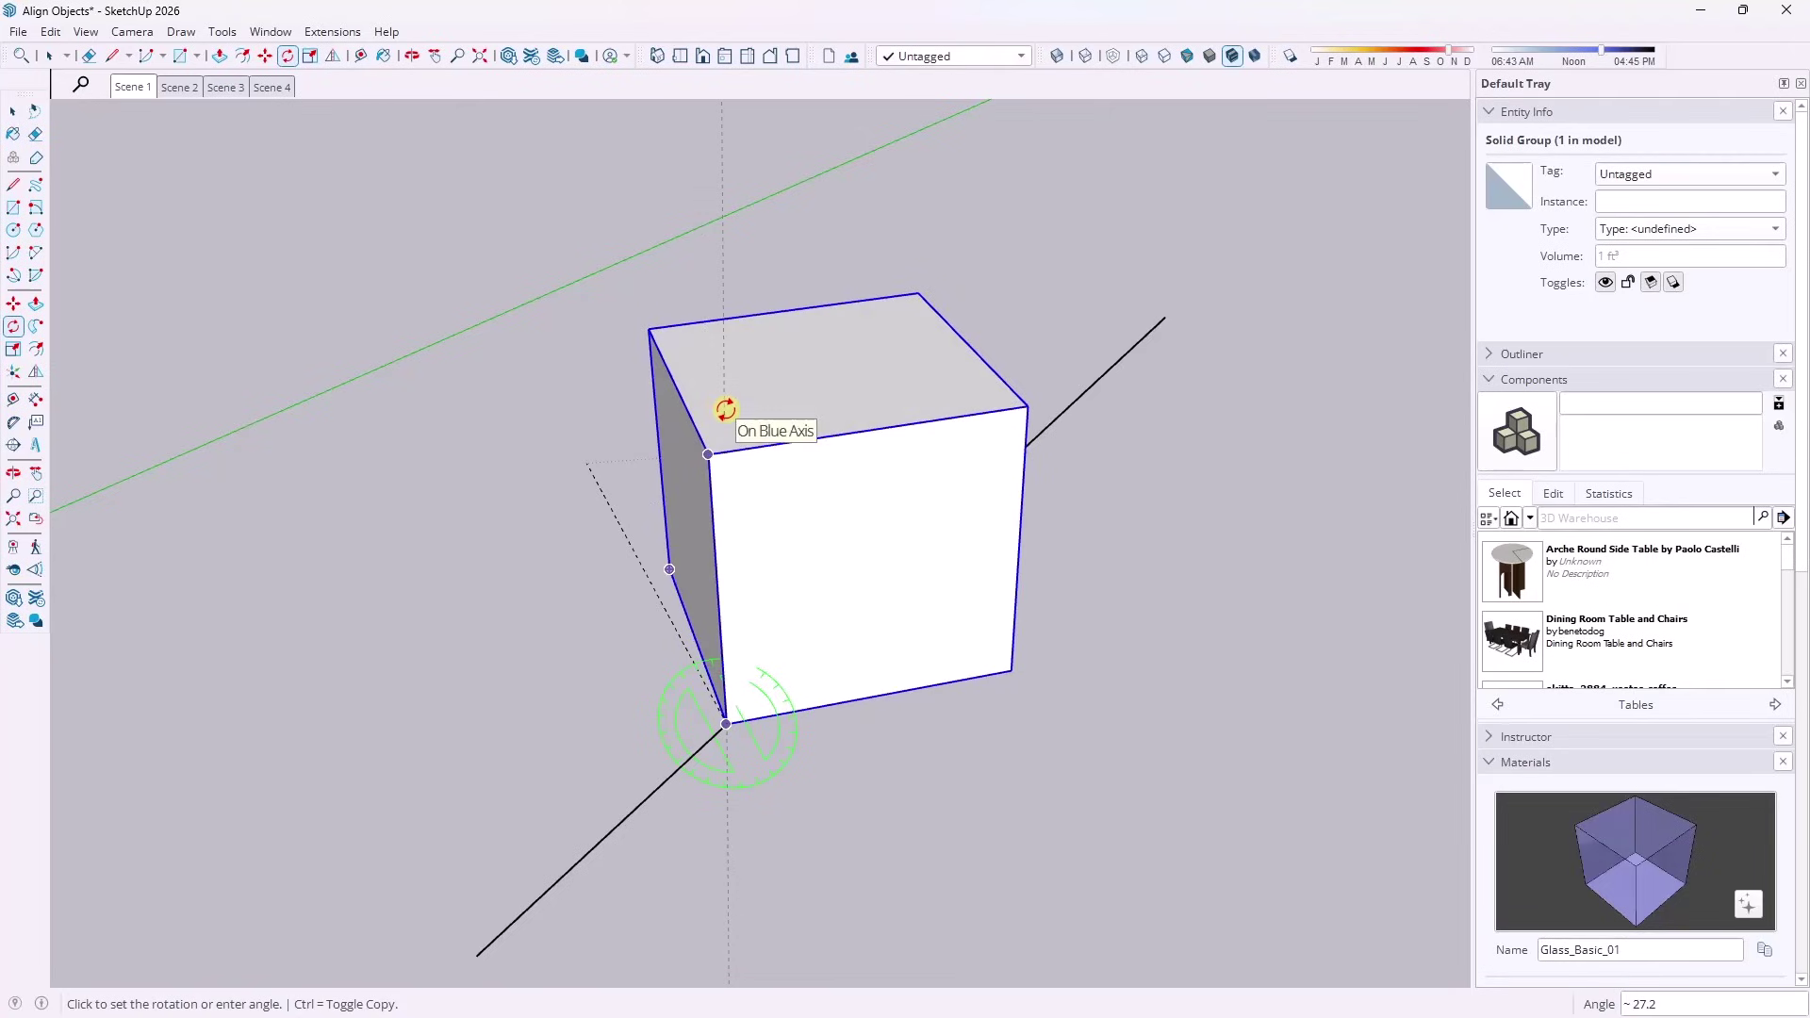
left_click(725, 408)
From a low viewing angle, rotate the cube back upright about its bottom corner.
key("o")
left_click_drag(1373, 513, 861, 343)
key("q")
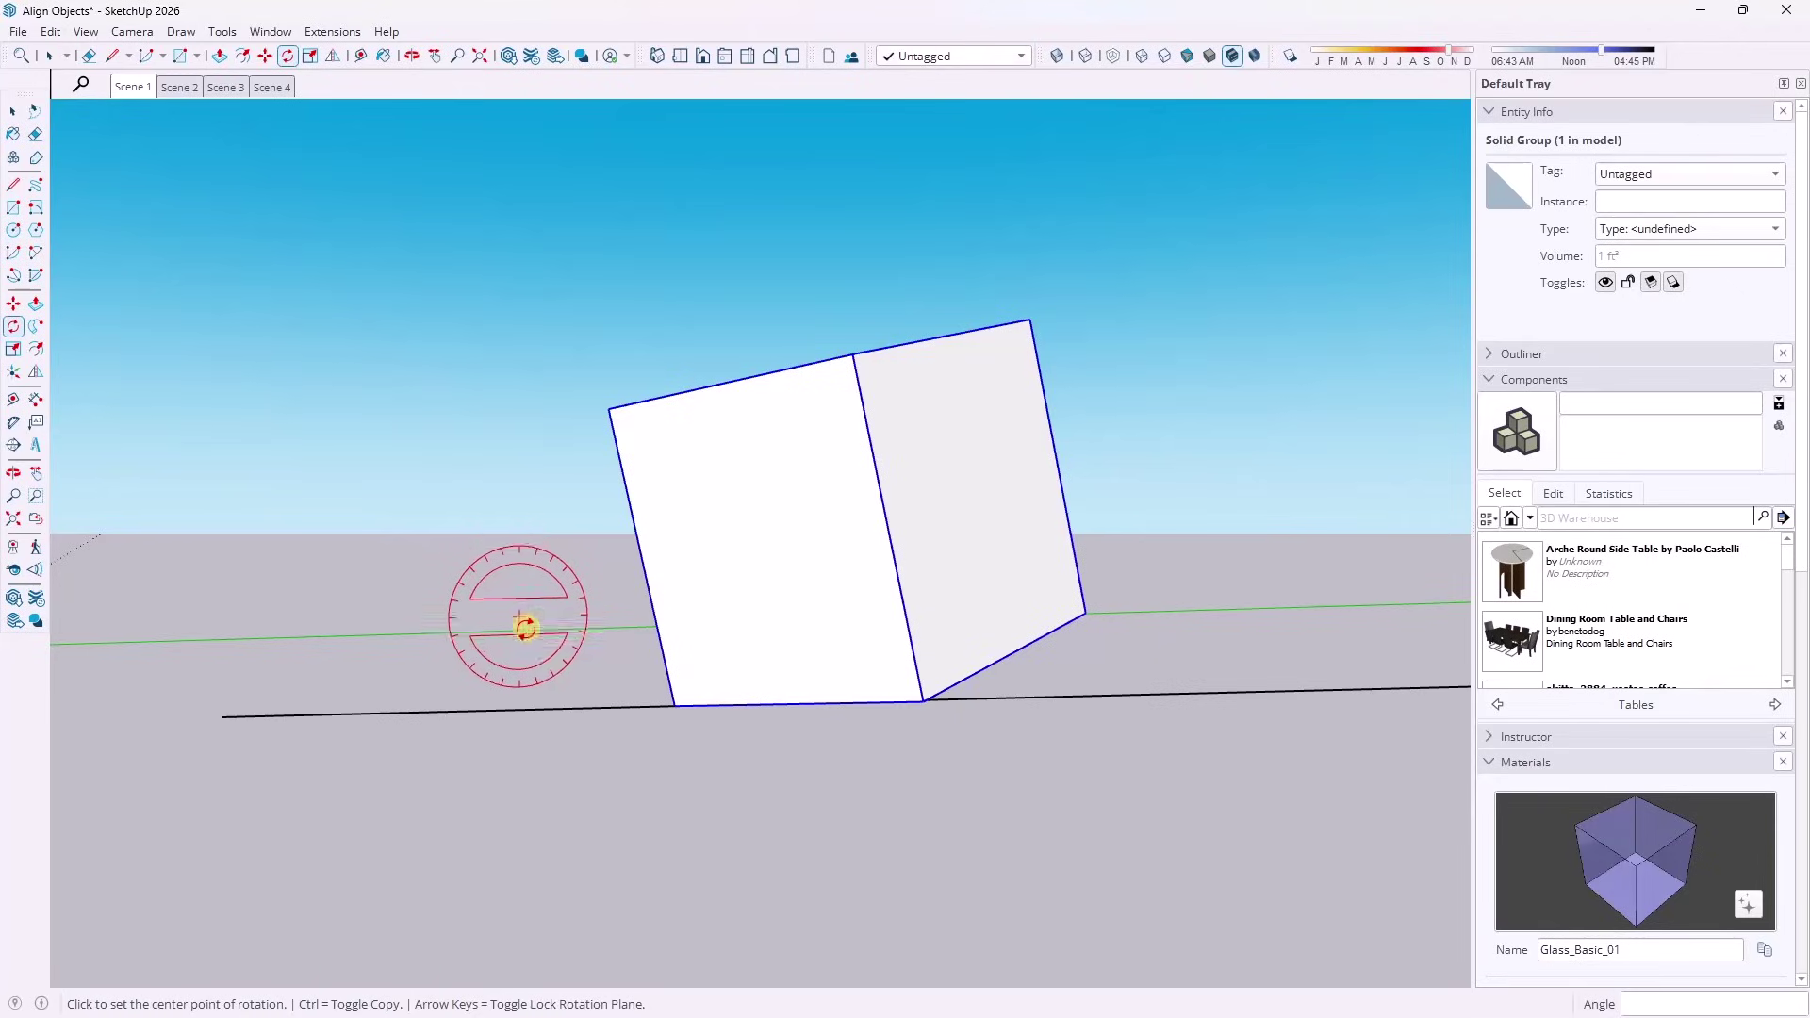
left_click(674, 707)
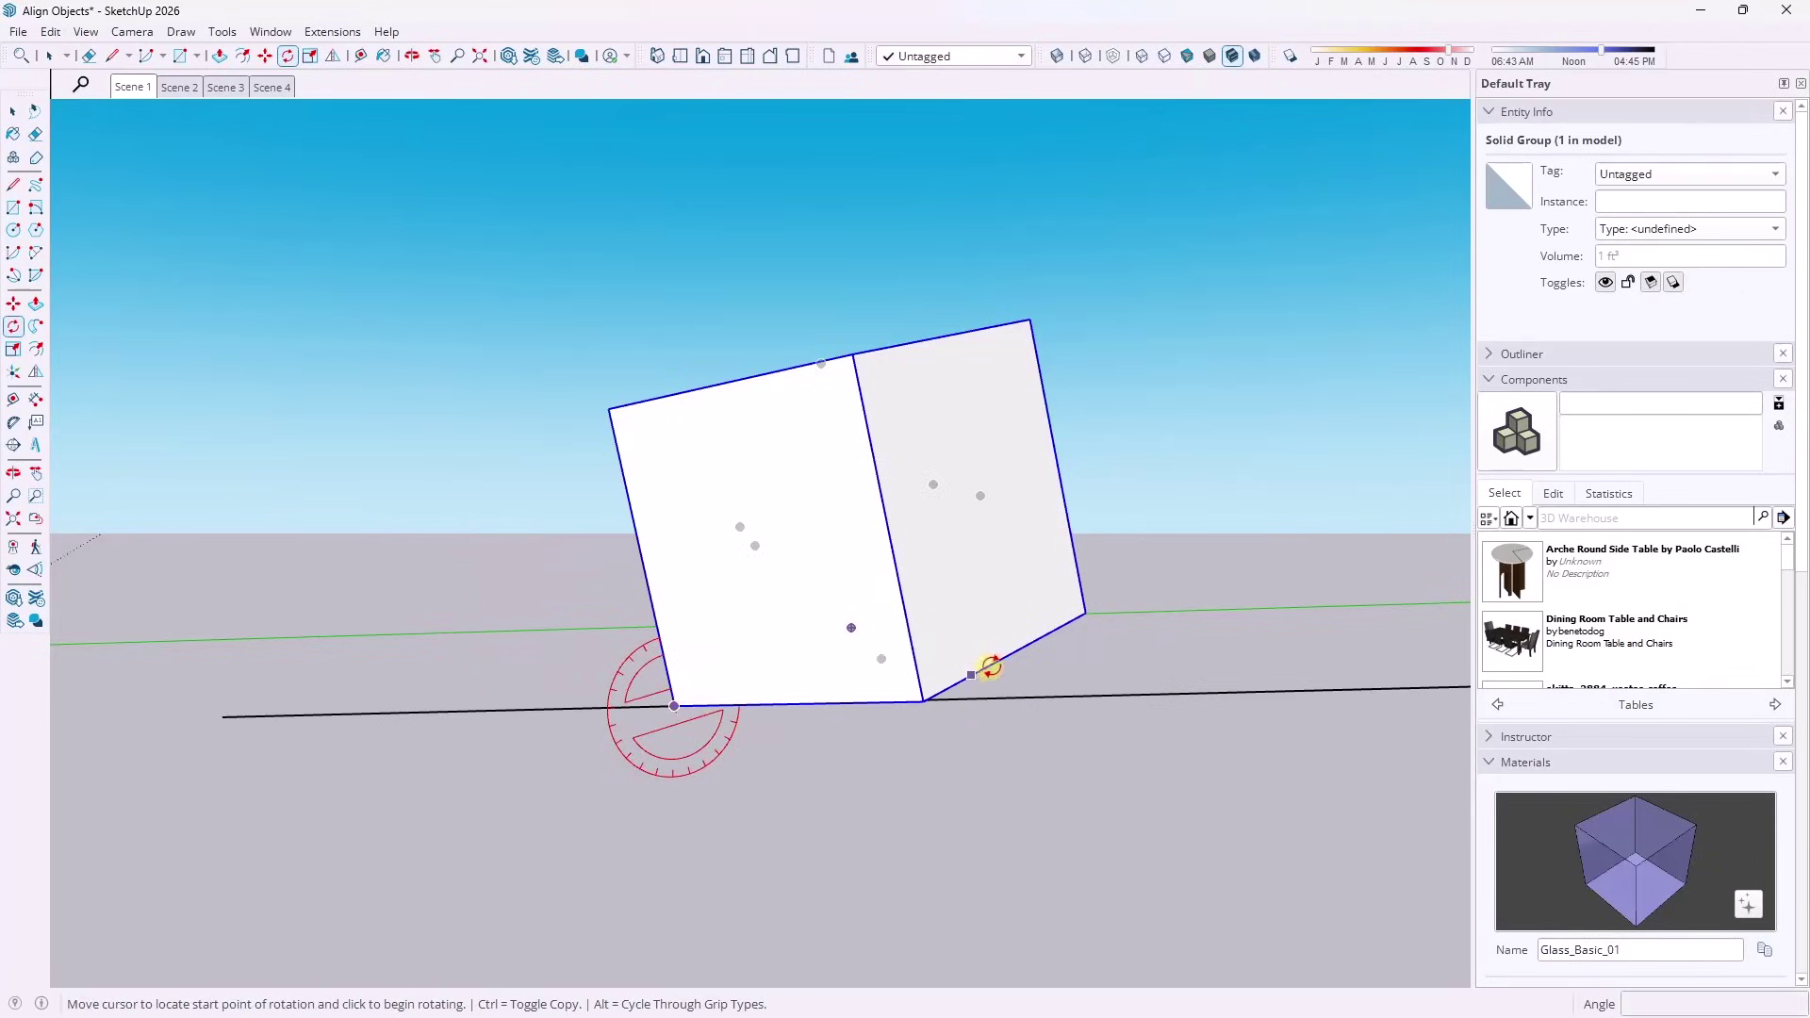
left_click(1085, 613)
left_click(1099, 665)
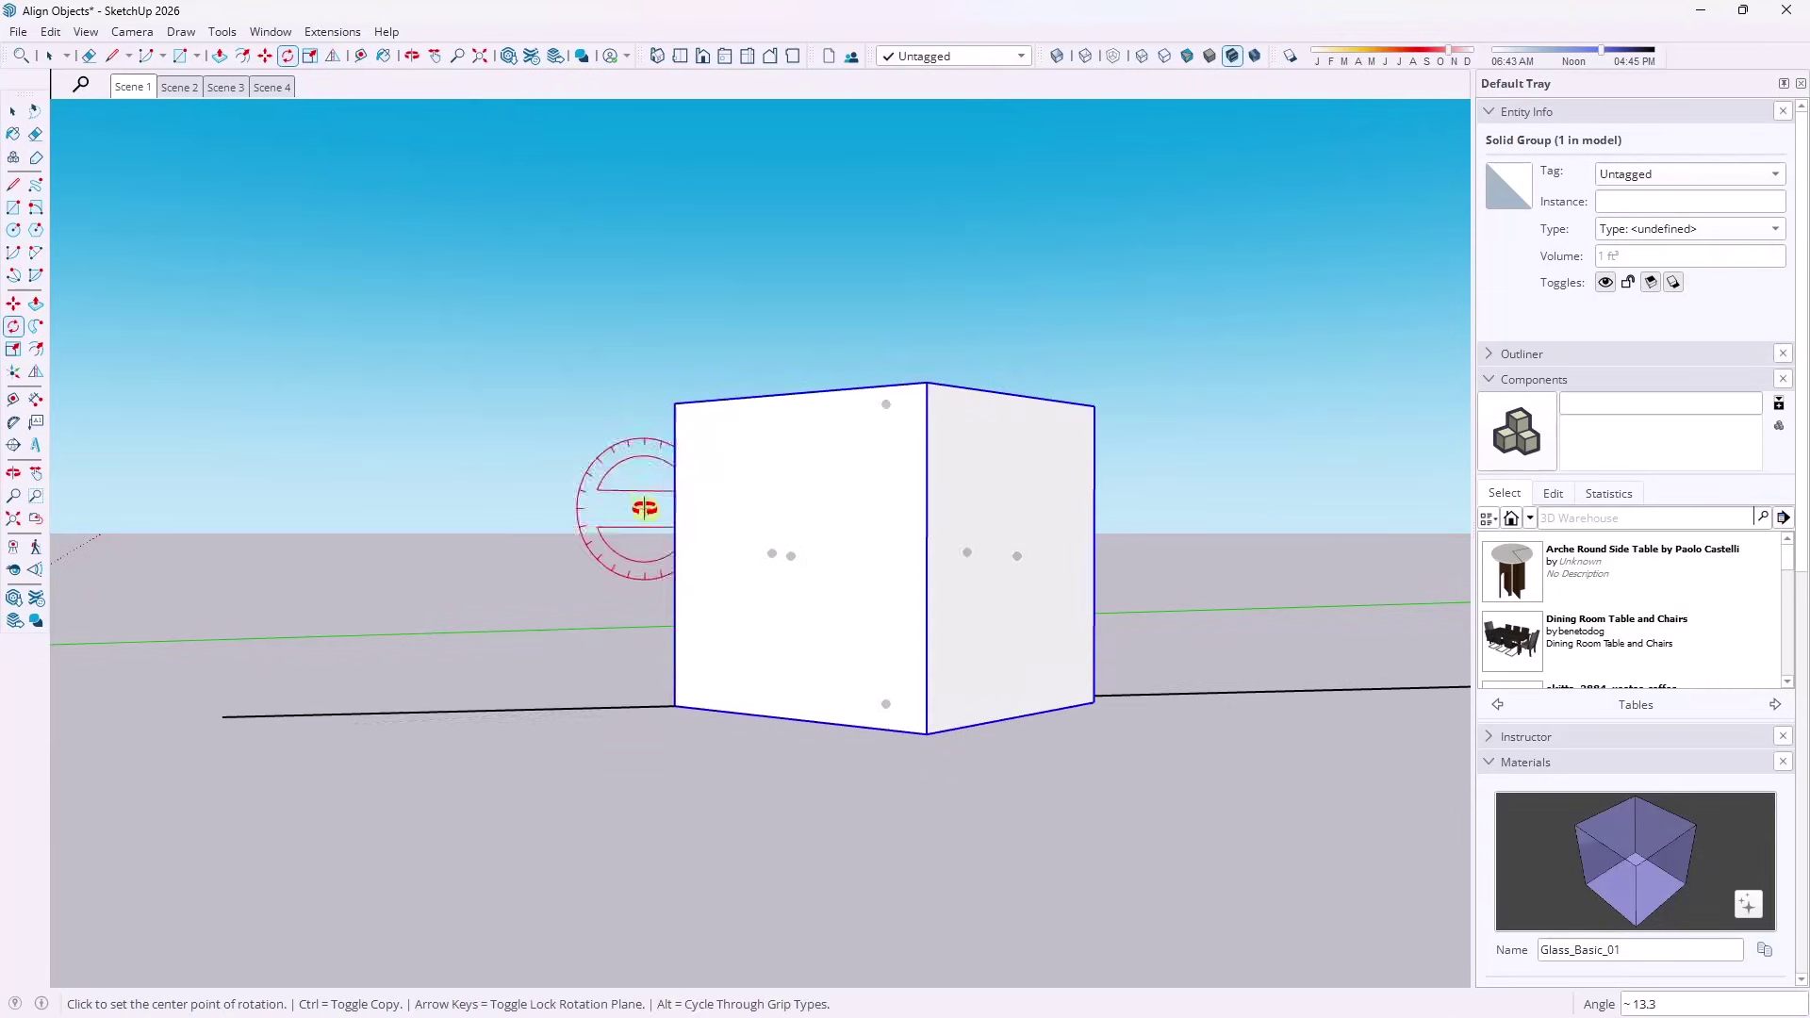
Begin one more rotation about the bottom corner, then cancel it and view the upright cube against the sky.
middle_click_drag(644, 510, 675, 687)
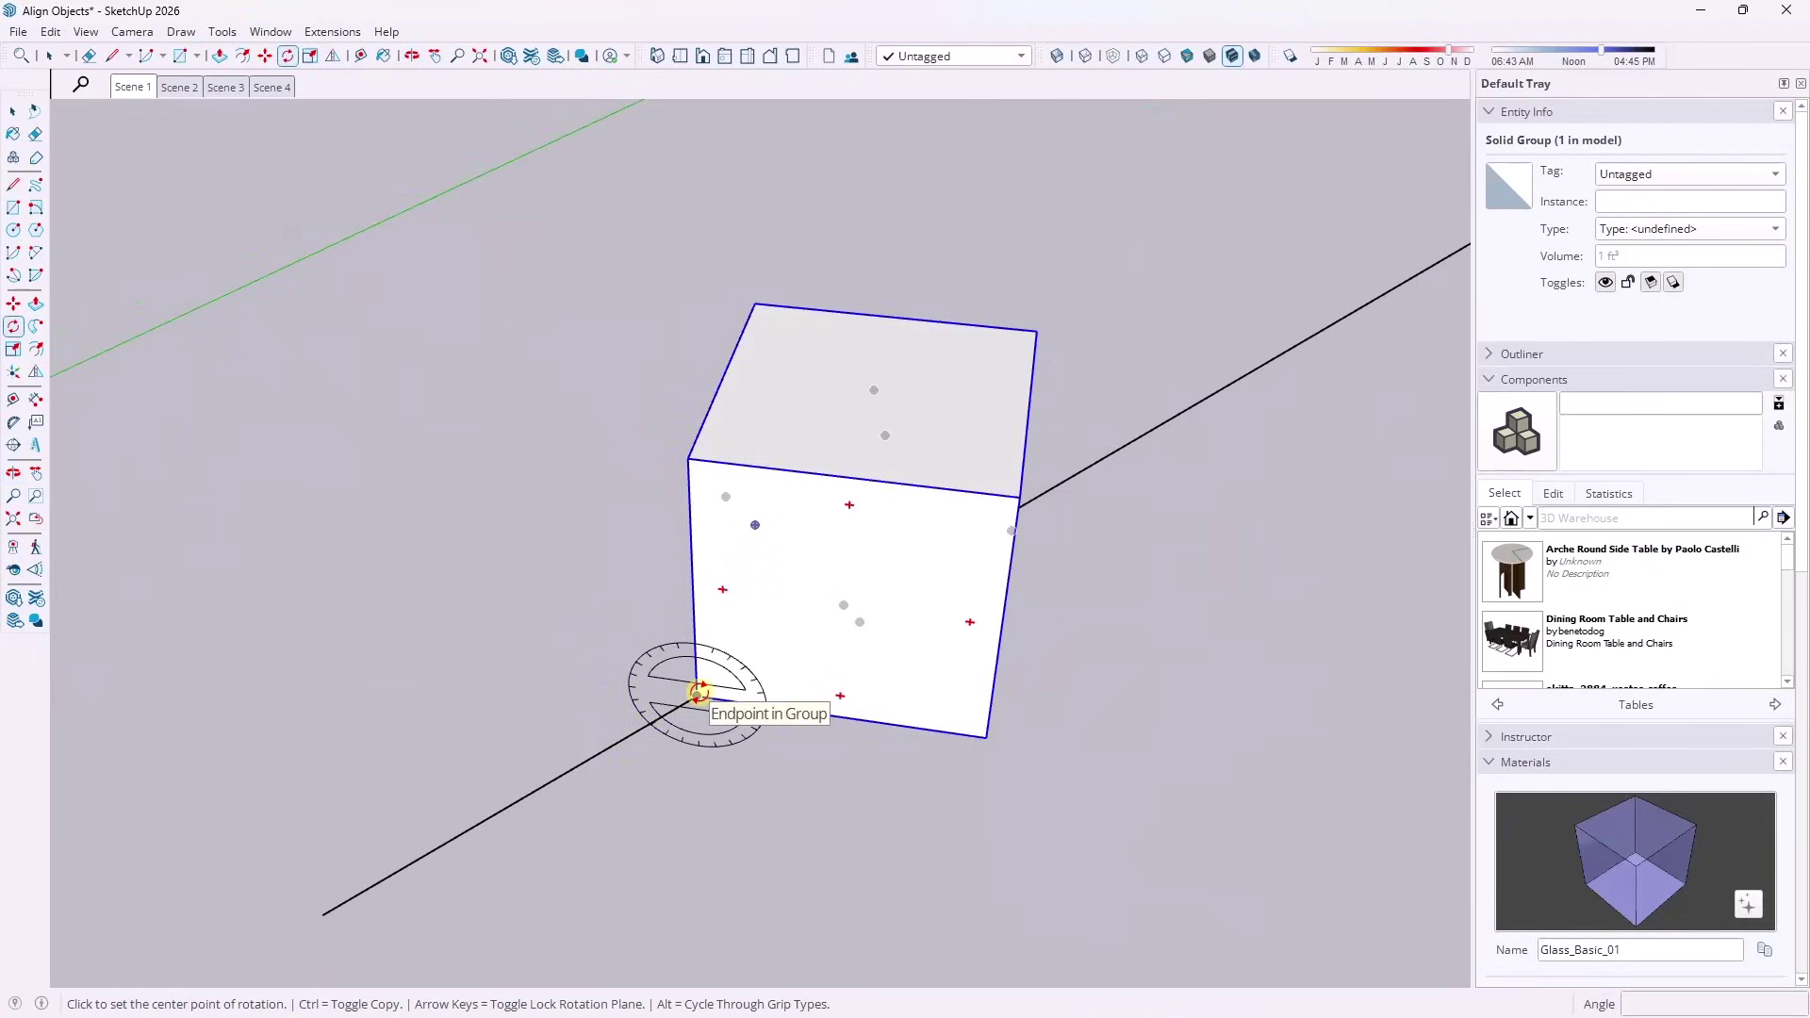
left_click(698, 693)
middle_click_drag(1285, 586, 961, 744)
left_click(1032, 745)
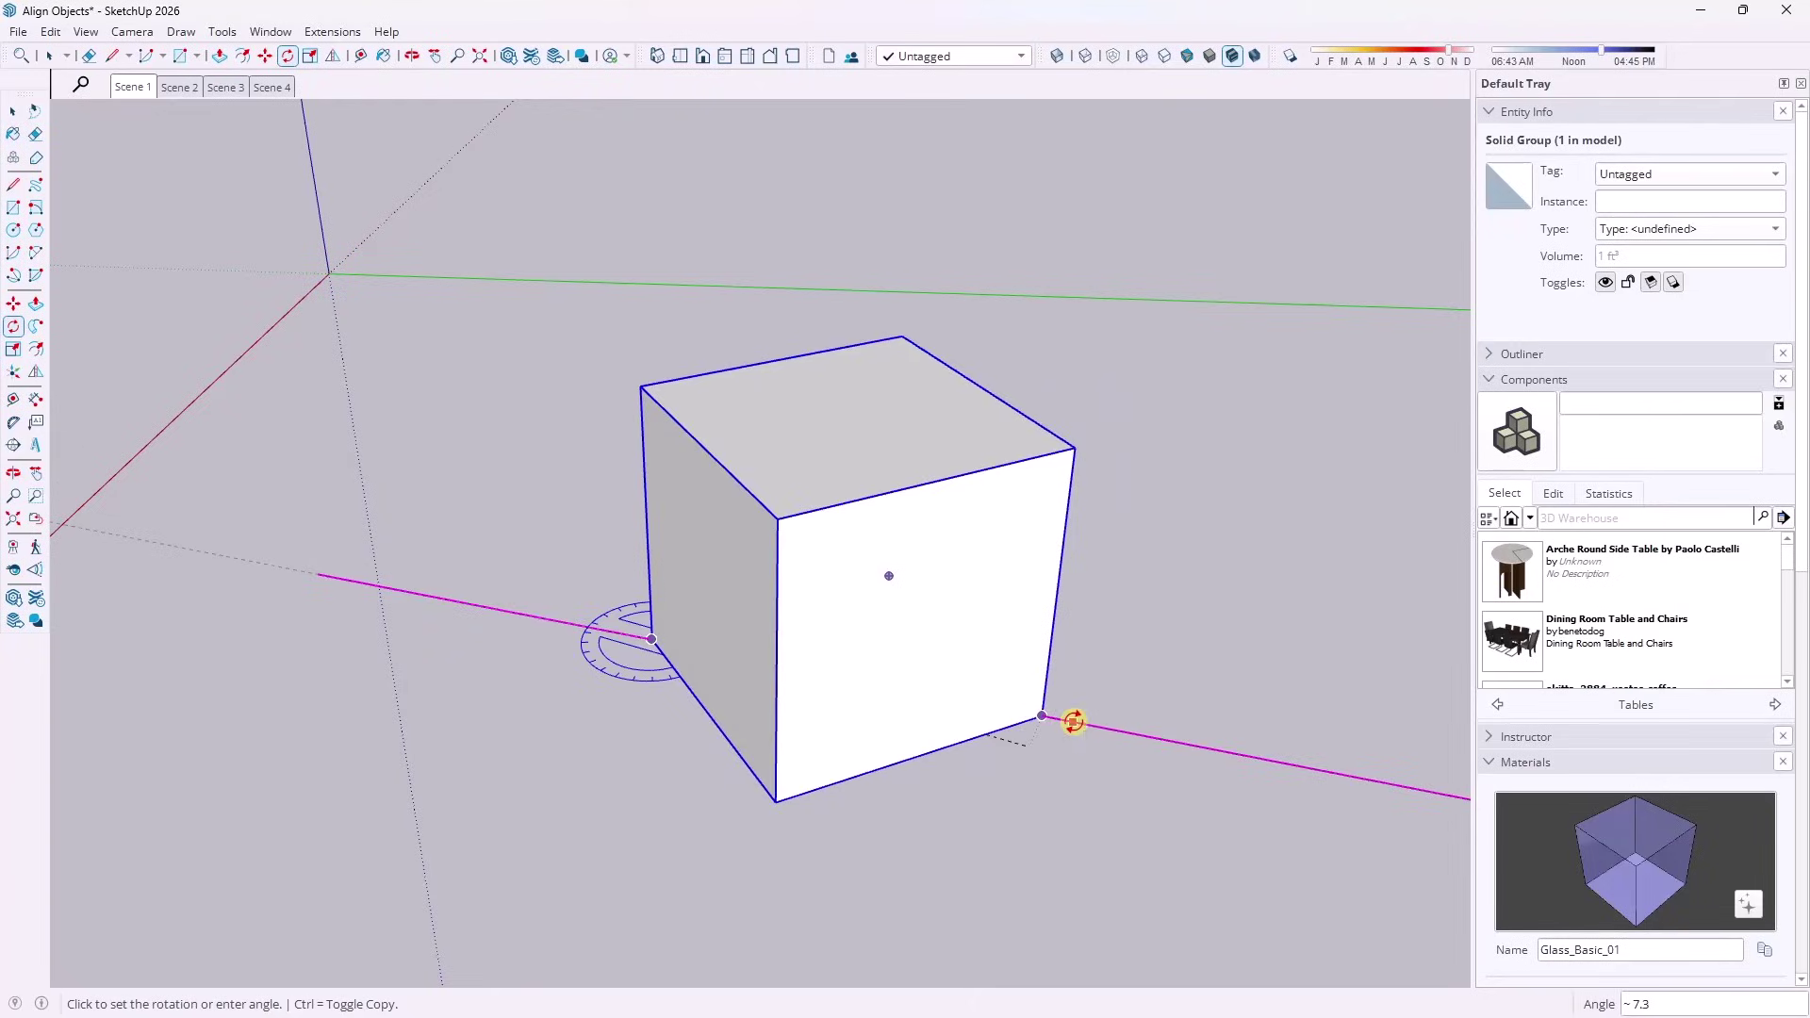
key("space")
middle_click_drag(589, 766, 933, 566)
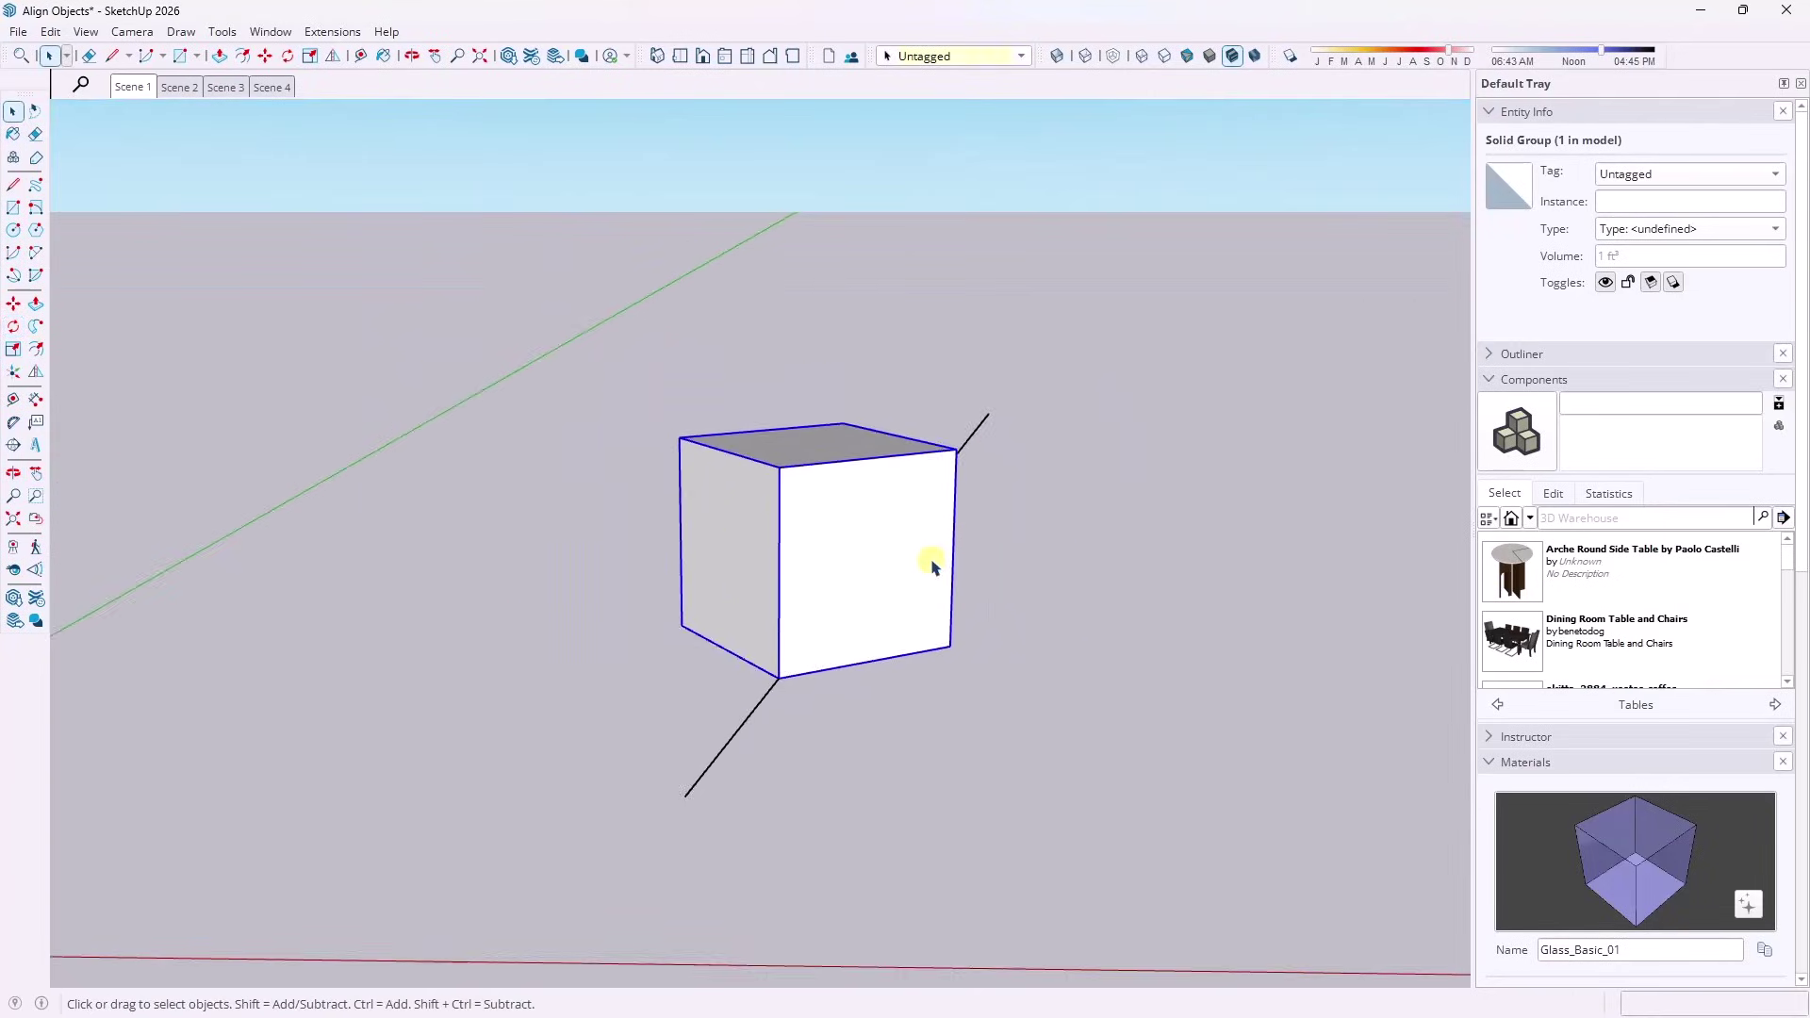
Zoom out and orbit to an angled view of the wall opening and the window frame.
scroll(933, 566, "down", 2)
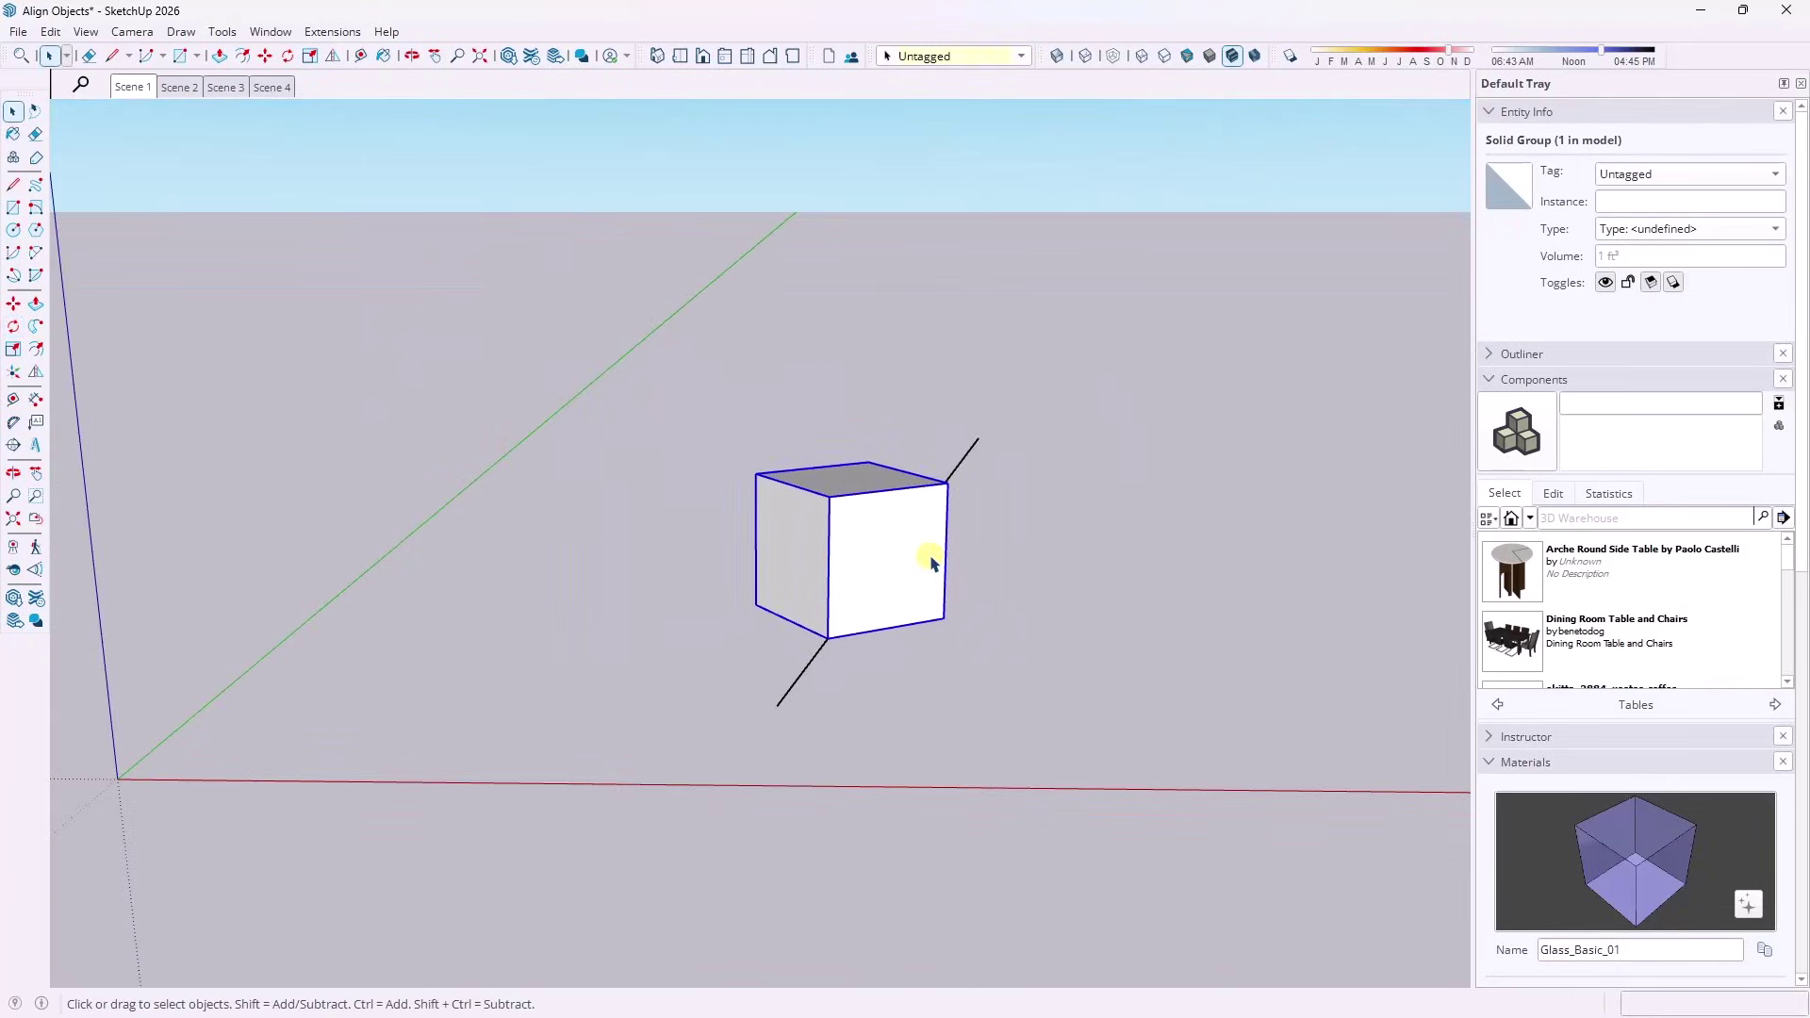
scroll(817, 554, "down", 1)
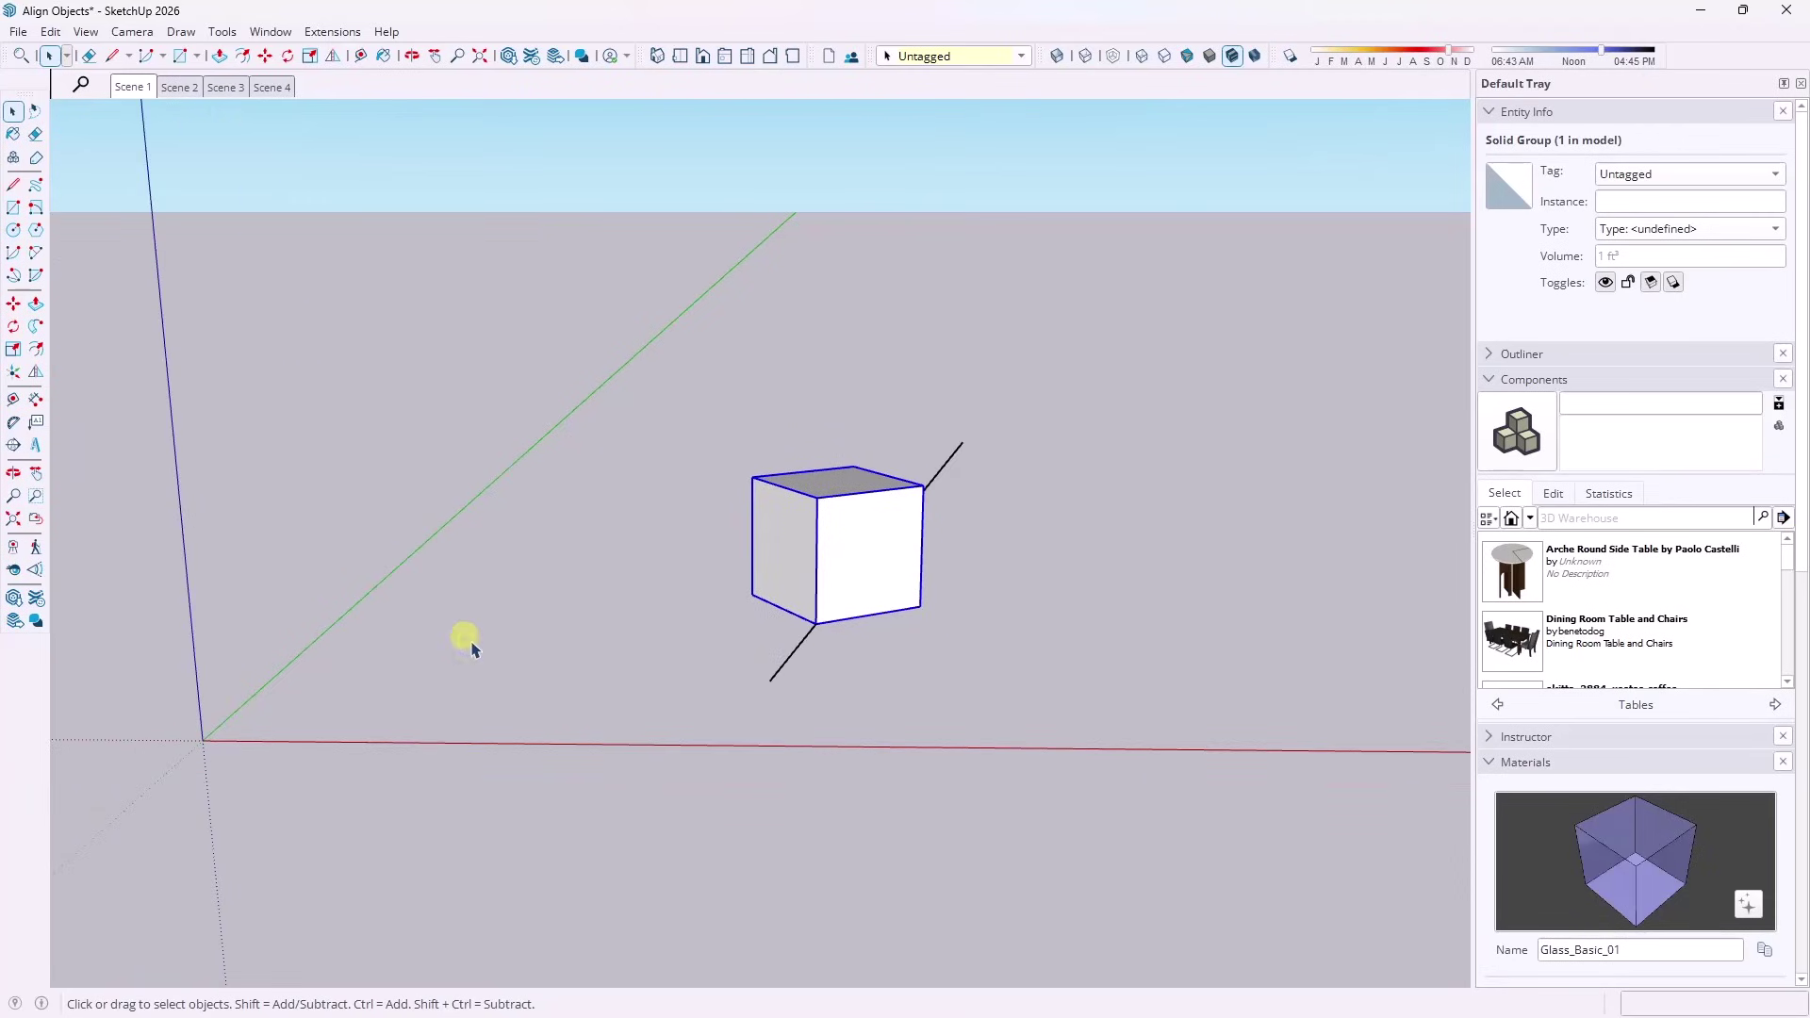
scroll(551, 645, "down", 3)
scroll(1313, 292, "down", 2)
scroll(1043, 331, "up", 2)
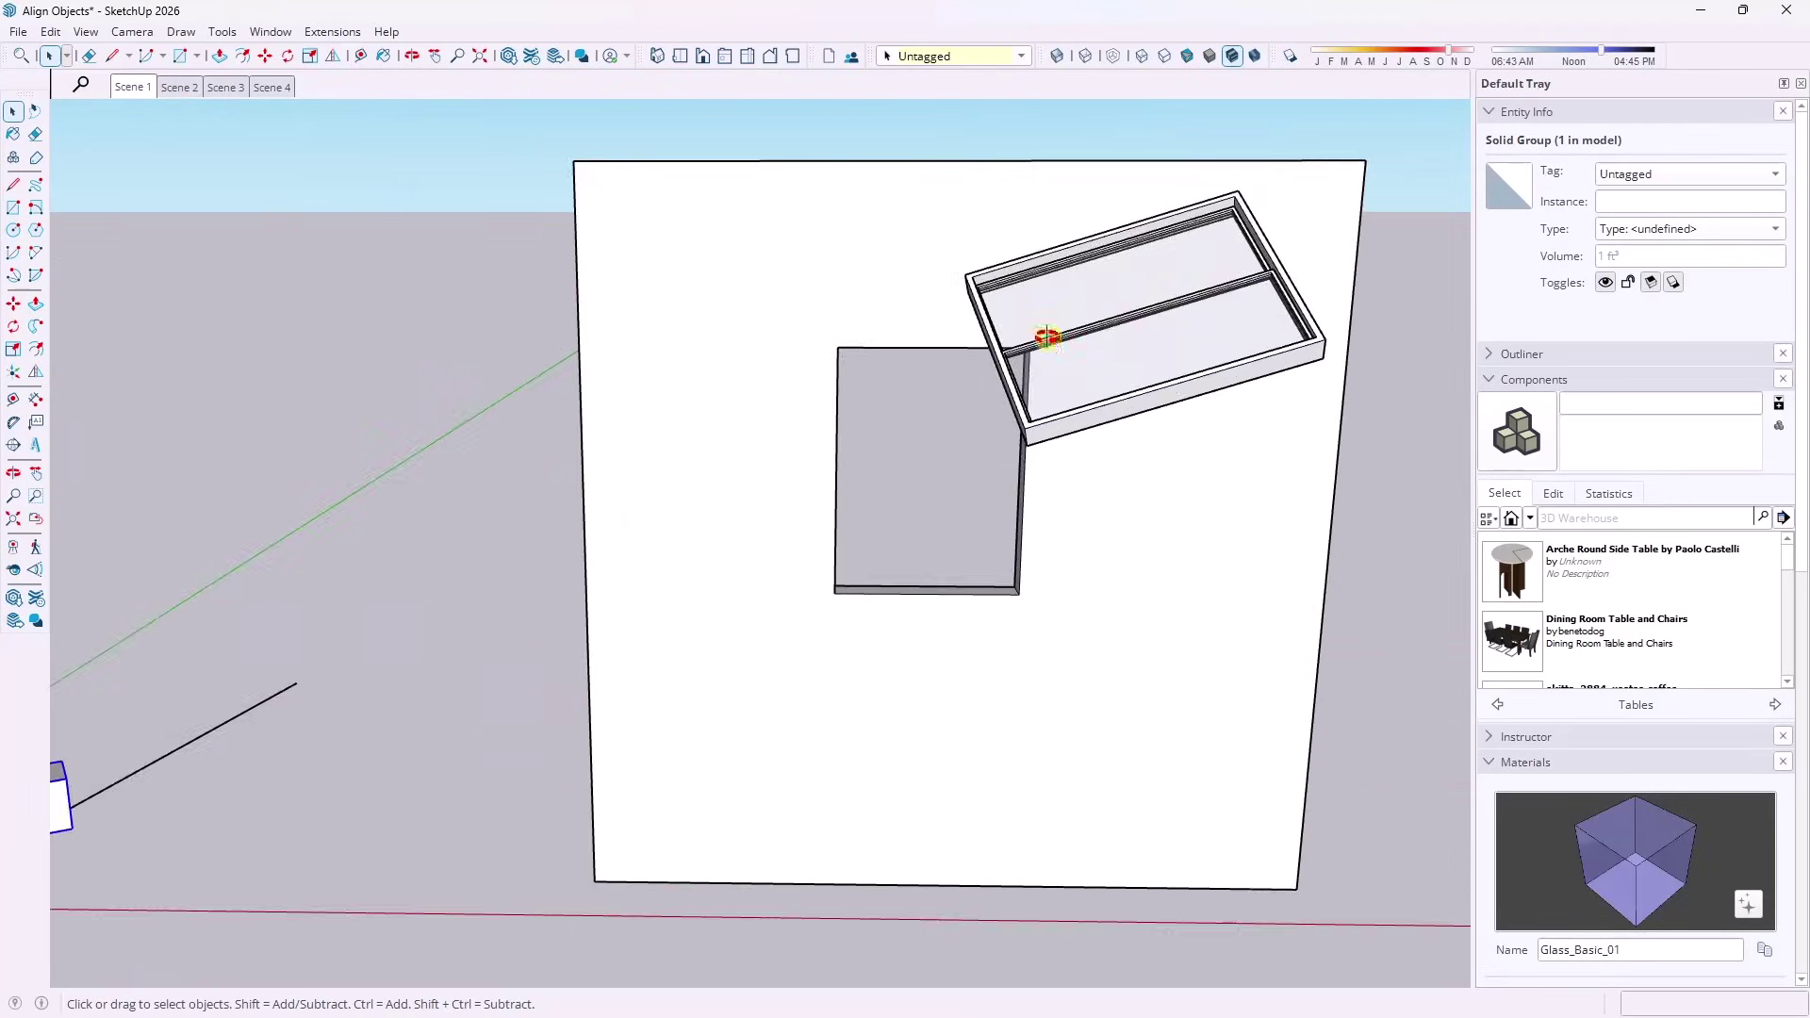
middle_click_drag(1042, 331, 1160, 405)
scroll(1002, 344, "up", 2)
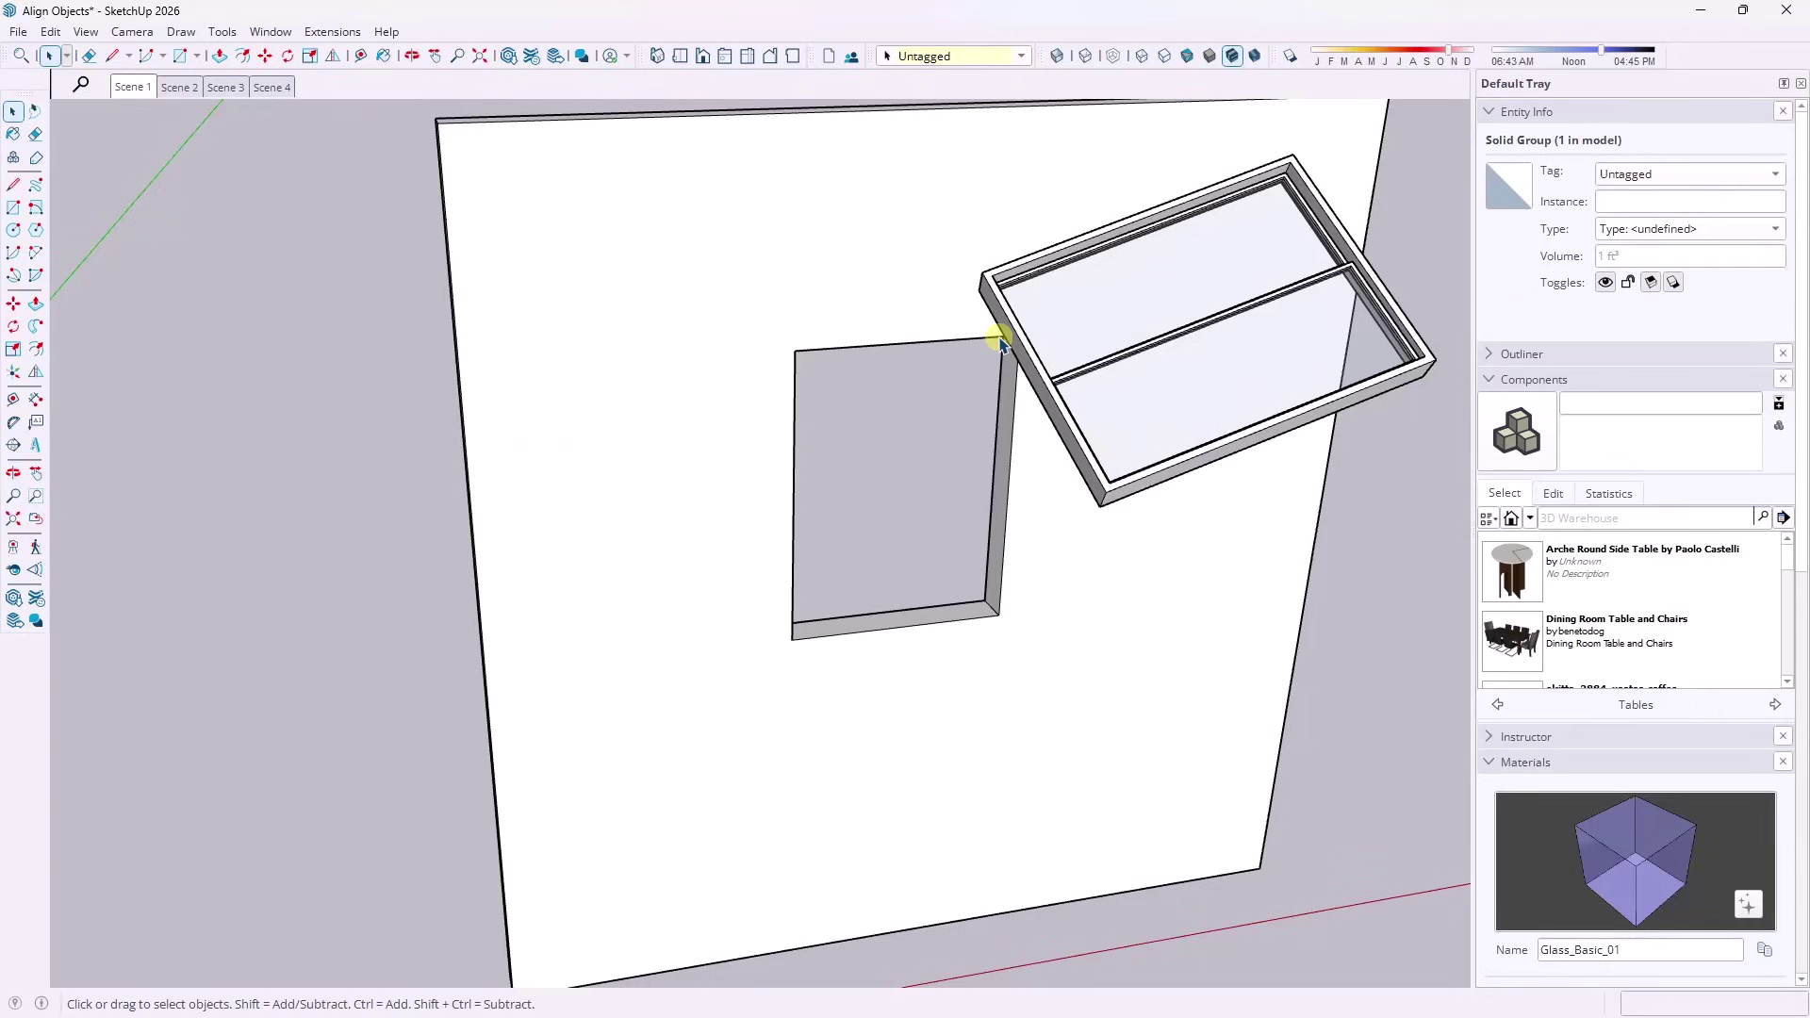
Select the glass window frame group, starting and cancelling a move from its corner.
key("m")
left_click(1099, 500)
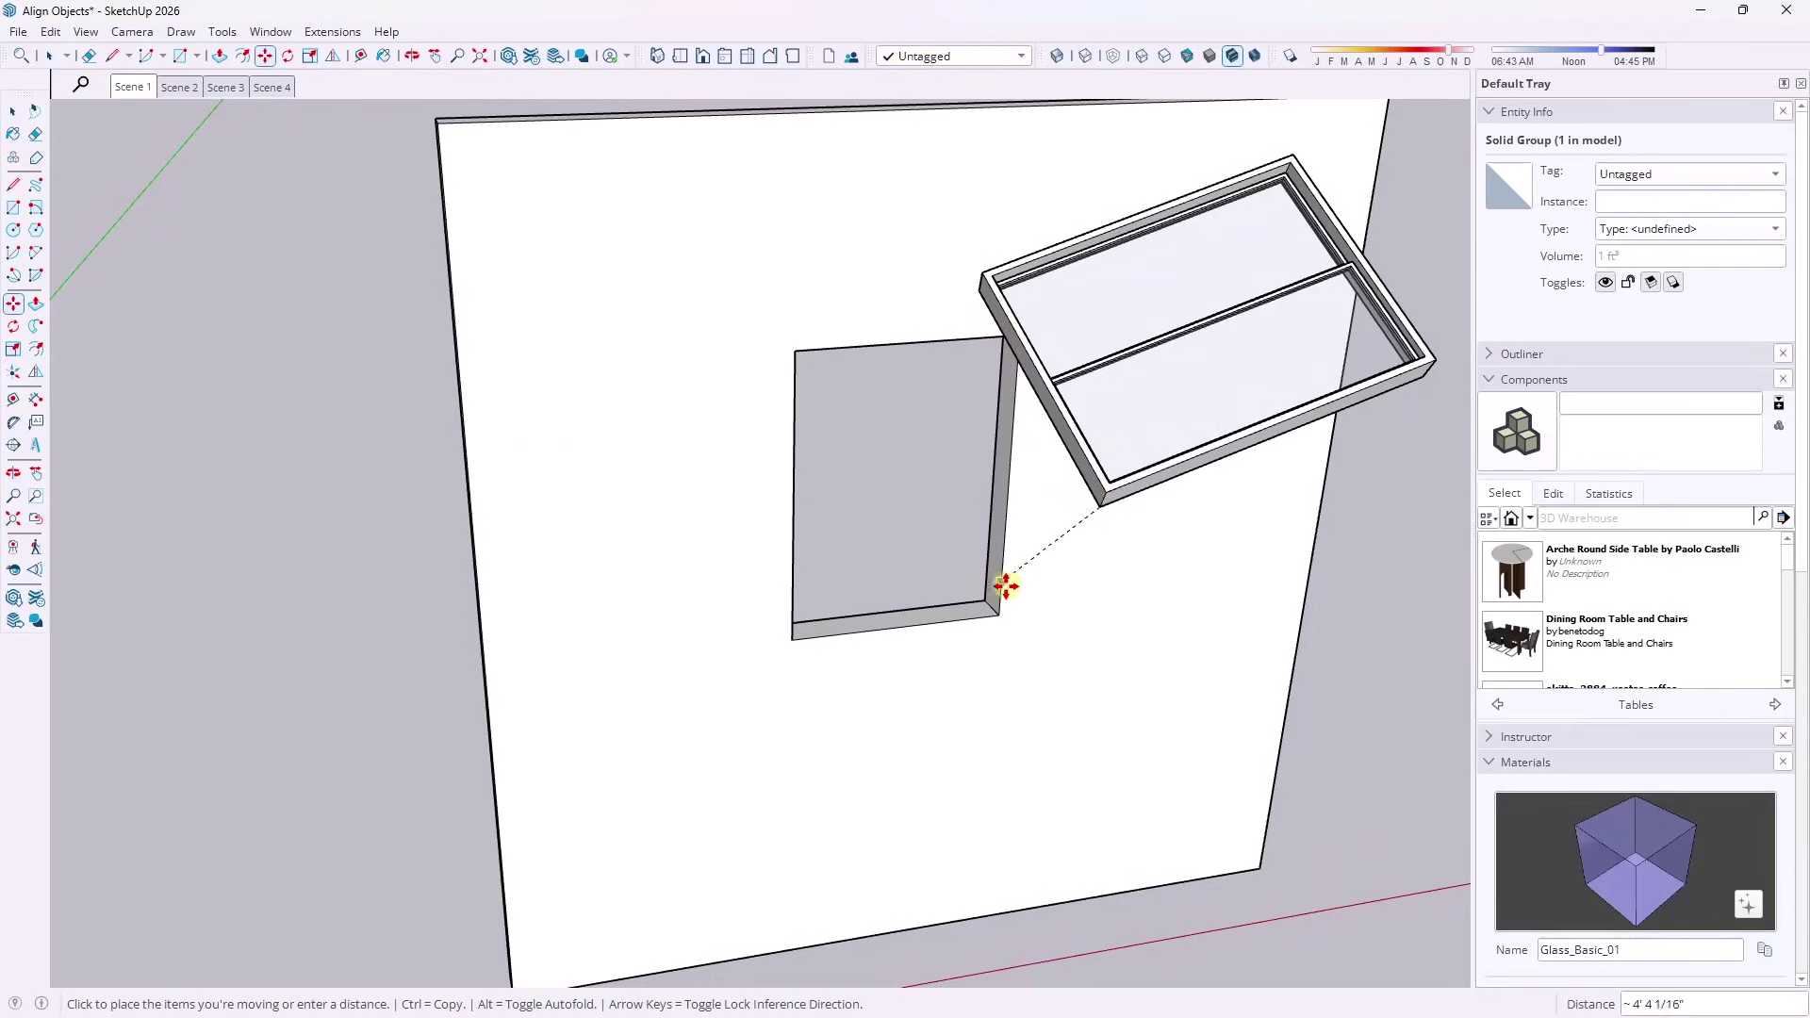
key("space")
left_click(1104, 500)
key("m")
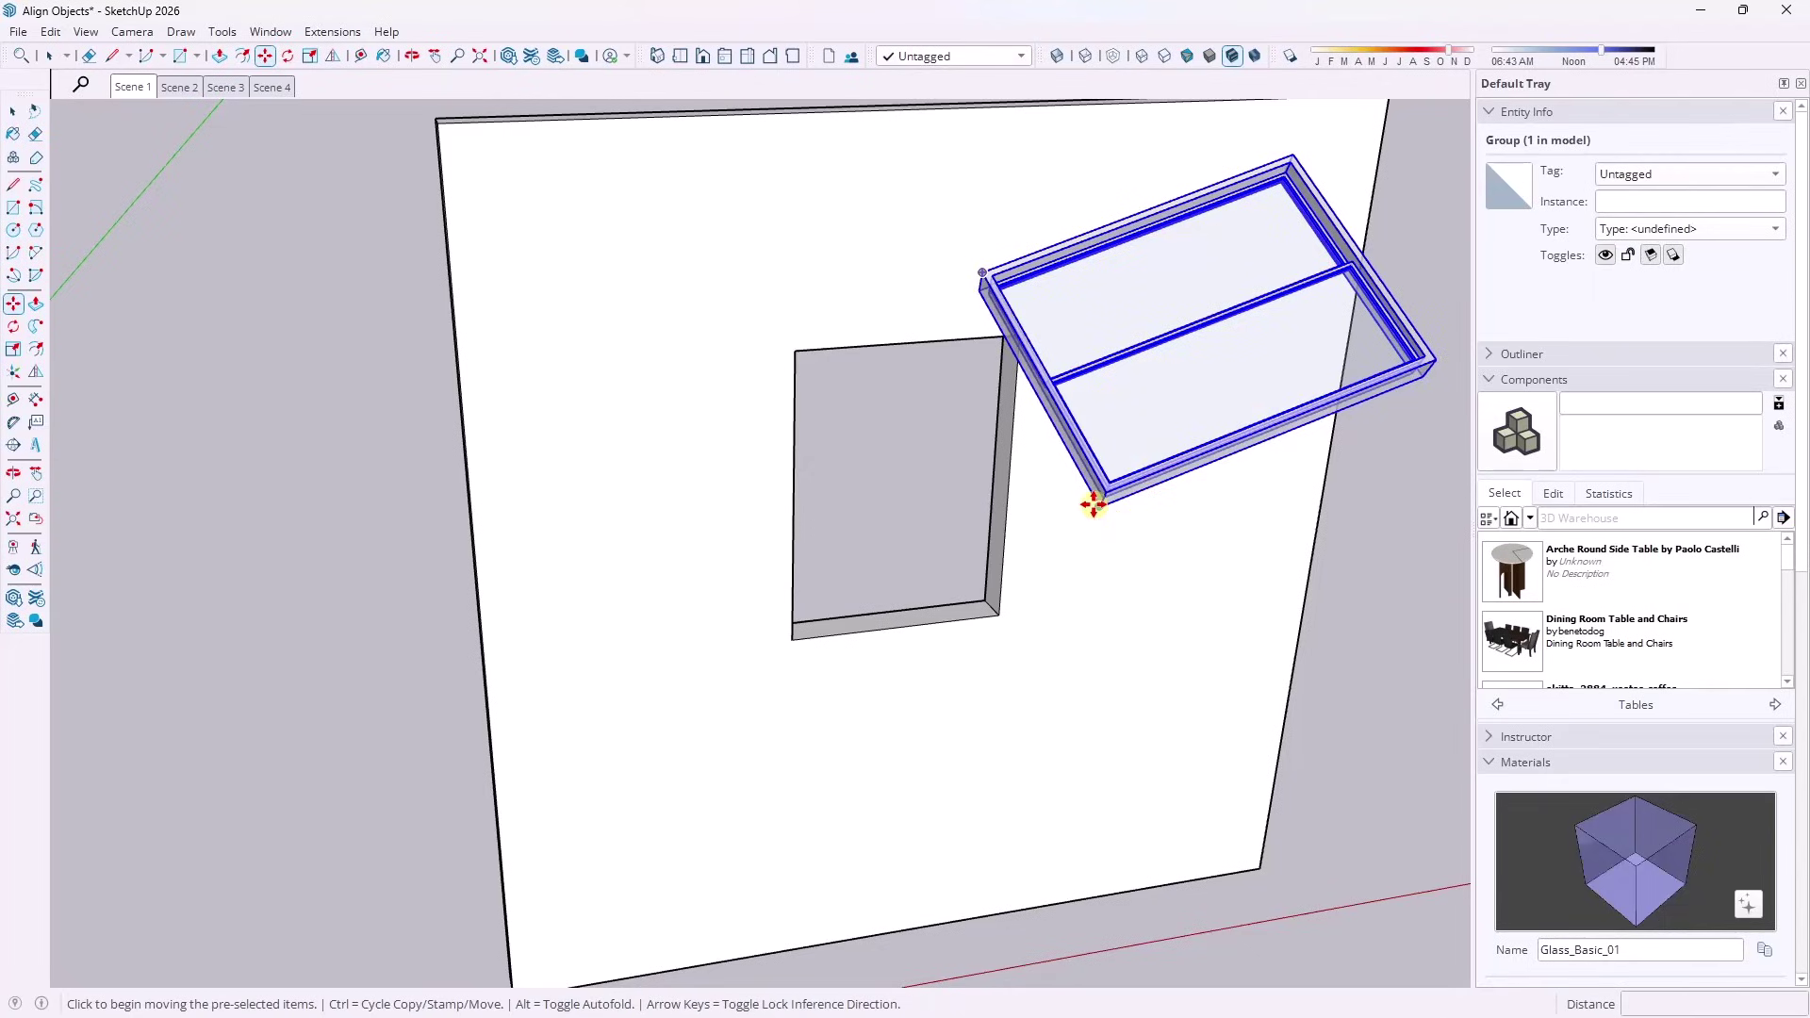
left_click(1099, 508)
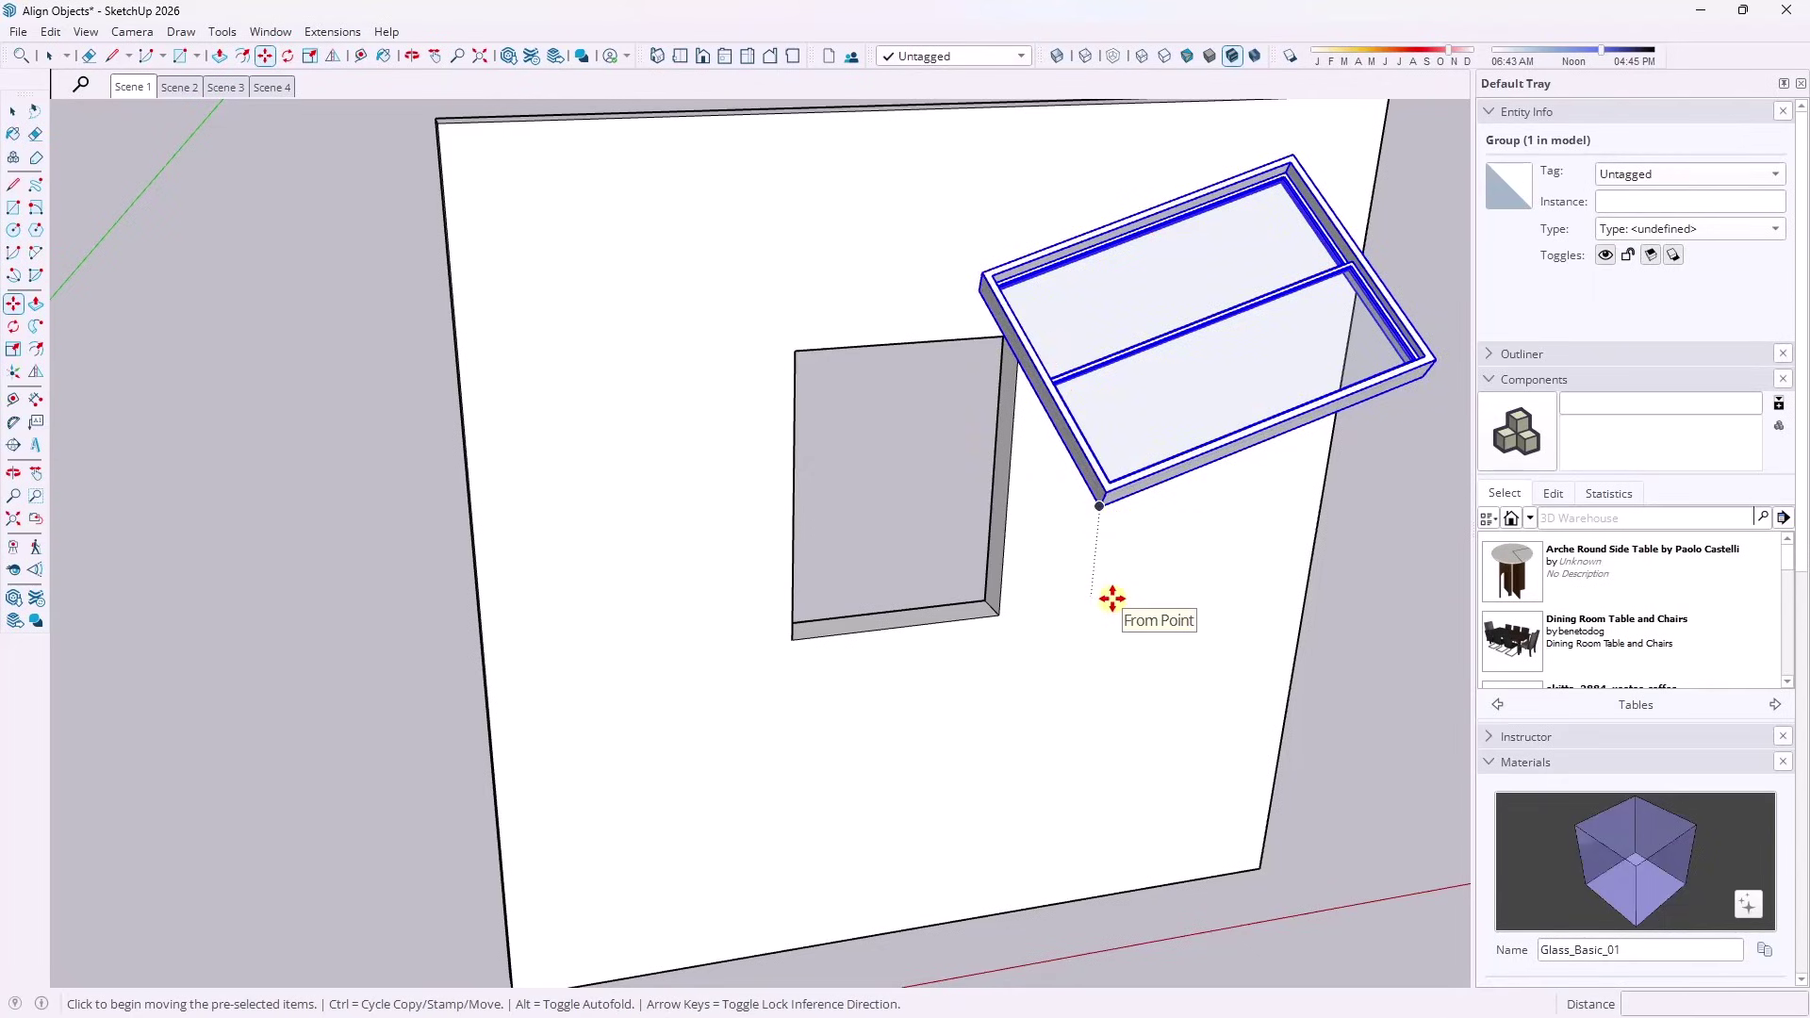
key("space")
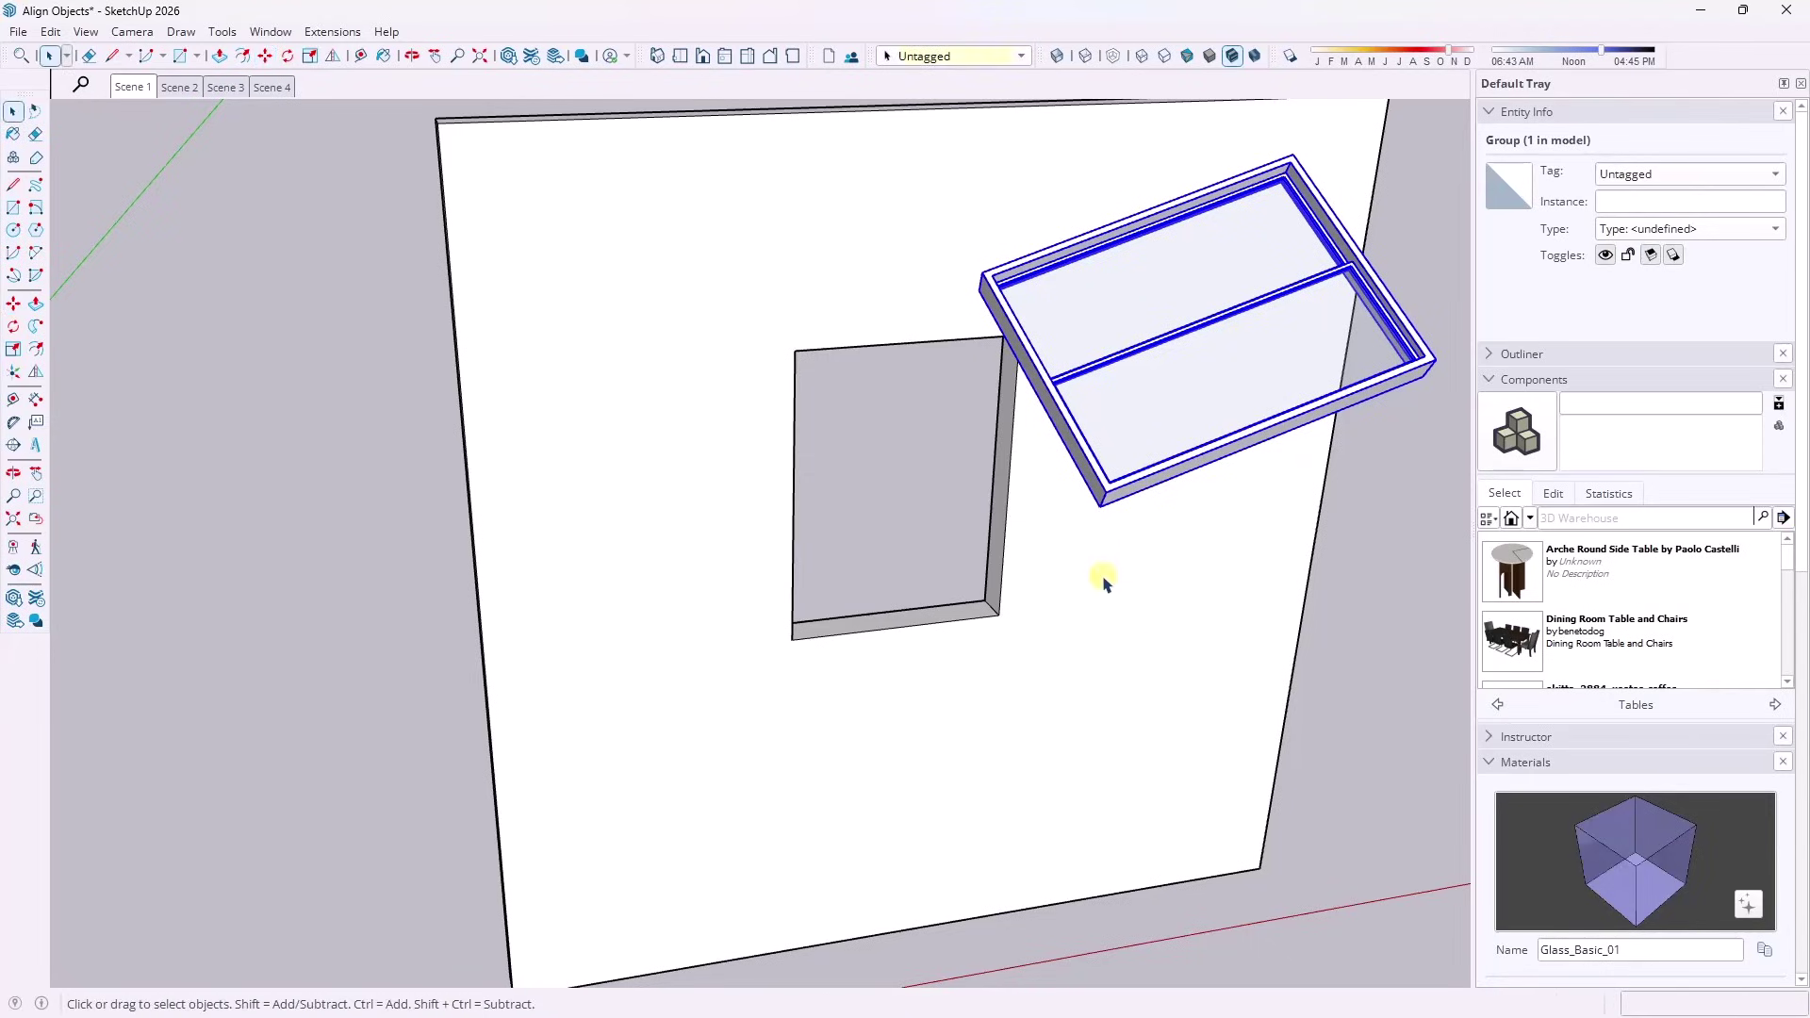
middle_click_drag(1105, 582, 1150, 521)
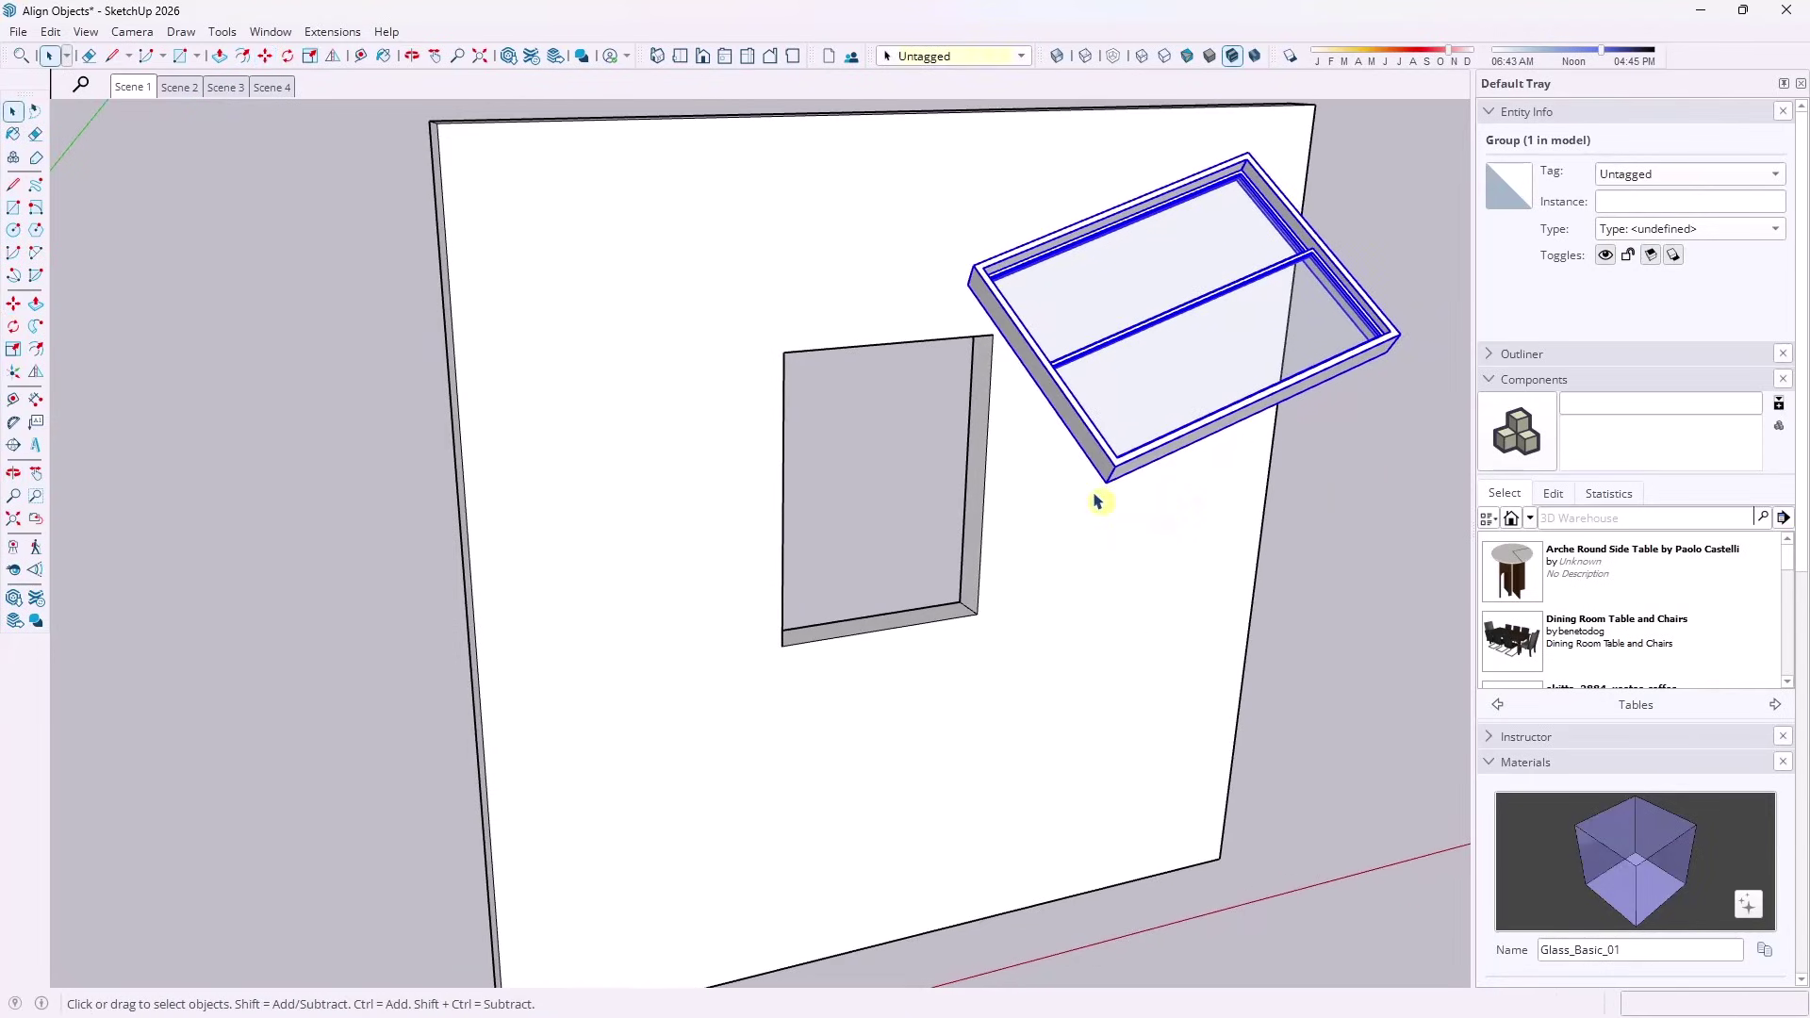
Move the window frame by its corner onto the opening's lower corner.
key("m")
left_click(968, 285)
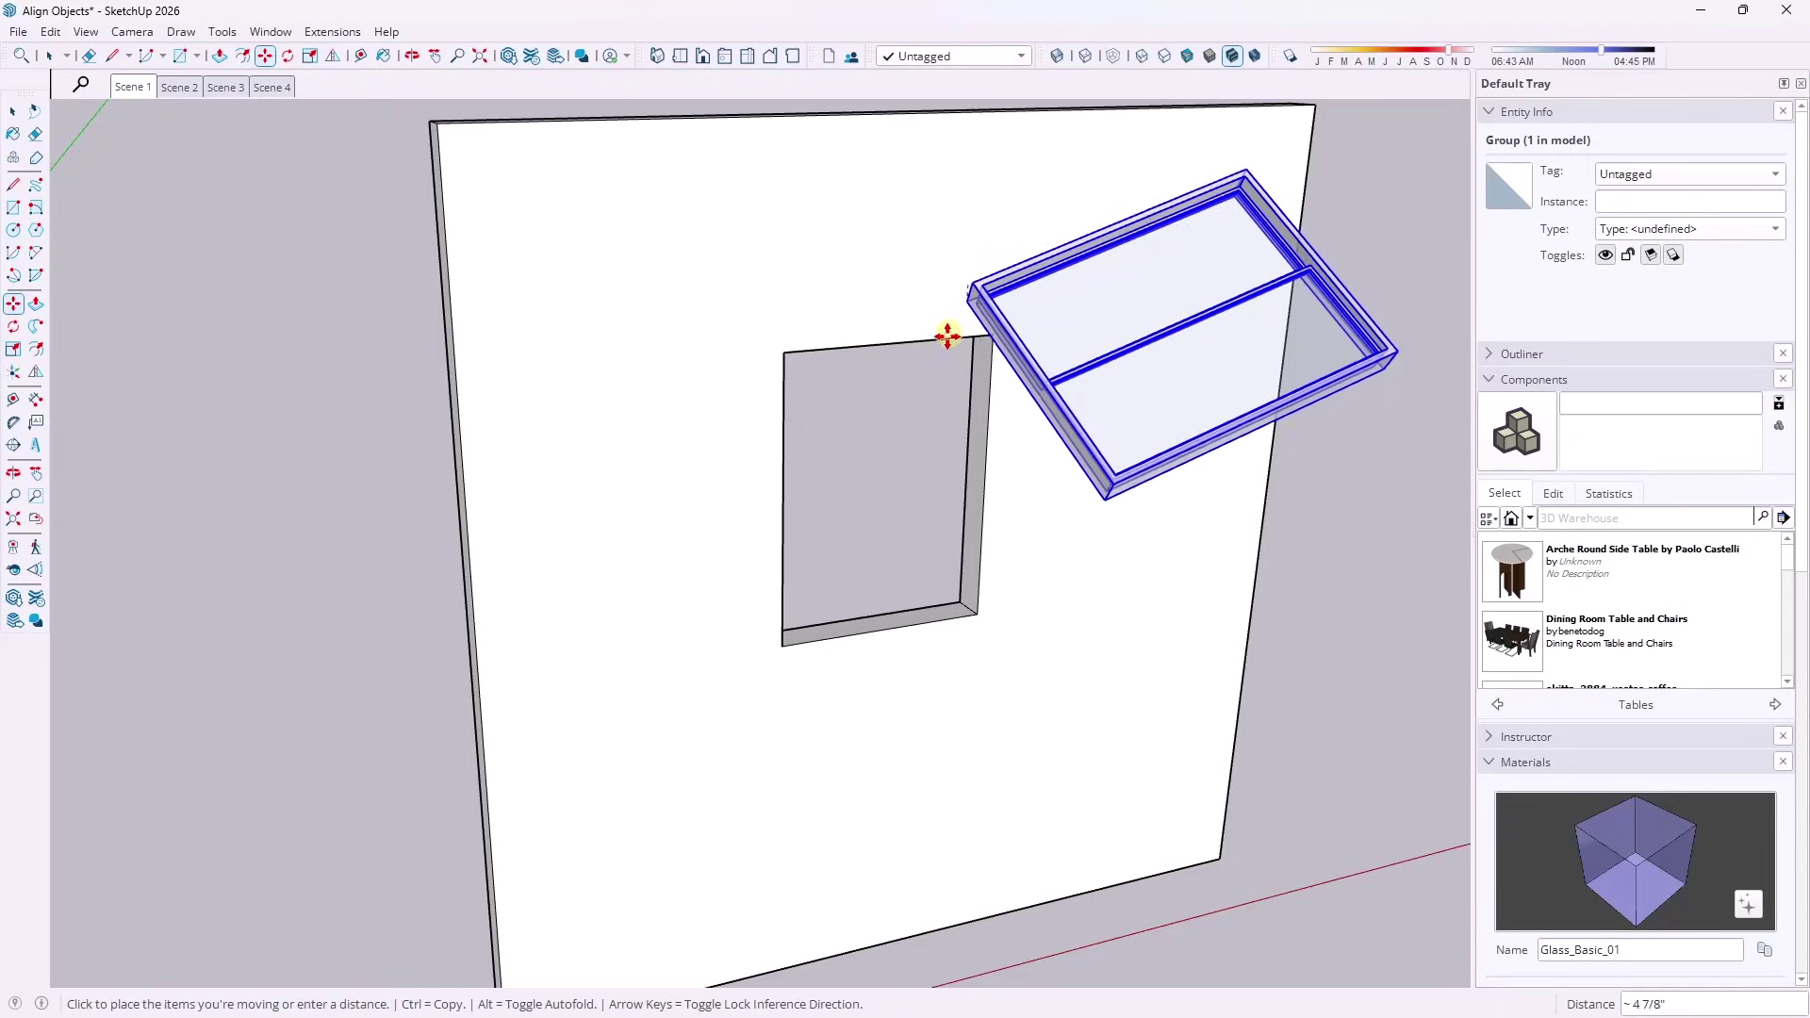
left_click(784, 646)
scroll(784, 643, "up", 3)
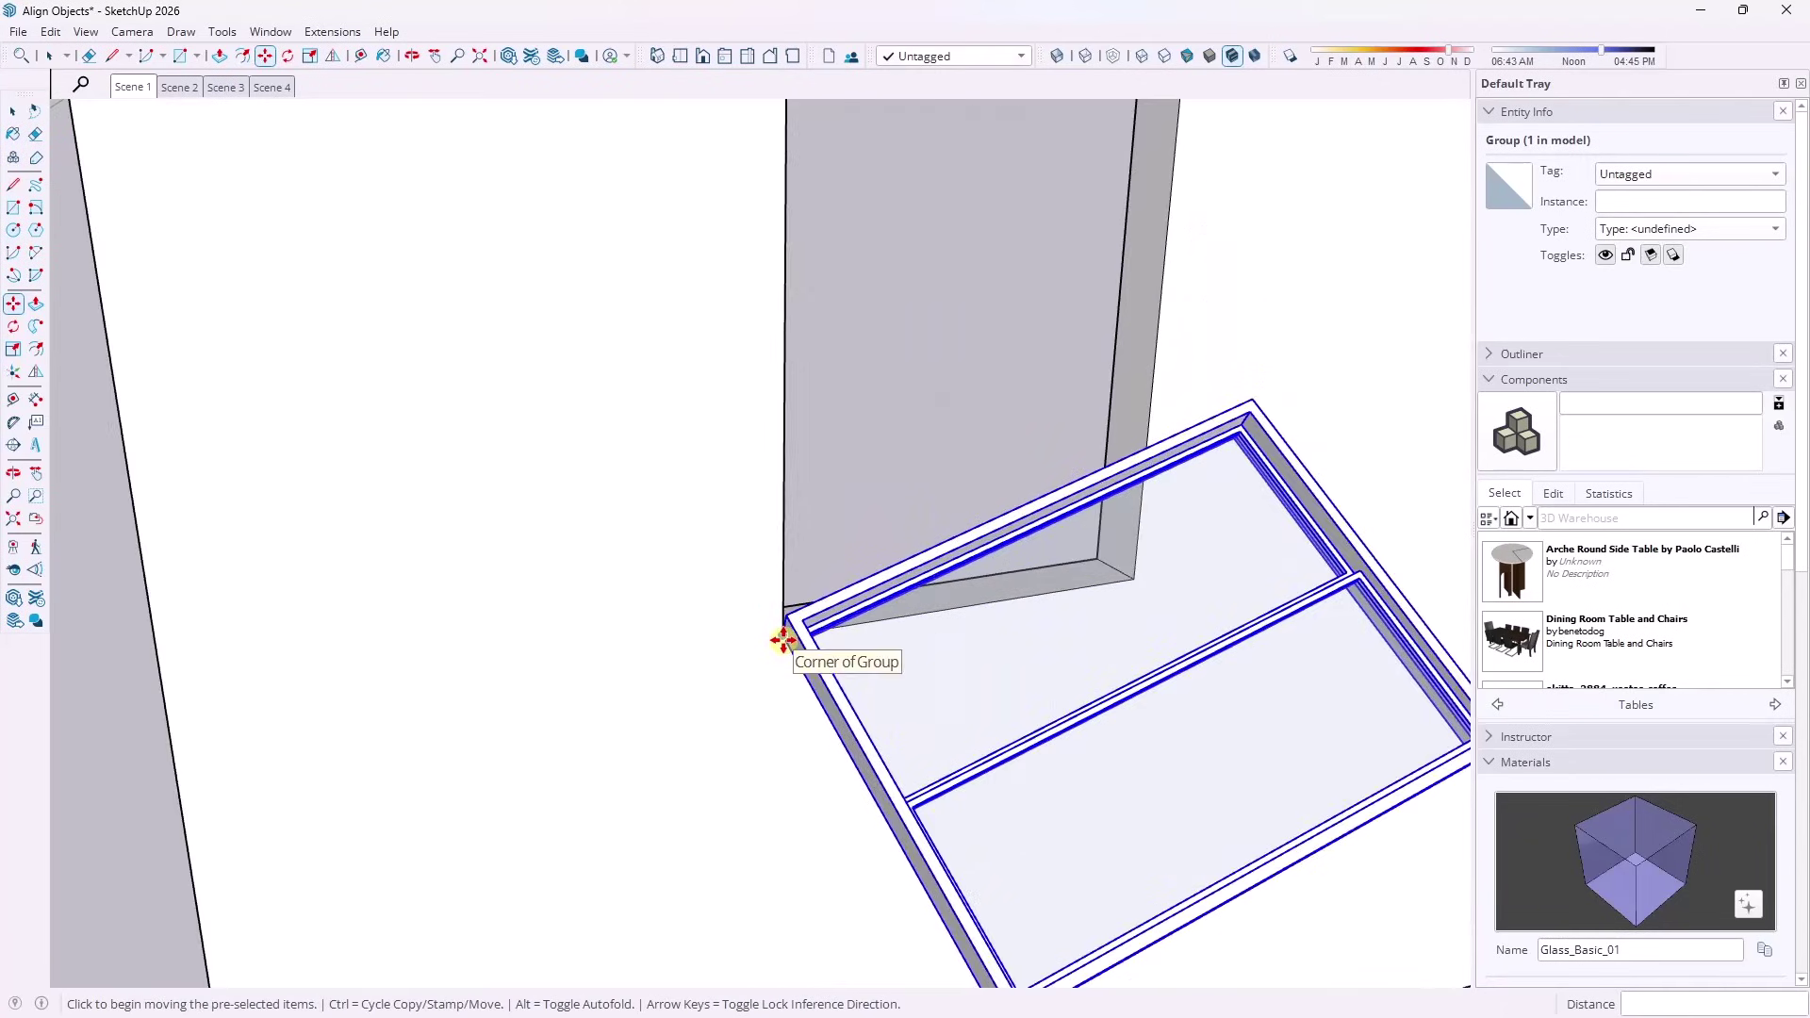
Begin rotating the frame upright about that corner, using its far corner as the start point.
key("q")
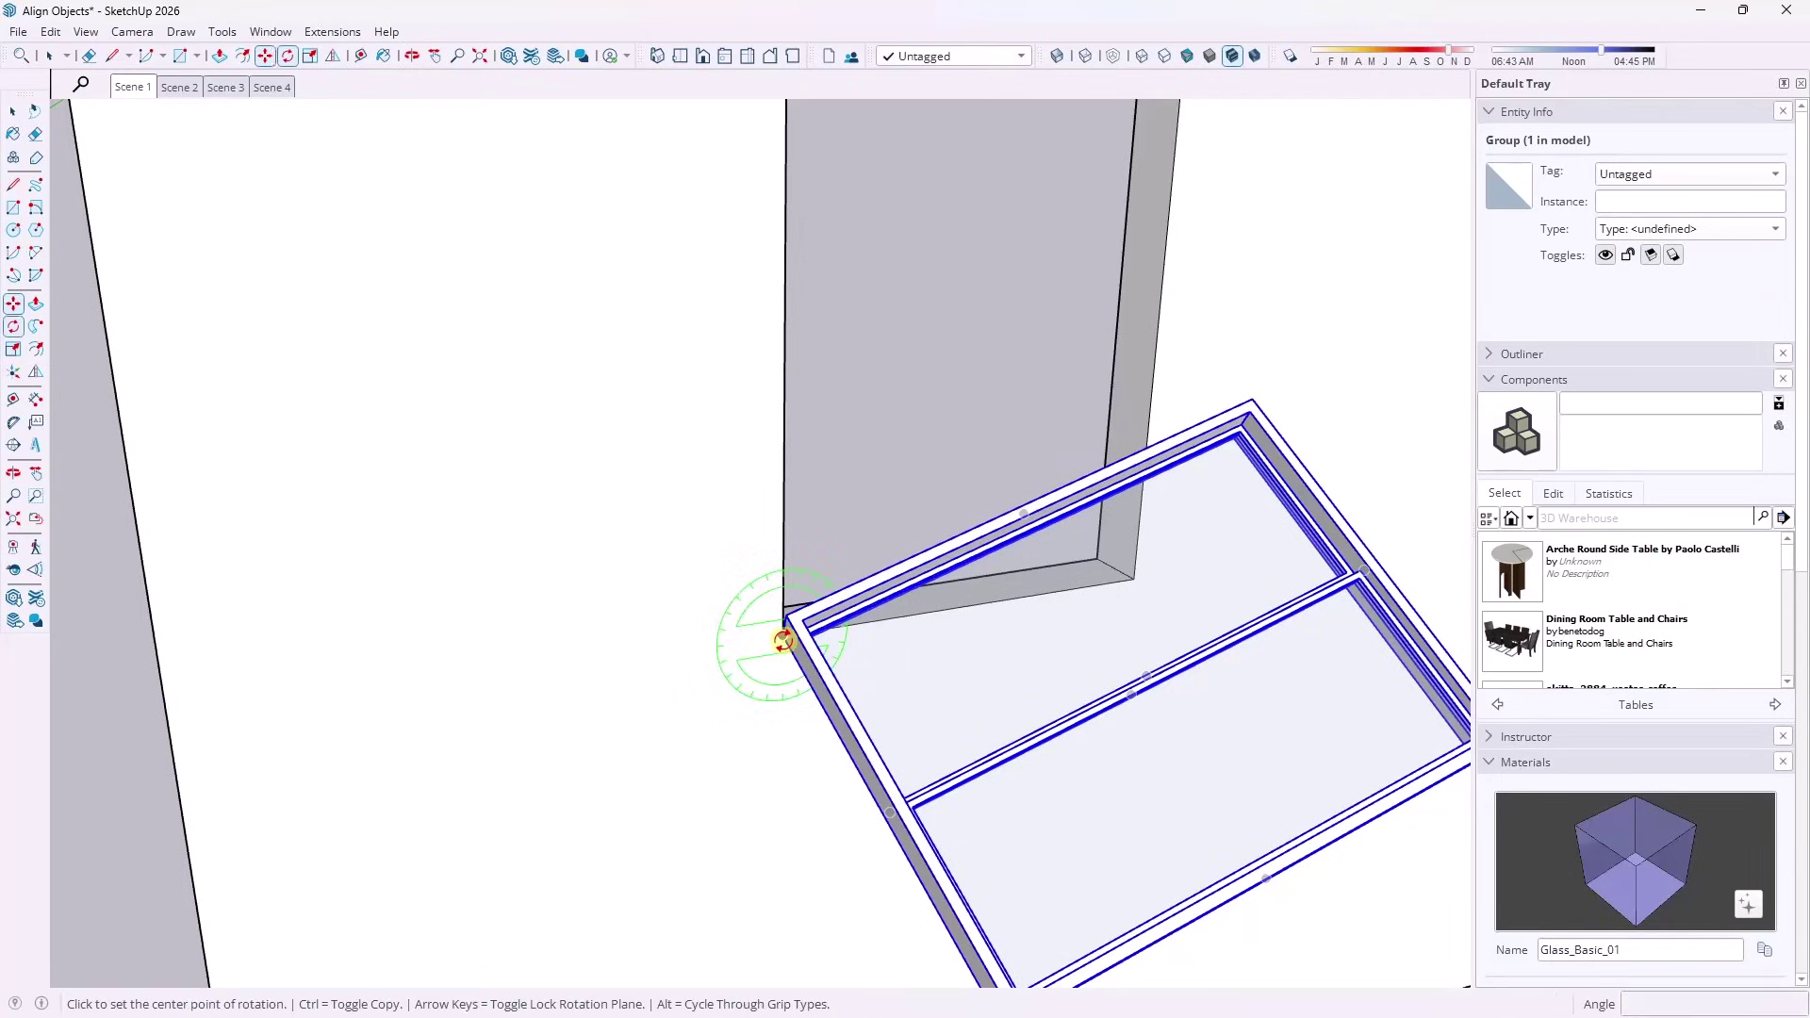
scroll(783, 641, "down", 4)
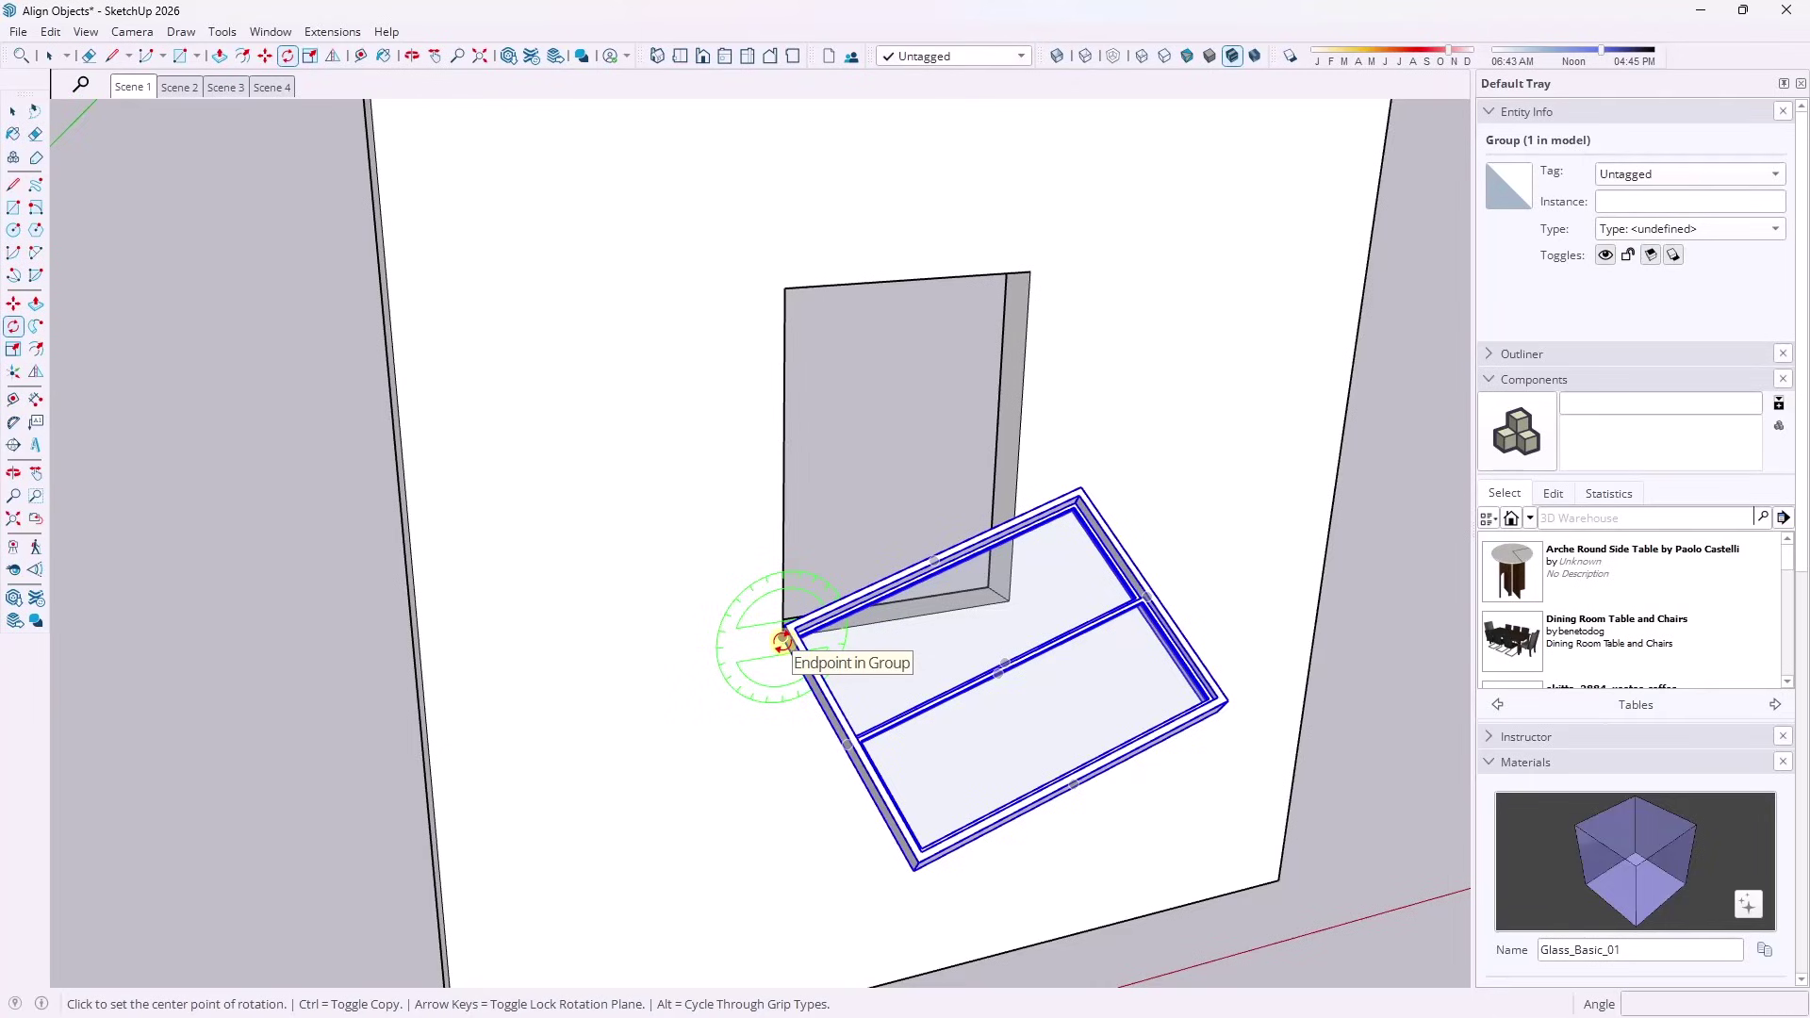
left_click(782, 641)
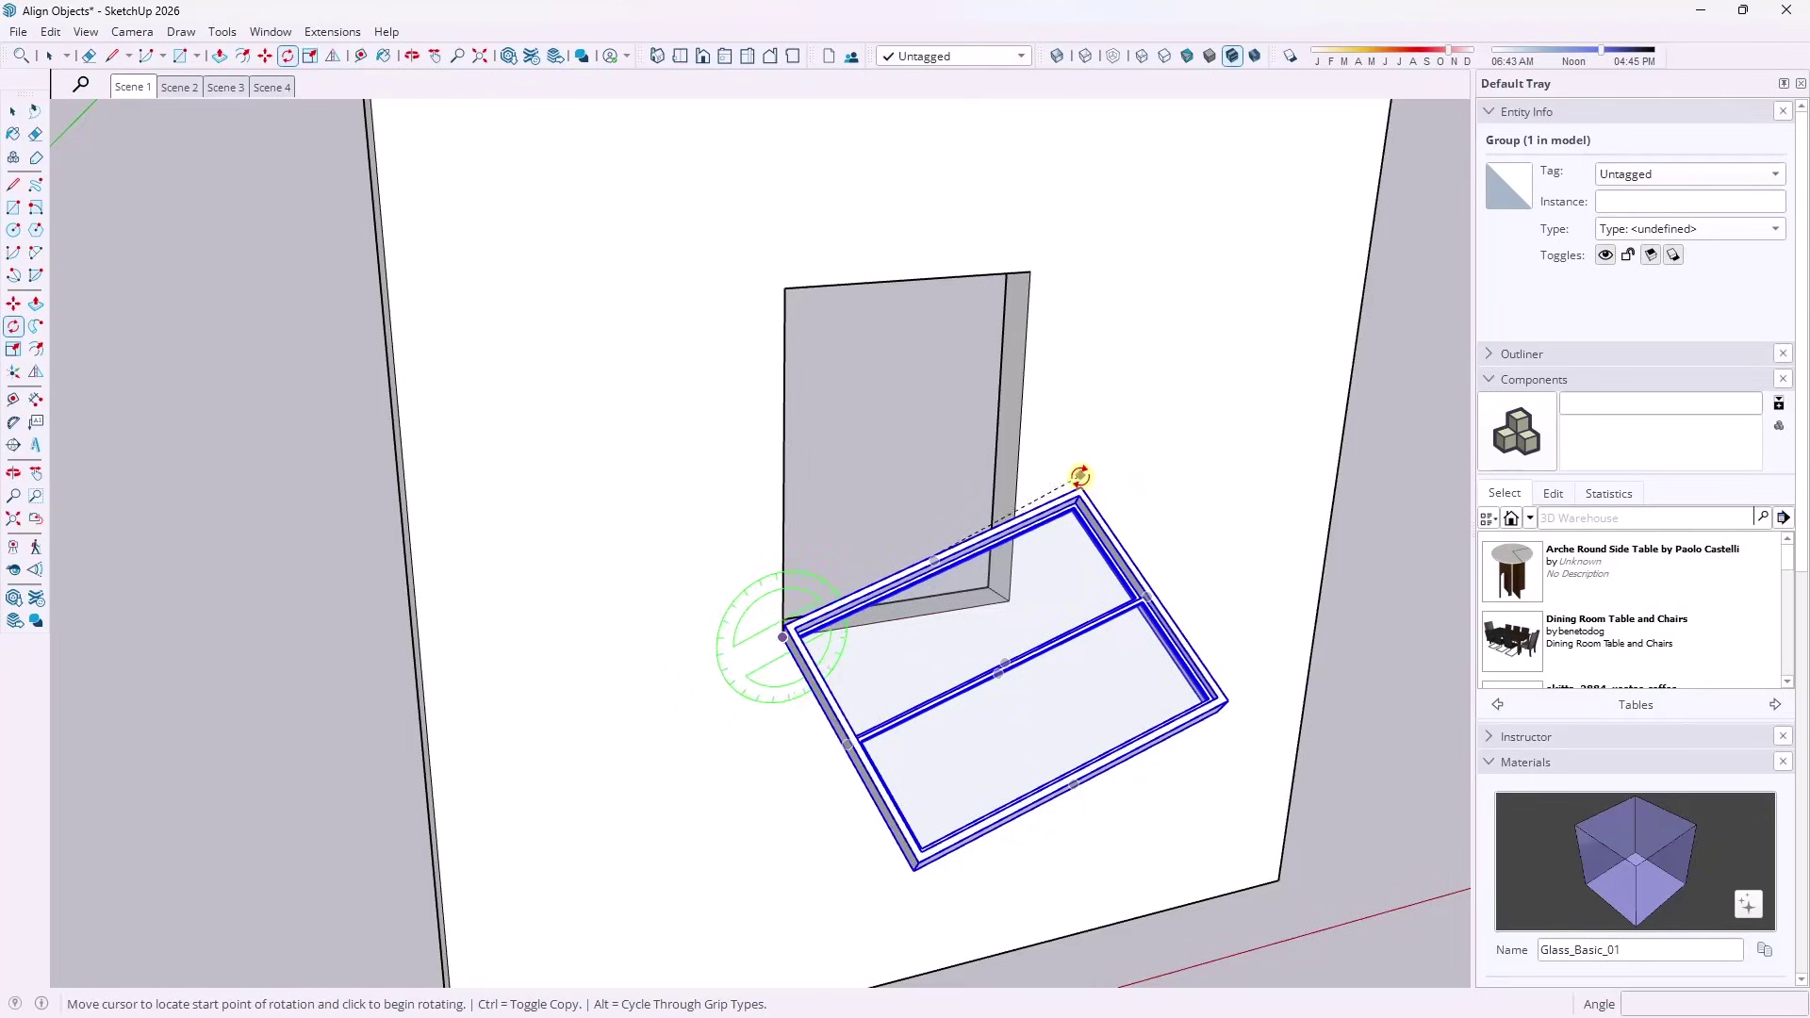
left_click(1081, 486)
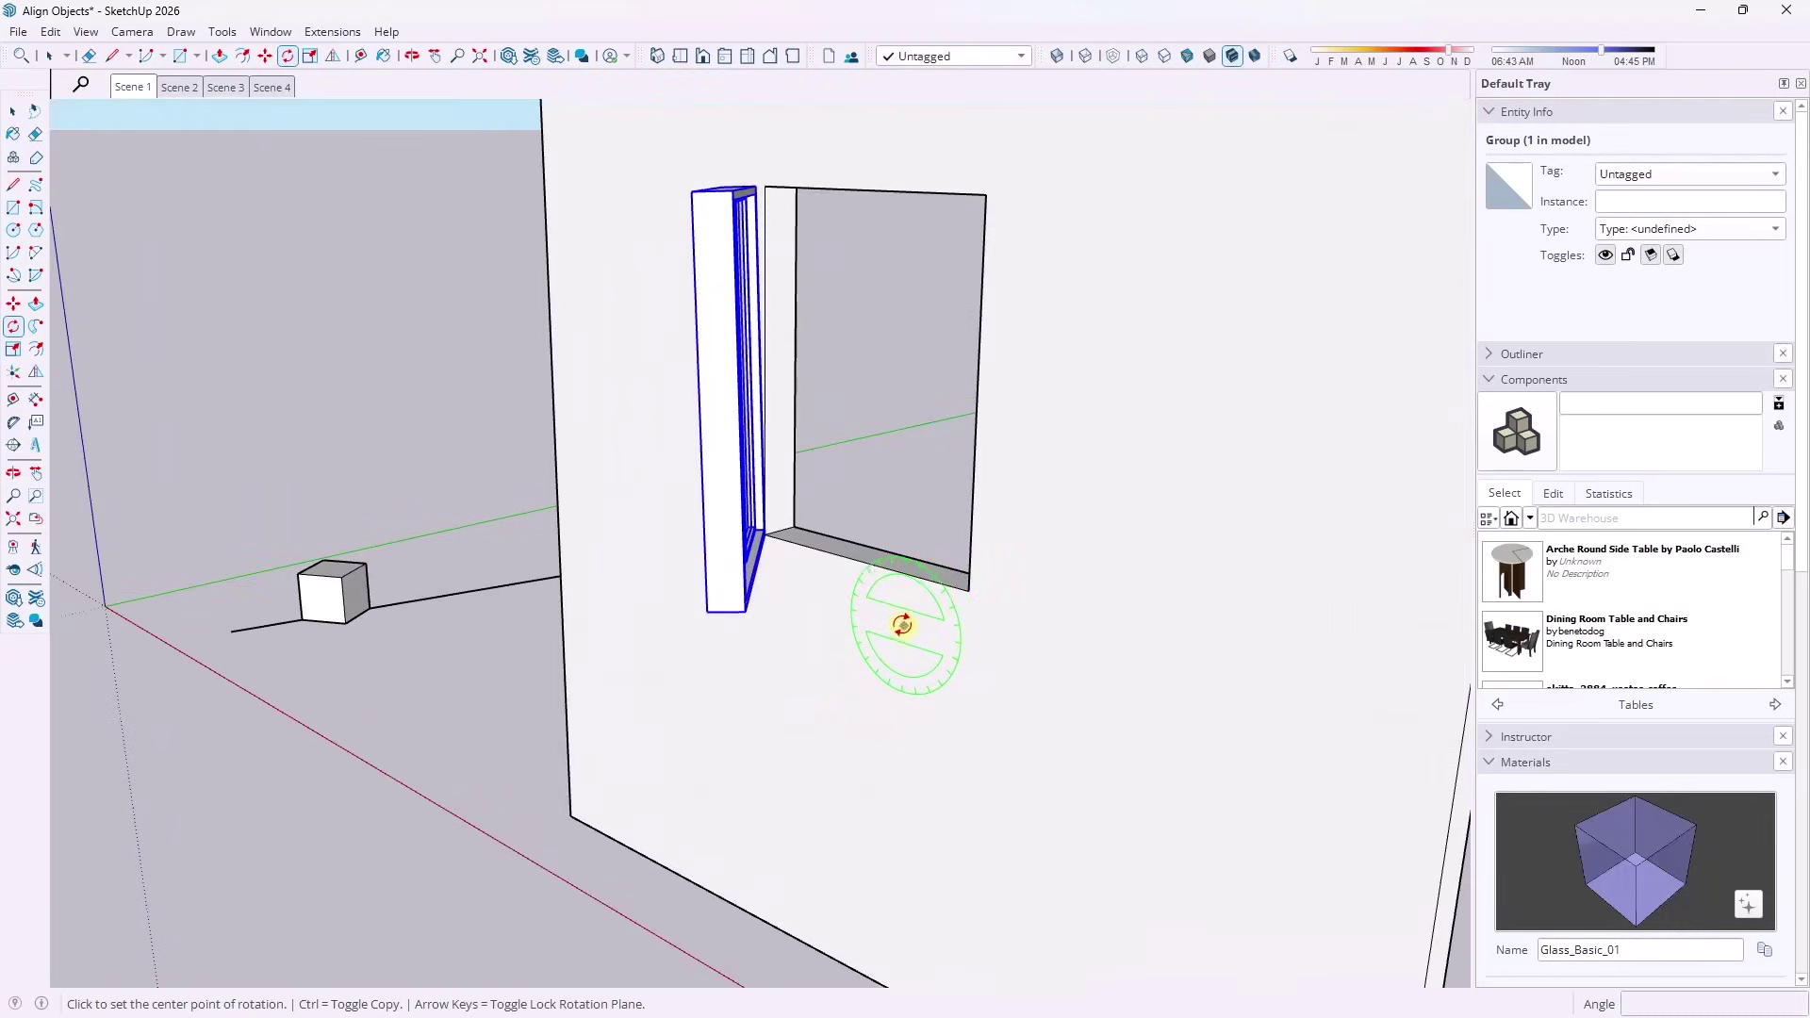
Rotate the window about the wall corner, from its bottom corner to the frame corner.
middle_click_drag(908, 626, 799, 694)
scroll(707, 626, "up", 5)
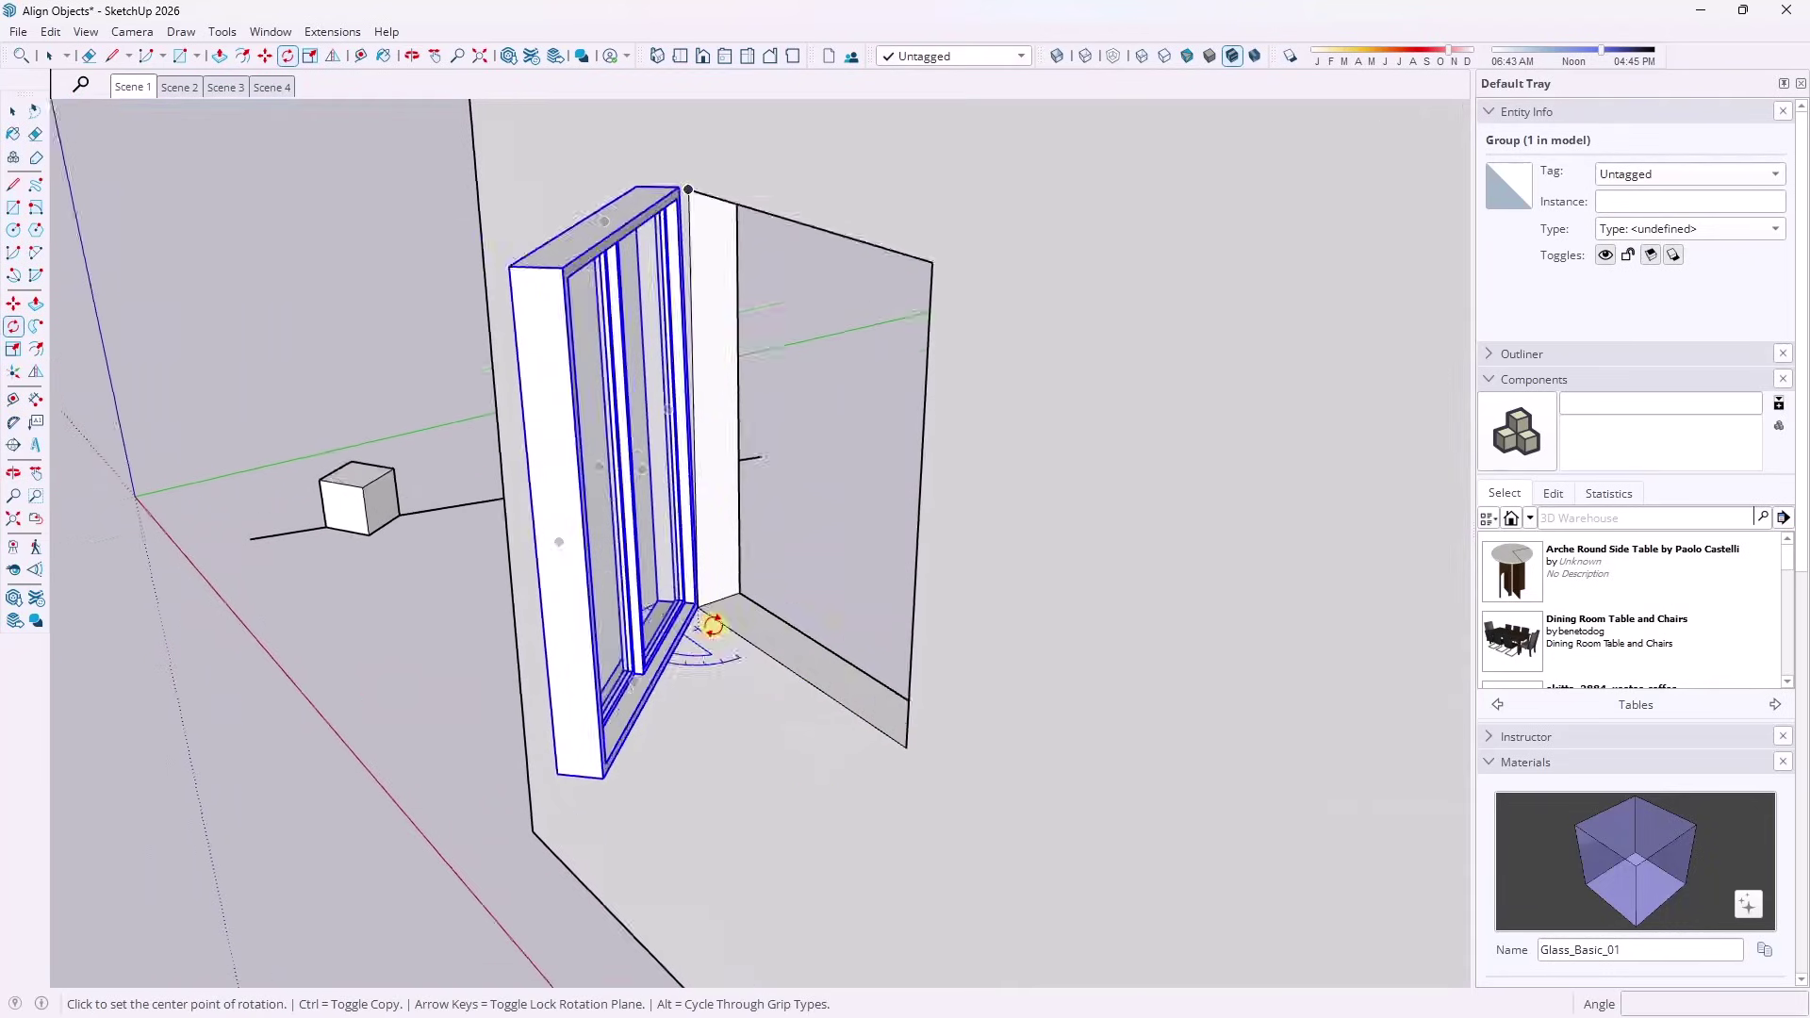
left_click(693, 605)
scroll(650, 693, "down", 5)
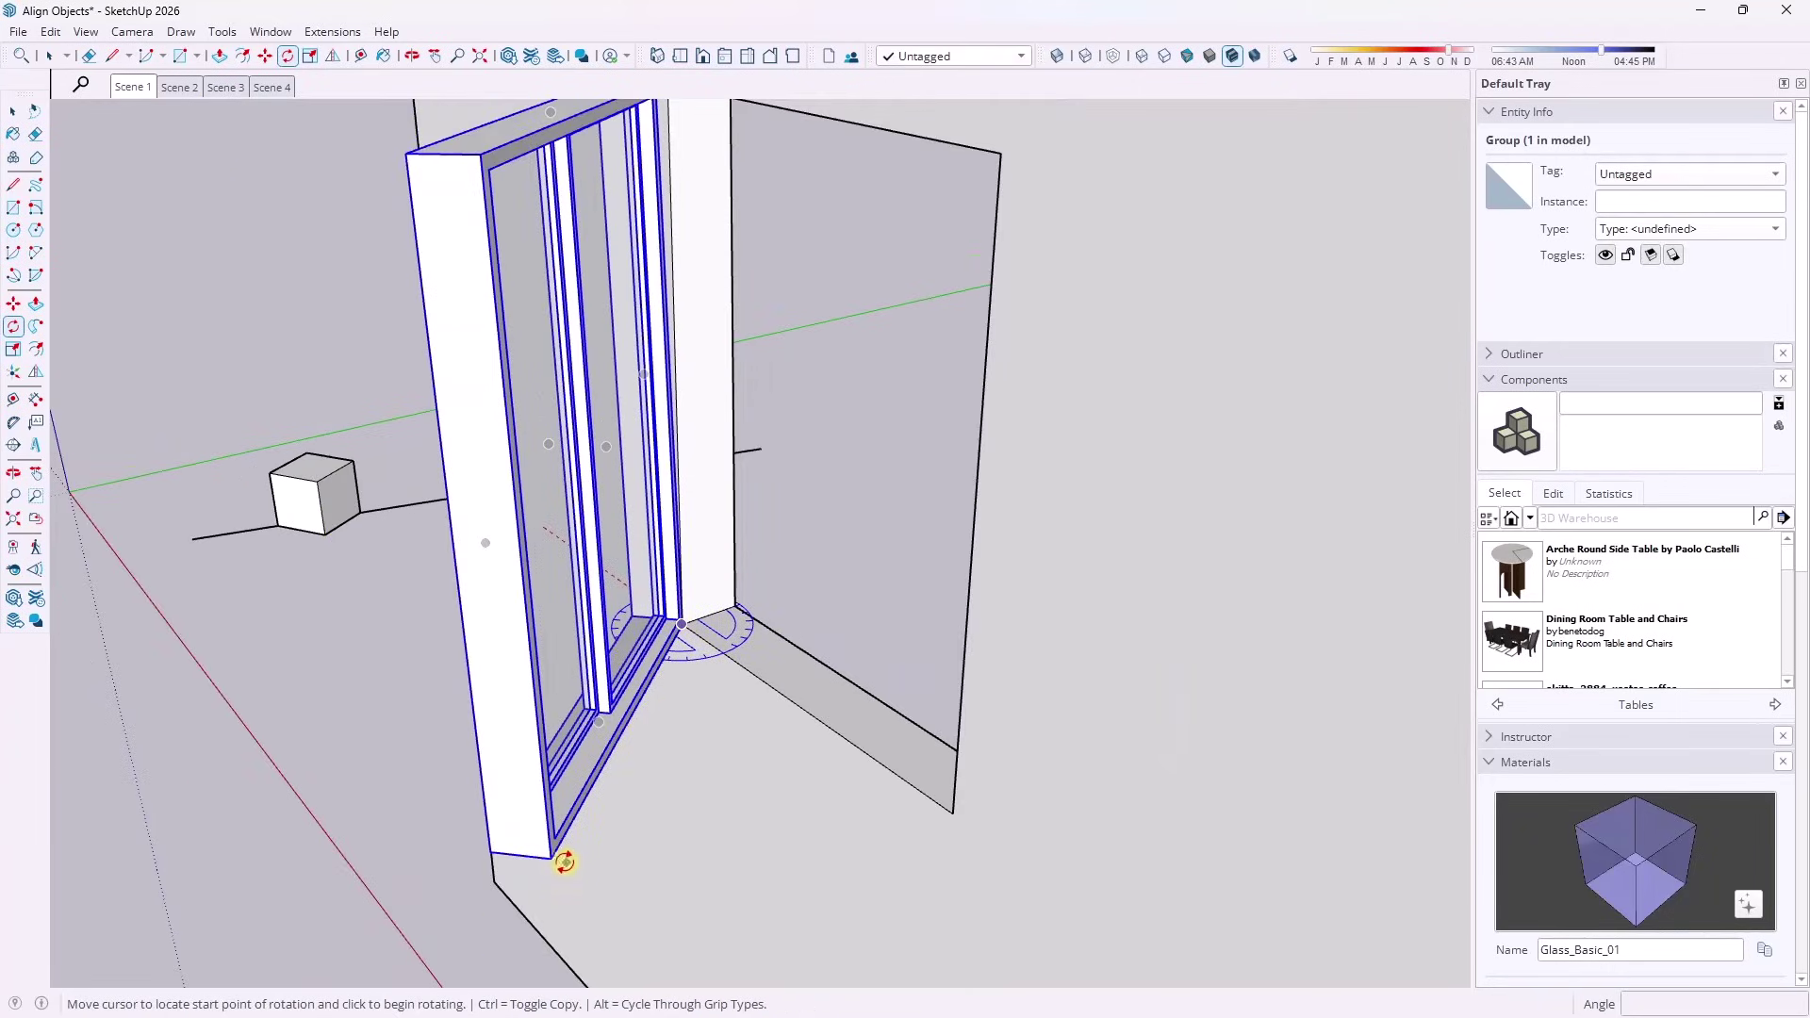
left_click(554, 860)
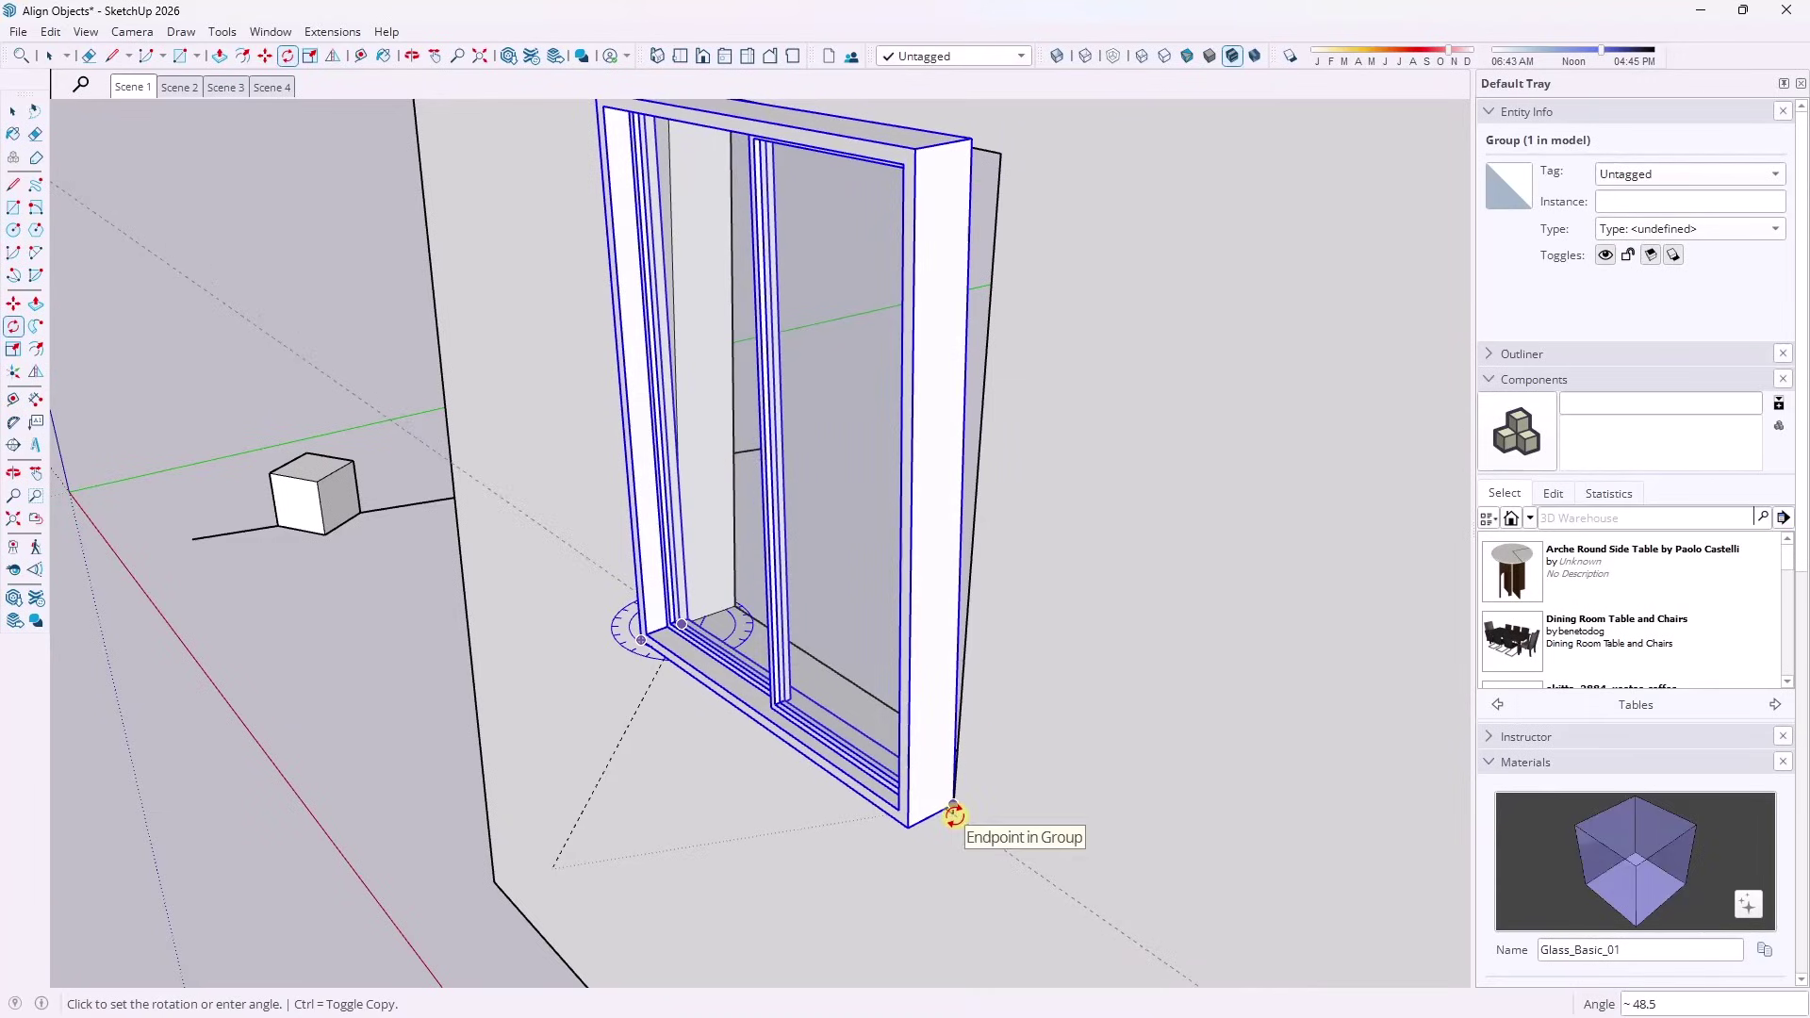
left_click(951, 828)
Rotate the window again about its bottom corner, using the frame edge as start.
middle_click_drag(915, 782, 949, 749)
scroll(933, 791, "up", 5)
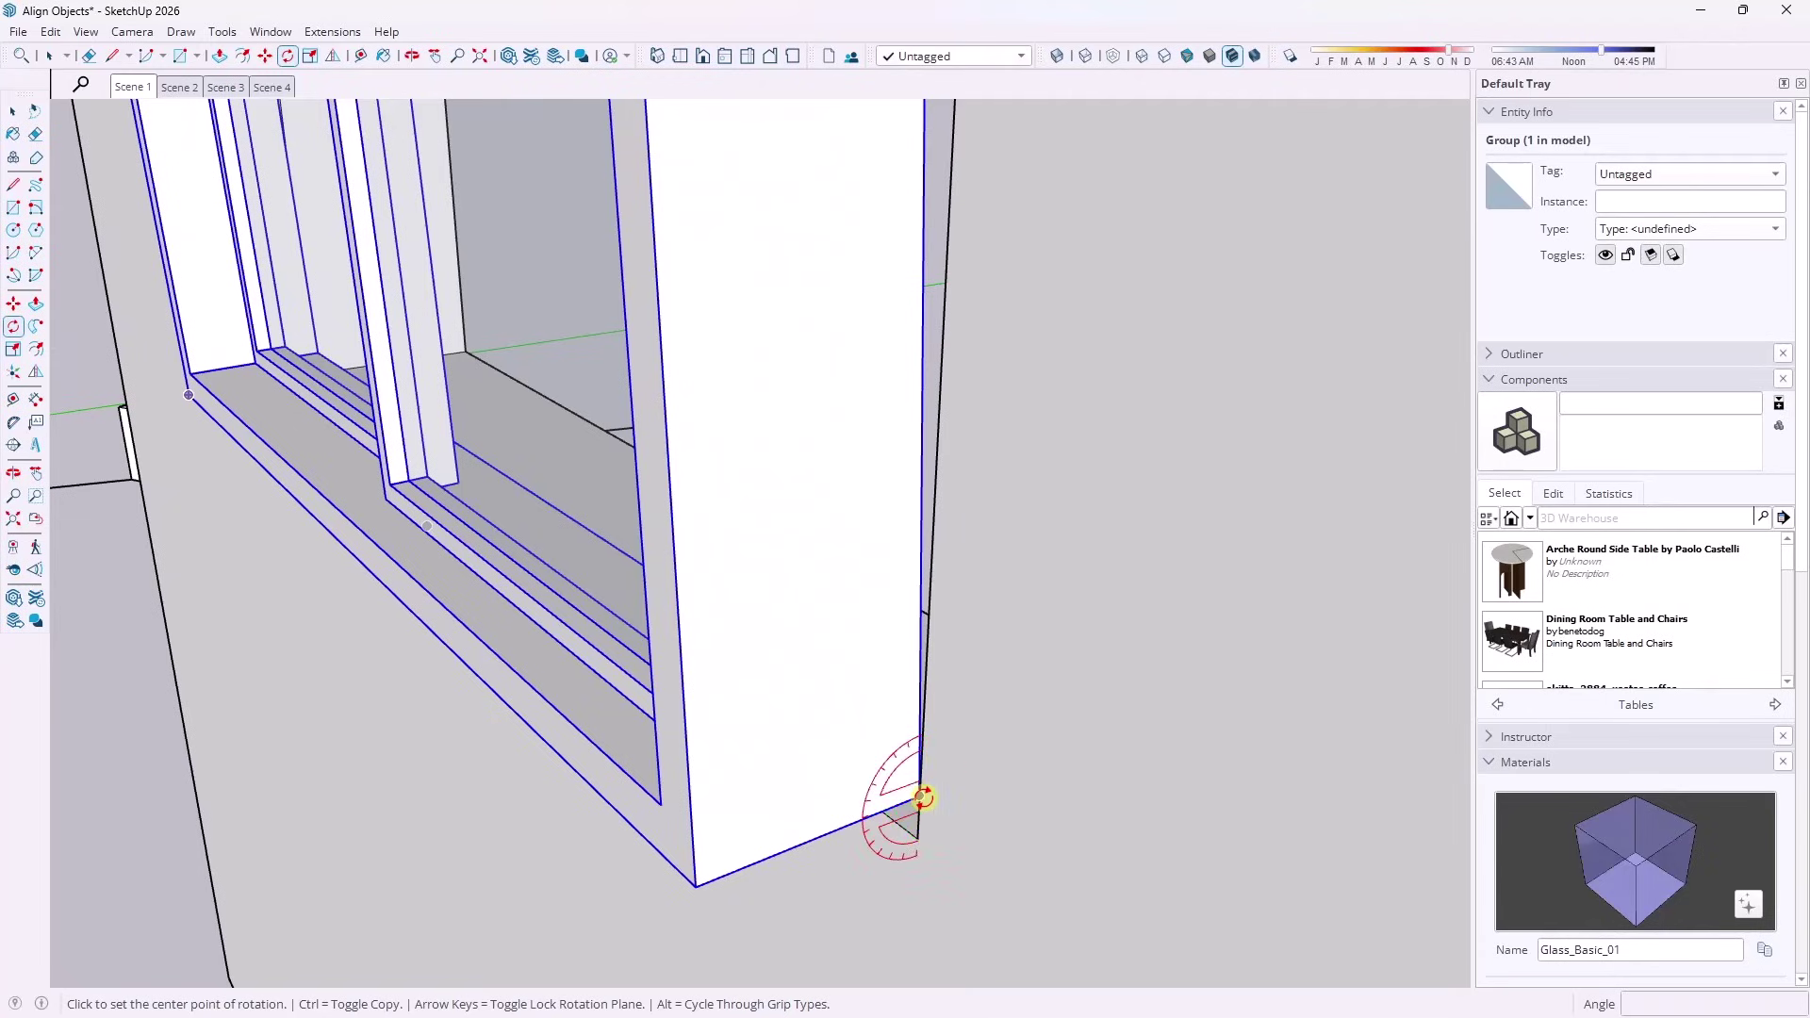
left_click(921, 797)
left_click(920, 481)
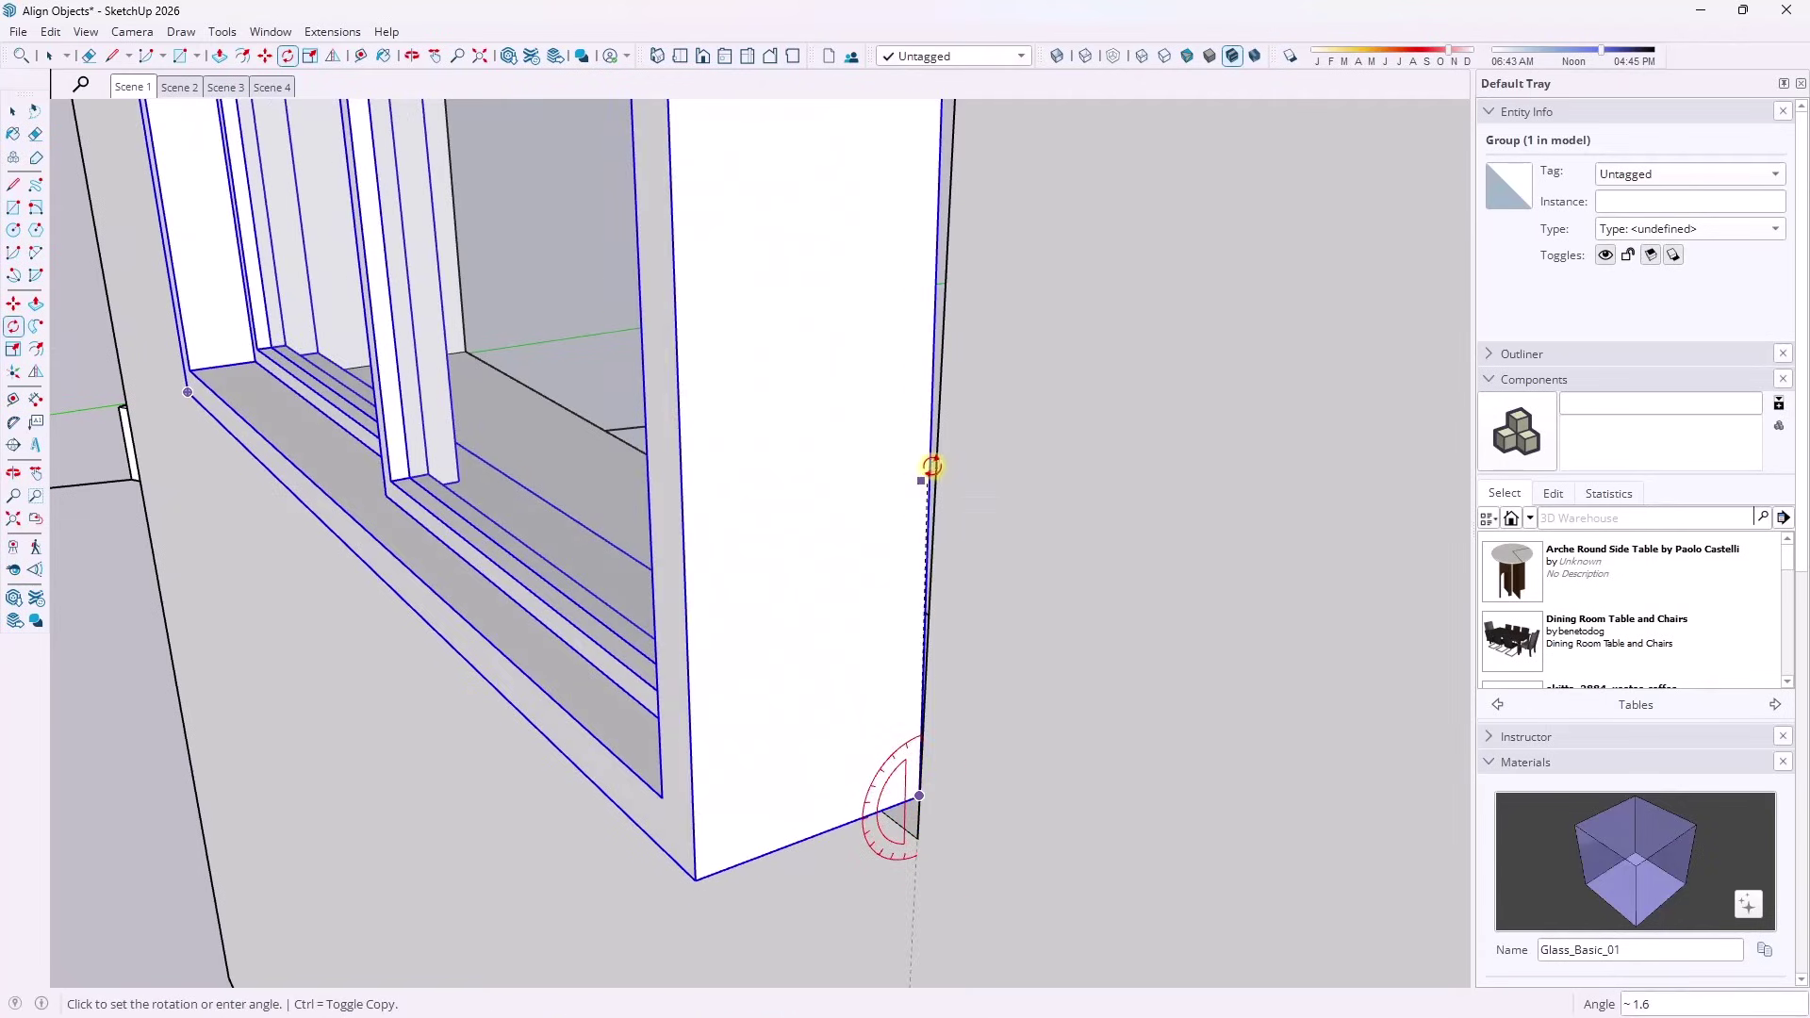
left_click(923, 740)
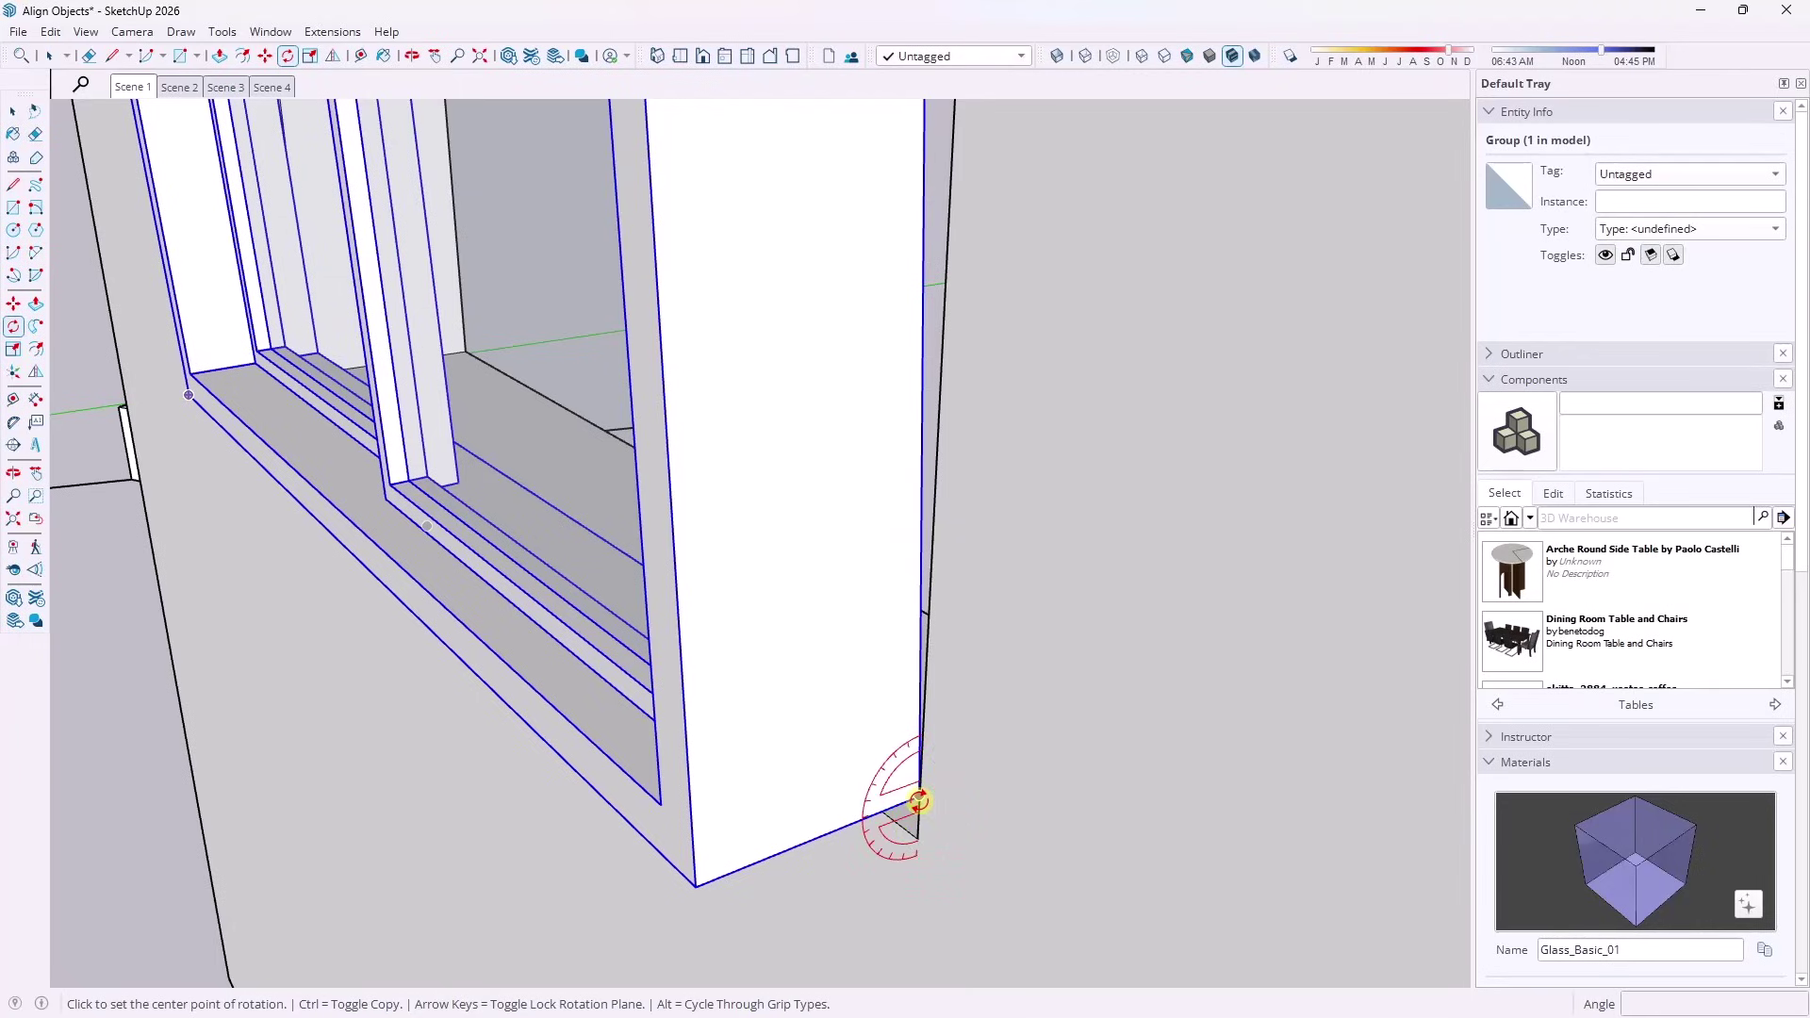
Turn the window back upright about its corner, starting from the frame's top corner.
left_click(920, 802)
scroll(919, 803, "down", 2)
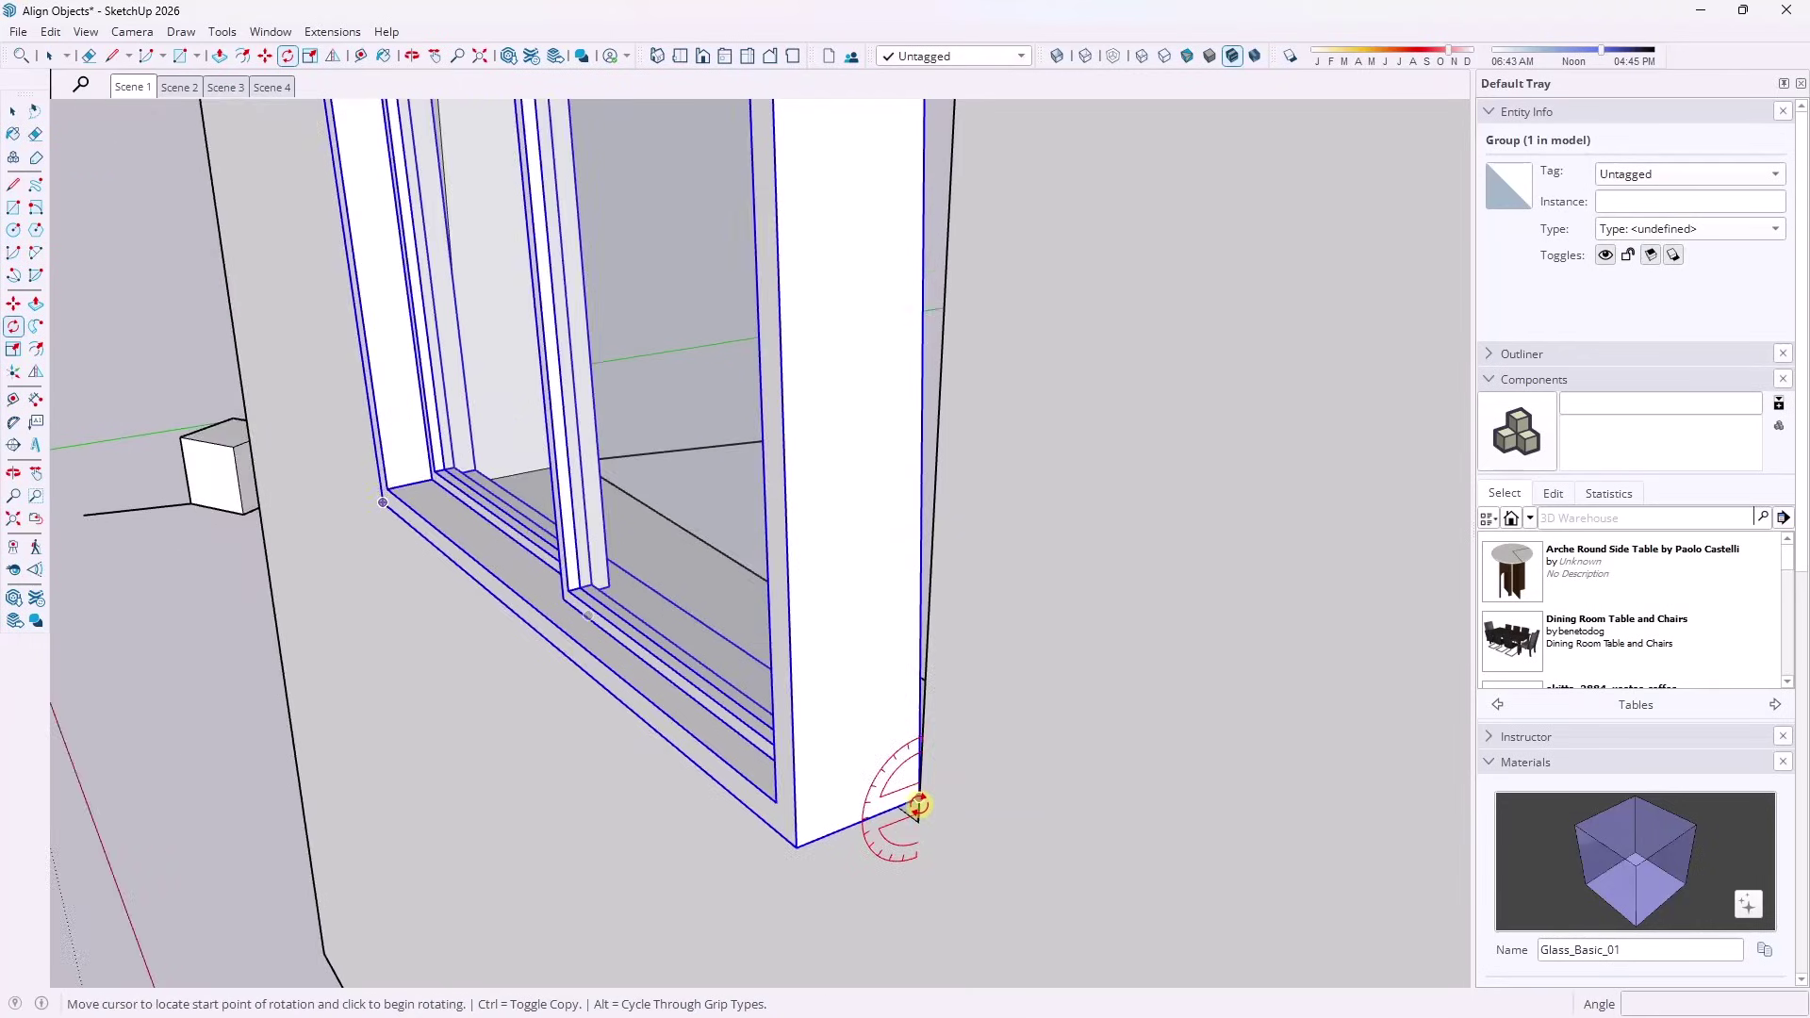
scroll(919, 803, "down", 4)
scroll(910, 453, "up", 3)
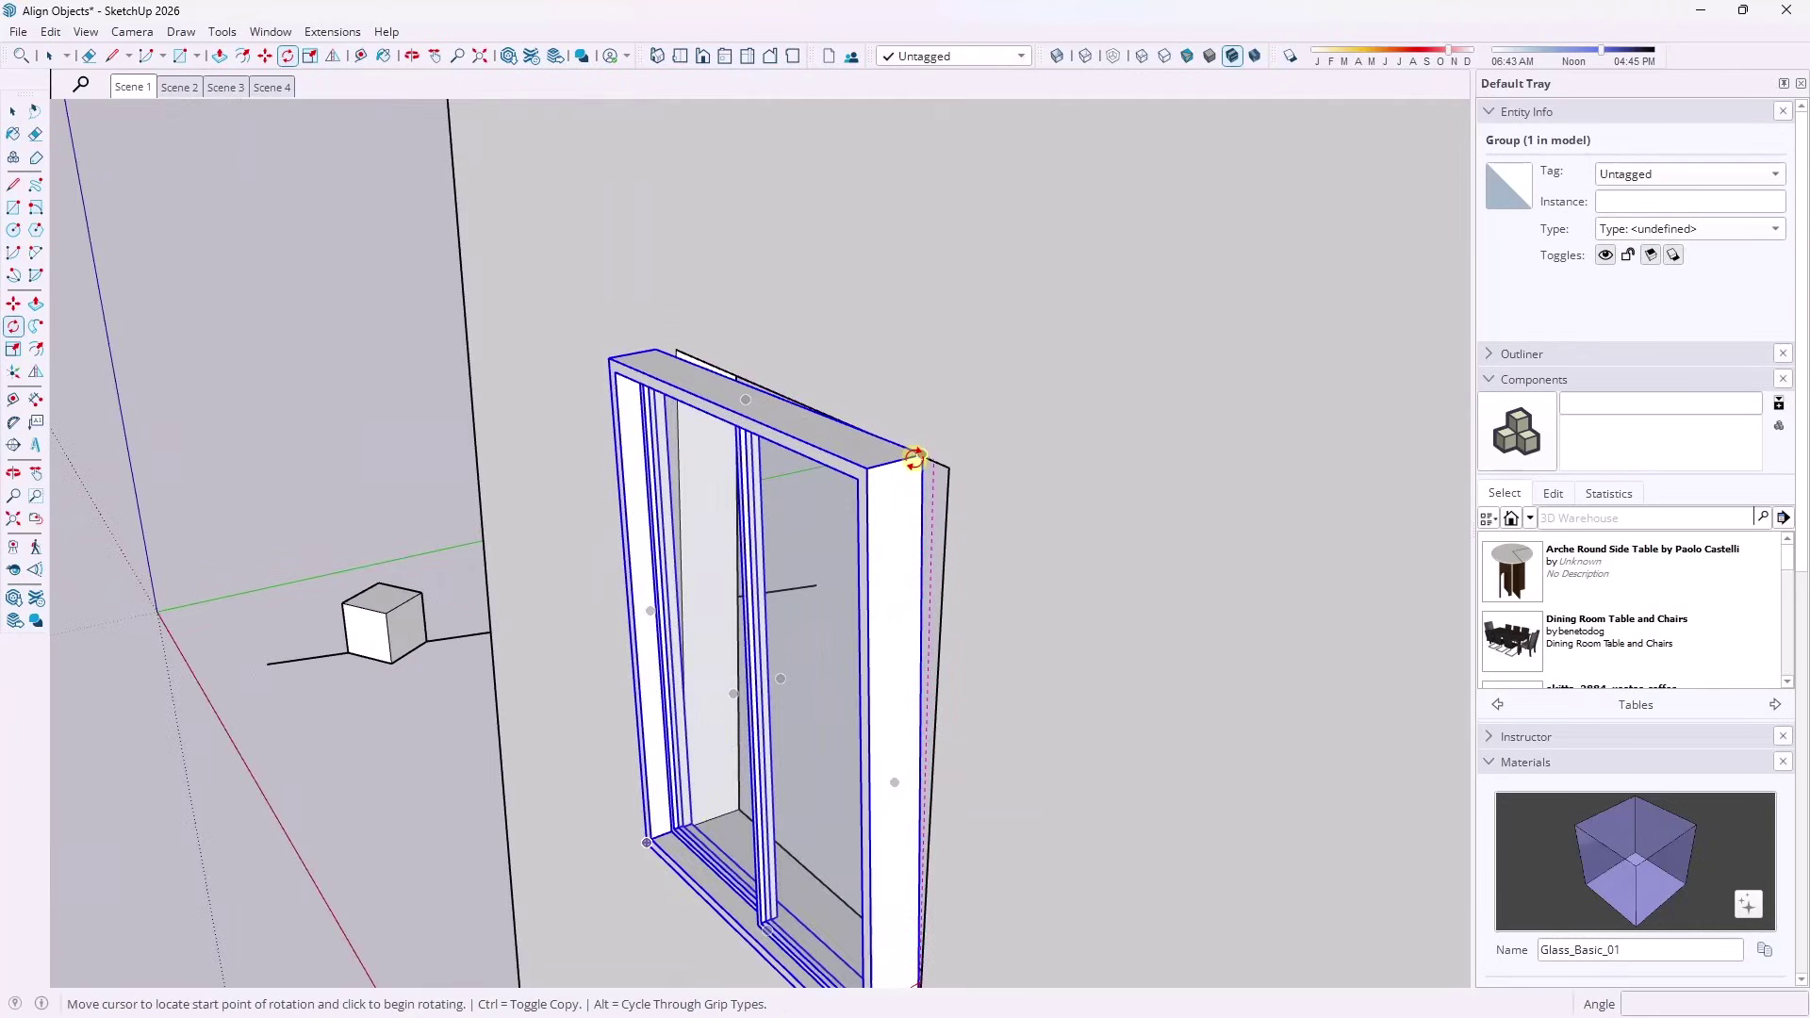
left_click(915, 457)
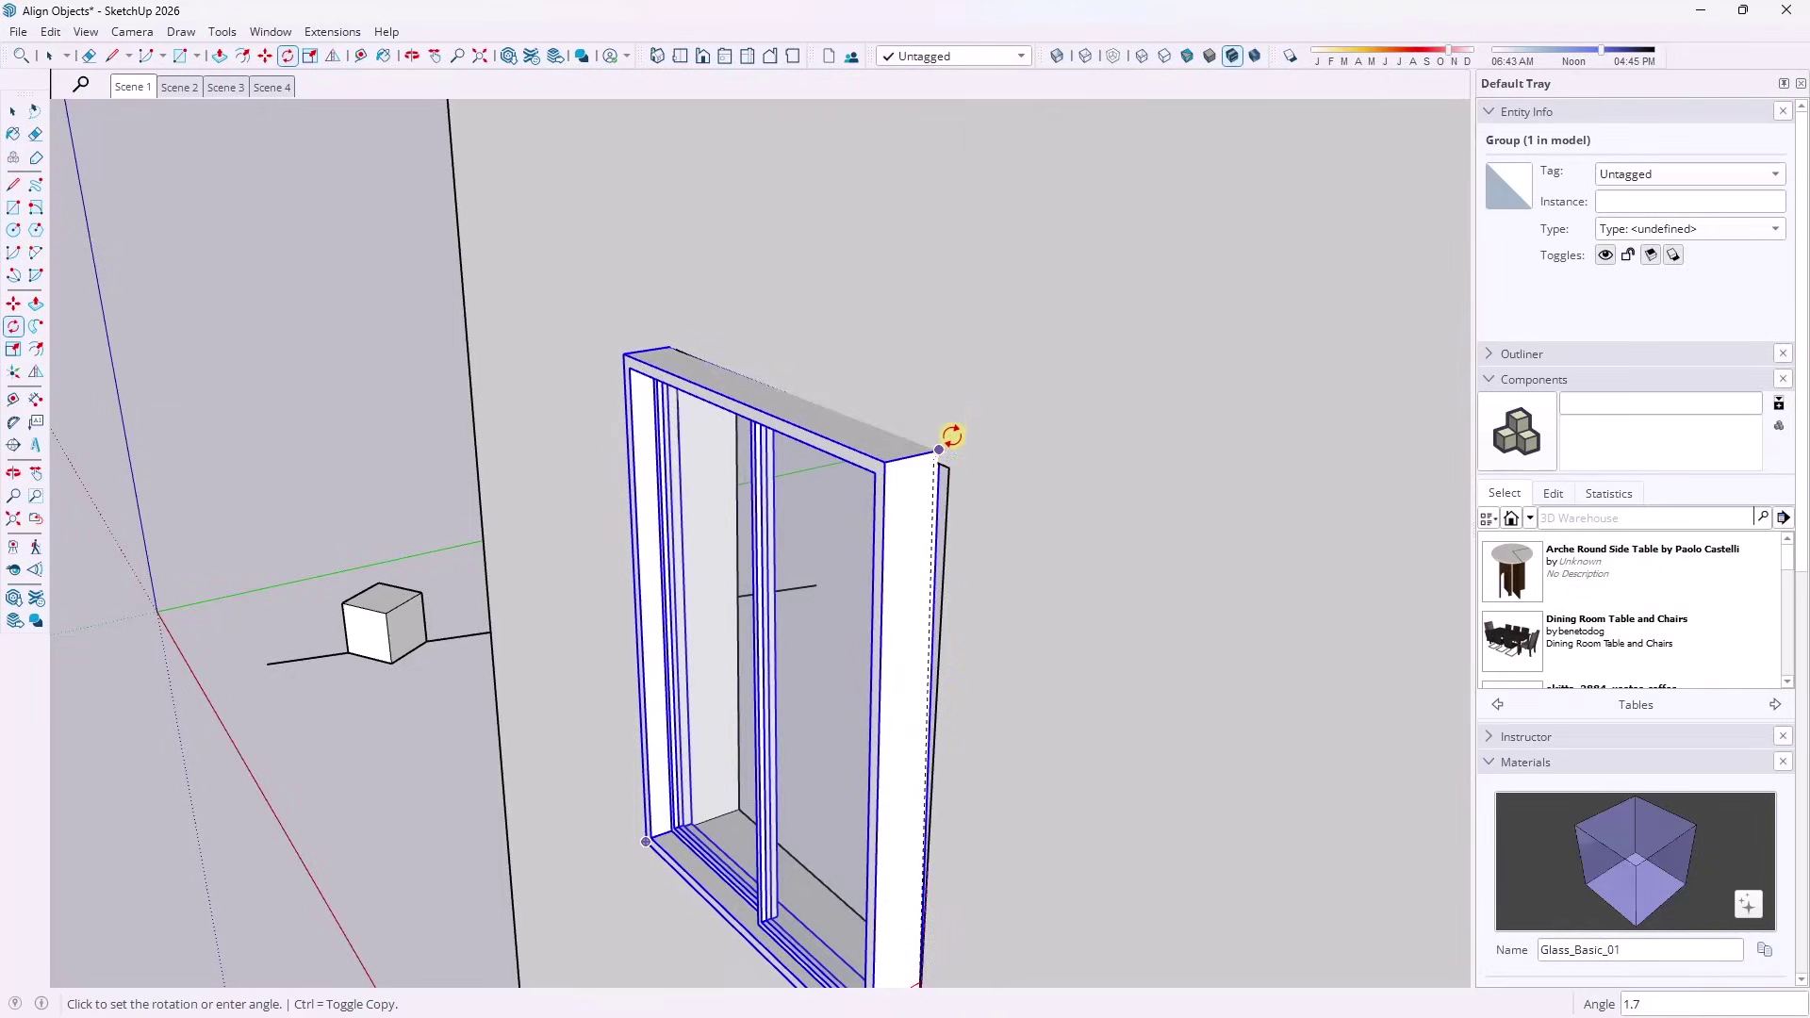
left_click(943, 460)
Face the wall from above and rotate the window about 1.4° to level it.
scroll(943, 415, "down", 2)
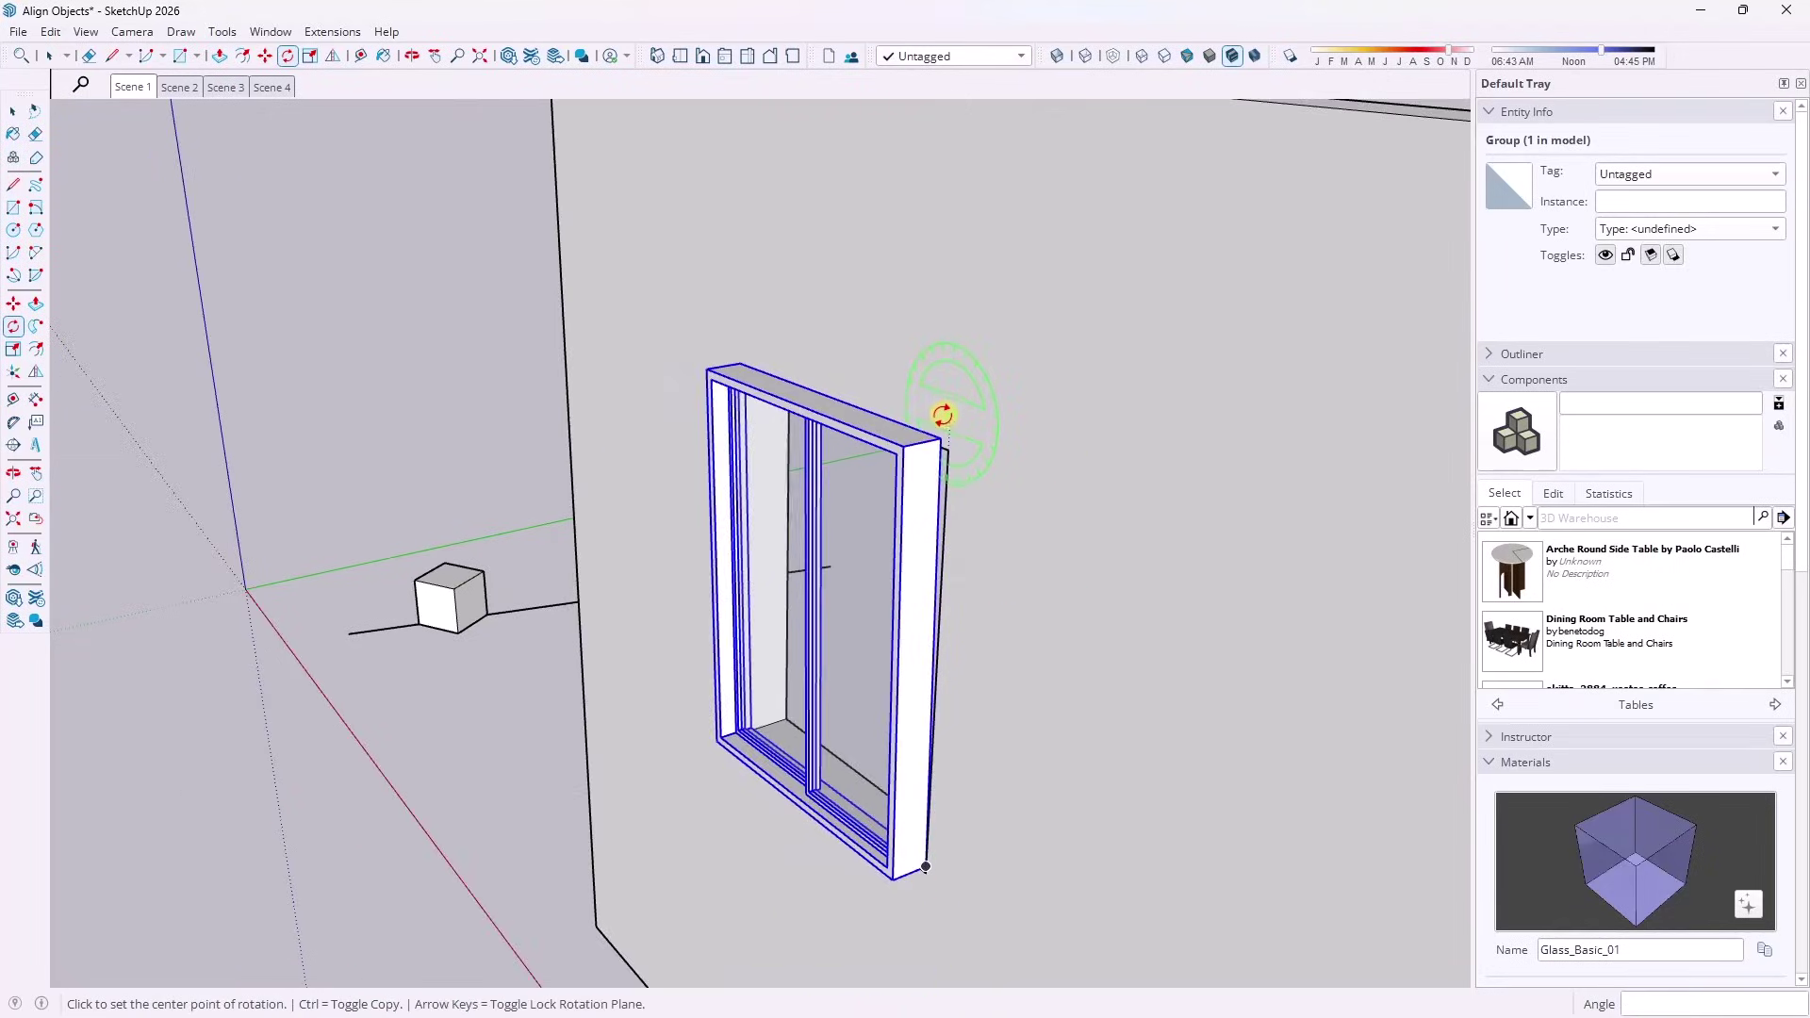
scroll(943, 415, "down", 2)
middle_click_drag(853, 472, 1143, 384)
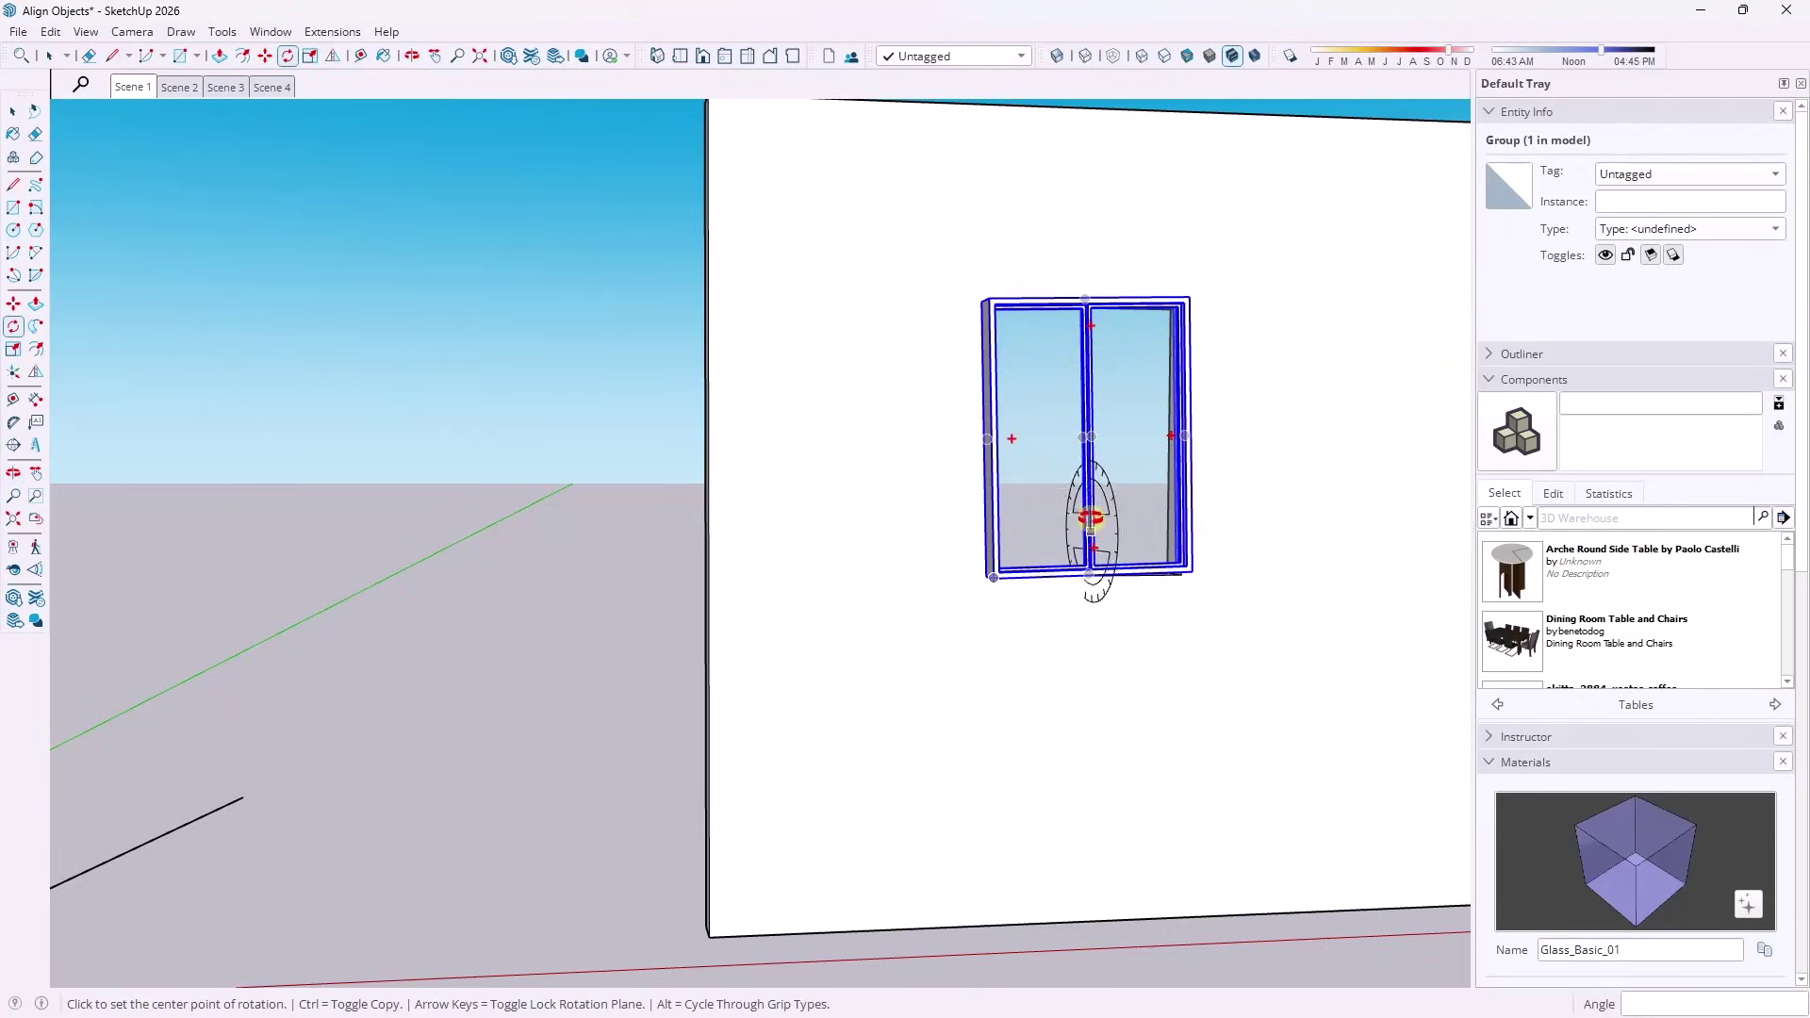
middle_click_drag(1091, 517, 1031, 415)
scroll(1031, 553, "up", 3)
scroll(848, 525, "up", 1)
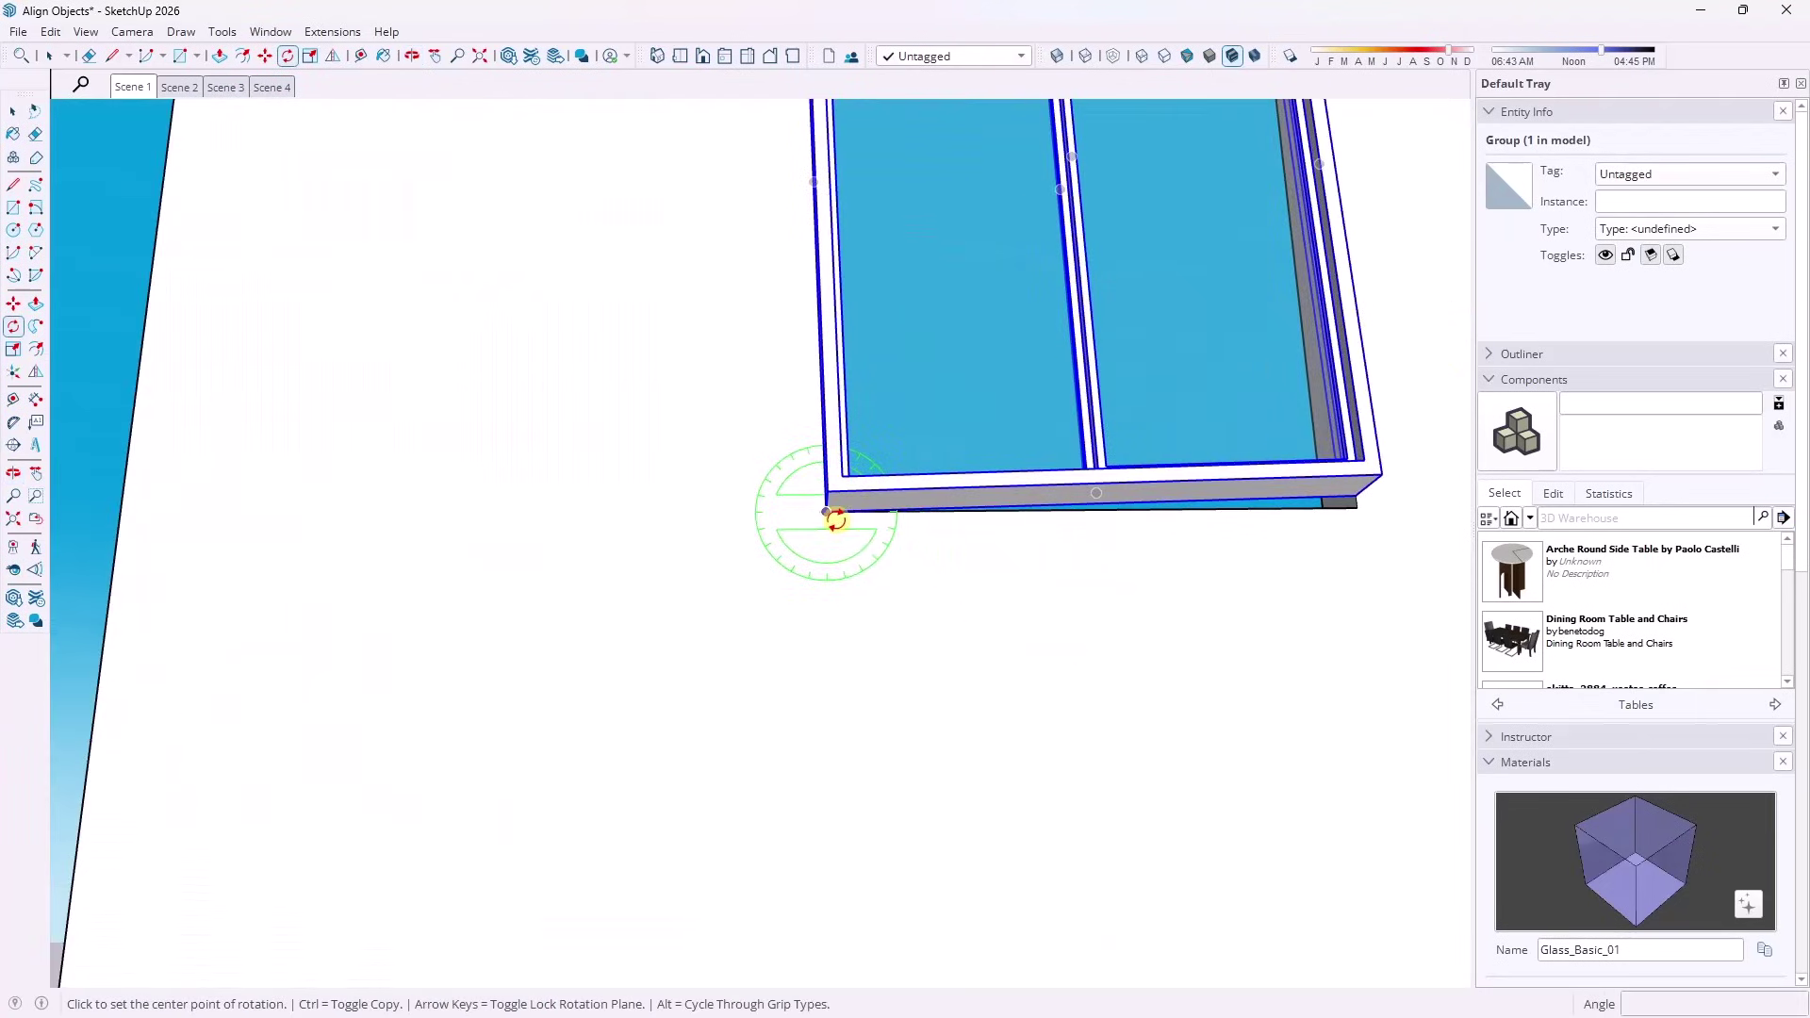
left_click(827, 512)
Tilt the frame about its left corner to match the opening, then return to Select.
left_click(1356, 501)
left_click(1358, 509)
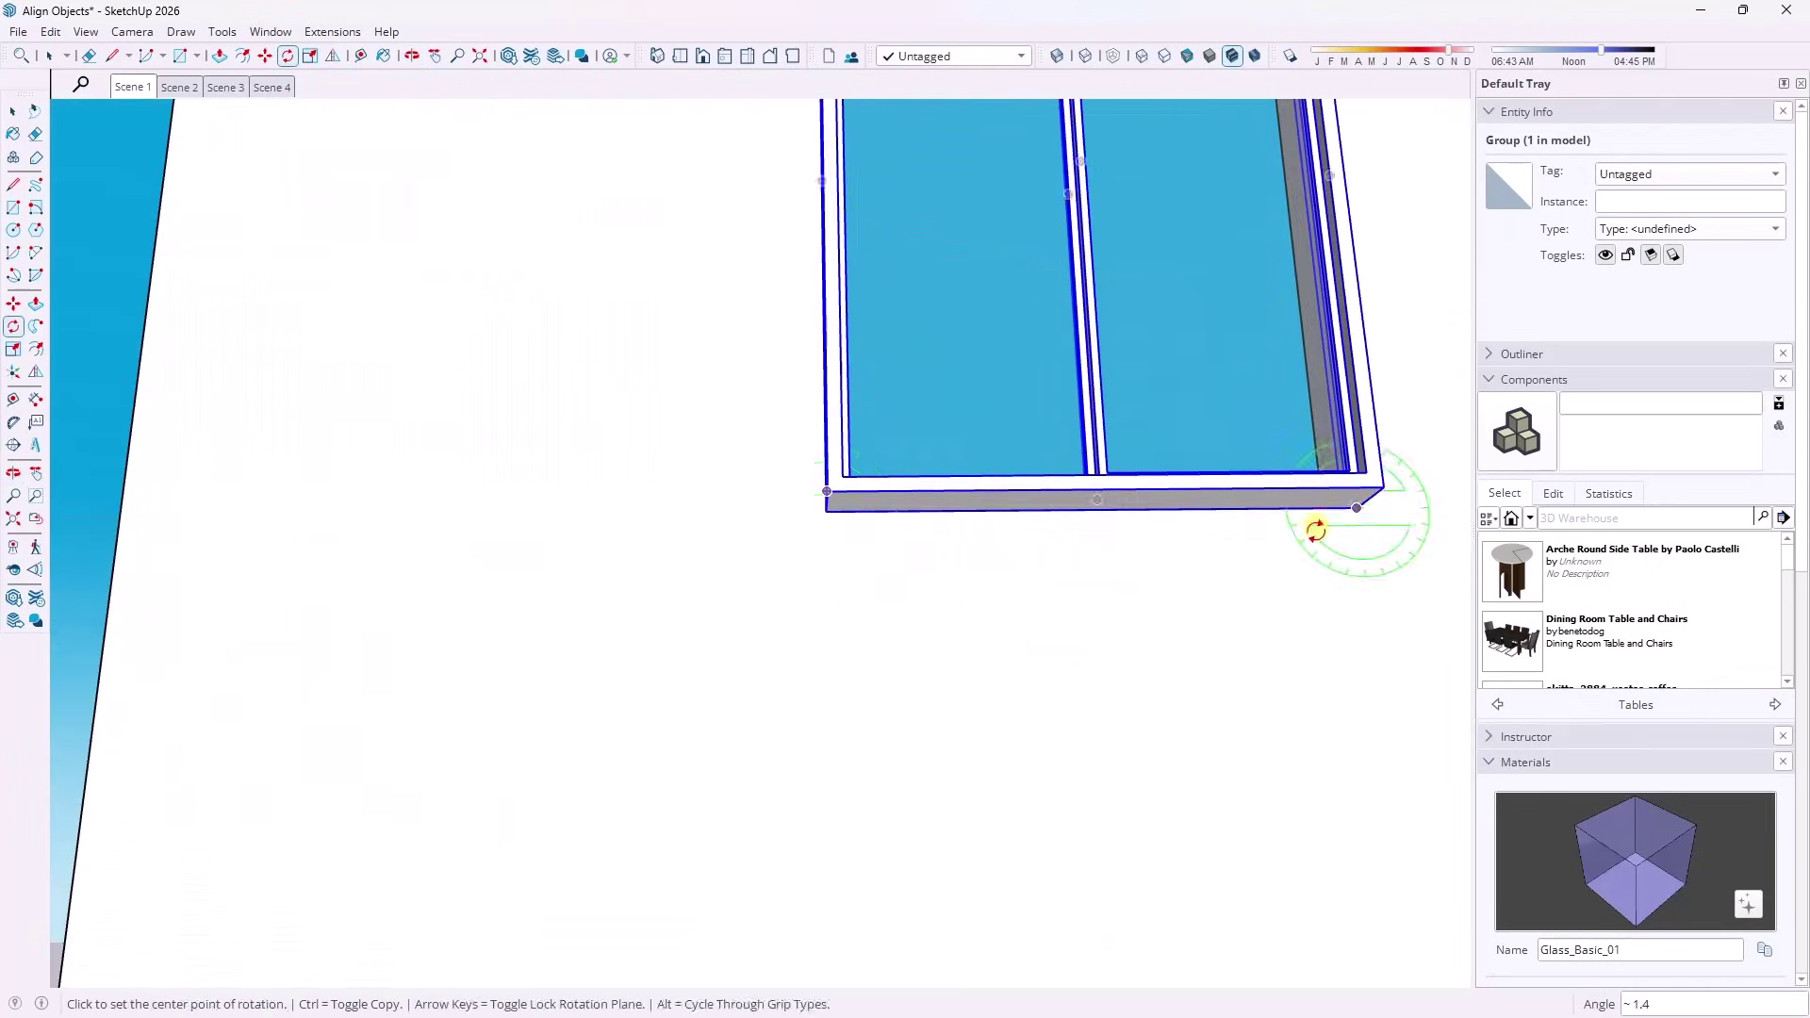
scroll(1135, 804, "down", 2)
scroll(925, 840, "down", 2)
middle_click_drag(925, 840, 1168, 506)
key("space")
Move the window frame by its top-left corner into the wall opening.
key("m")
scroll(896, 401, "up", 2)
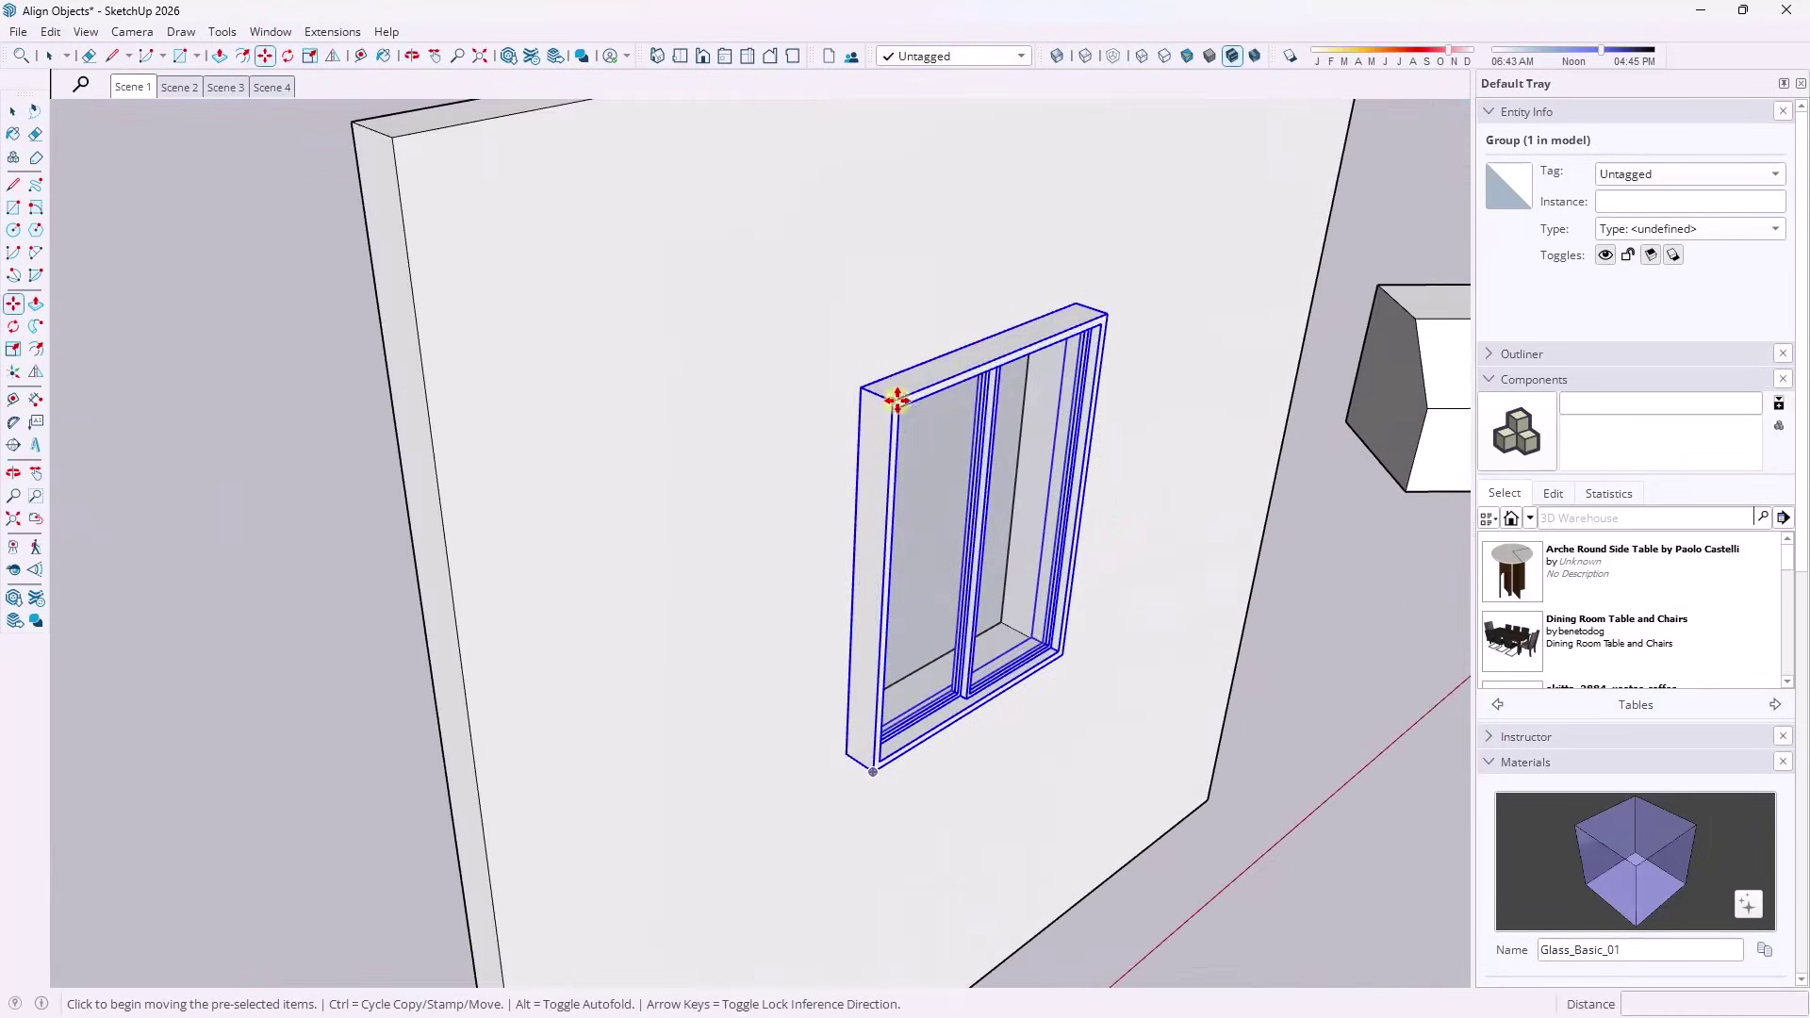
left_click(894, 400)
left_click(854, 383)
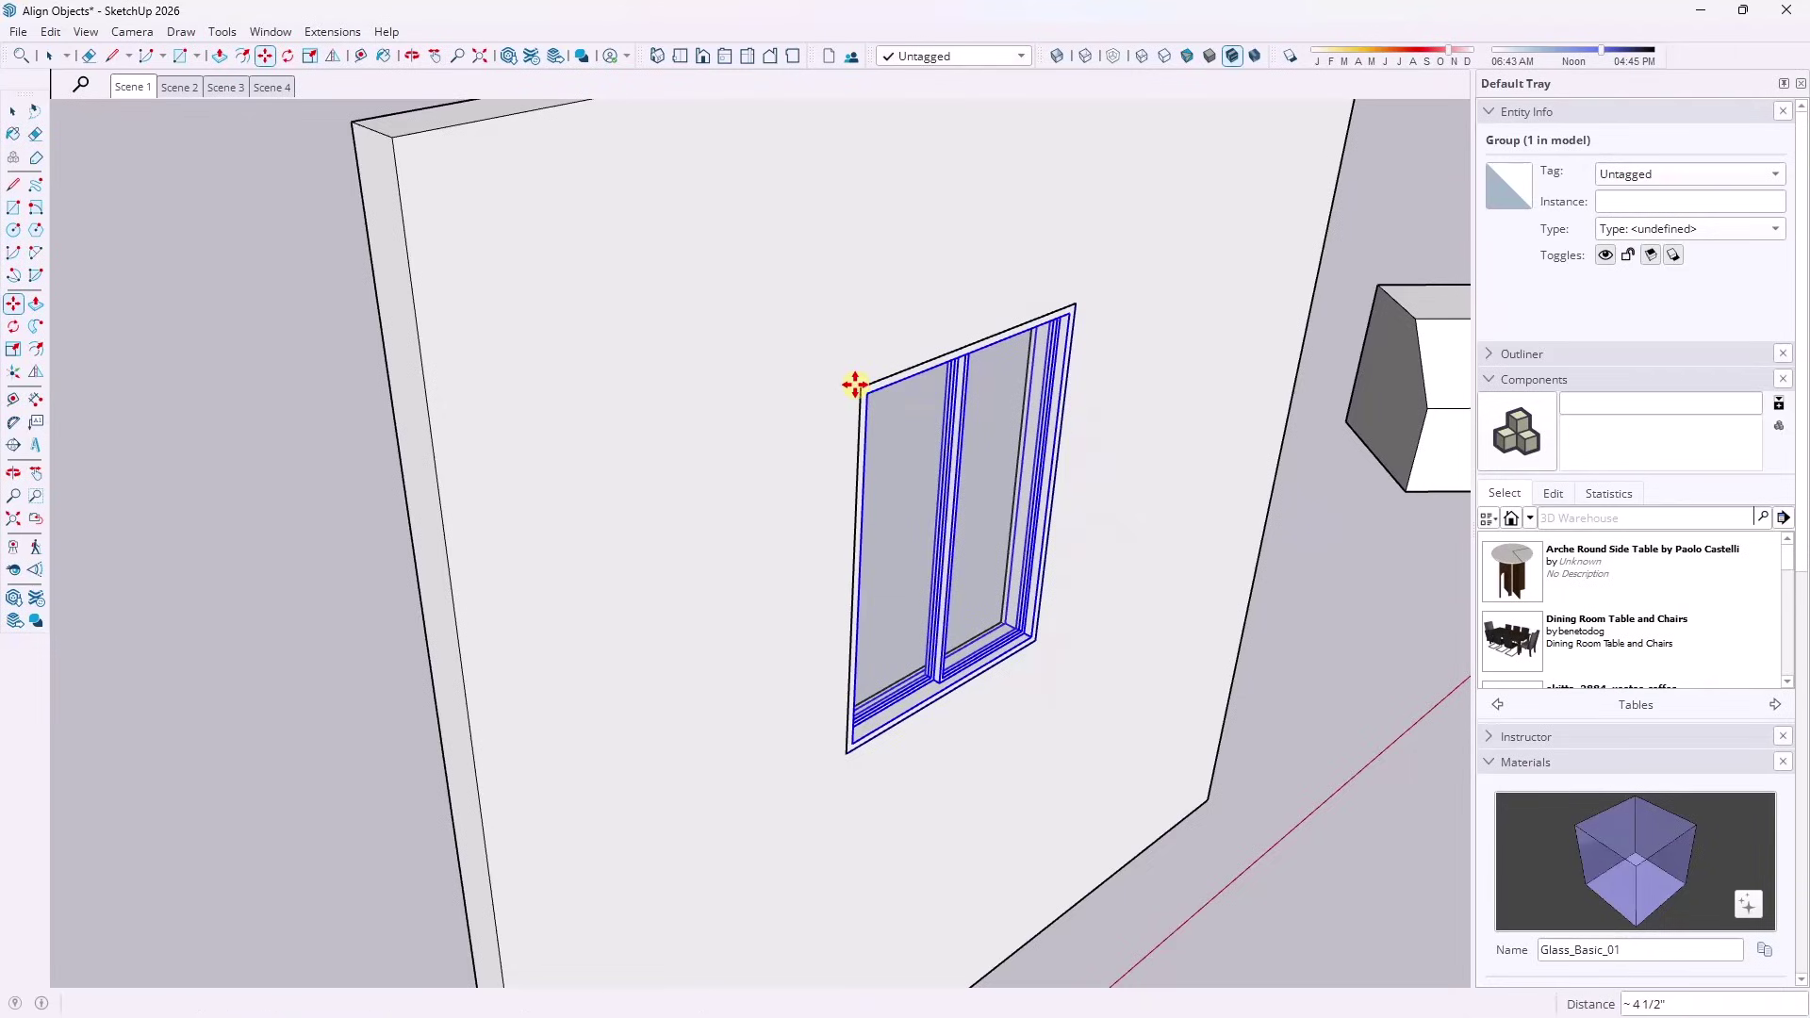
key("space")
middle_click_drag(854, 383, 889, 251)
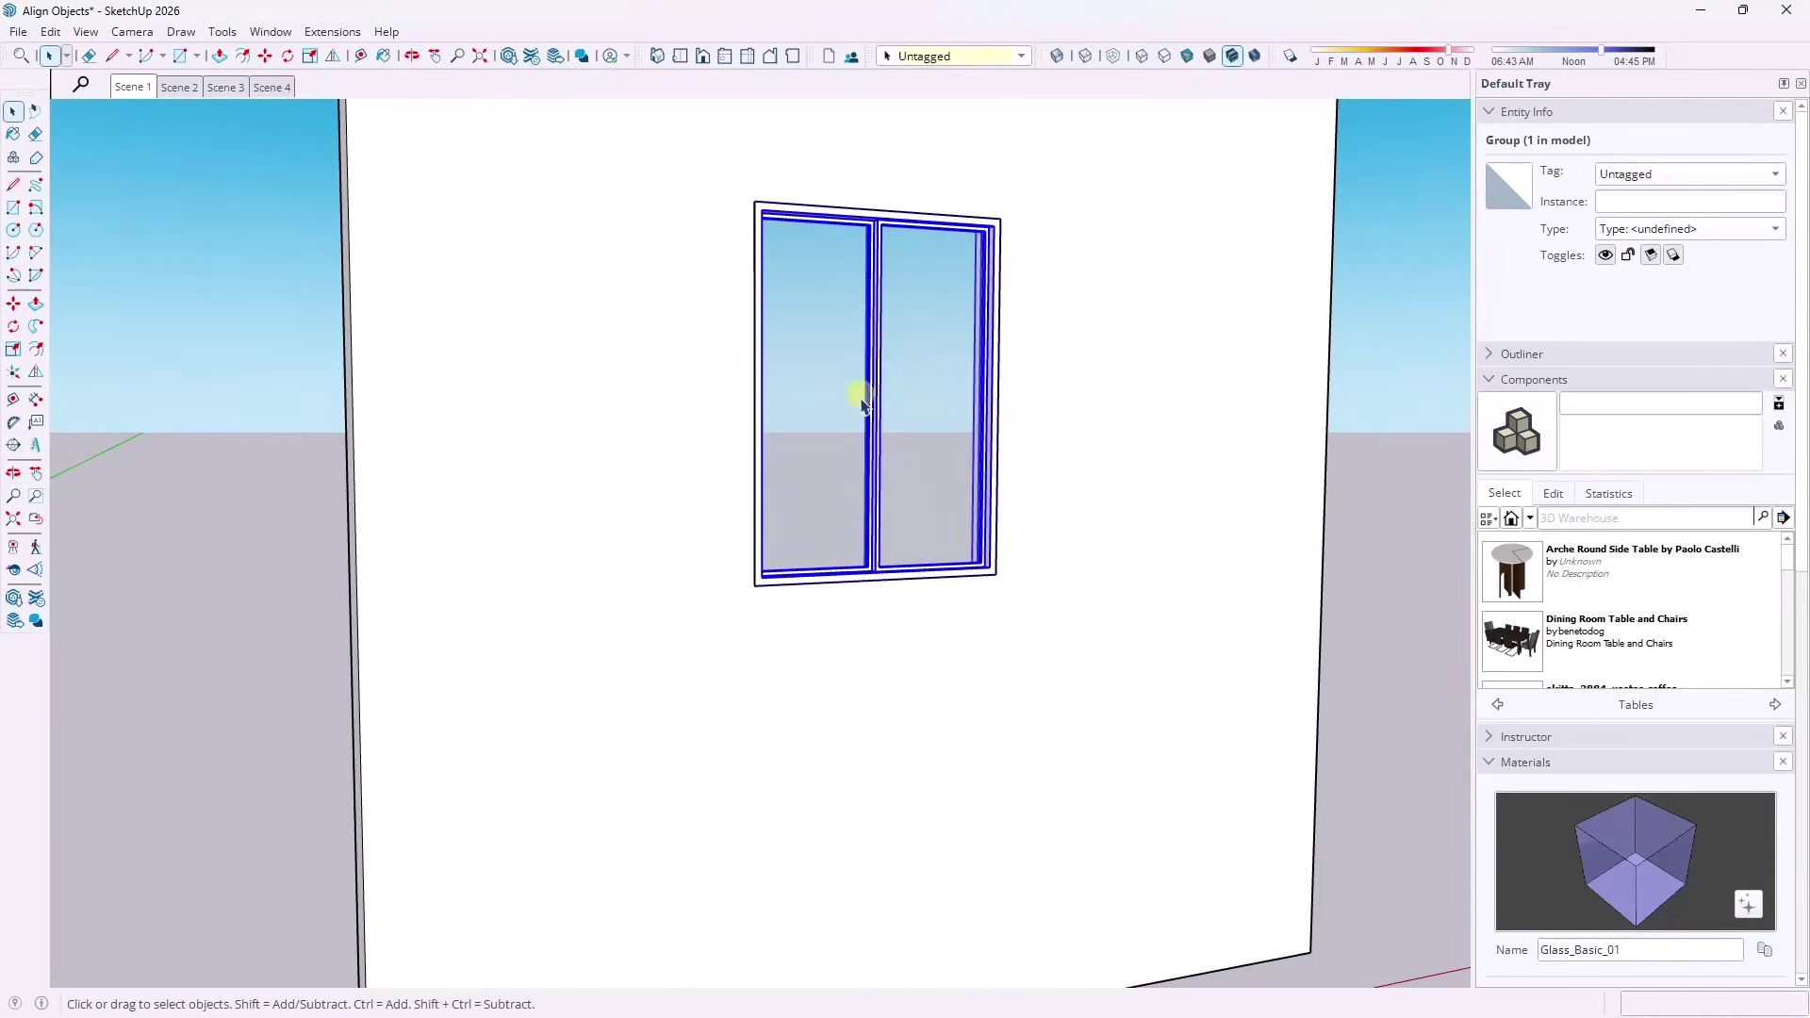
scroll(849, 443, "down", 2)
scroll(842, 474, "down", 2)
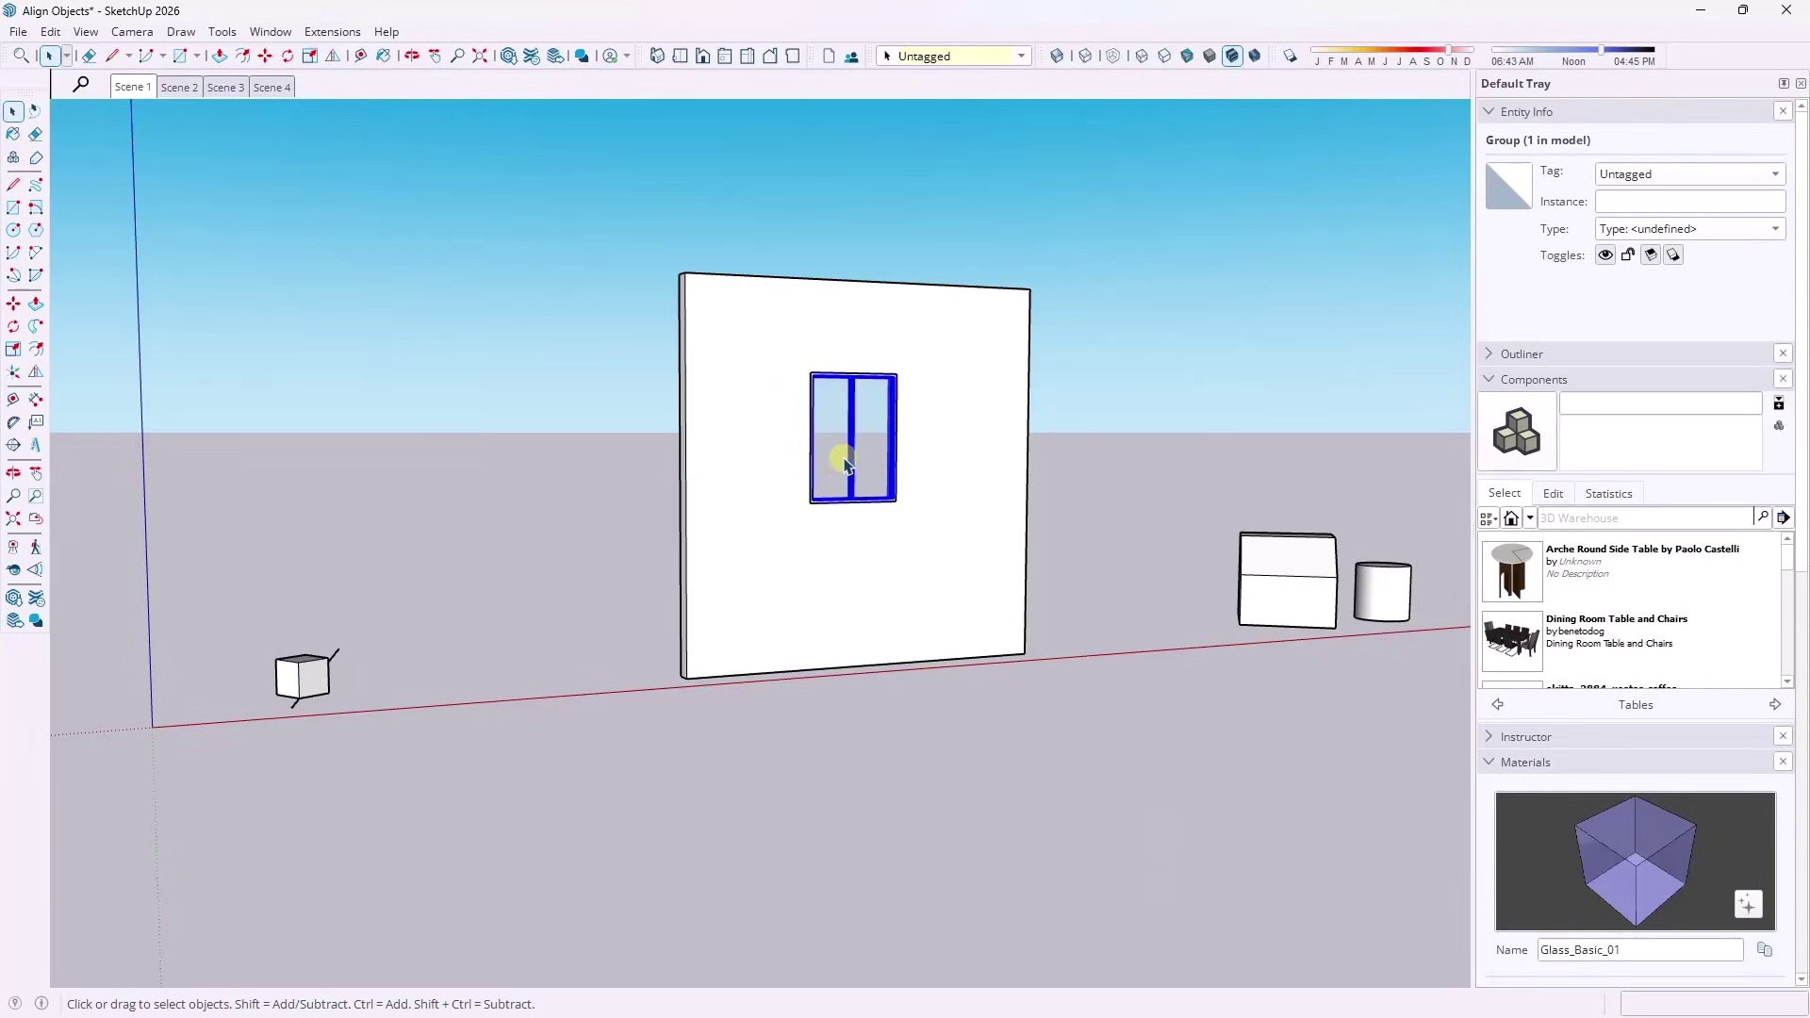
Select the cylinder beside the box and turn on View > Hidden Geometry.
scroll(752, 517, "down", 2)
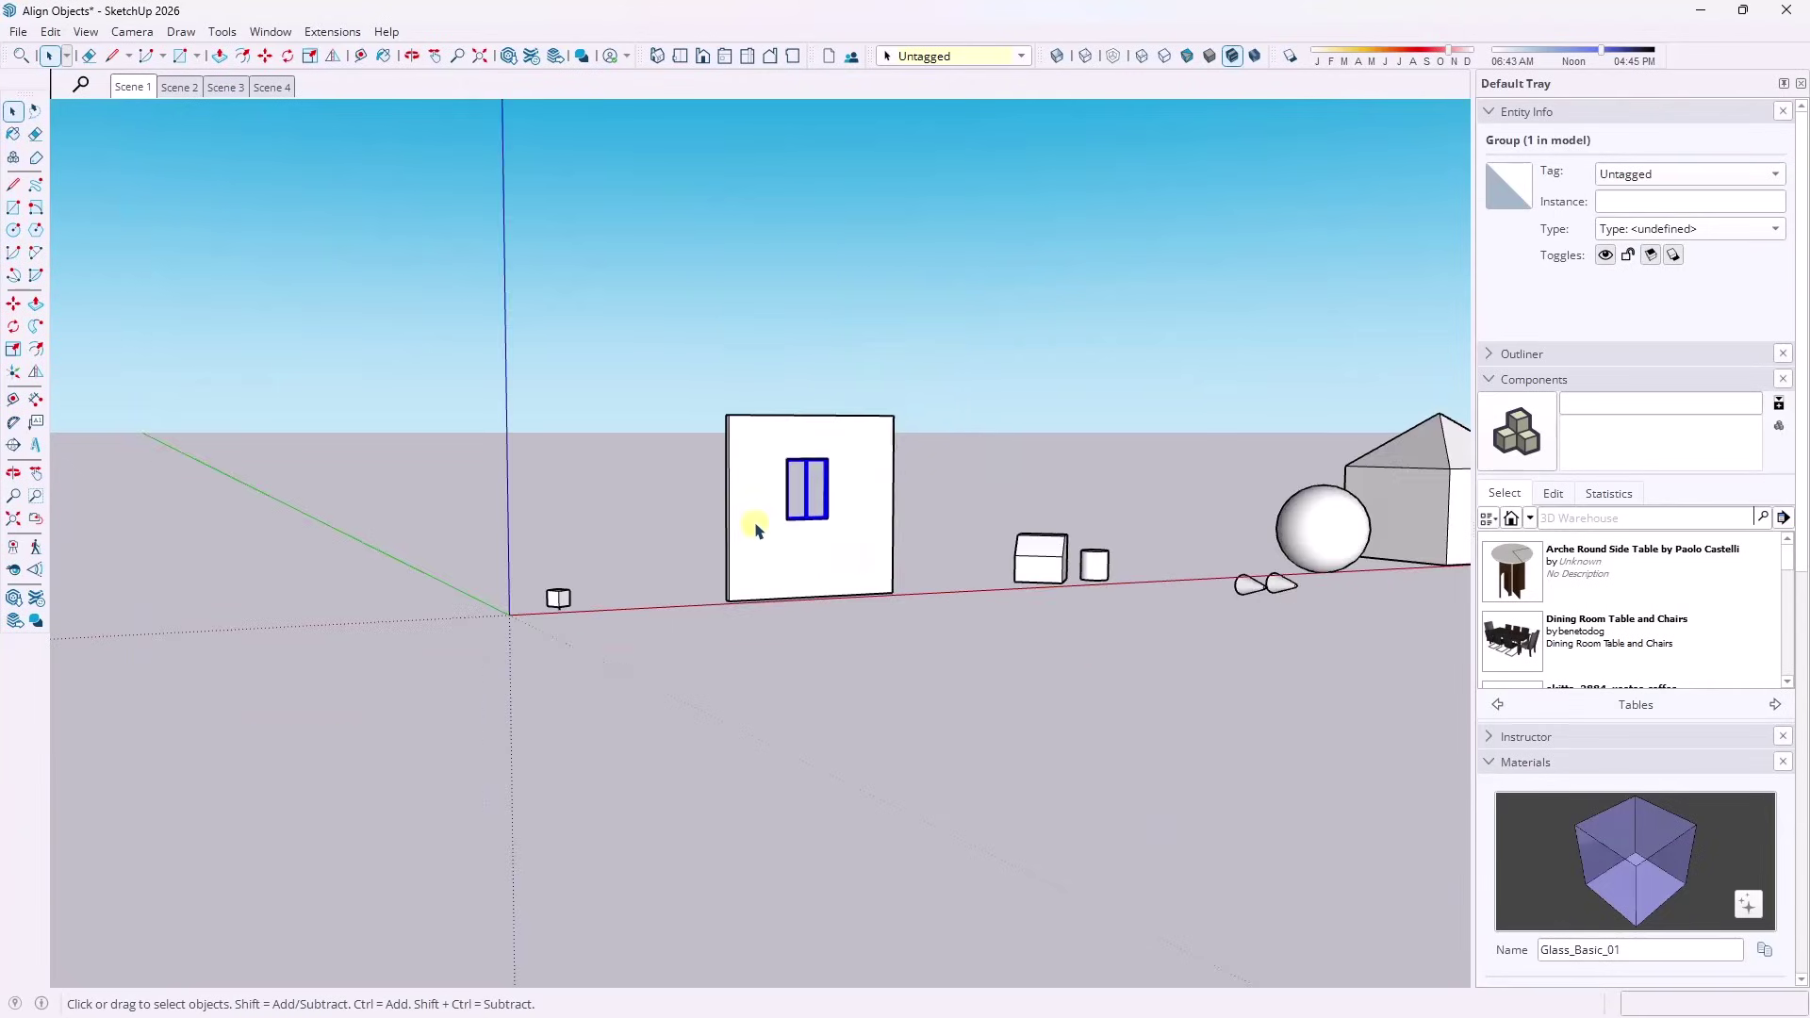
scroll(1107, 525, "up", 6)
middle_click_drag(1084, 679, 1111, 594)
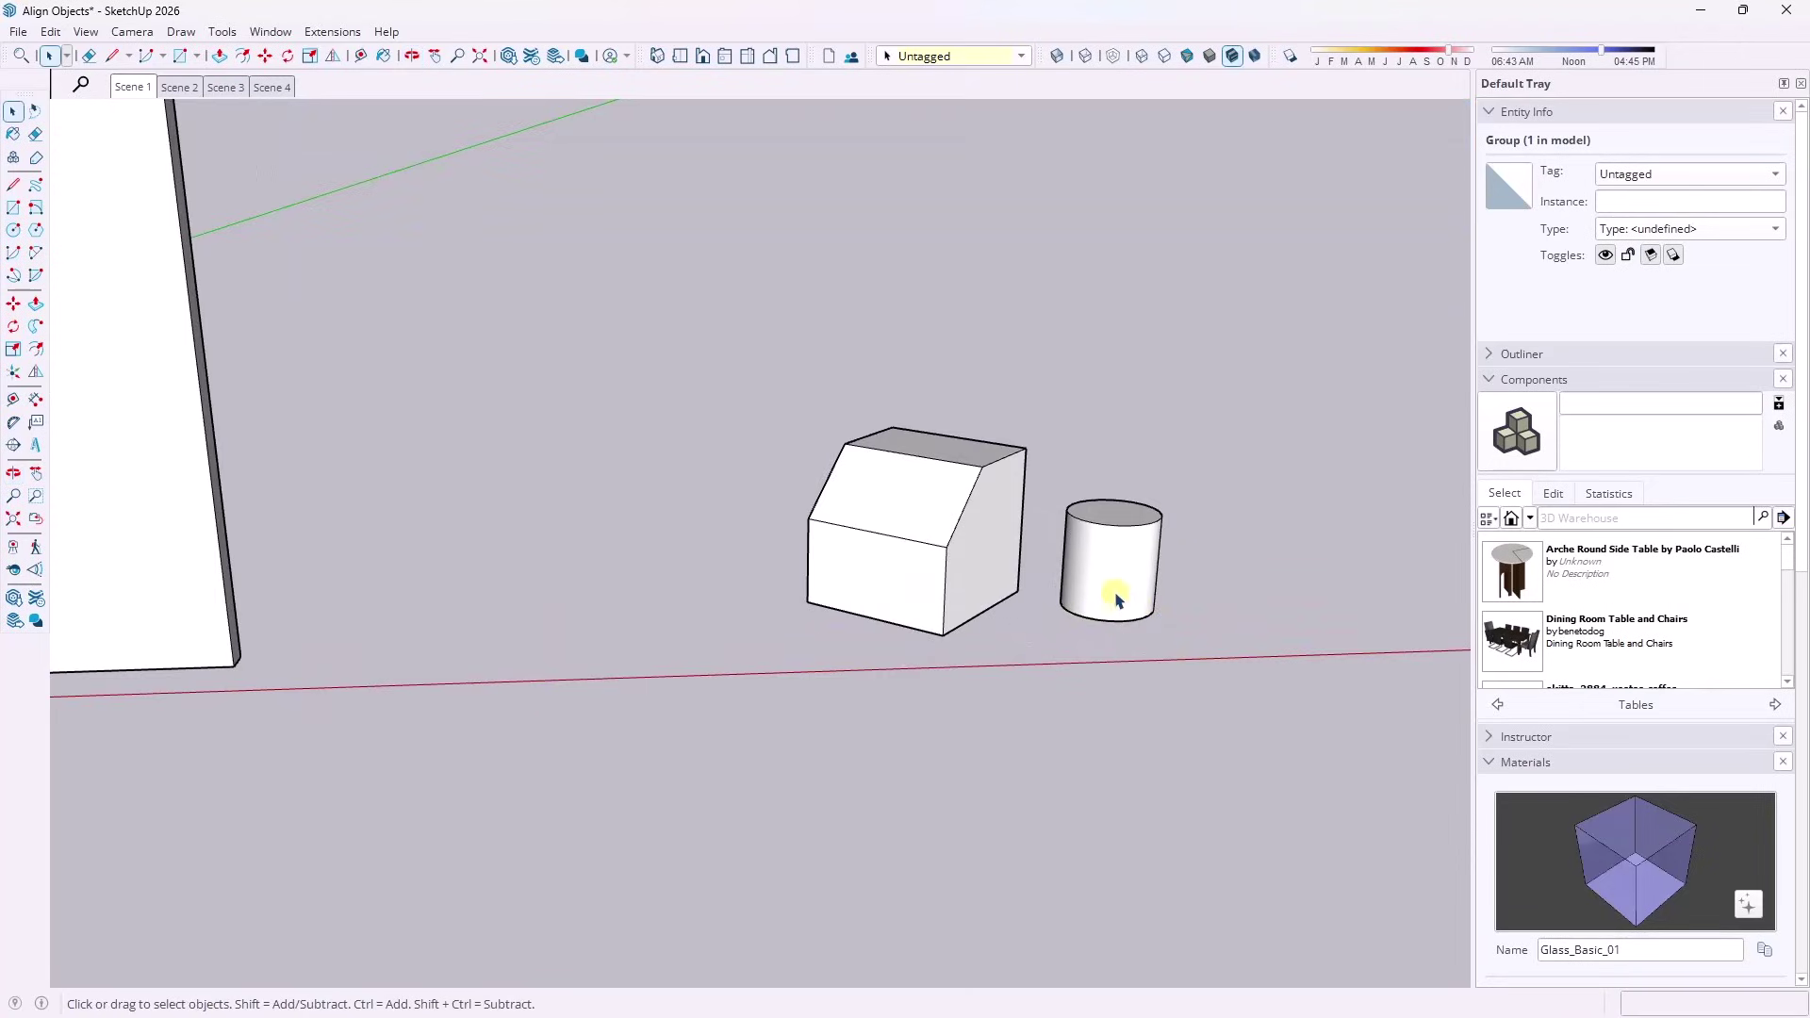
left_click(1114, 586)
scroll(971, 532, "up", 3)
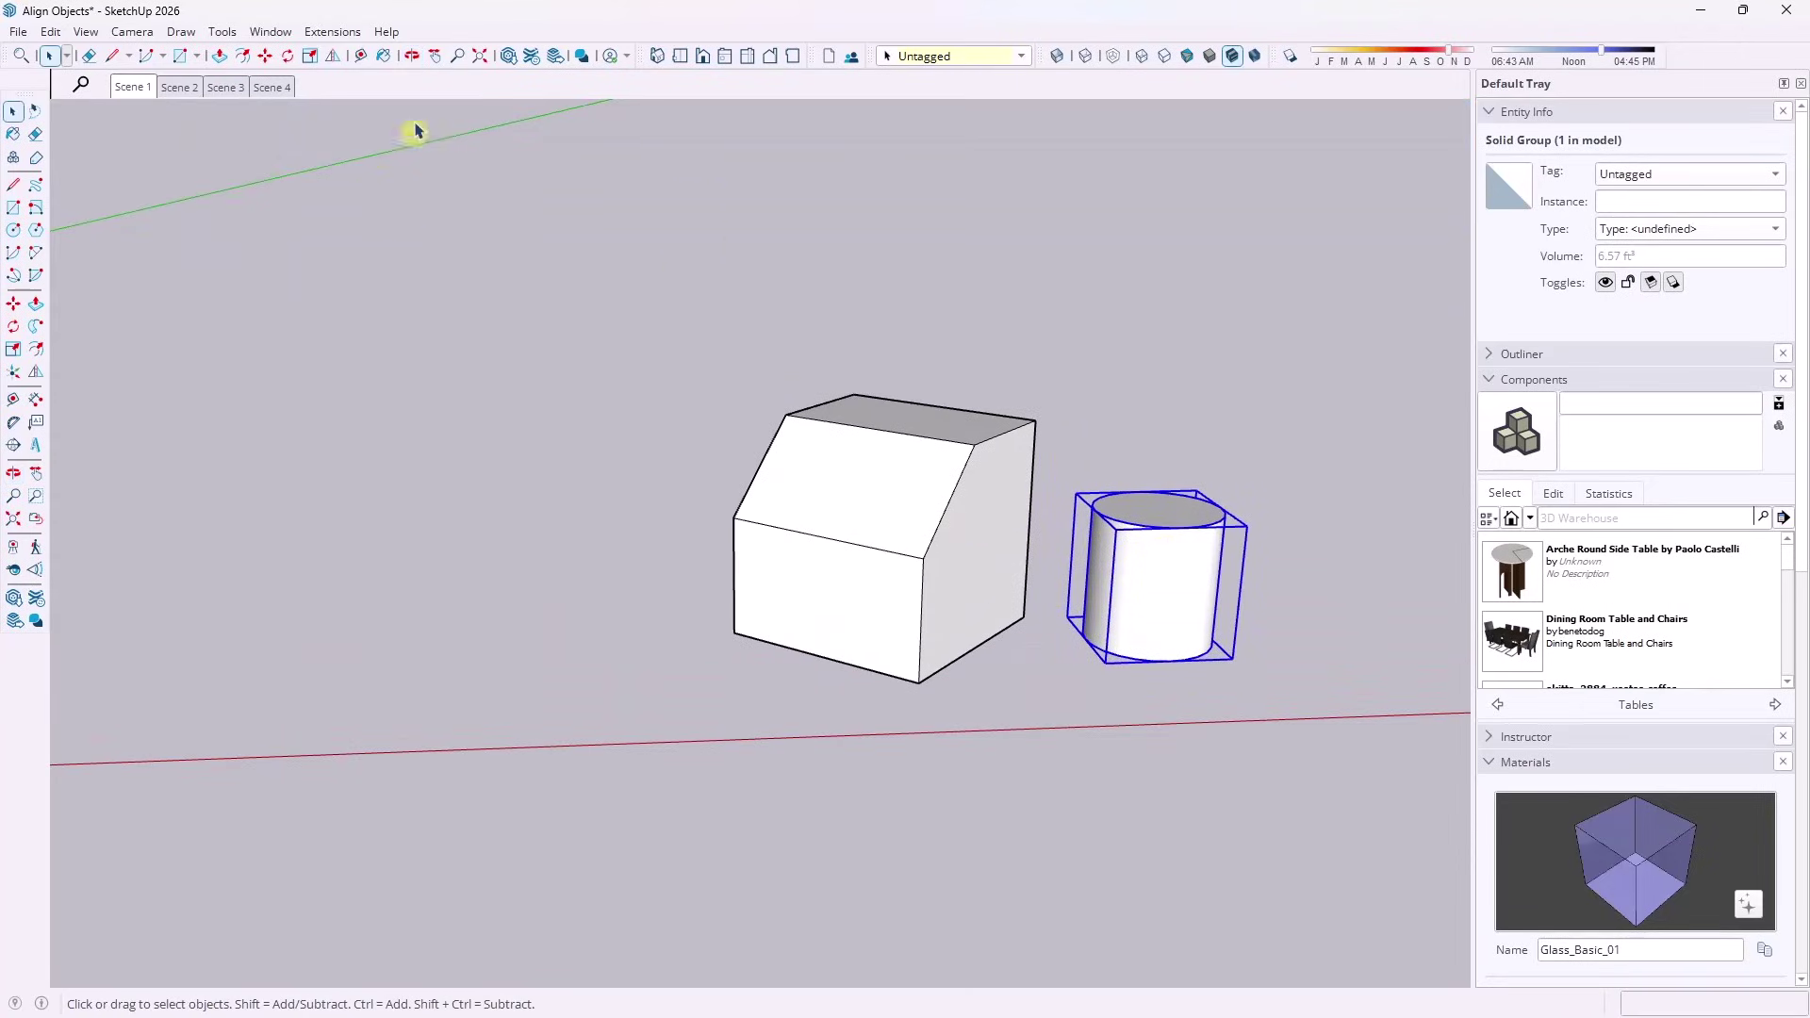
left_click(86, 31)
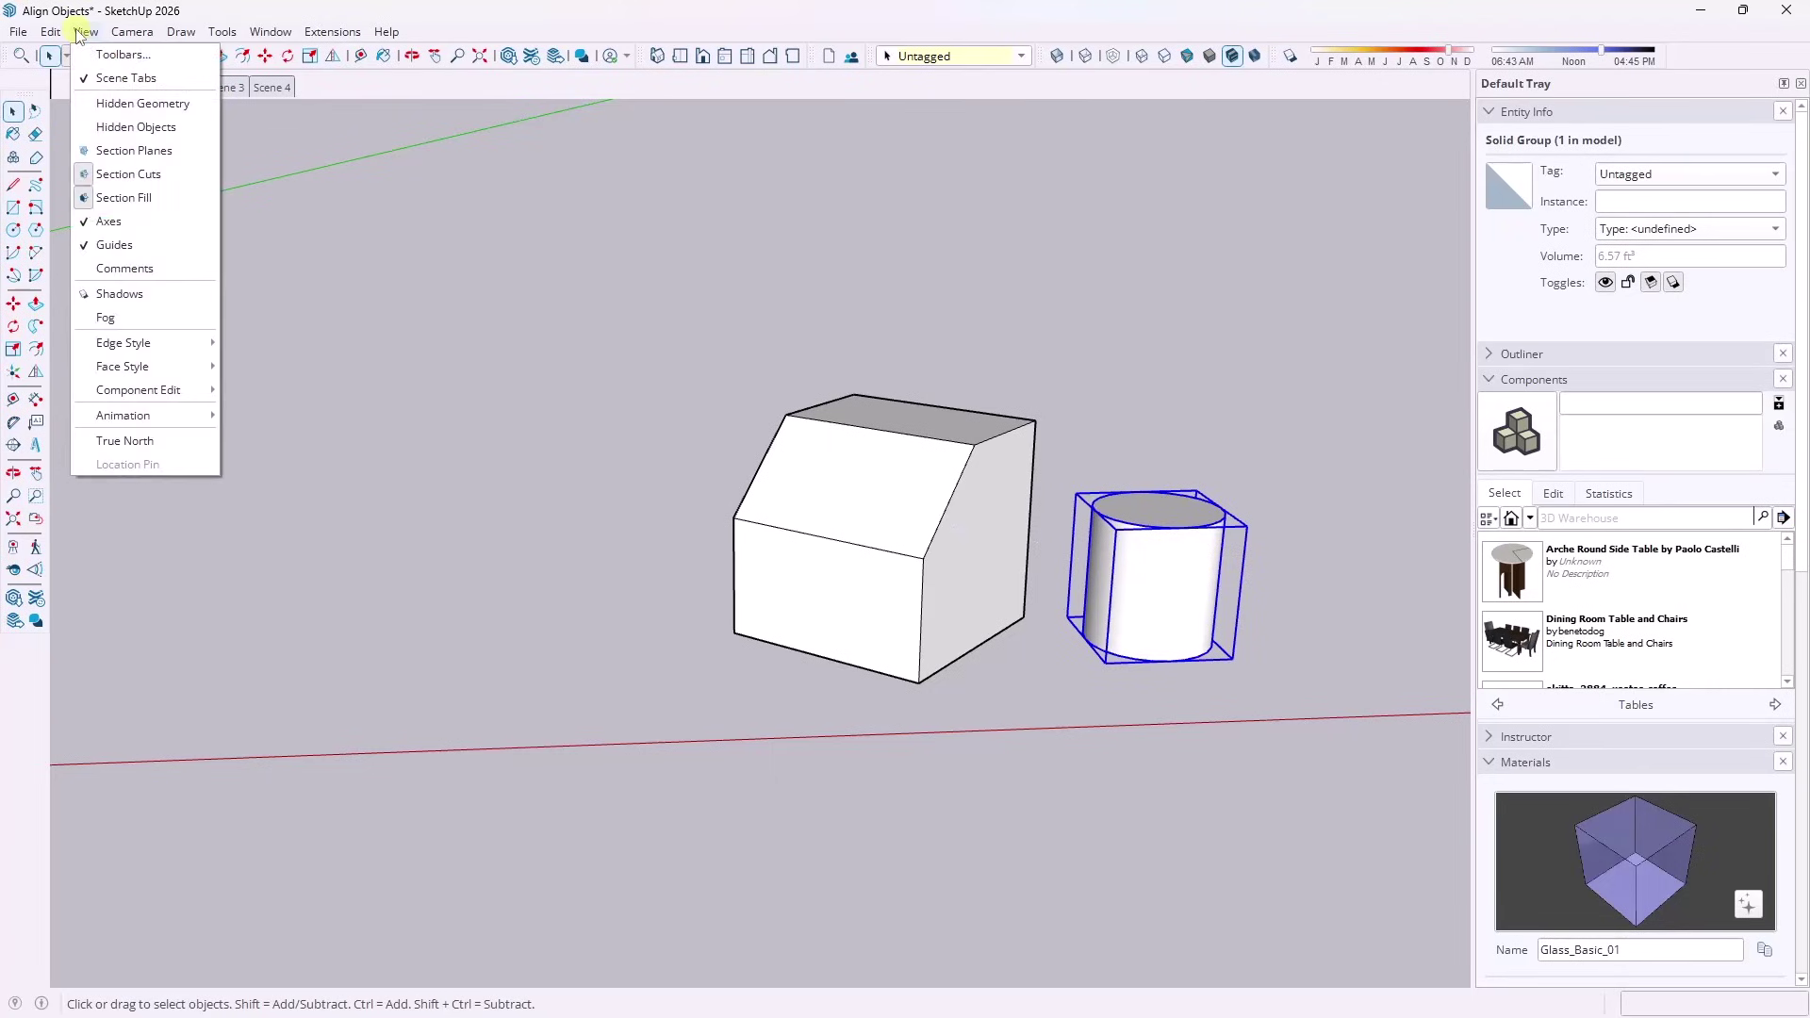
left_click(132, 110)
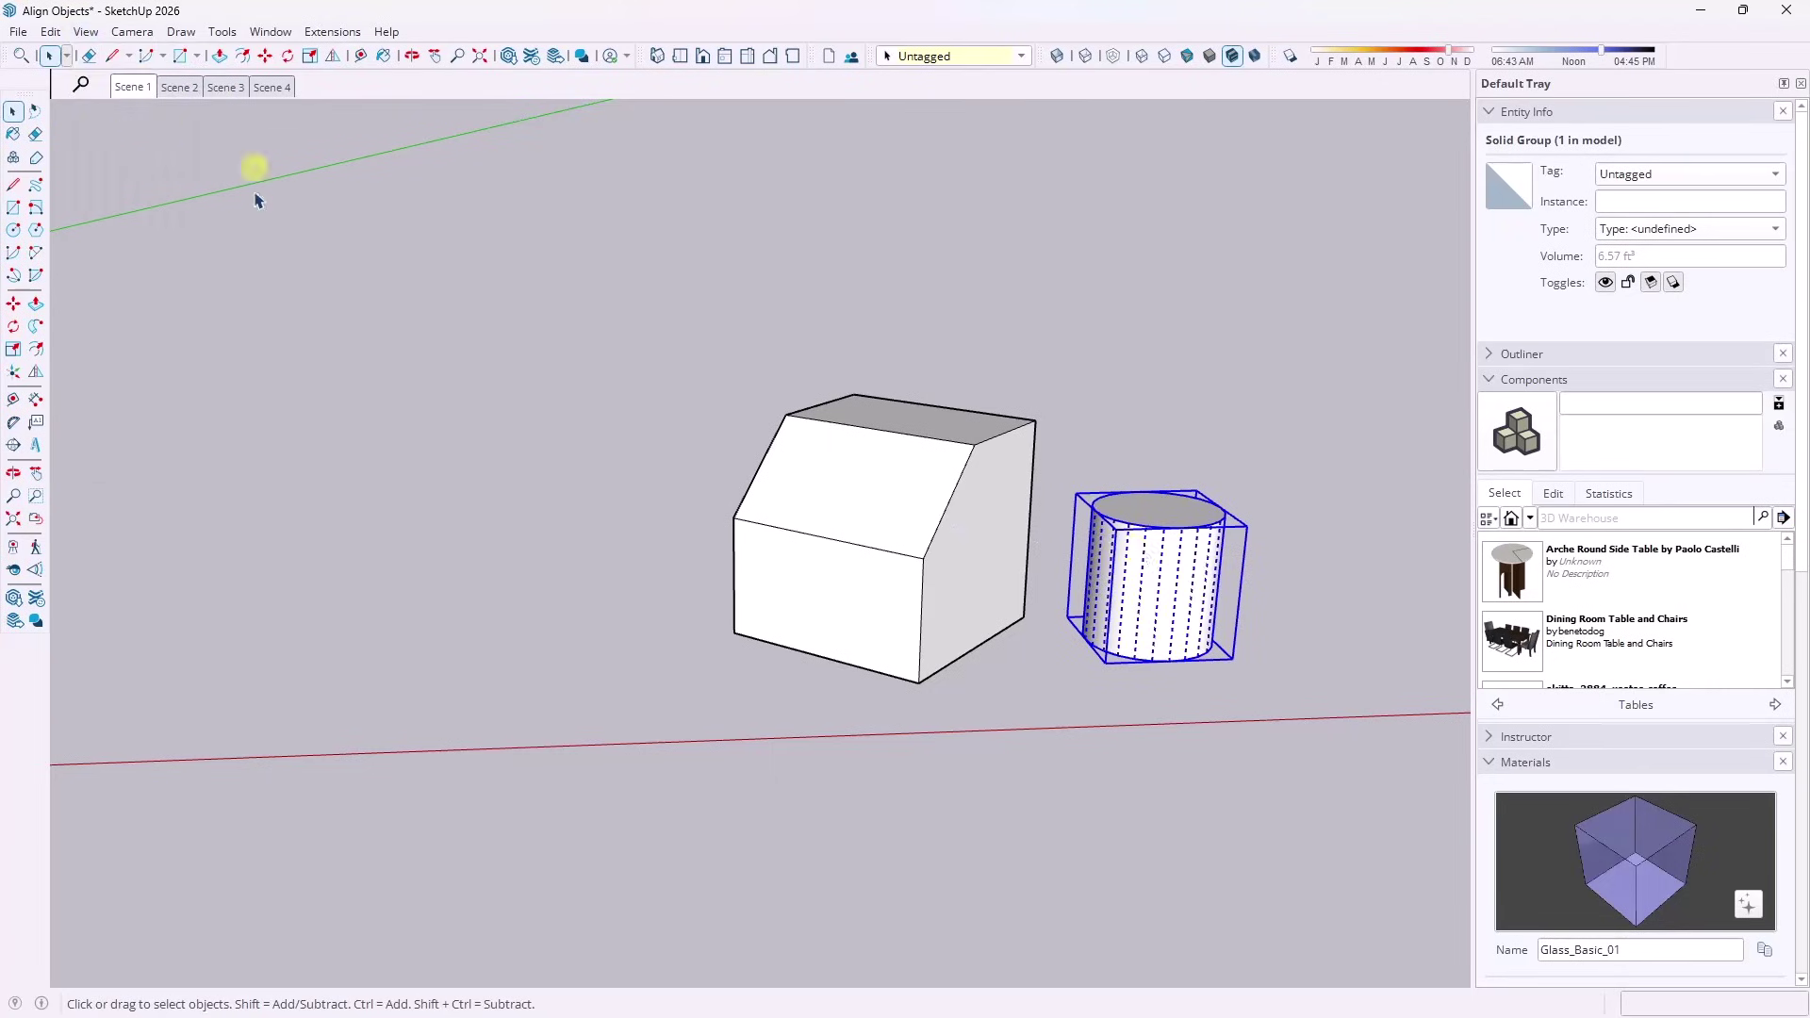
key("m")
scroll(1166, 660, "up", 2)
Place the cylinder on the box's roof ridge and set a horizontal rotation centre at its base.
left_click(1174, 657)
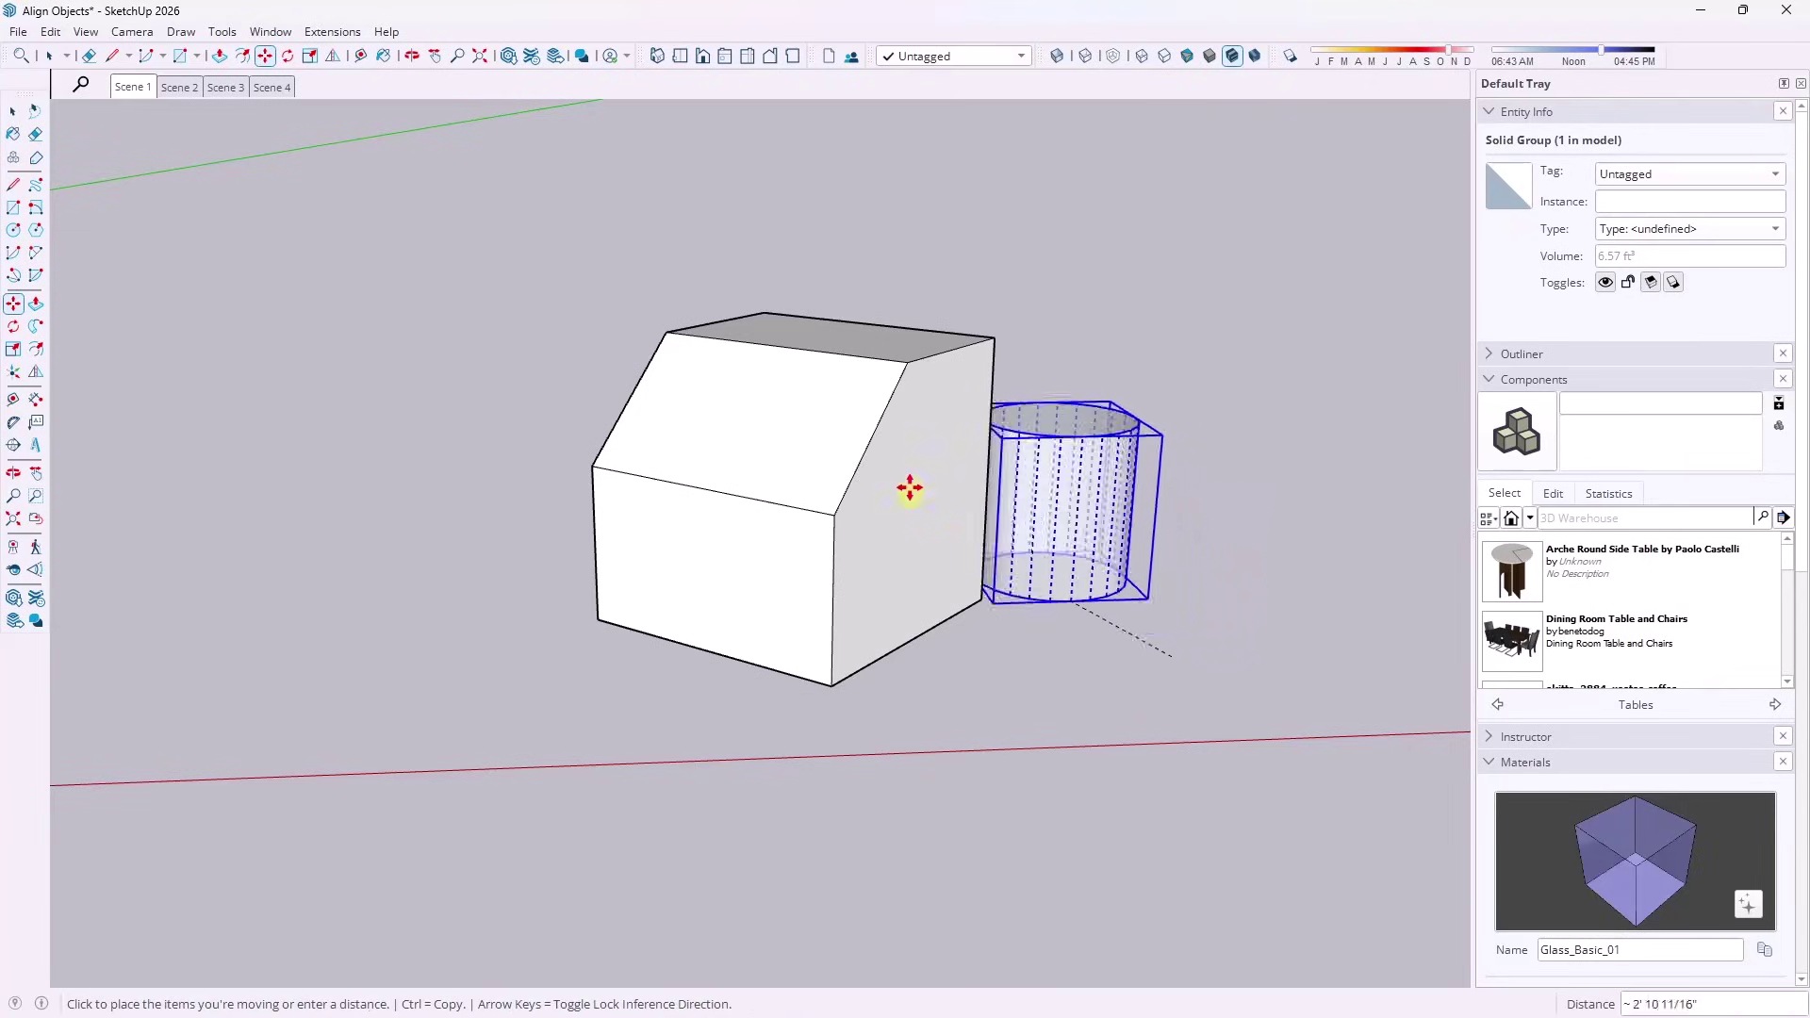
left_click(871, 443)
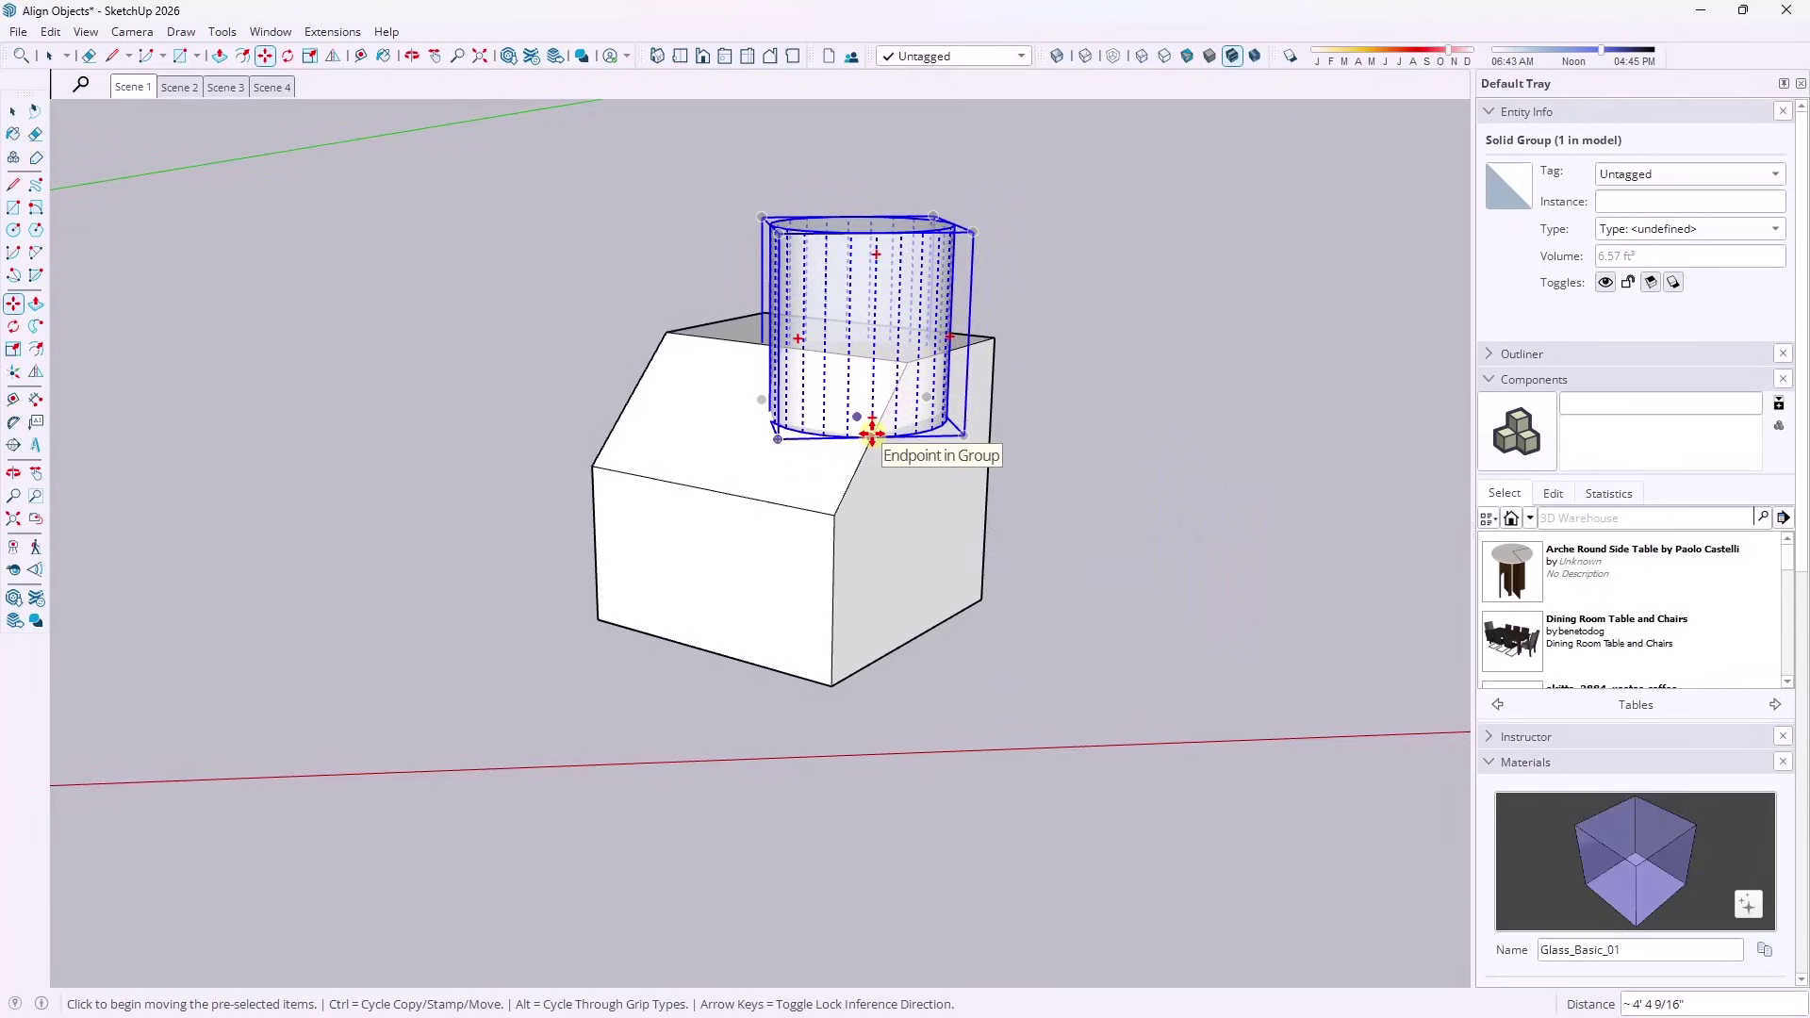
key("q")
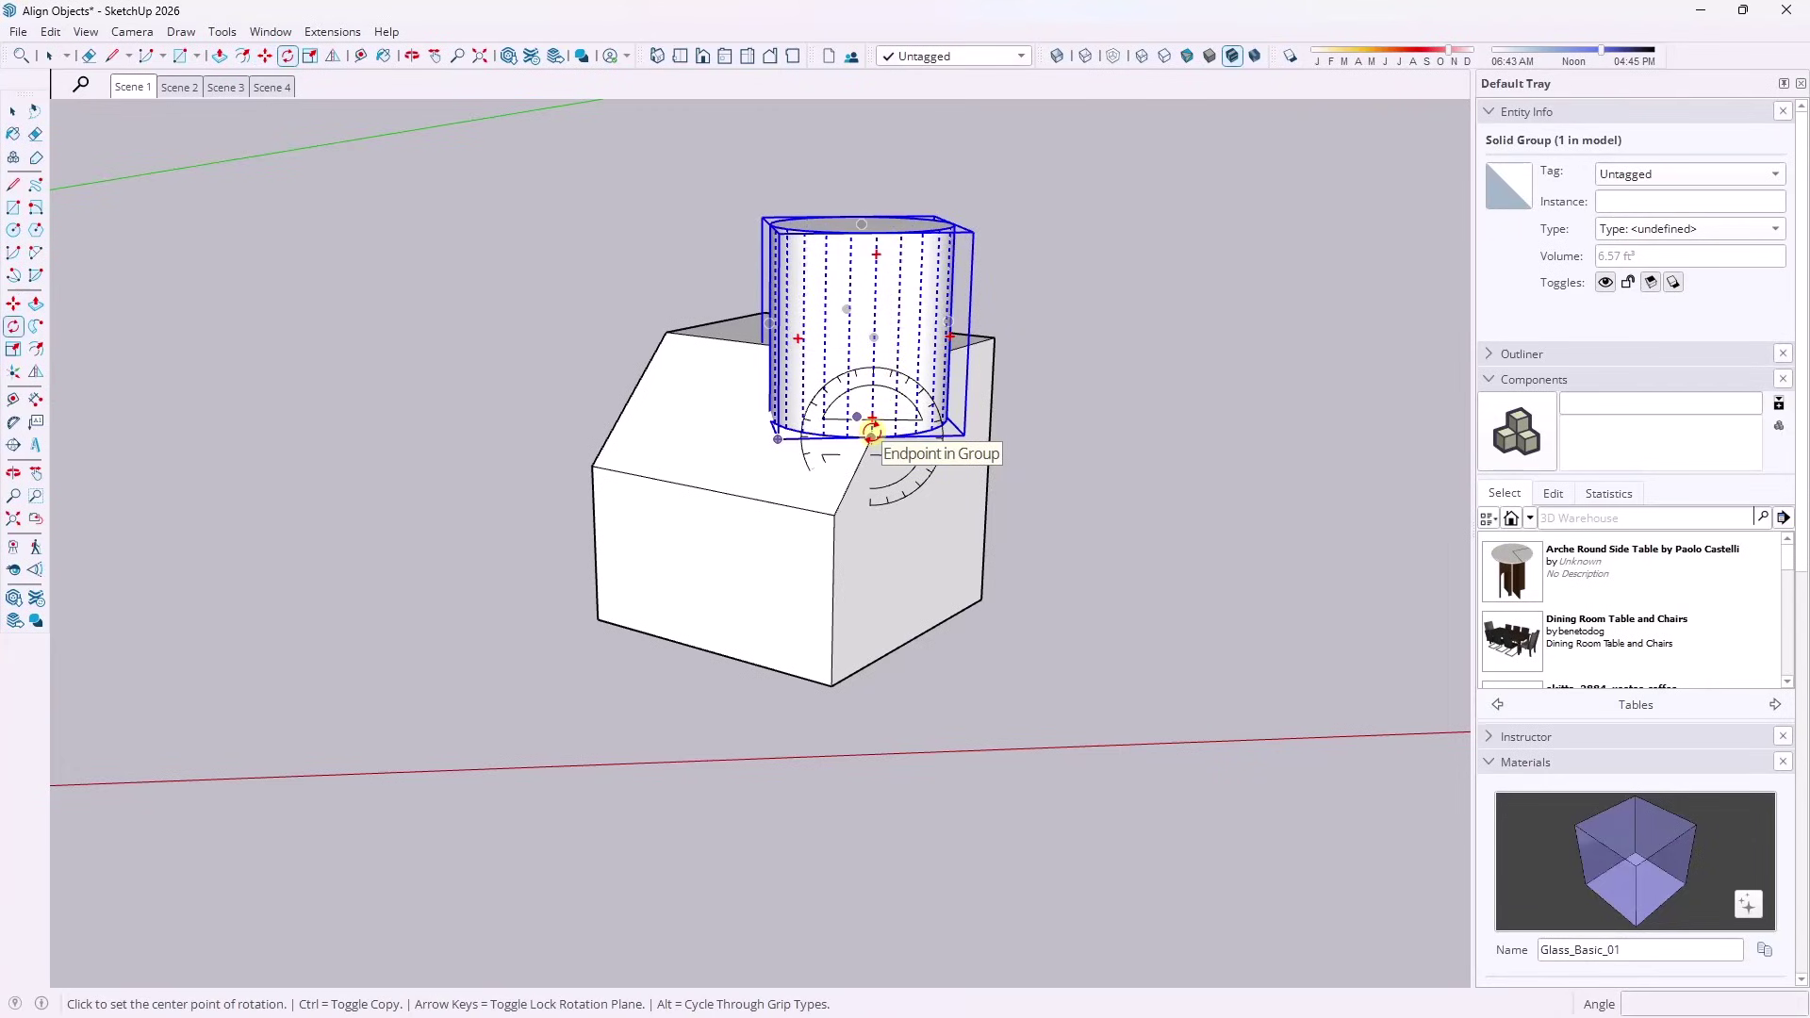
key("Up")
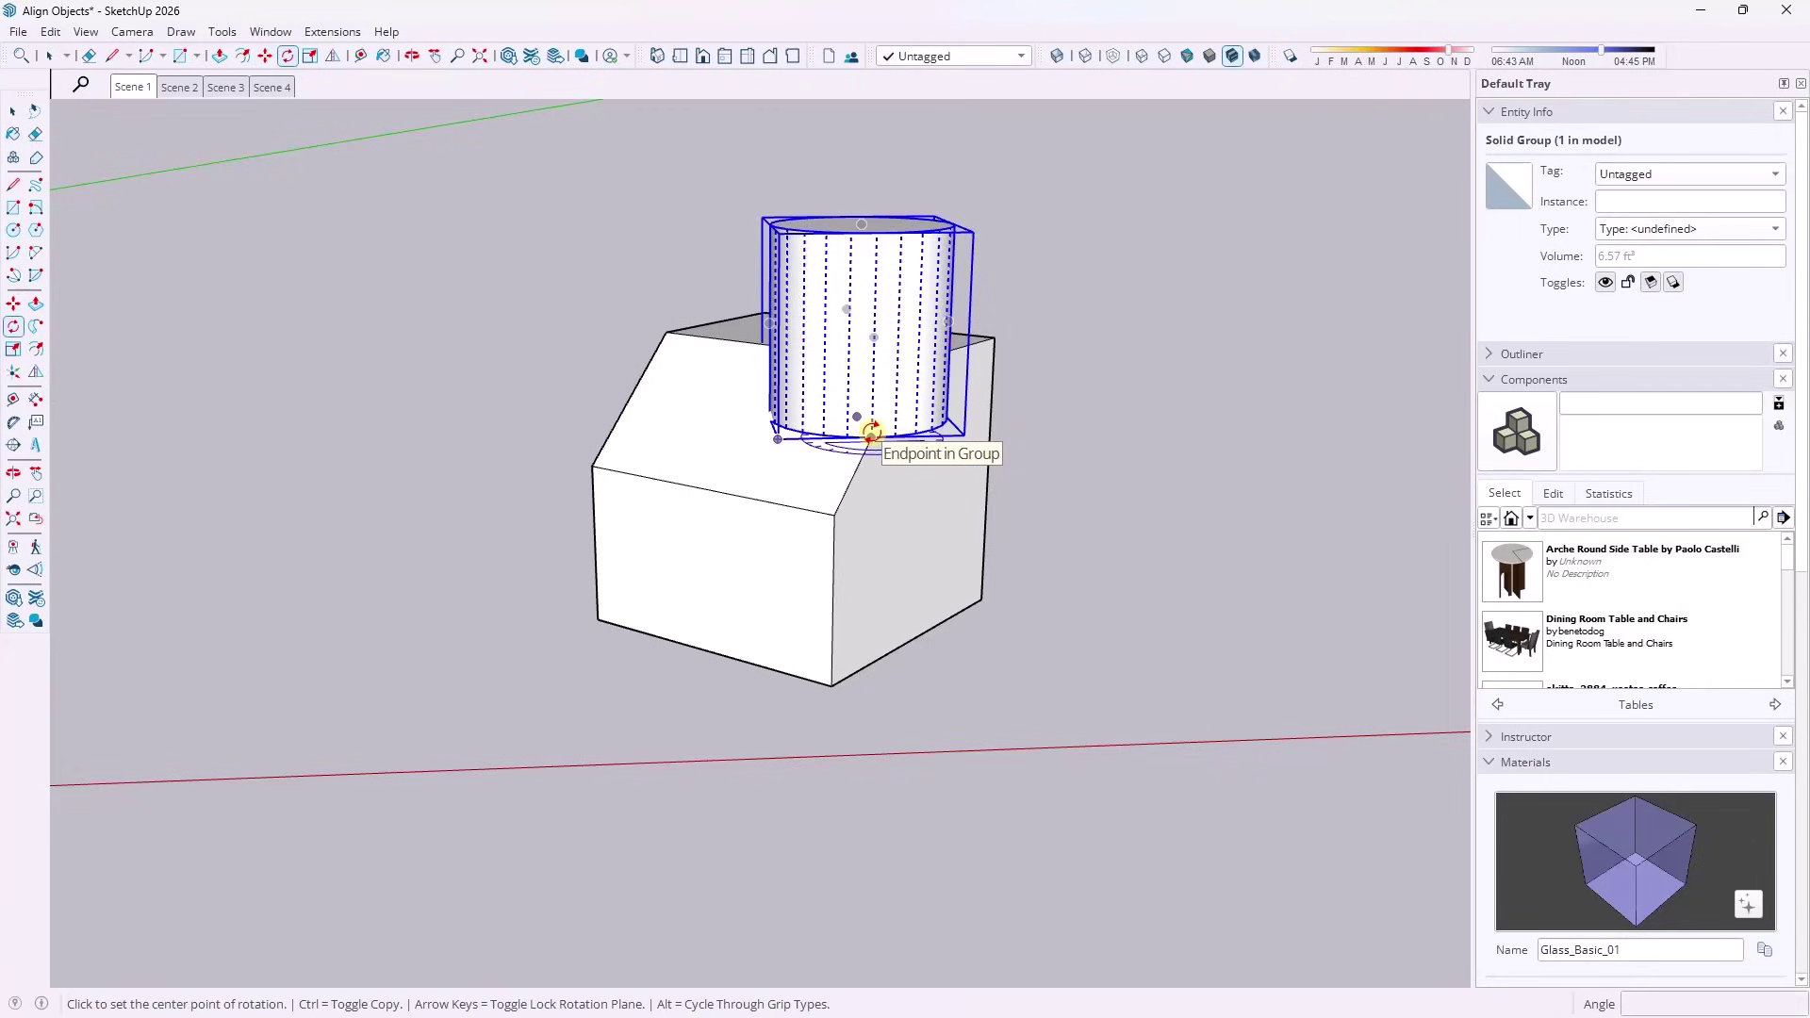
left_click(871, 431)
middle_click_drag(796, 292, 598, 594)
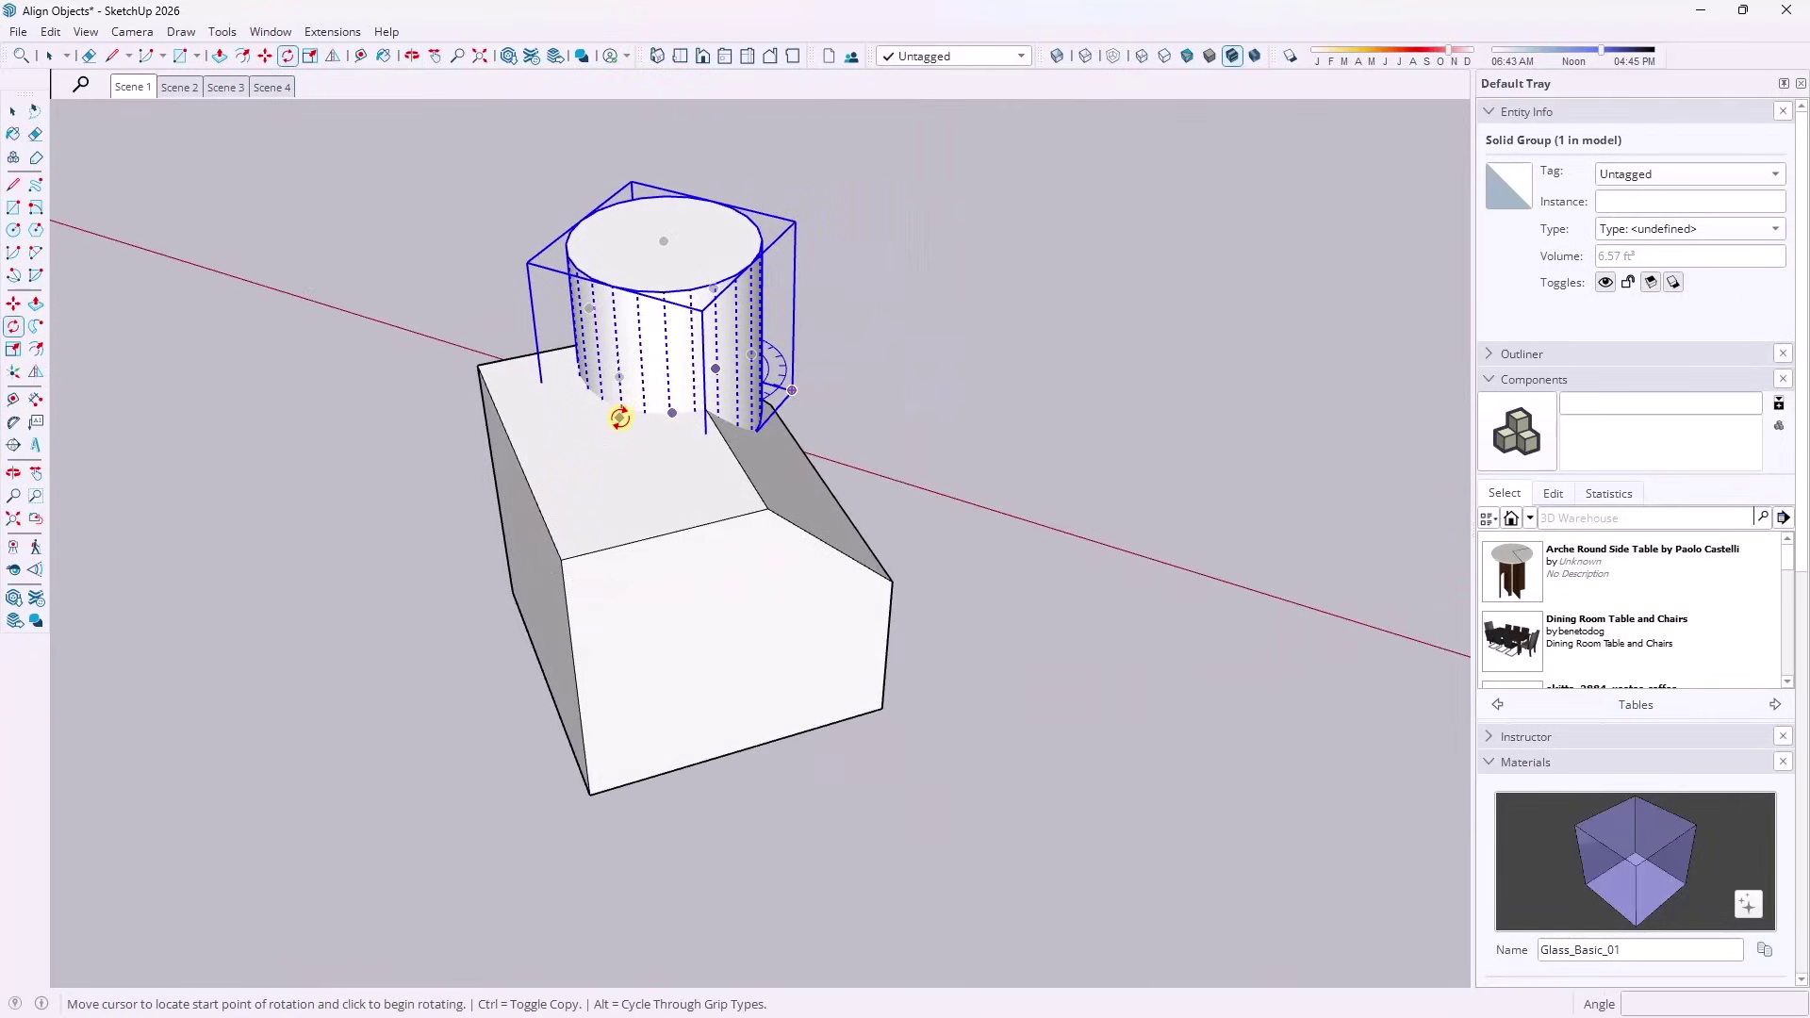
Turn on X-ray and orbit around the box and cylinder, abandoning a first rotation attempt.
key("x")
left_click(625, 461)
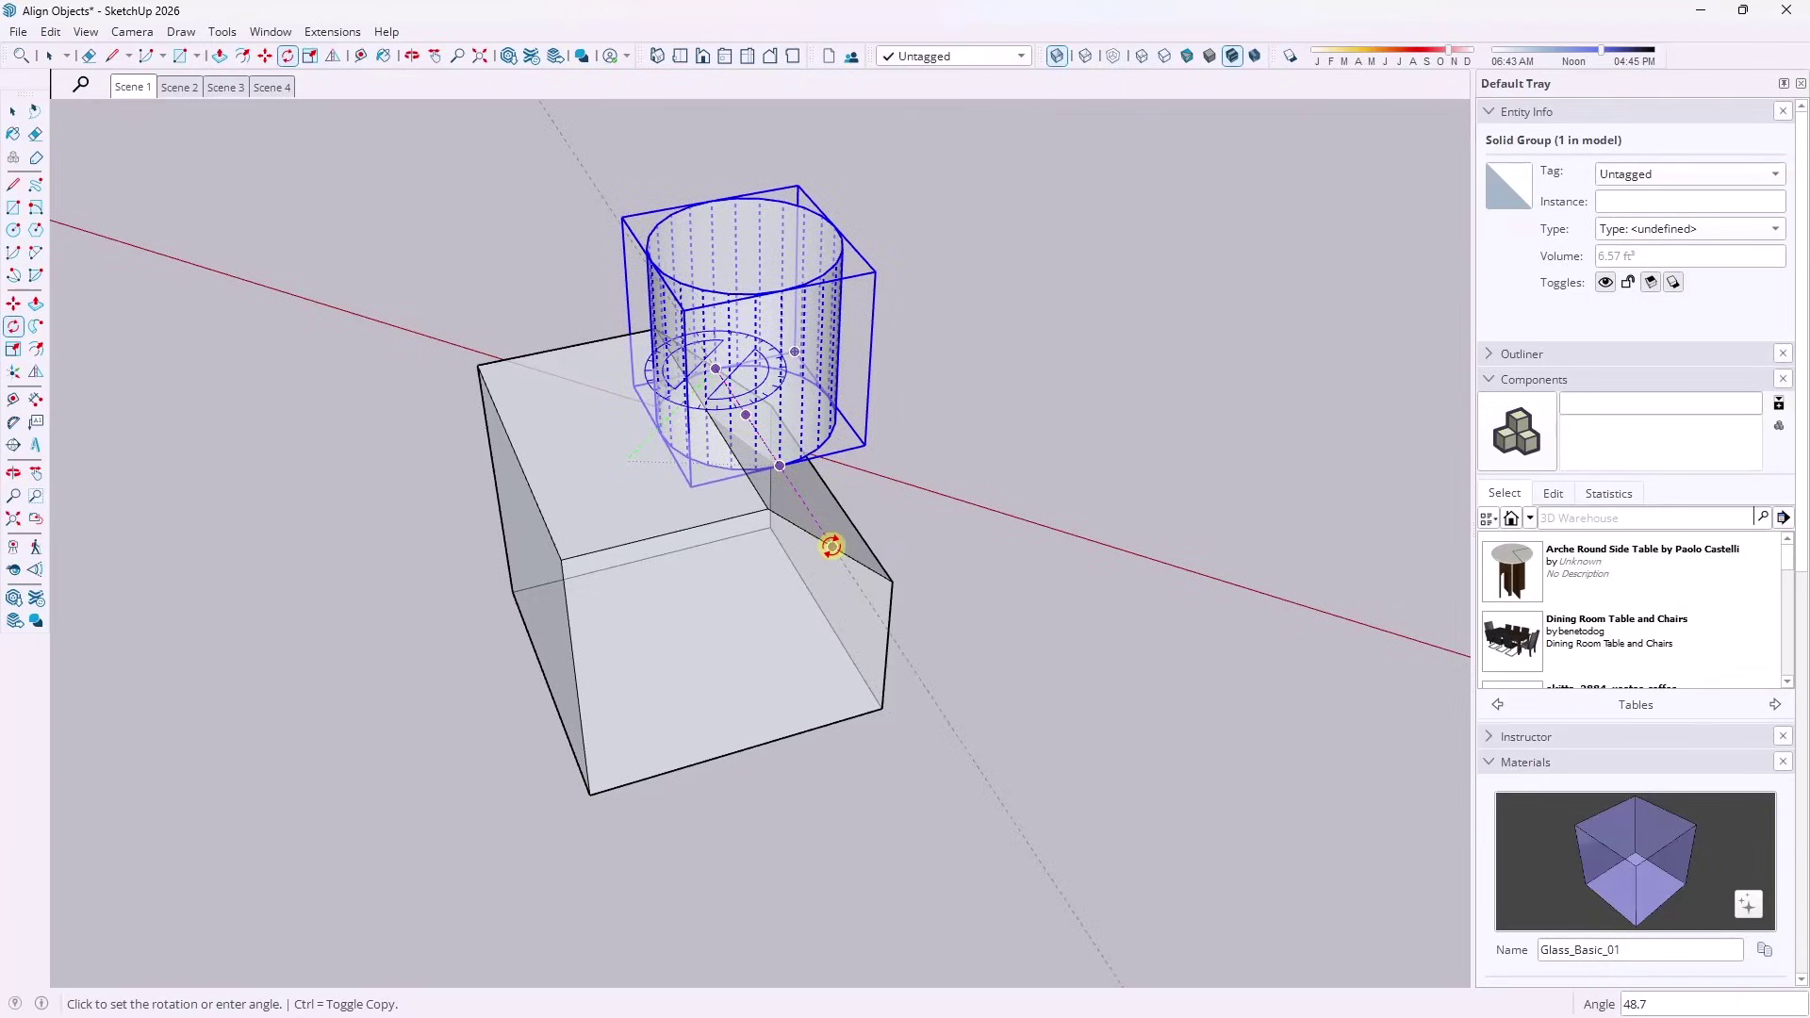
middle_click_drag(829, 523, 760, 355)
scroll(986, 541, "up", 6)
key("x")
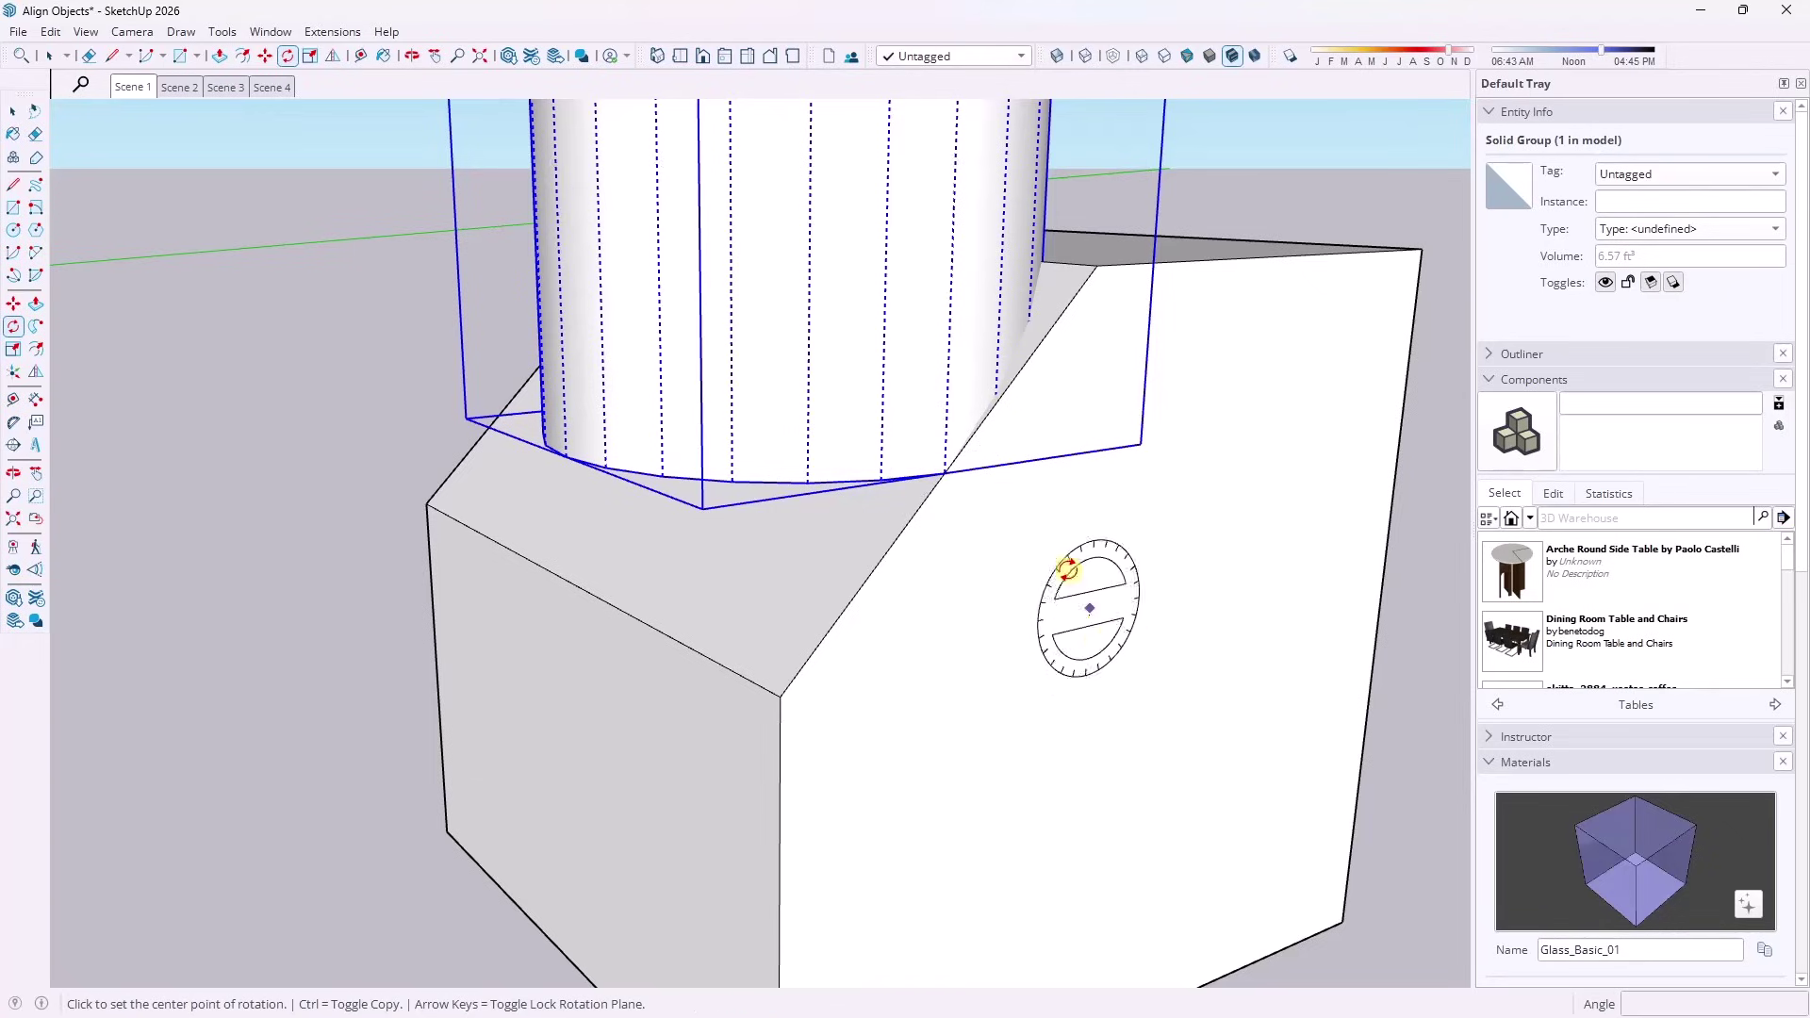
middle_click_drag(981, 565, 1014, 481)
scroll(960, 557, "down", 2)
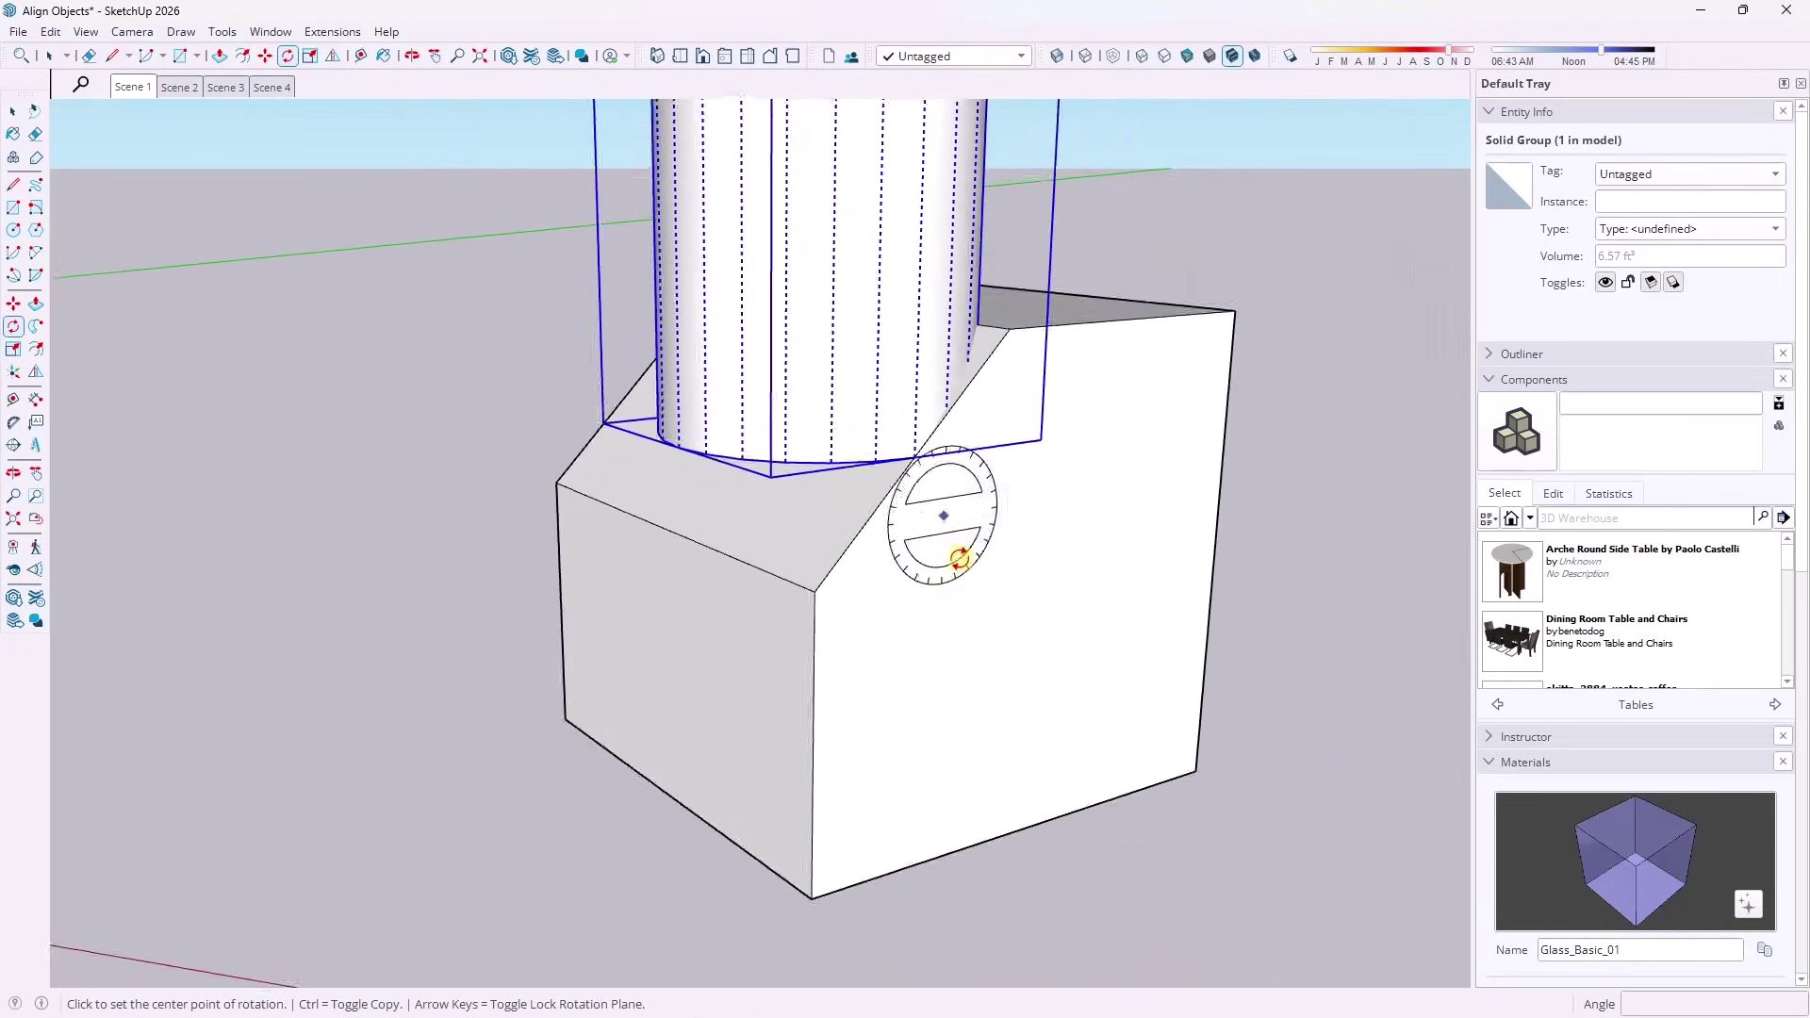
middle_click_drag(959, 557, 1008, 594)
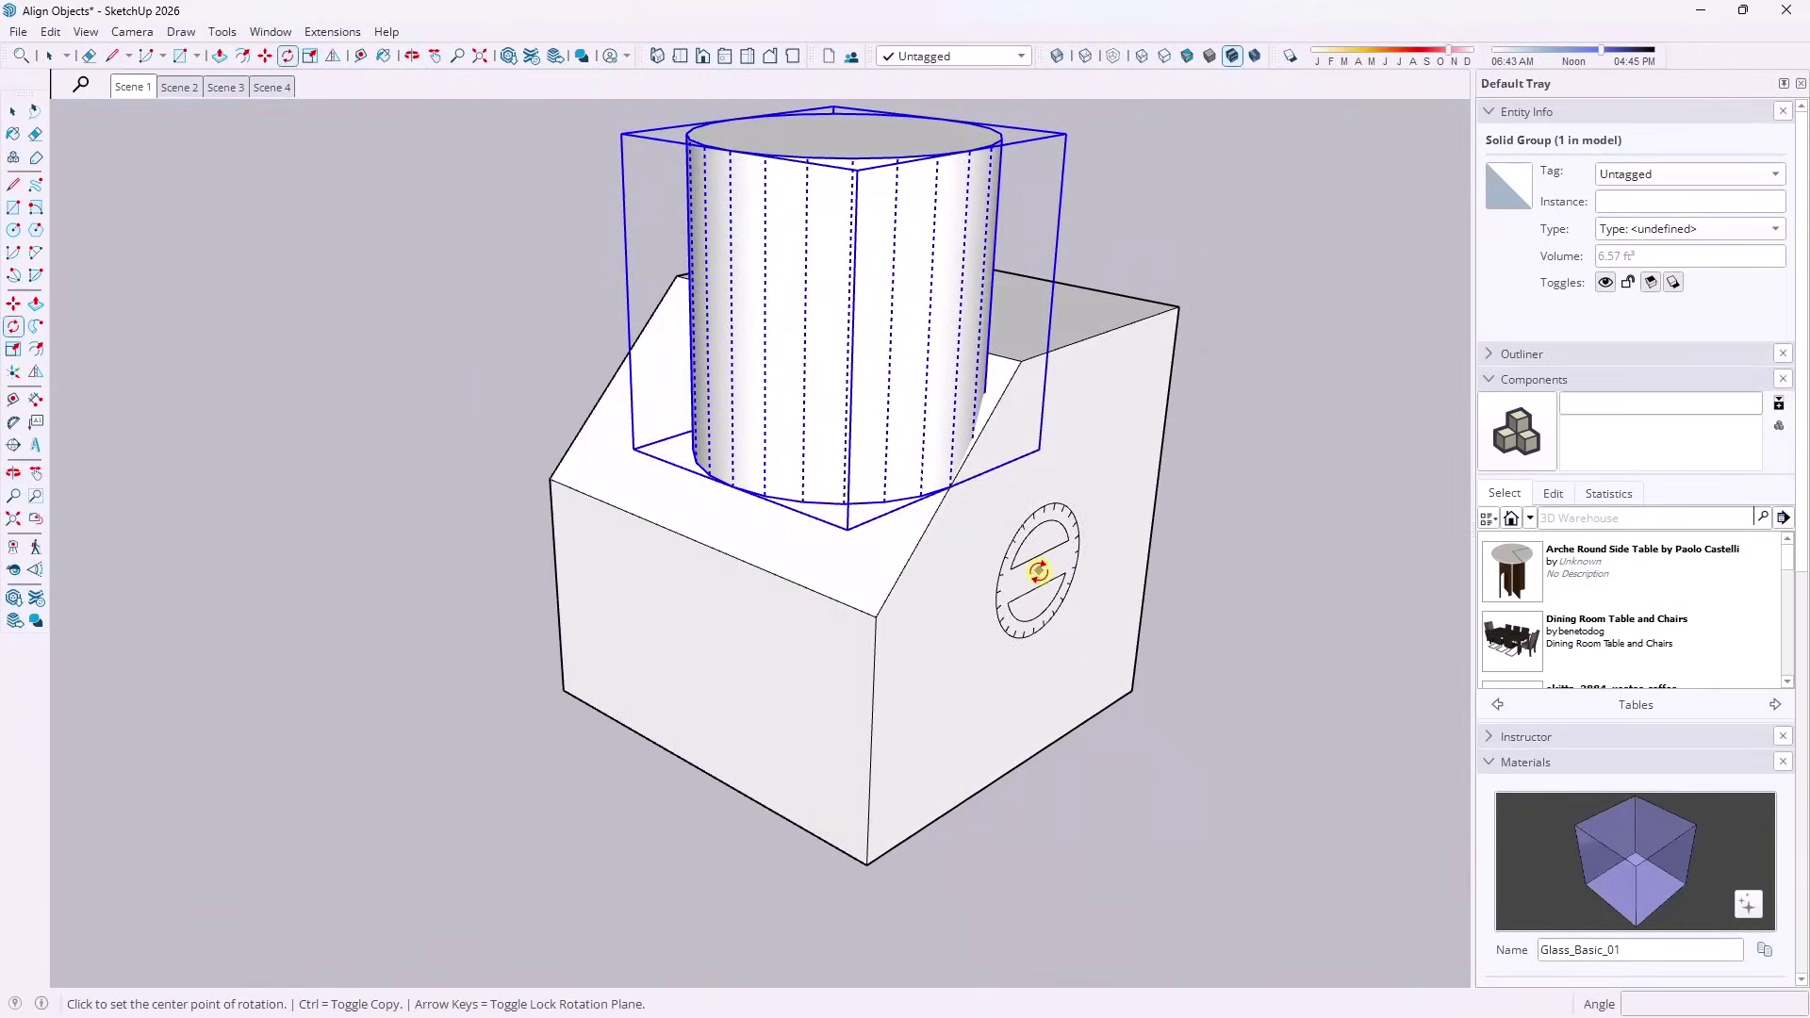
key("space")
scroll(1066, 481, "down", 5)
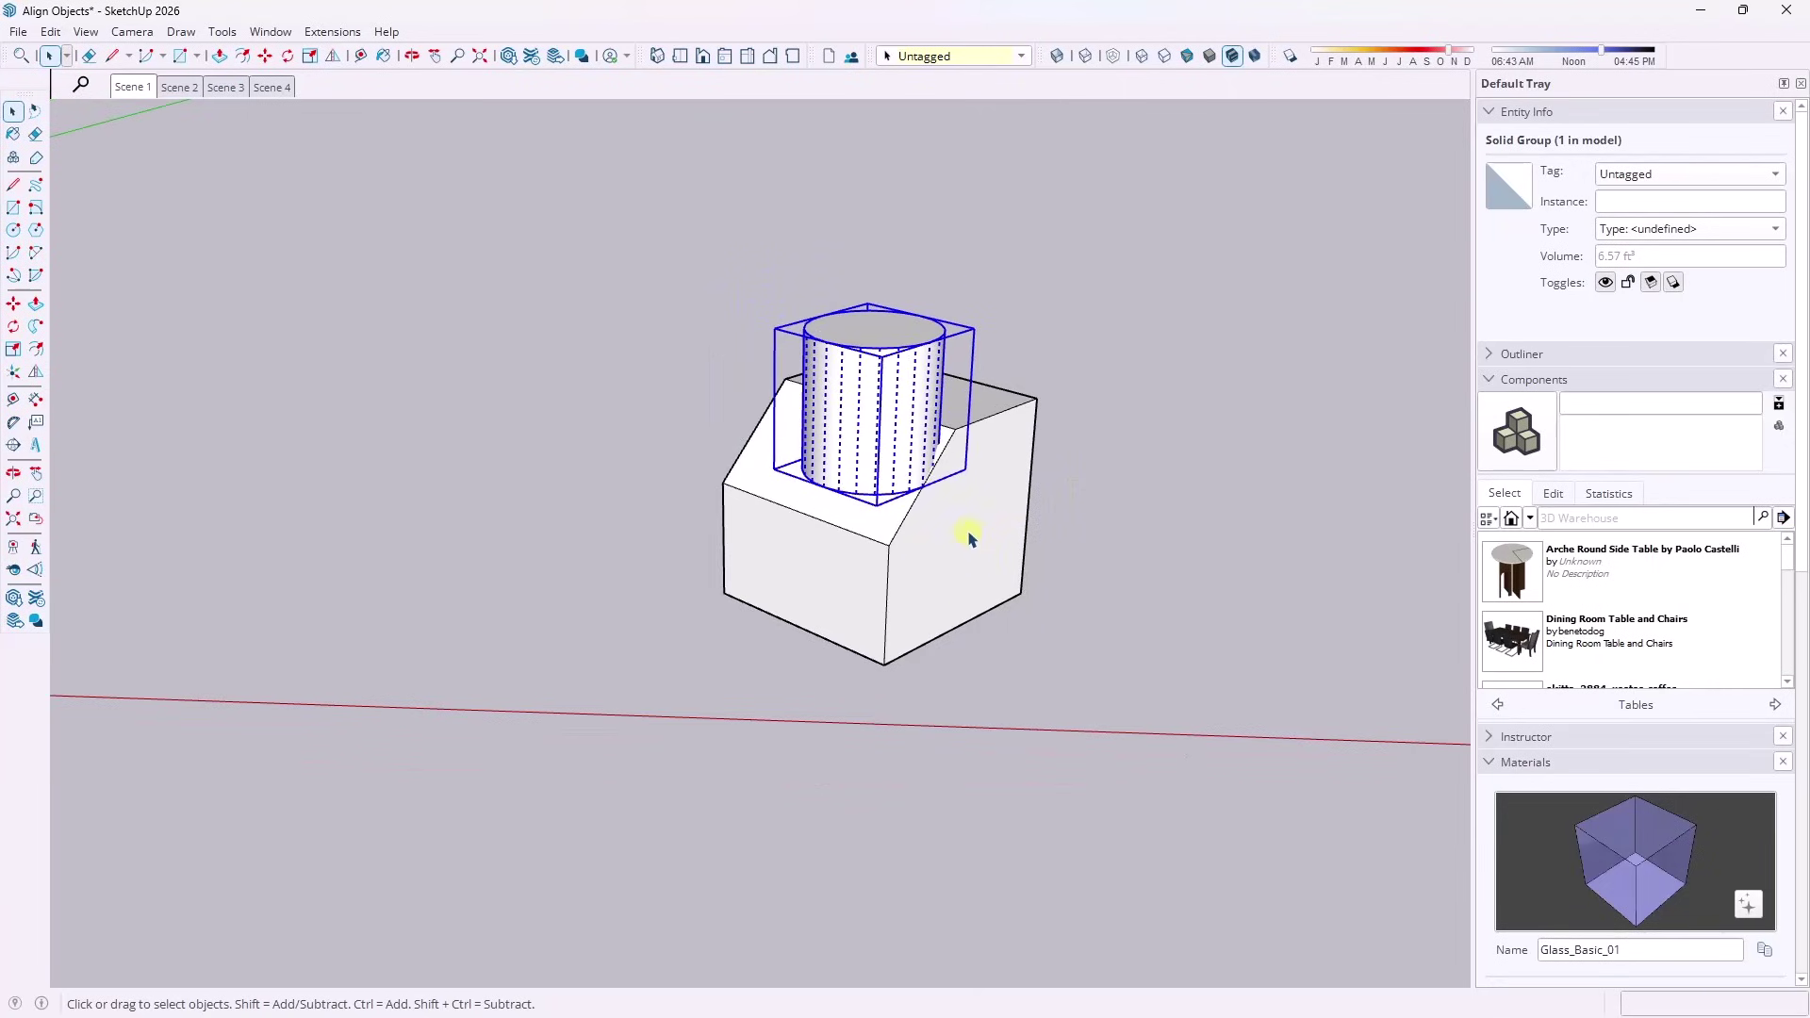
Rotate the cylinder 45° about its base corner, locked to the box's side face.
key("q")
middle_click_drag(962, 518, 939, 439)
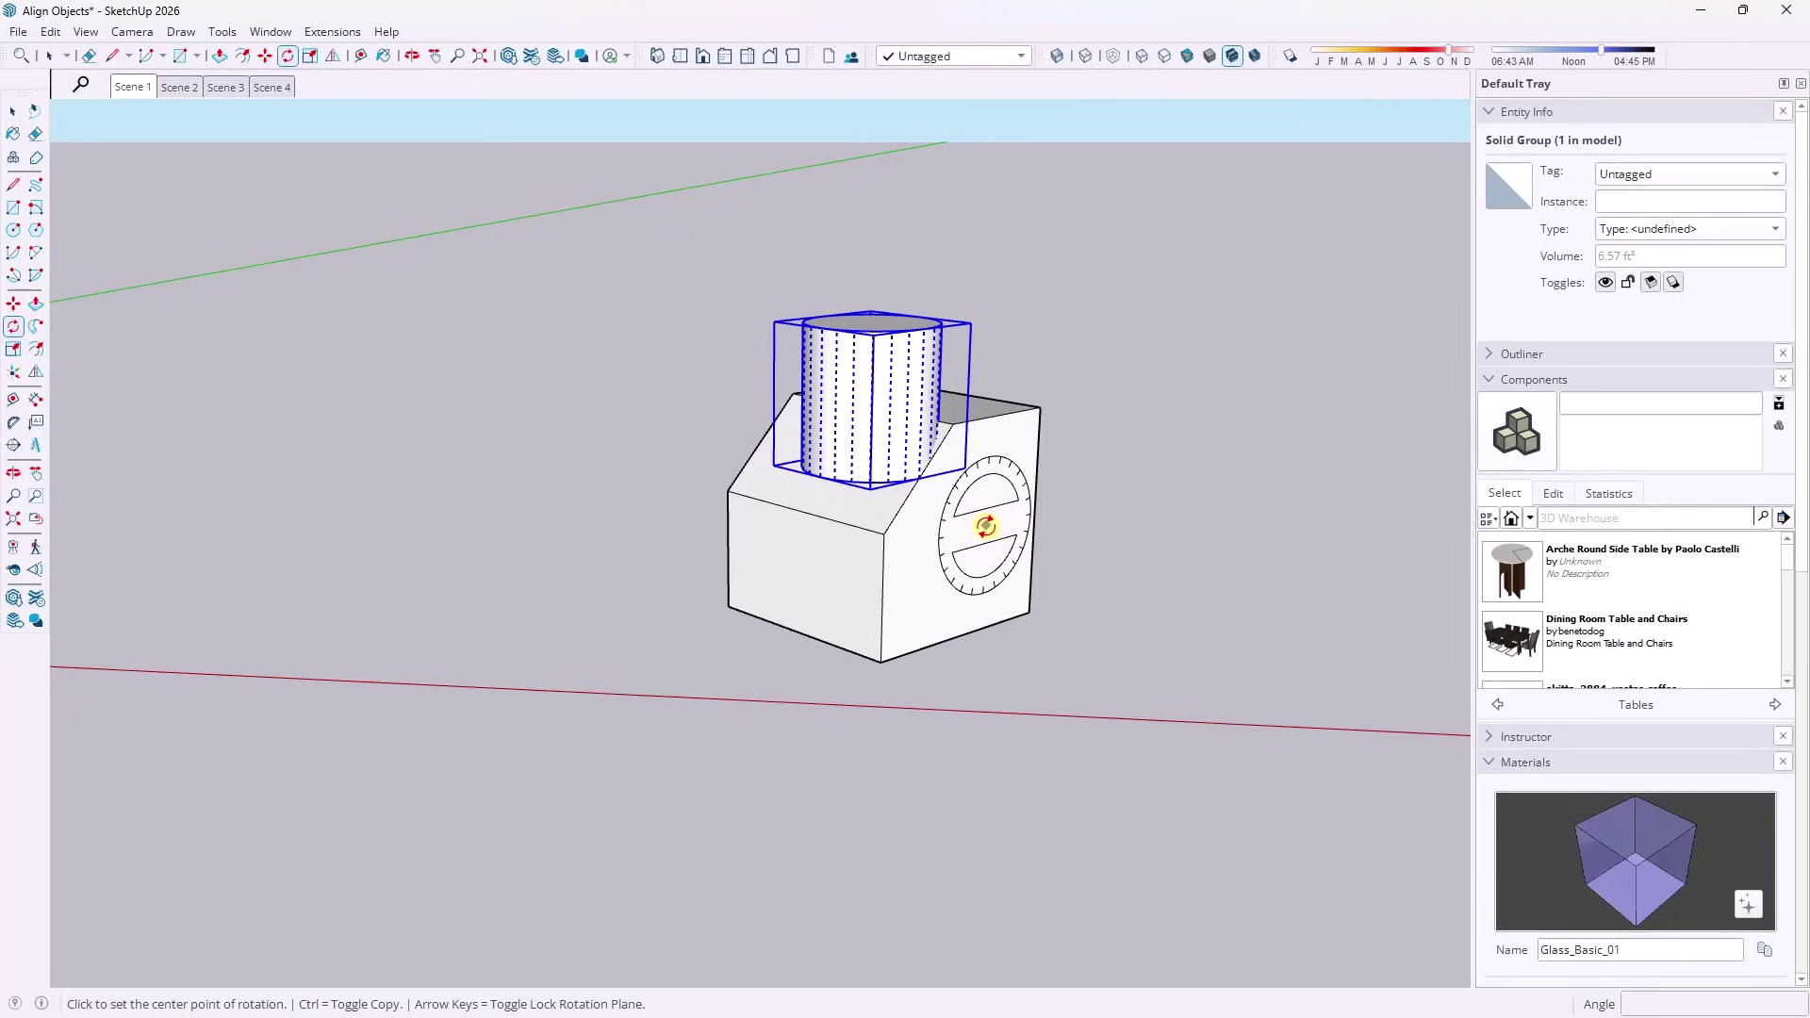
key("Down")
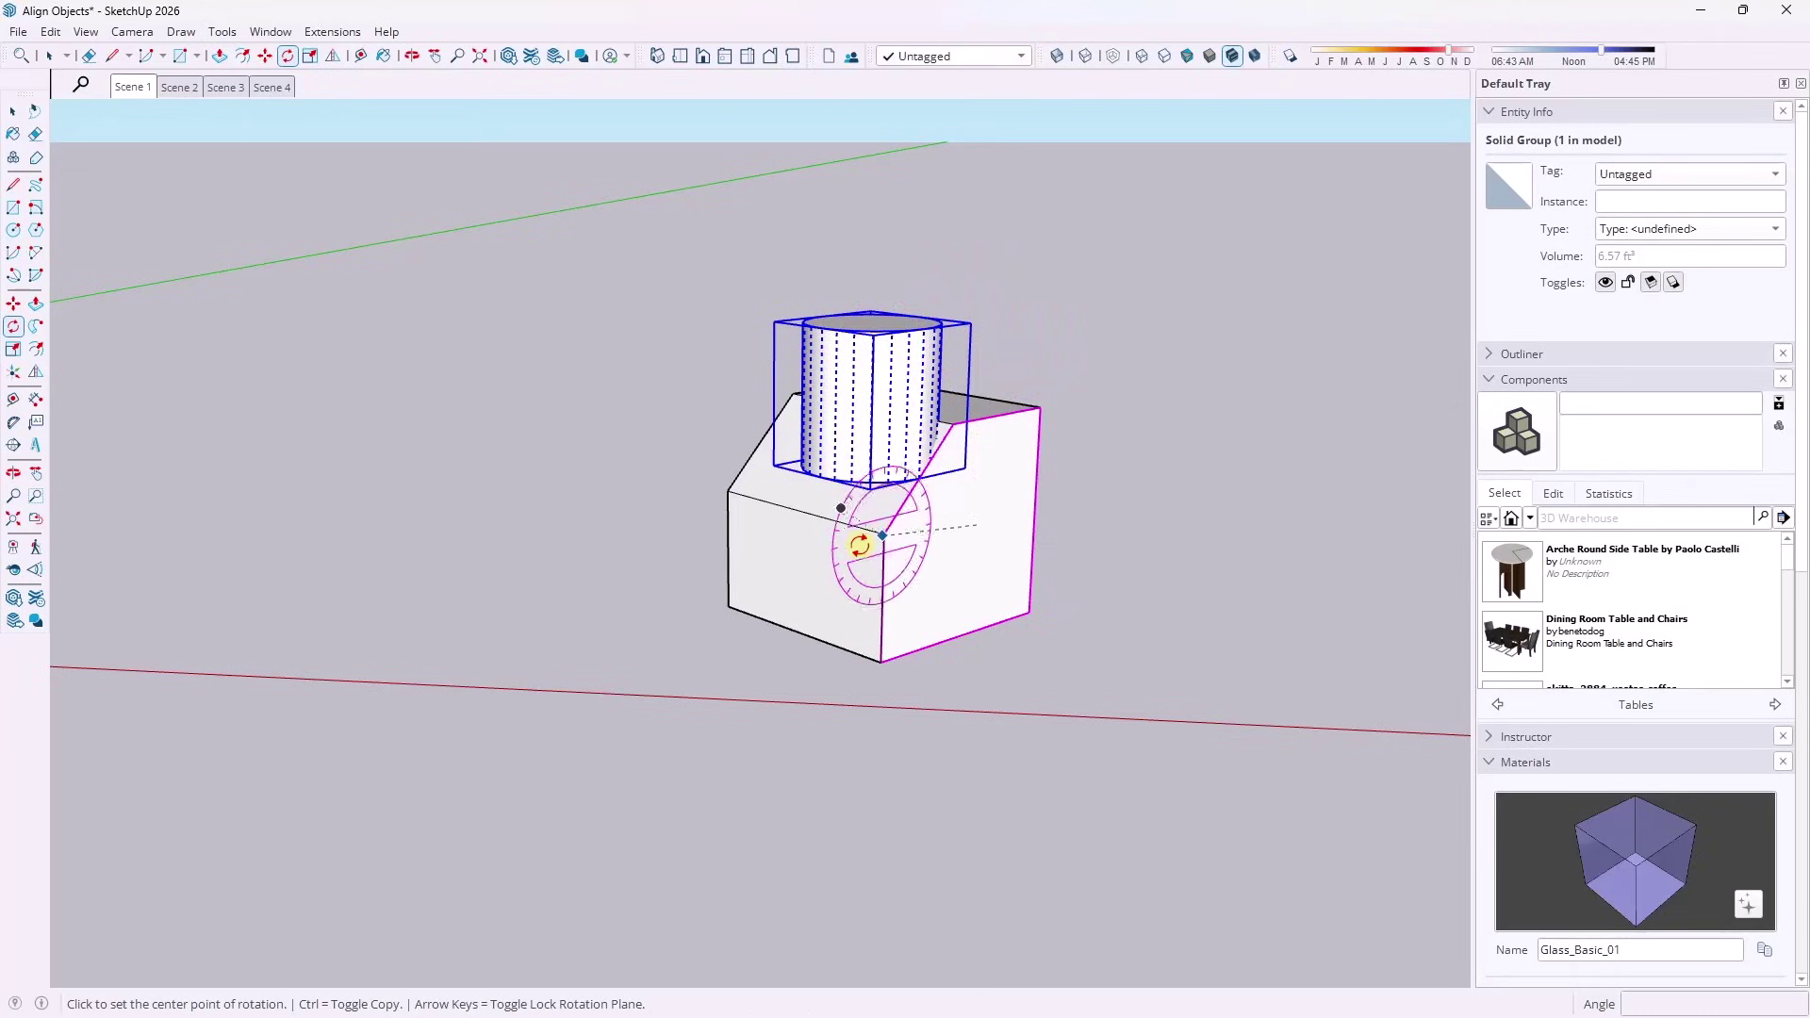
scroll(830, 472, "up", 3)
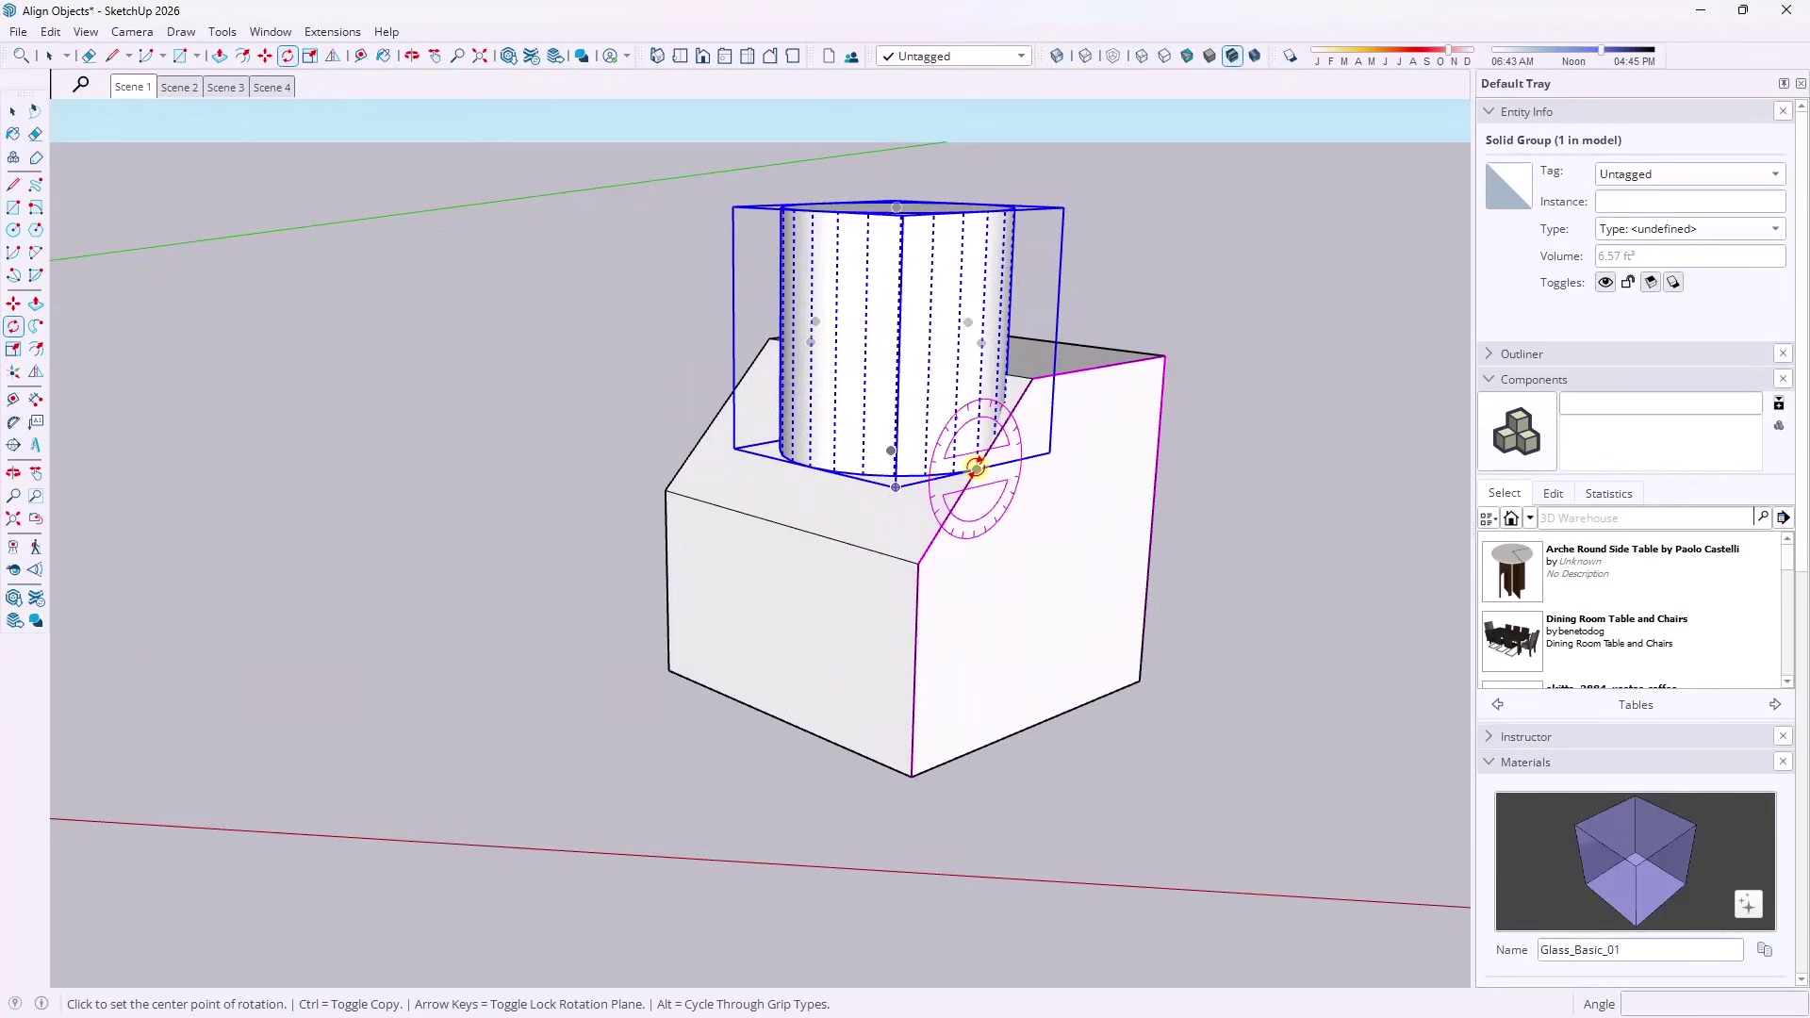
left_click(976, 467)
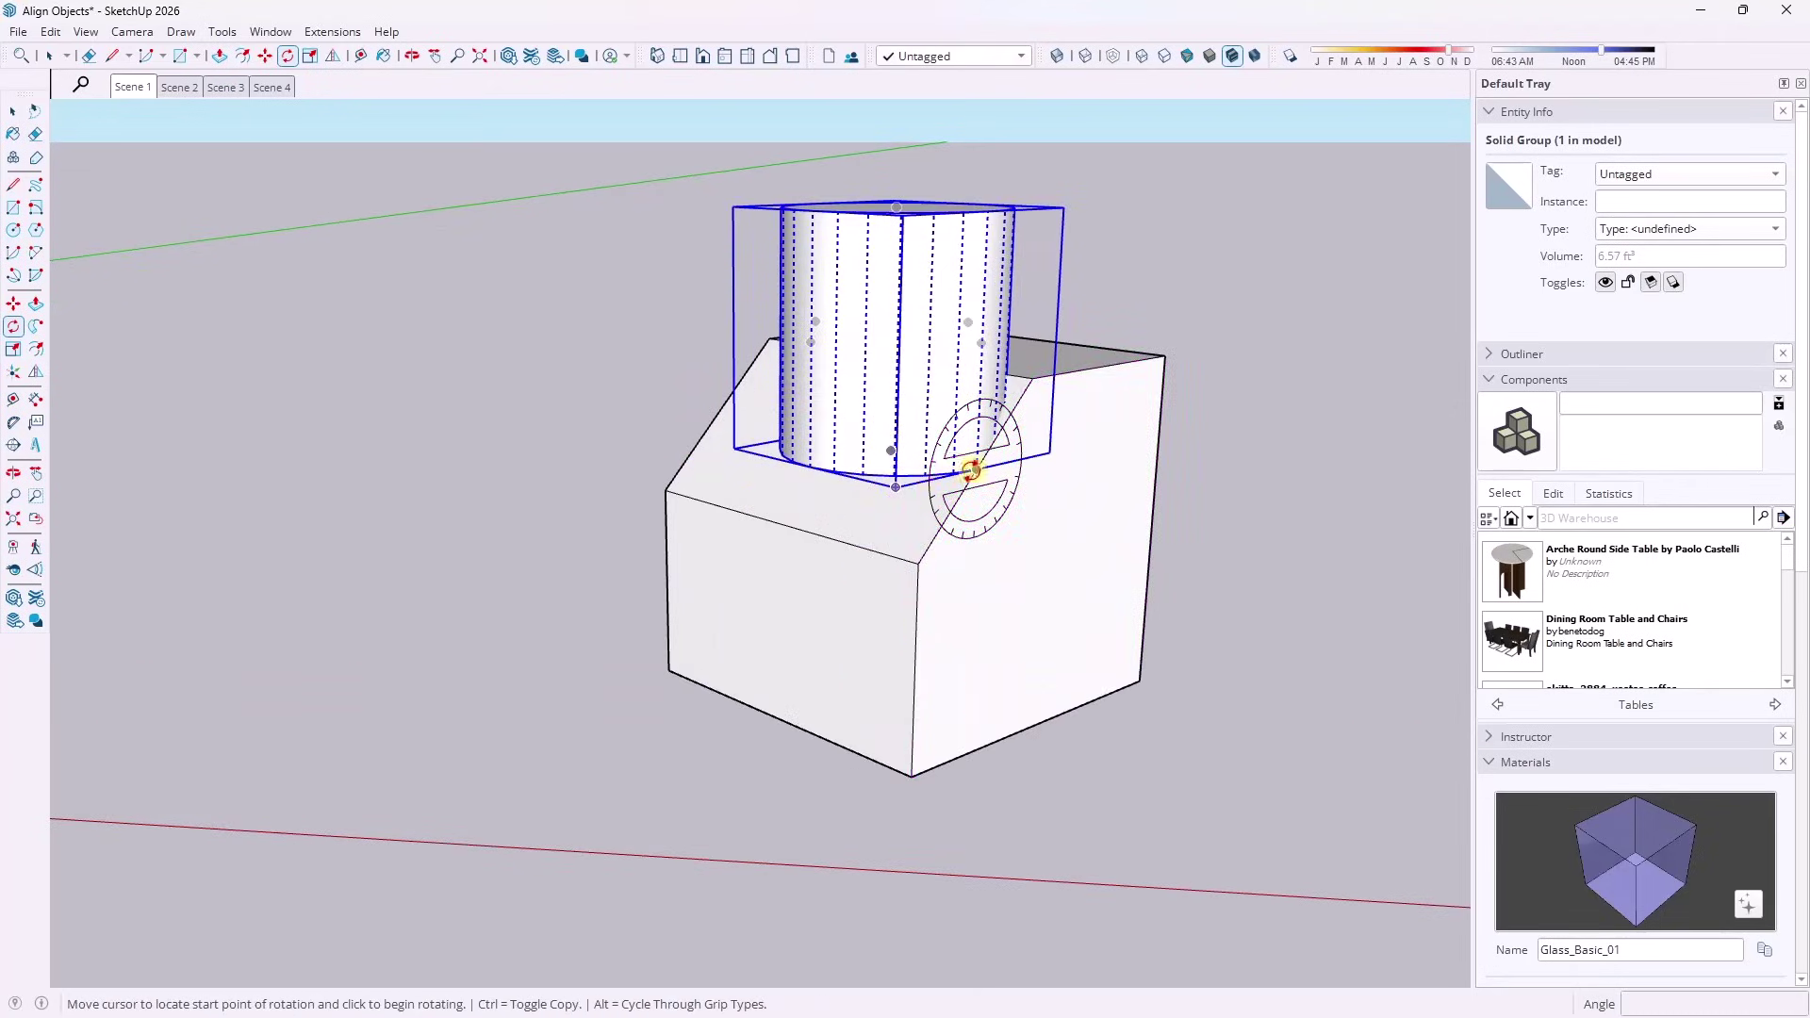
left_click(894, 489)
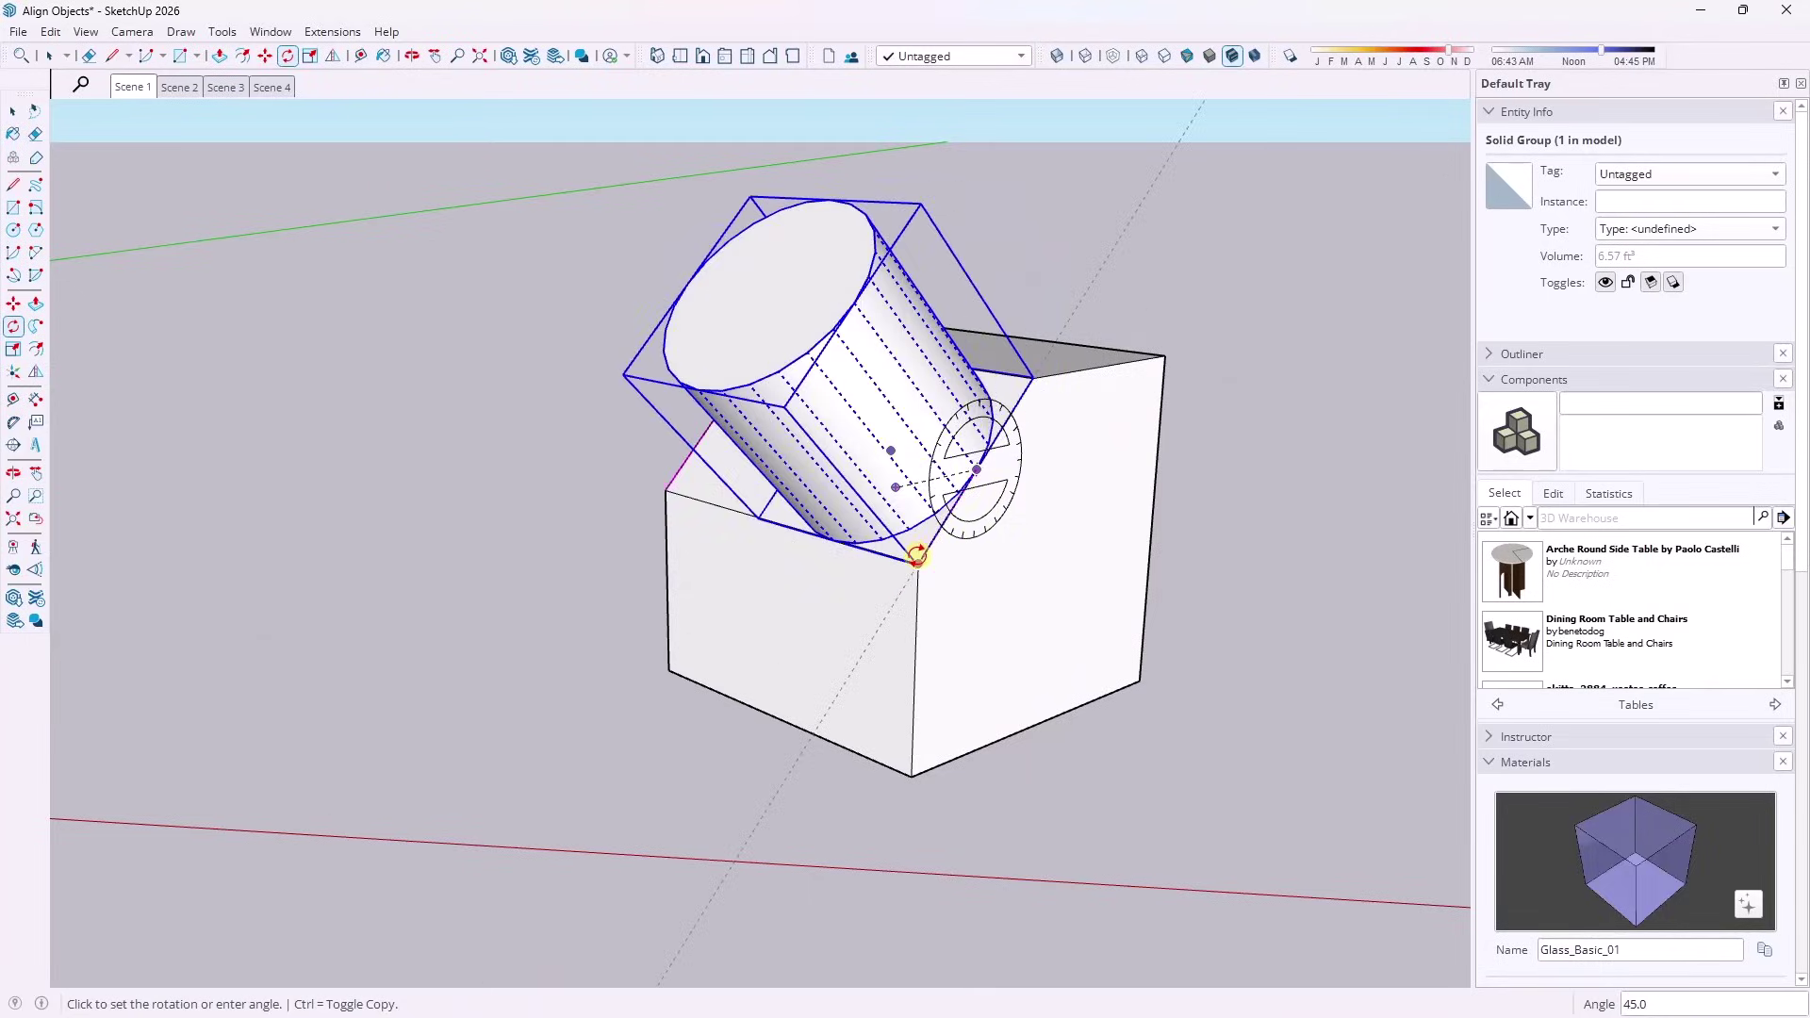
left_click(918, 557)
middle_click_drag(829, 563, 877, 537)
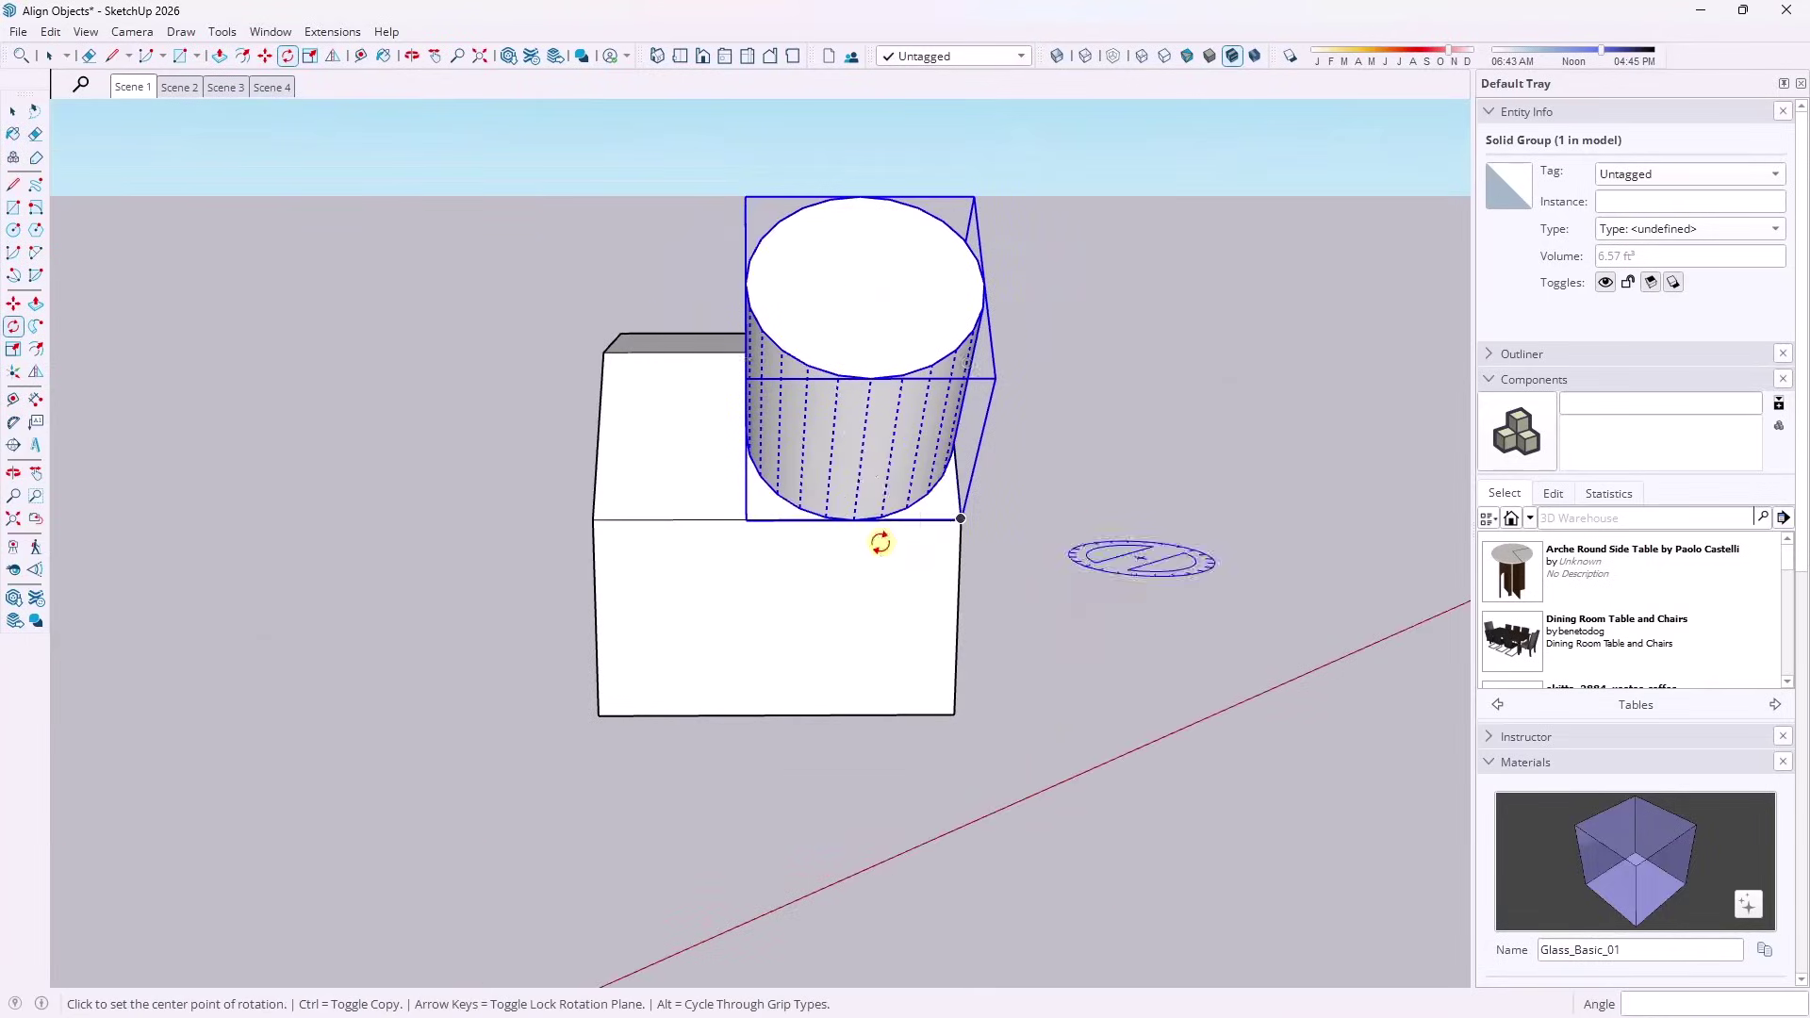
Nudge the tilted cylinder with Move so it sits flush on the sloped roof face.
key("m")
left_click(852, 521)
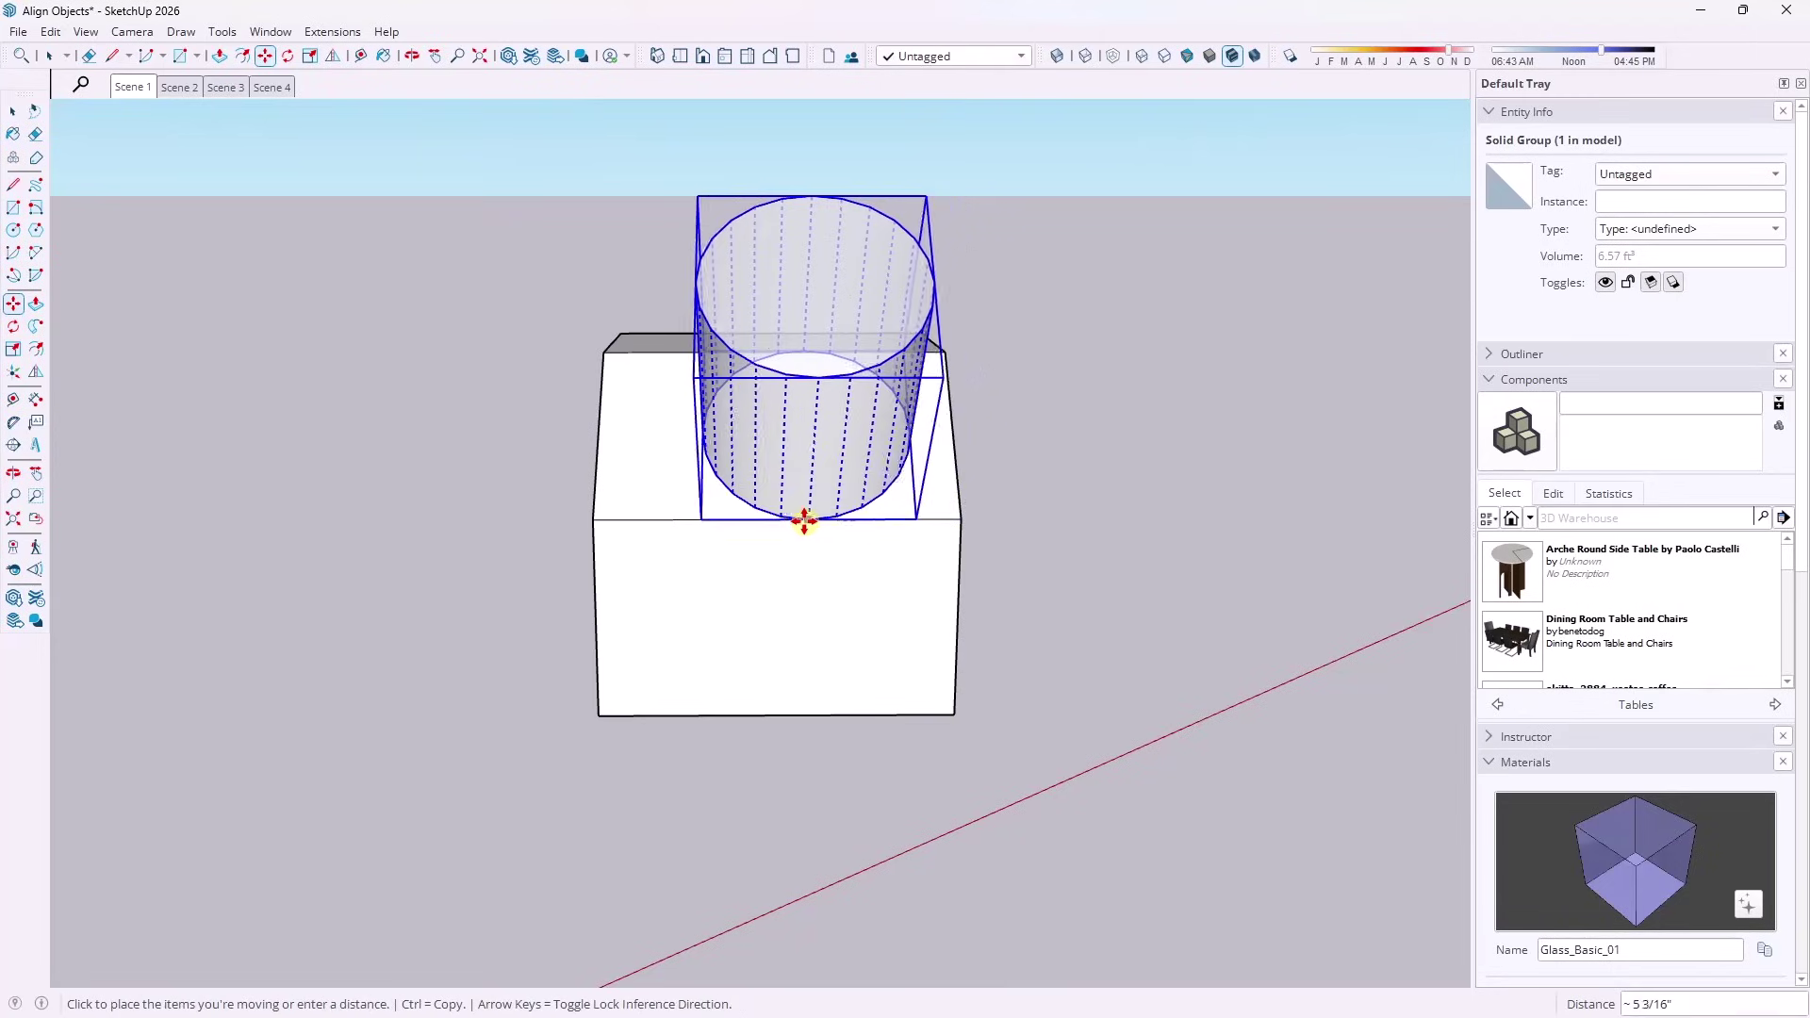
left_click(779, 521)
mouse_move(778, 521)
middle_mouse_down()
mouse_move(925, 525)
mouse_move(513, 509)
mouse_move(1059, 538)
mouse_move(963, 555)
mouse_move(1059, 500)
mouse_move(598, 477)
mouse_move(791, 520)
middle_mouse_up()
key("q")
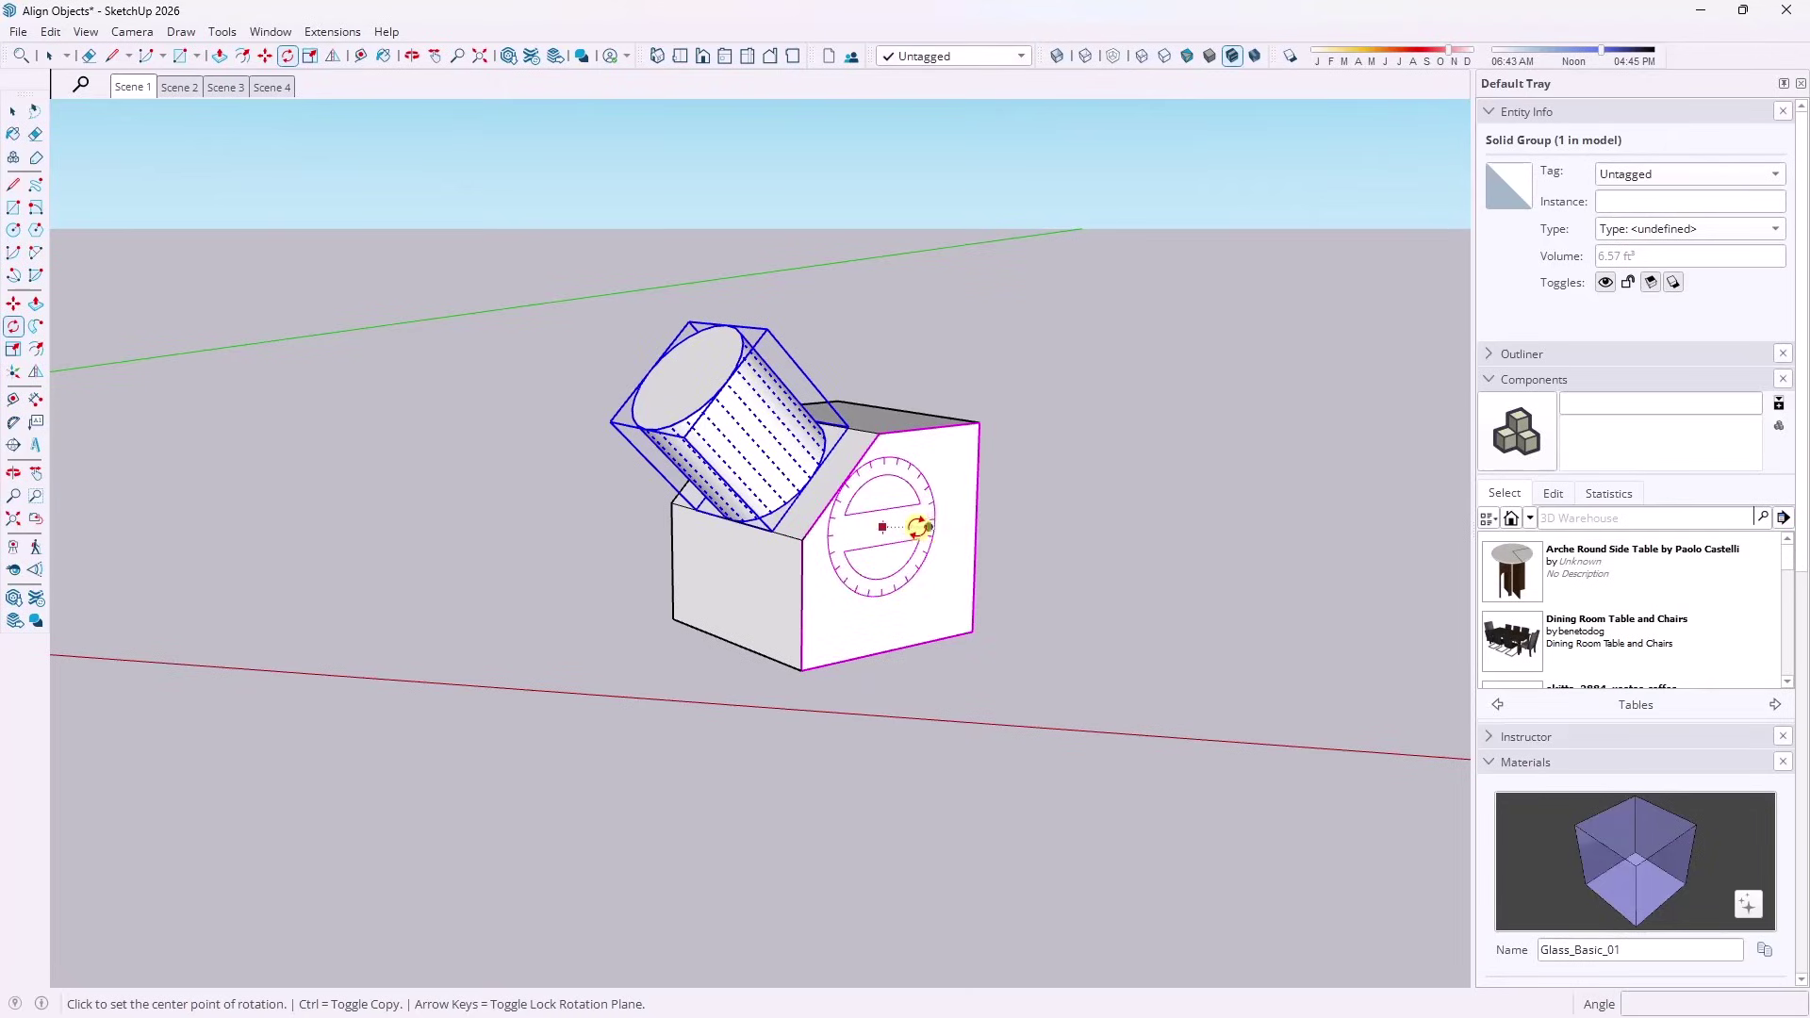
key("space")
middle_click_drag(881, 516, 684, 528)
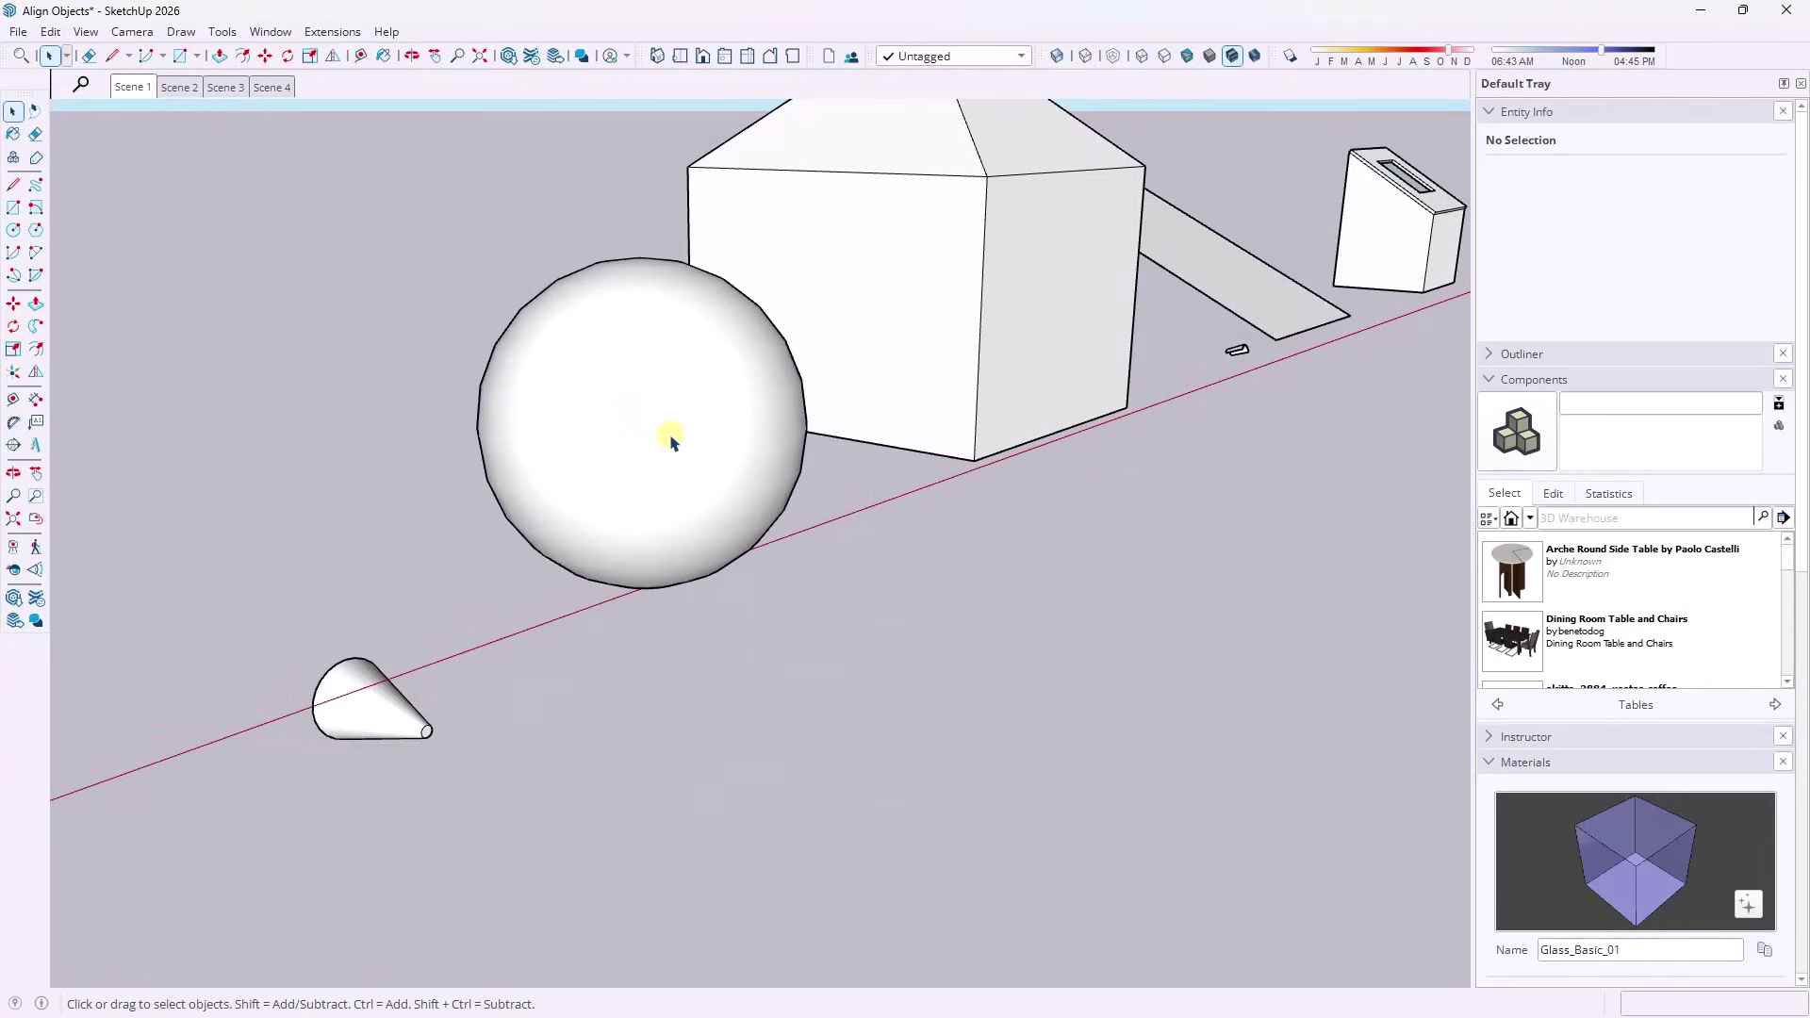
Orbit to the cone beside the sphere and window-select the whole cone.
scroll(746, 469, "down", 2)
scroll(522, 644, "up", 2)
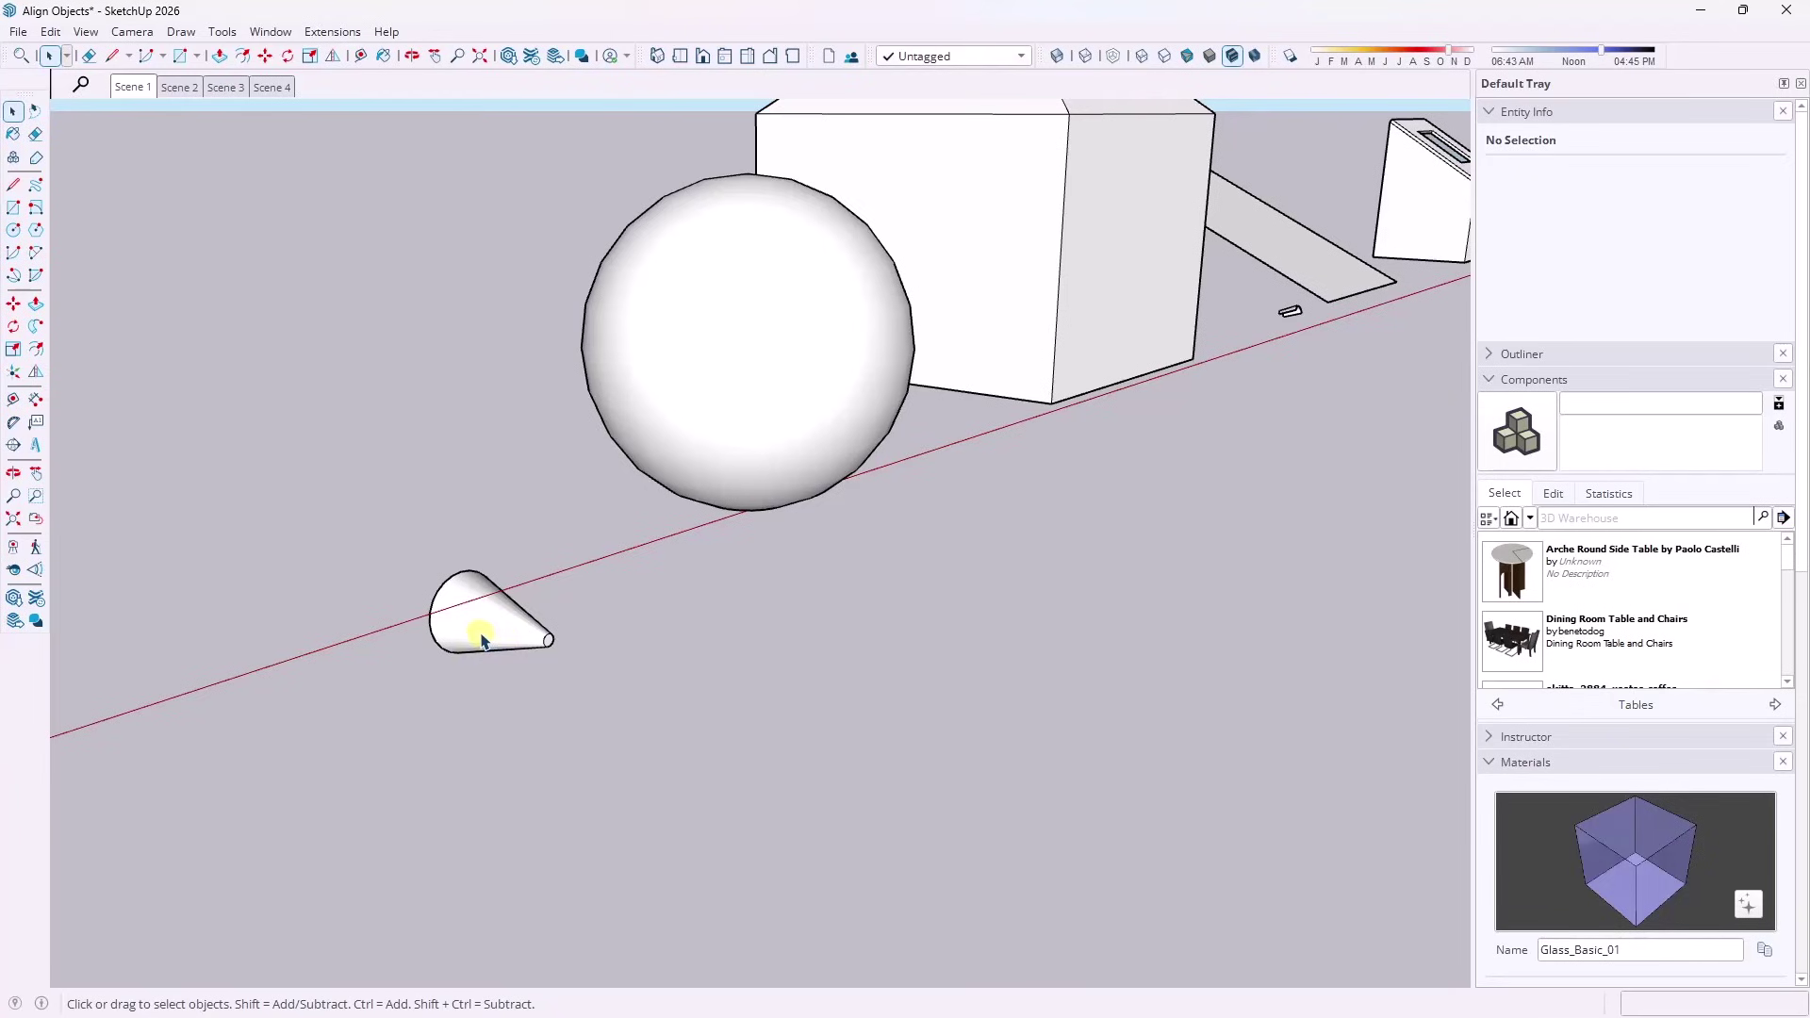
left_click(474, 635)
middle_click_drag(485, 618, 1264, 565)
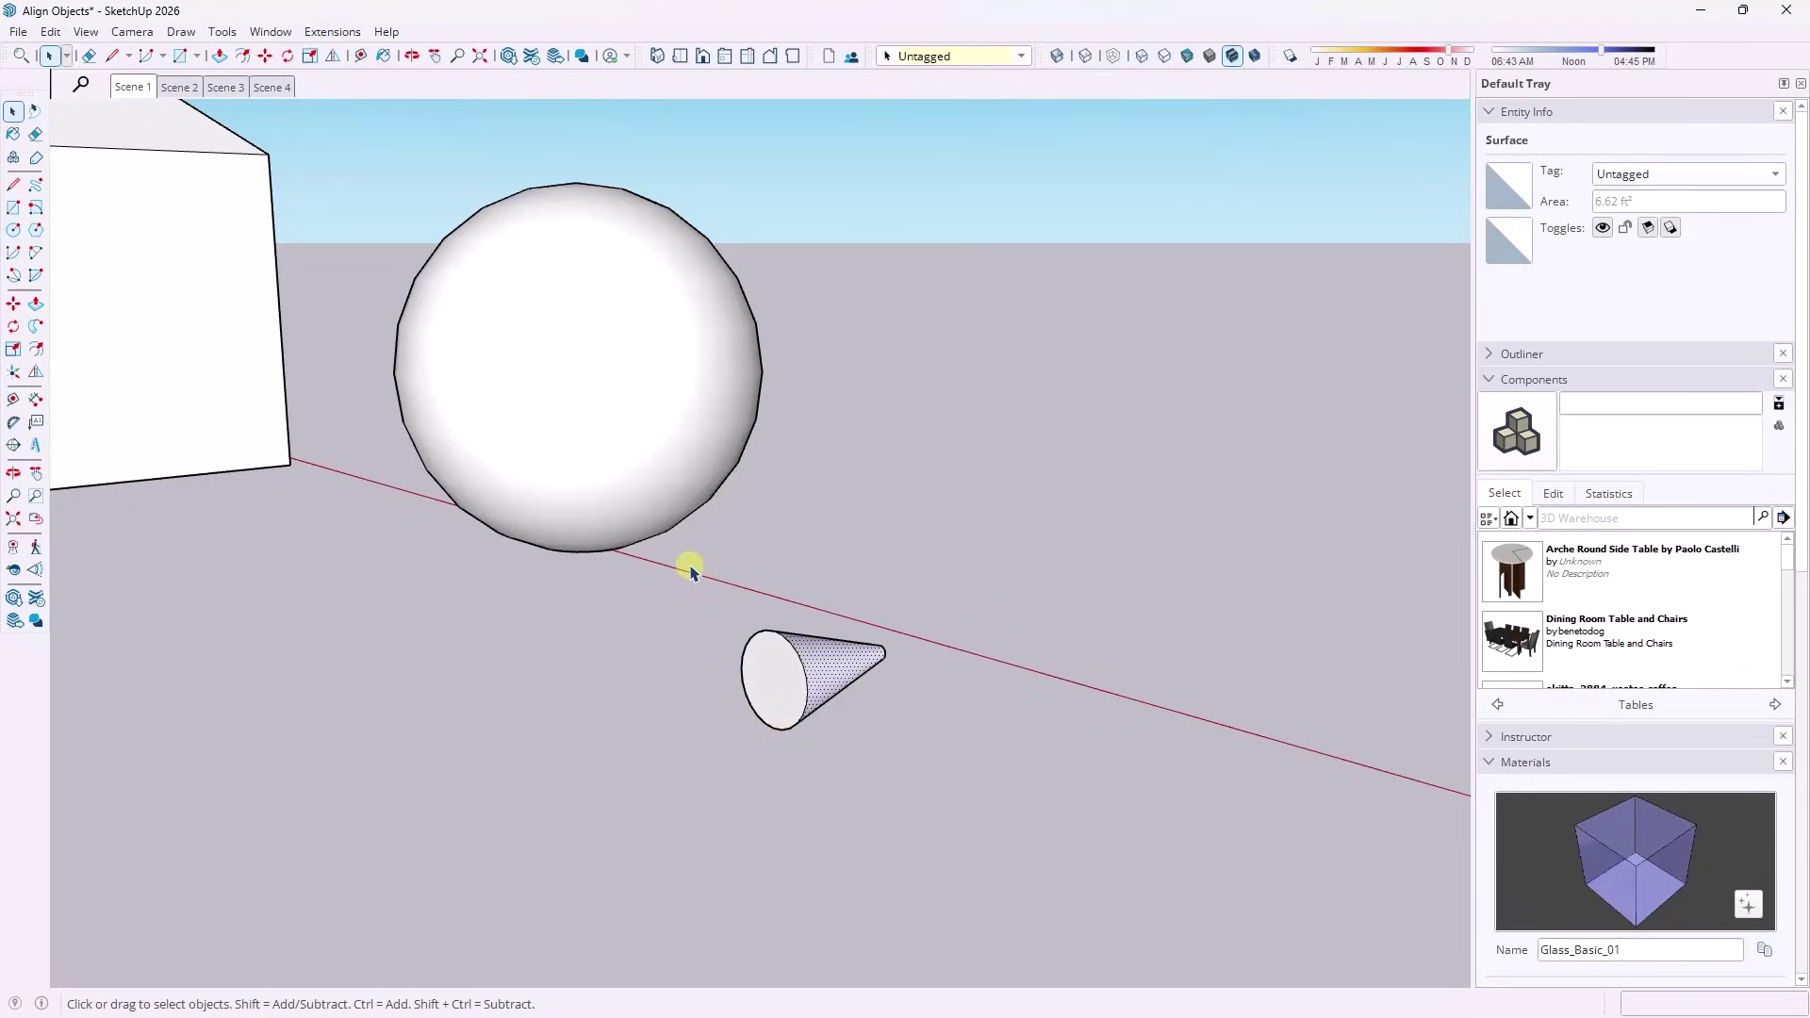
left_click_drag(687, 563, 1066, 799)
Make the selected cone a component that glues to any face.
right_click(828, 675)
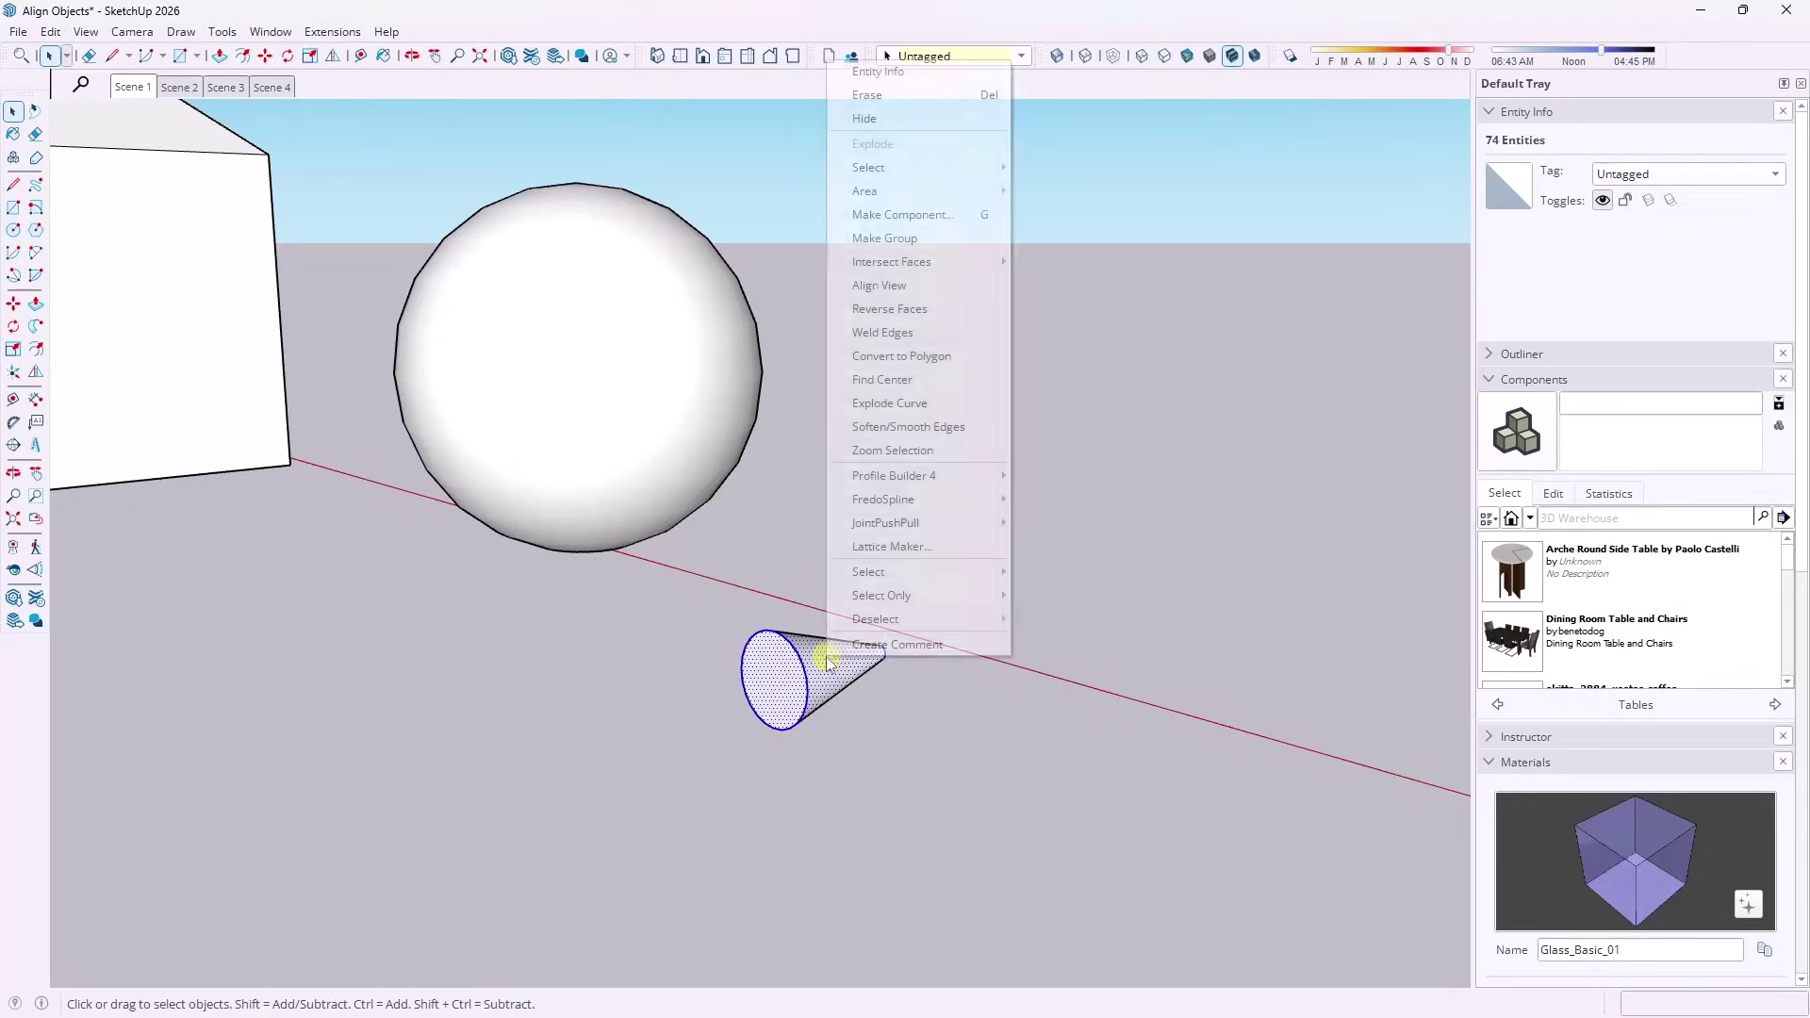
left_click(924, 213)
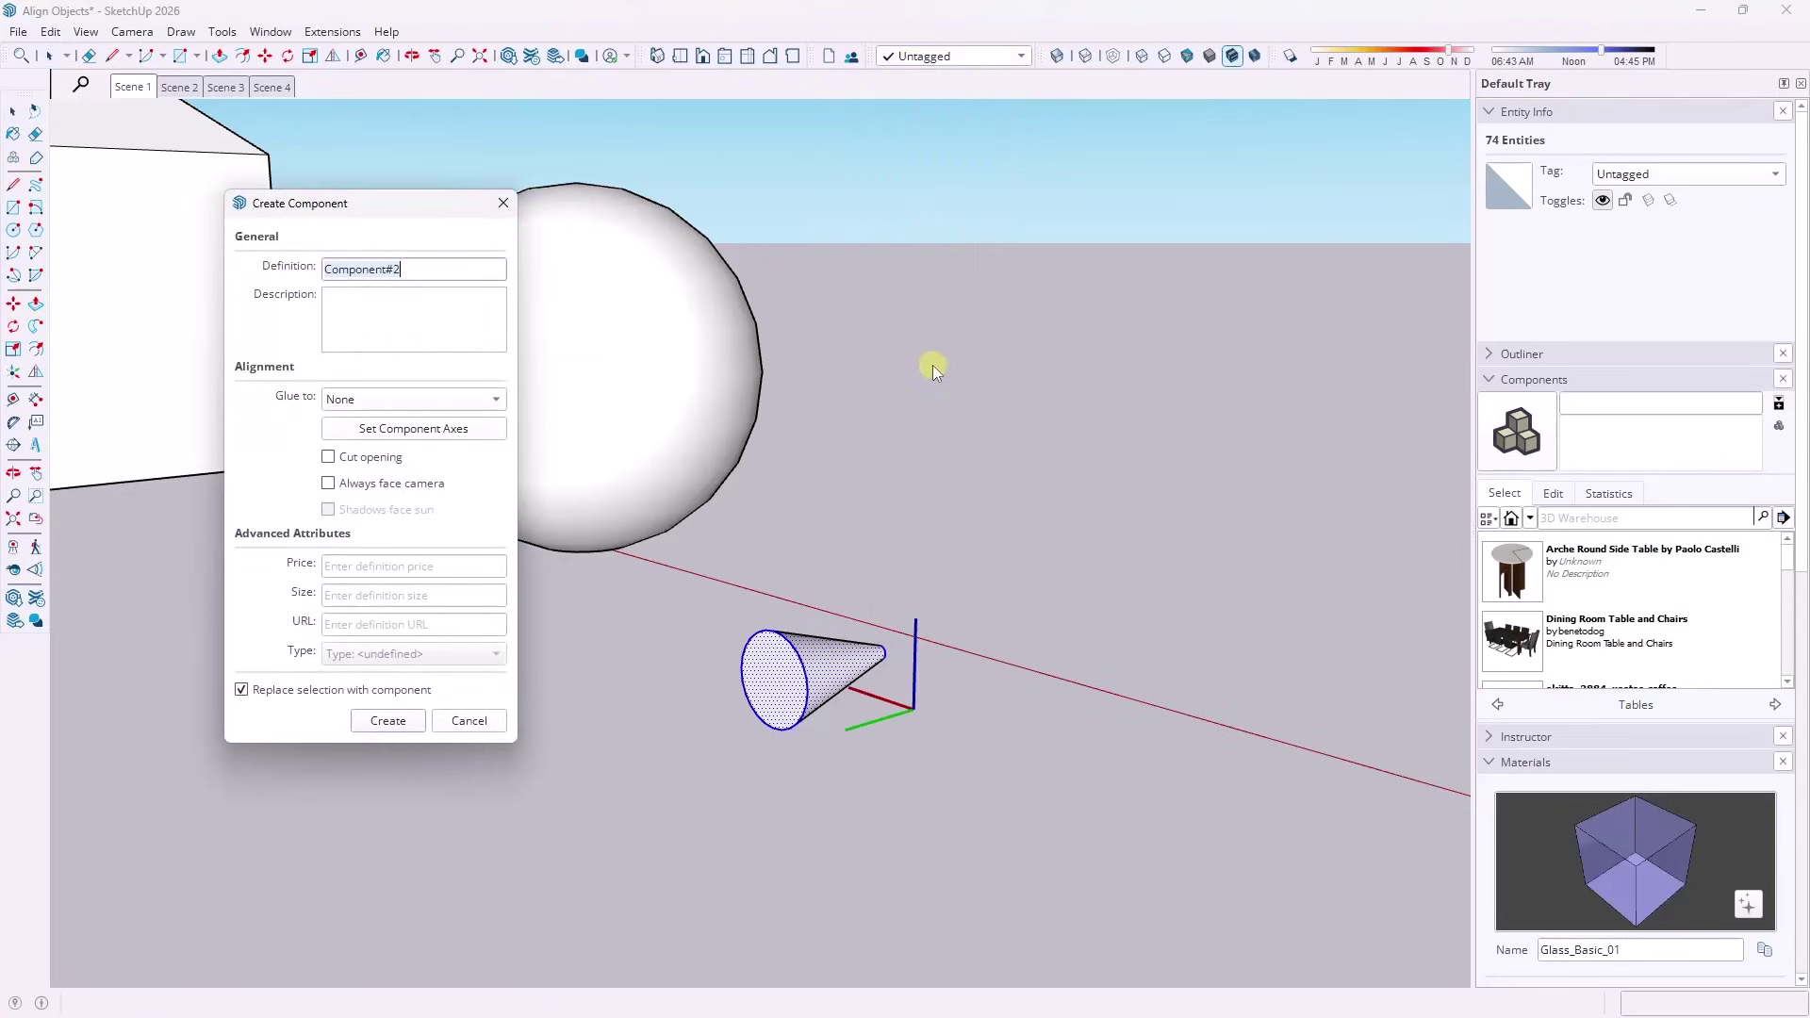
left_click(396, 403)
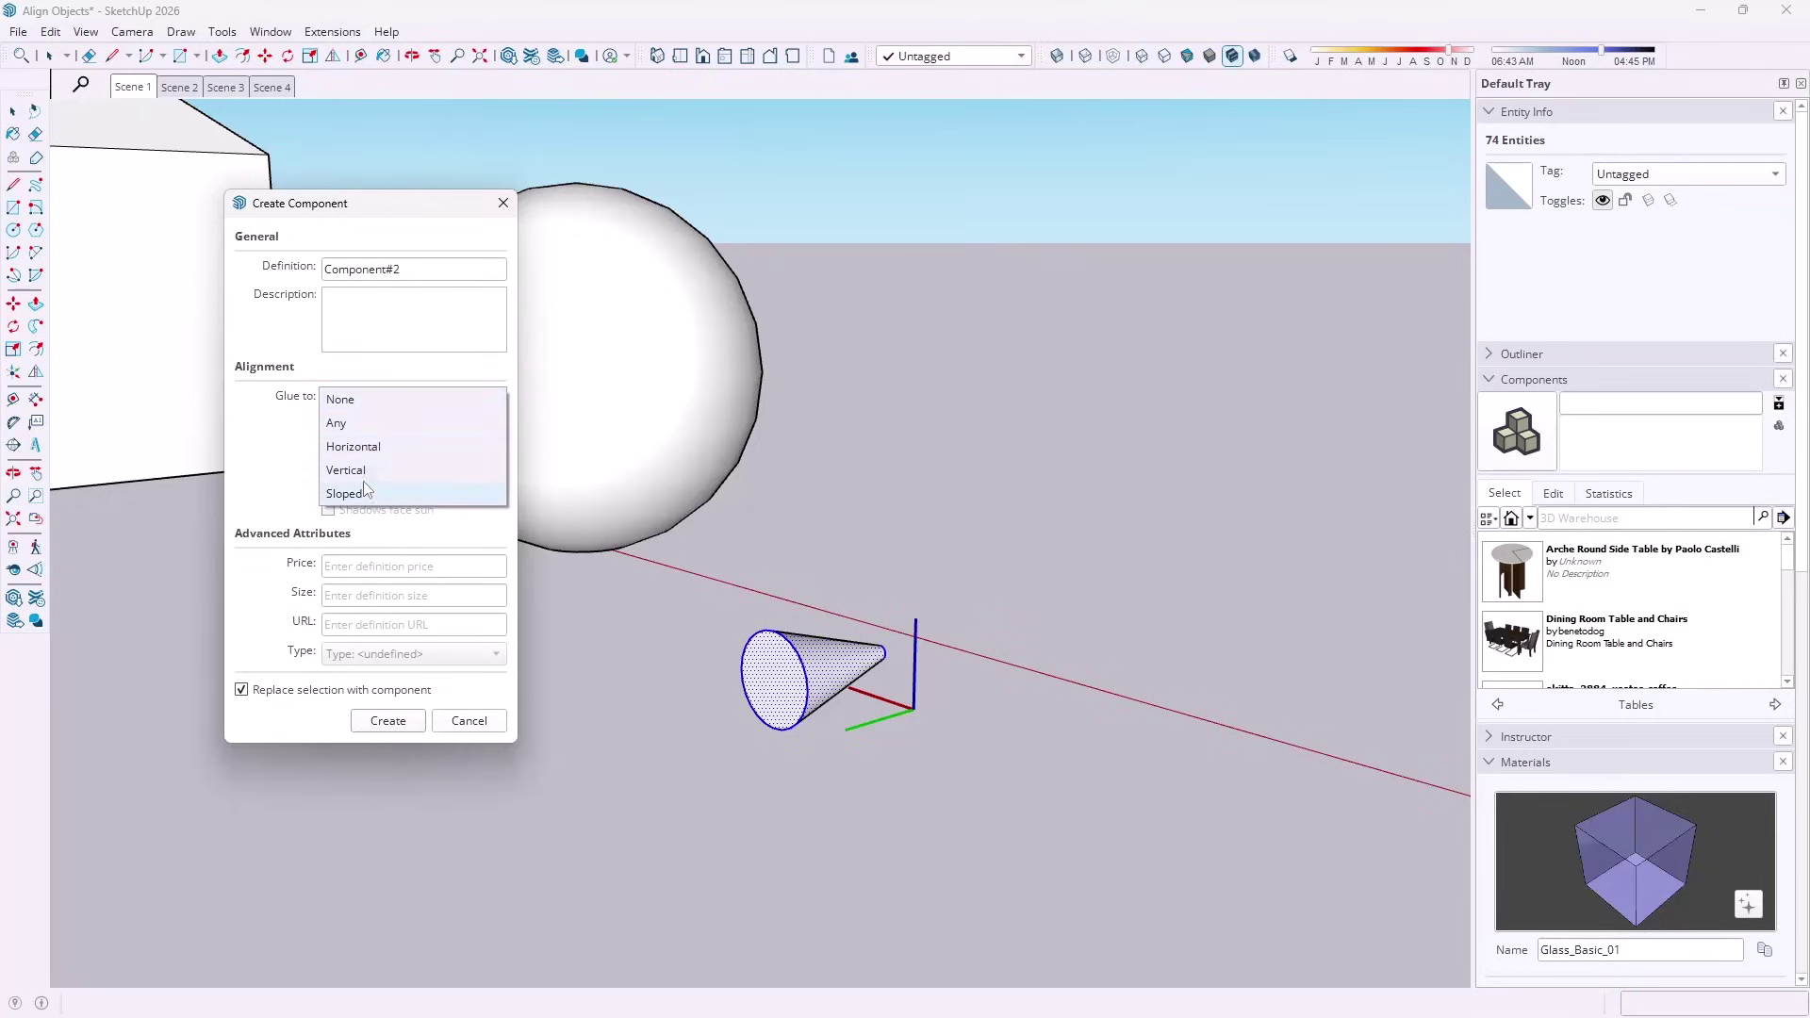
left_click(361, 425)
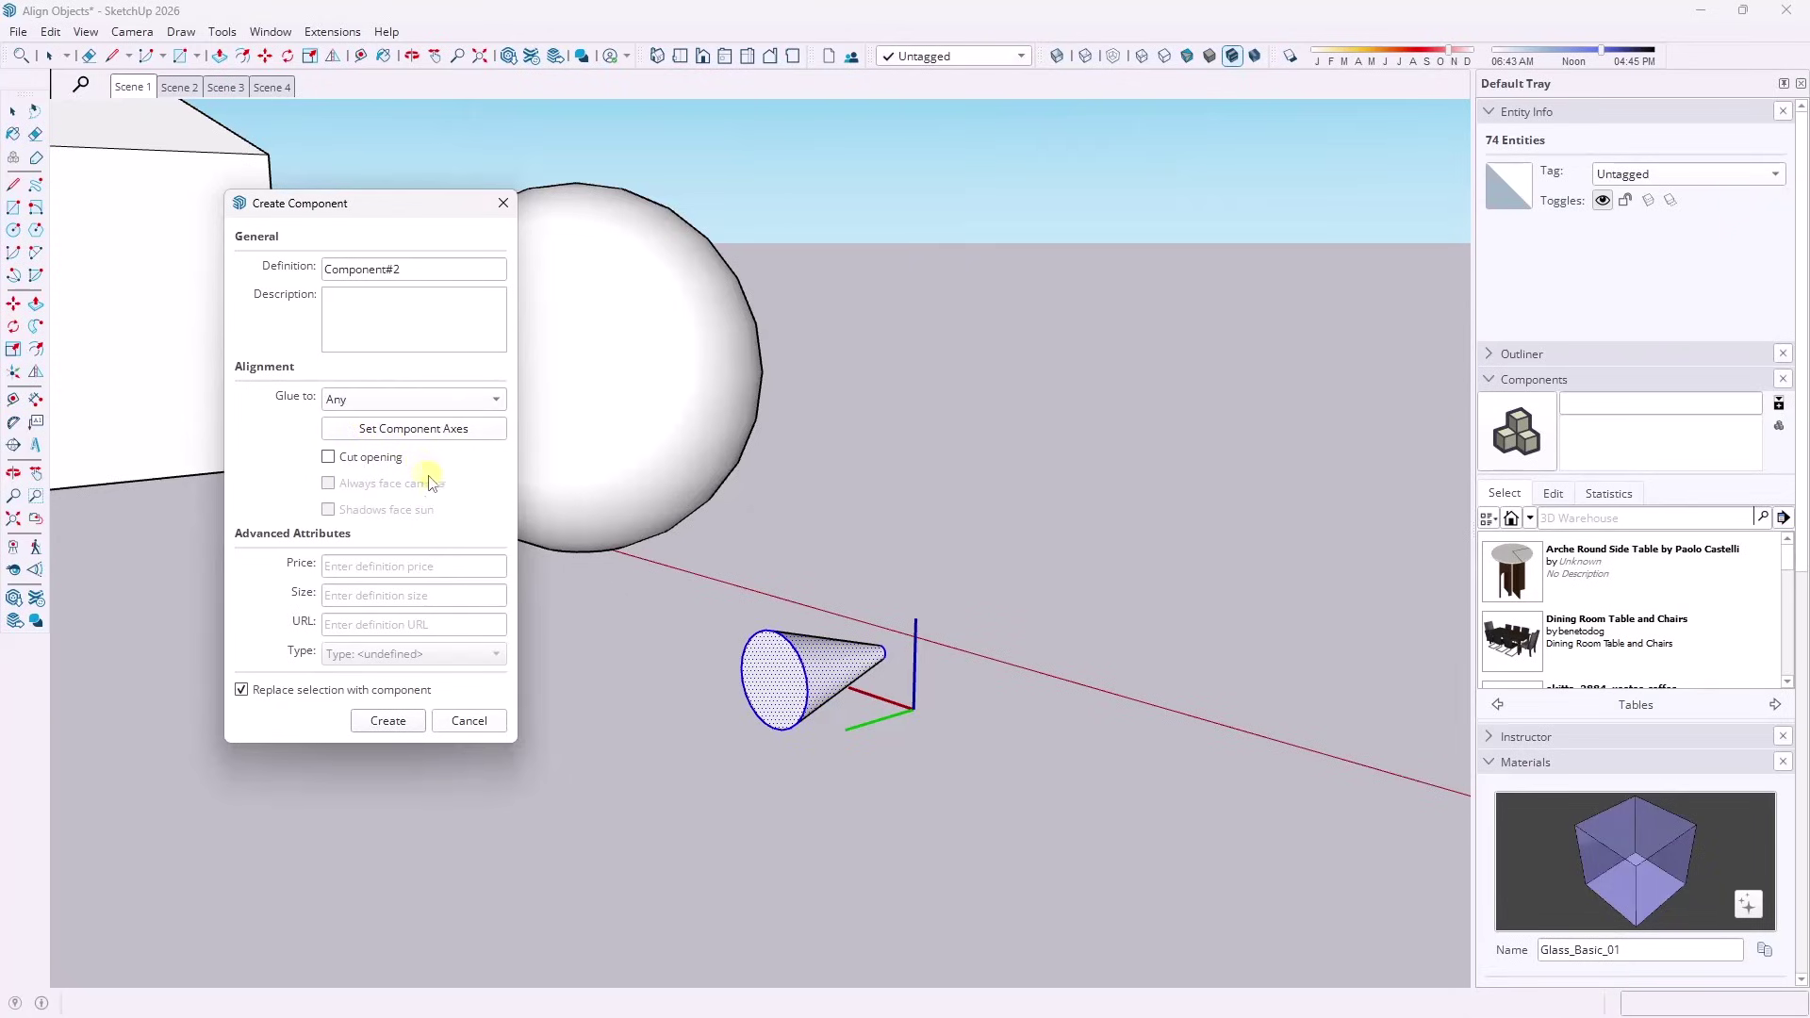
left_click(377, 728)
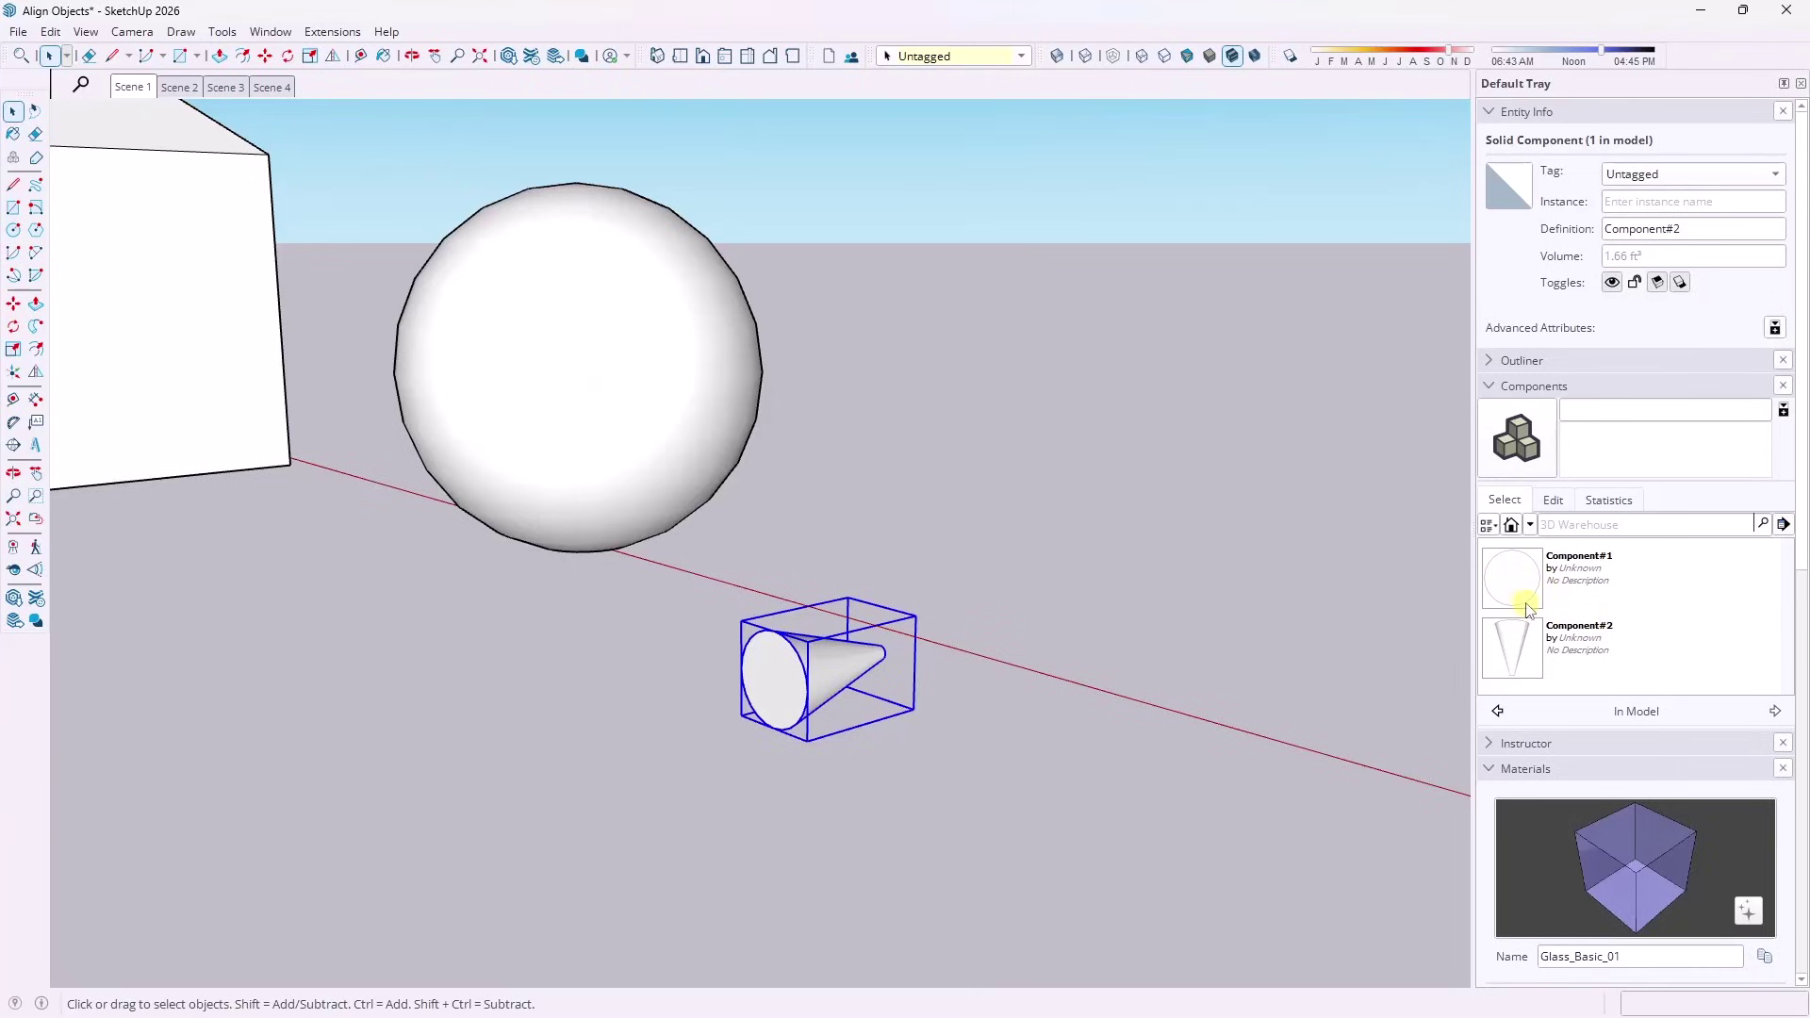
Cancel placing a copy, explode the cone to loose geometry, and purge unused components.
left_click(1518, 641)
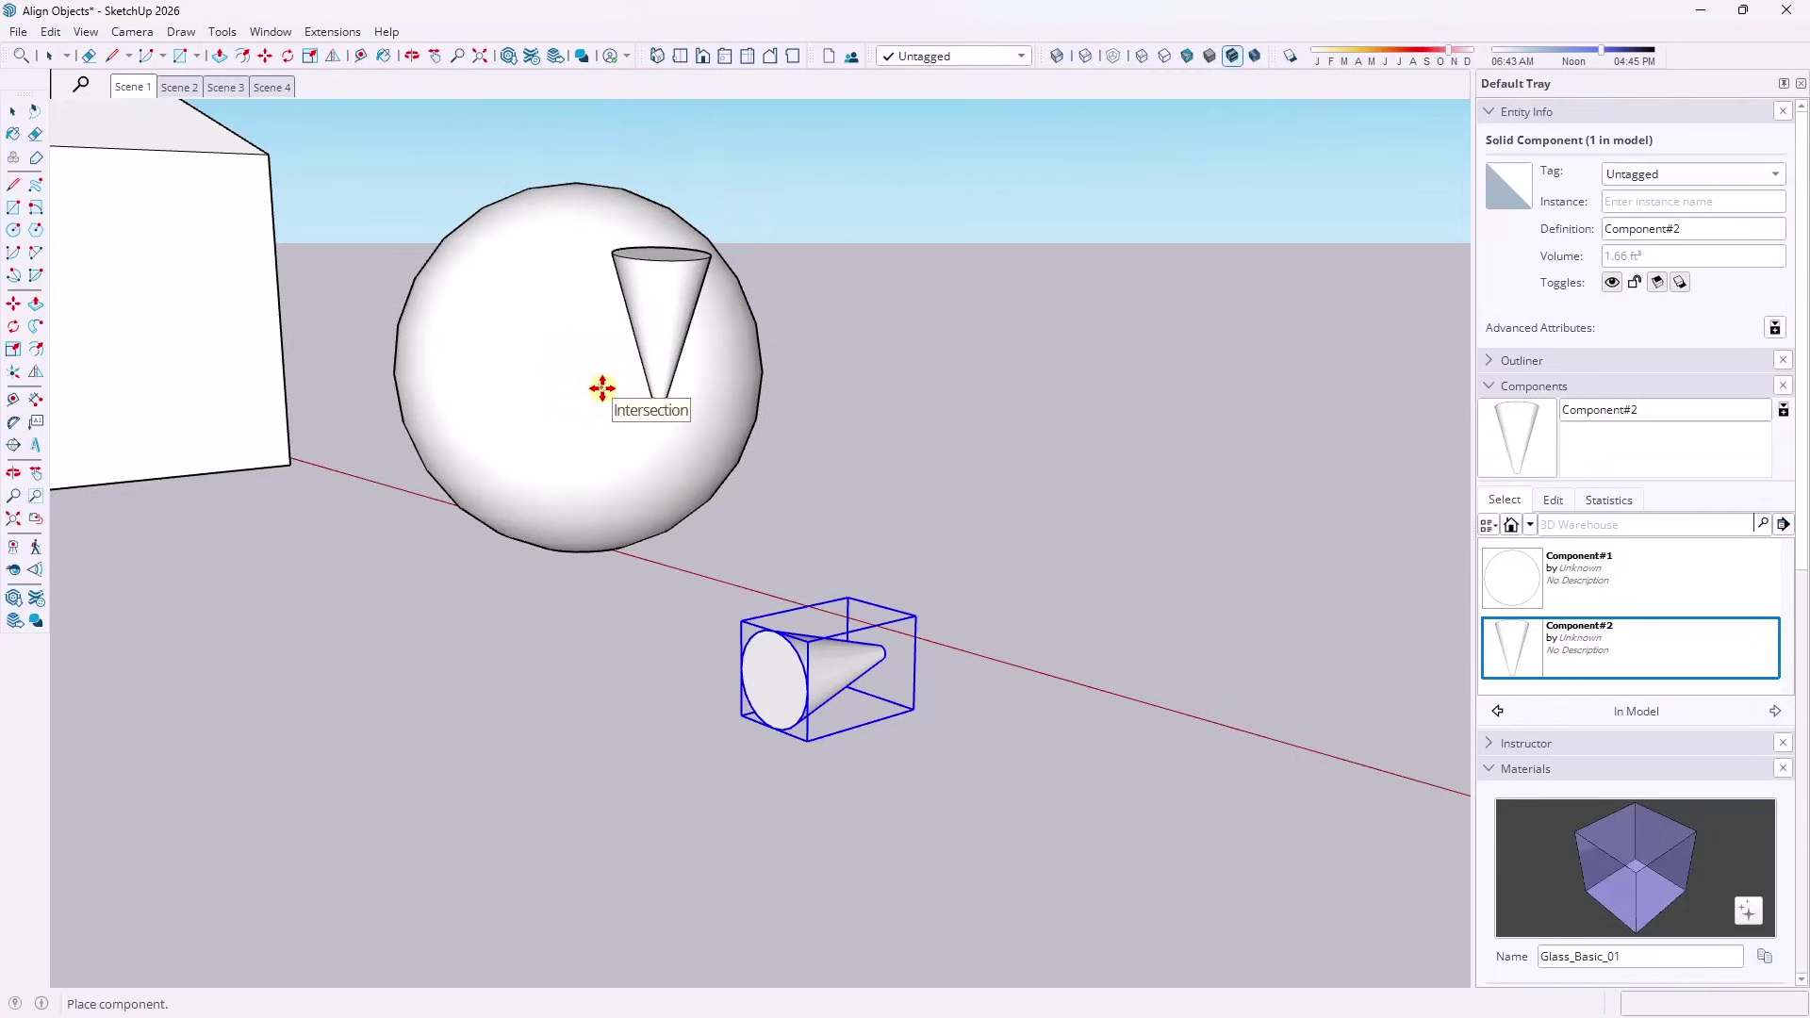
key("Escape")
right_click(792, 688)
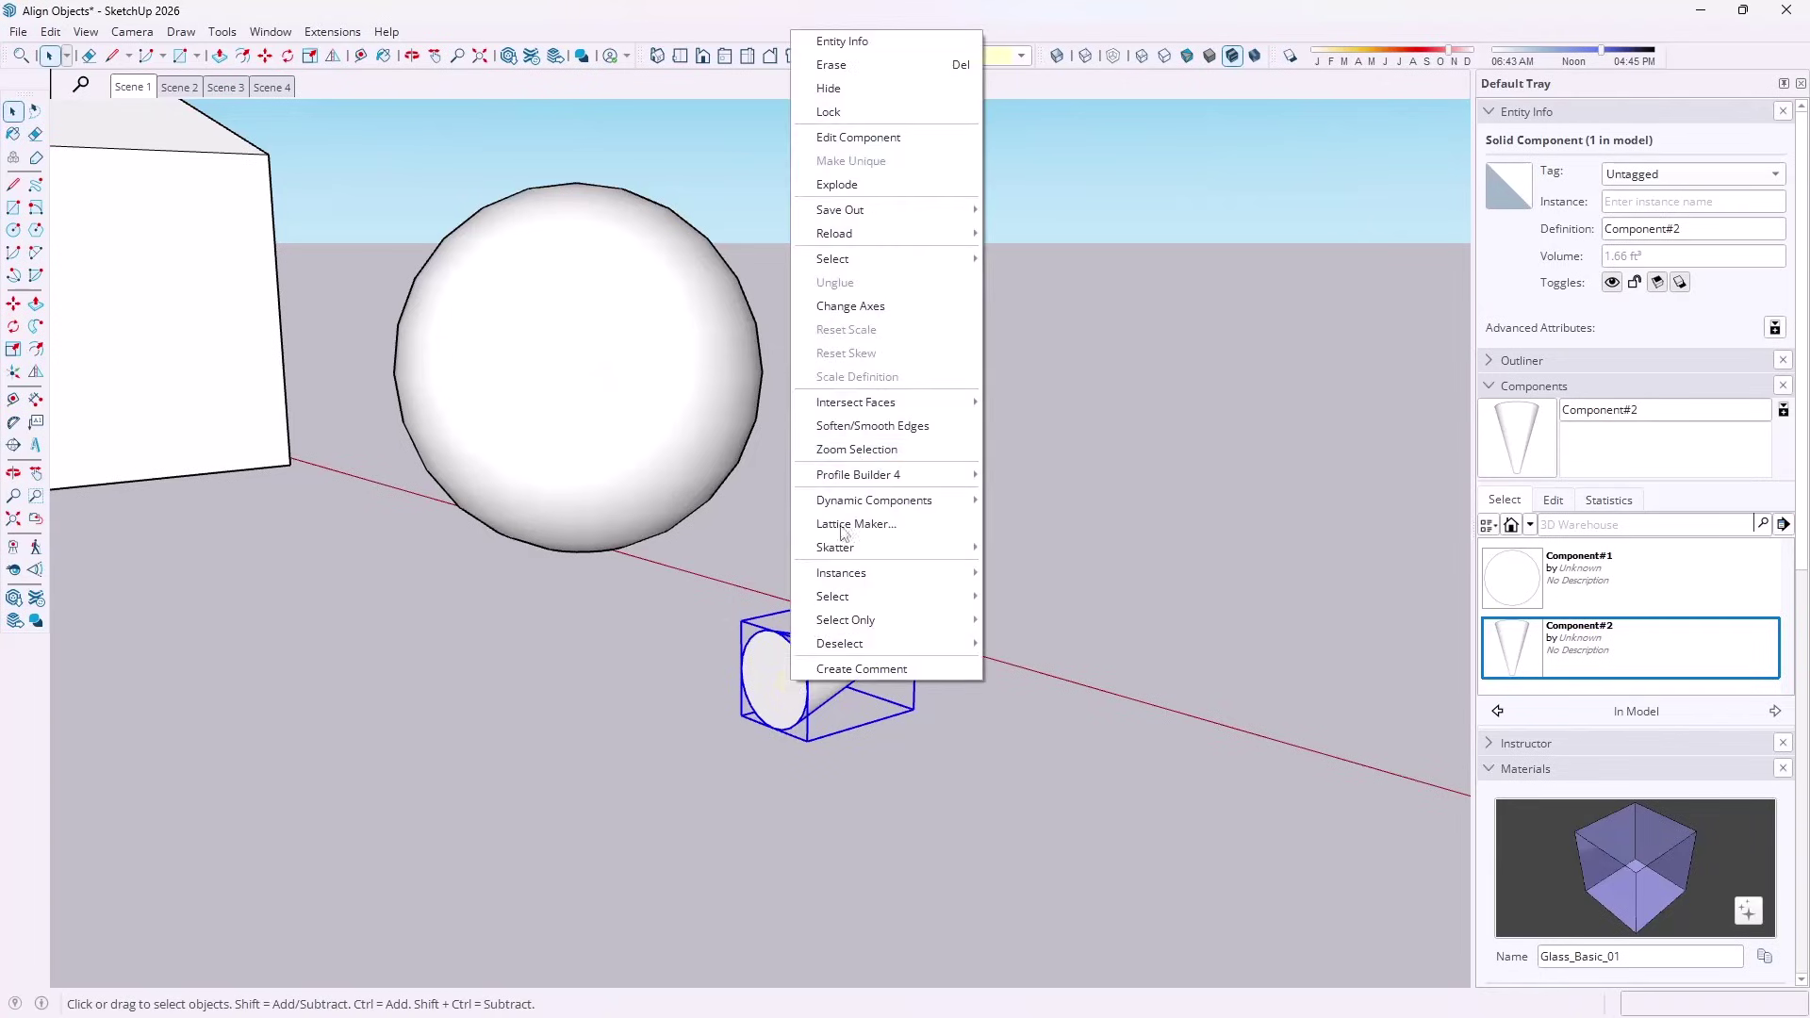
left_click(855, 187)
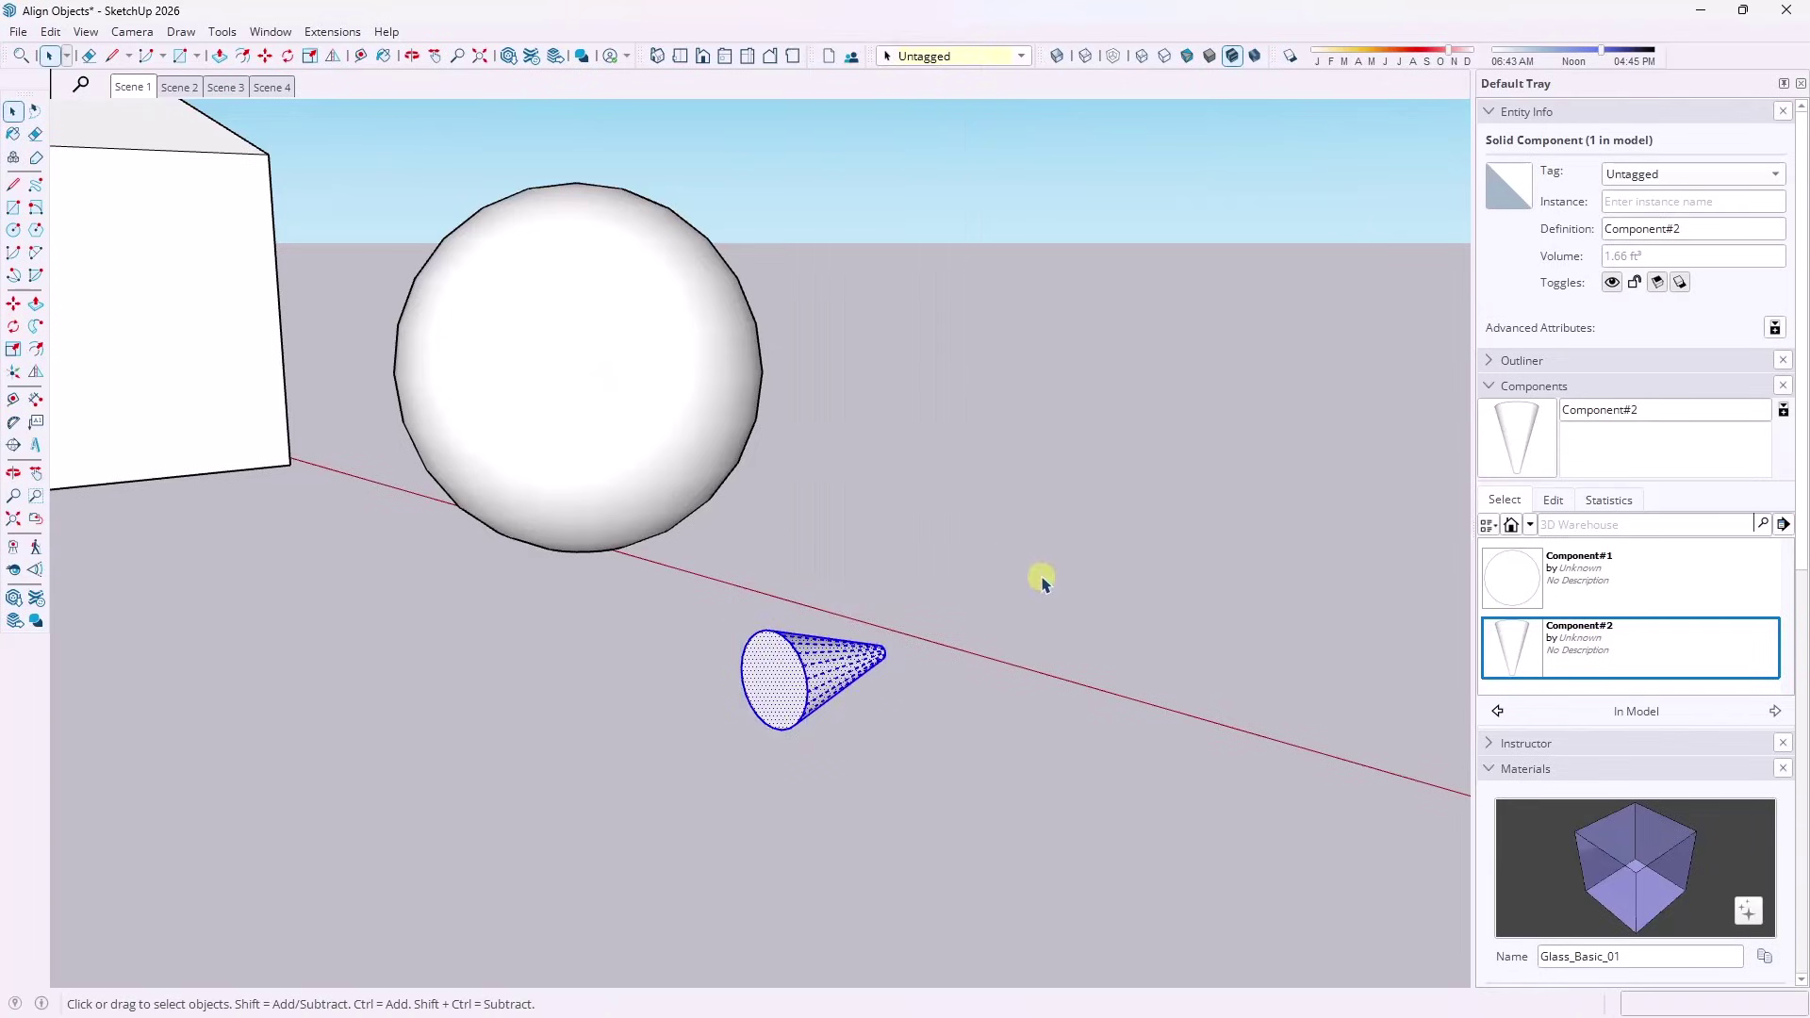
left_click(1084, 579)
left_click(1782, 517)
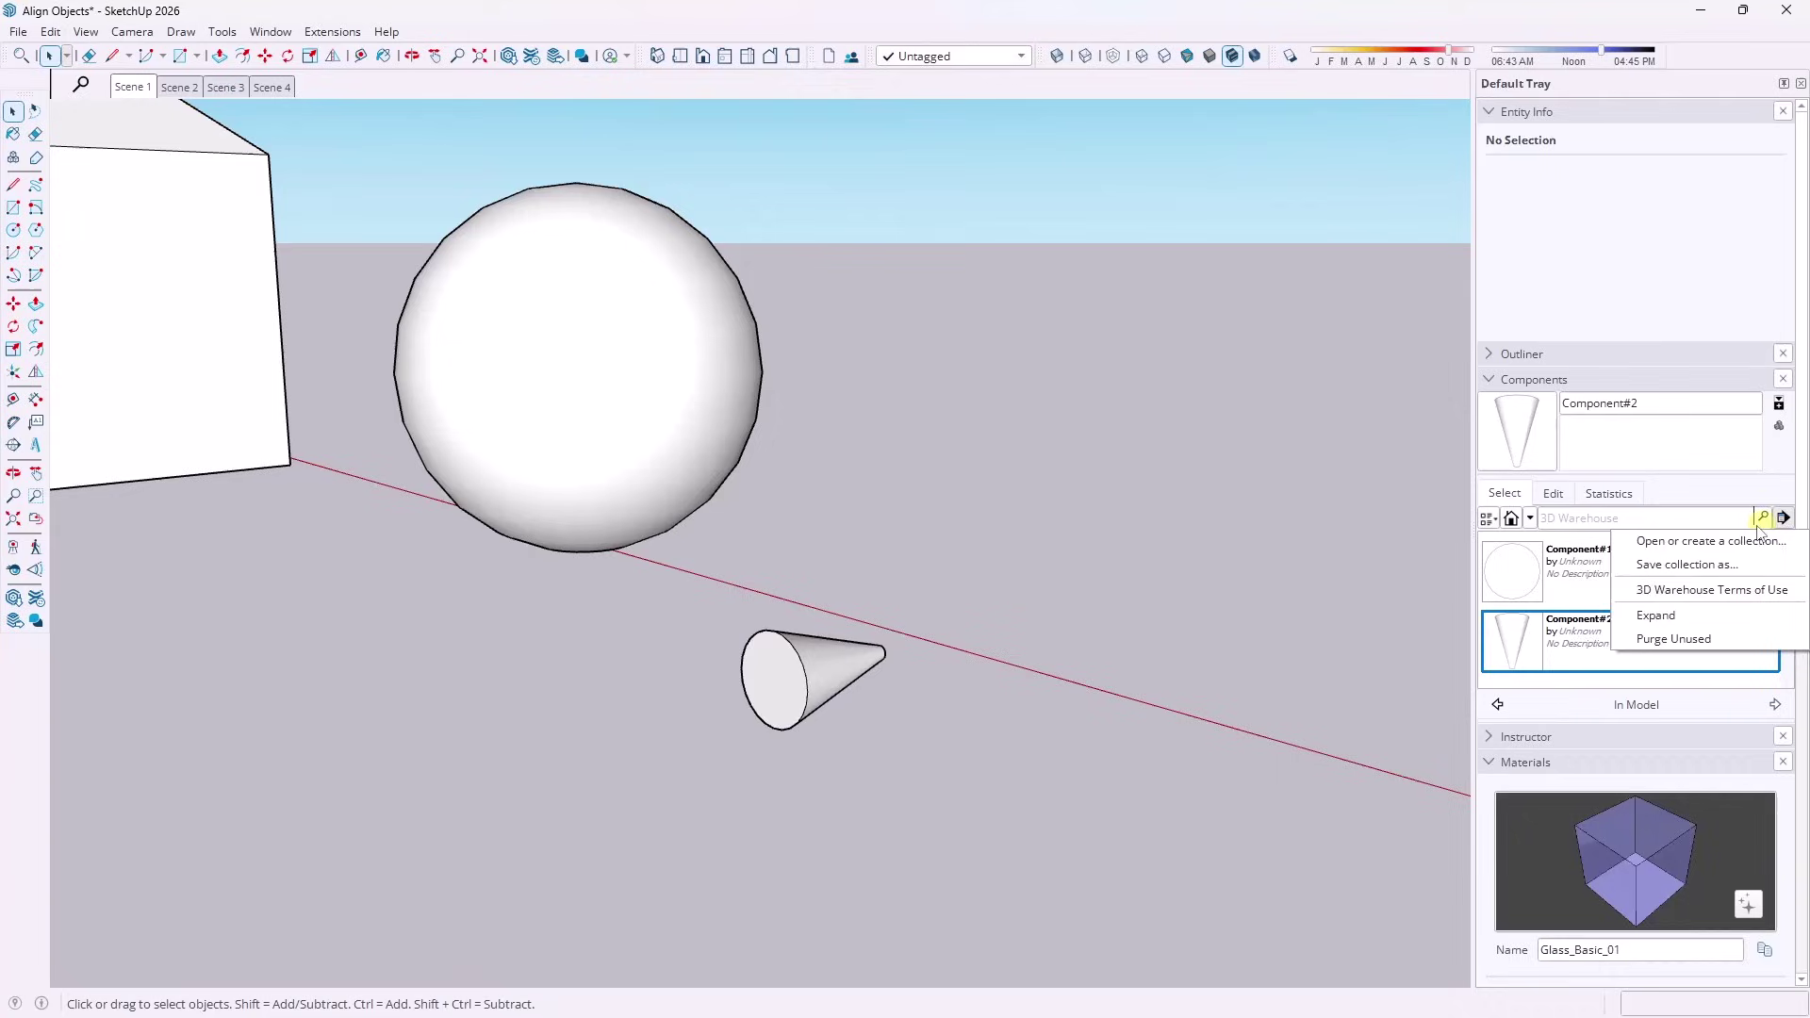
left_click(1693, 641)
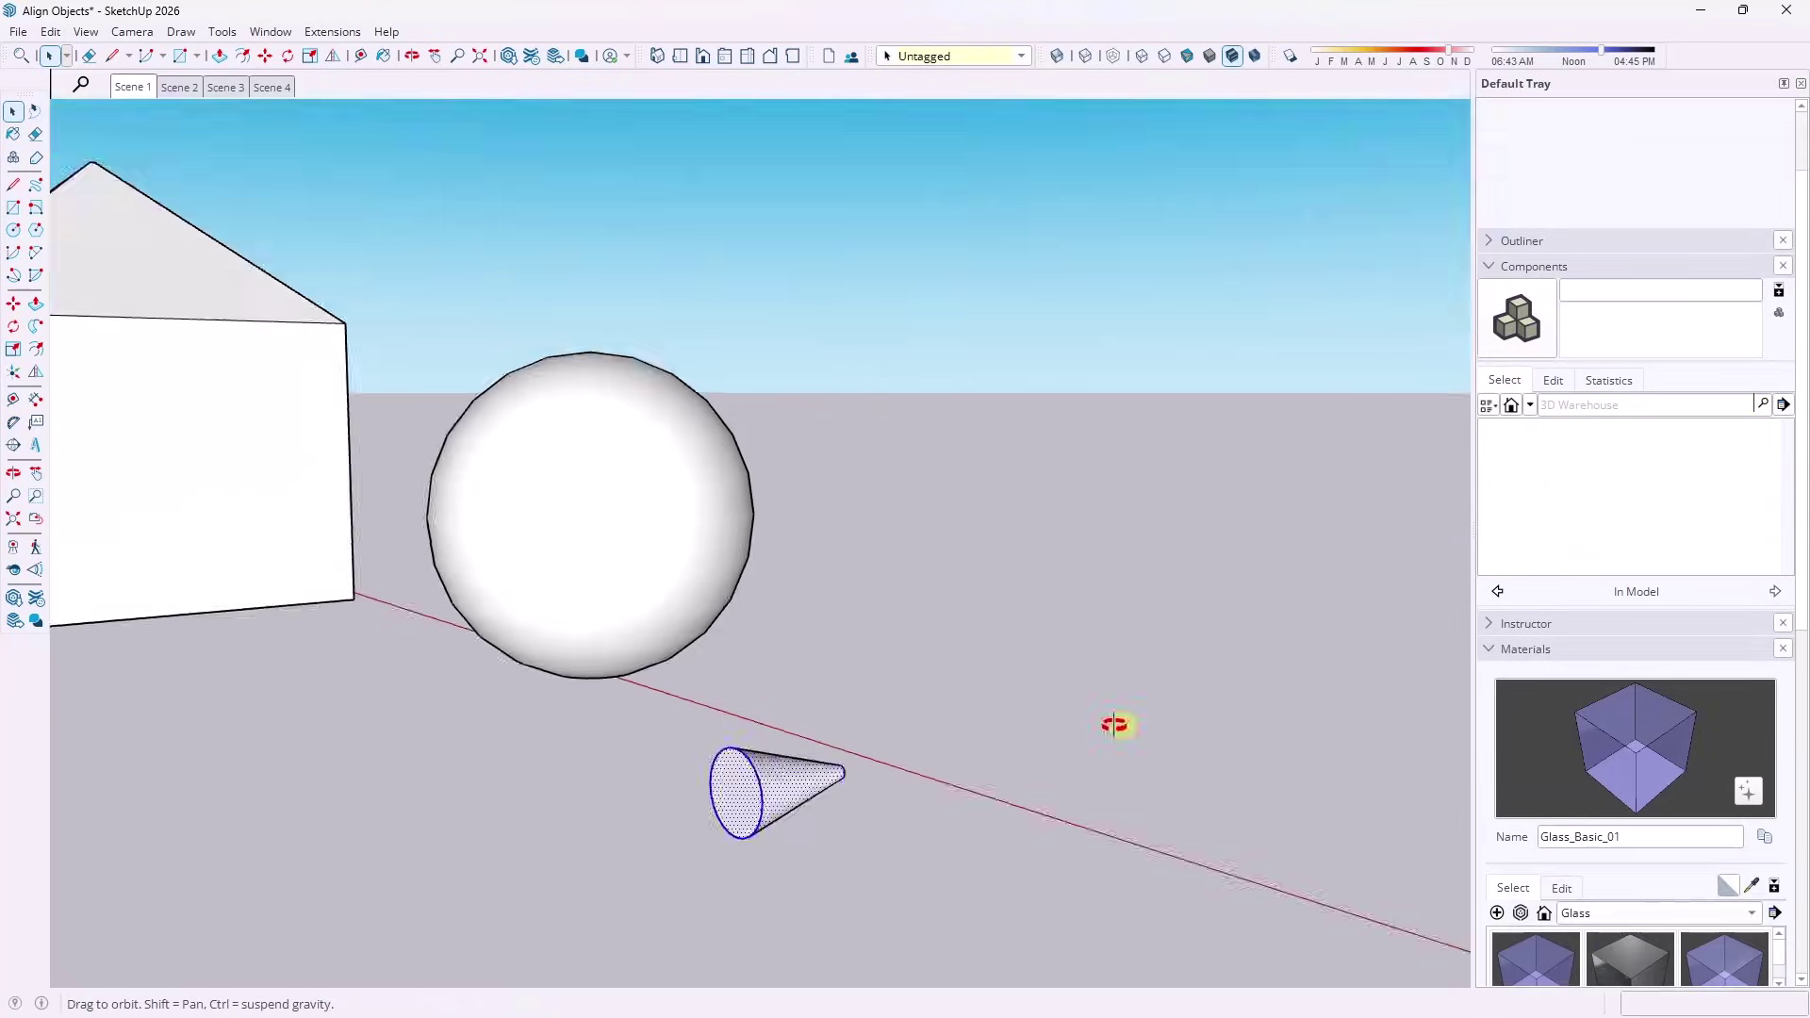
middle_click_drag(1111, 723, 1204, 752)
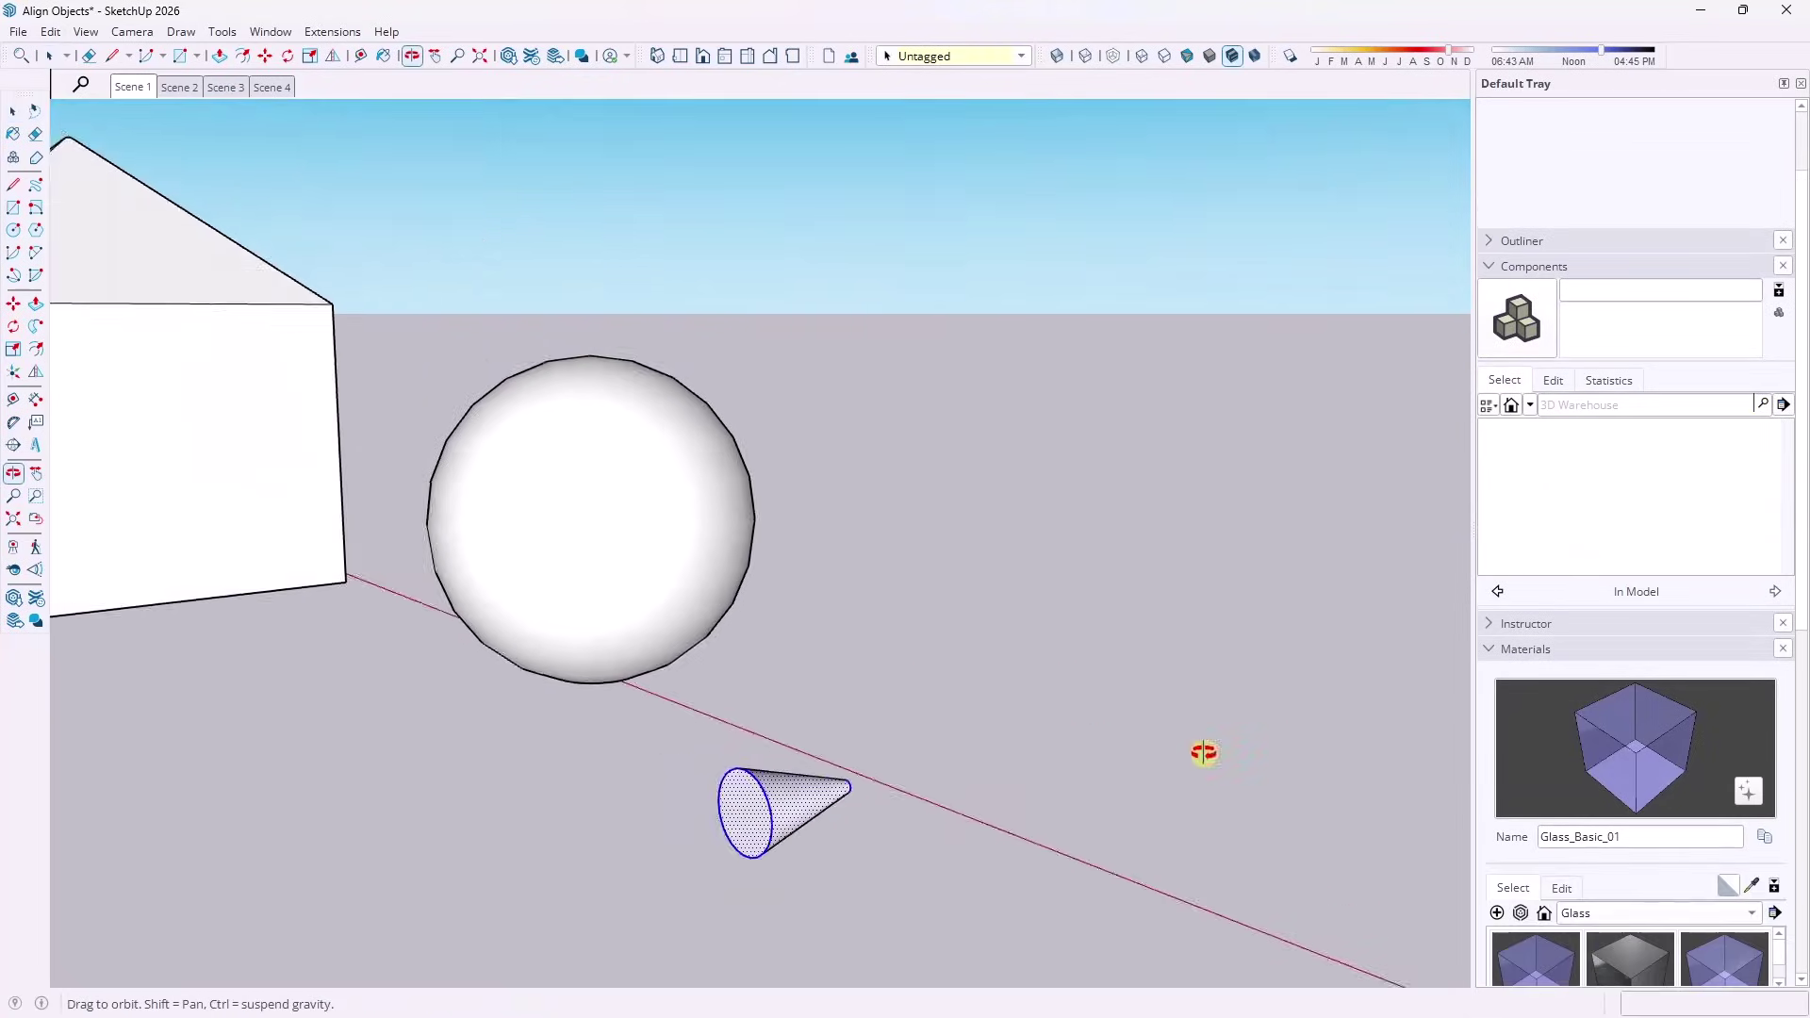
Rotate the cone 90° so it stands upright on its circular base.
scroll(823, 813, "up", 3)
scroll(823, 812, "up", 2)
key("q")
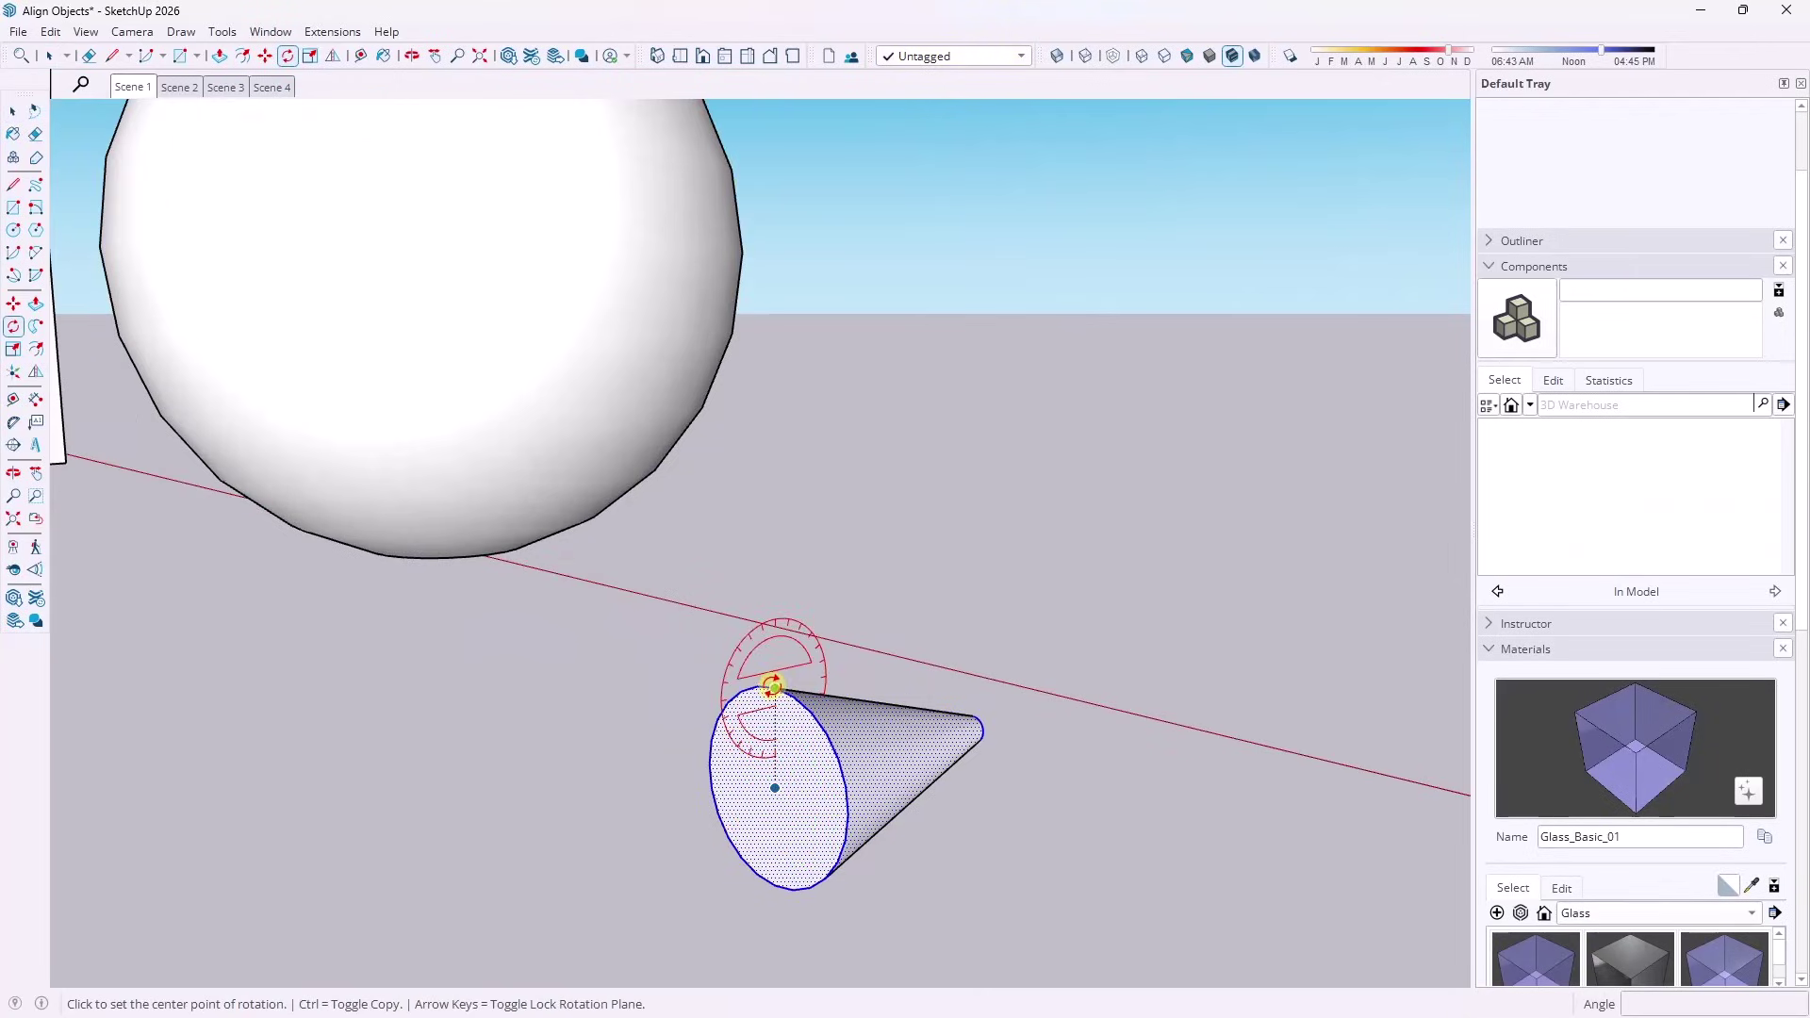
left_click(775, 788)
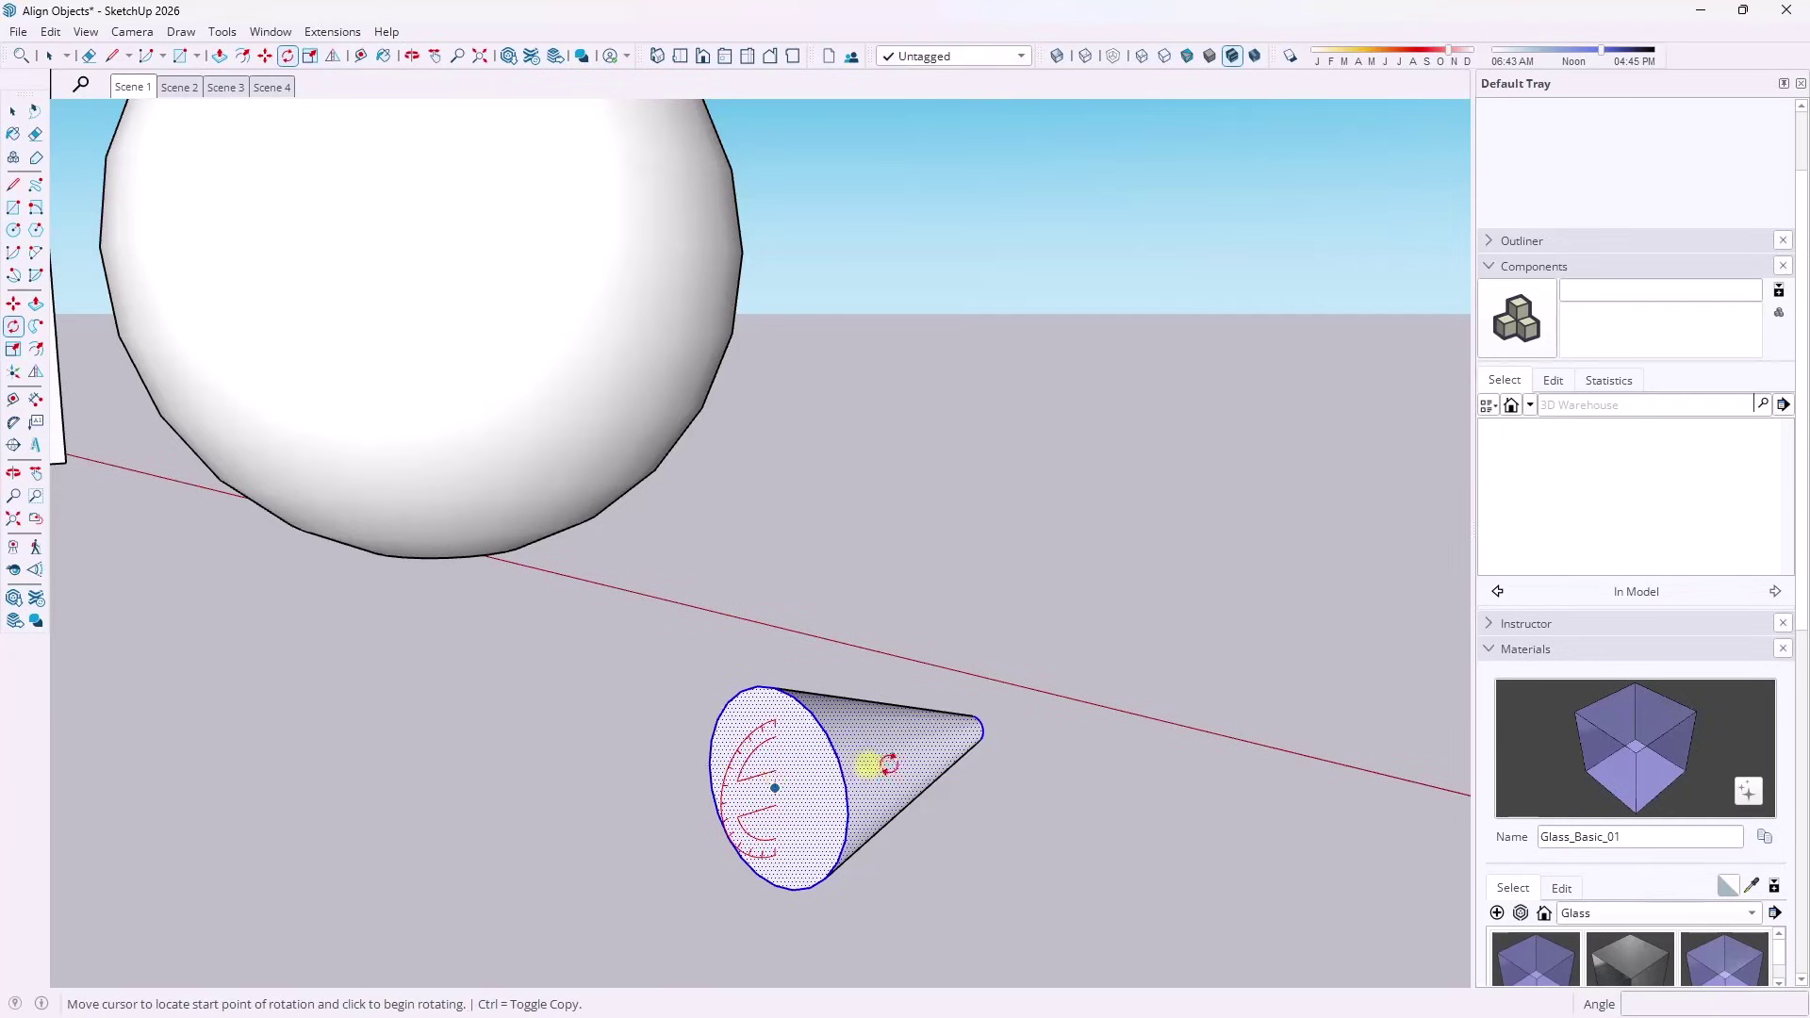
left_click(1062, 713)
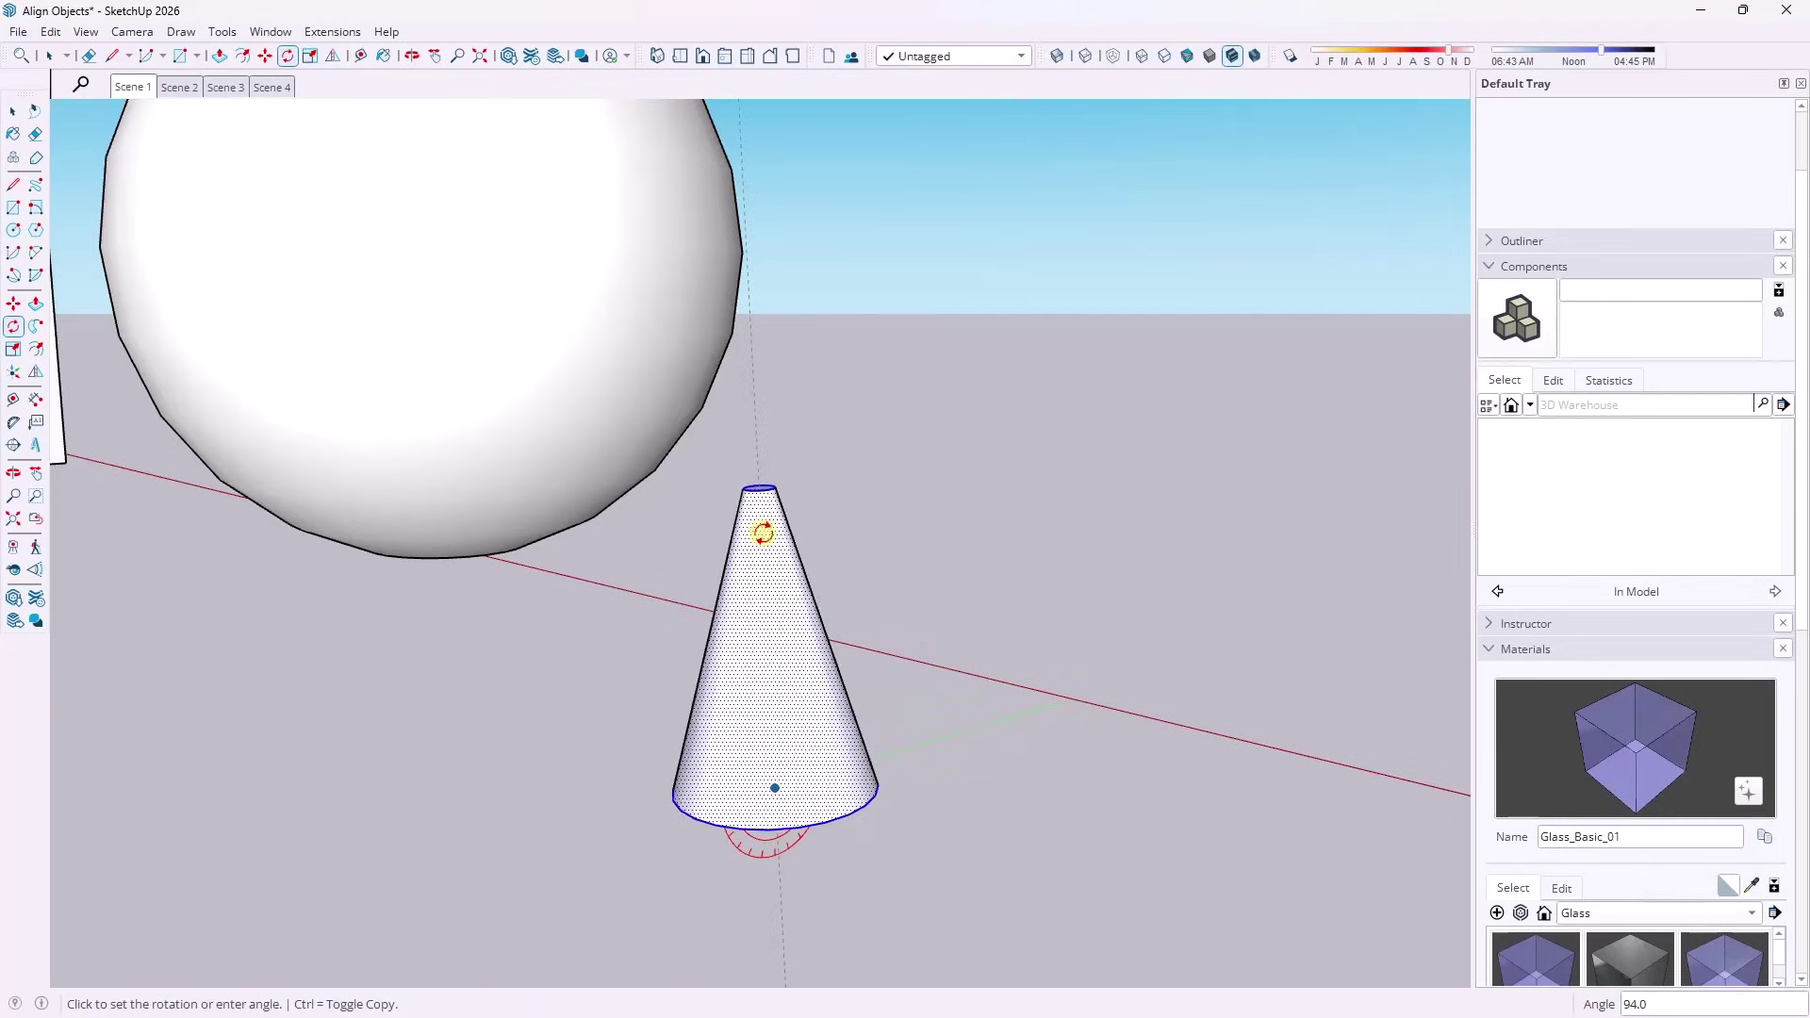
left_click(771, 530)
key("space")
scroll(591, 456, "down", 3)
Select the whole cone and start Make Component with Glue to Any.
left_click_drag(590, 456, 976, 806)
right_click(771, 618)
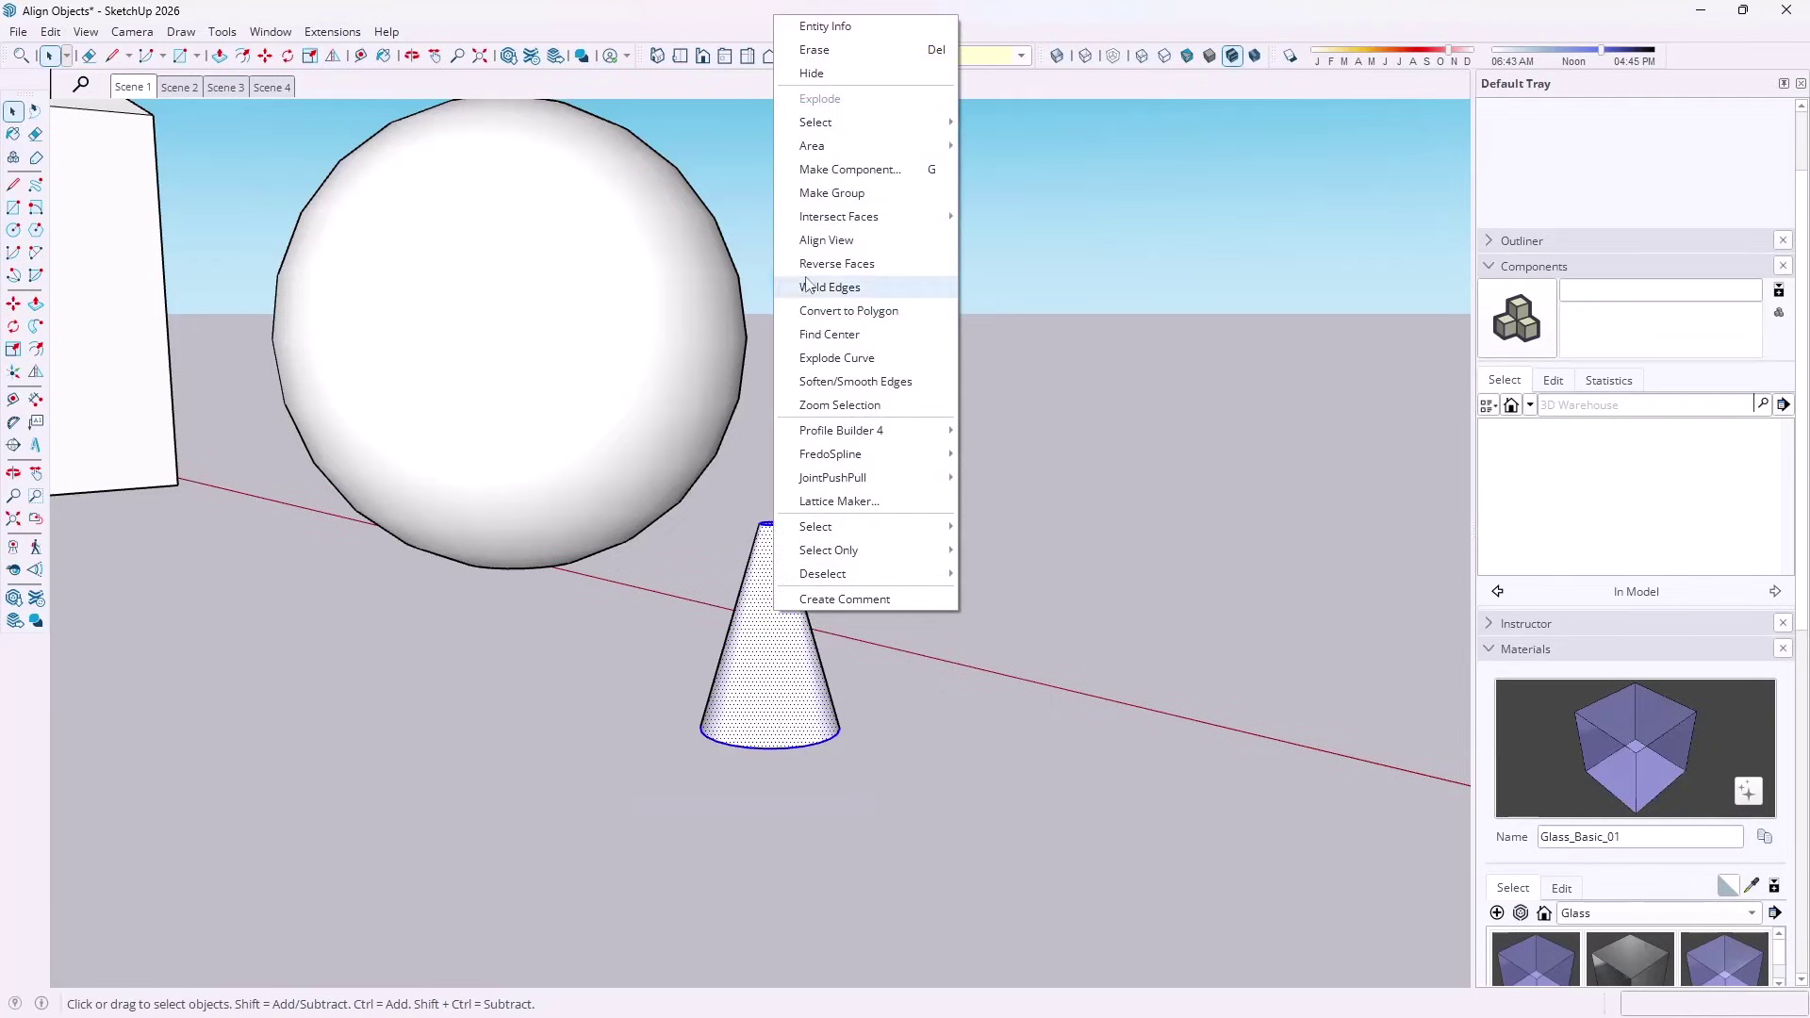
left_click(873, 171)
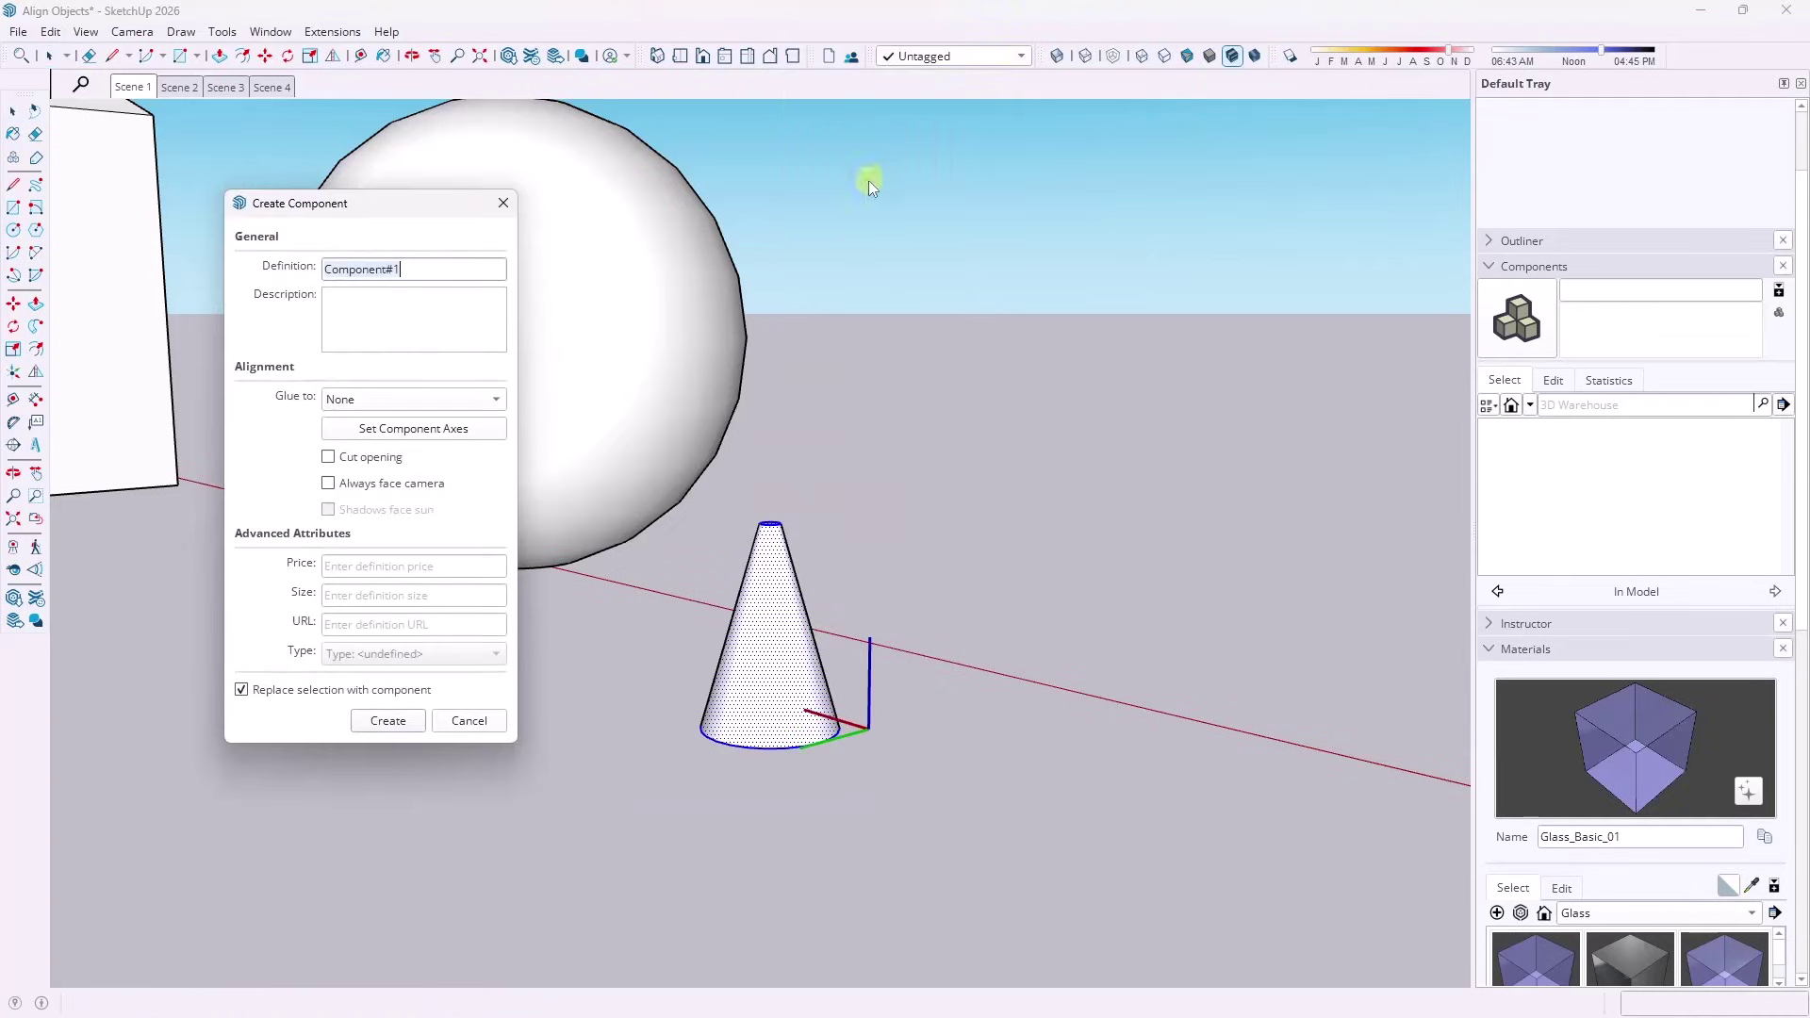
left_click(404, 400)
left_click(284, 425)
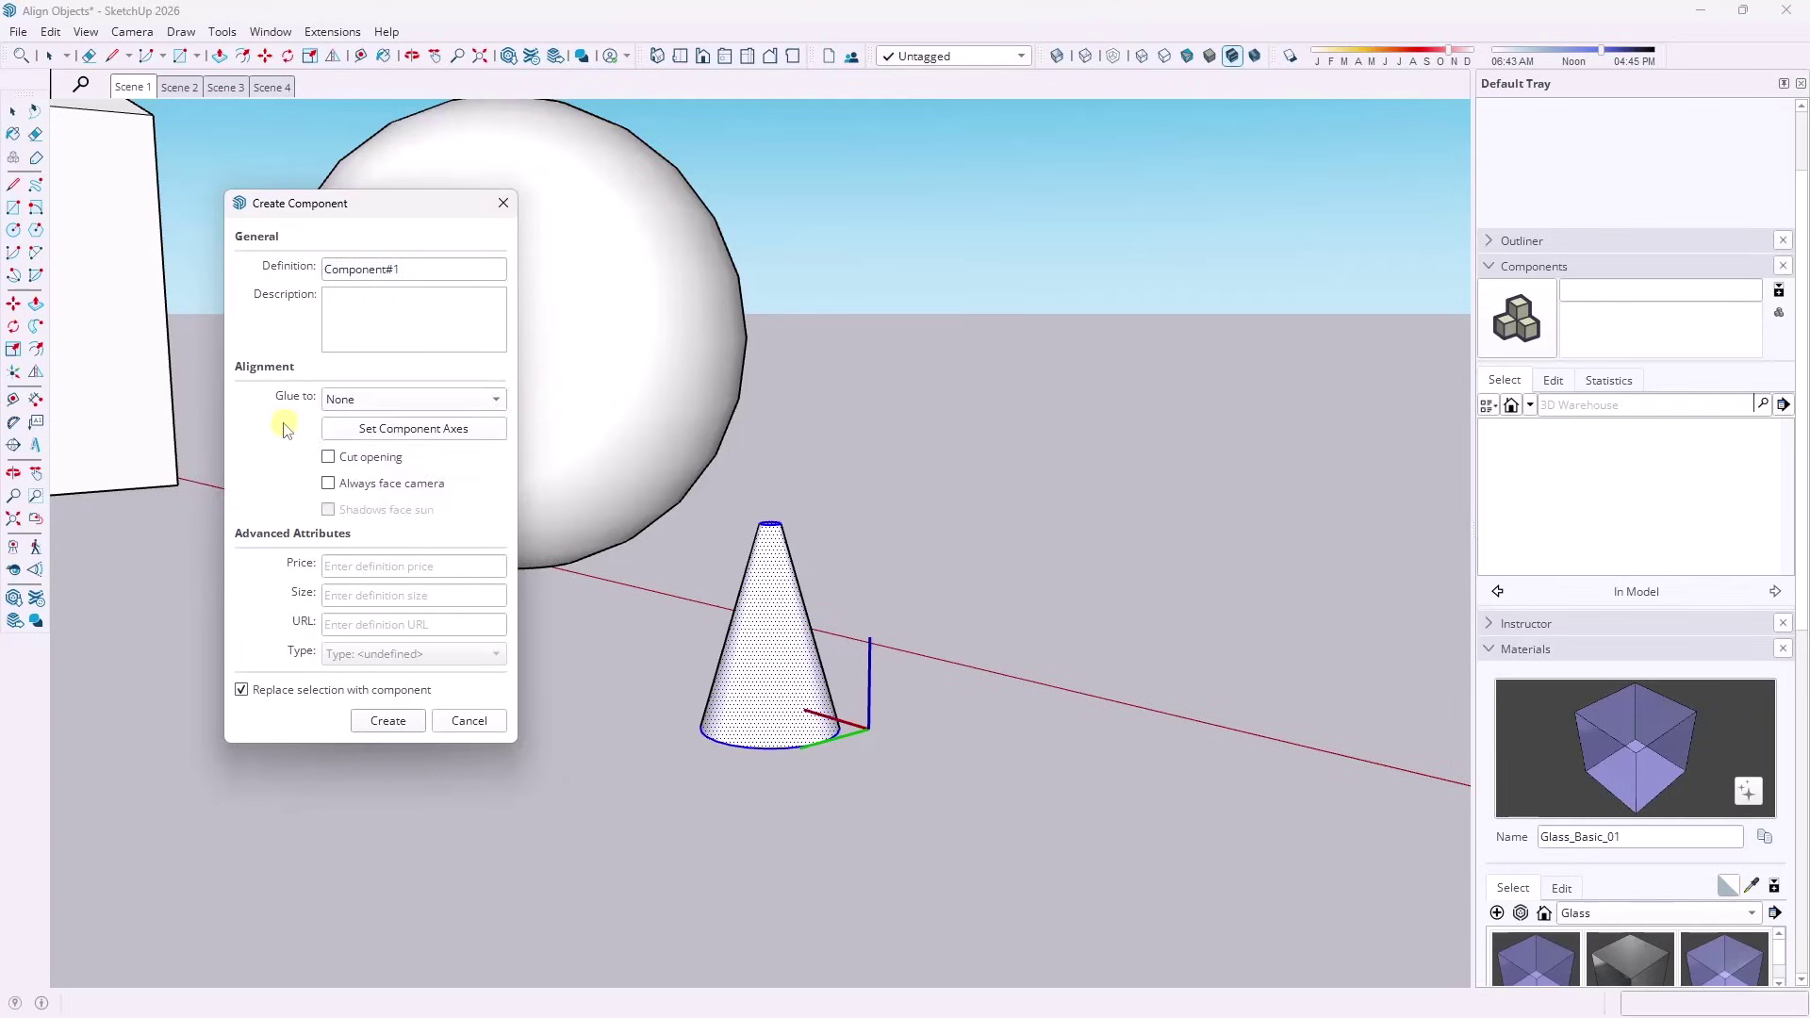
left_click(389, 411)
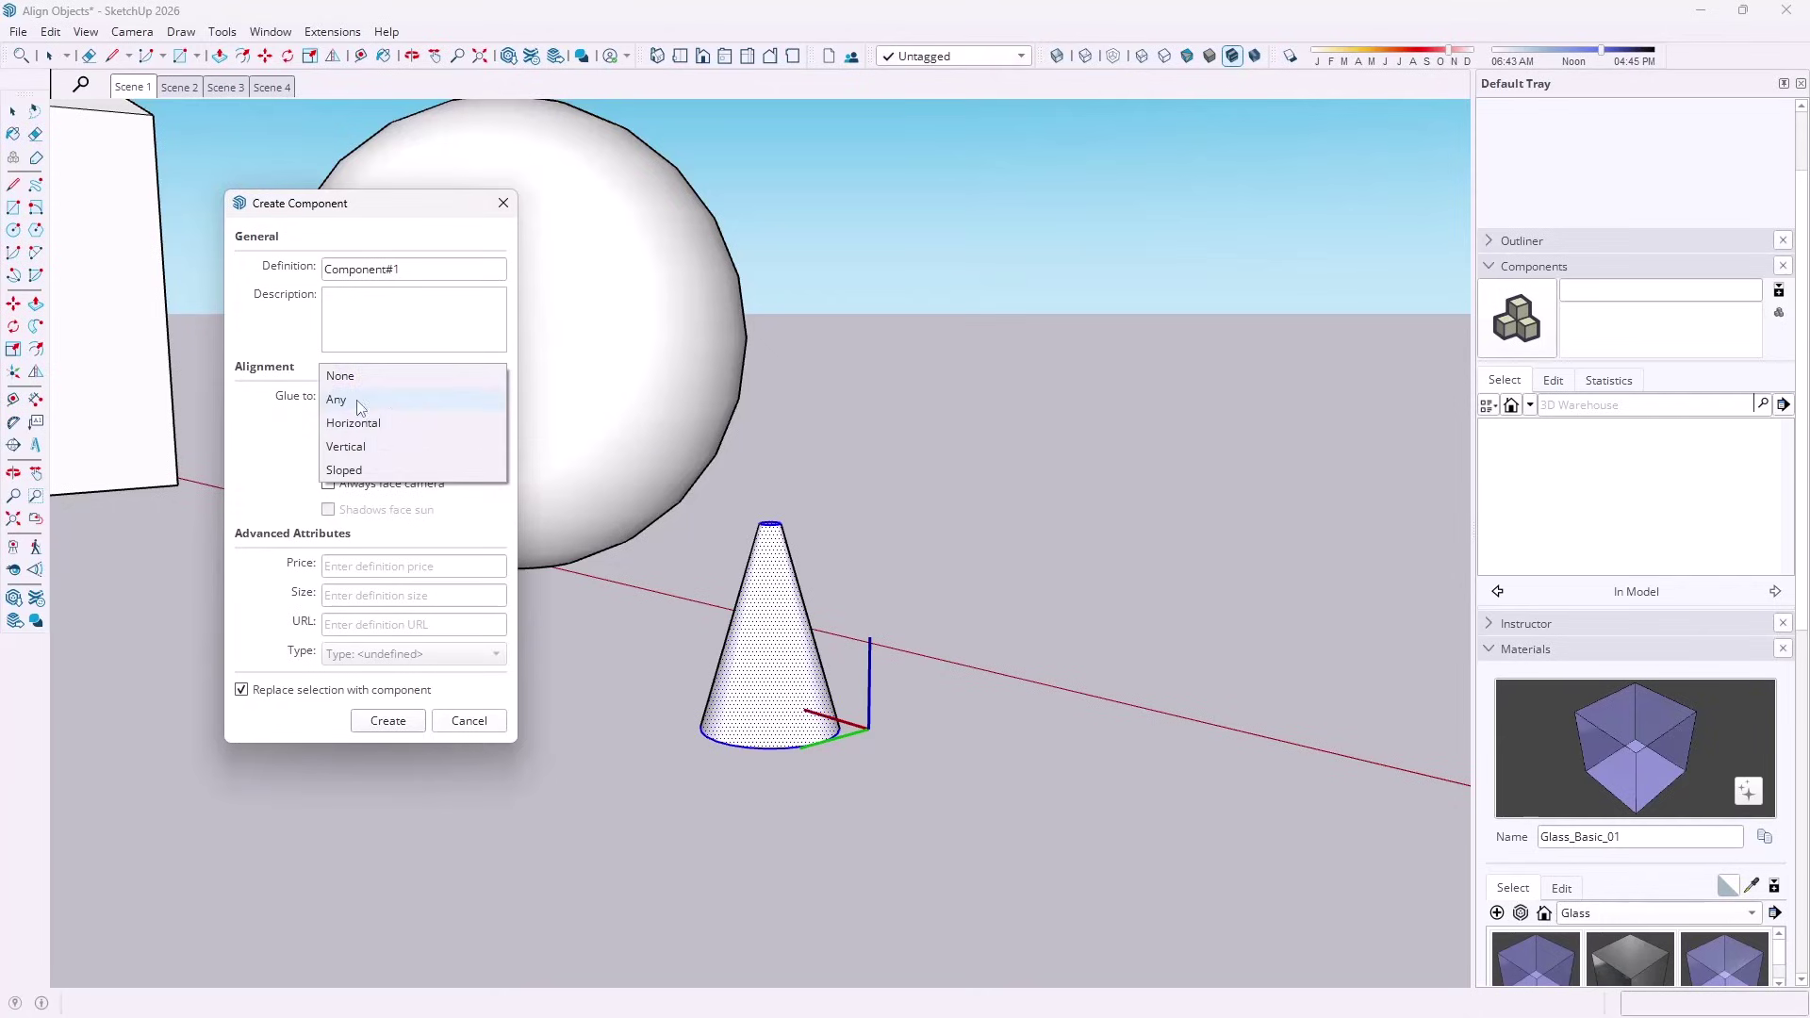
left_click(359, 408)
Begin setting component axes at the cone base centre, then cancel the component creation.
left_click(433, 426)
middle_click_drag(748, 713, 852, 747)
scroll(842, 699, "up", 3)
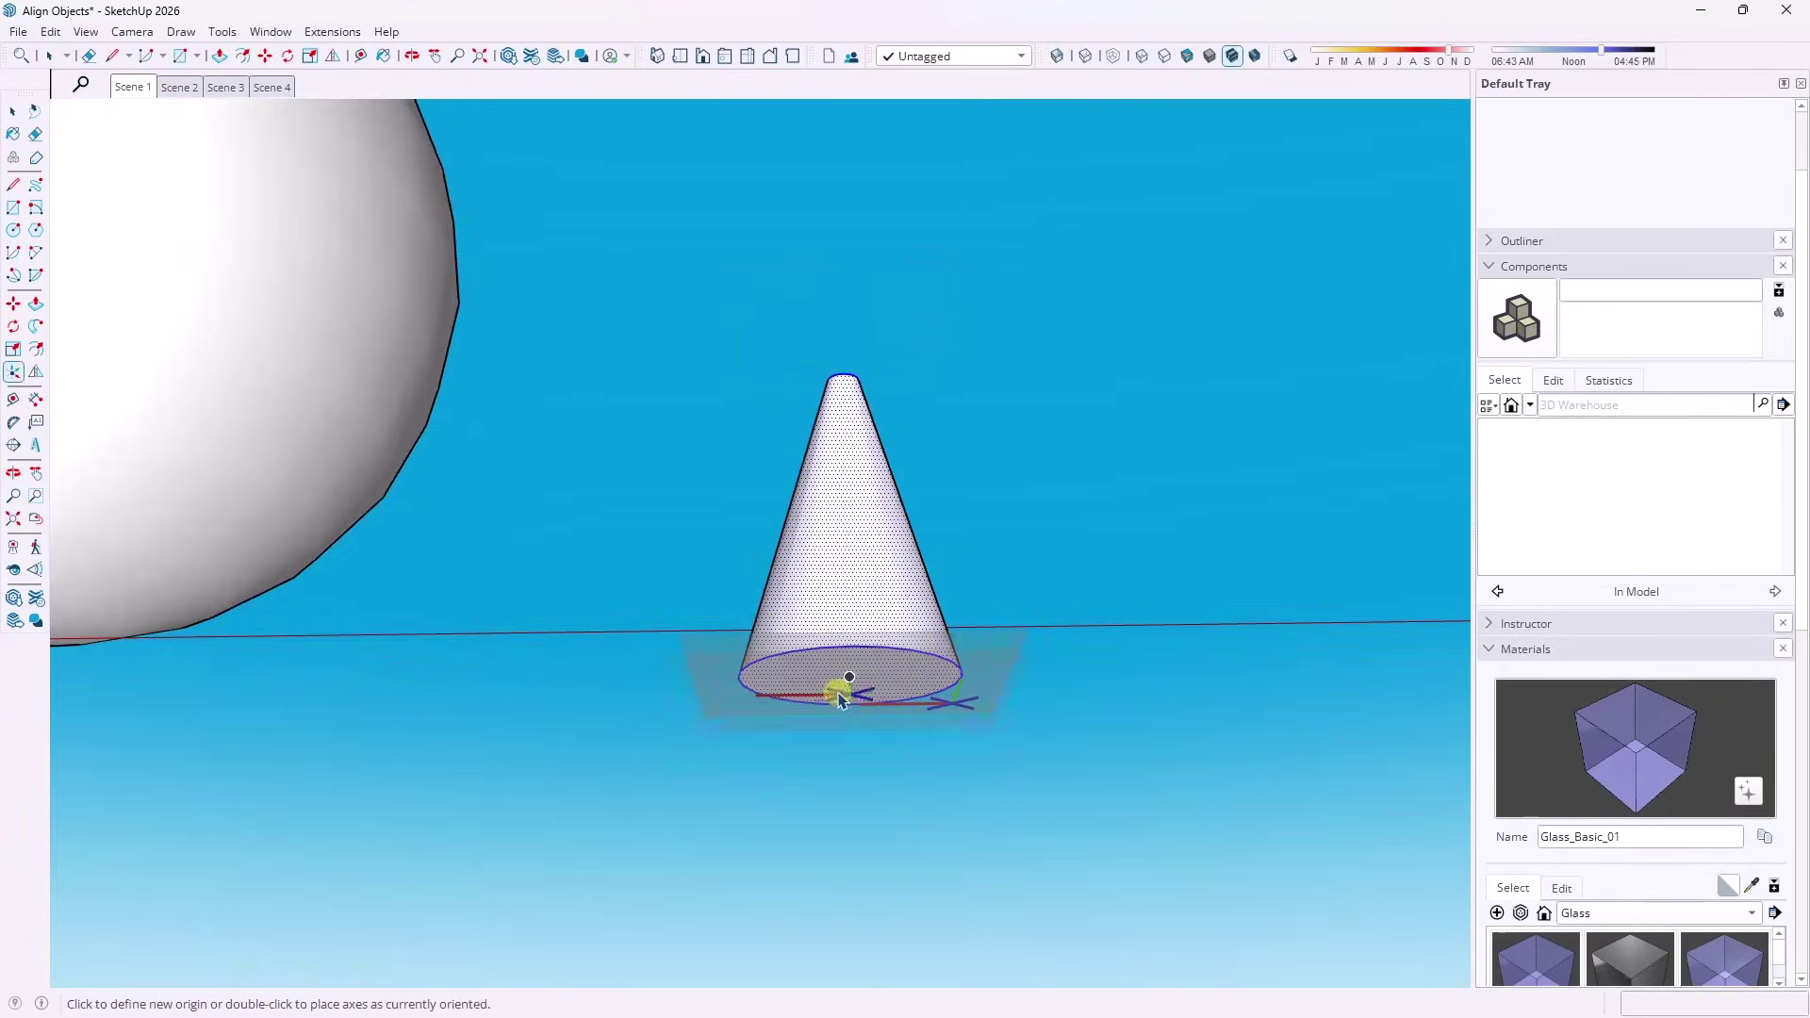
left_click(850, 676)
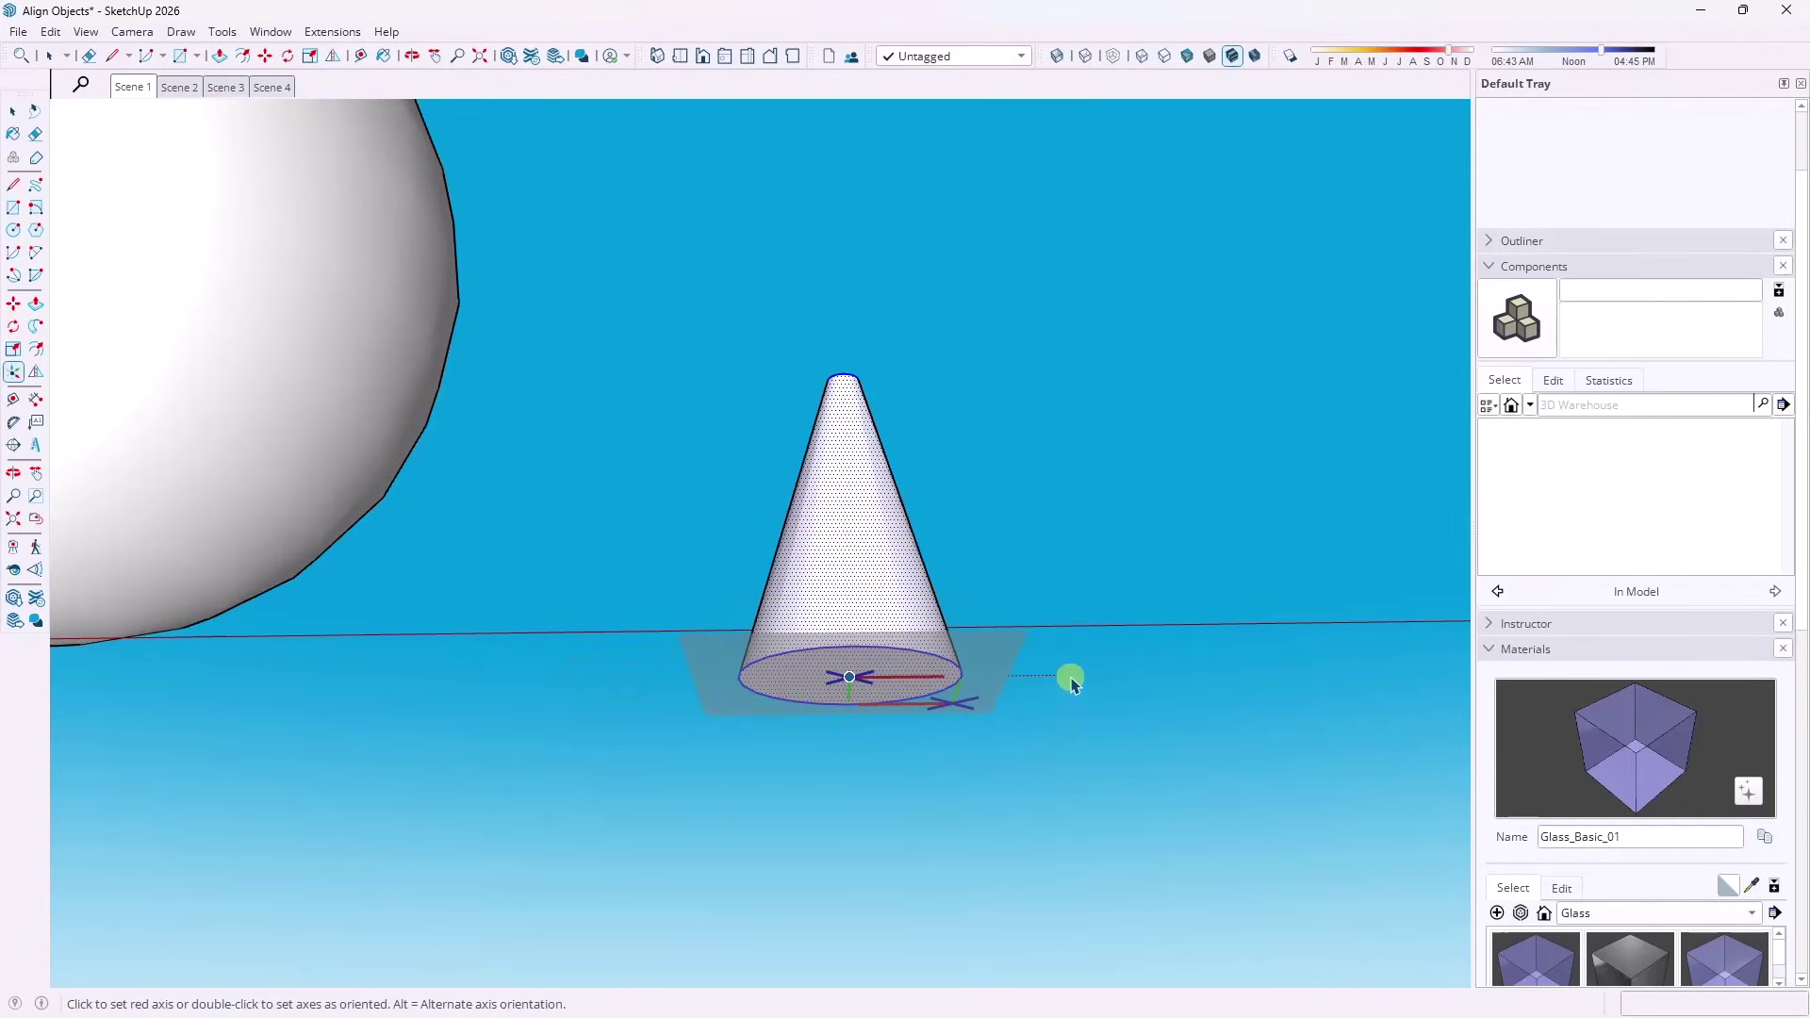
key("space")
key("Return")
middle_click_drag(1083, 574, 818, 613)
Triple-click to select the whole upright cone and start Make Component.
right_click(818, 613)
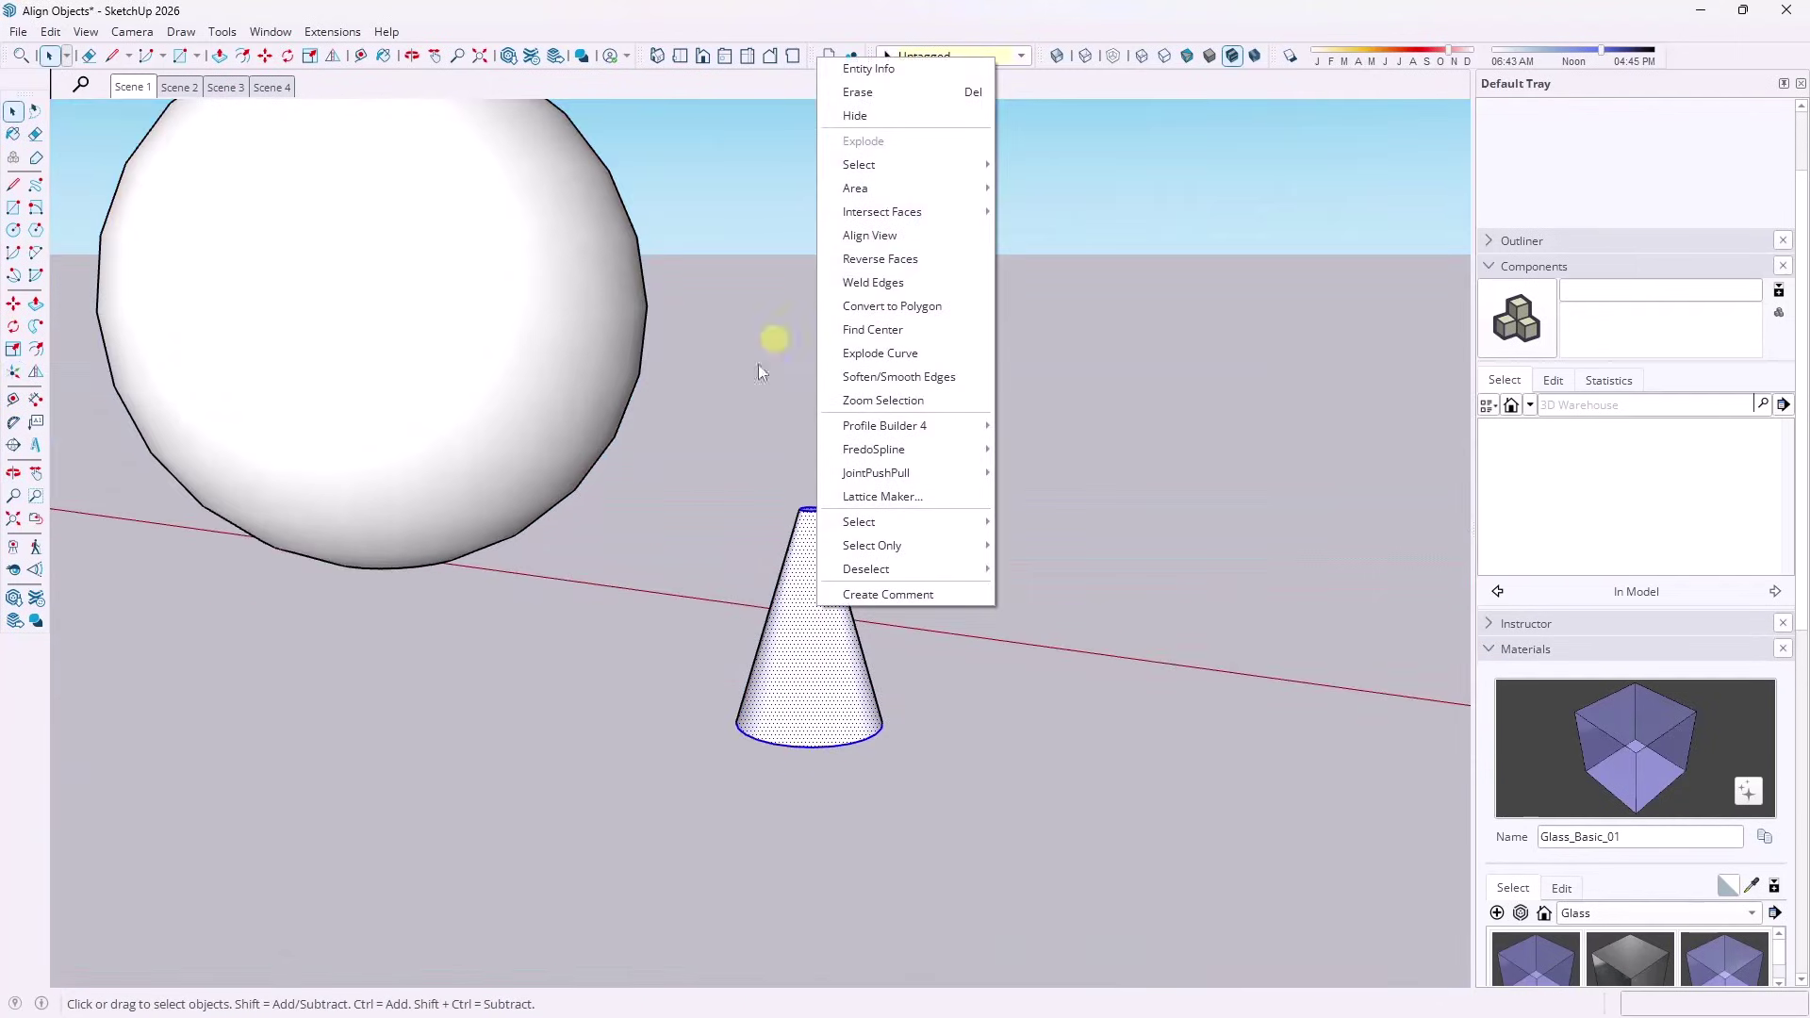
left_click(809, 630)
triple_click(813, 650)
right_click(813, 653)
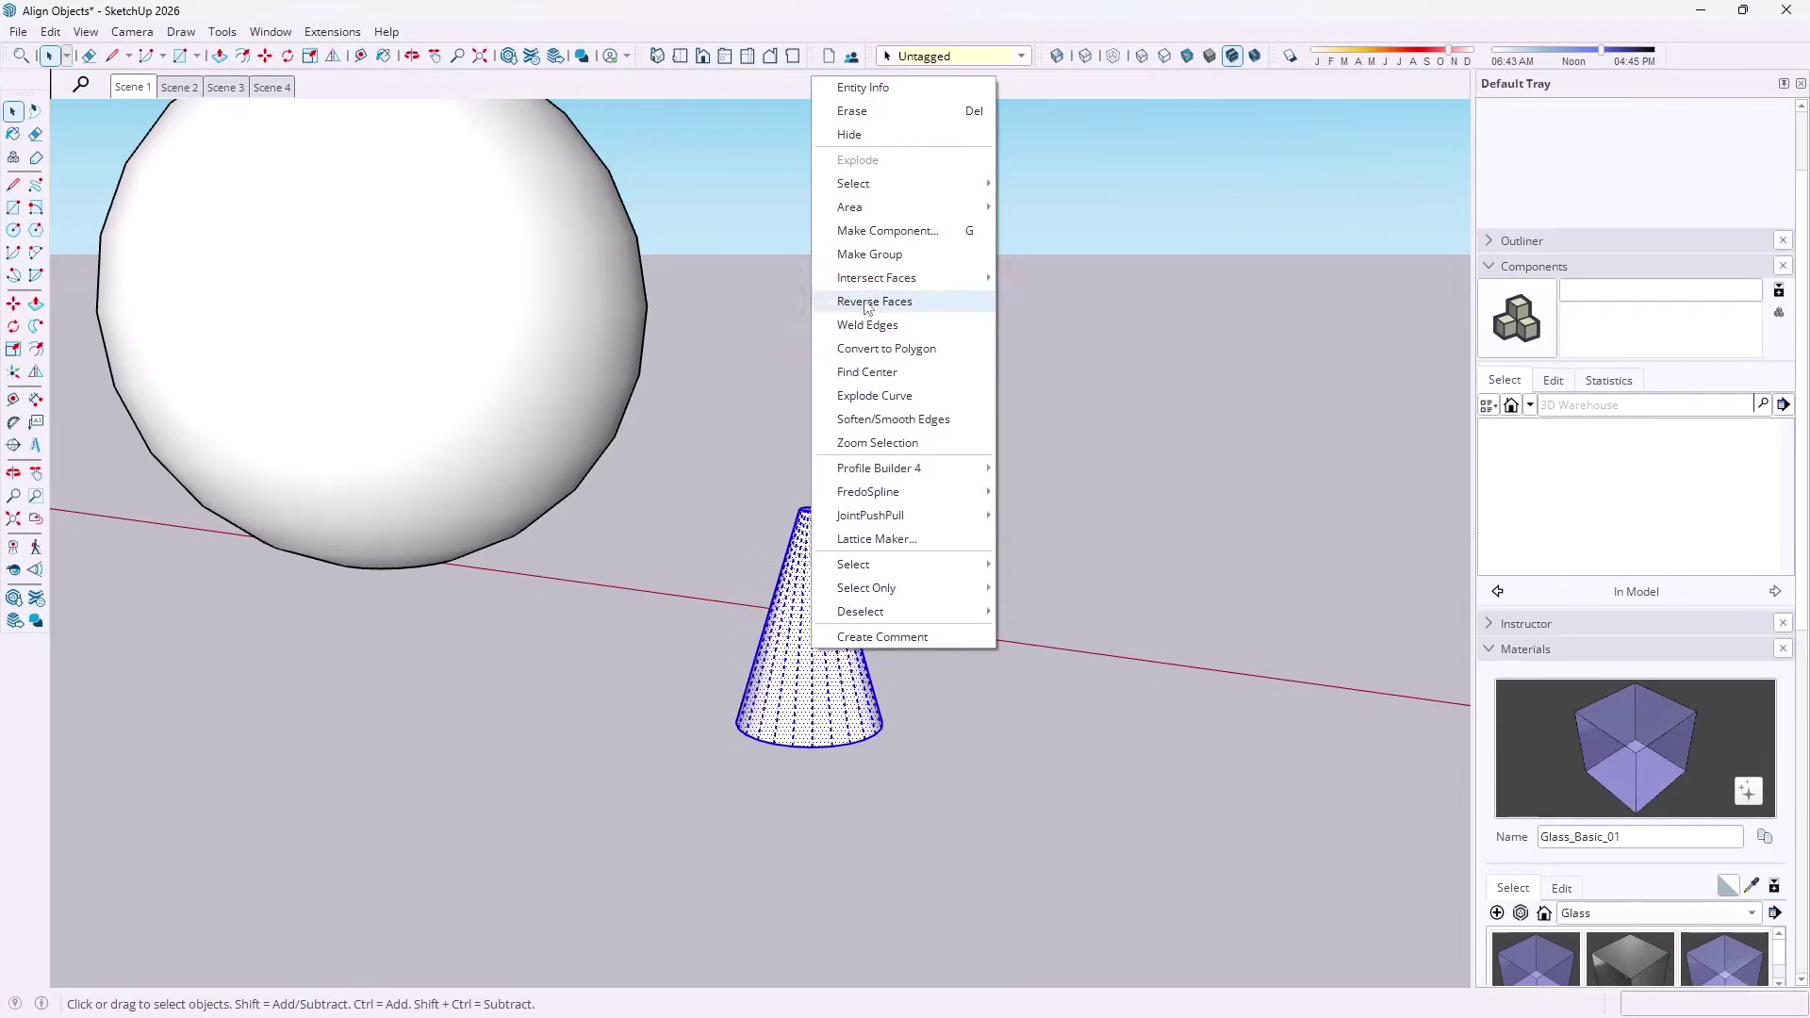
left_click(872, 230)
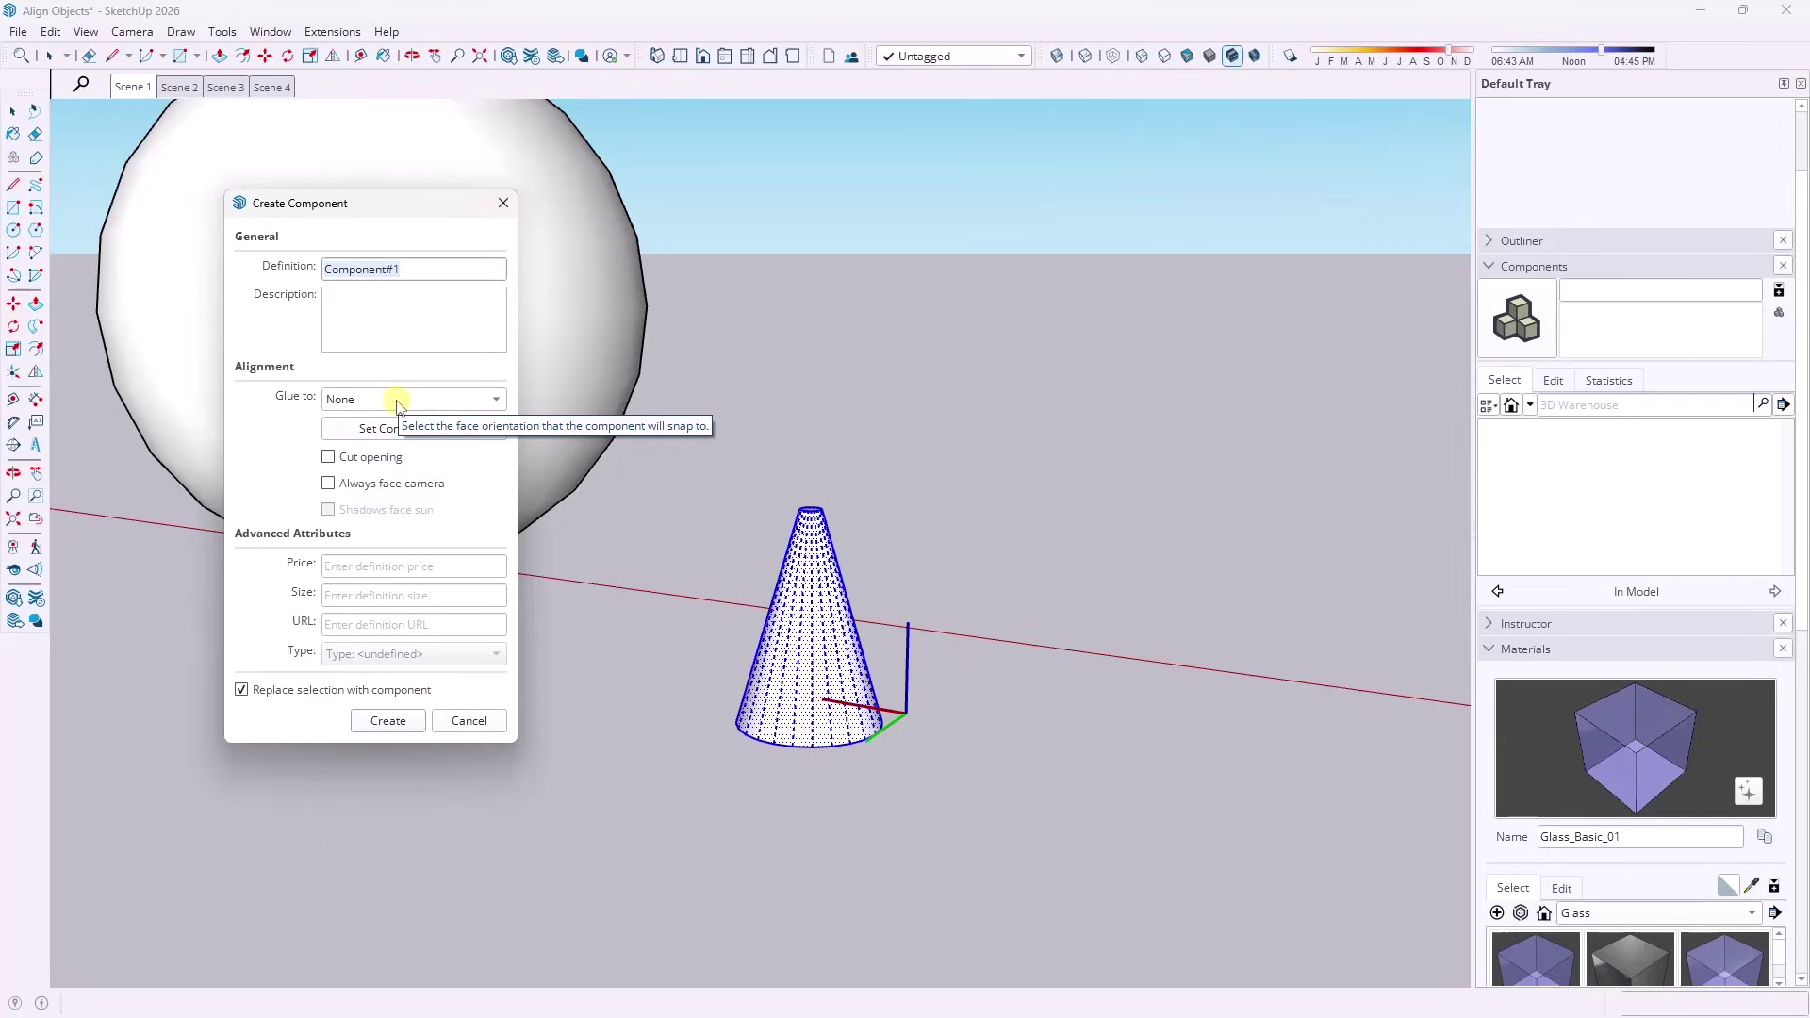
Set component axes at the base centre, choose Glue to Any, and create Component#1.
left_click(403, 429)
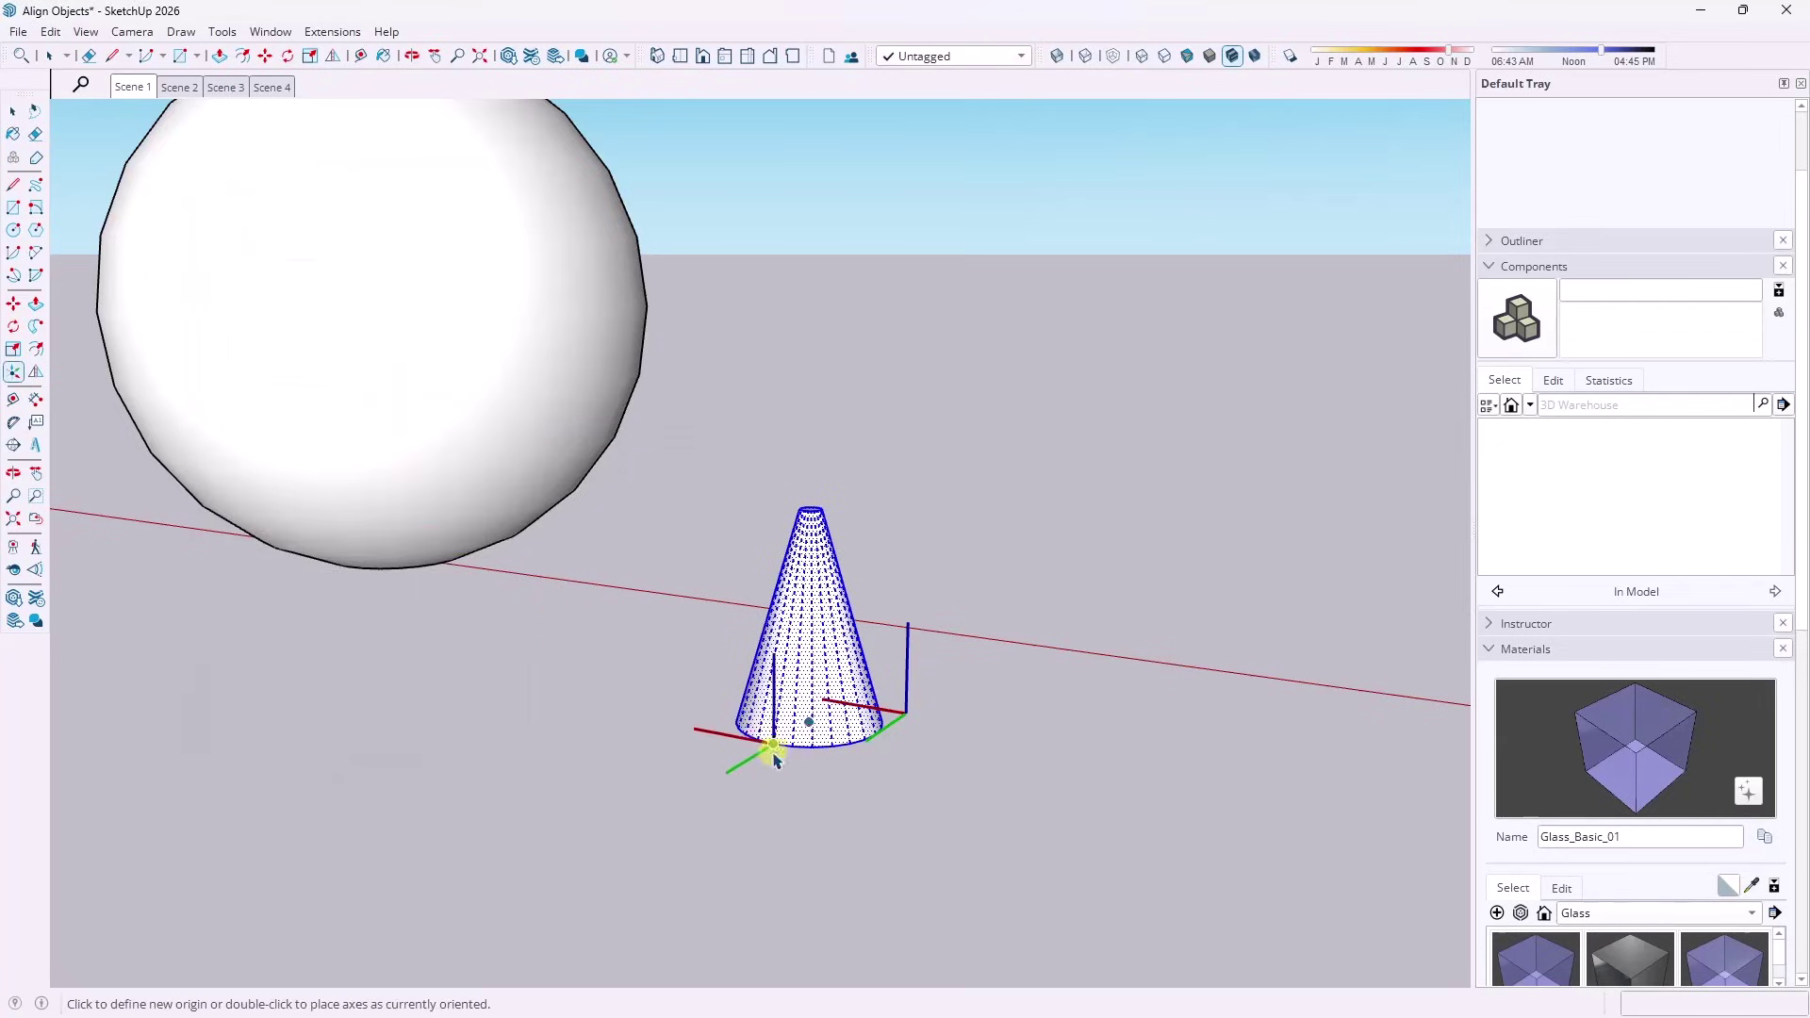
middle_click_drag(757, 745, 770, 638)
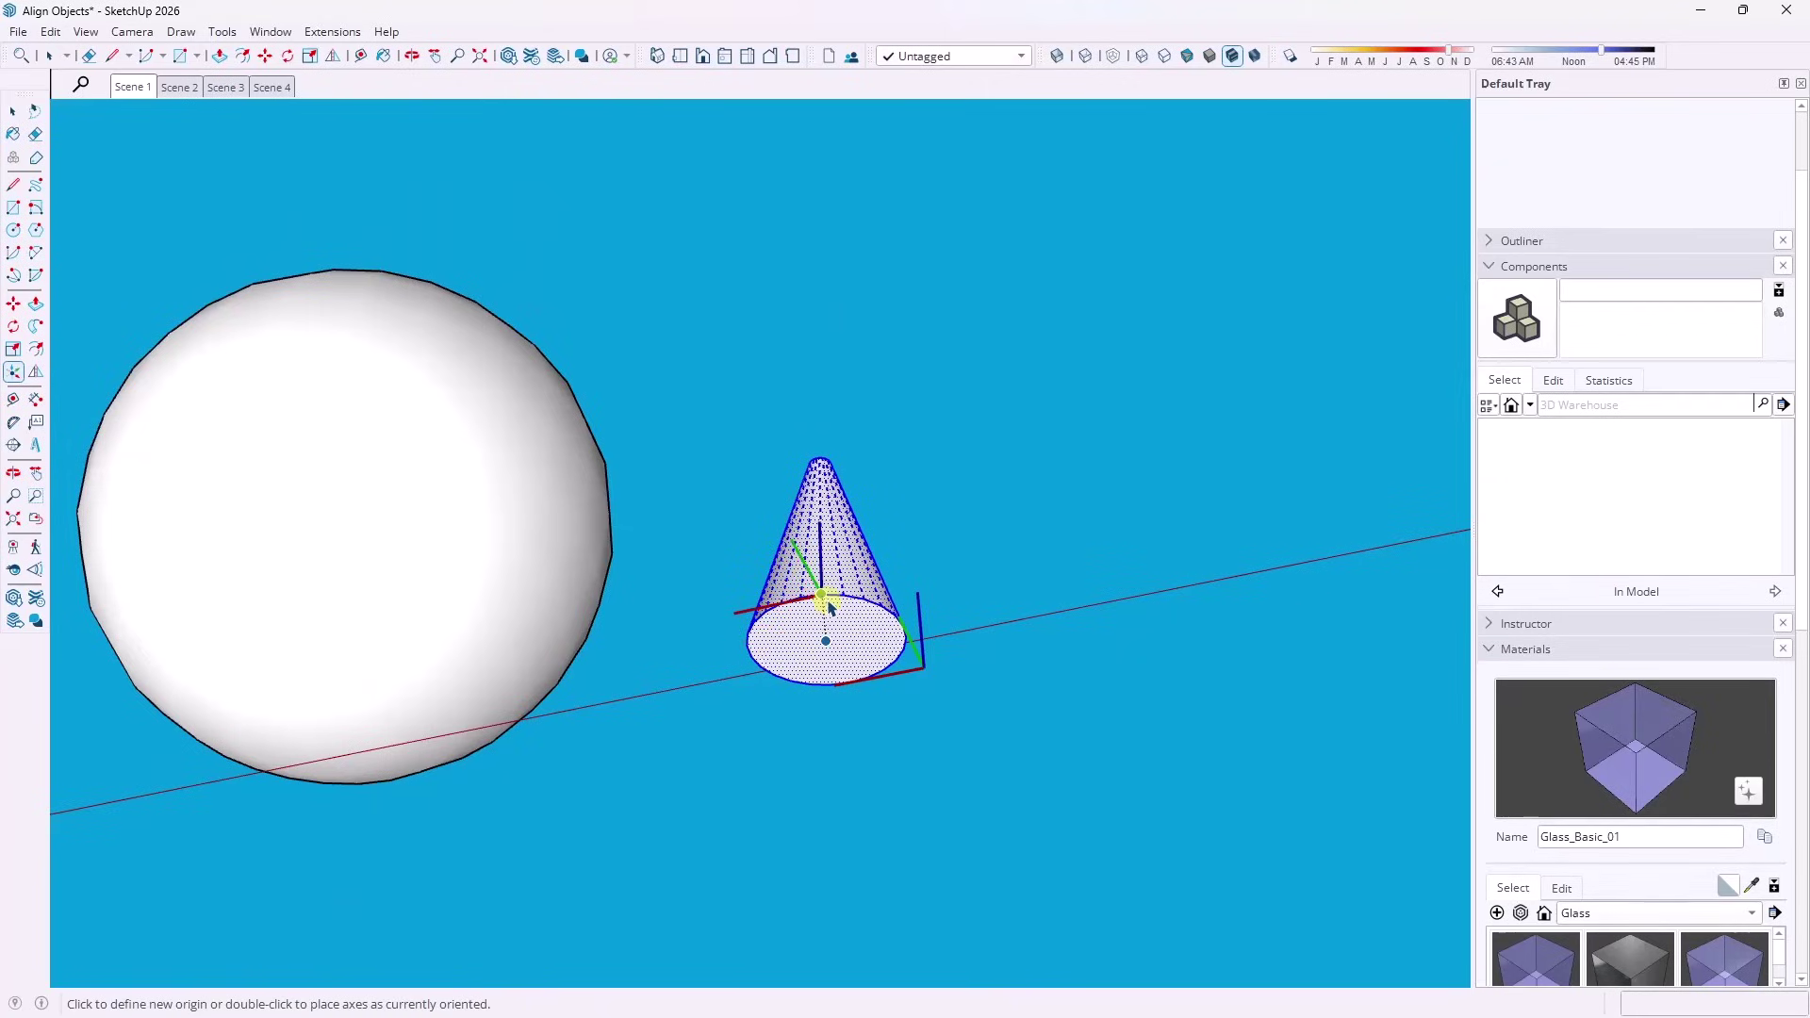
left_click(826, 640)
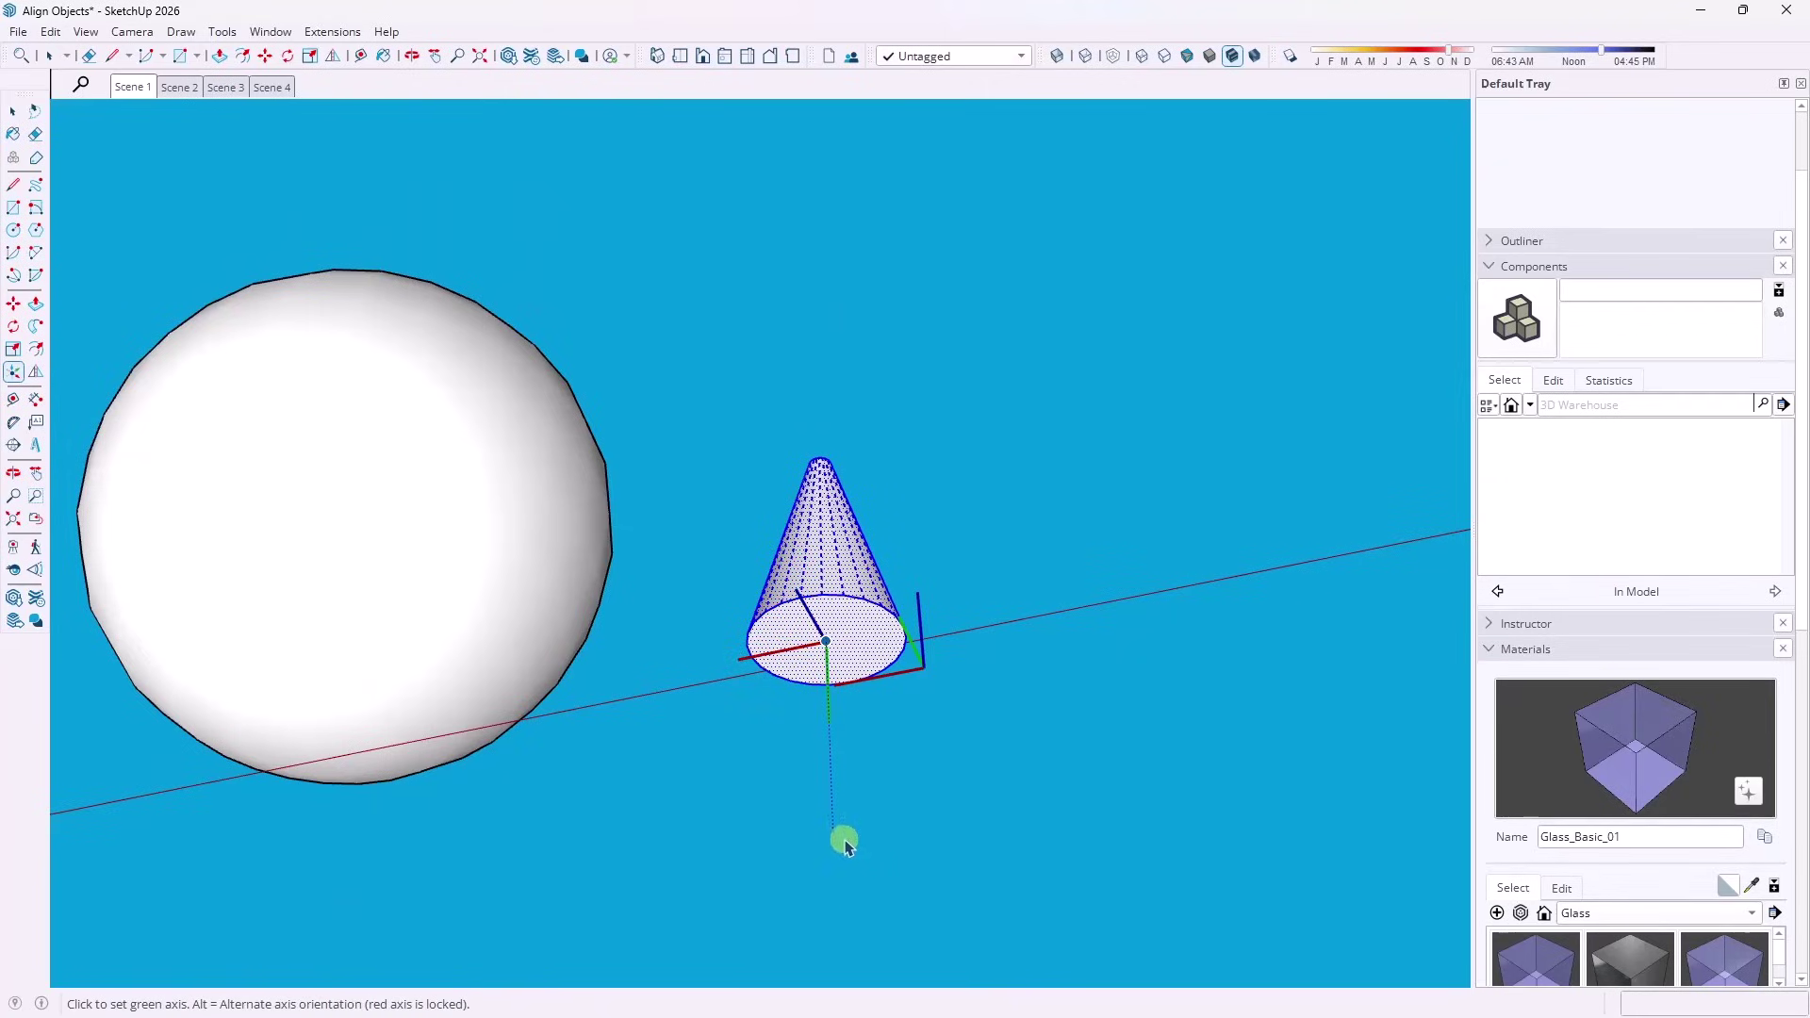
left_click(856, 683)
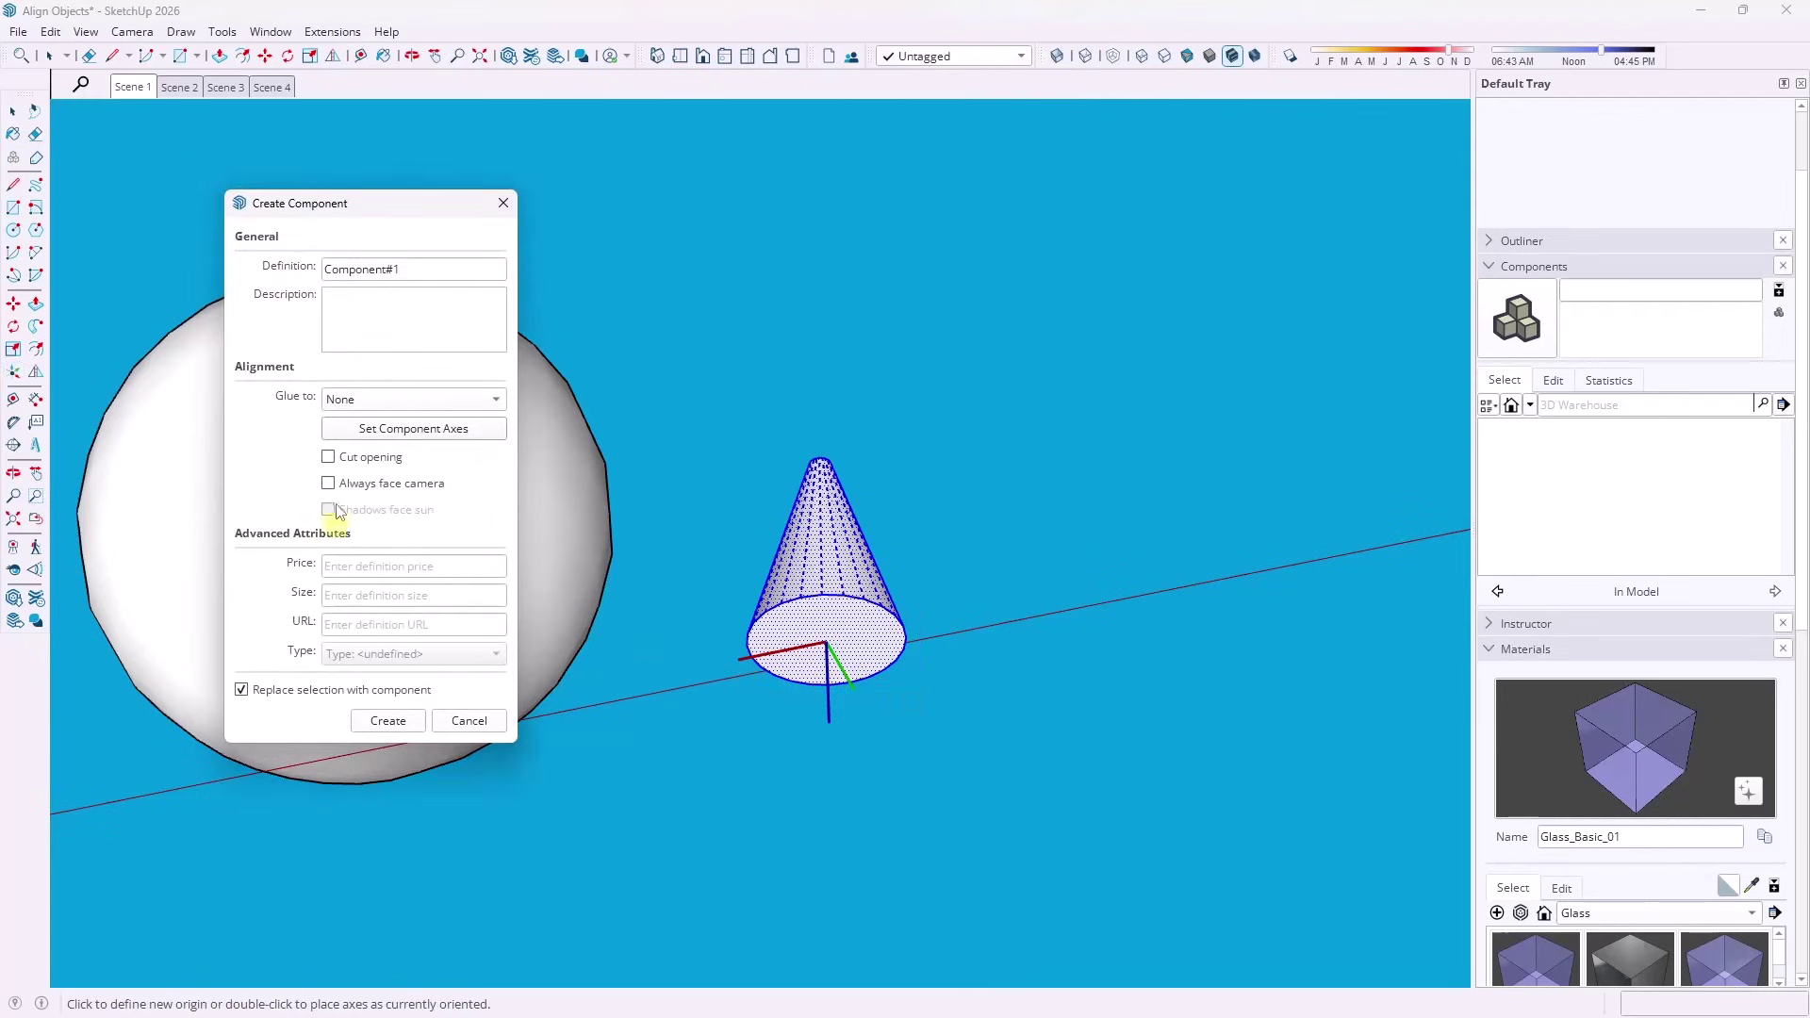
left_click(339, 407)
left_click(342, 427)
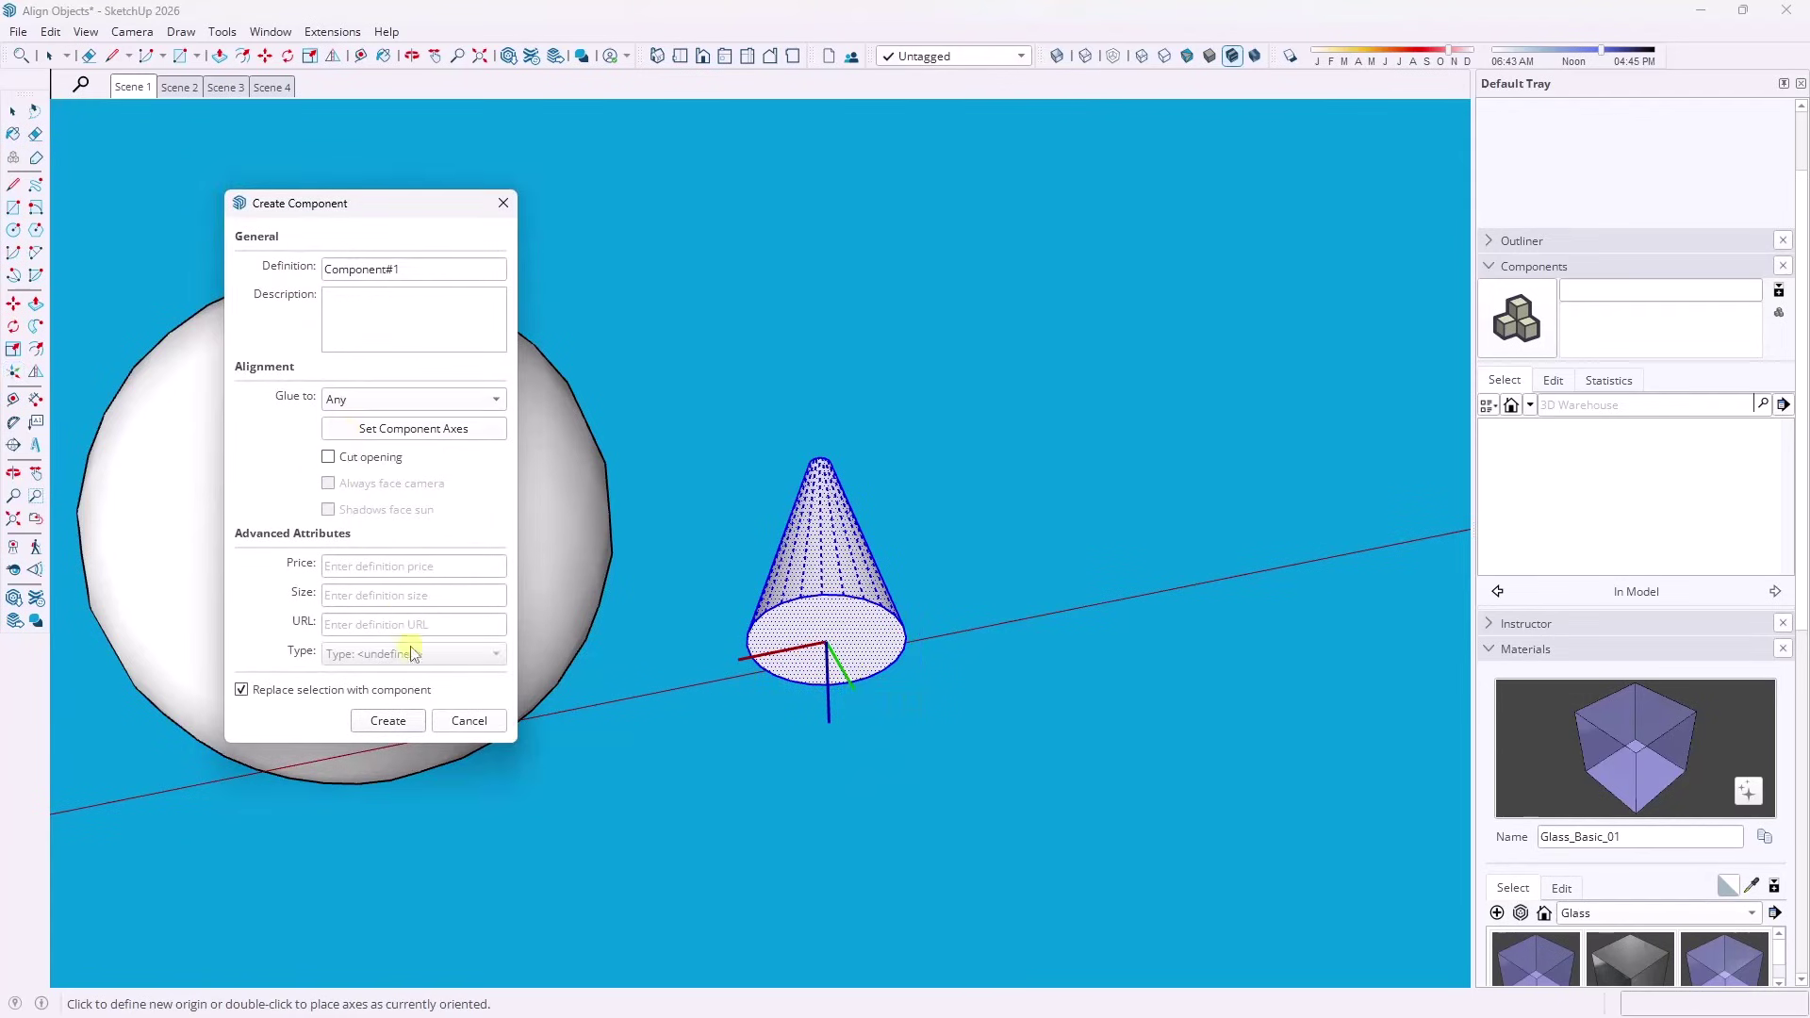
left_click(388, 721)
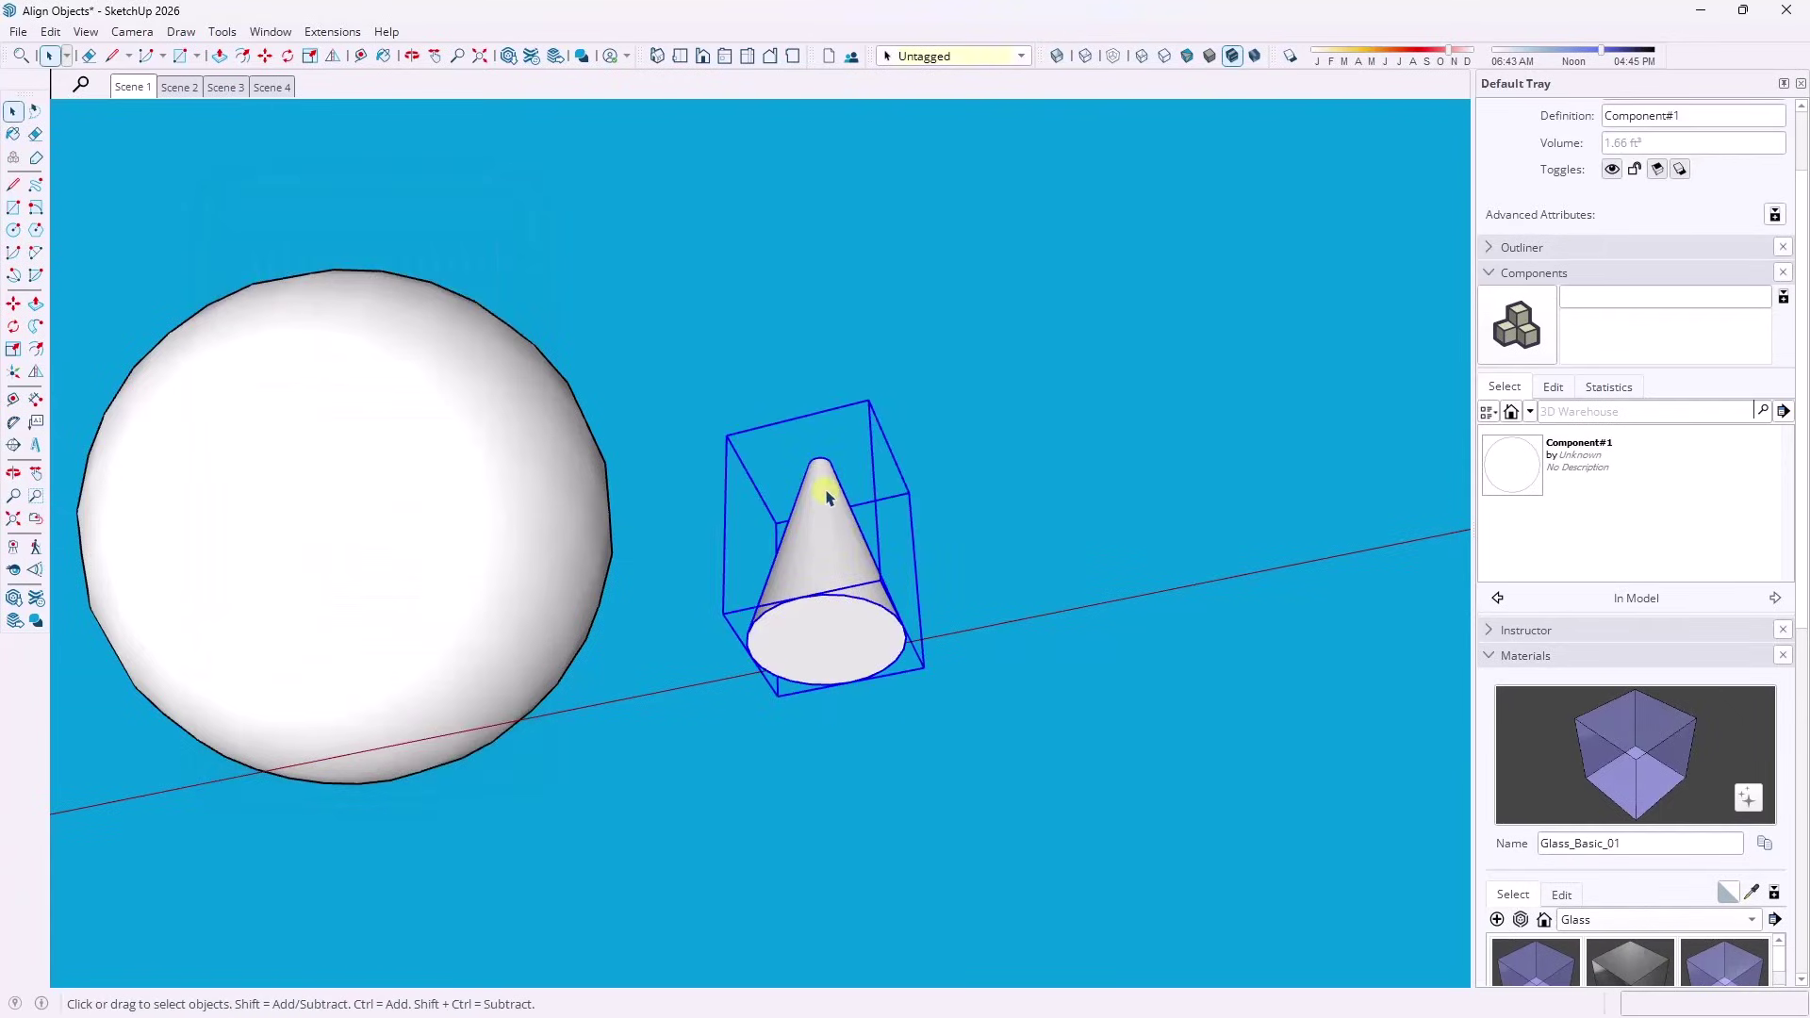
middle_click_drag(826, 496, 740, 749)
key("m")
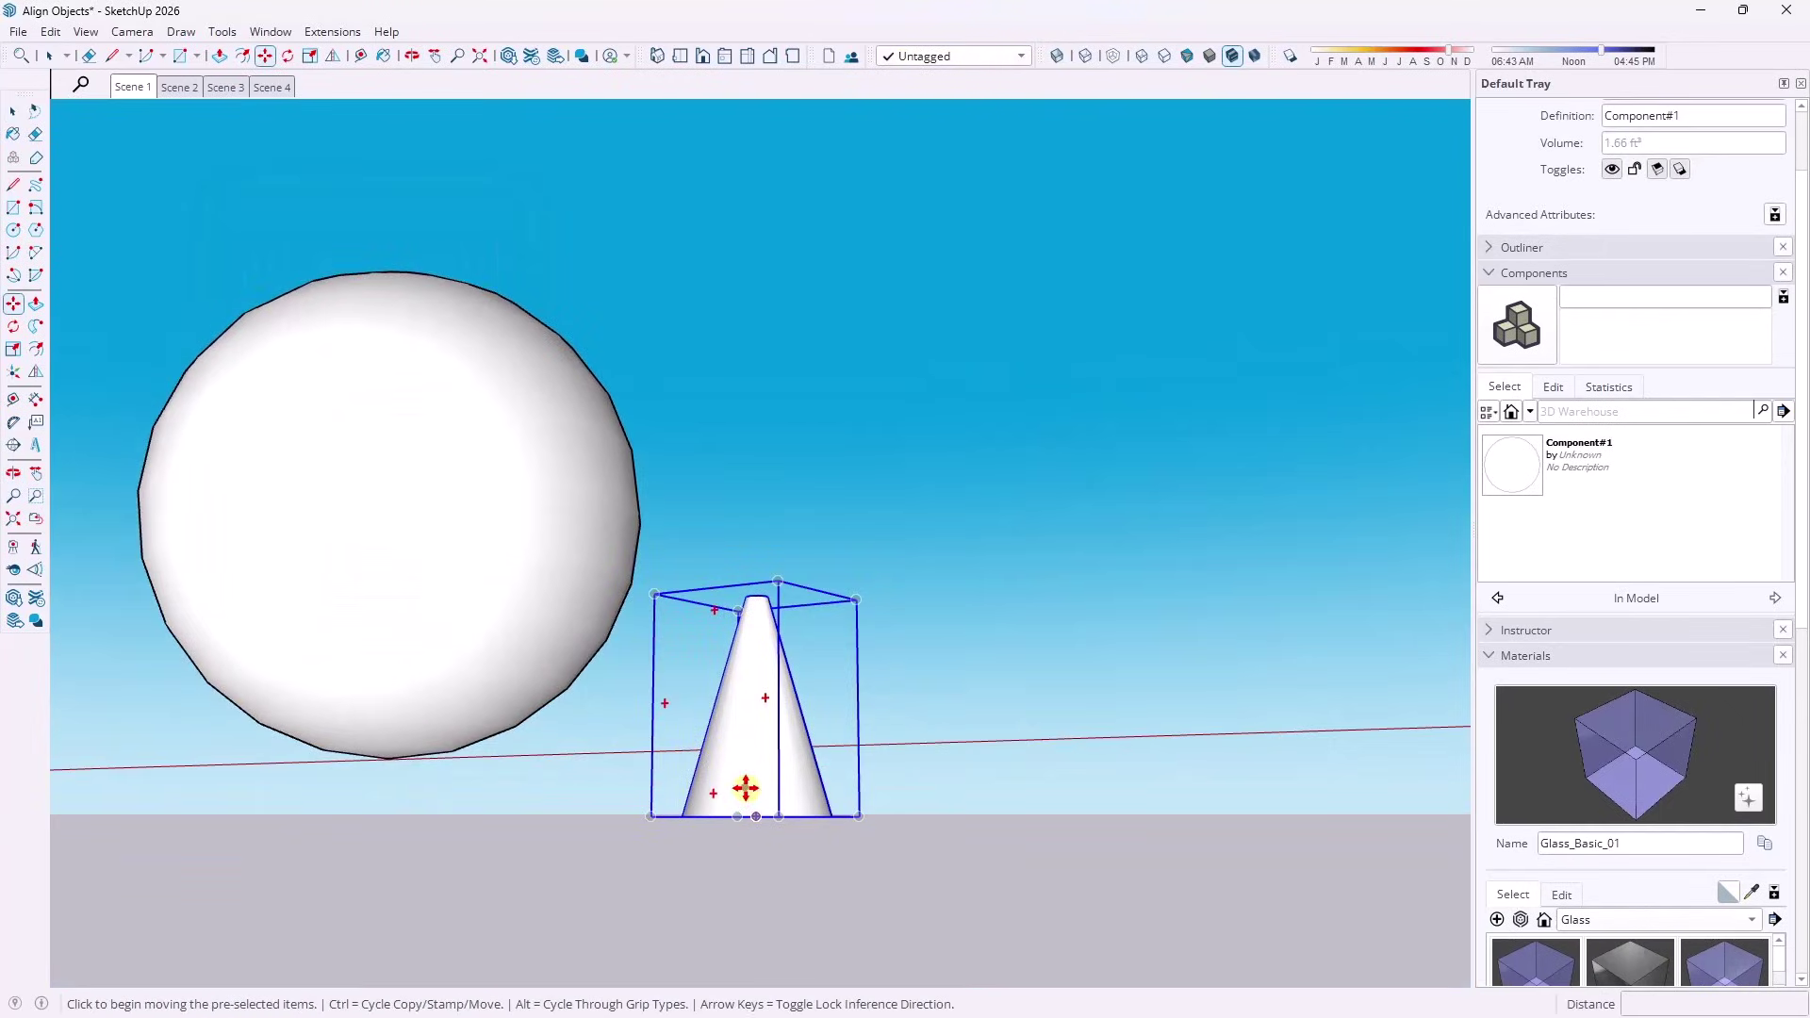
left_click(751, 816)
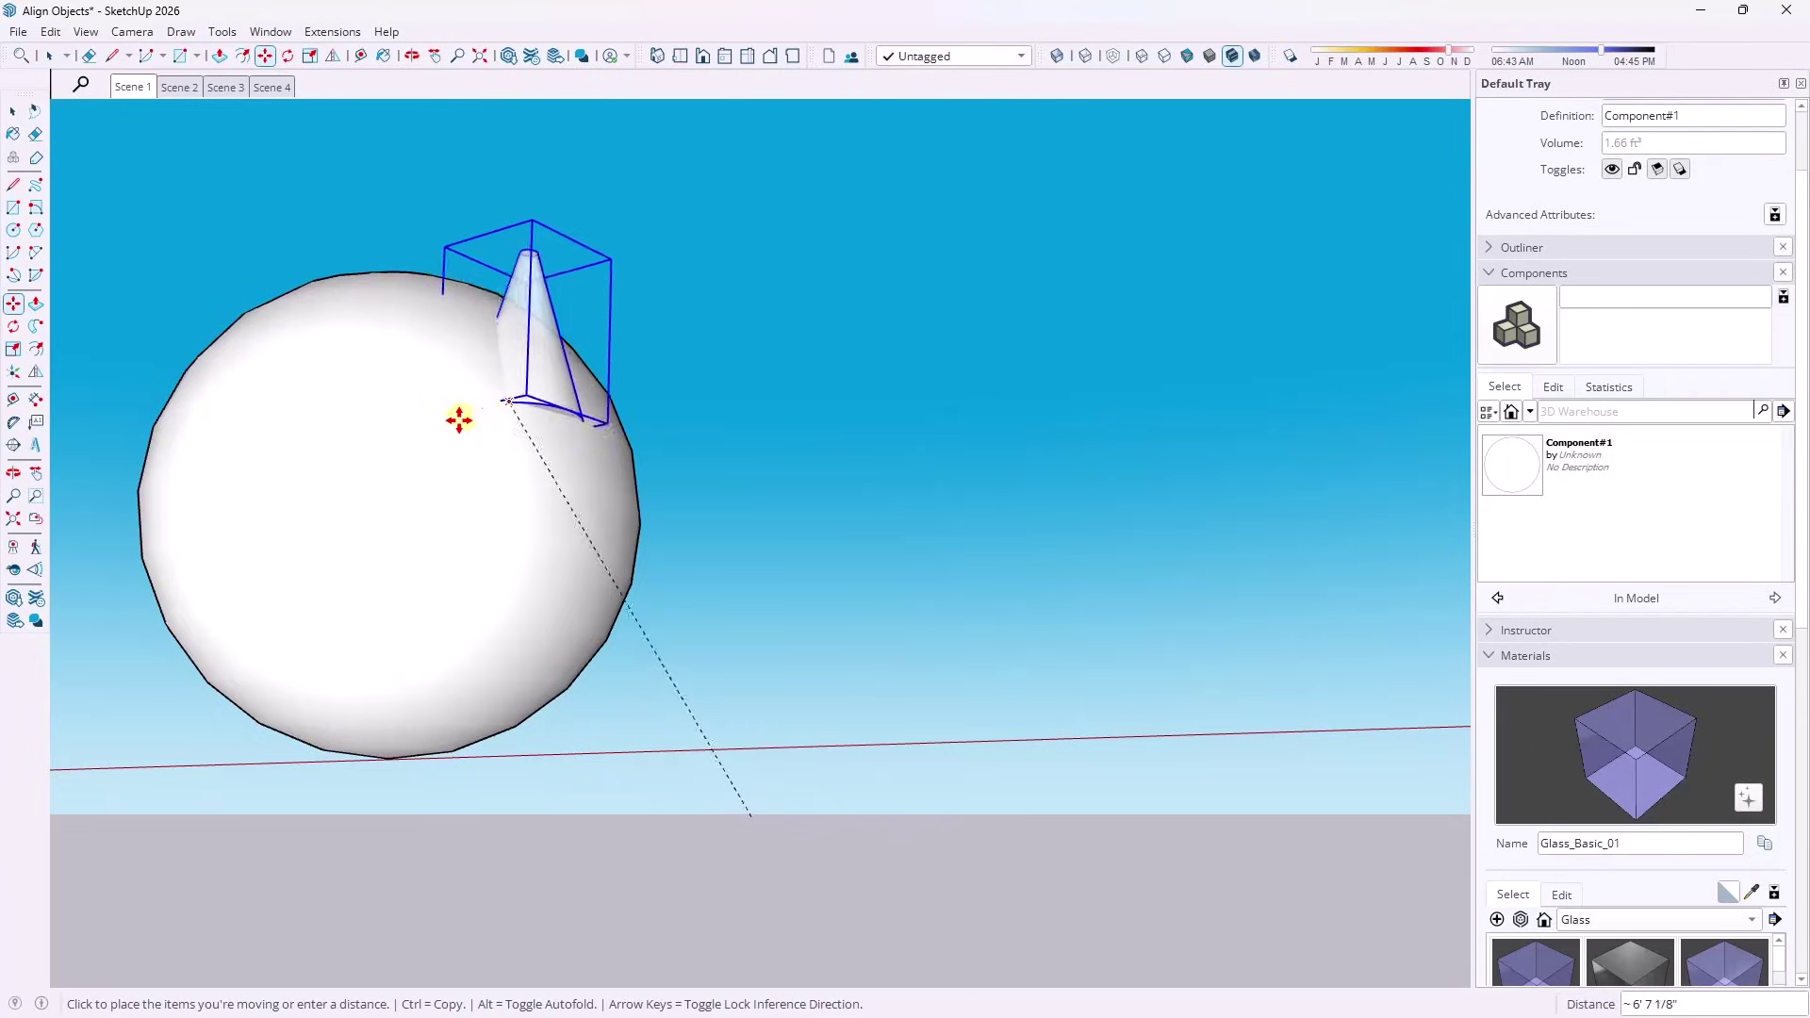
key("space")
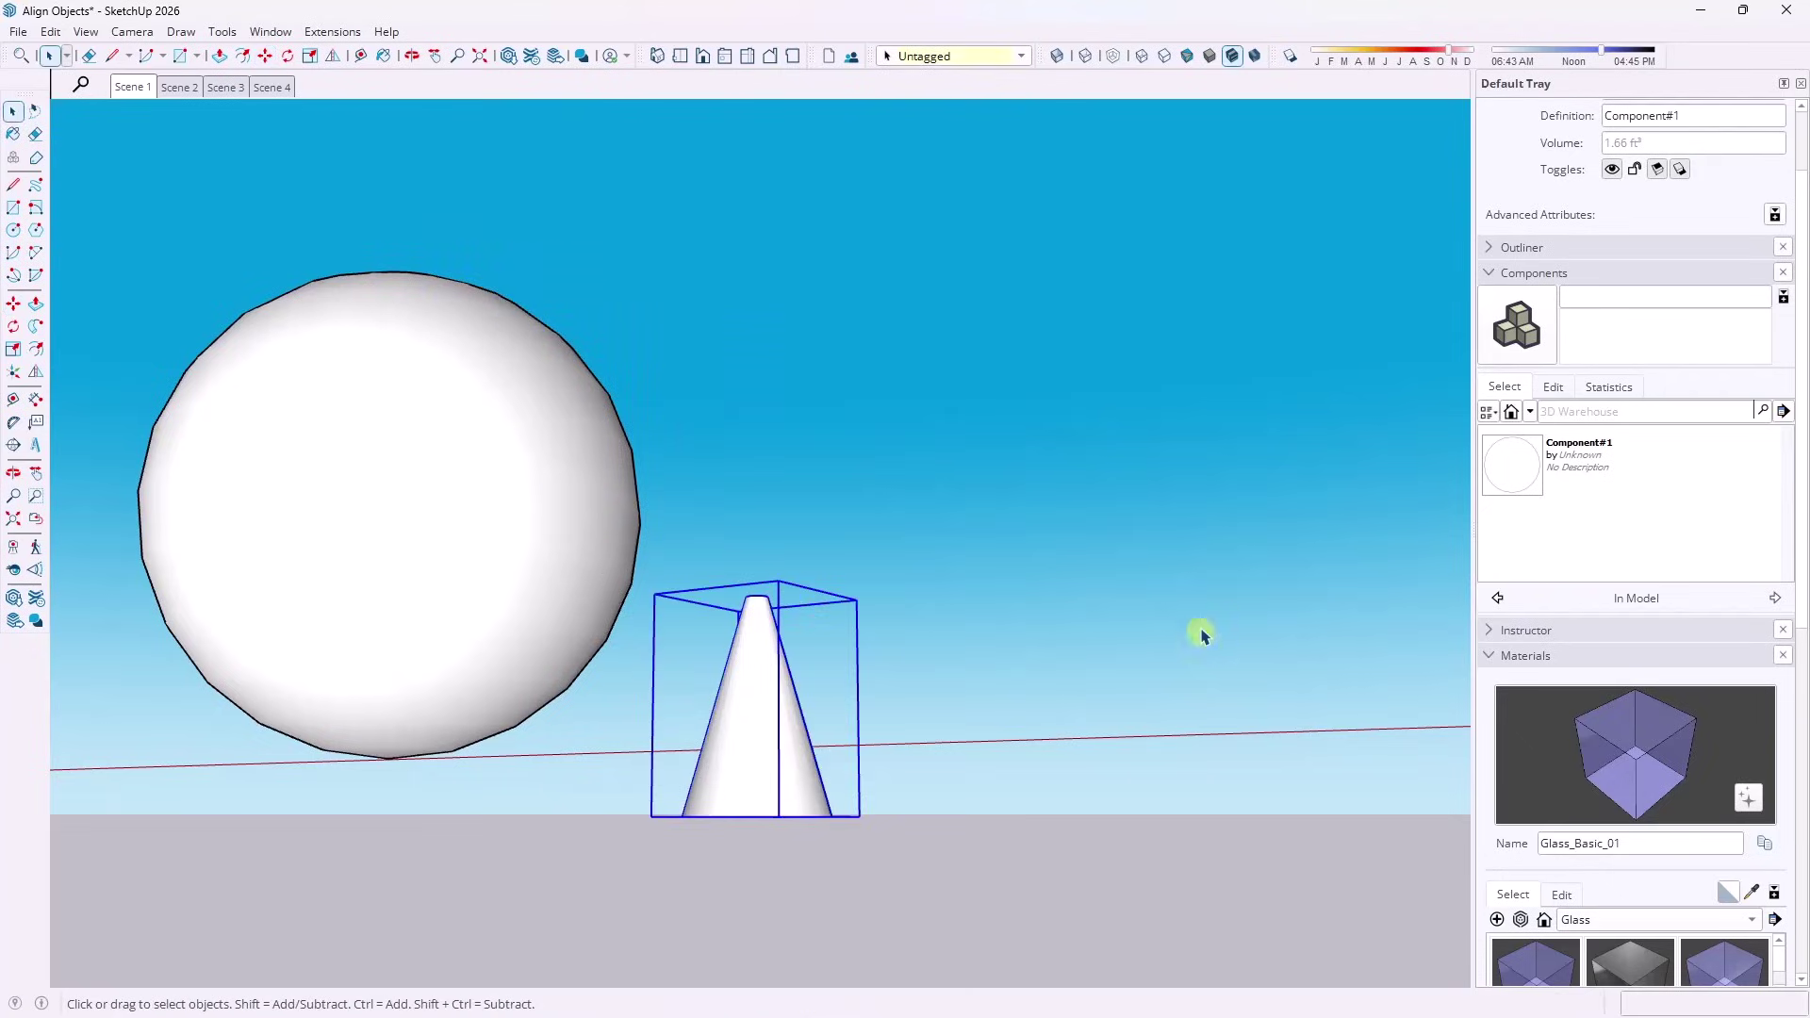
left_click(1493, 274)
left_click(1491, 273)
left_click(1532, 414)
left_click(1571, 439)
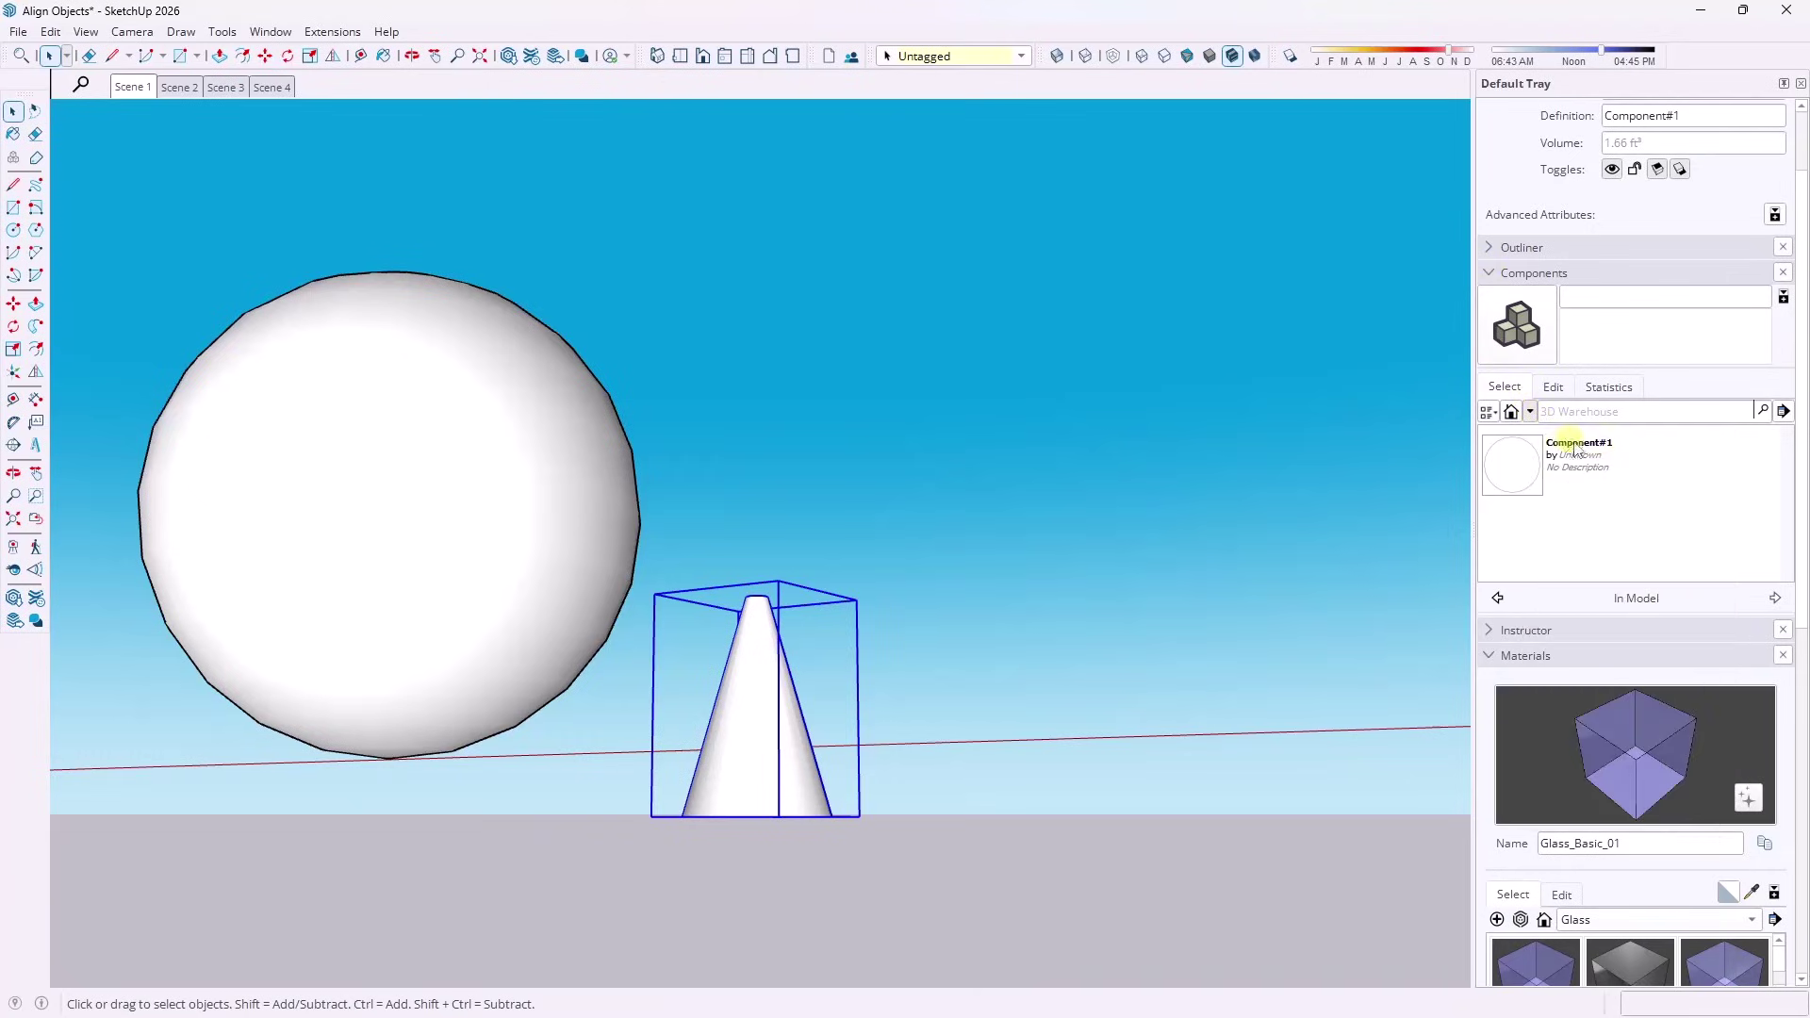
left_click(1520, 471)
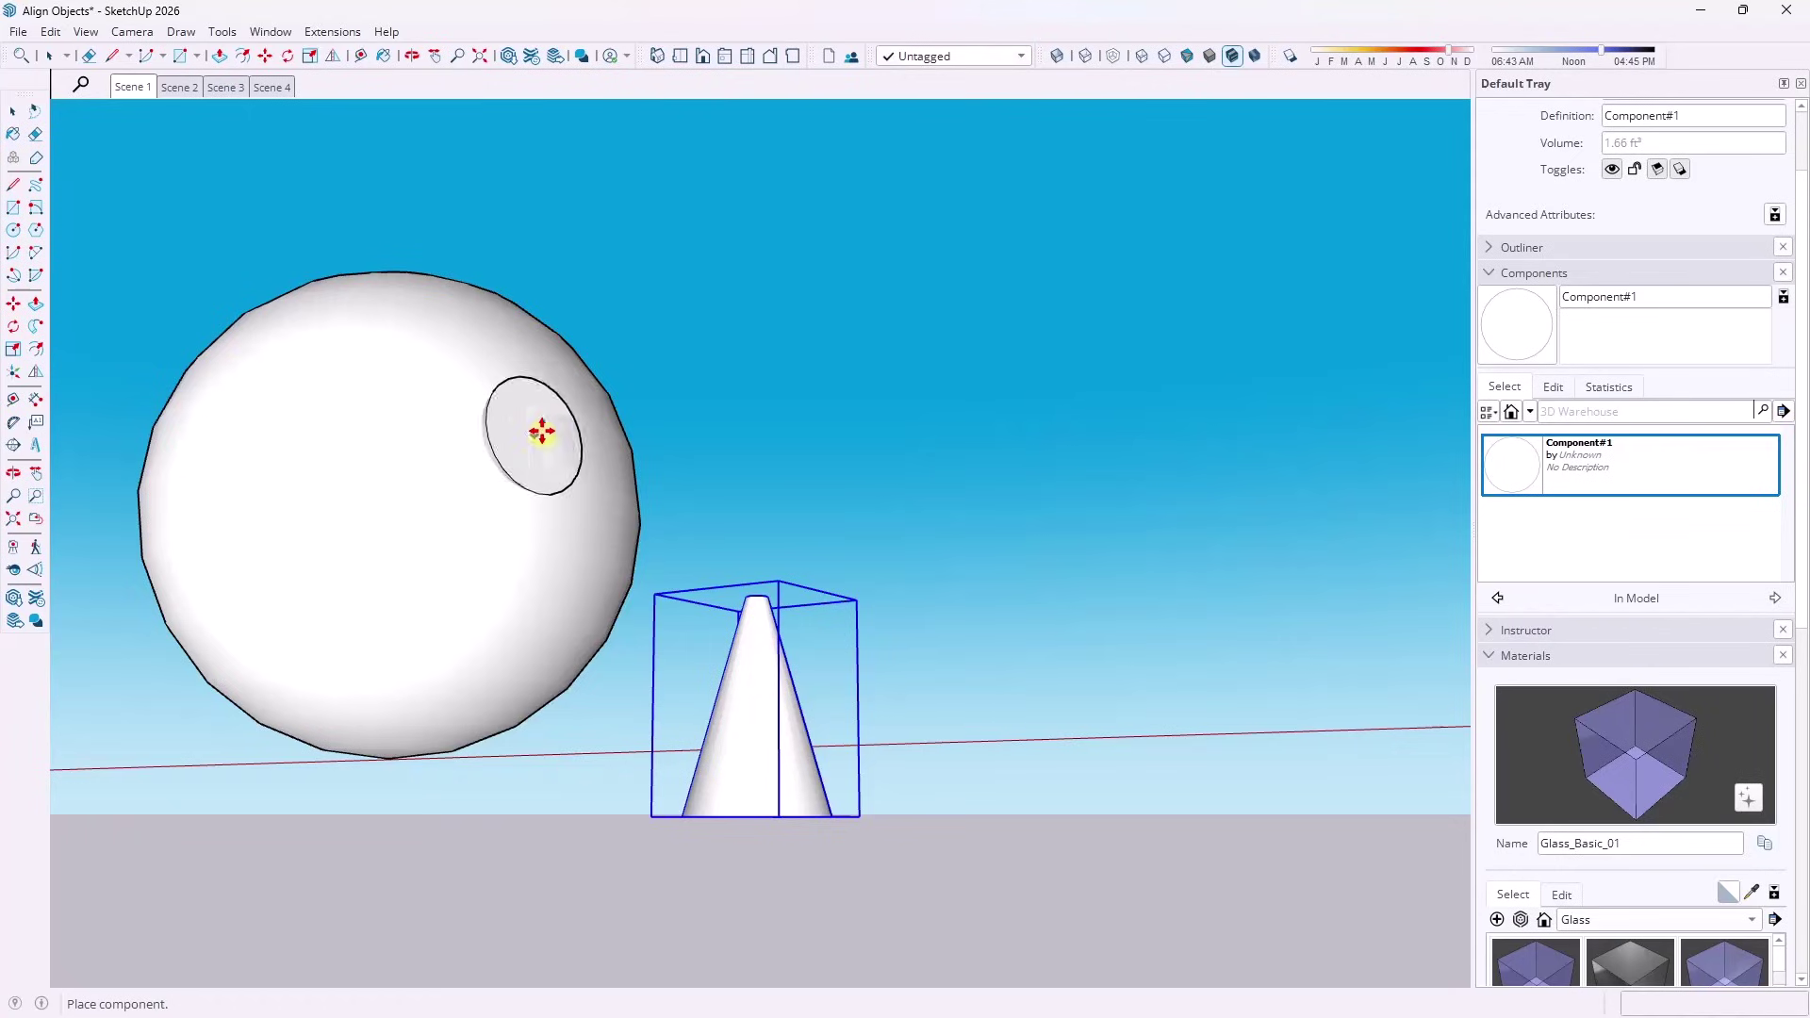
scroll(544, 390, "up", 4)
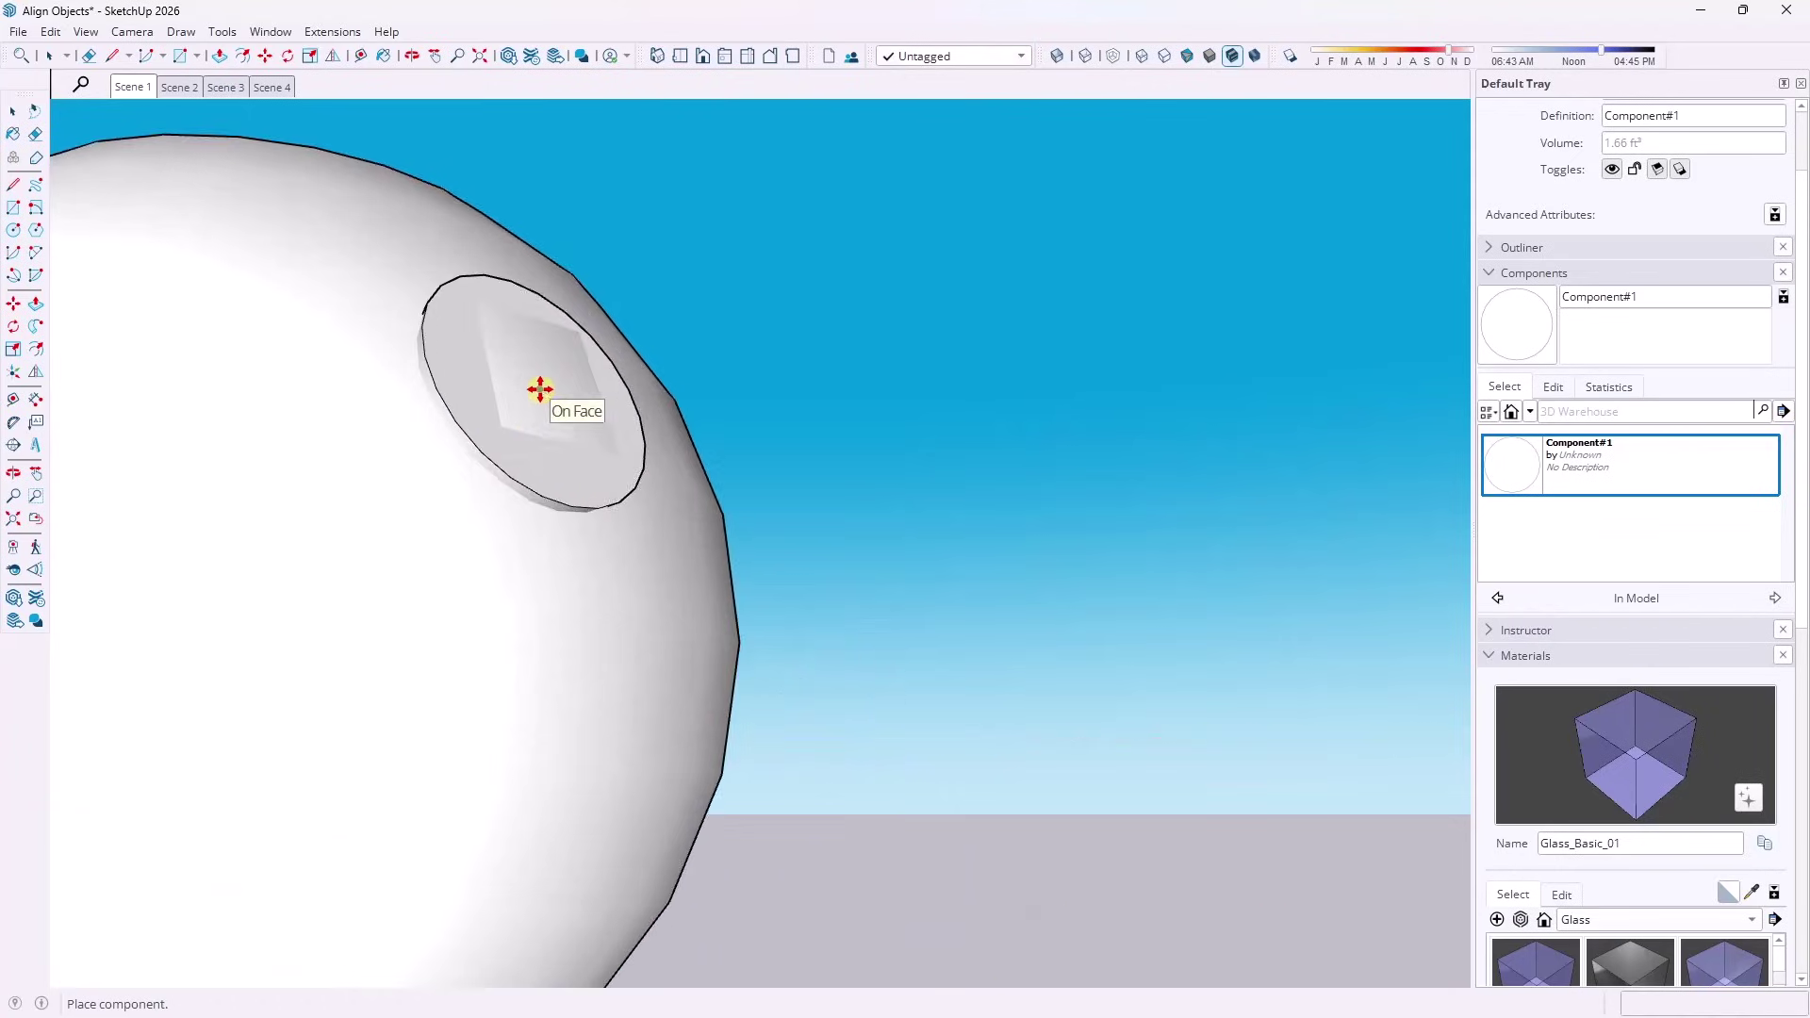
scroll(541, 389, "down", 4)
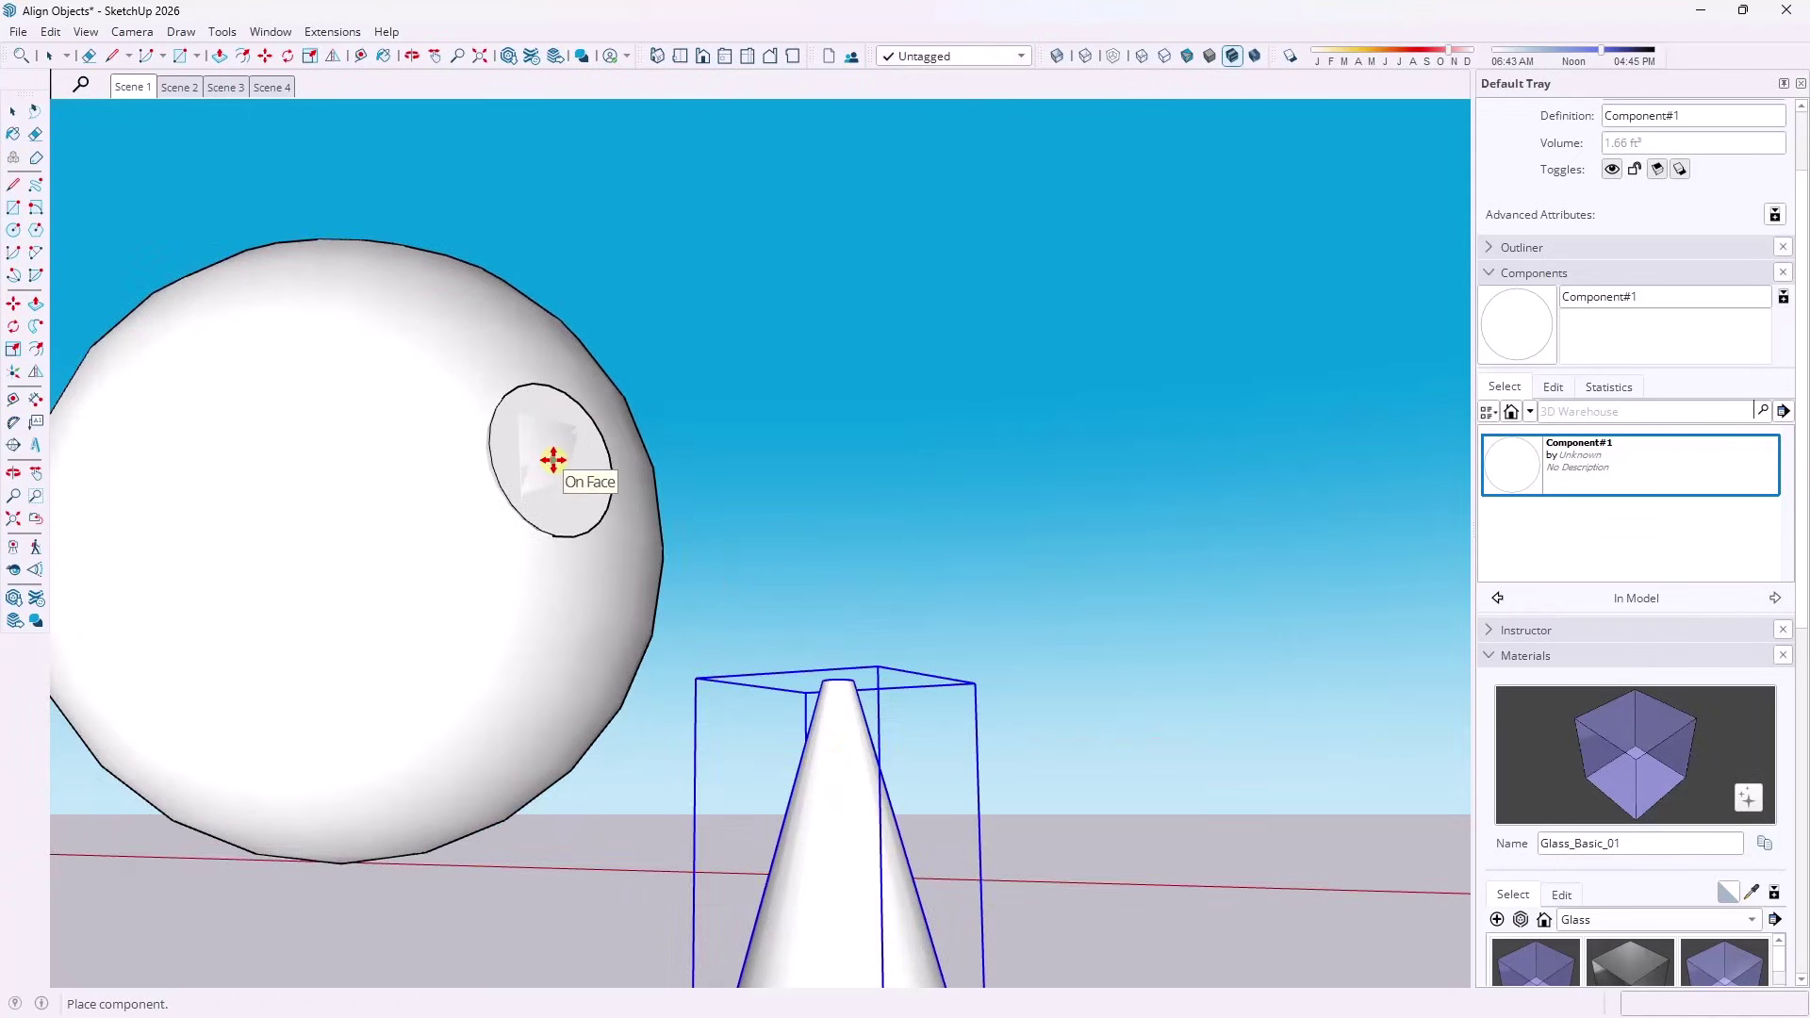
scroll(554, 460, "down", 6)
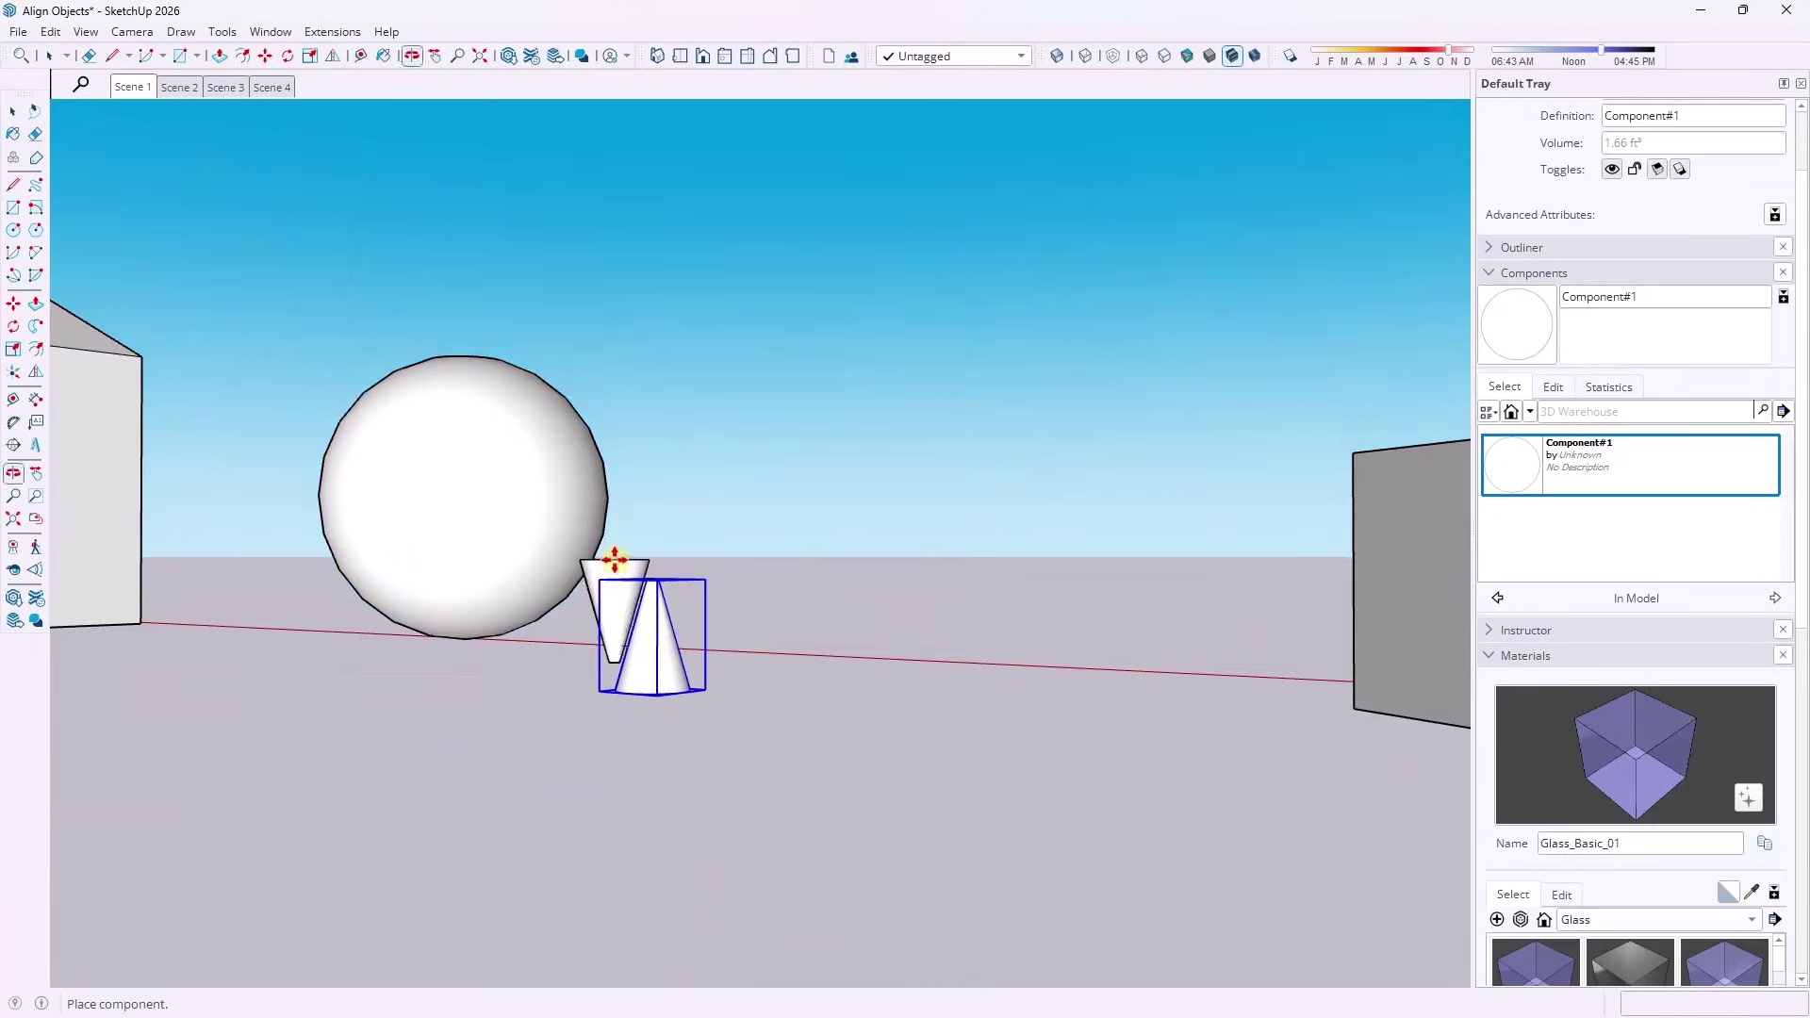
key("space")
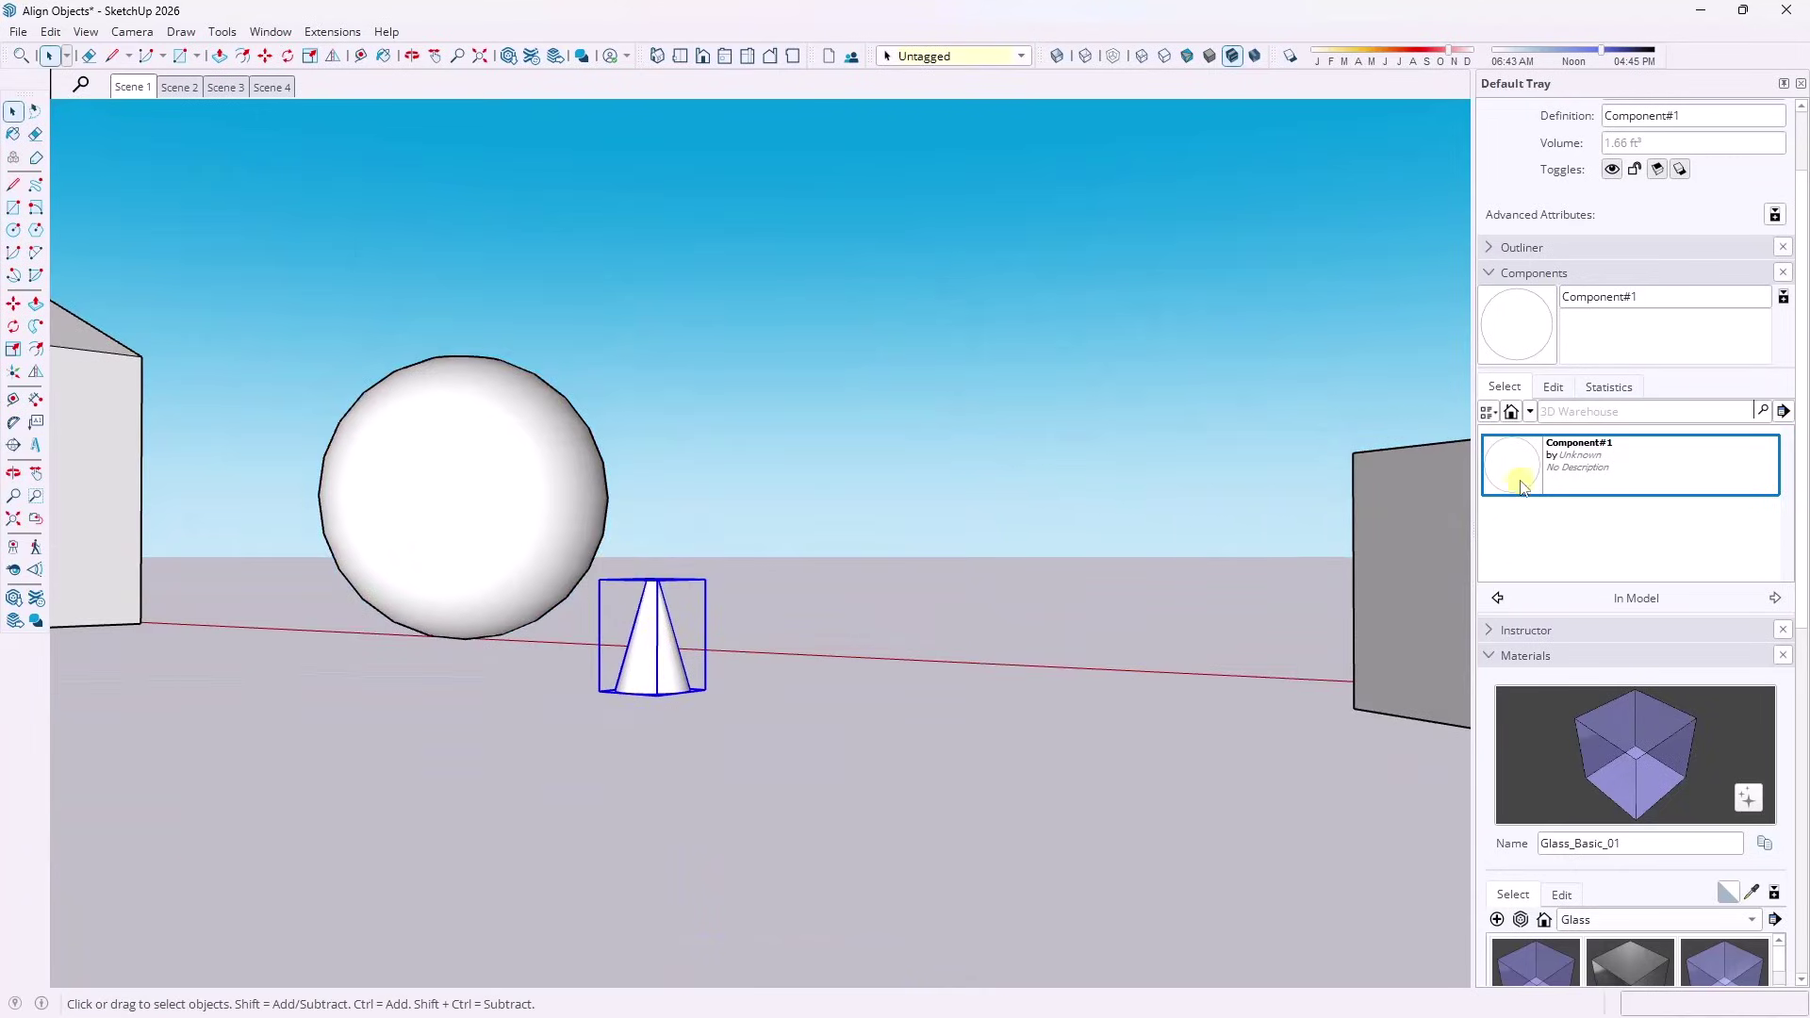
Edit Component#1 and redefine its axes at the cone base centre, red and green along base points.
double_click(657, 657)
scroll(650, 665, "up", 4)
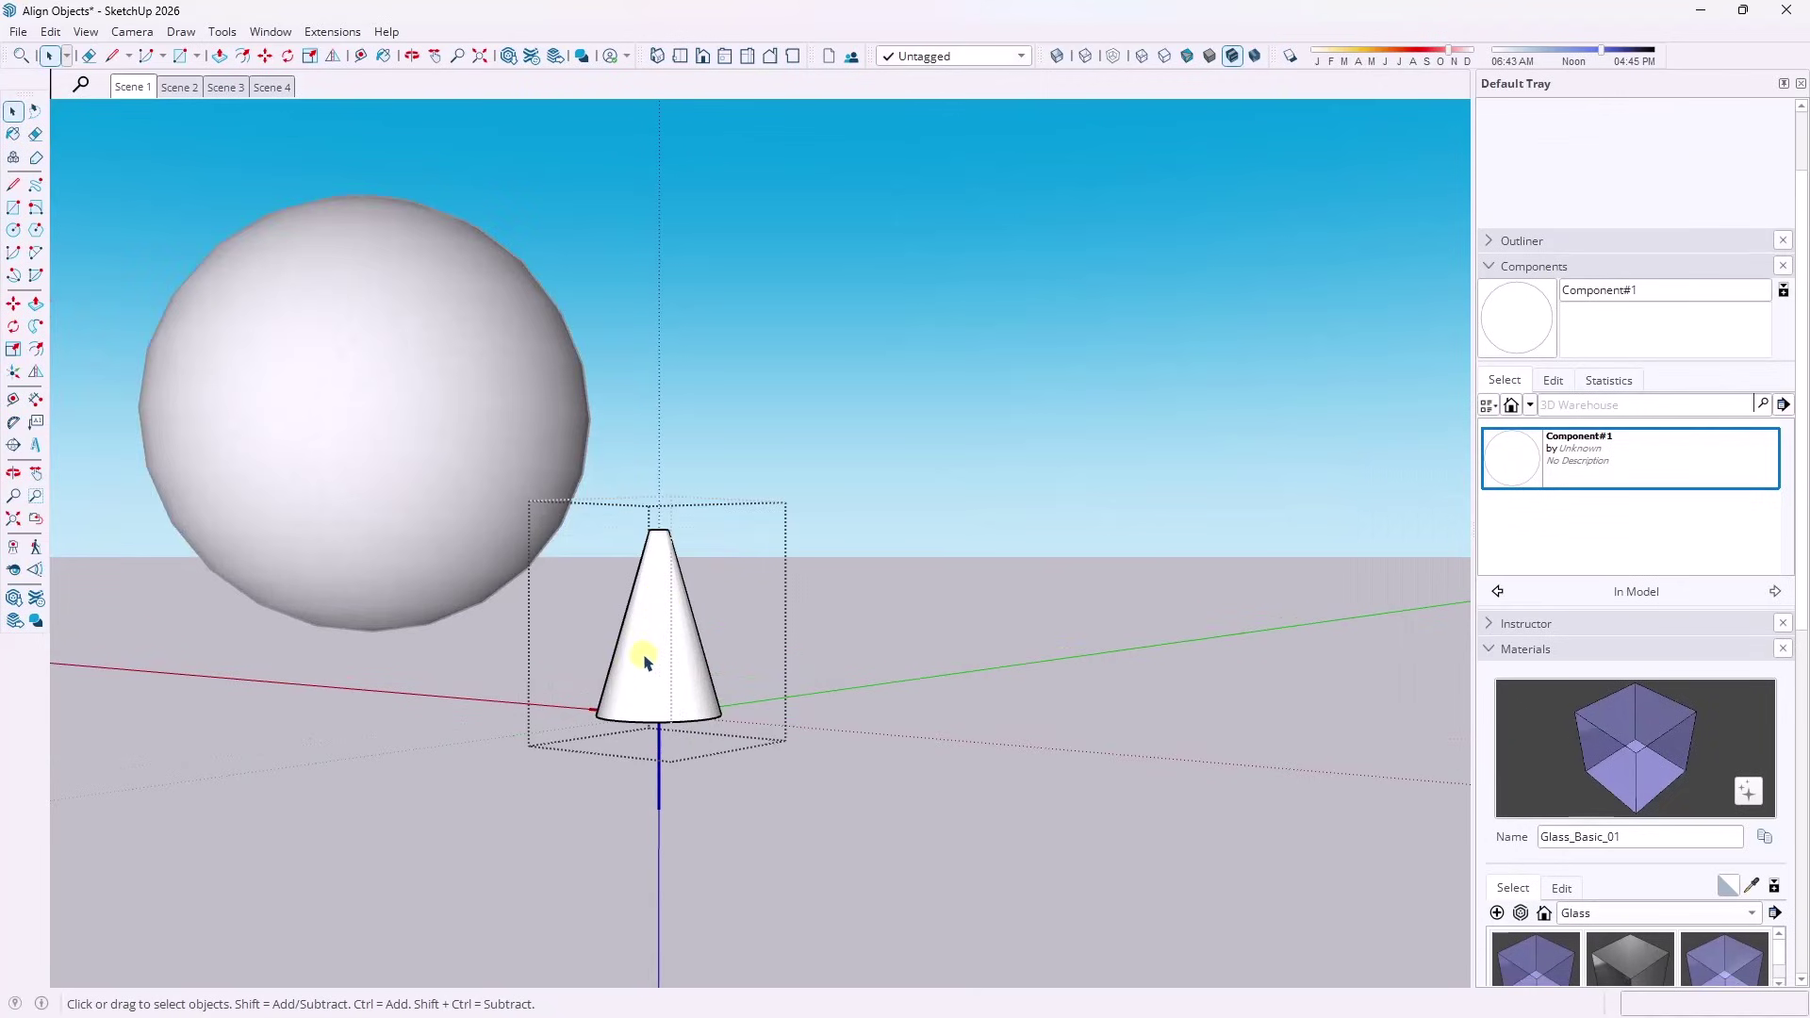
middle_click_drag(675, 679, 719, 483)
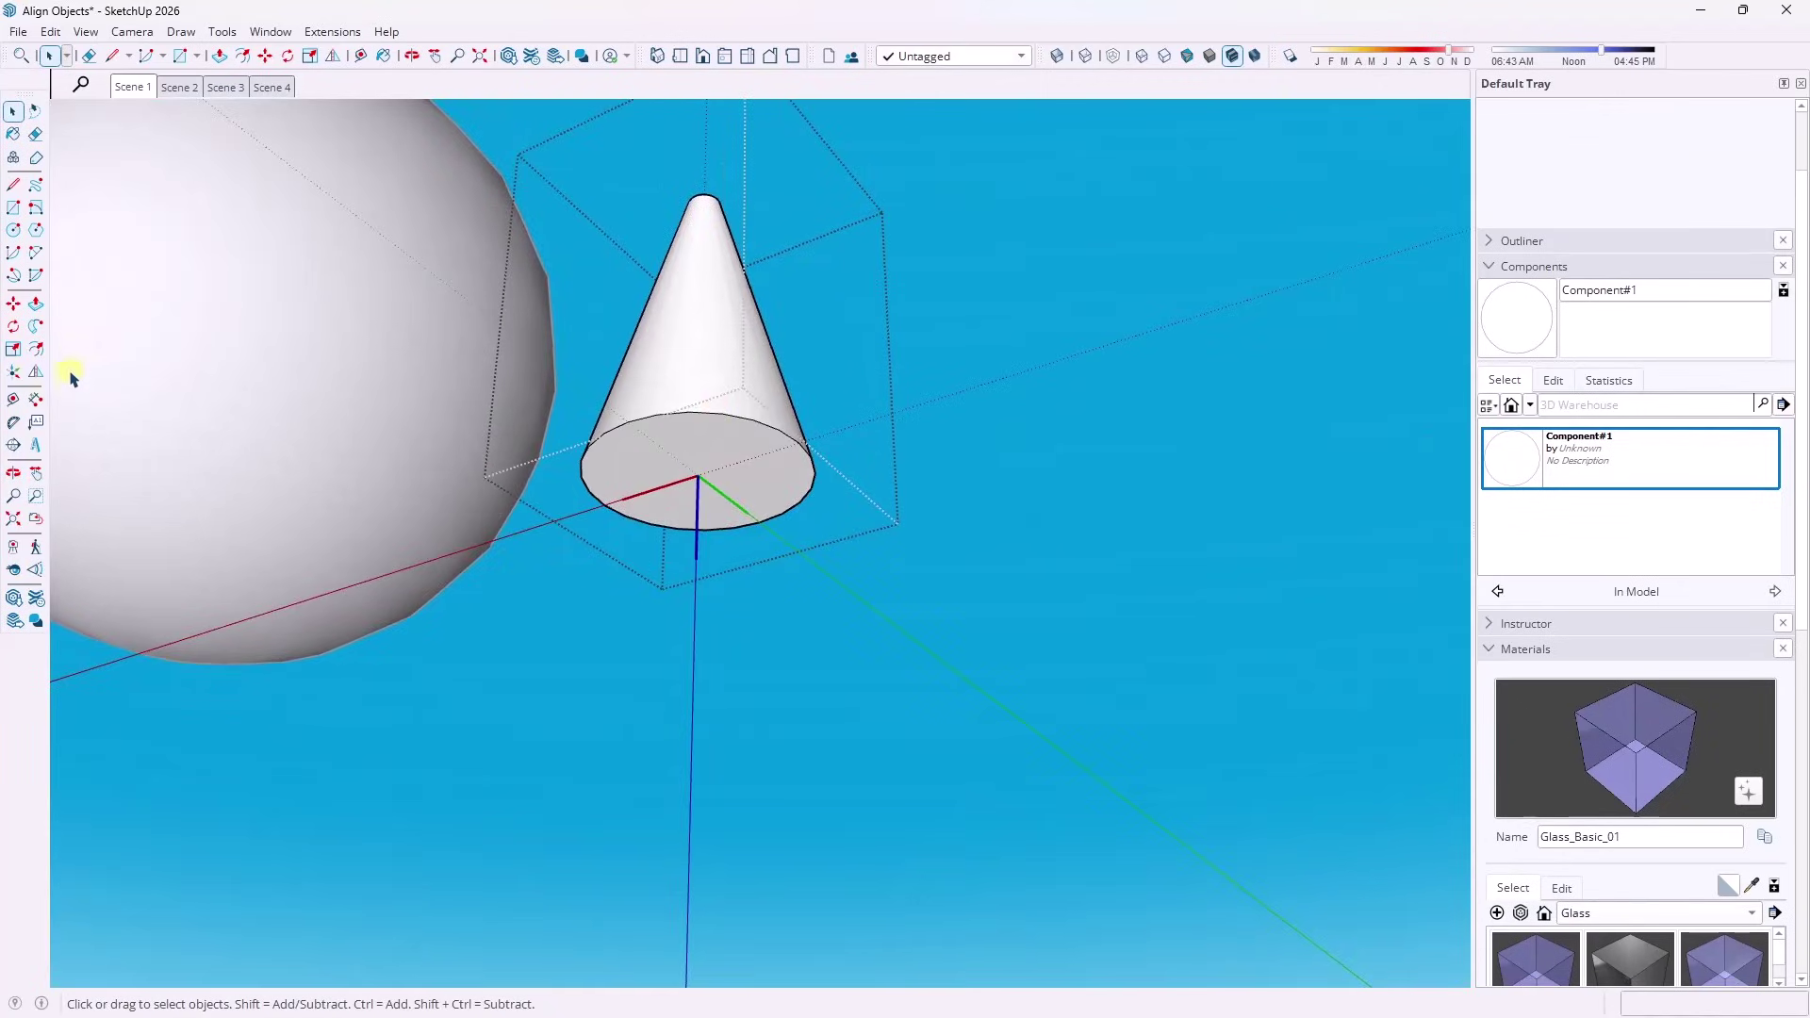
left_click(13, 371)
left_click(698, 476)
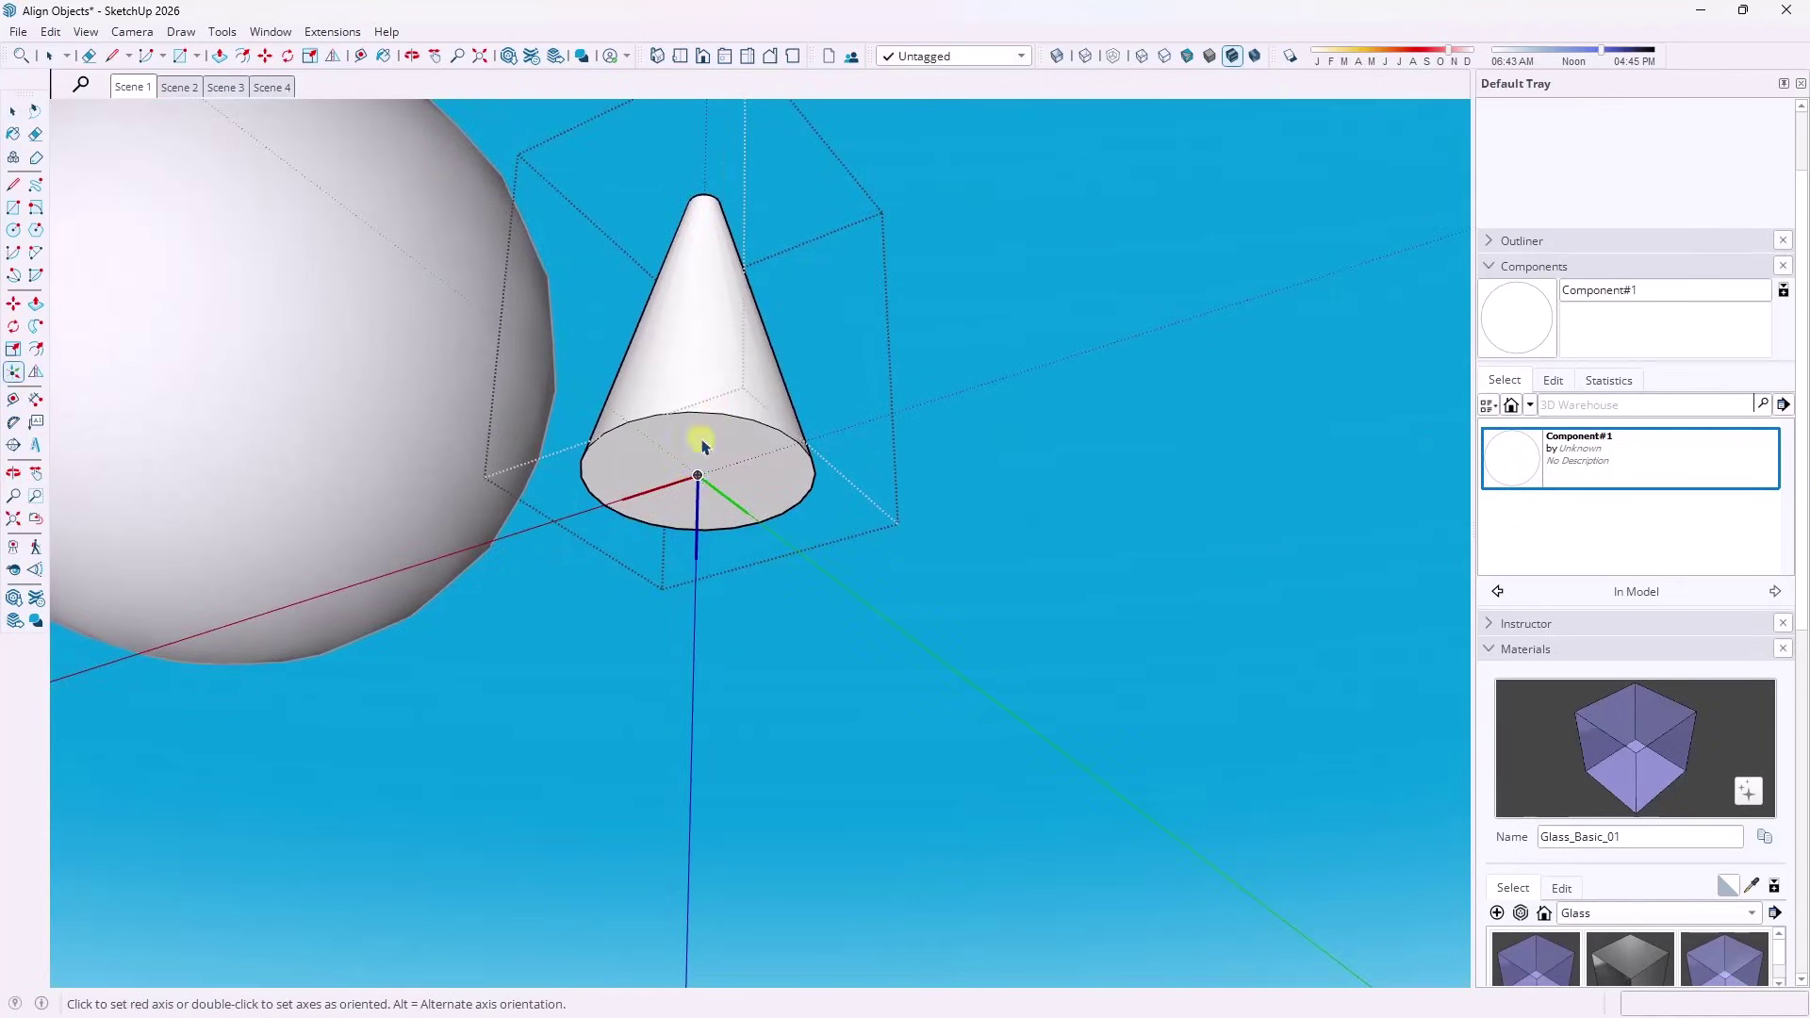
left_click(807, 442)
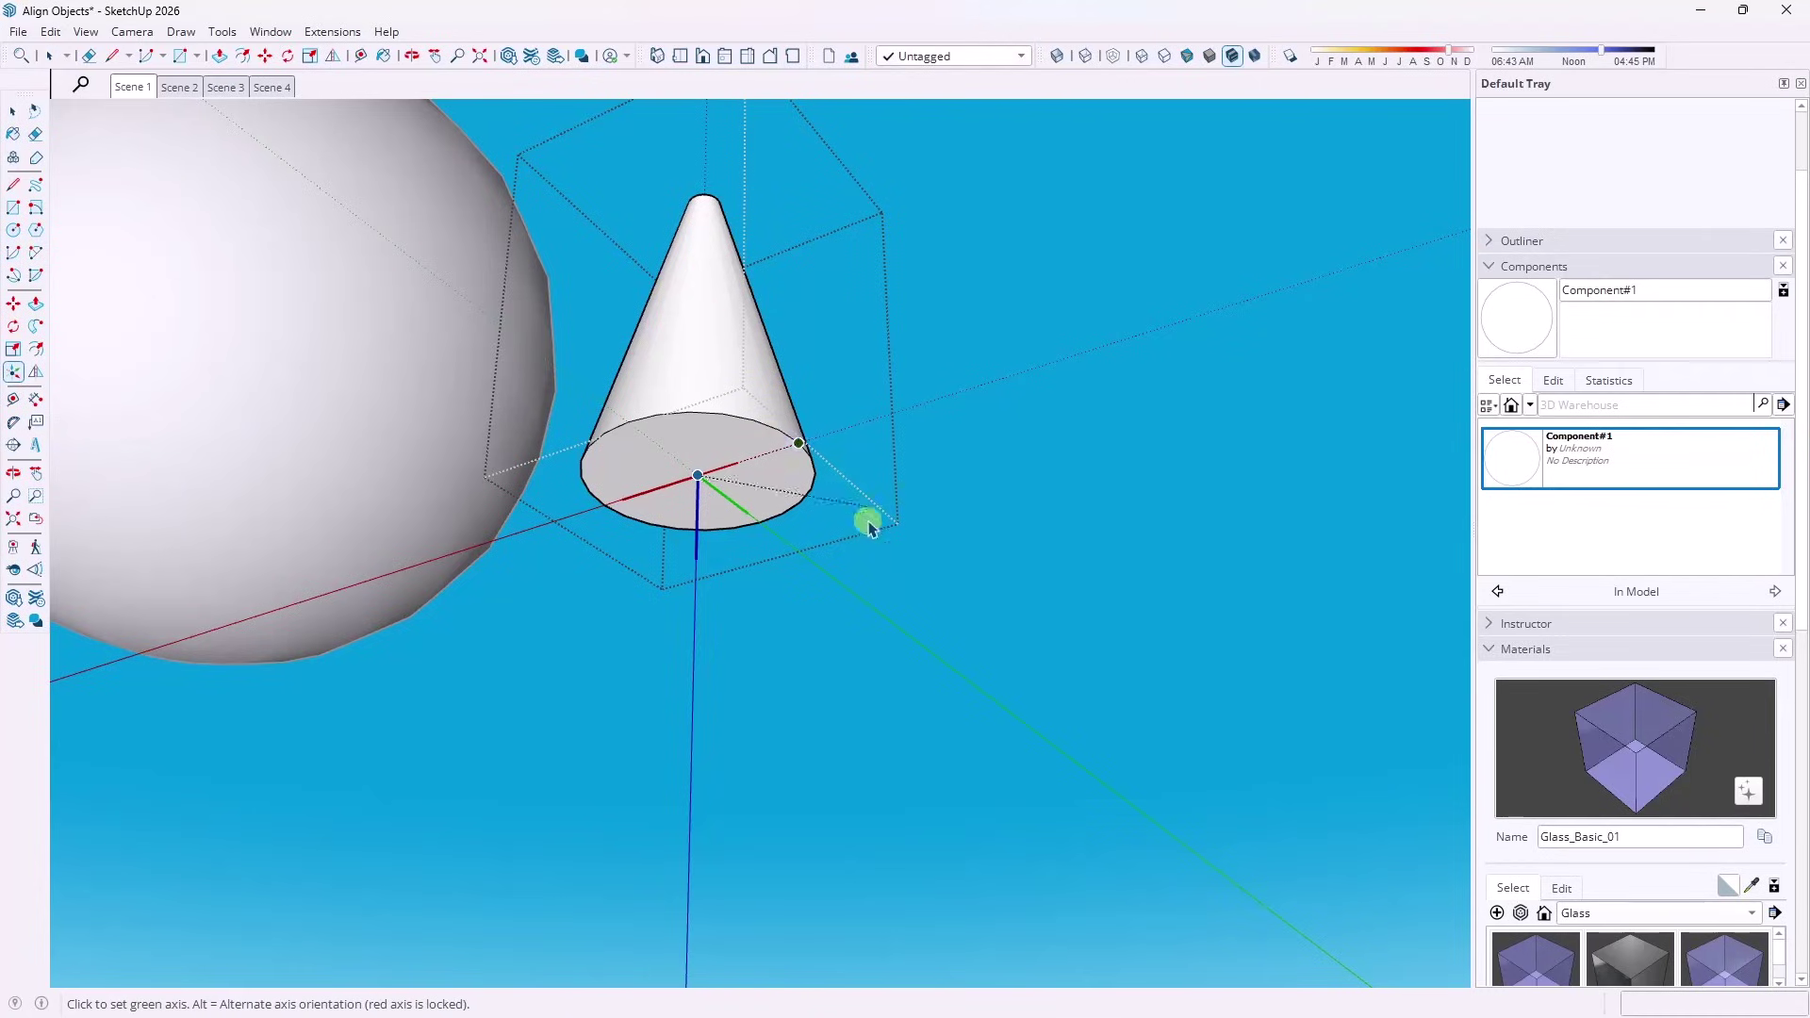
key("x")
left_click(765, 529)
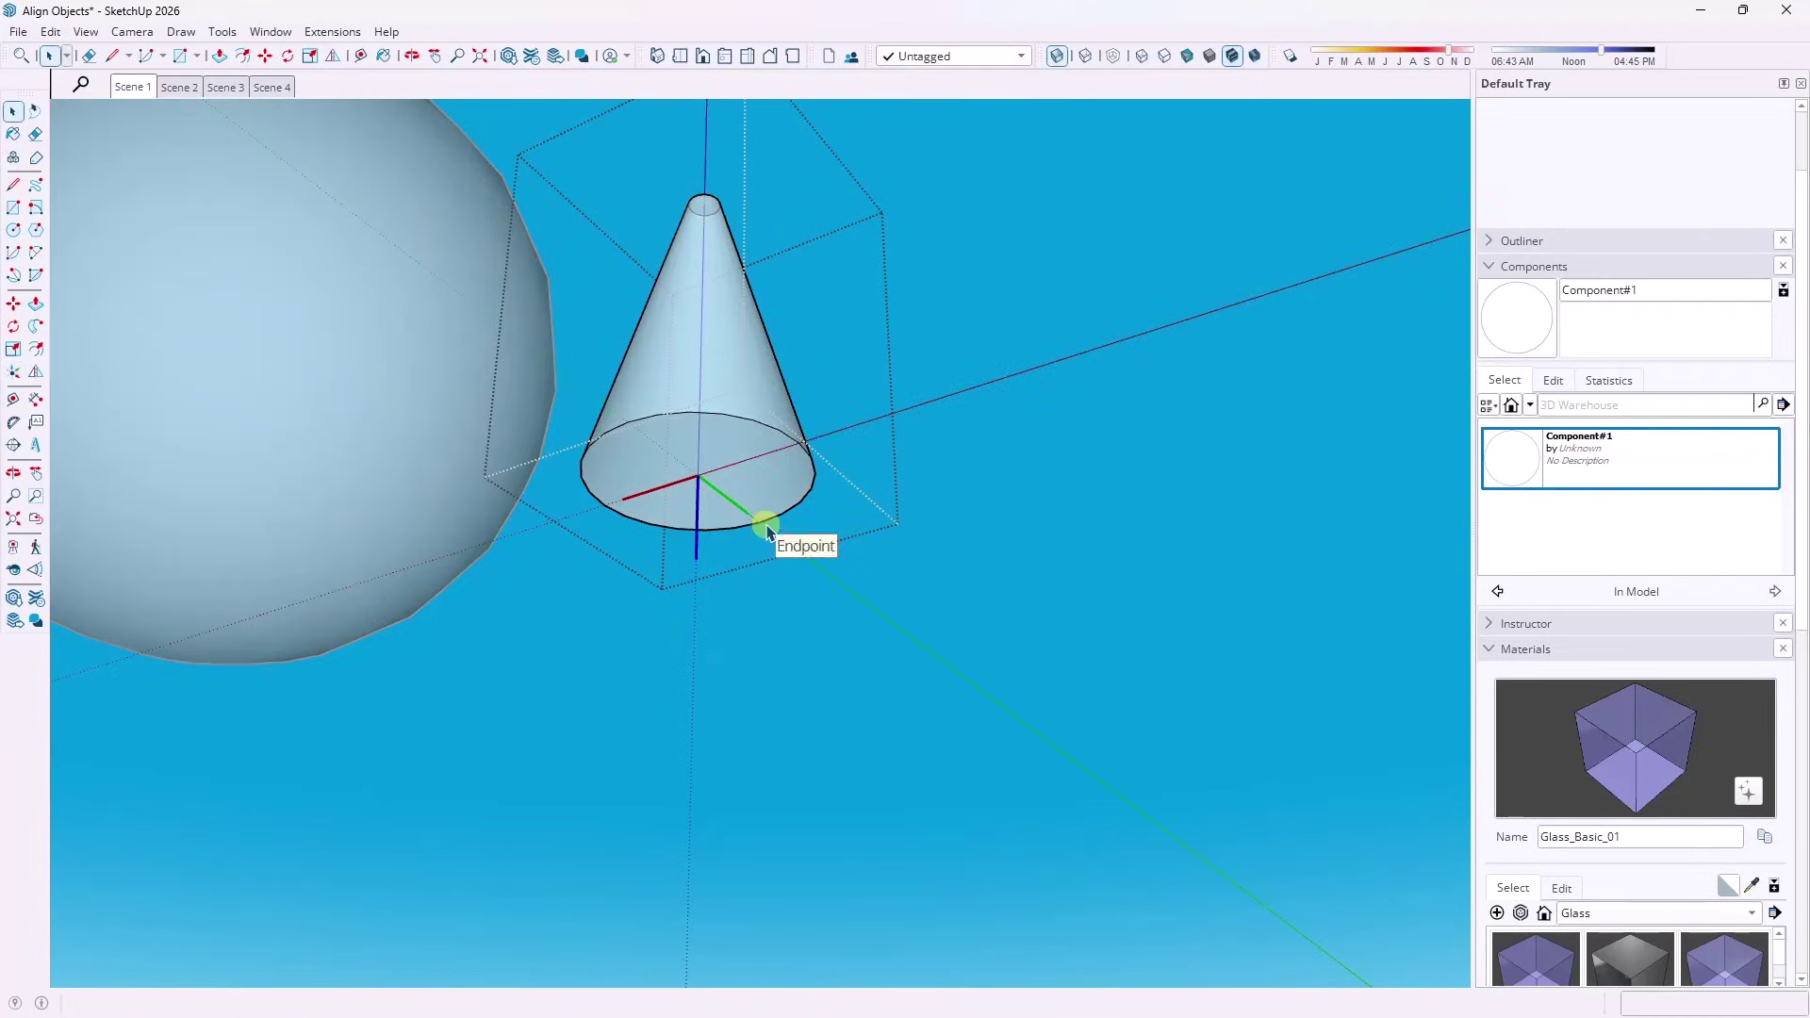
left_click(1001, 556)
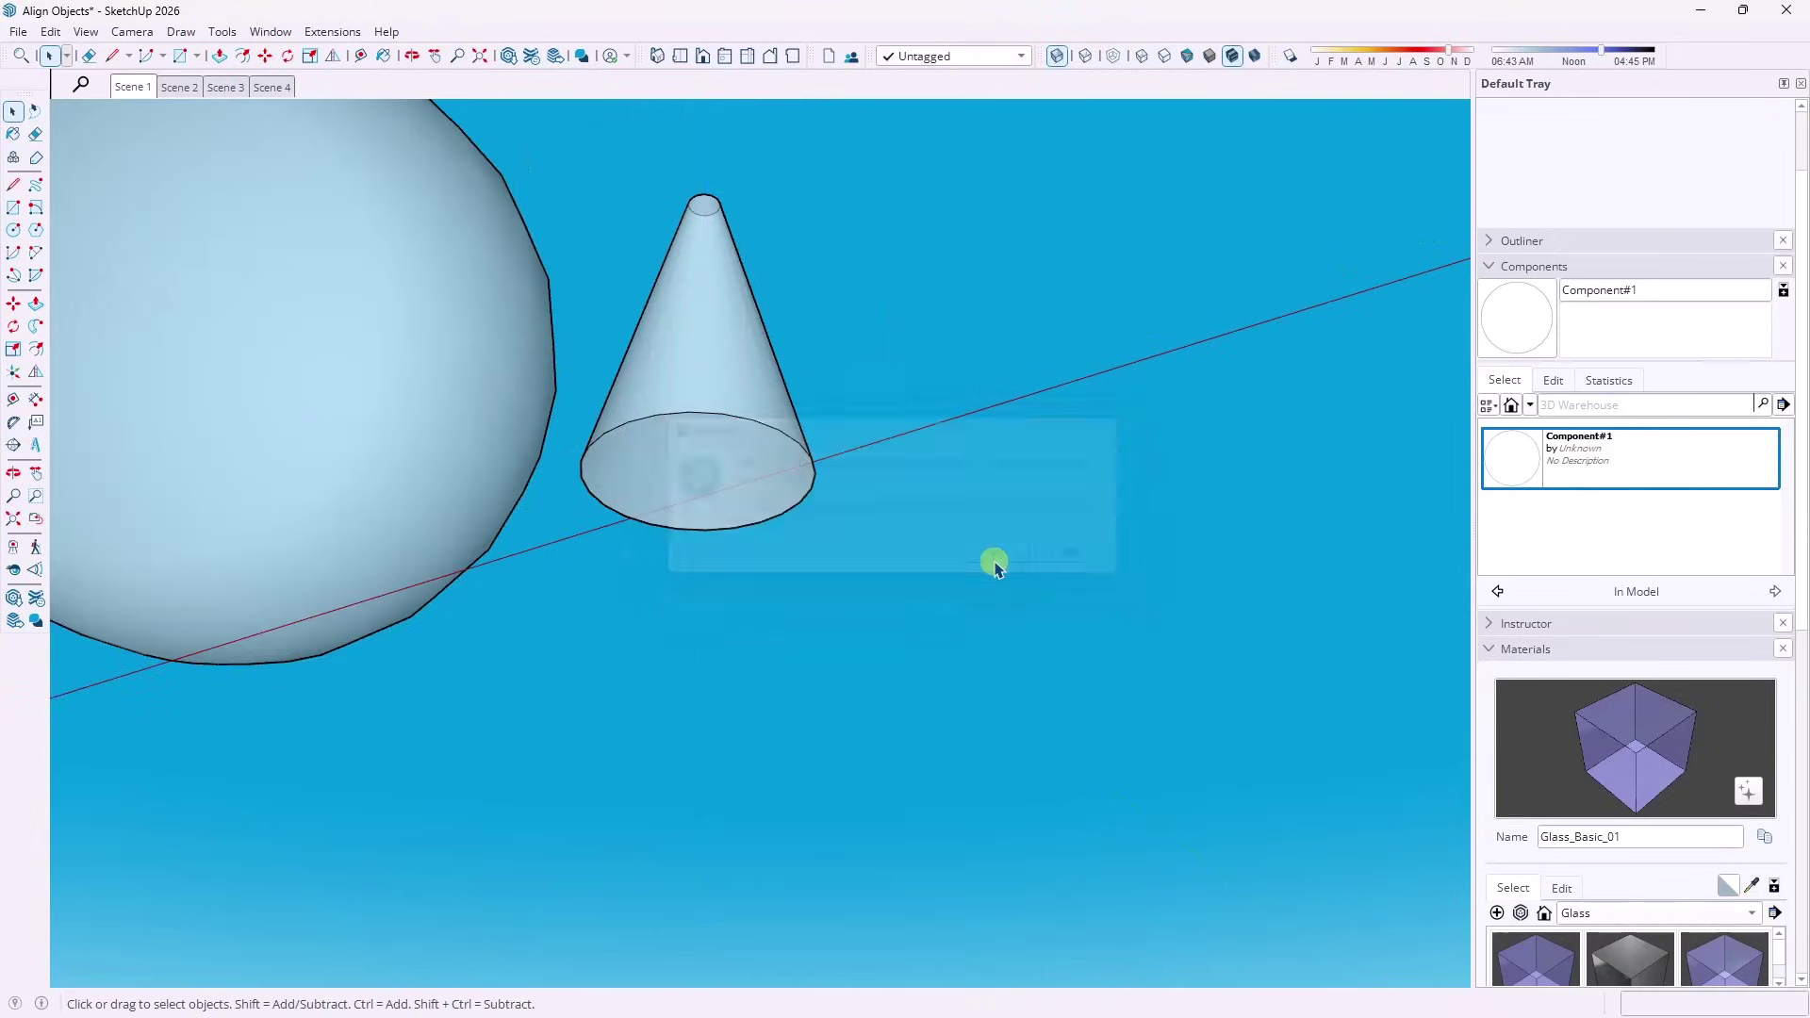
middle_click_drag(769, 425, 654, 562)
Turn on Hidden Geometry and place three Component#1 cones on the sphere's surface.
key("x")
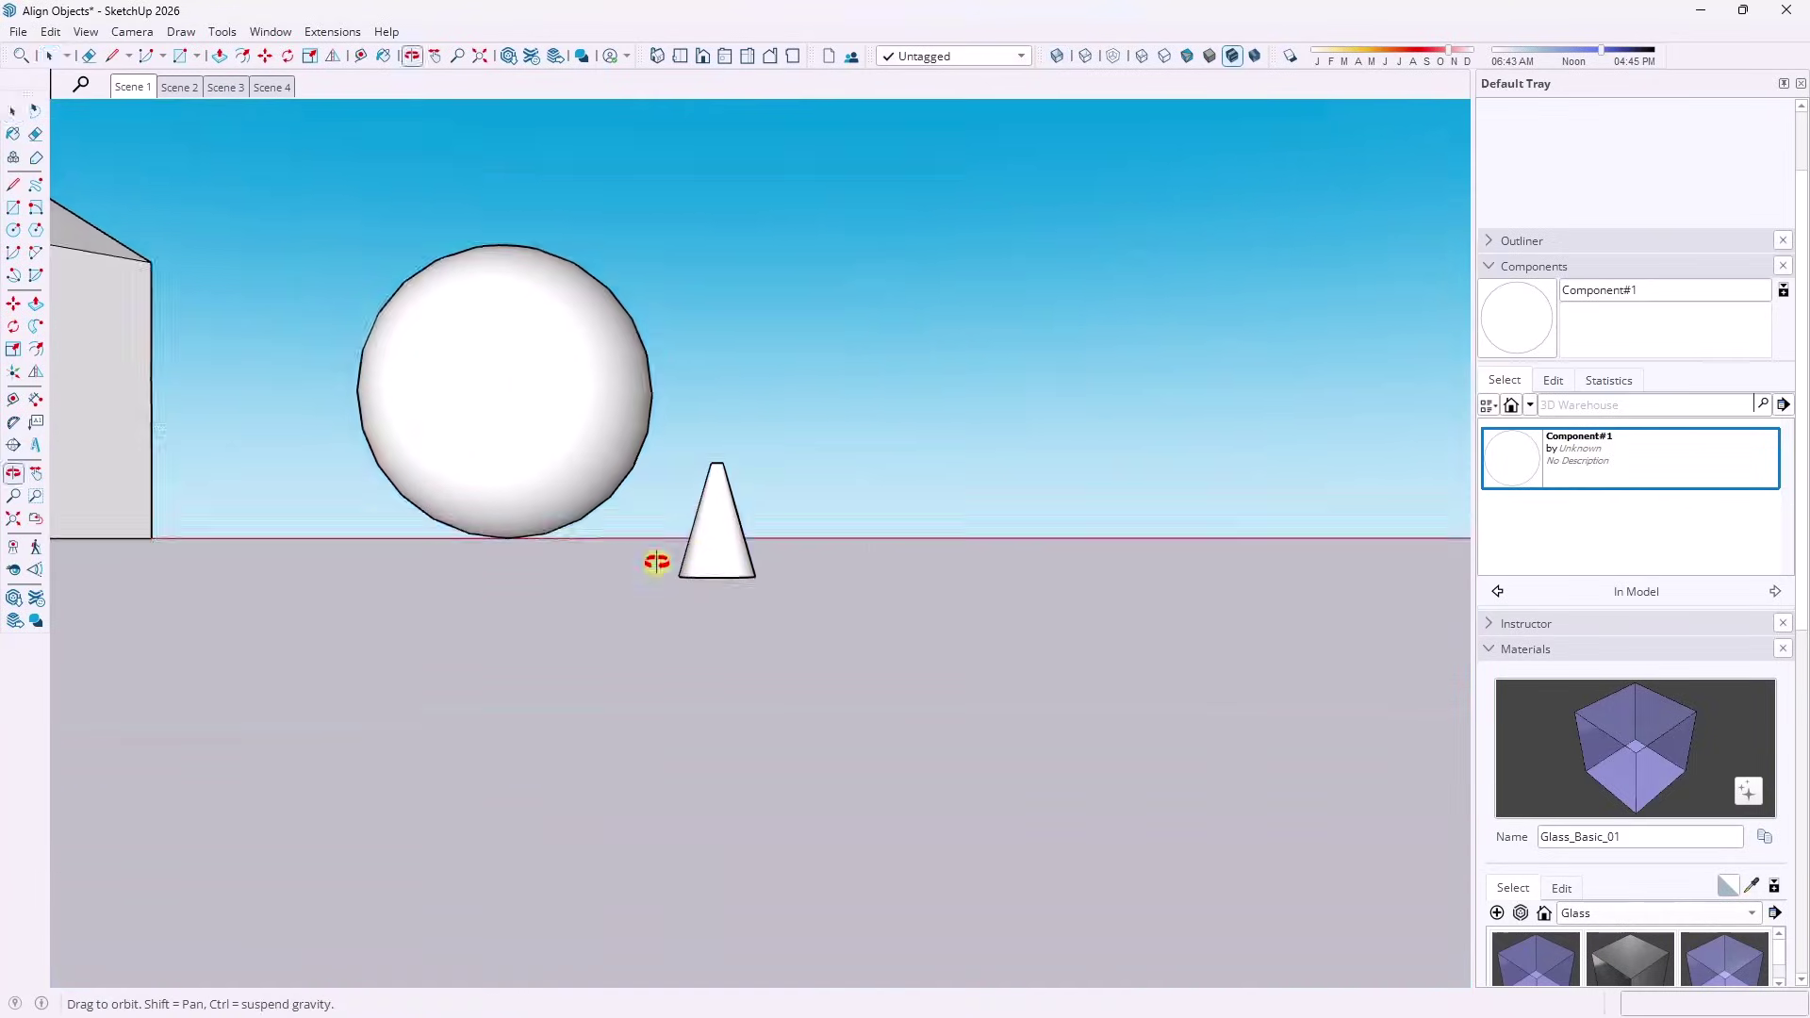
left_click(1513, 457)
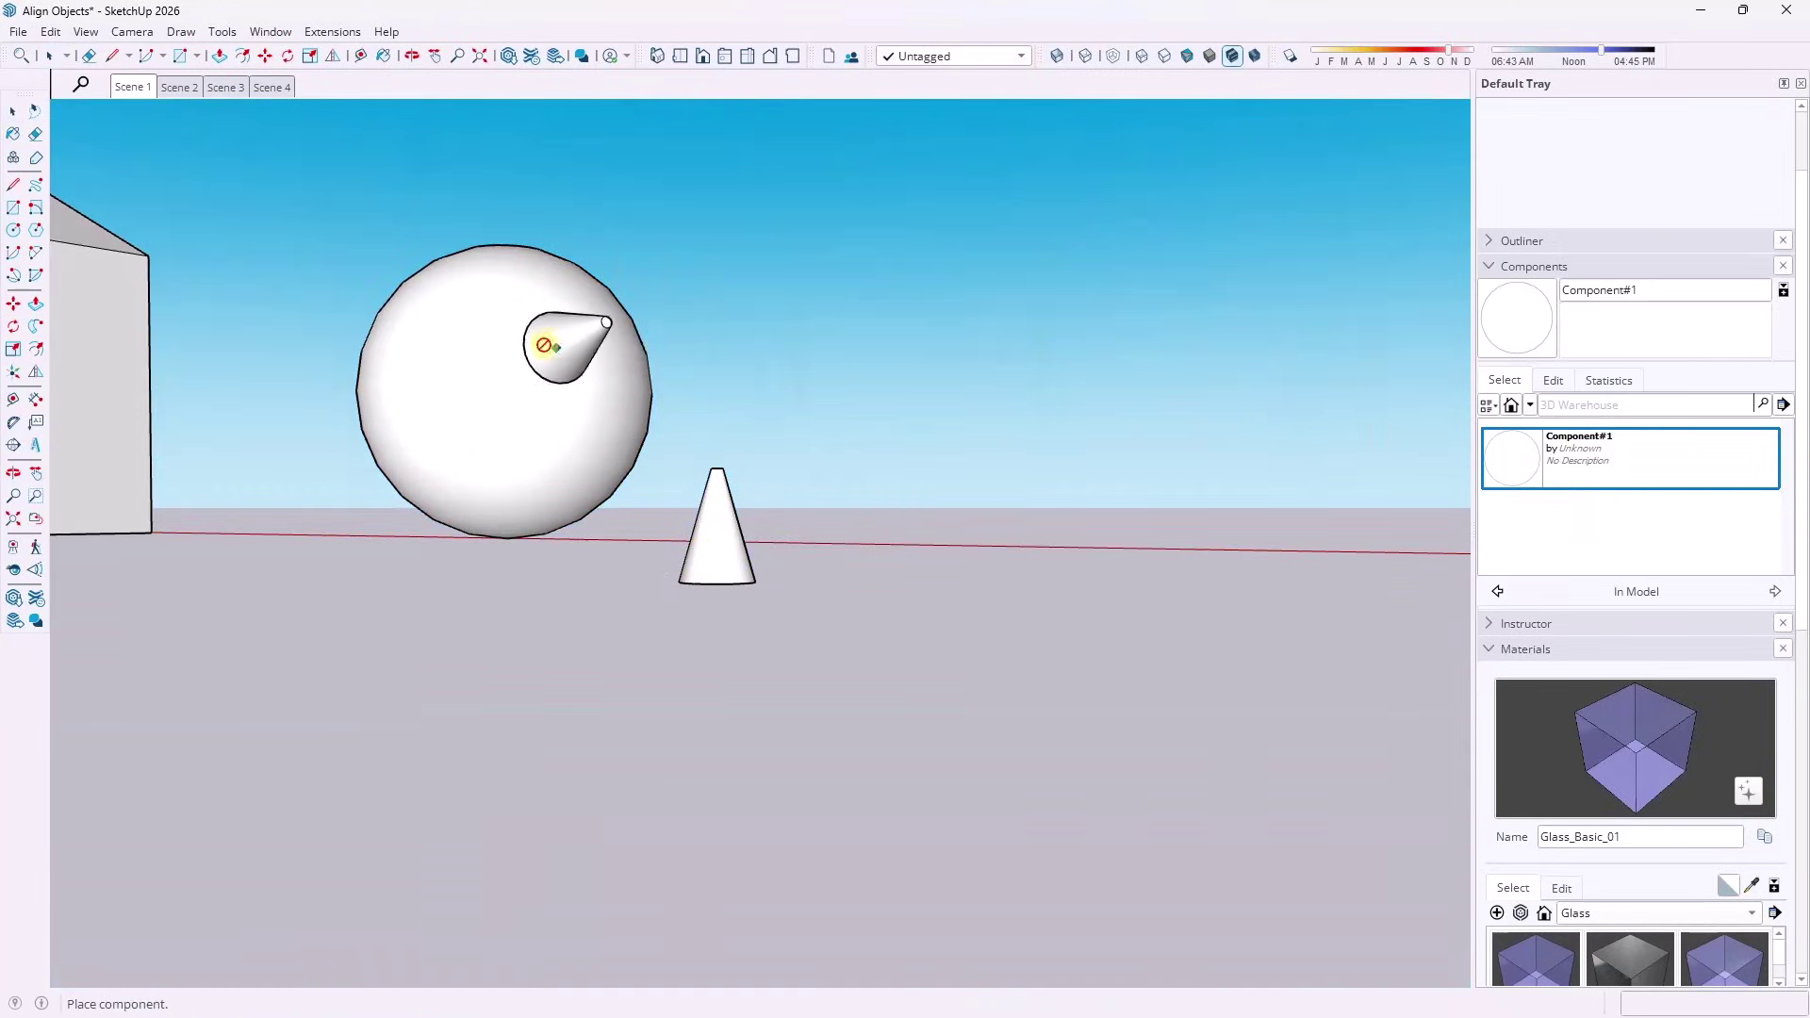
middle_click_drag(428, 360, 792, 308)
scroll(793, 308, "up", 2)
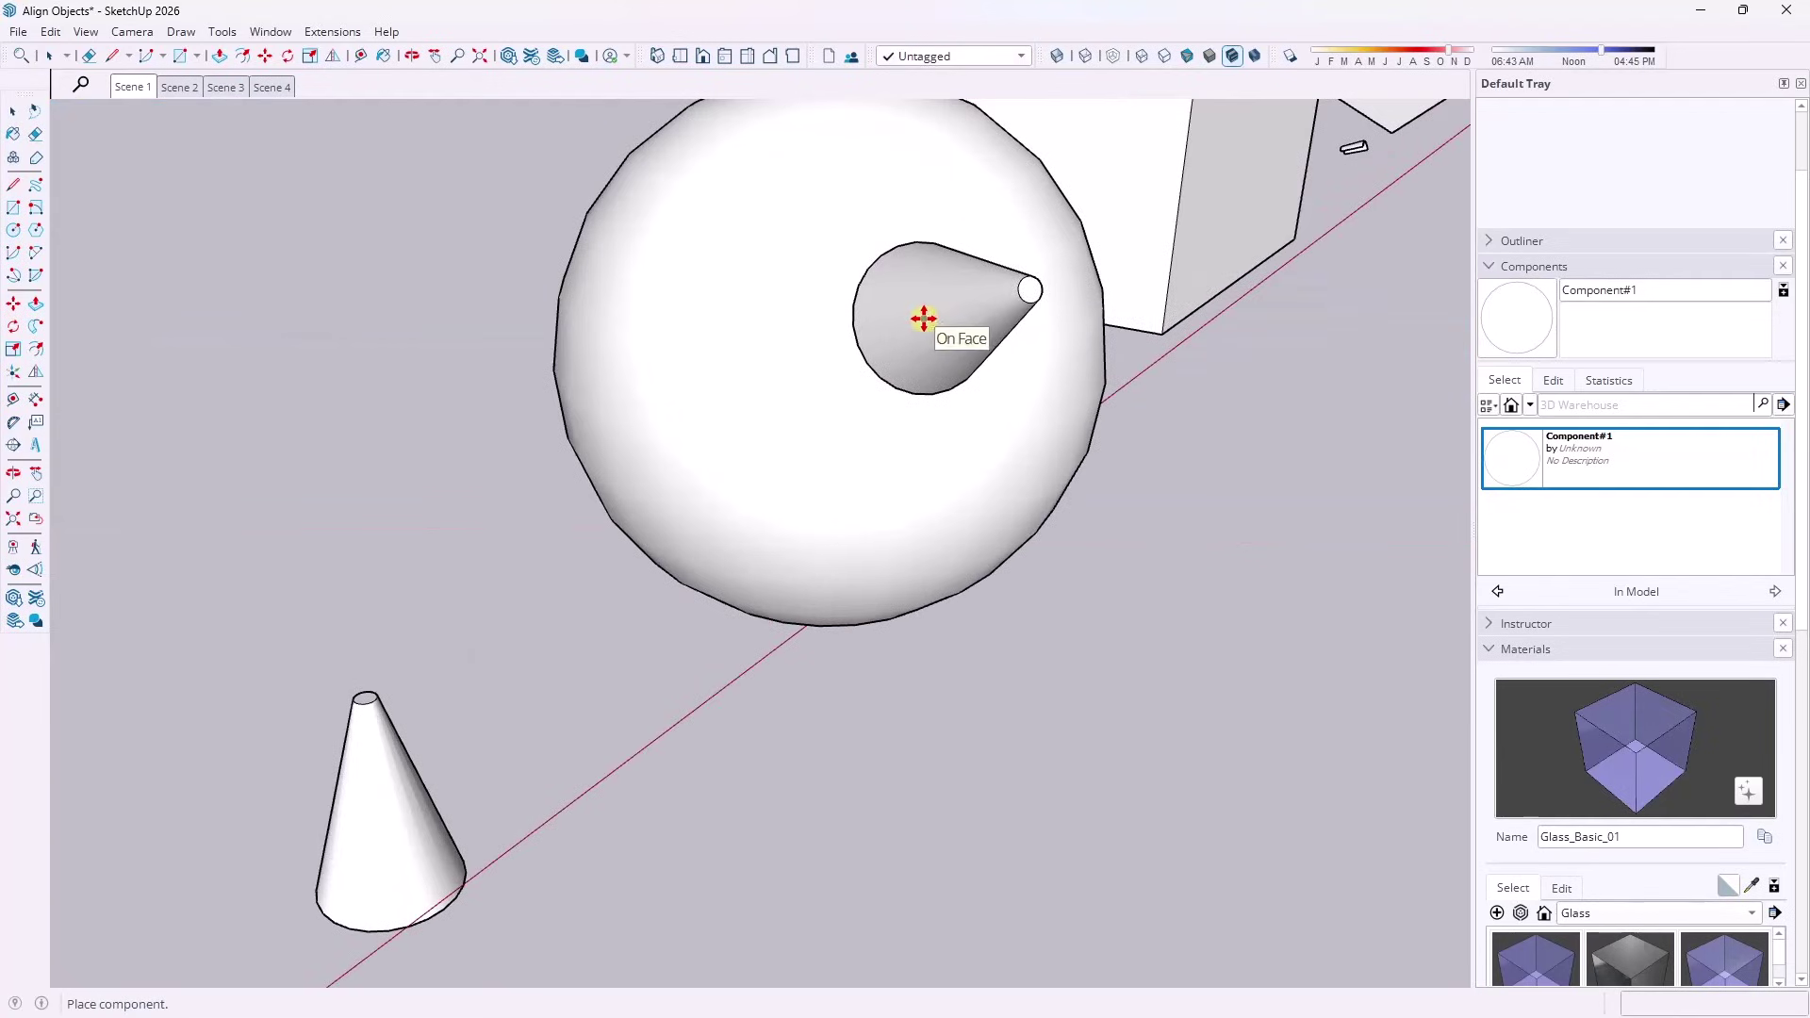
left_click(129, 53)
left_click(85, 31)
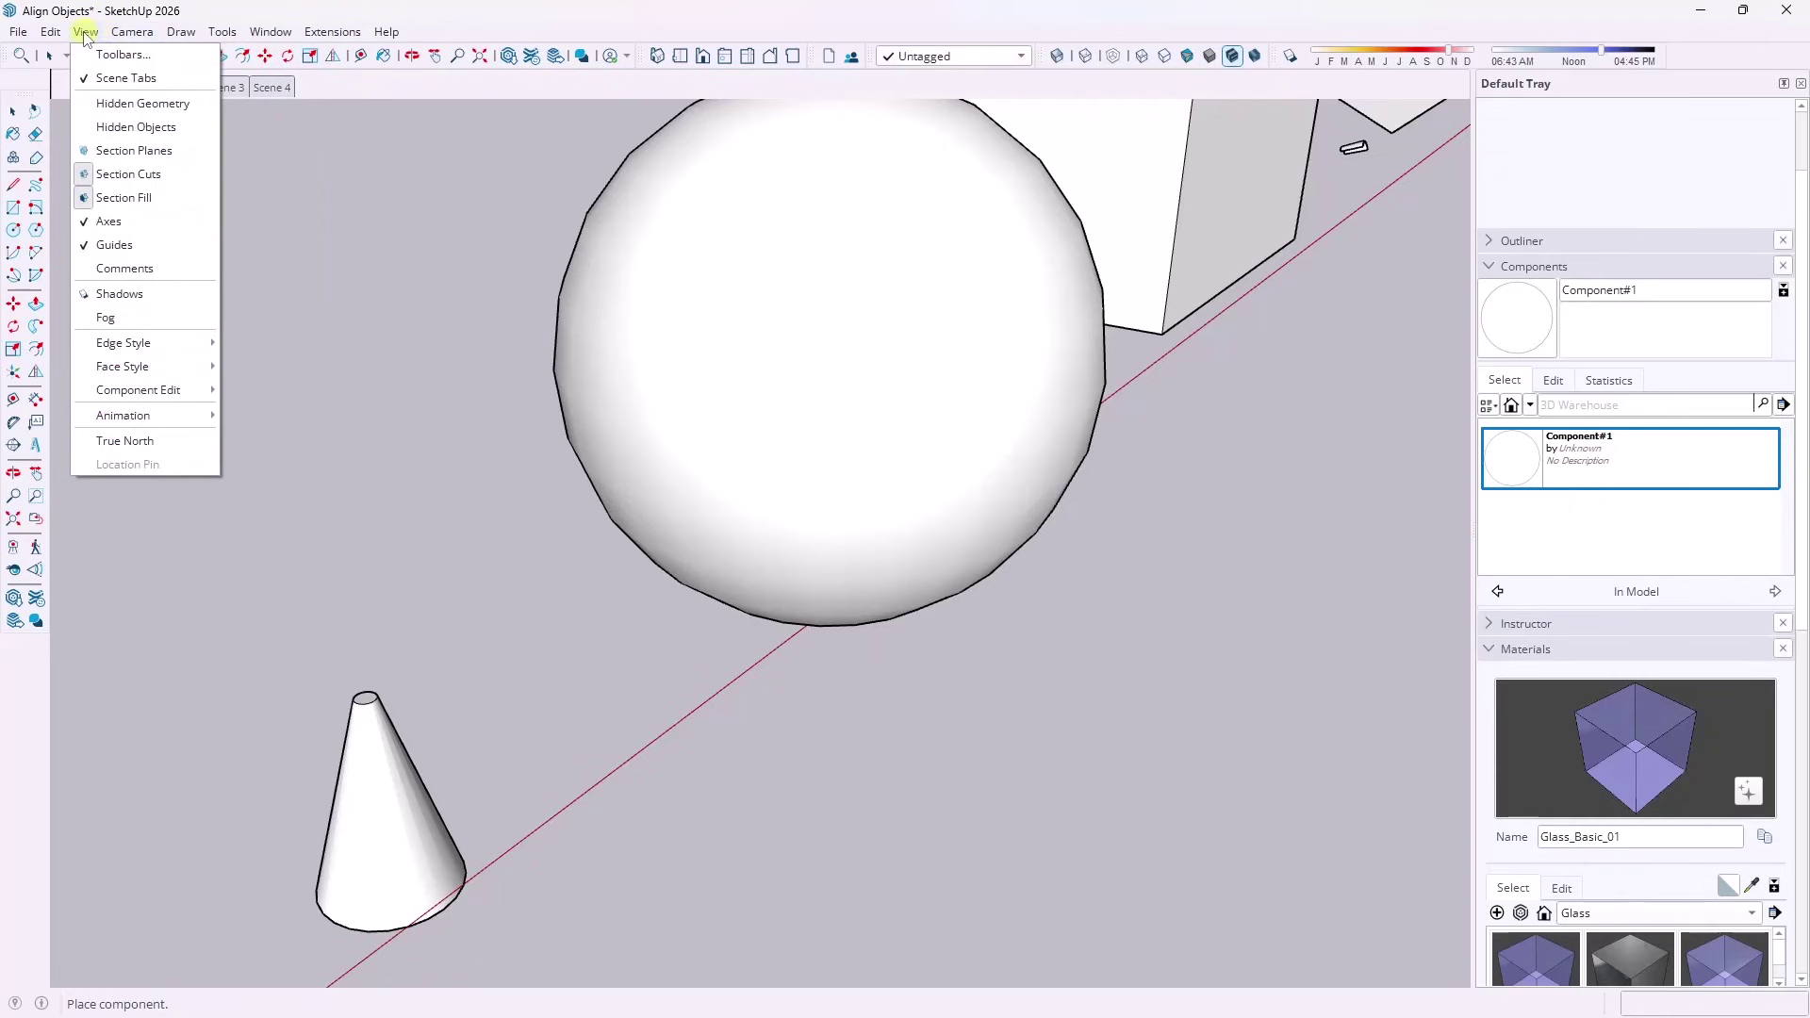
left_click(155, 104)
left_click(790, 323)
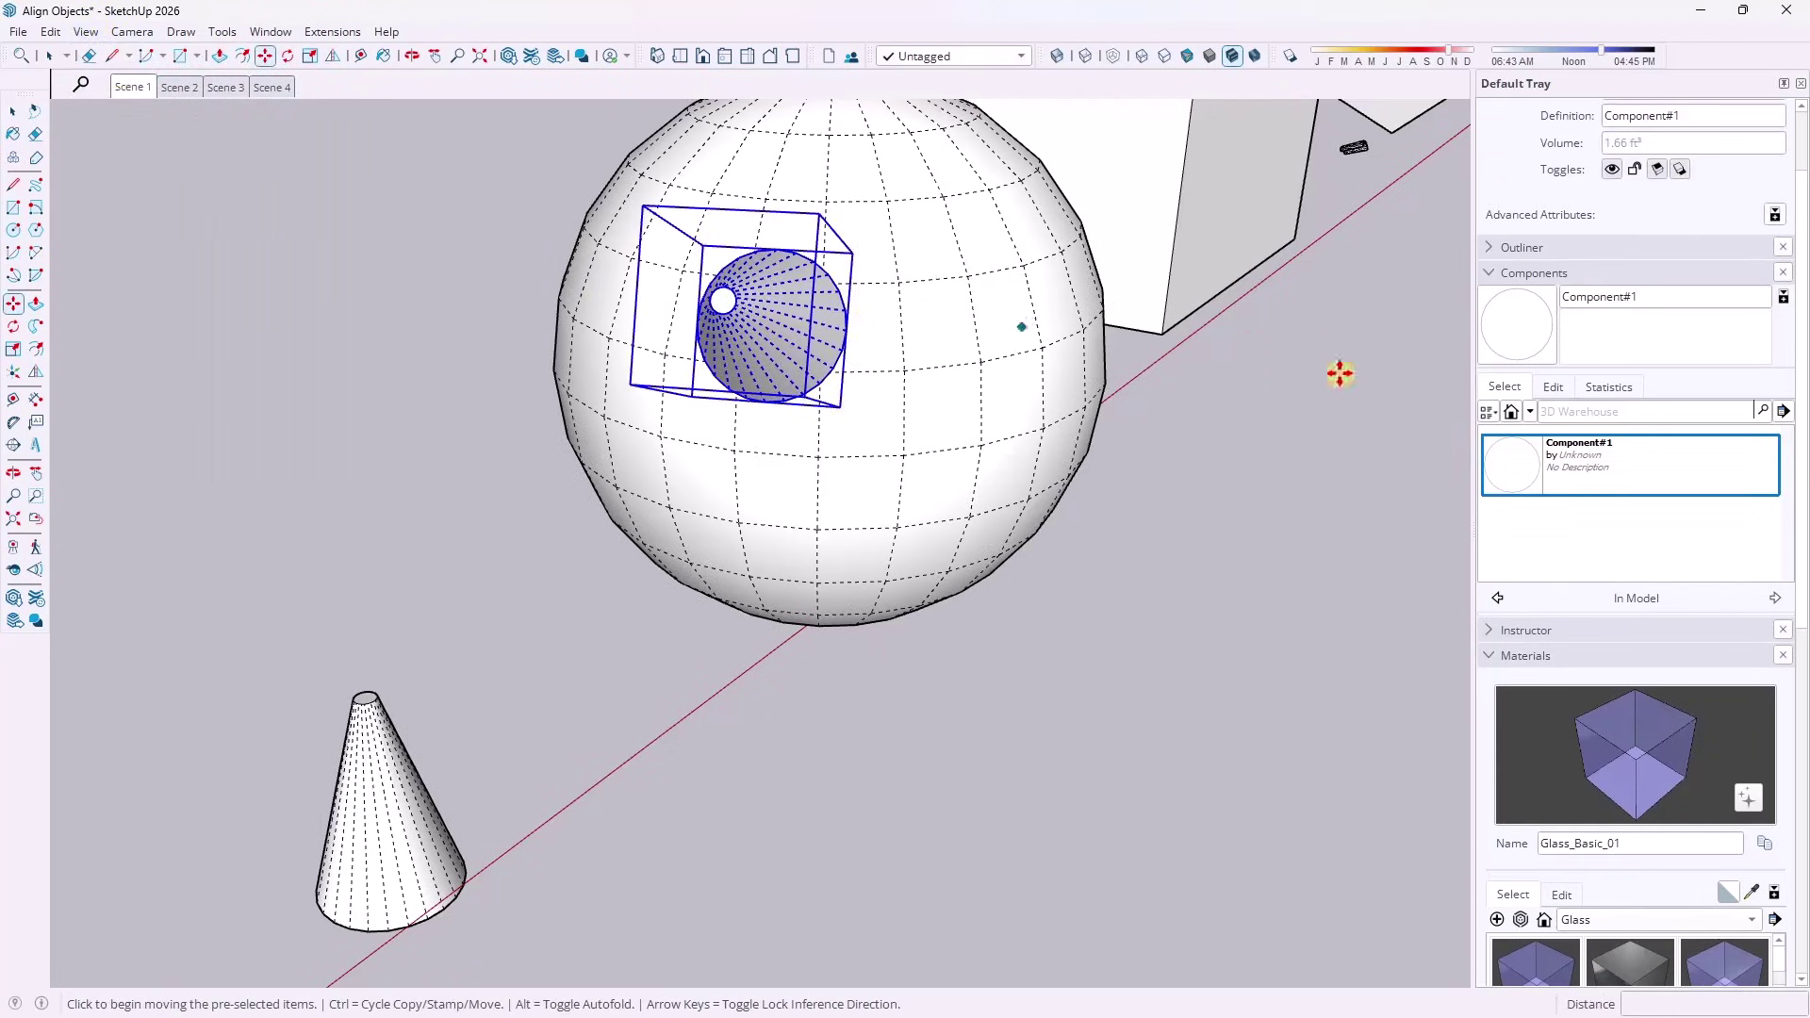
left_click(1508, 462)
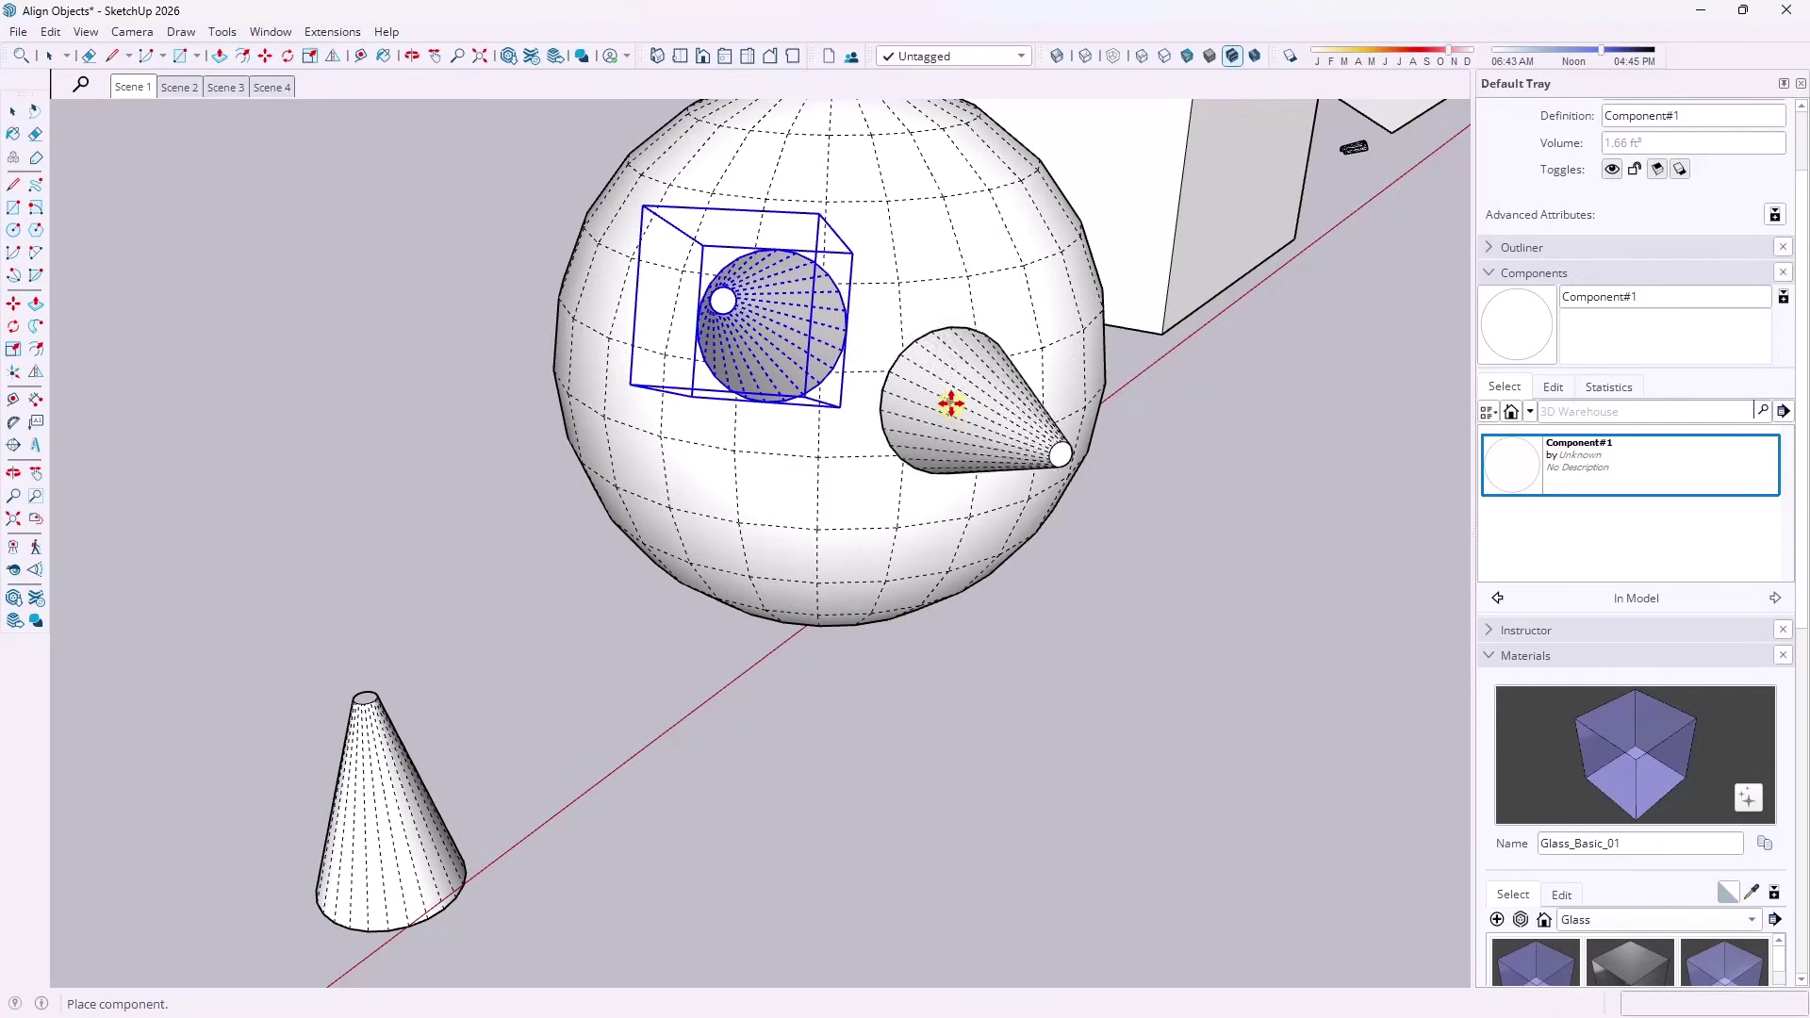
left_click(1020, 394)
middle_click_drag(889, 534, 1477, 481)
left_click(1485, 476)
left_click(647, 399)
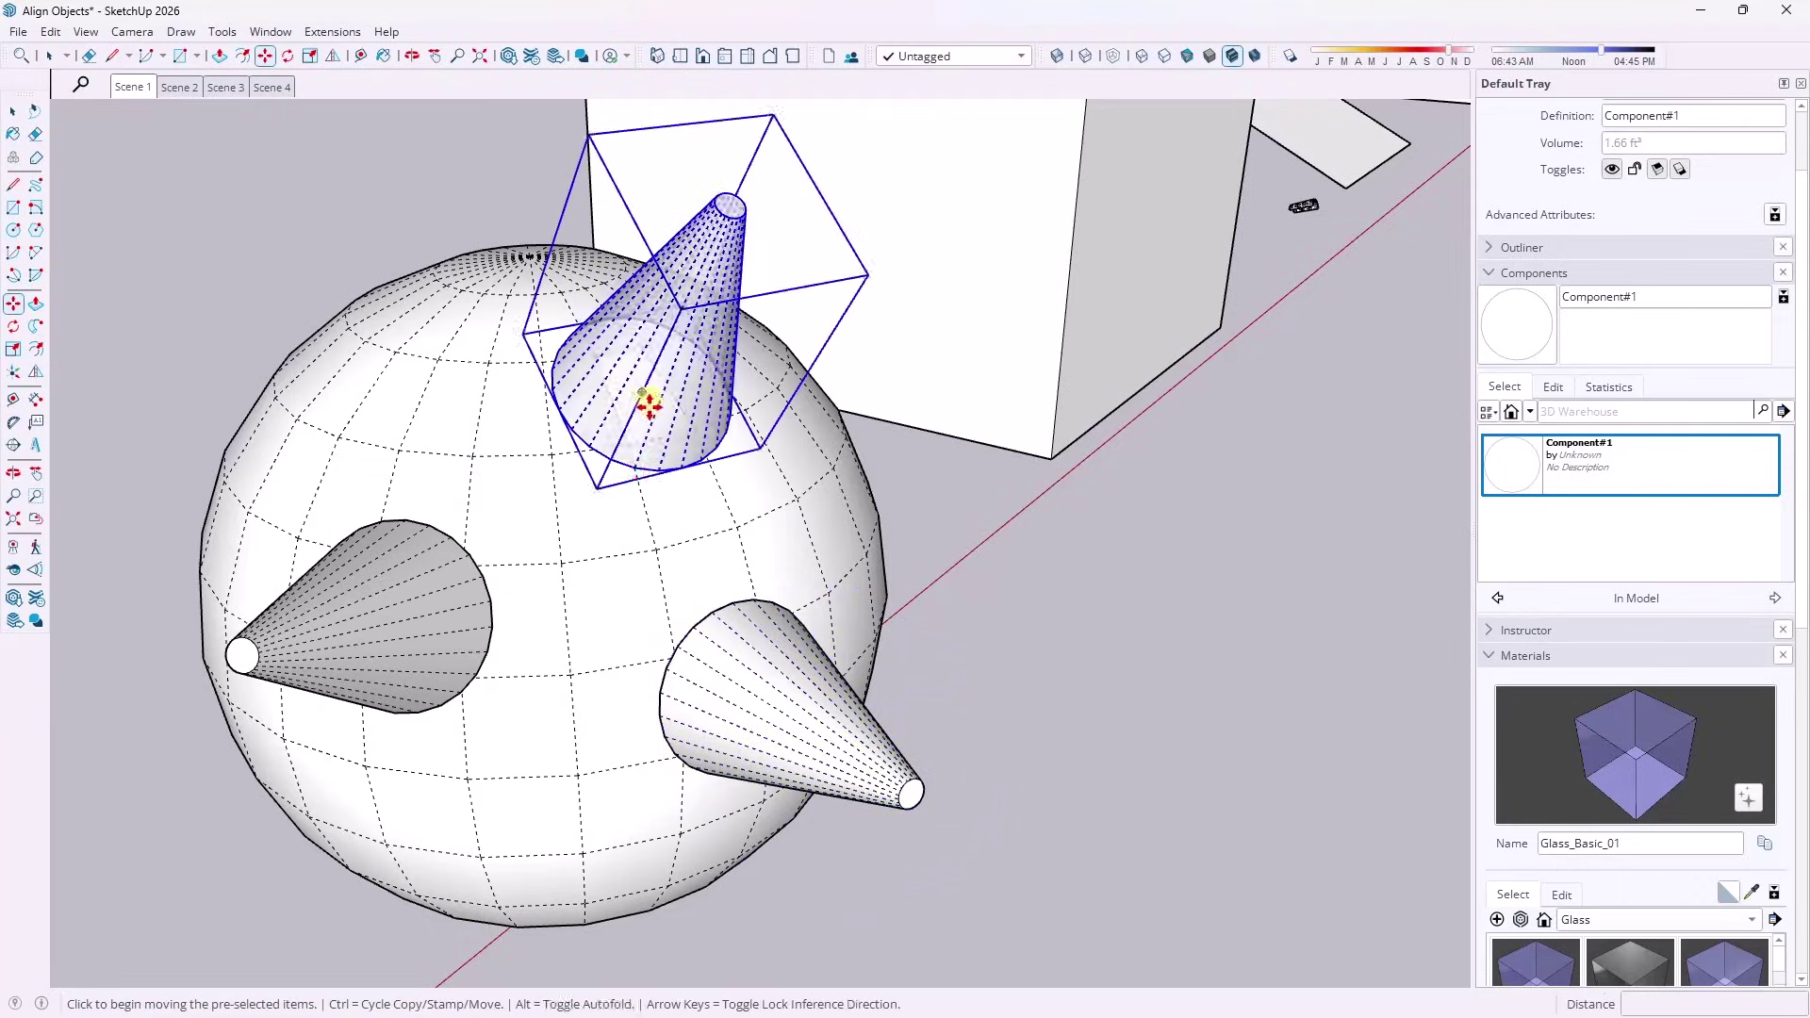
Place another Component#1 cone on the pyramid roof.
scroll(625, 486, "down", 3)
middle_click_drag(626, 485, 521, 501)
scroll(522, 501, "down", 5)
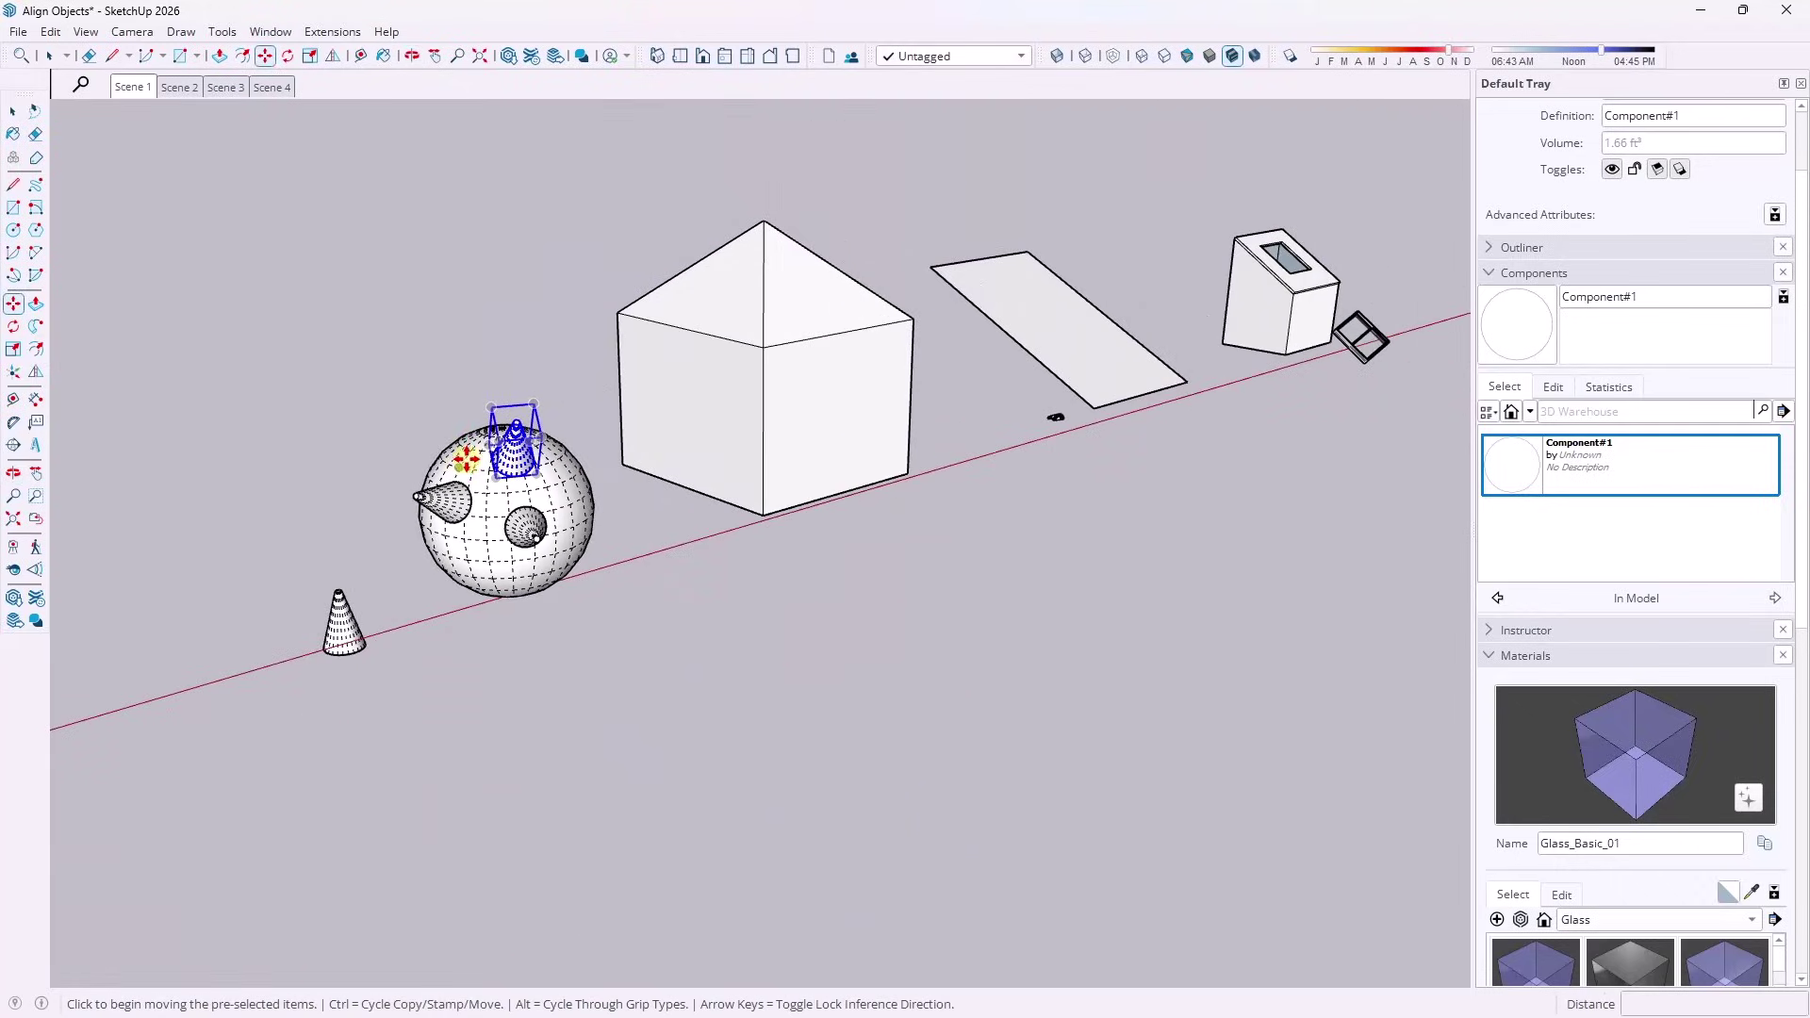
left_click(1560, 476)
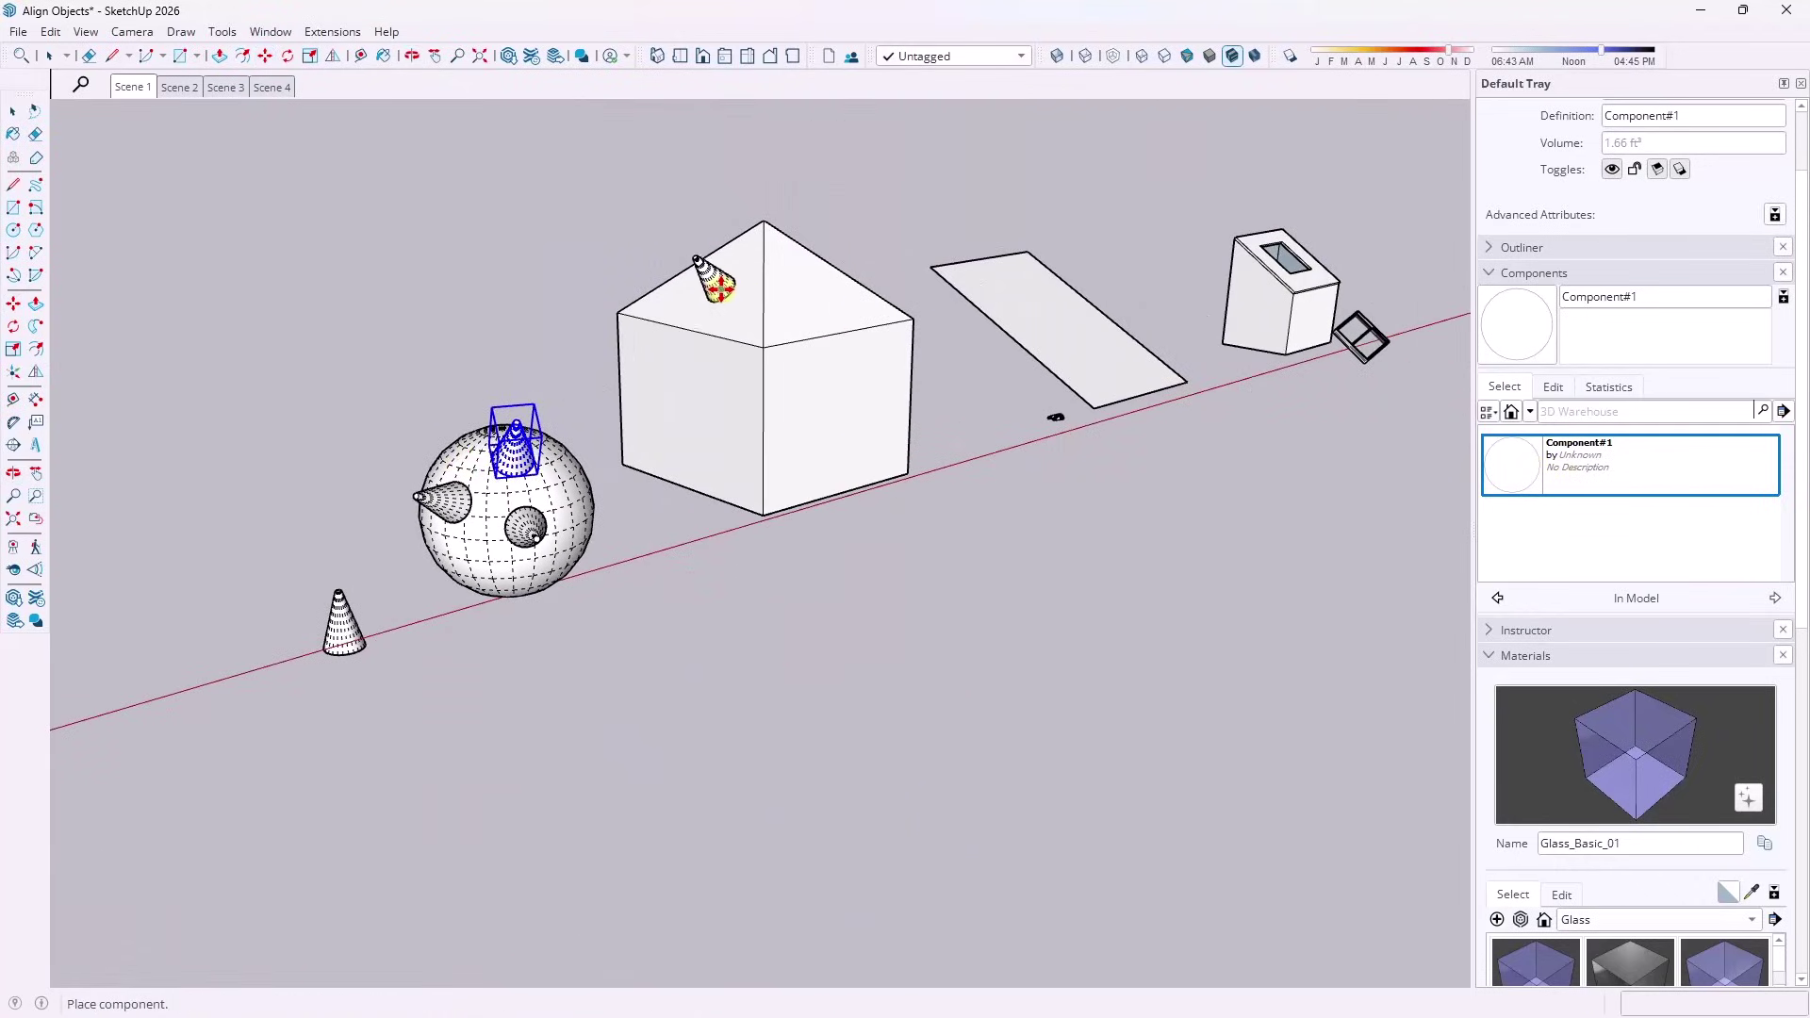
left_click(722, 283)
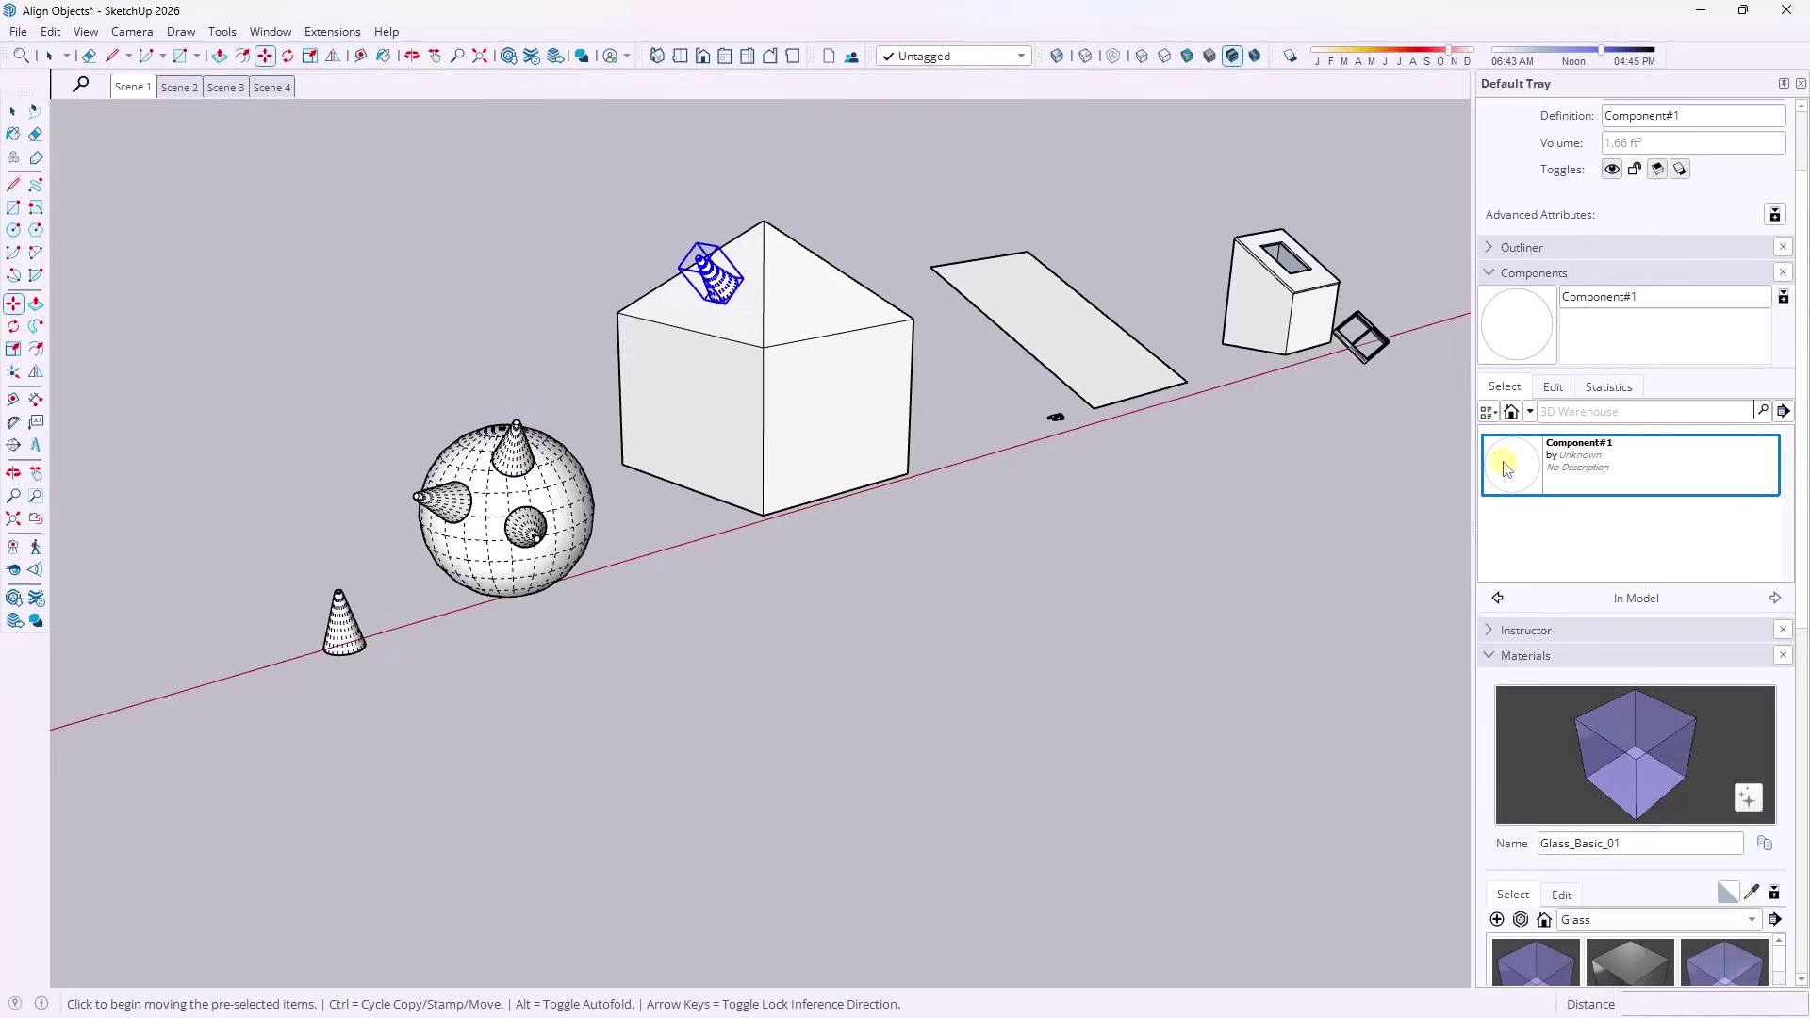
Slide the roof cone along the roof and add another Component#1 copy on a roof face.
left_click(829, 302)
left_click(958, 283)
middle_click_drag(958, 283, 1097, 321)
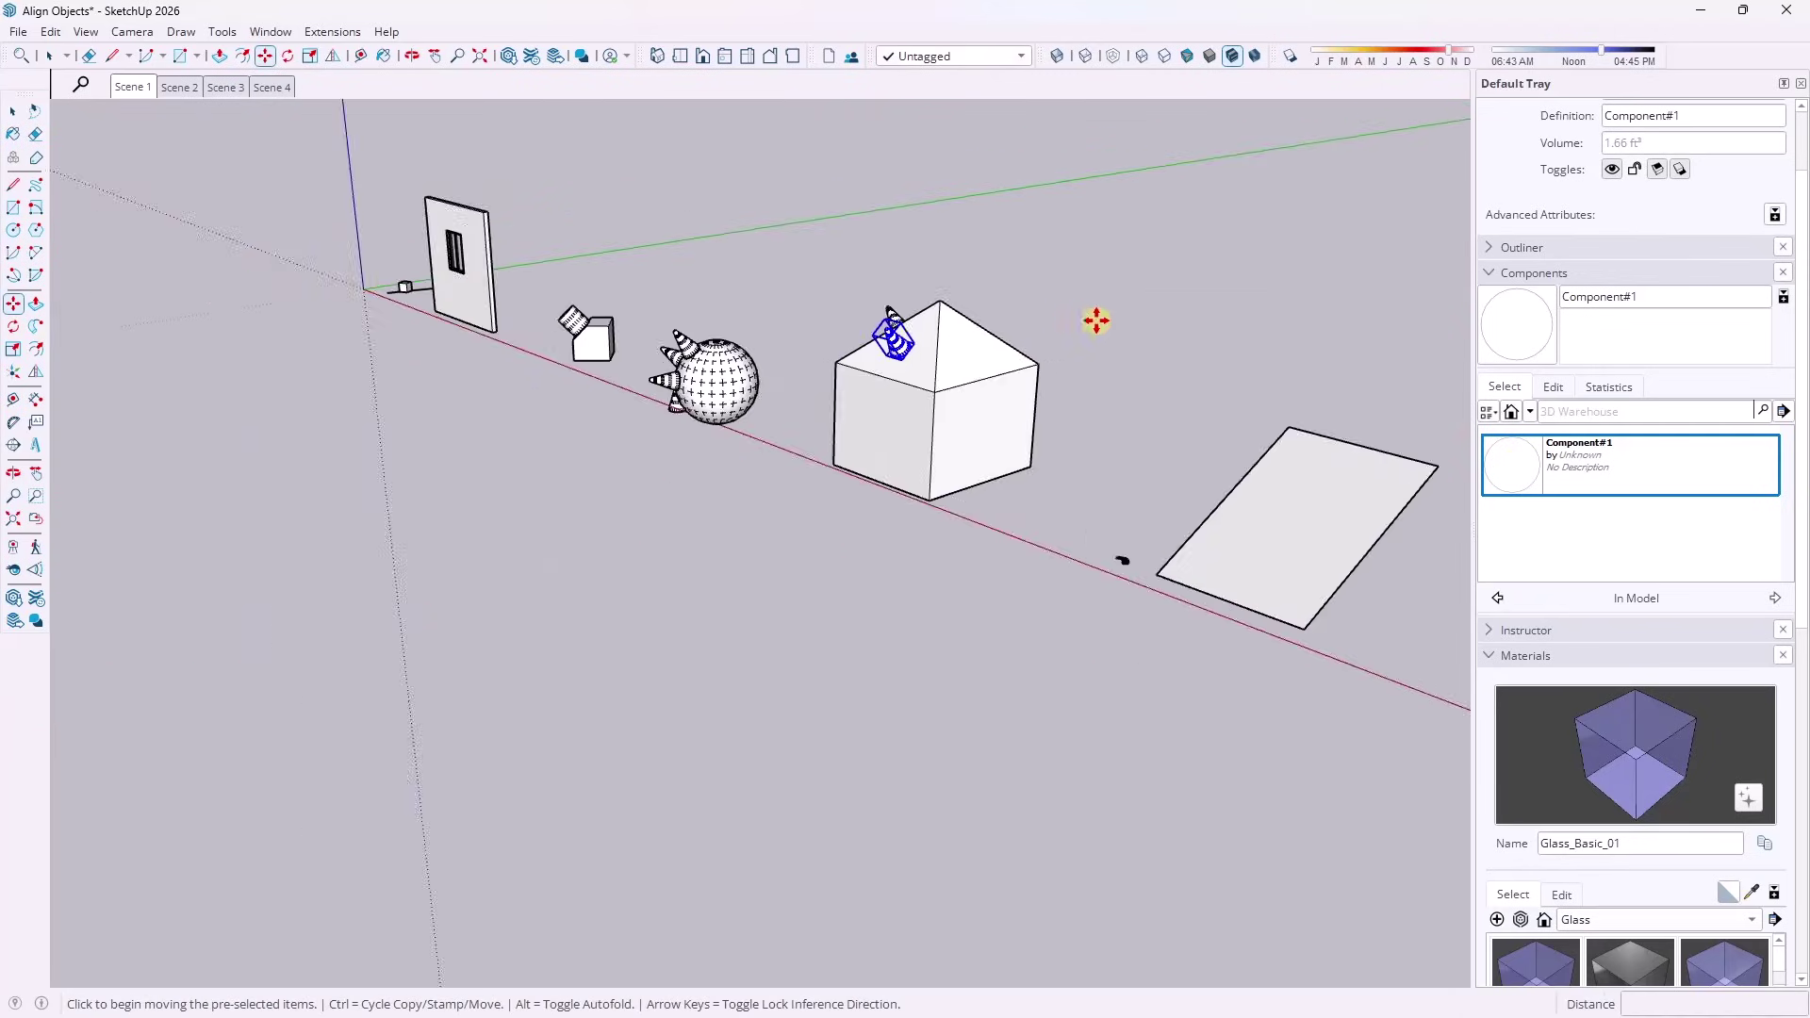
scroll(1096, 321, "up", 3)
left_click(1530, 492)
left_click(838, 372)
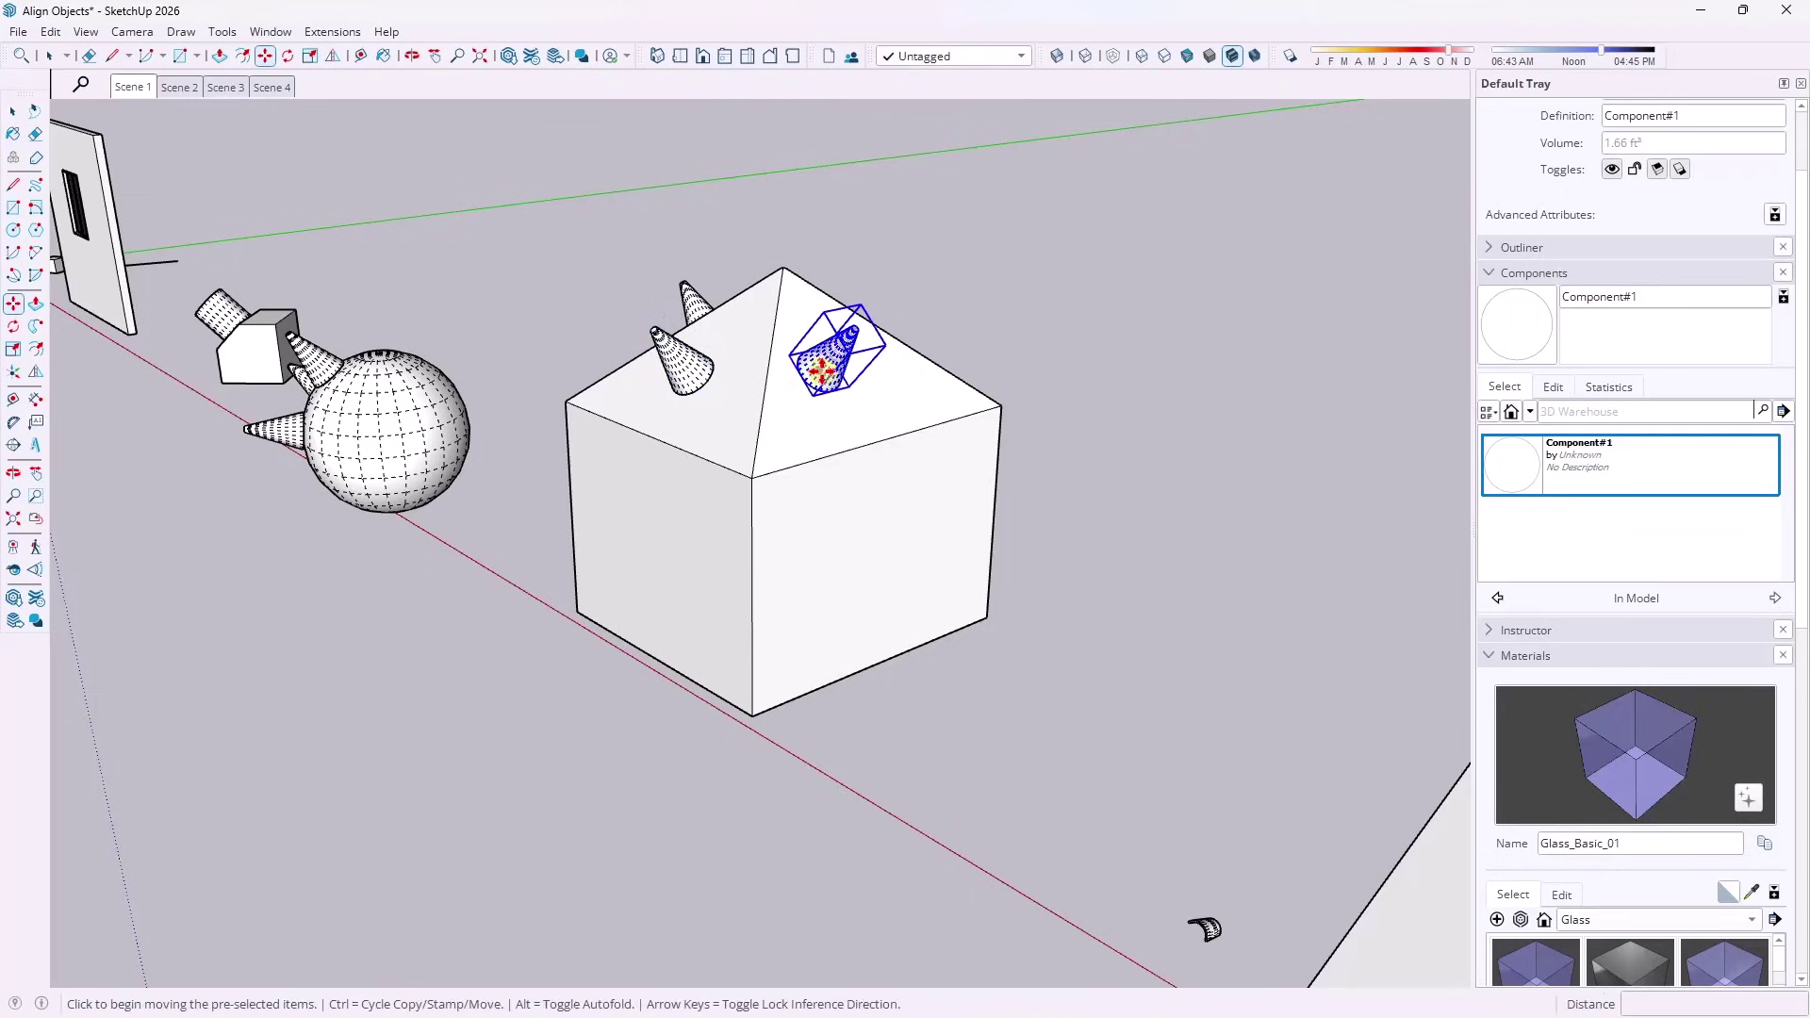
key("space")
double_click(841, 376)
scroll(841, 375, "up", 5)
middle_click_drag(804, 384, 1054, 401)
scroll(1054, 401, "down", 8)
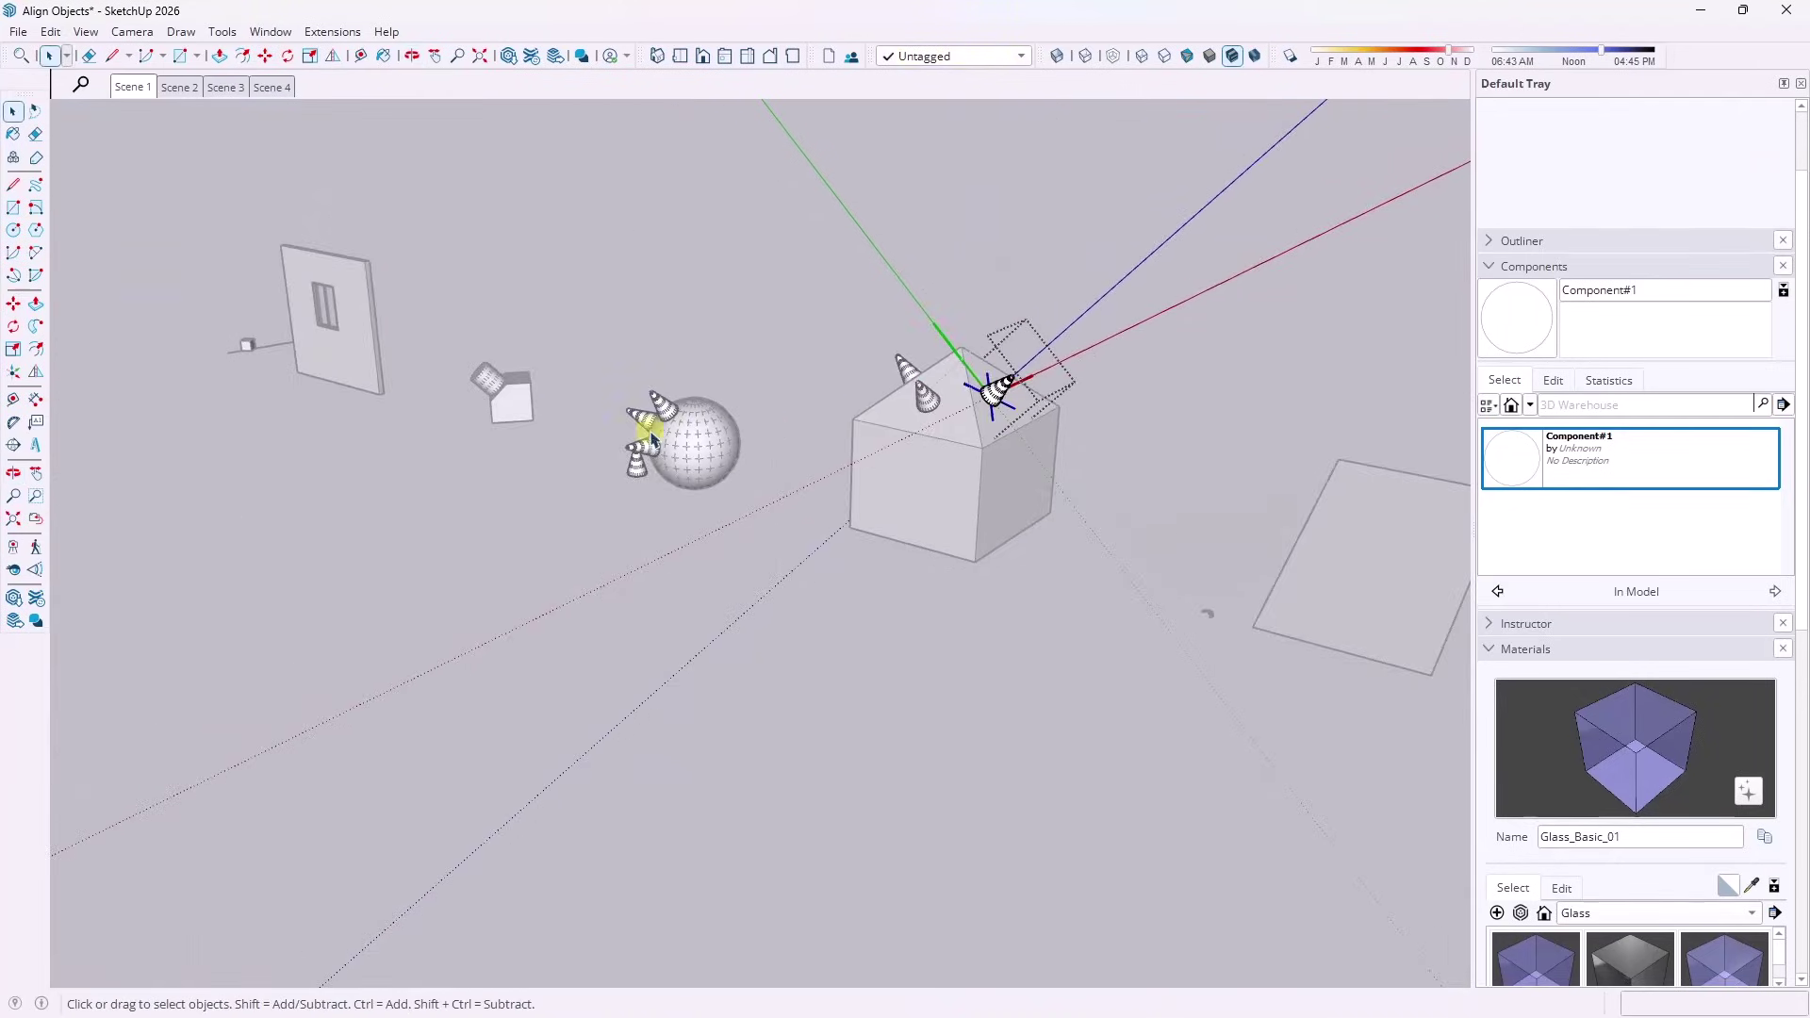
left_click(899, 573)
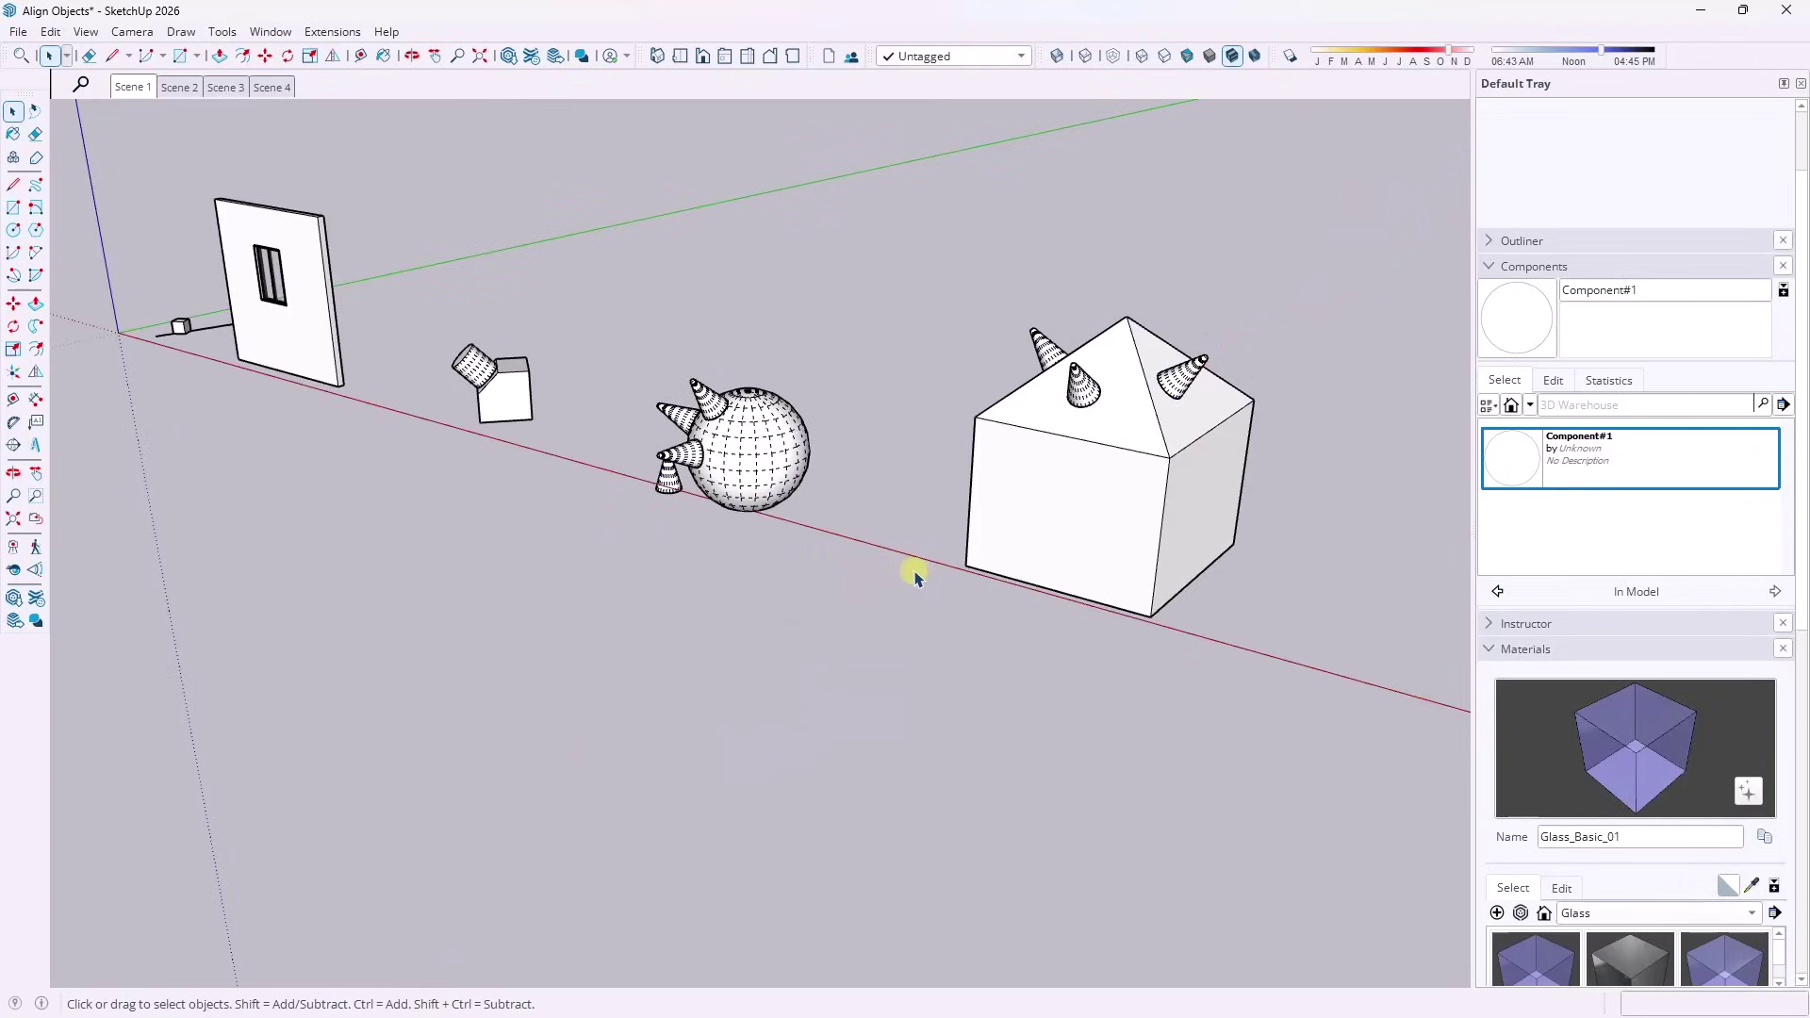
Orbit around the model and select the half-cylinder tile component.
mouse_move(717, 509)
middle_mouse_down()
mouse_move(667, 477)
mouse_move(695, 518)
middle_mouse_up()
scroll(614, 518, "up", 6)
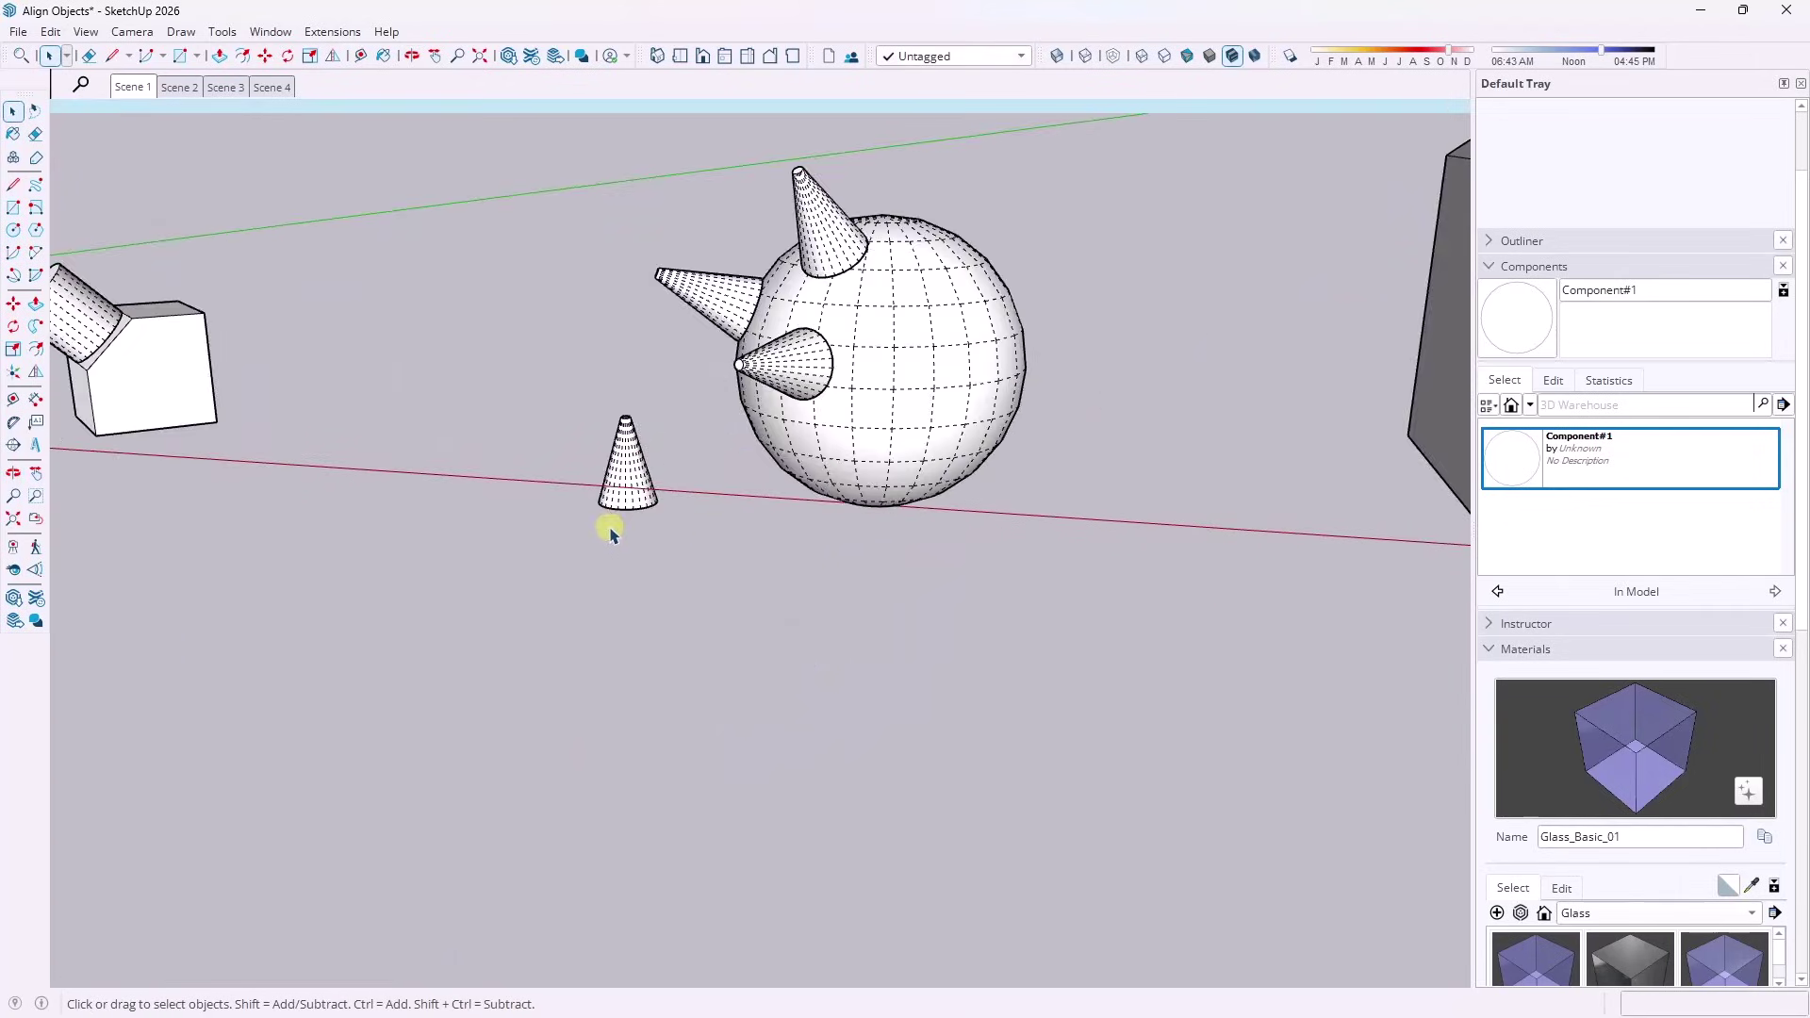
scroll(636, 509, "up", 2)
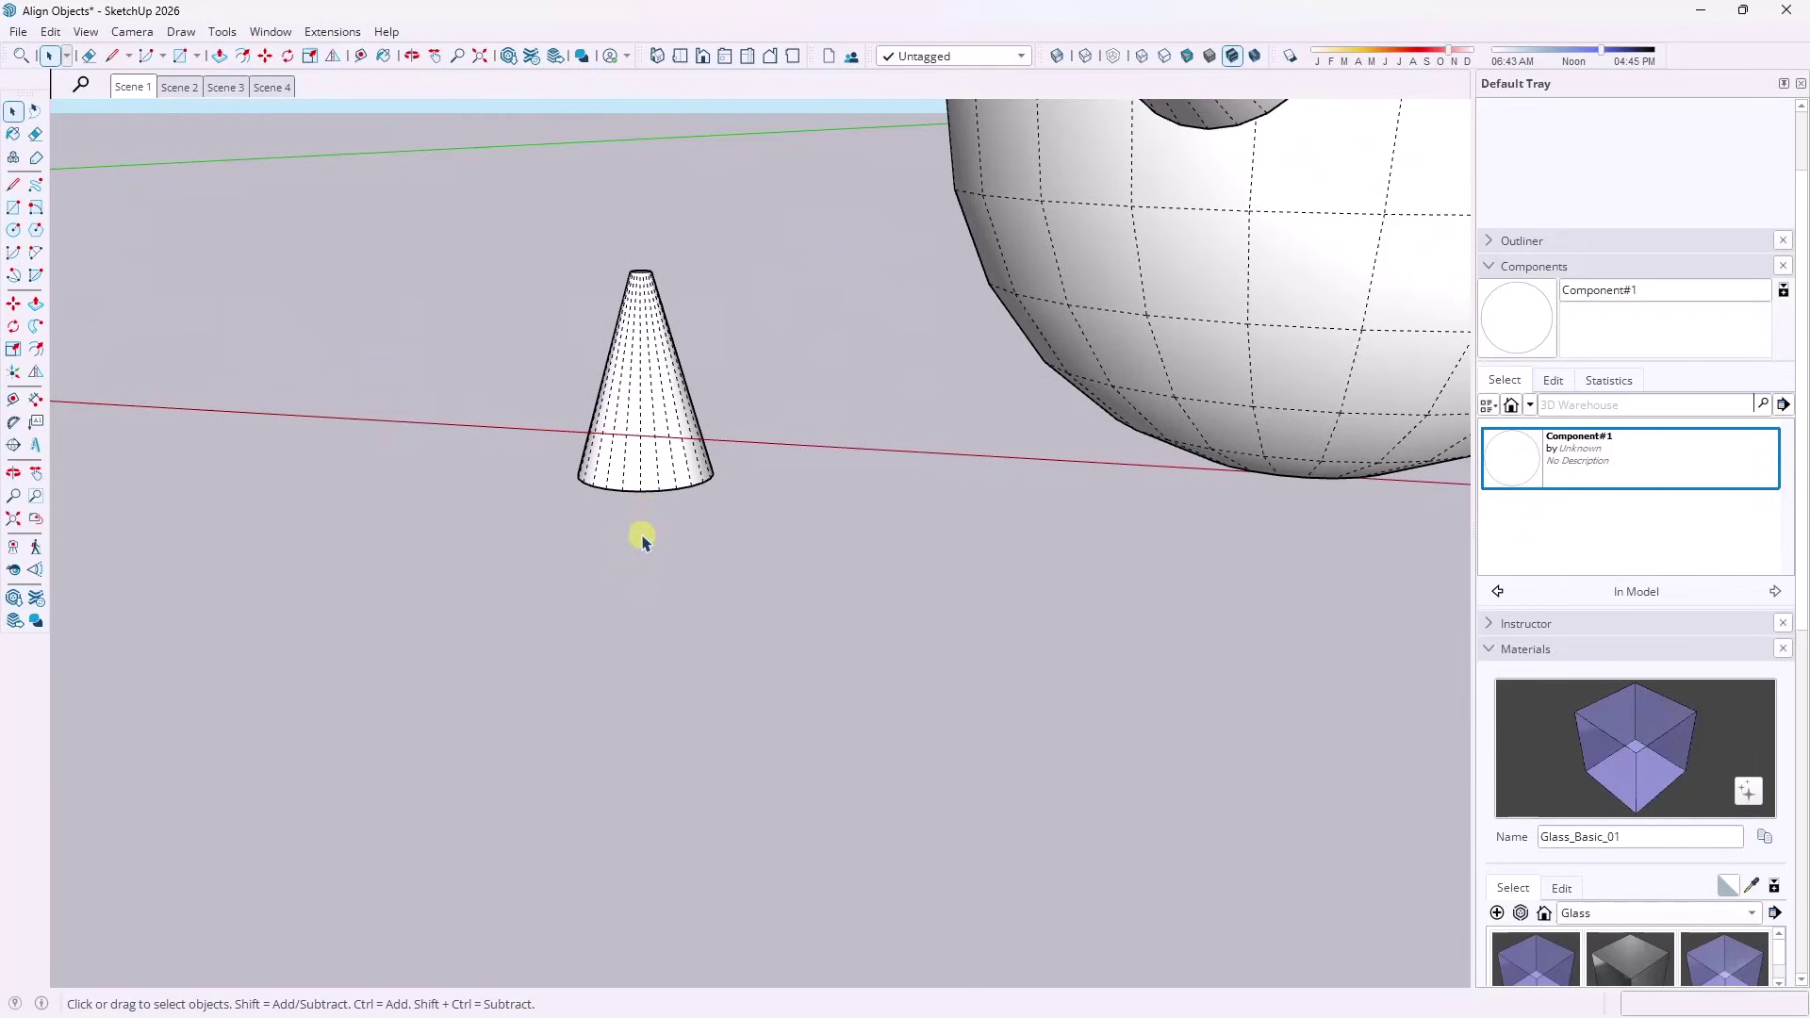
scroll(642, 541, "up", 1)
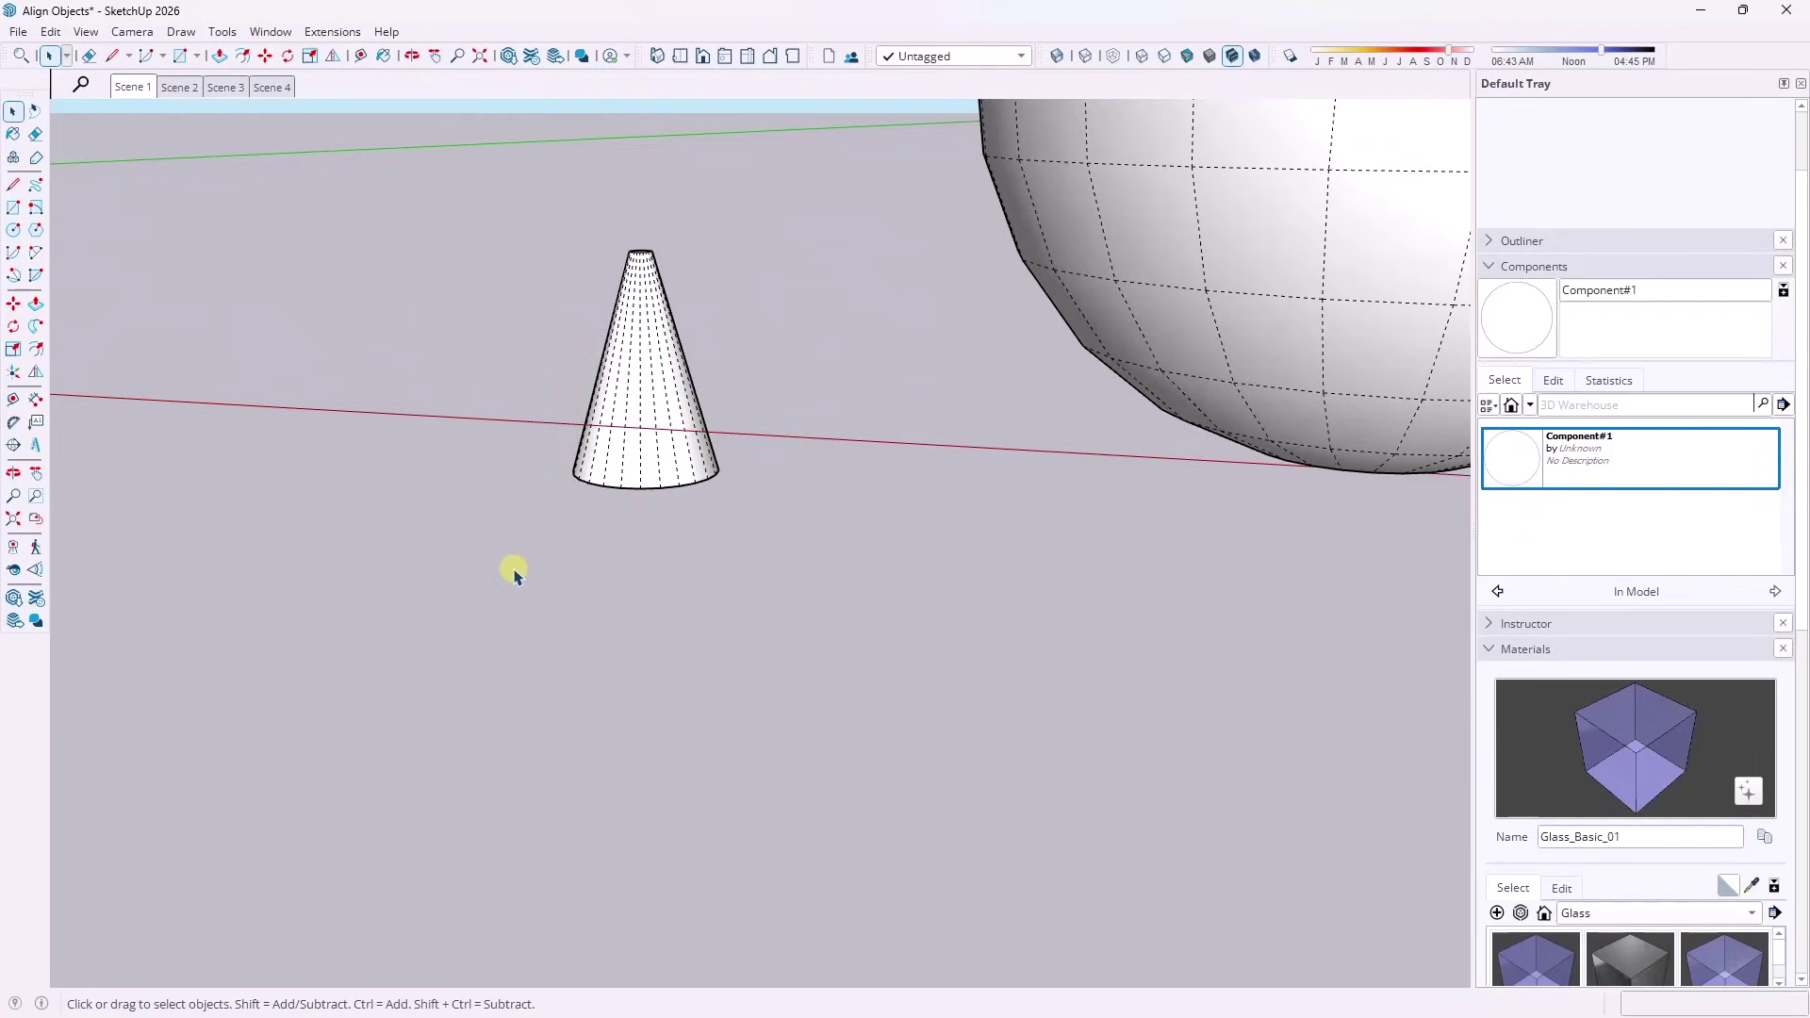
scroll(513, 576, "down", 3)
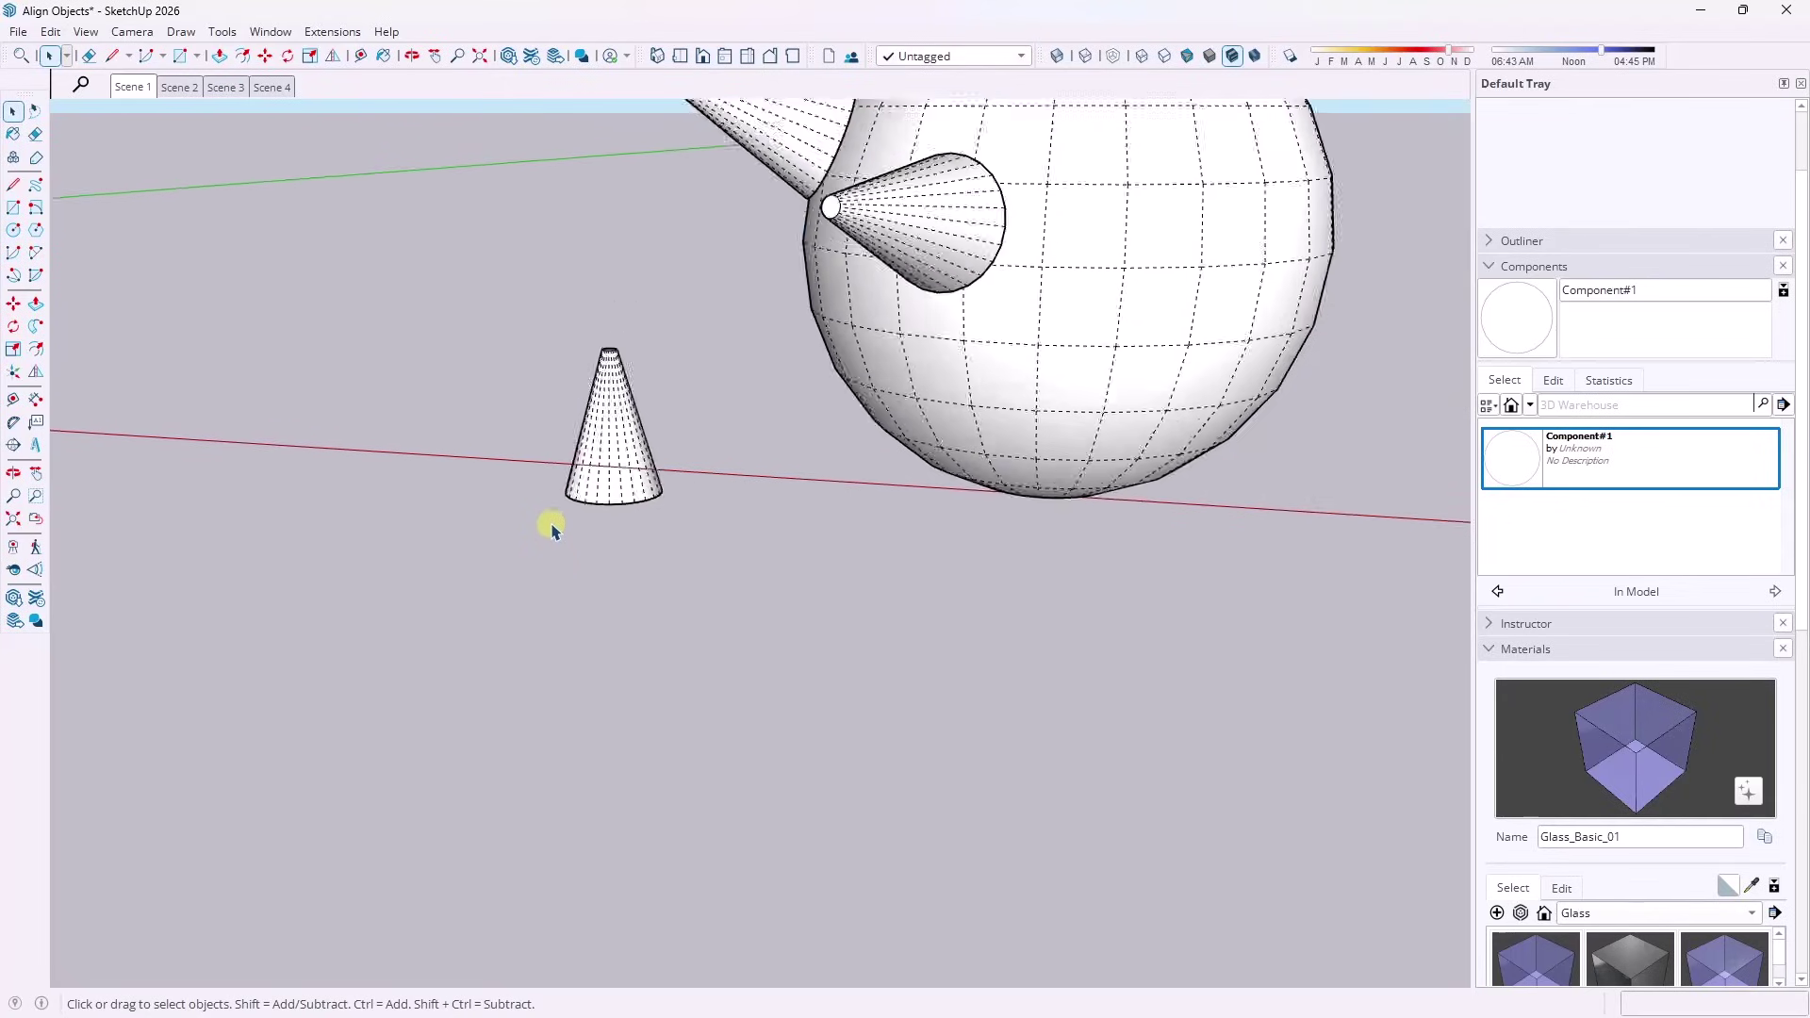
middle_click_drag(553, 517, 1131, 469)
left_click(789, 461)
Open the half-cylinder tile component for editing, try the Axes tool, then abandon it.
middle_click_drag(801, 457, 902, 441)
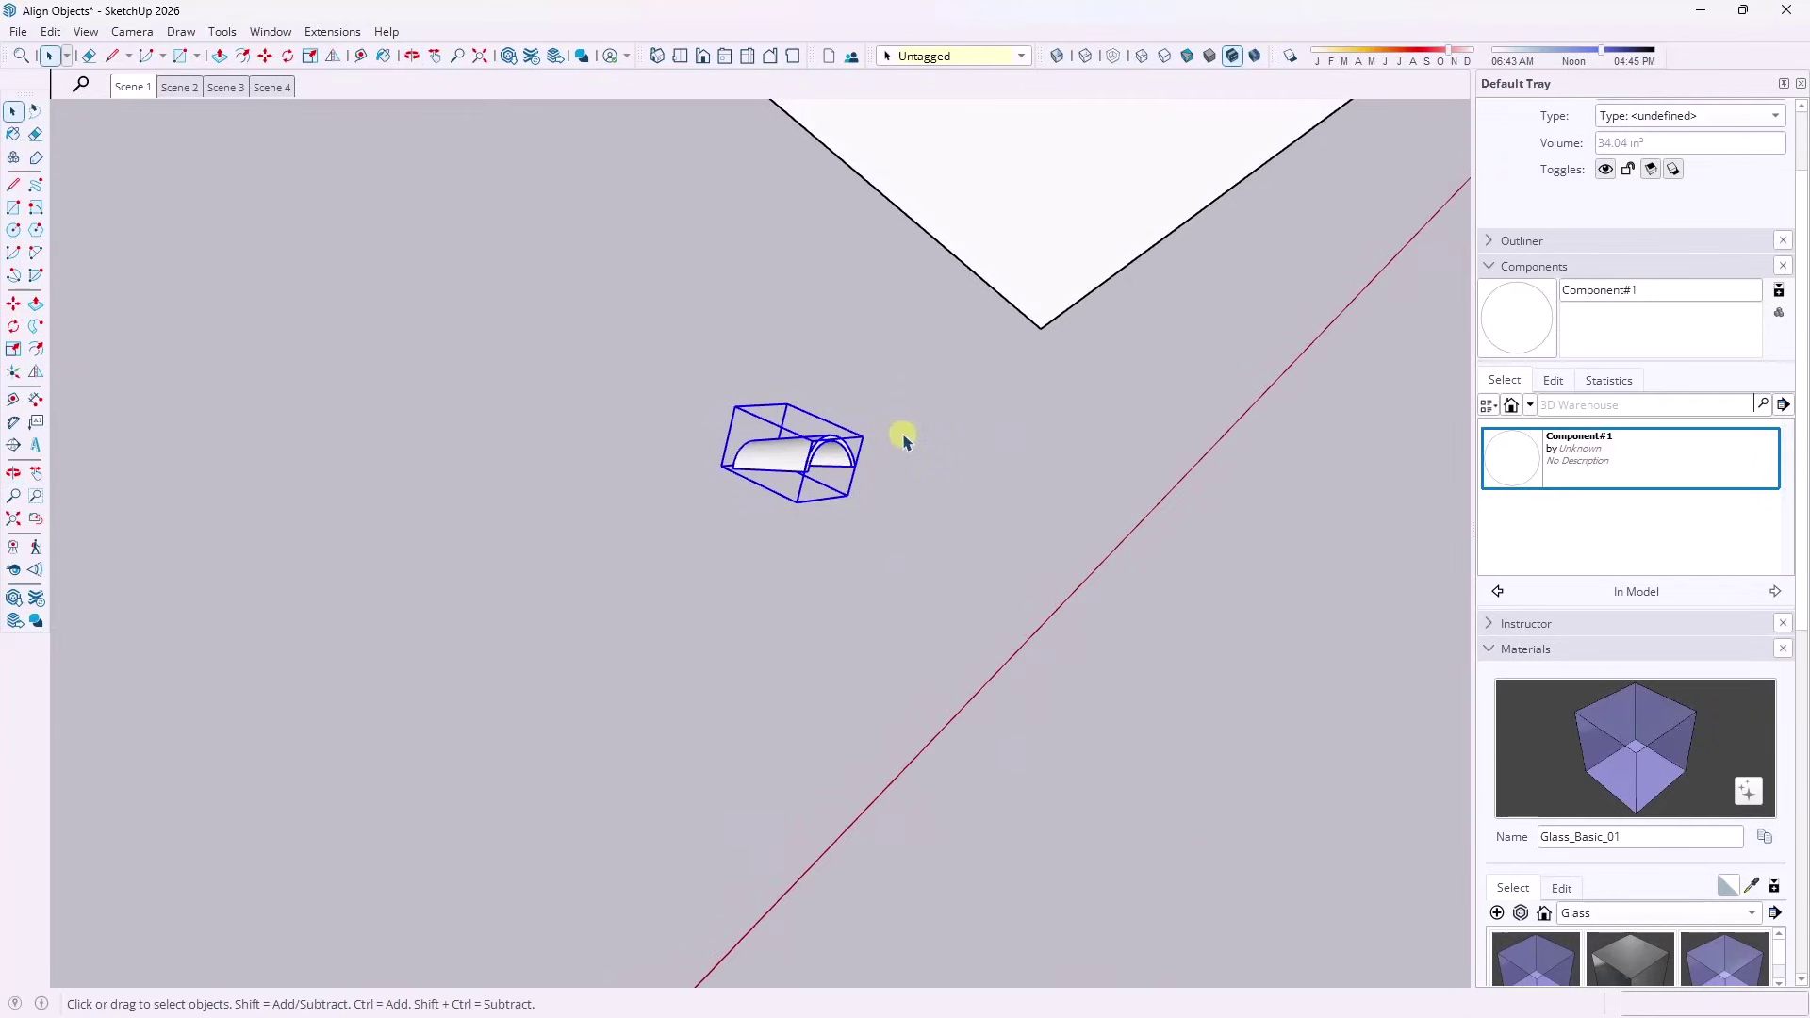
scroll(845, 460, "up", 4)
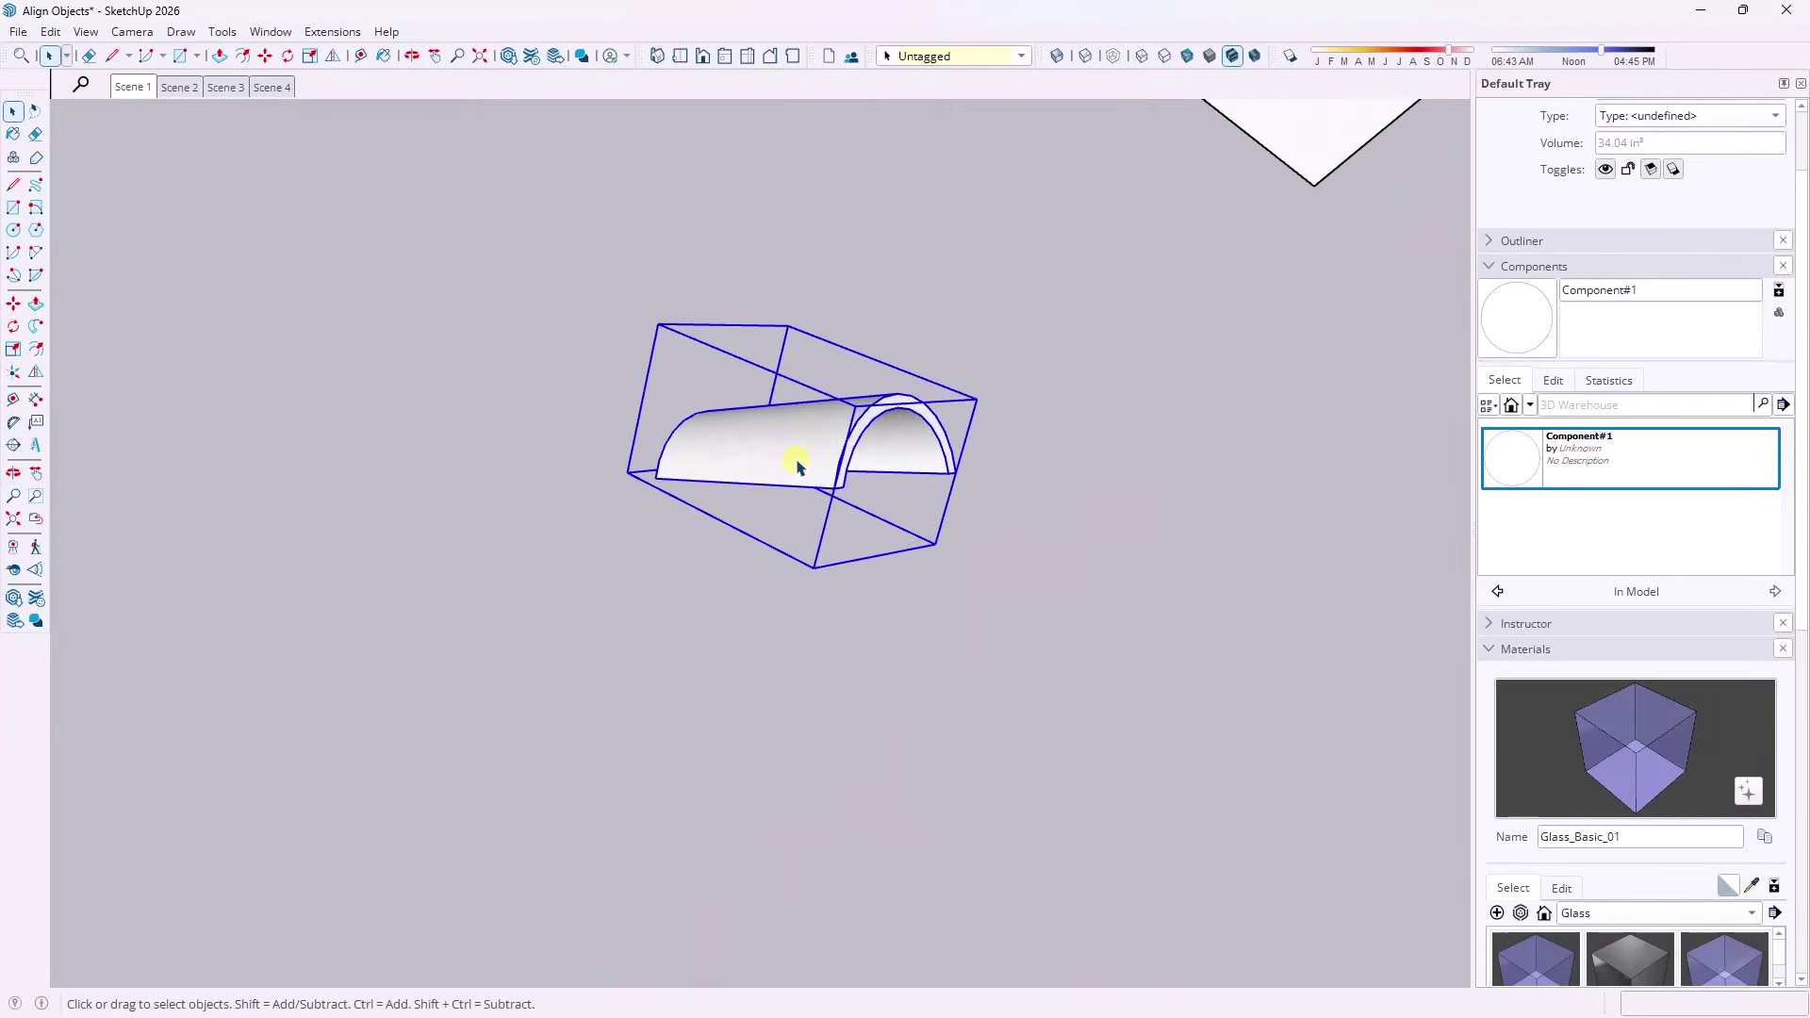
middle_click_drag(1034, 421, 929, 396)
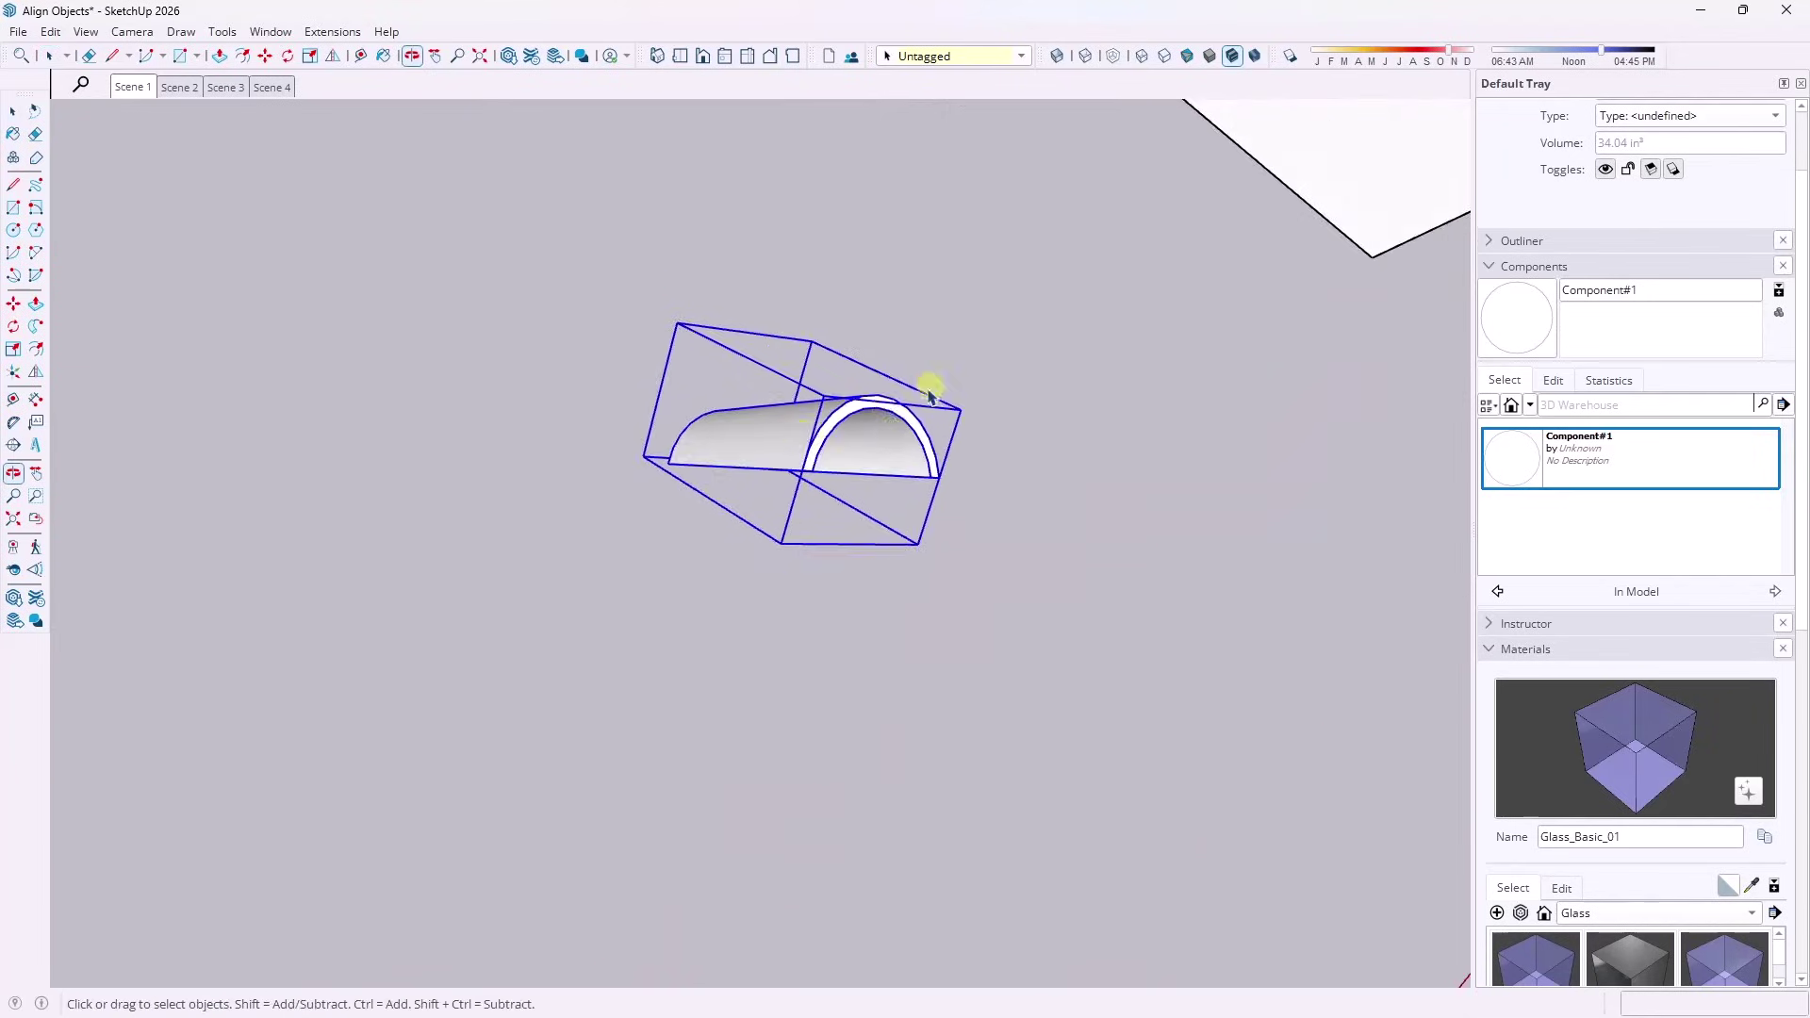
double_click(803, 441)
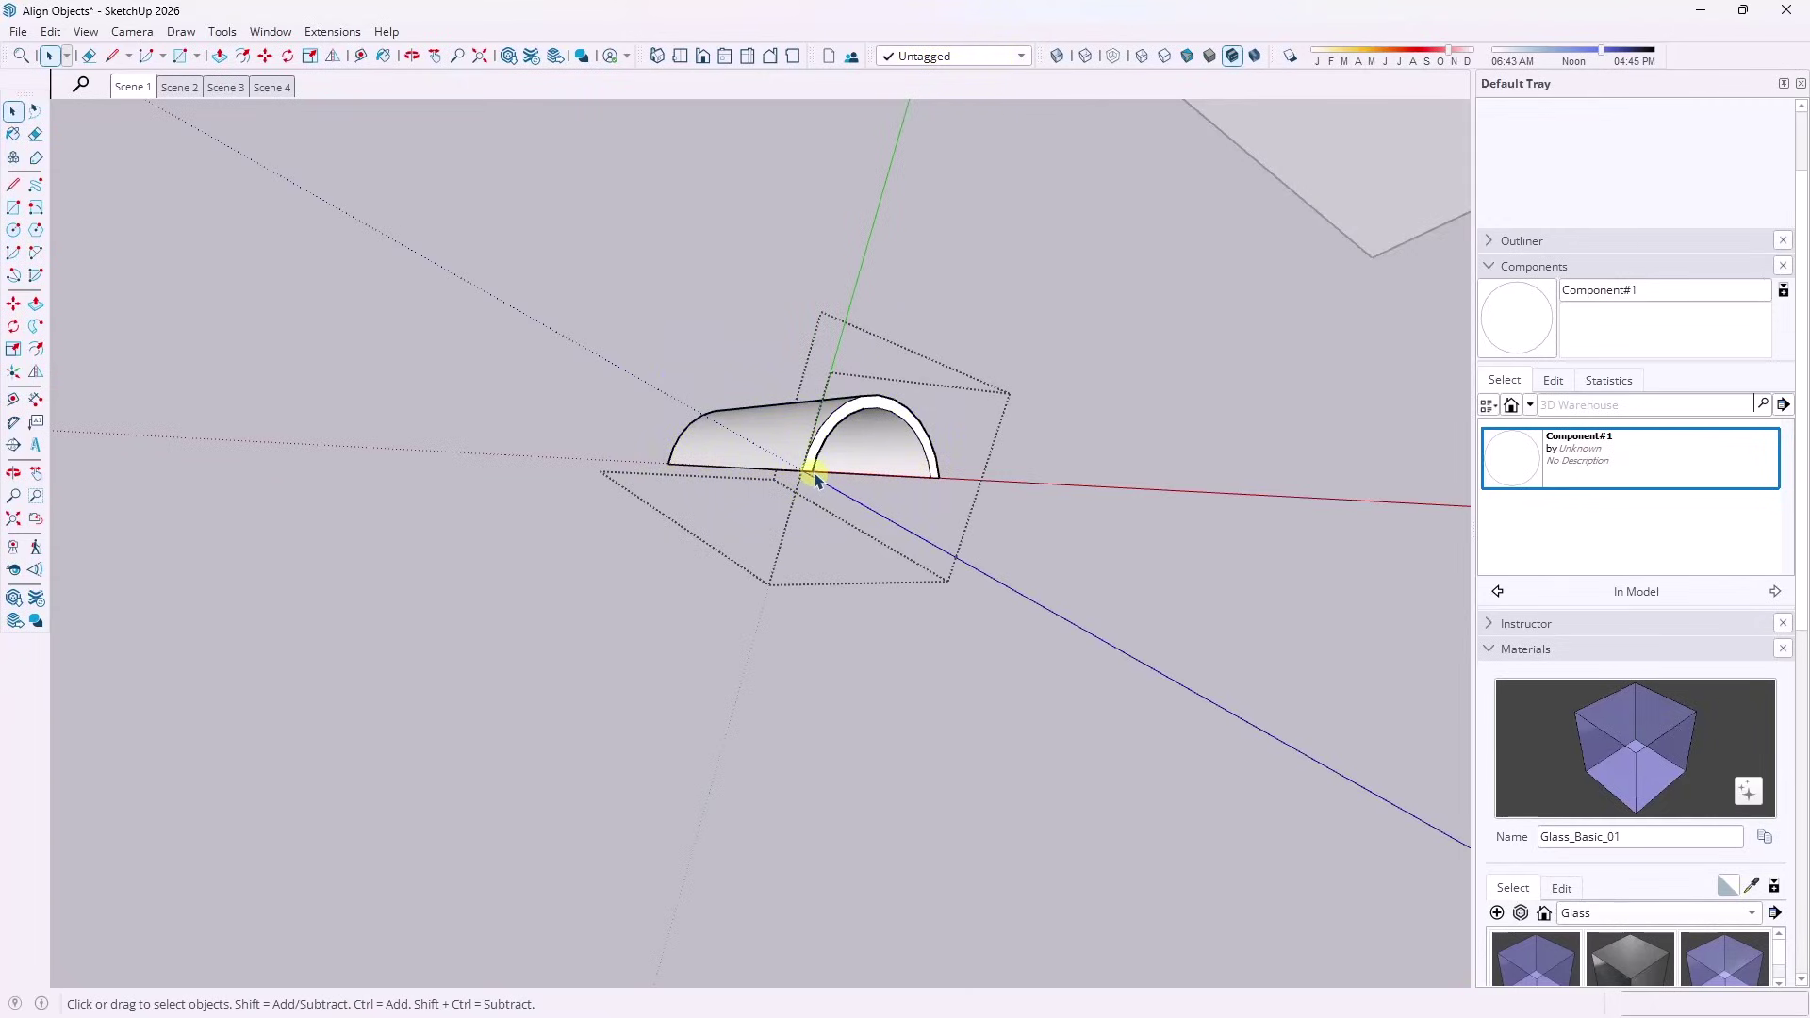
middle_click_drag(962, 464, 1089, 476)
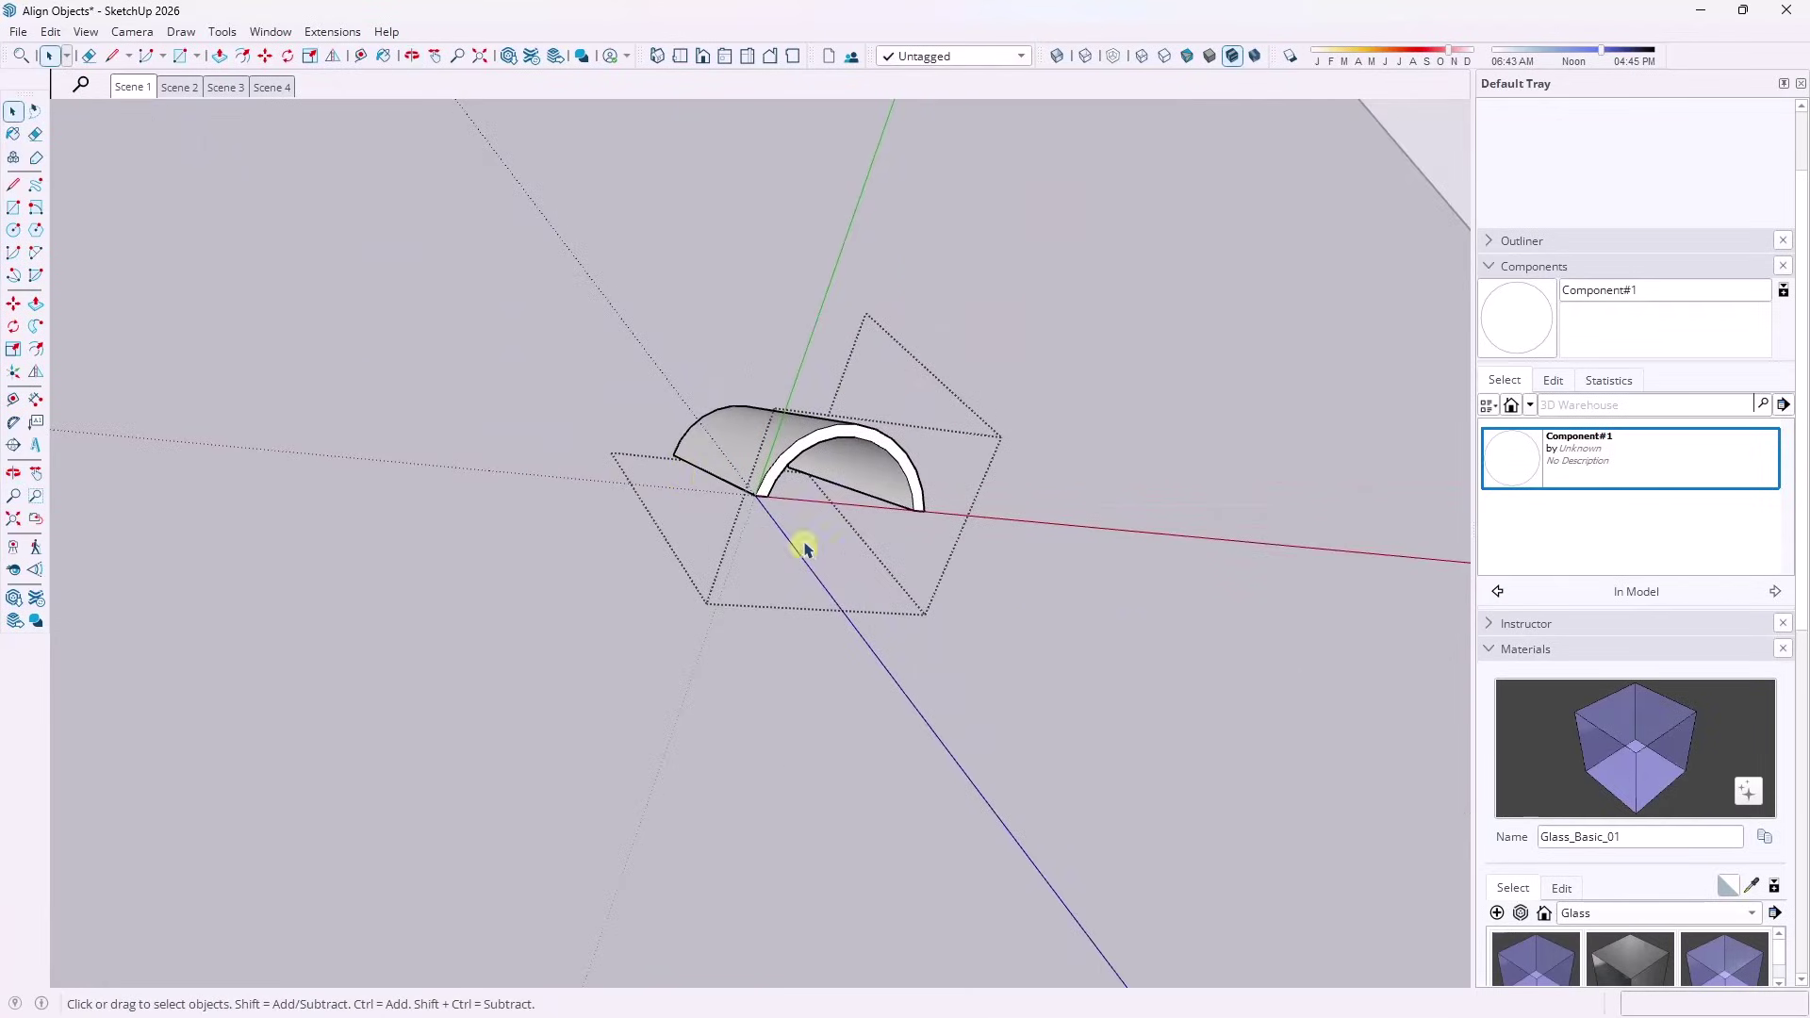
left_click(13, 372)
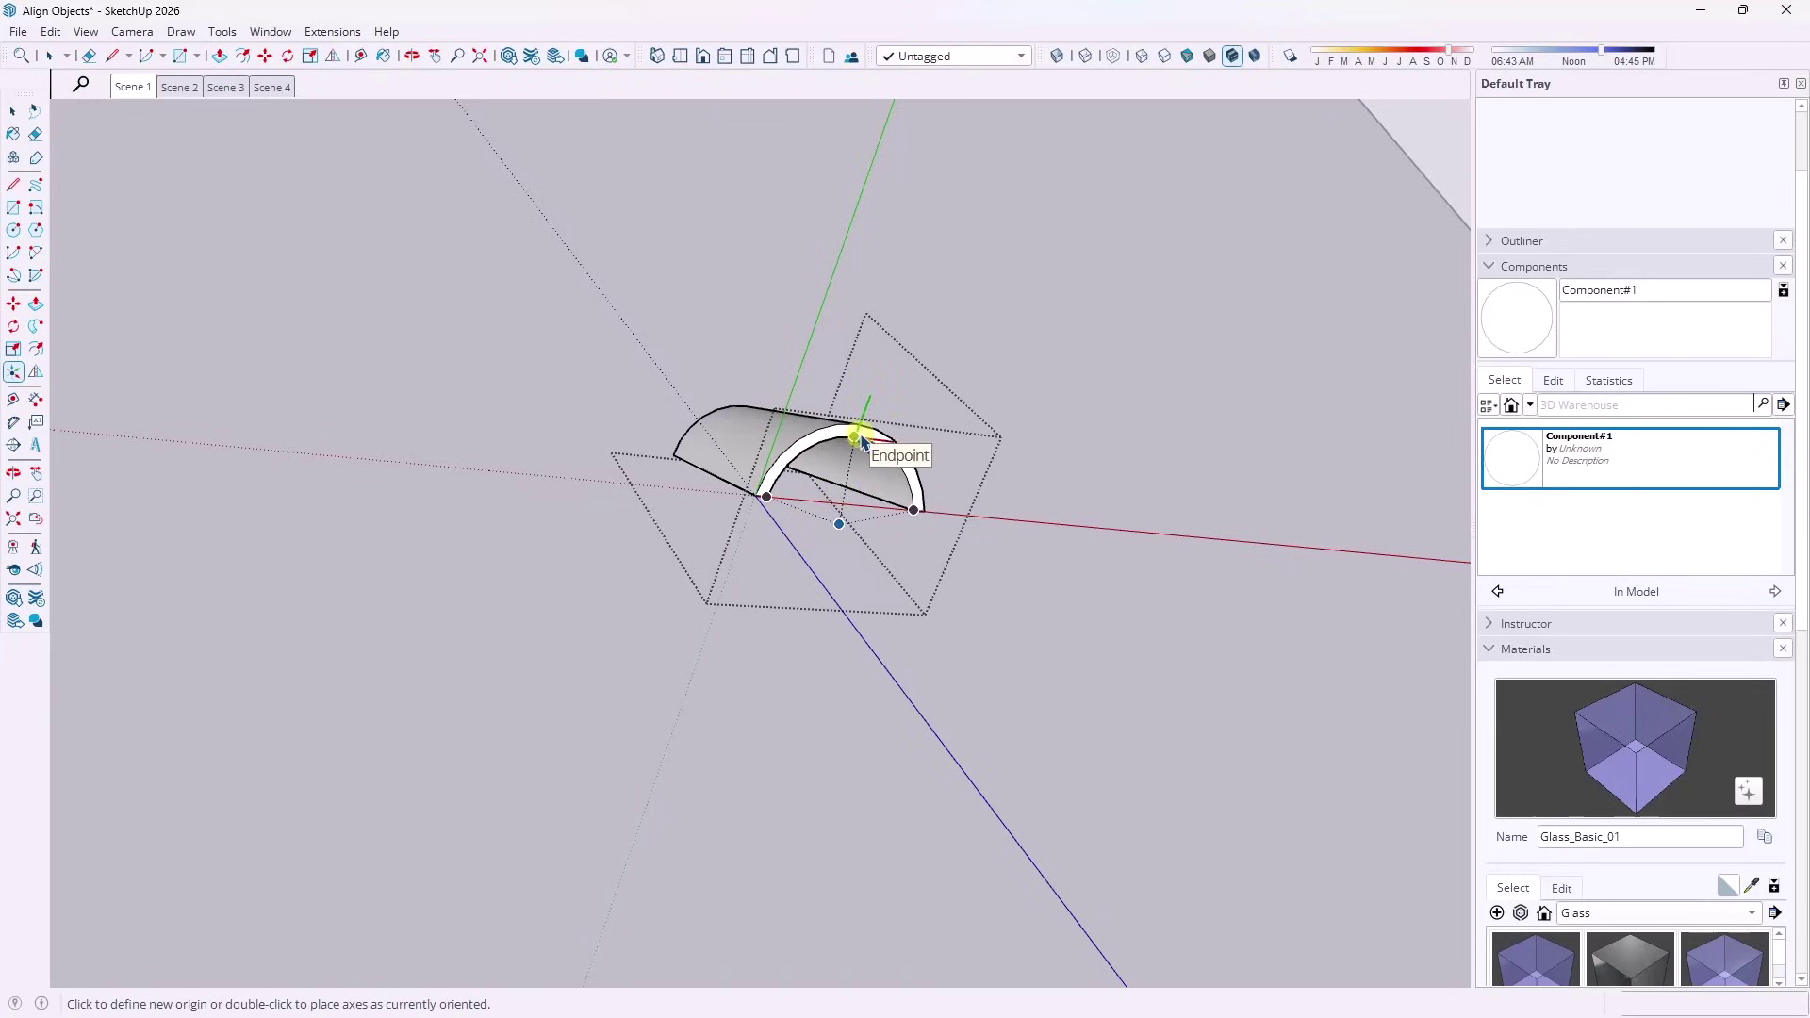
key("space")
middle_click_drag(832, 494, 876, 563)
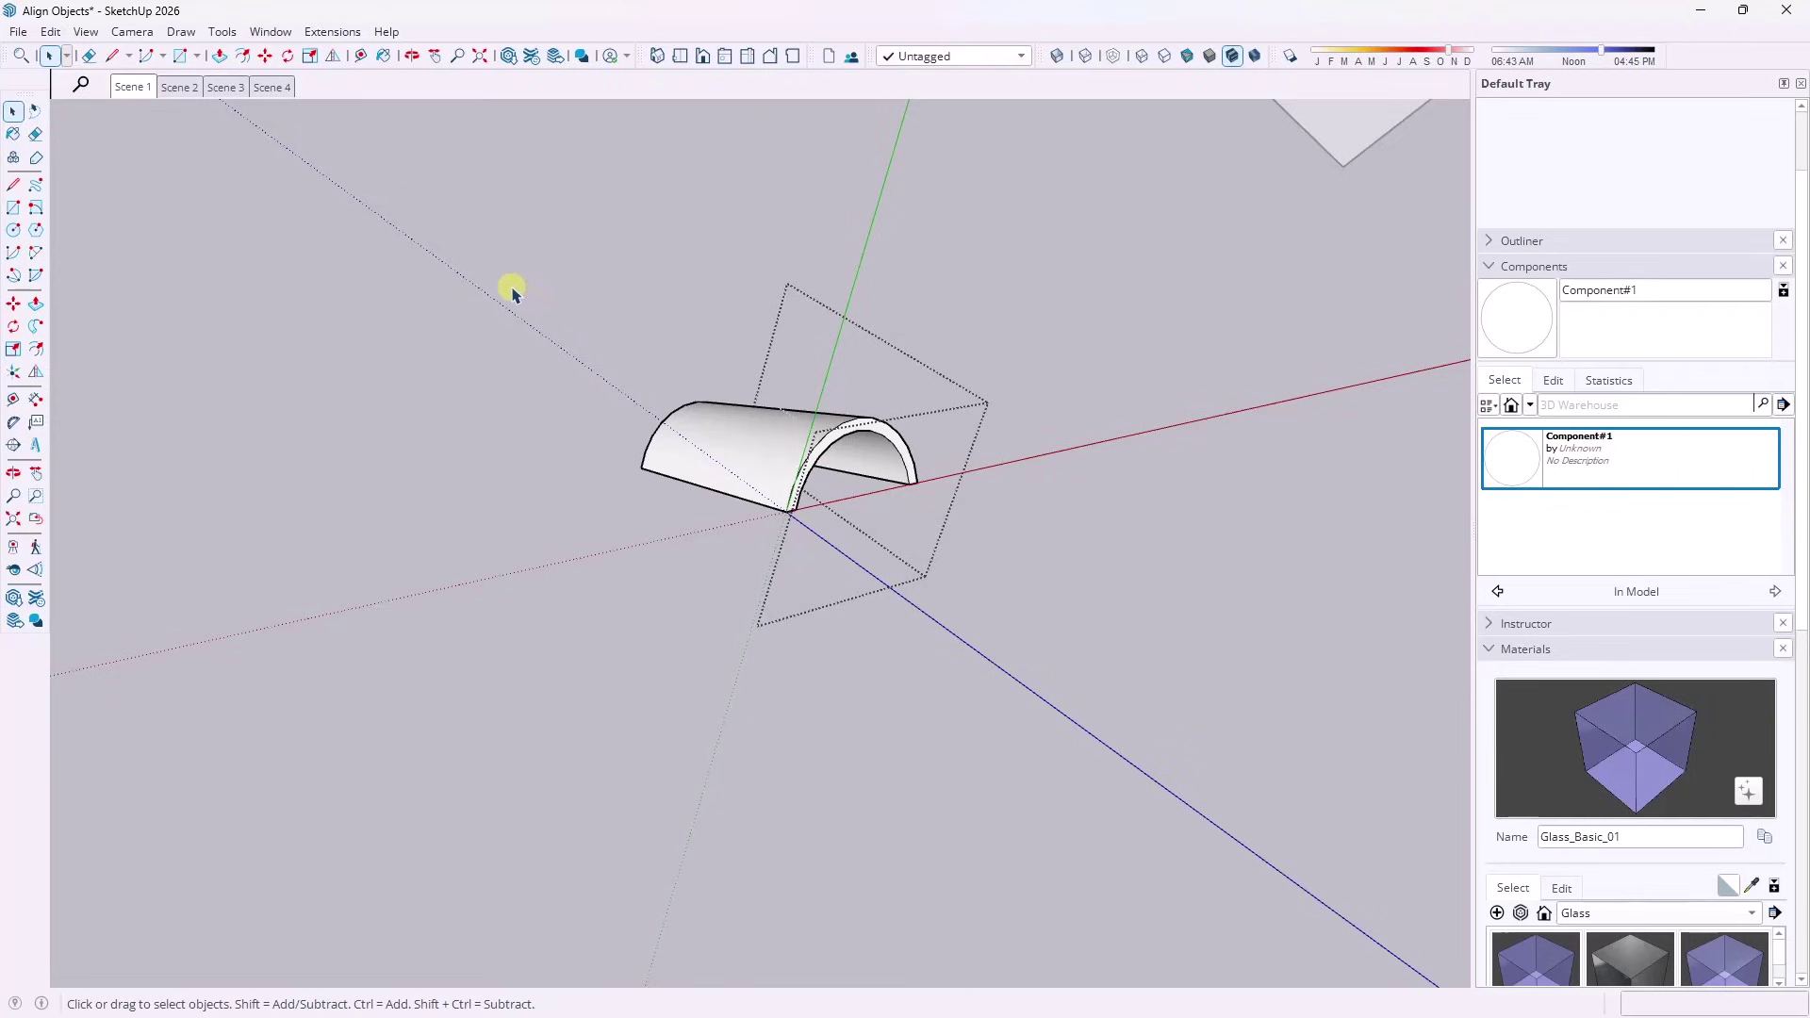
Select the arch and start a trial rotation about the origin, then cancel it.
left_click_drag(638, 420, 1044, 608)
key("q")
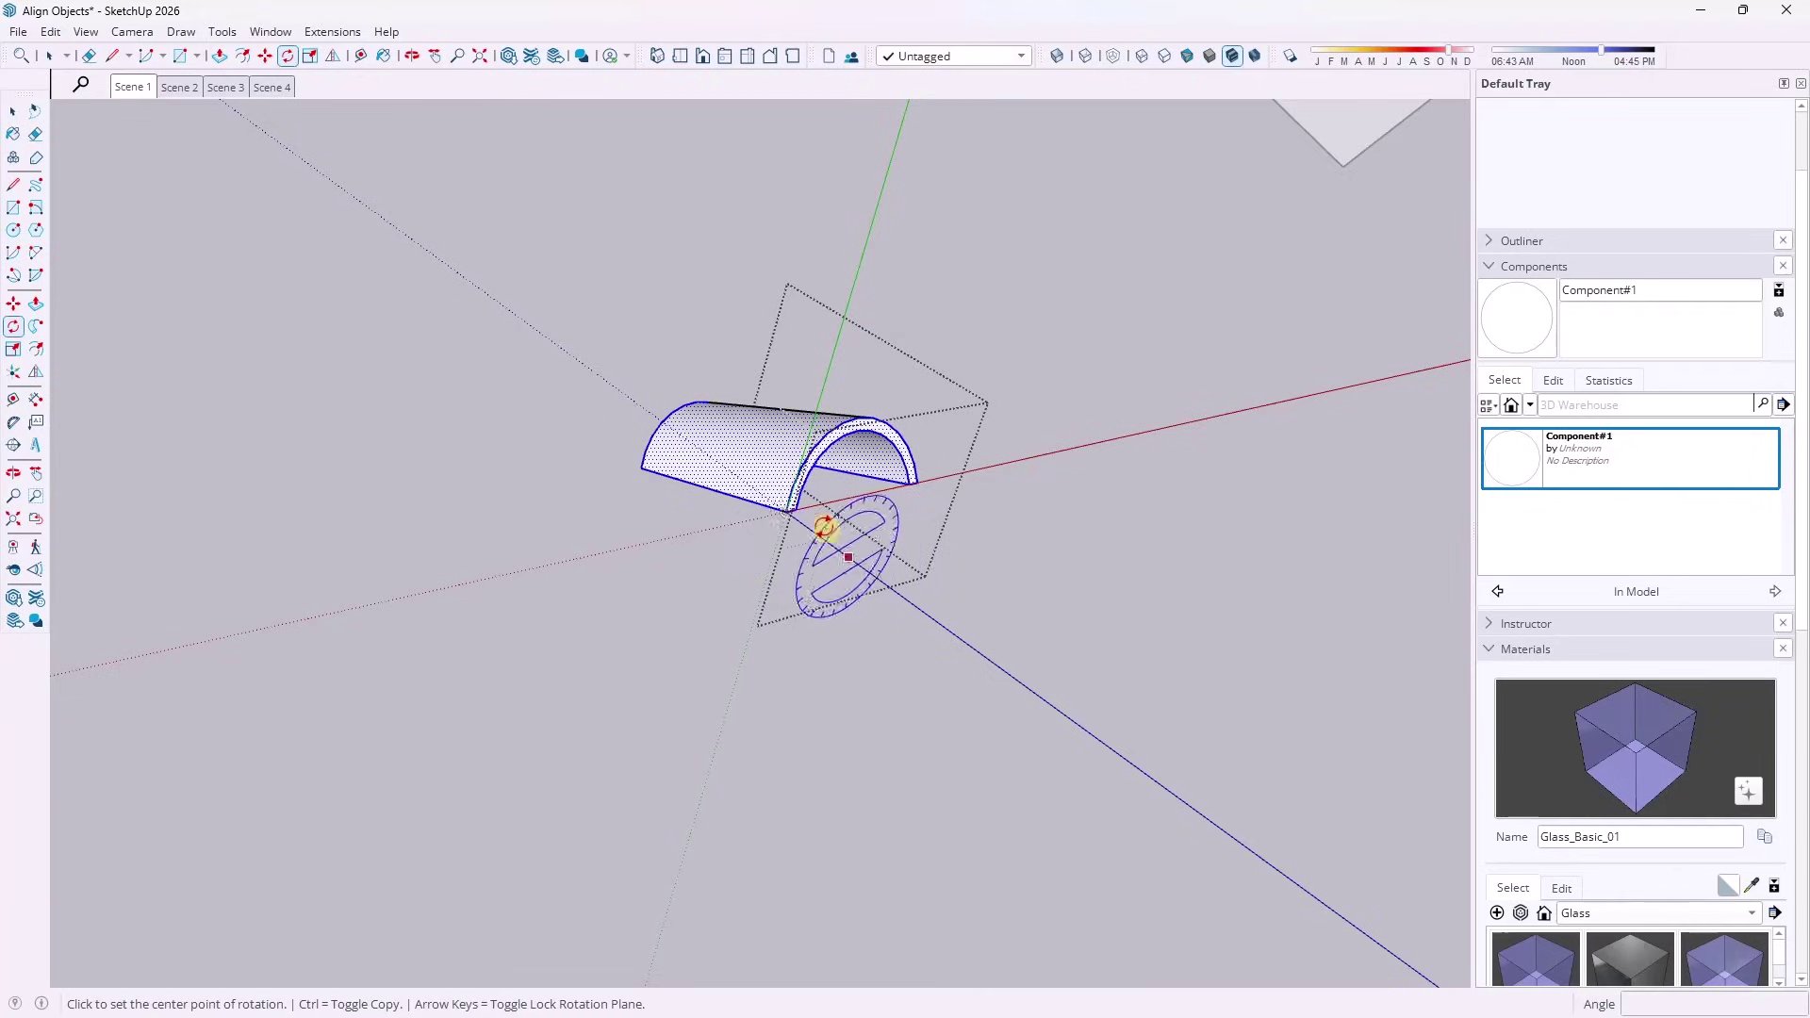
key("Right")
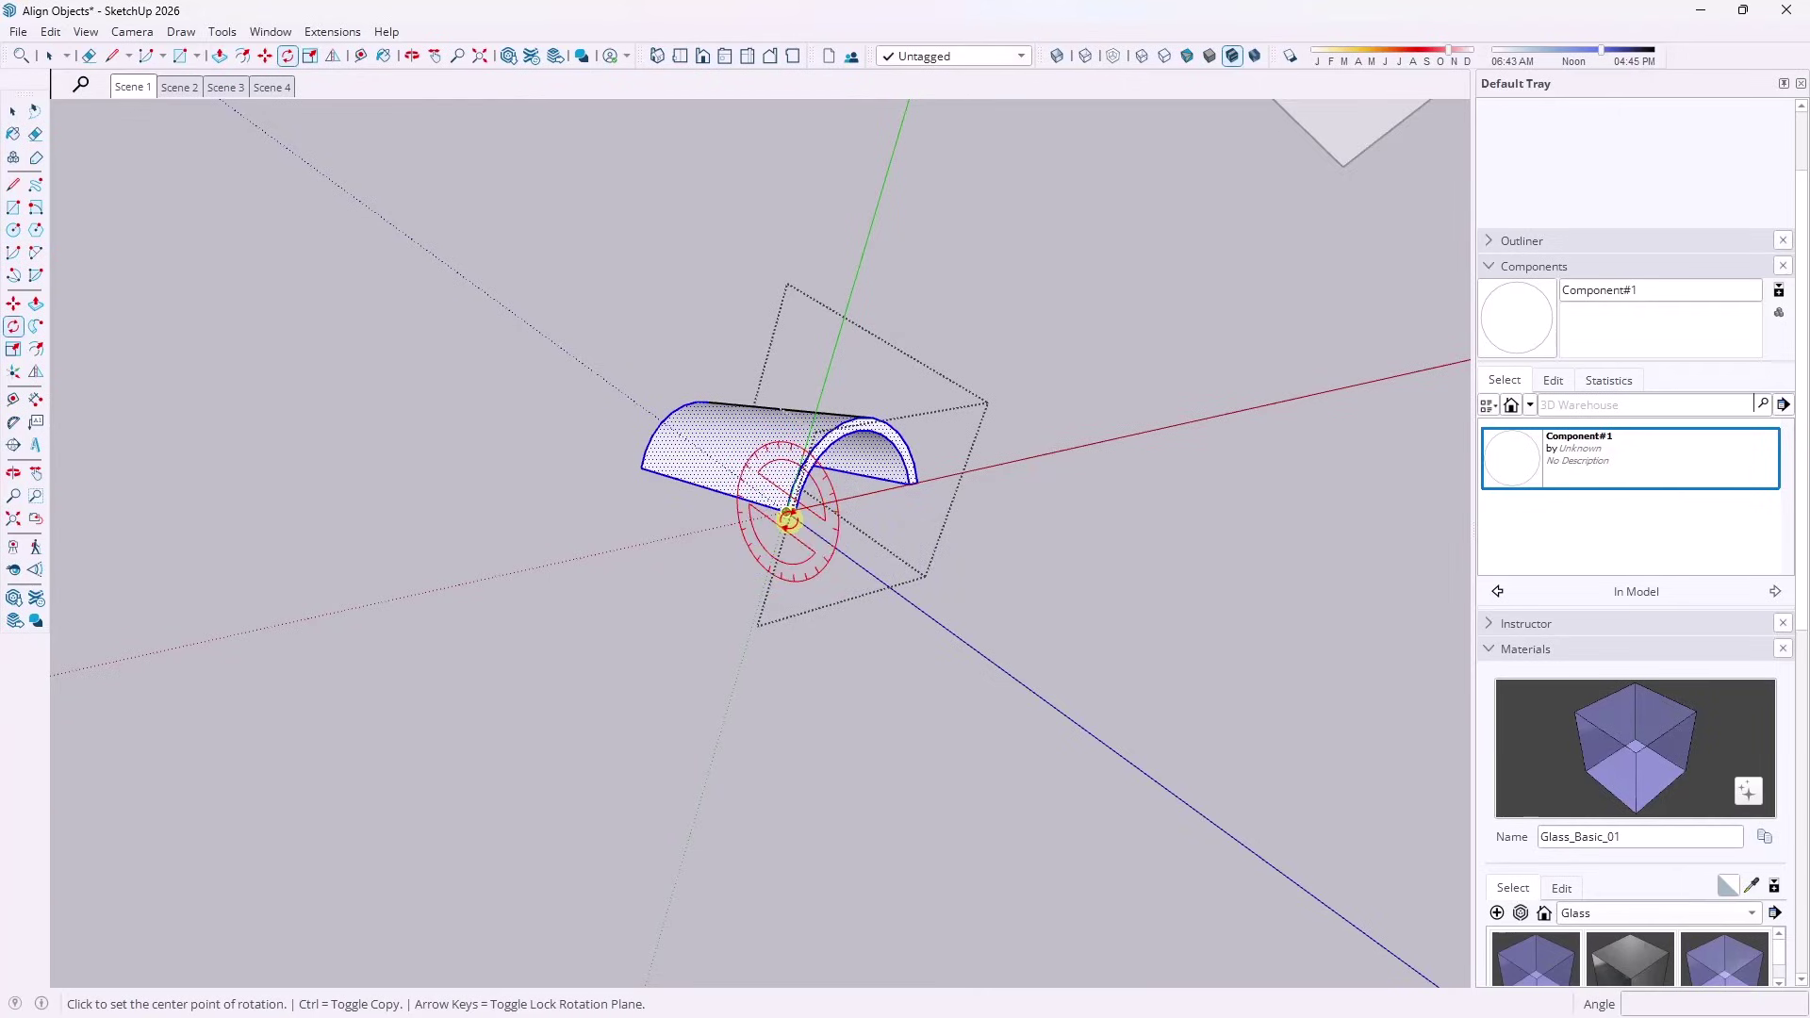
left_click(788, 515)
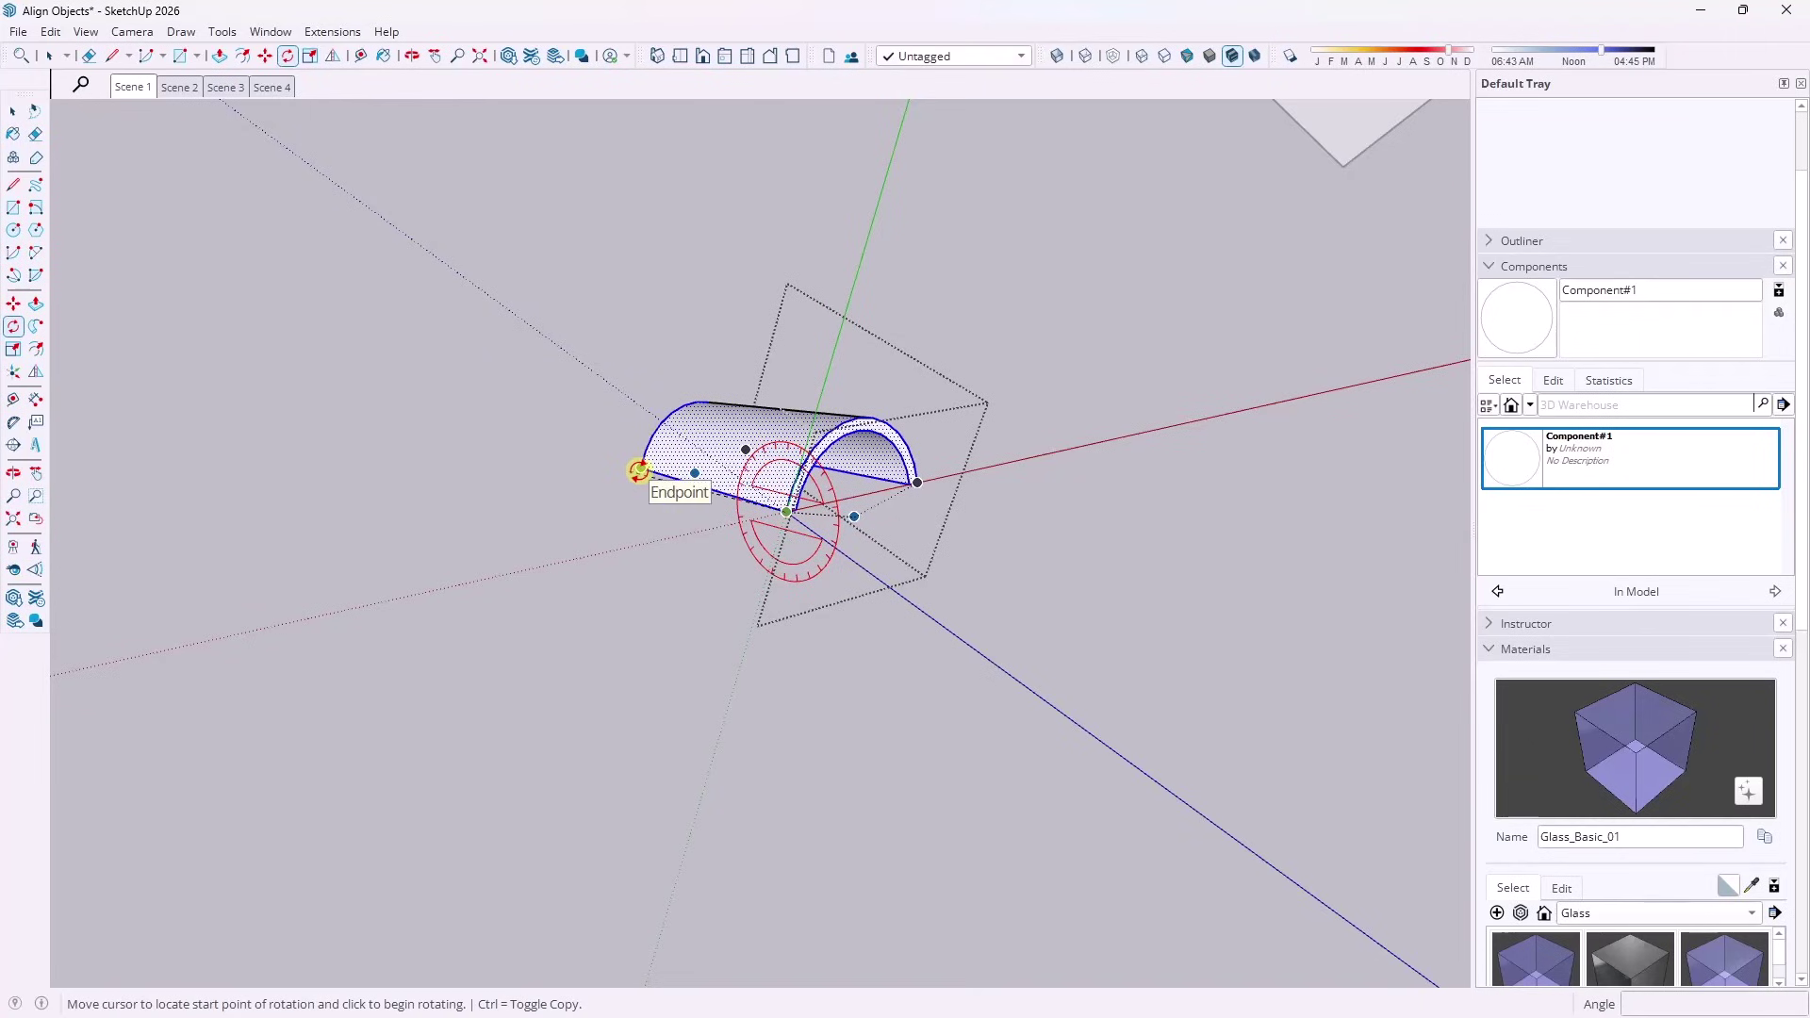
left_click(639, 470)
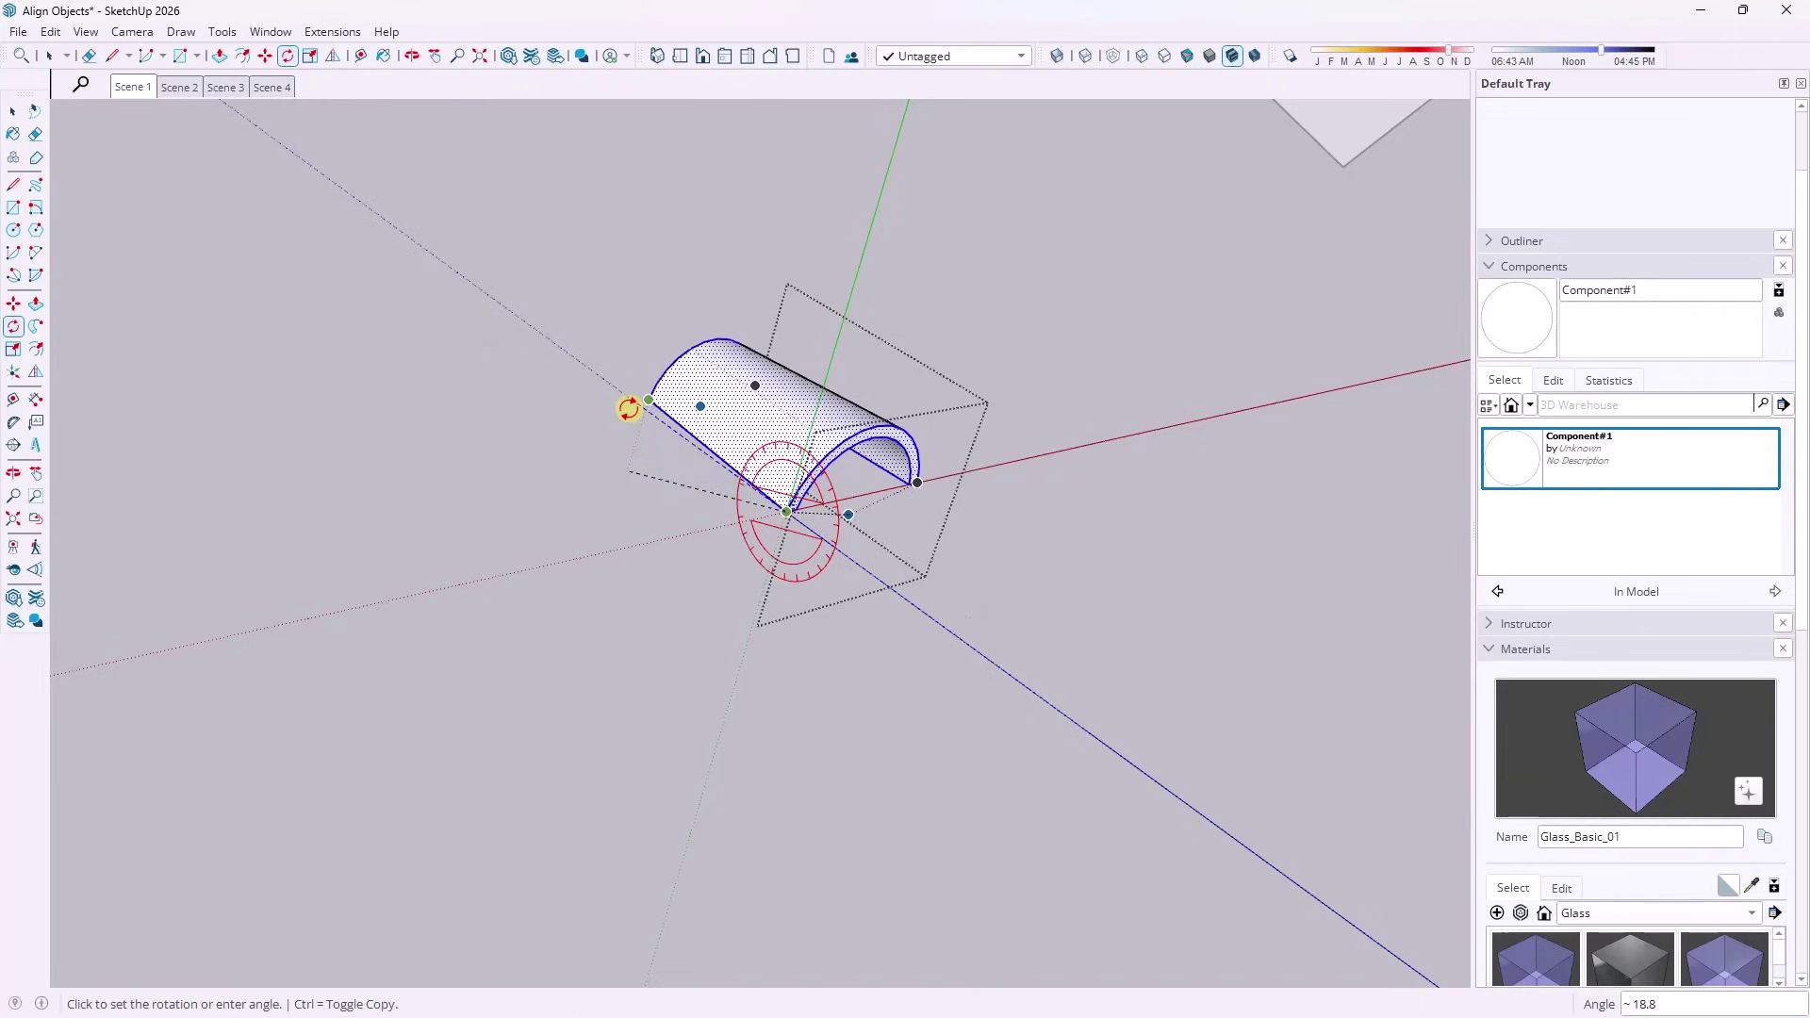
key("Escape")
Close editing of the tile component and select the whole tile.
middle_click_drag(1083, 537, 942, 538)
scroll(942, 538, "up", 6)
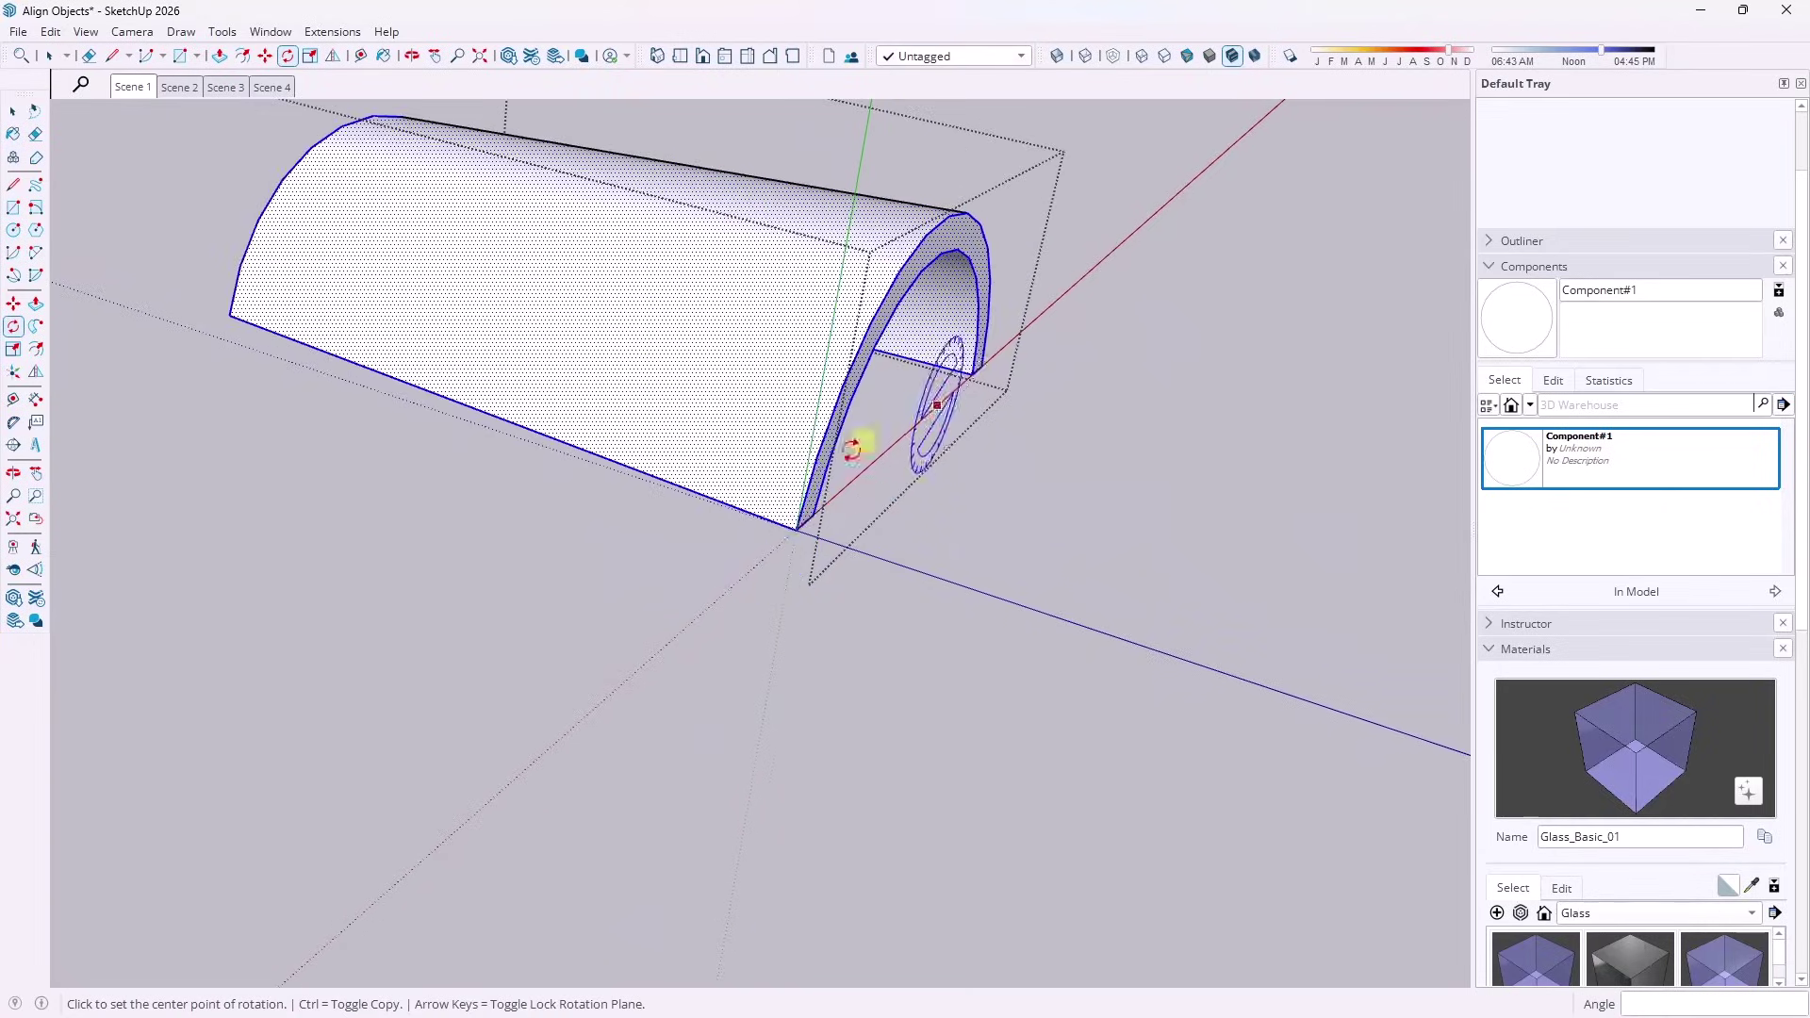
key("space")
left_click(1103, 493)
scroll(950, 521, "down", 3)
left_click(949, 521)
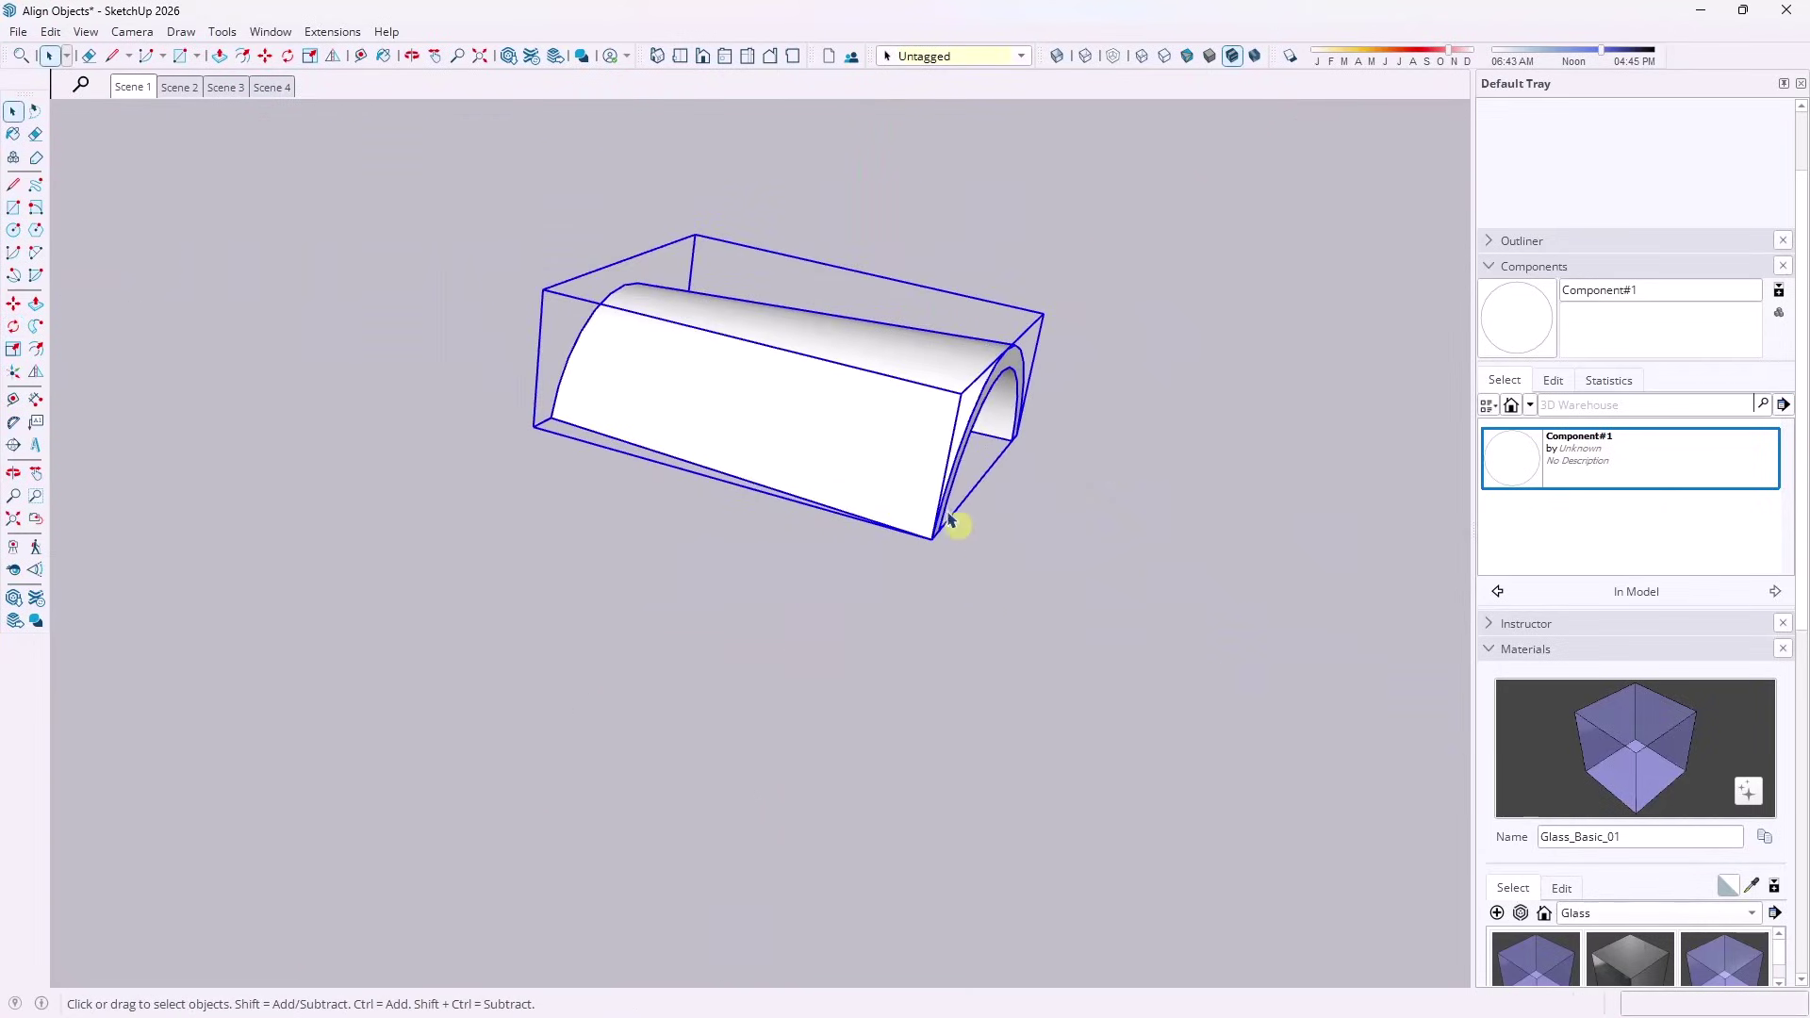
middle_click_drag(760, 501, 1256, 396)
Move the tile by its corner to the lower corner of the roof face.
scroll(820, 493, "down", 6)
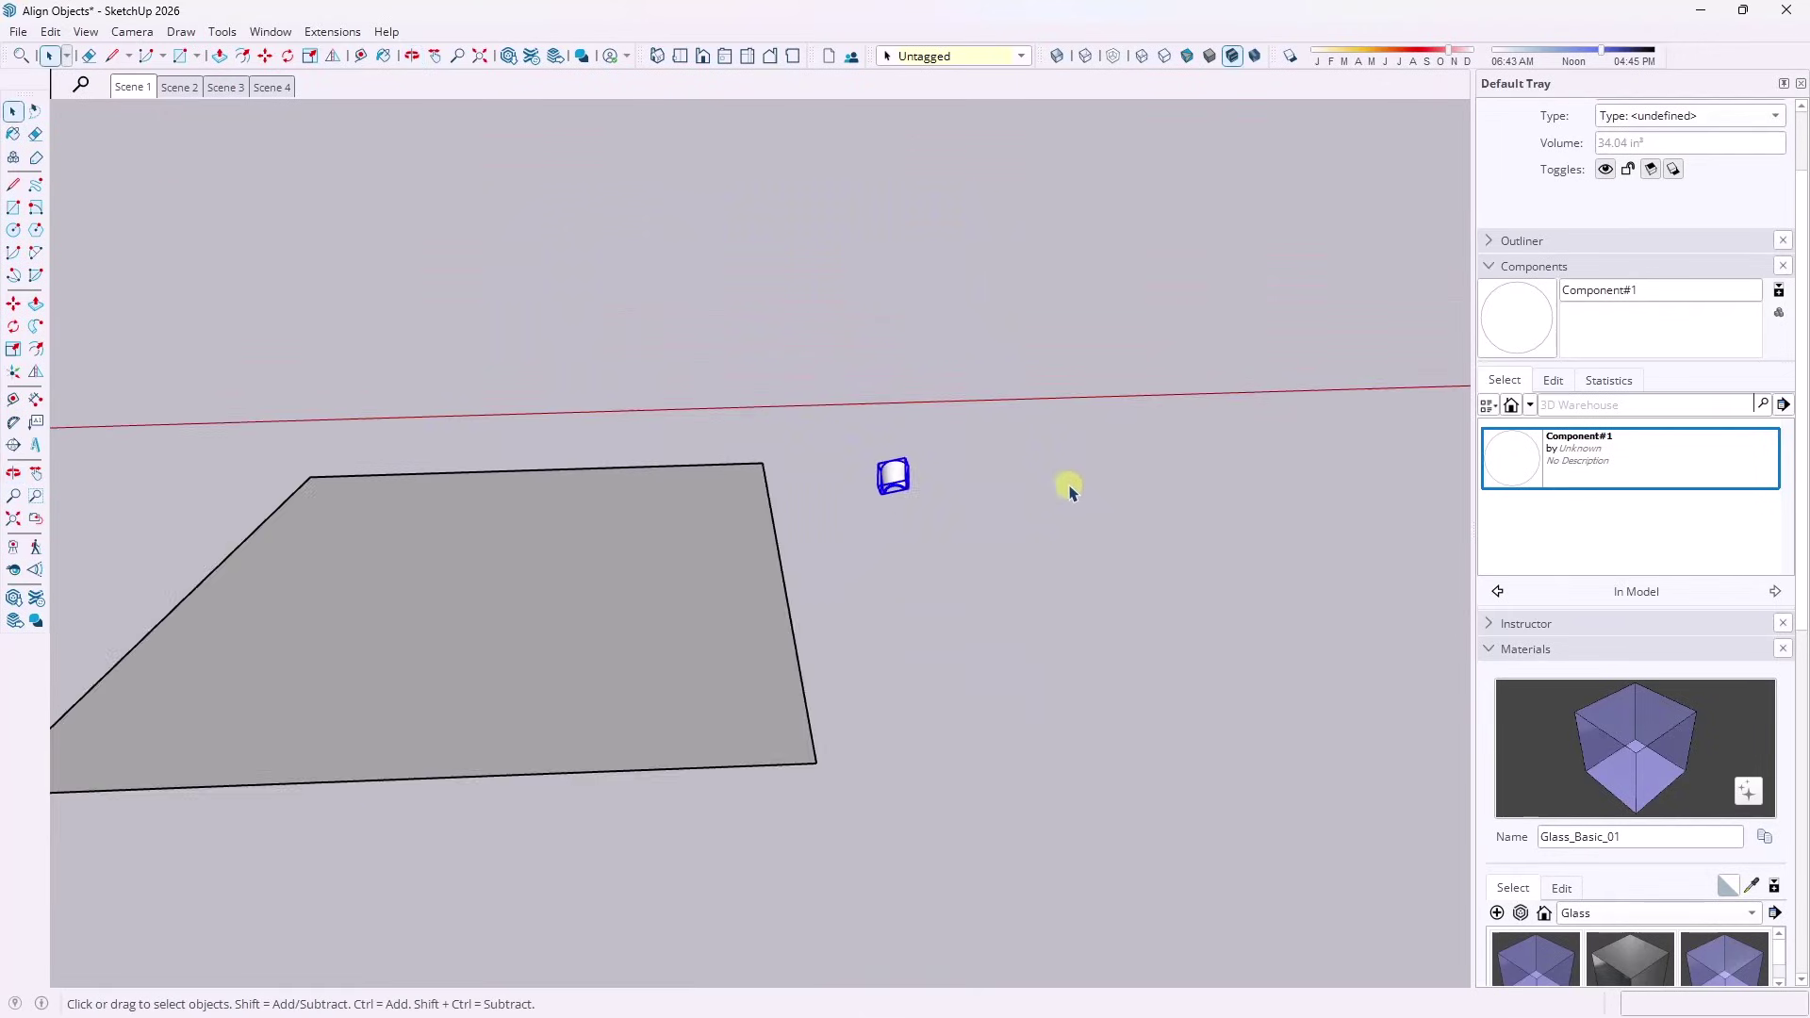
middle_click_drag(1070, 492, 444, 415)
scroll(768, 699, "up", 3)
scroll(694, 691, "up", 3)
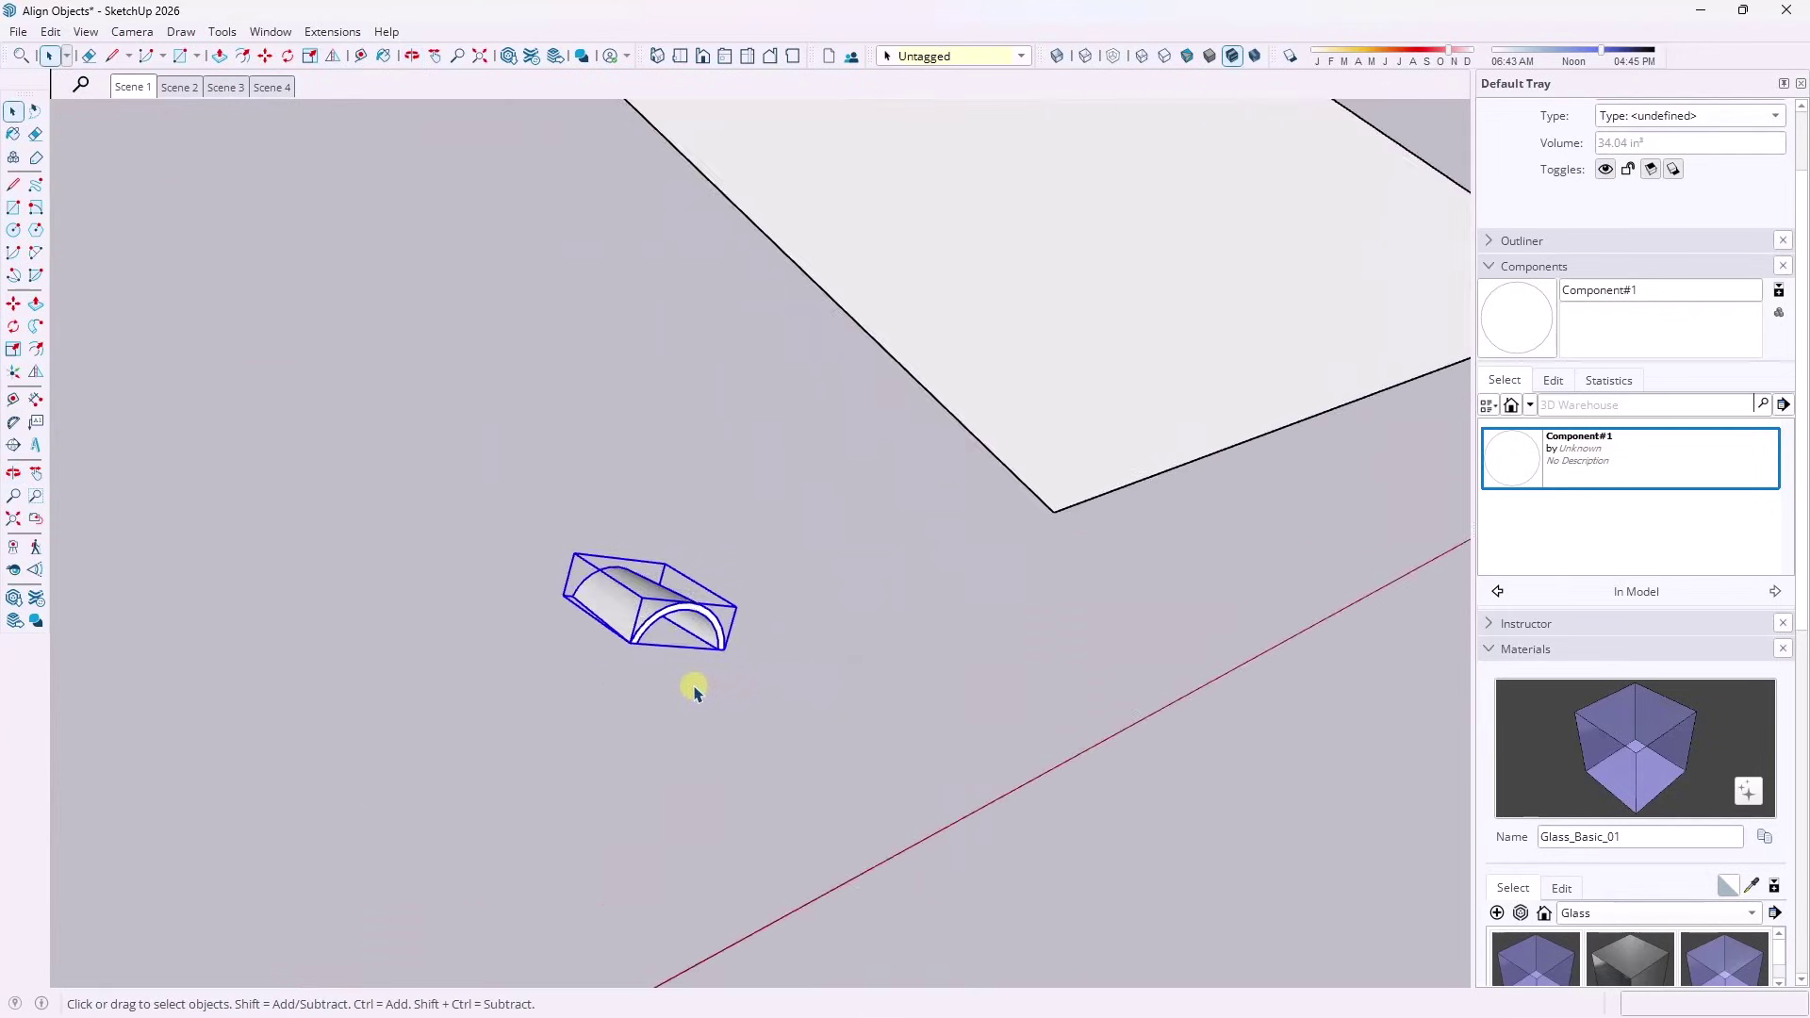
key("q")
key("space")
key("m")
scroll(622, 642, "up", 2)
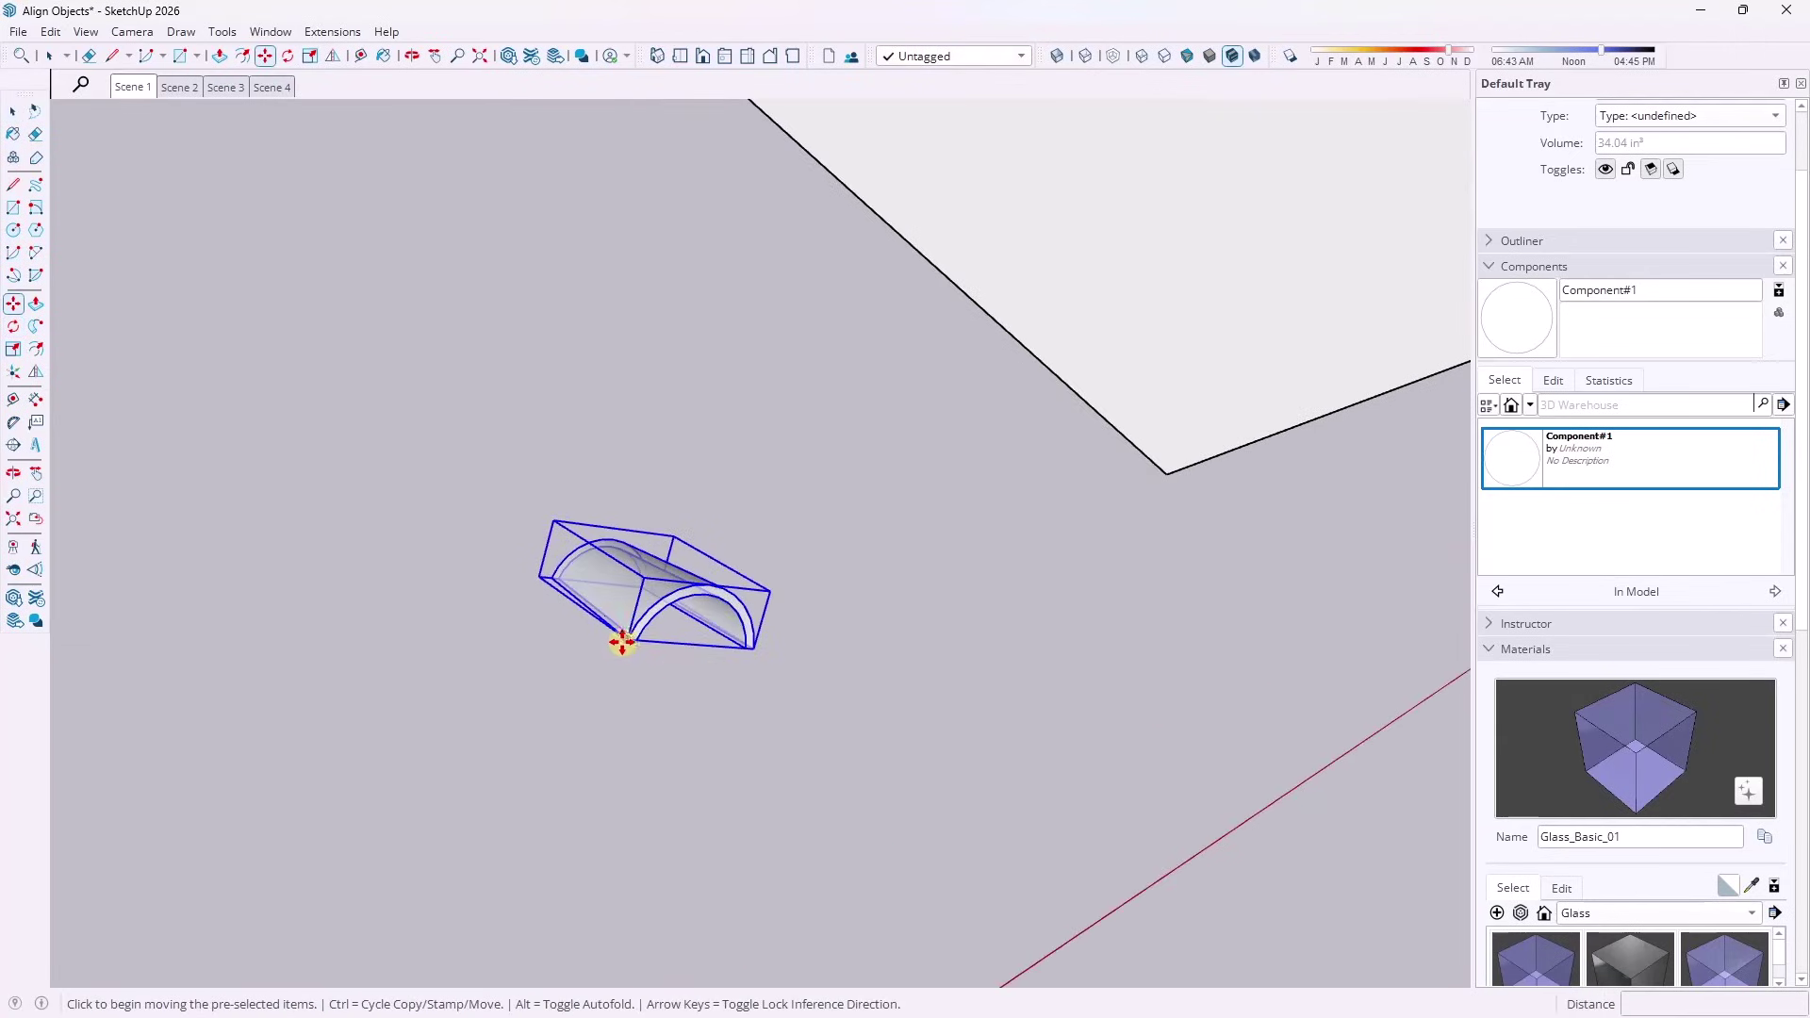
left_click(622, 642)
left_click(1168, 472)
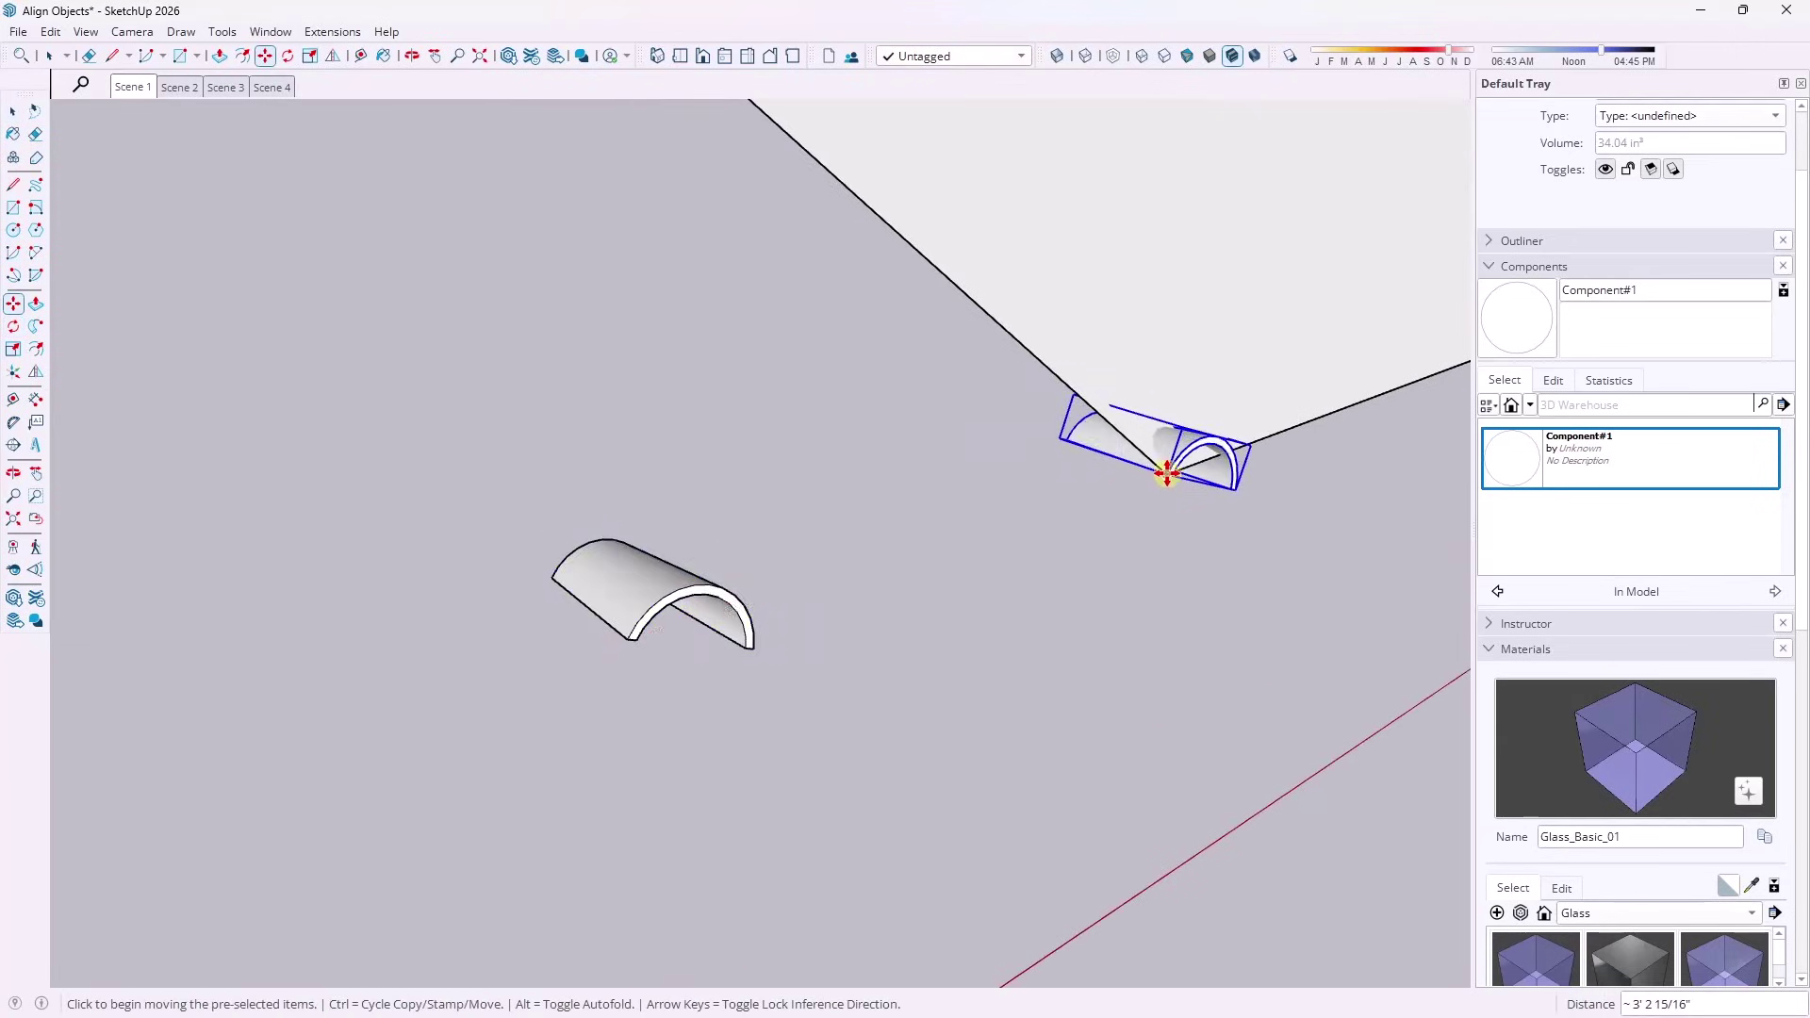
scroll(1167, 471, "up", 4)
Rotate the tile three times about its origin so it lies along the roof's sloped edge.
key("q")
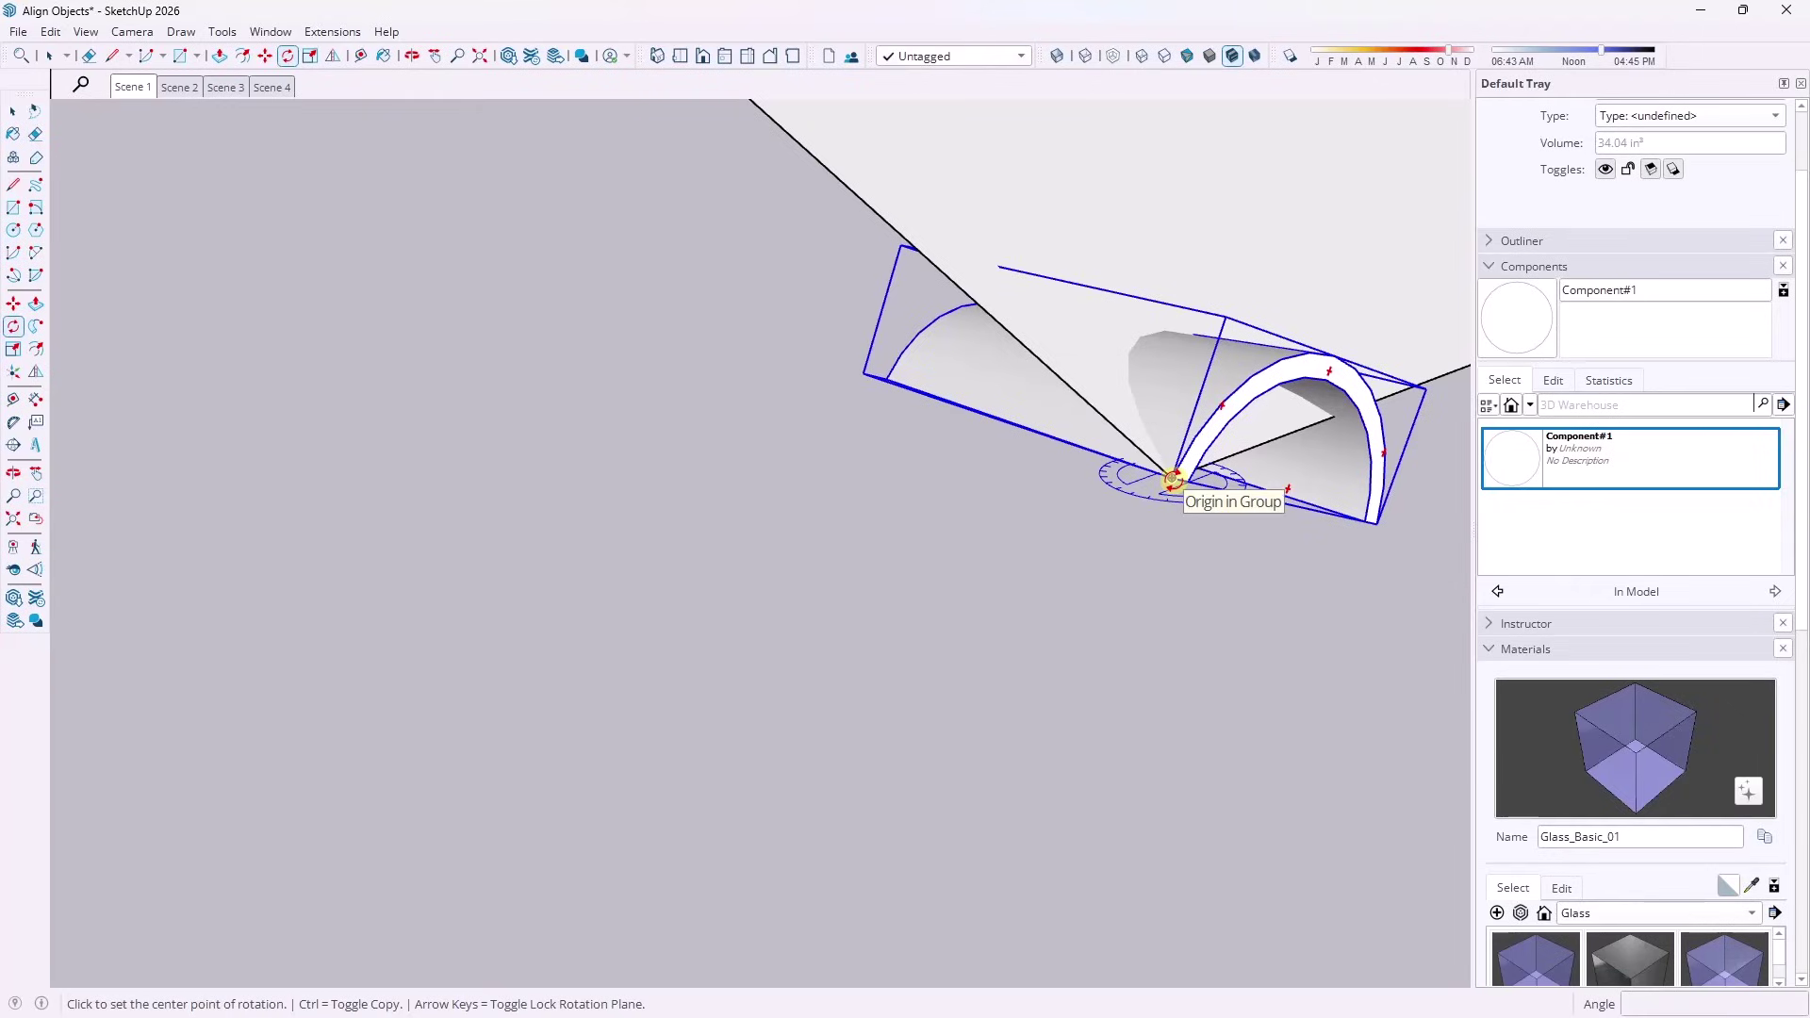
left_click(1172, 479)
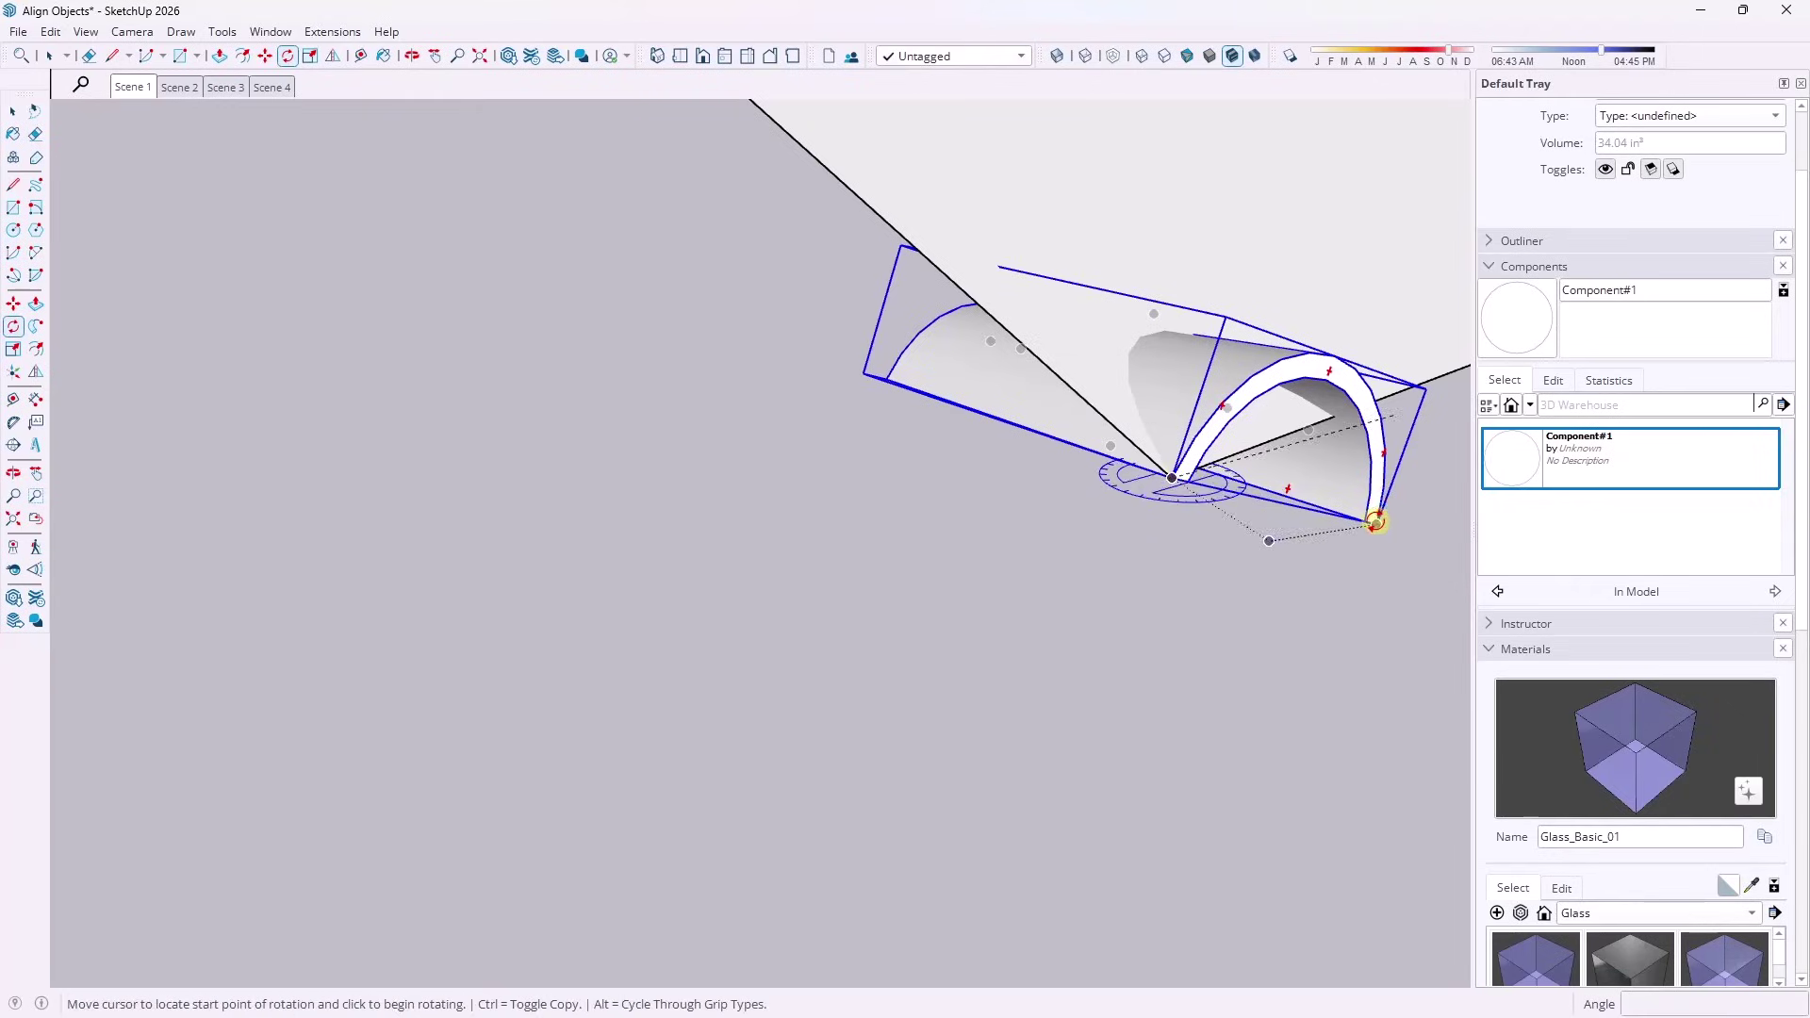
left_click(1377, 523)
left_click(1387, 387)
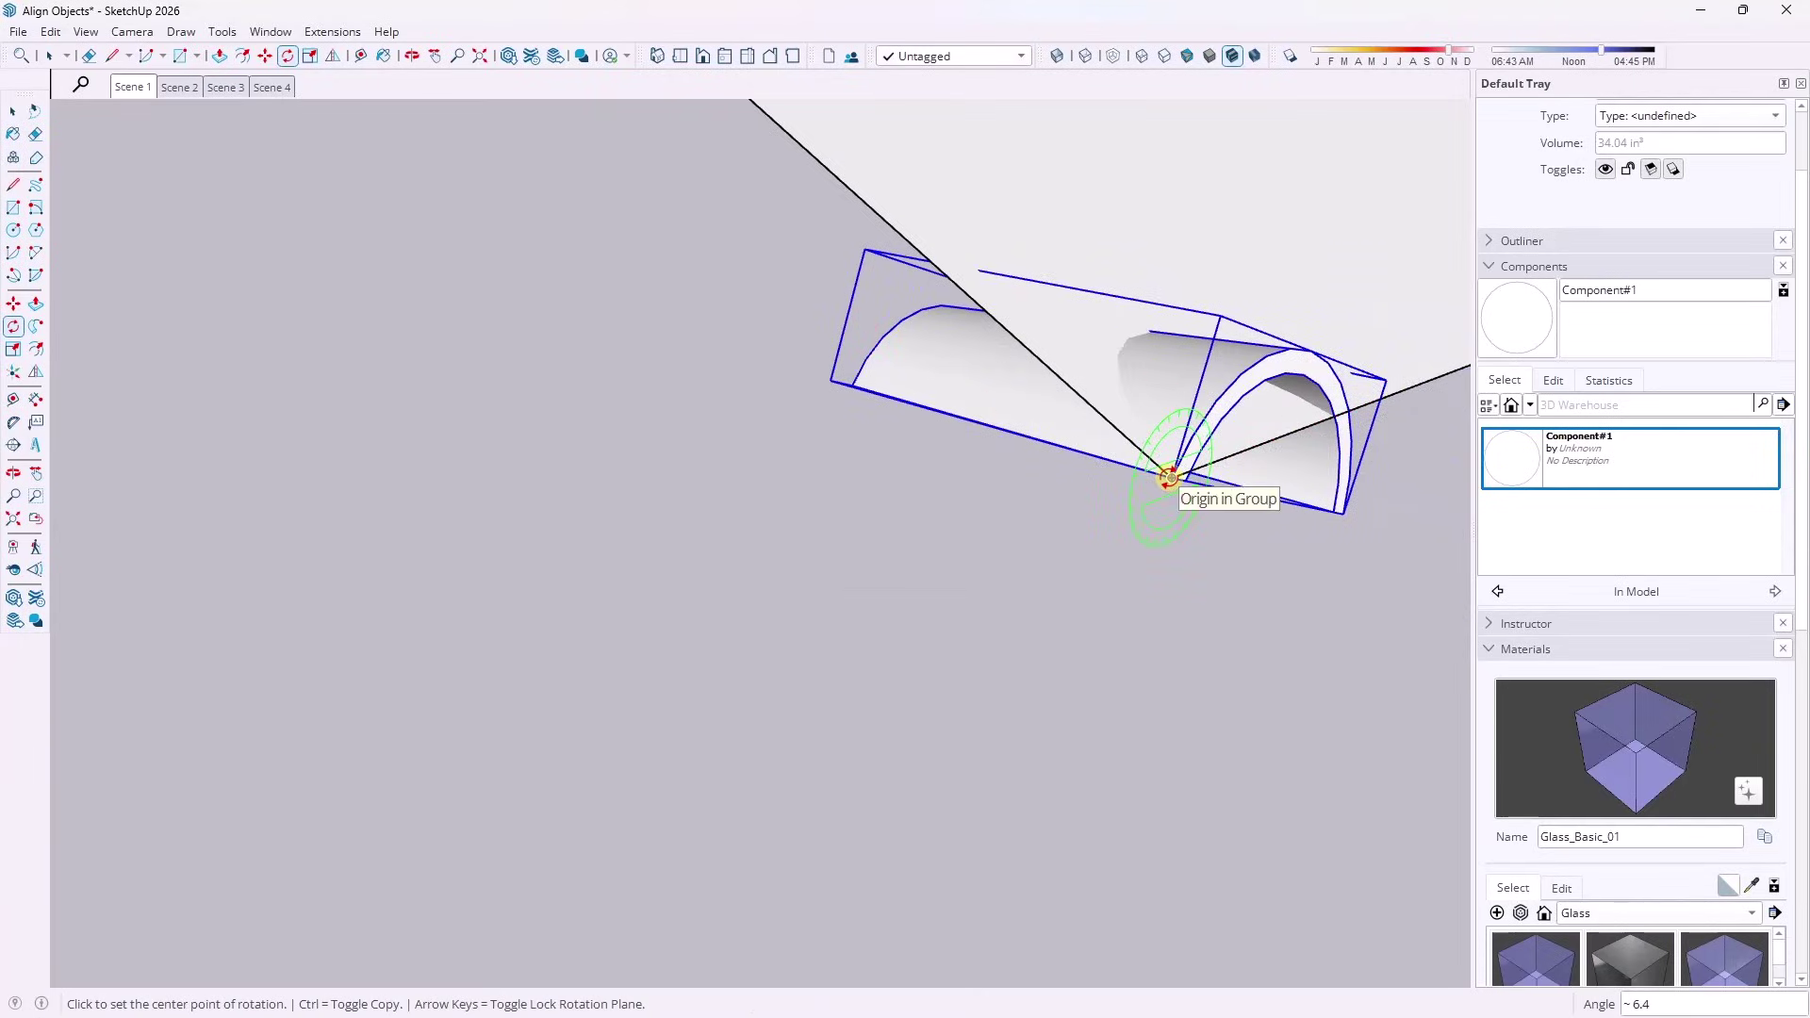
left_click(1169, 478)
left_click(1345, 519)
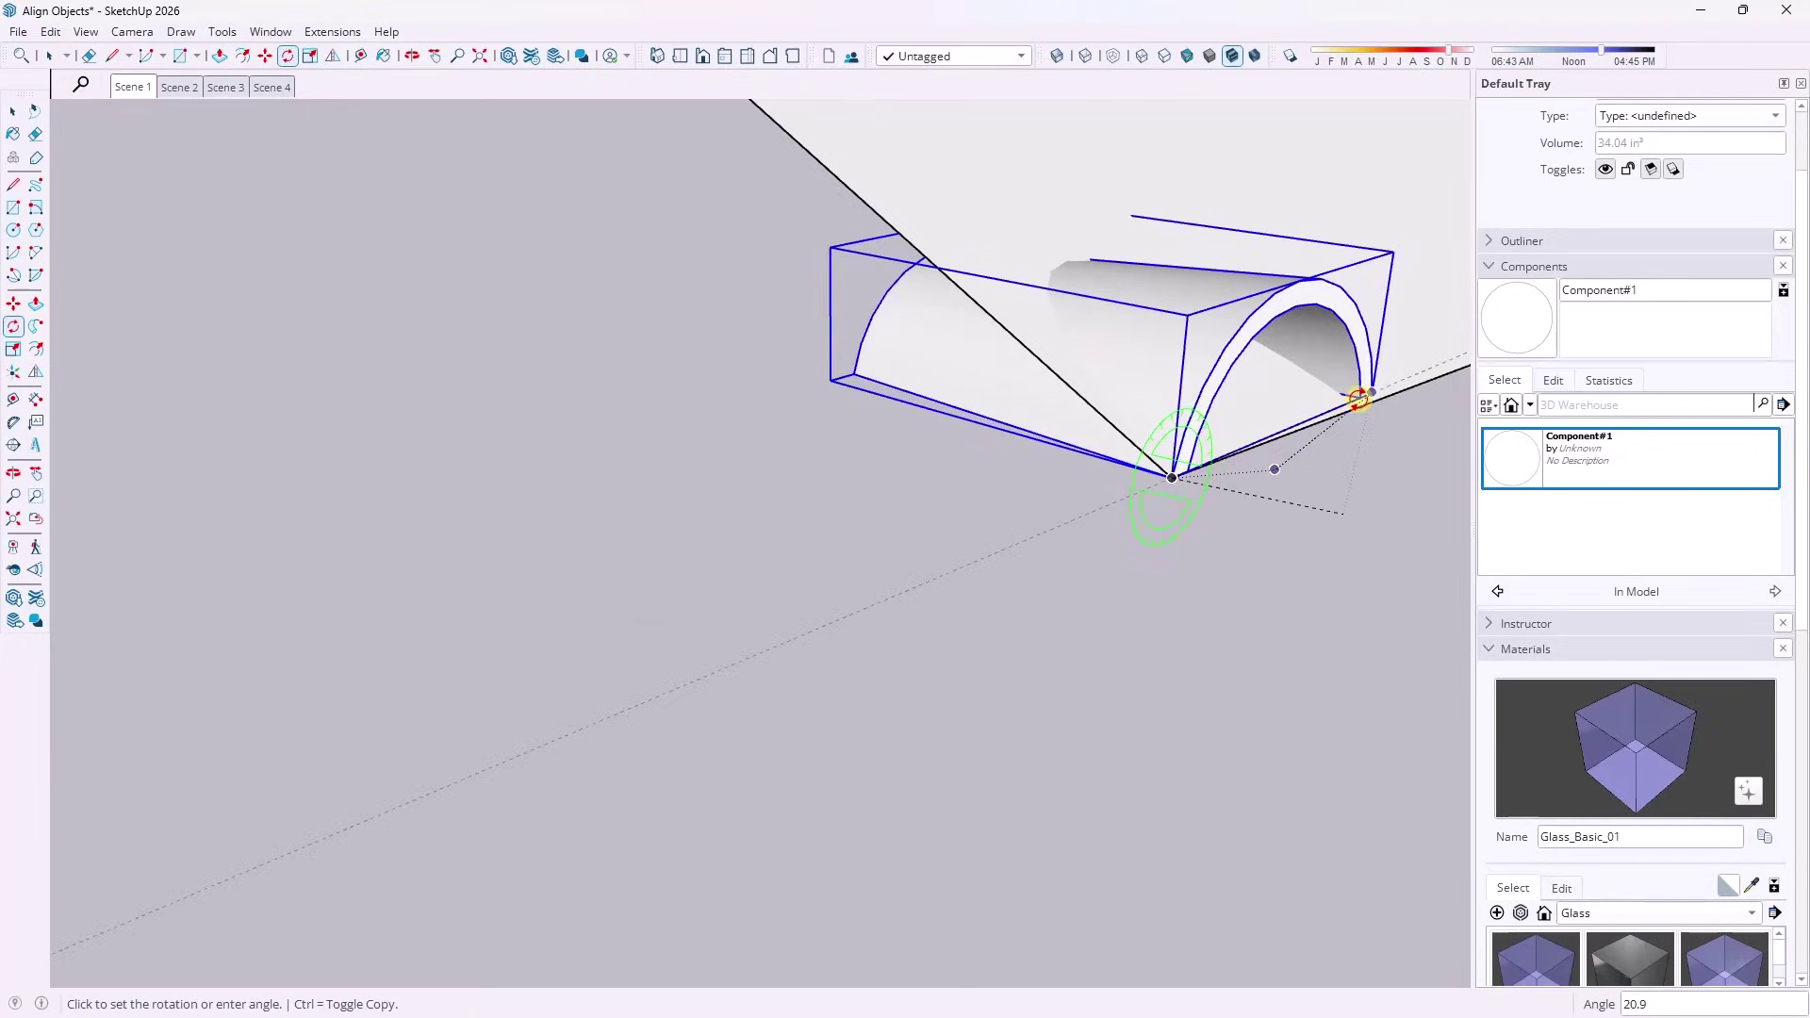
left_click(1366, 403)
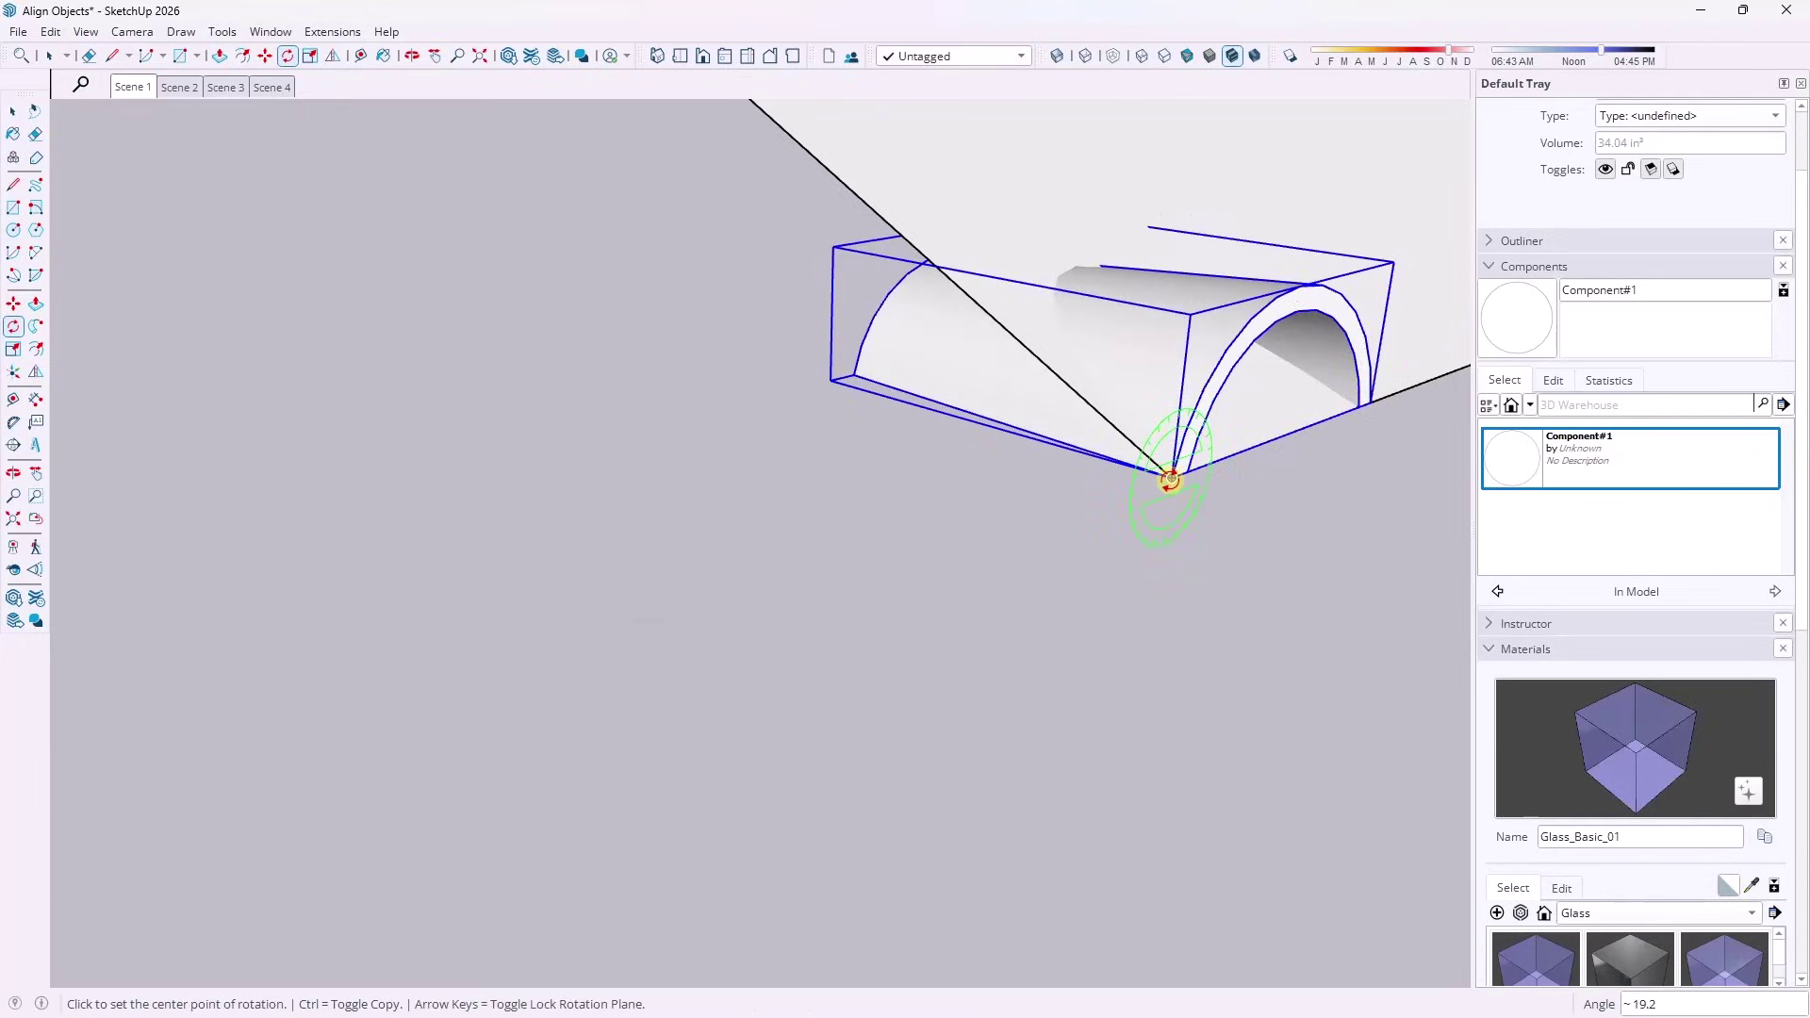
left_click(1170, 478)
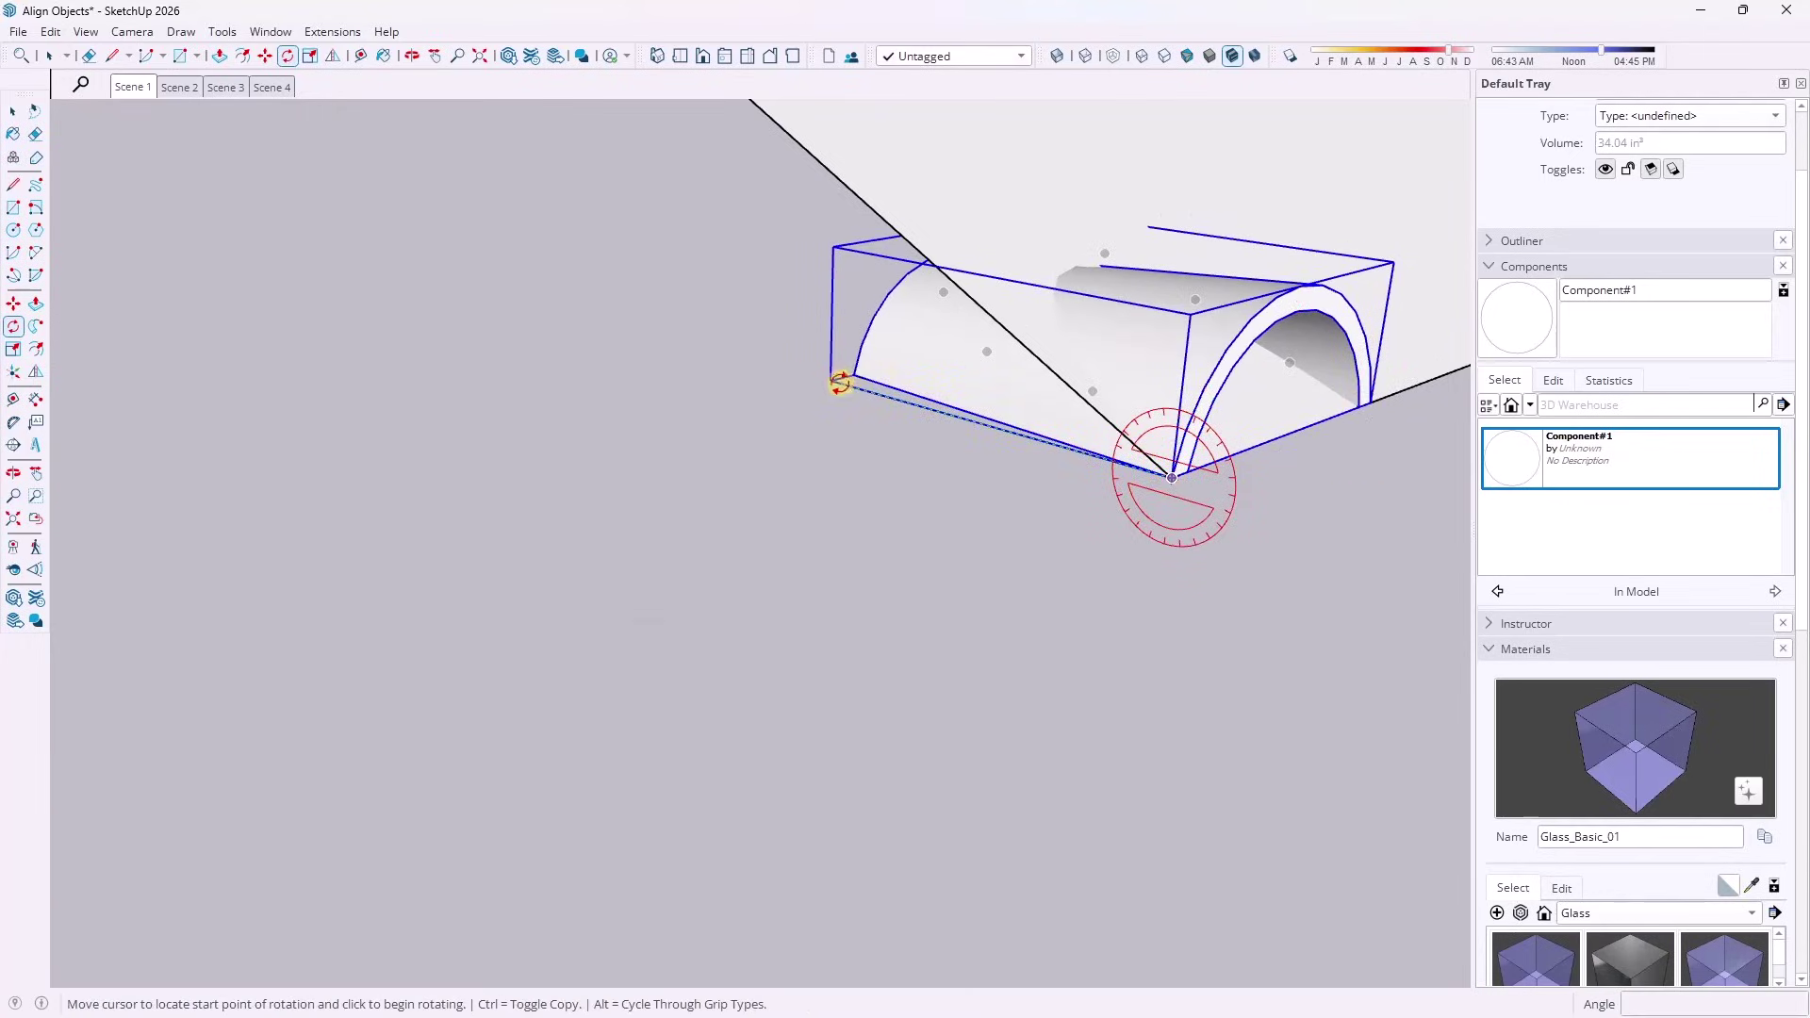
left_click(827, 379)
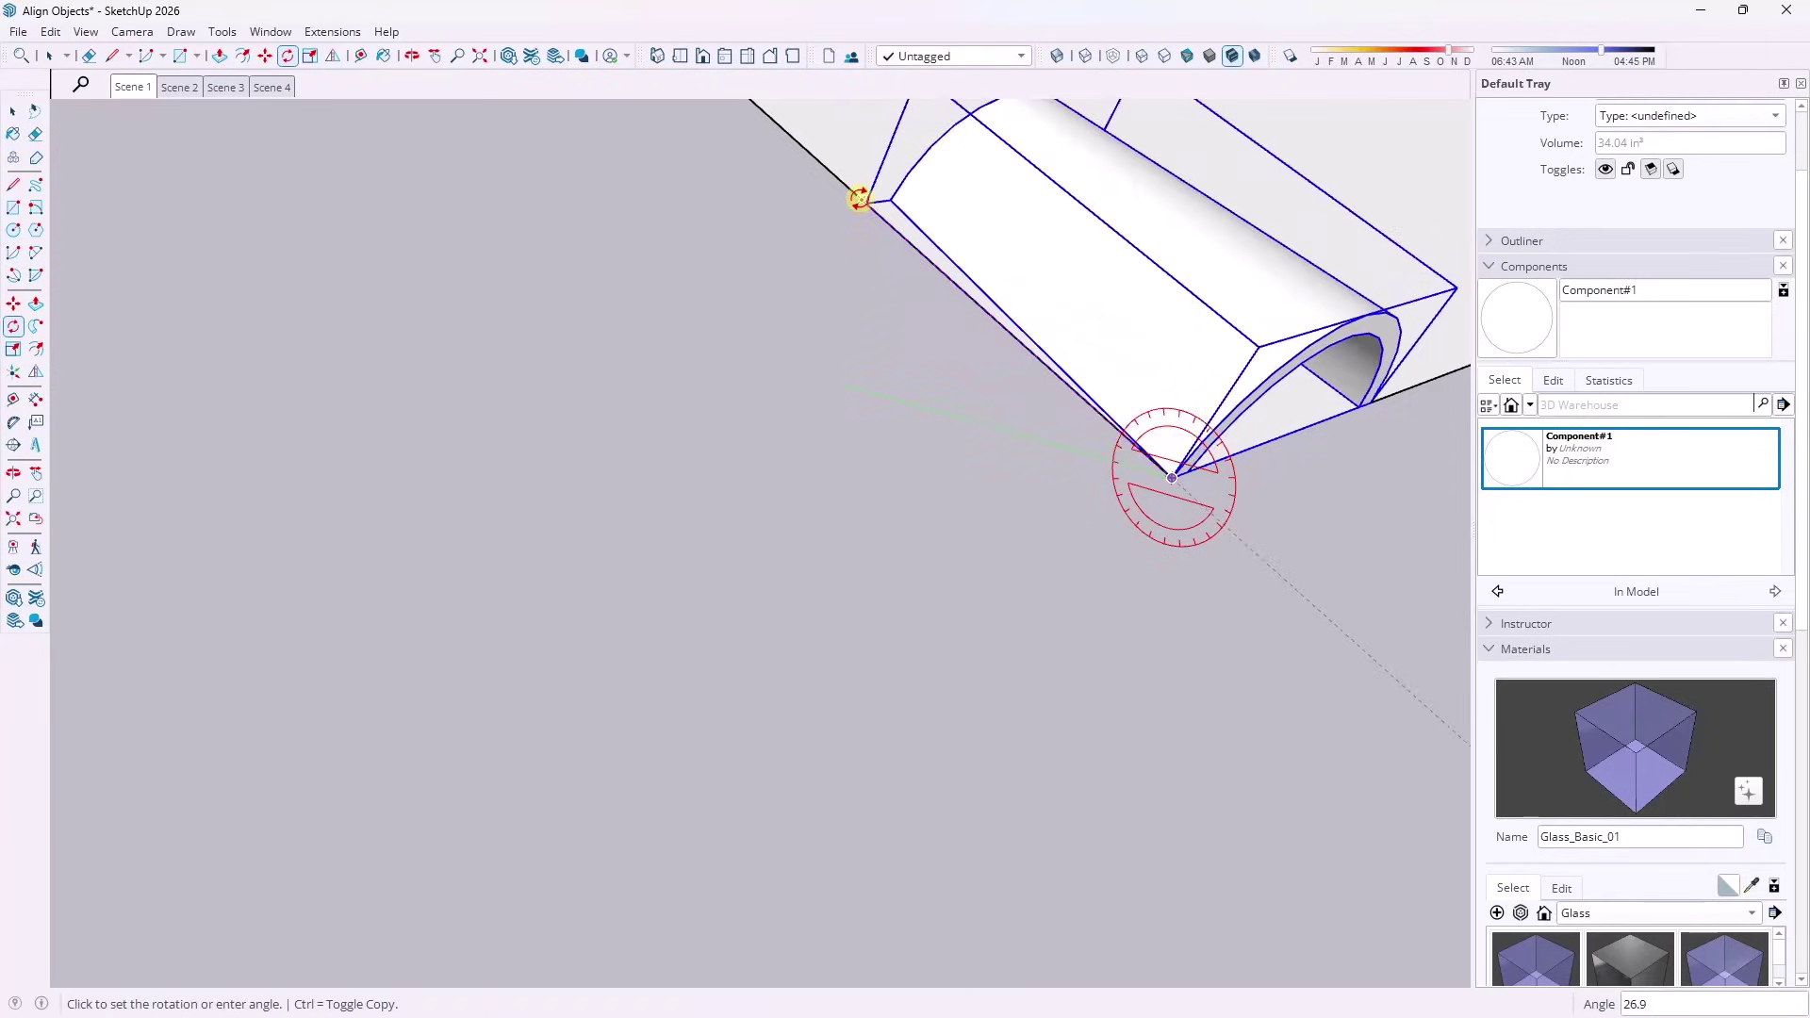
left_click(856, 194)
Select the aligned tile and begin a Ctrl-copy move along the edge.
key("space")
scroll(895, 625, "down", 5)
left_click(895, 625)
key("m")
scroll(860, 694, "up", 5)
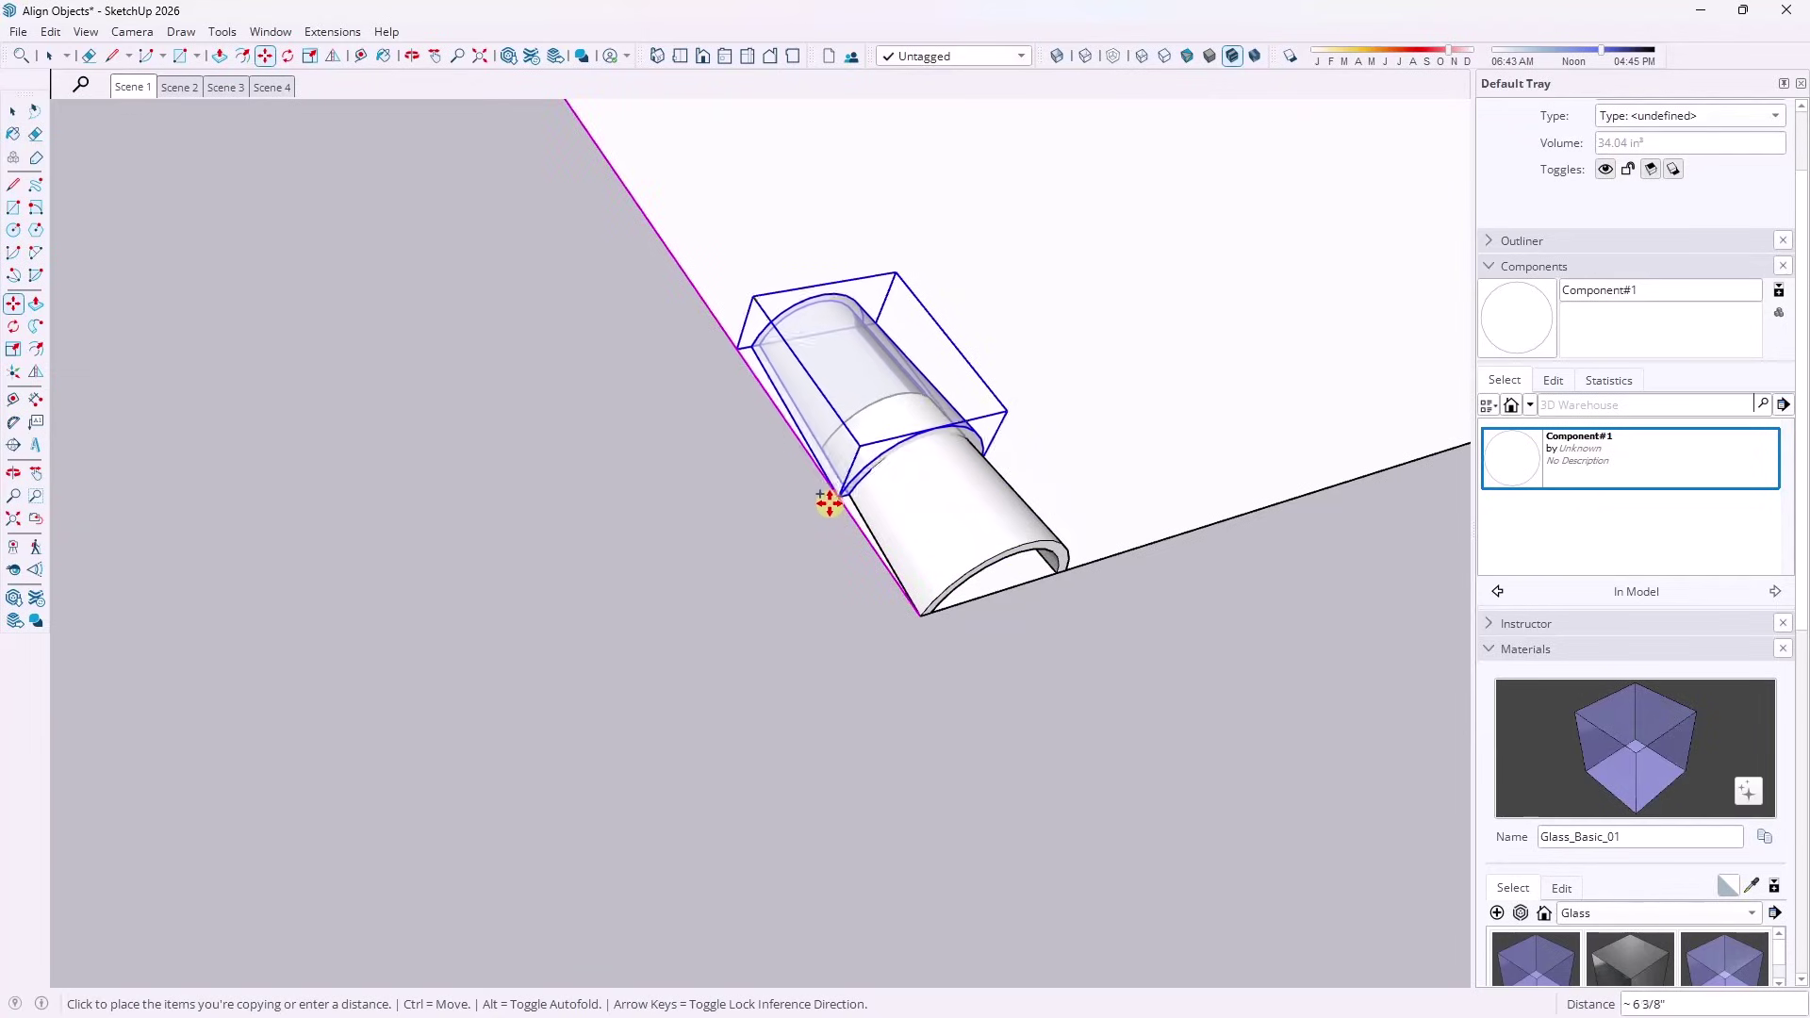
Place the tile copy up the edge and array it into a row with *5.
left_click(824, 493)
scroll(879, 734, "down", 5)
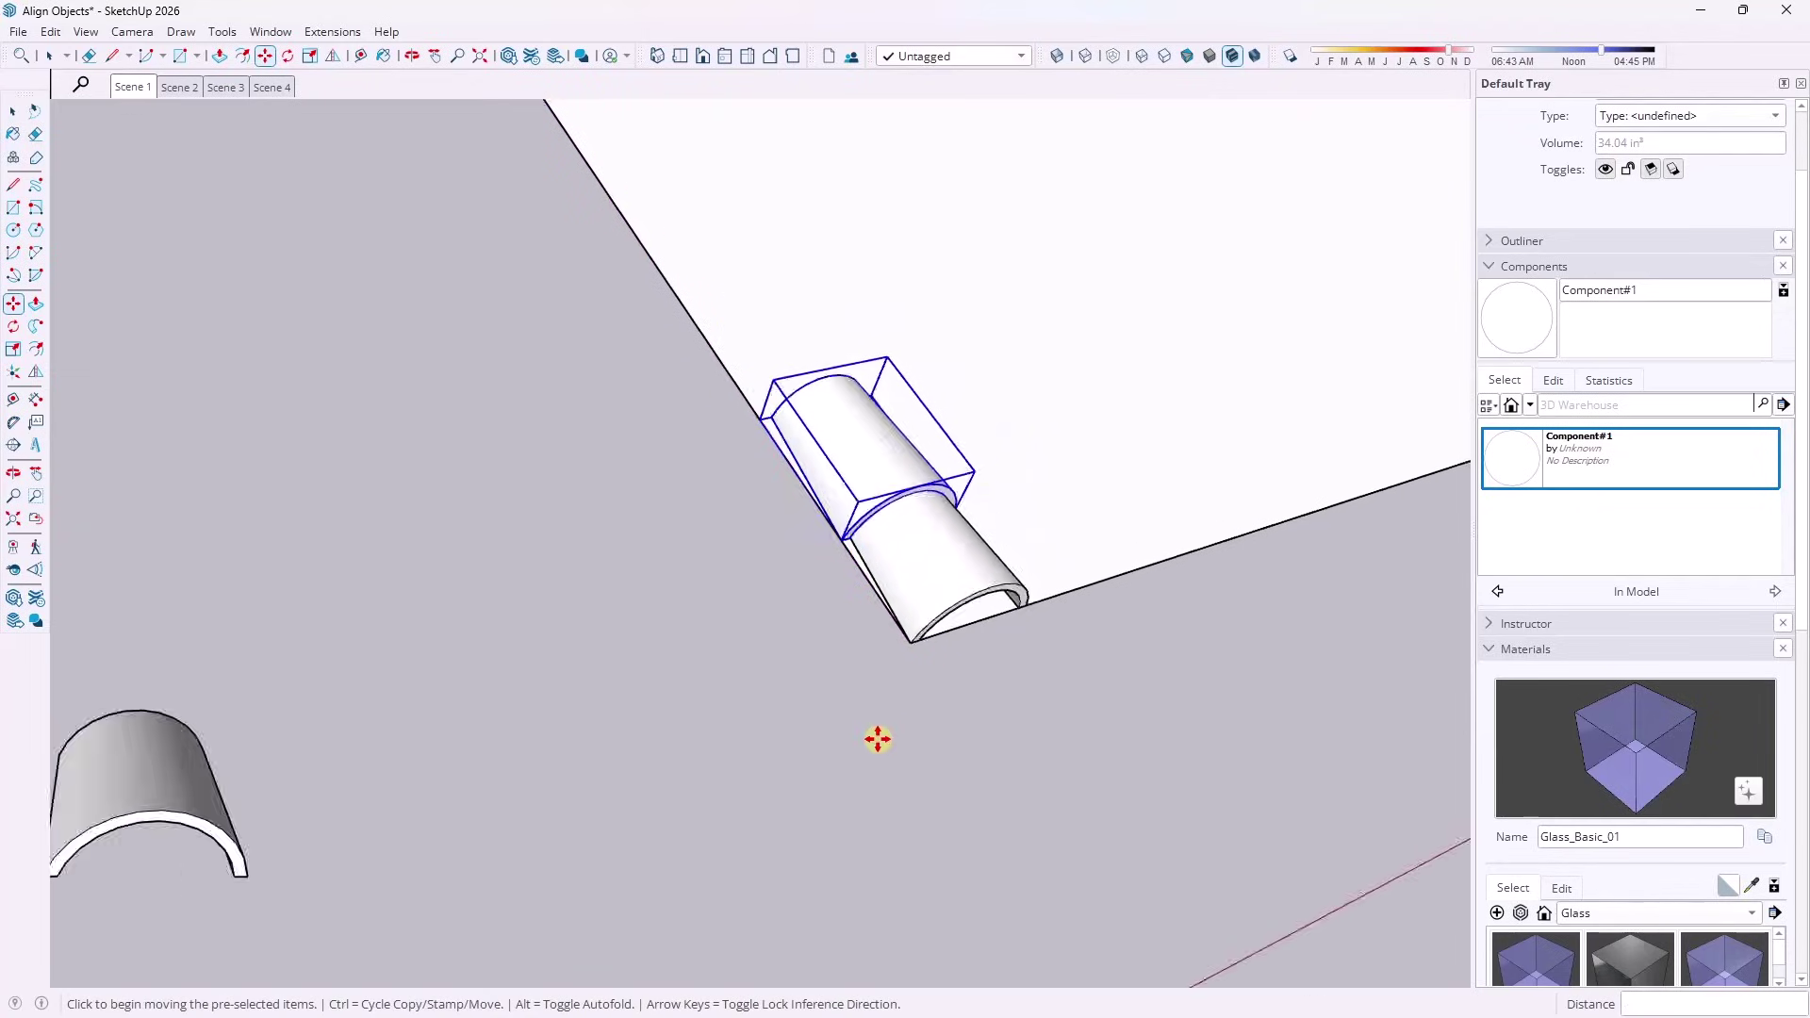
type("*5")
key("Return")
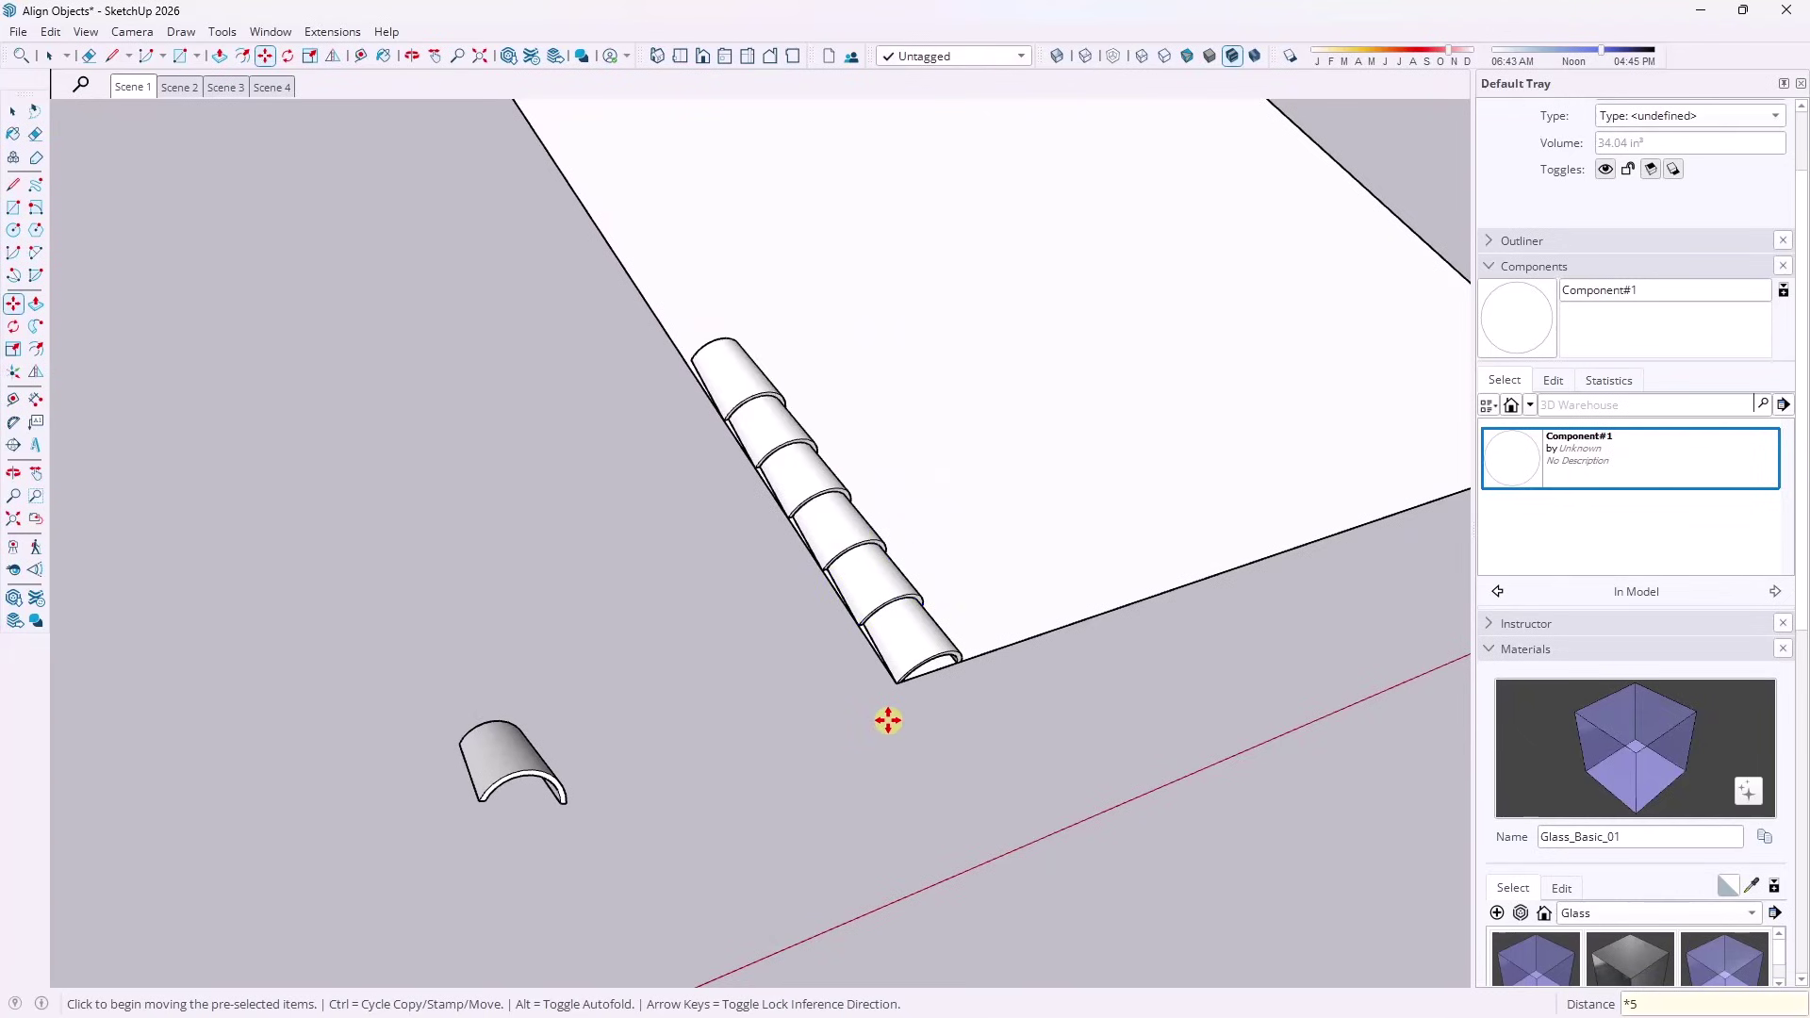
key("Return")
Select the tile row, copy it beside the first, and array the rows with *5.
scroll(1034, 659, "down", 3)
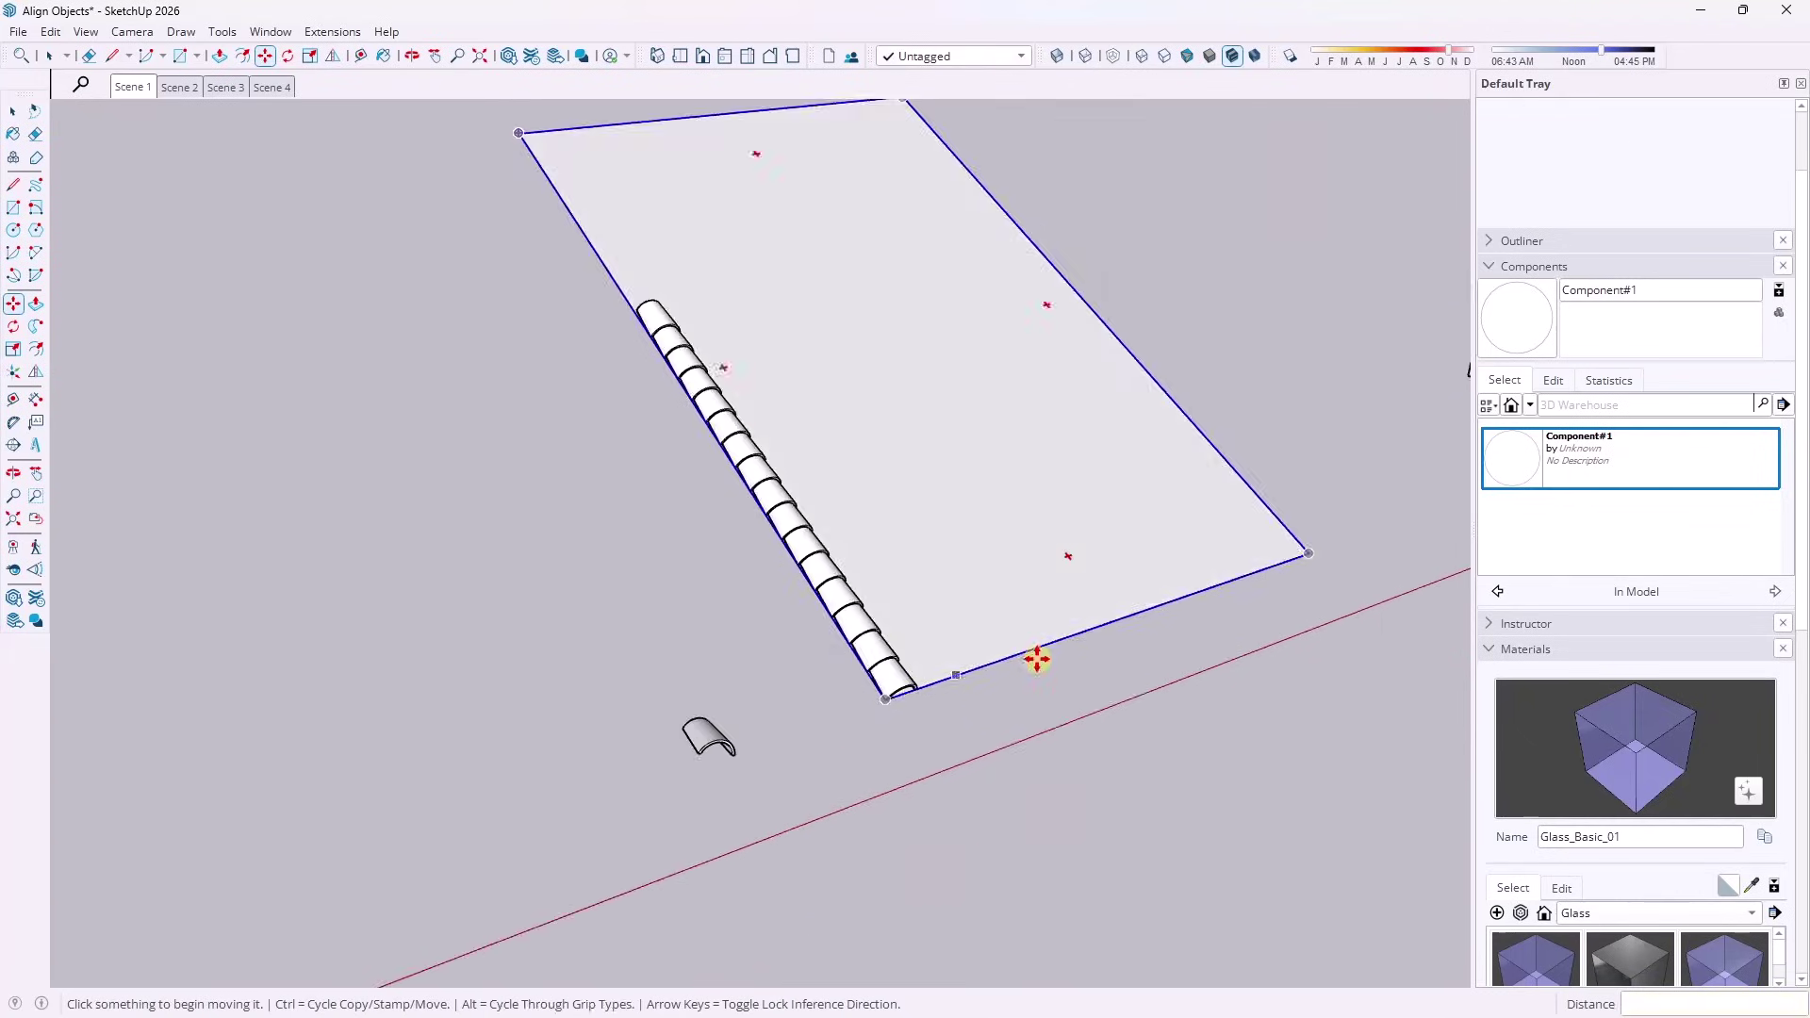
middle_click_drag(1034, 659, 733, 354)
key("space")
left_click_drag(734, 353, 896, 820)
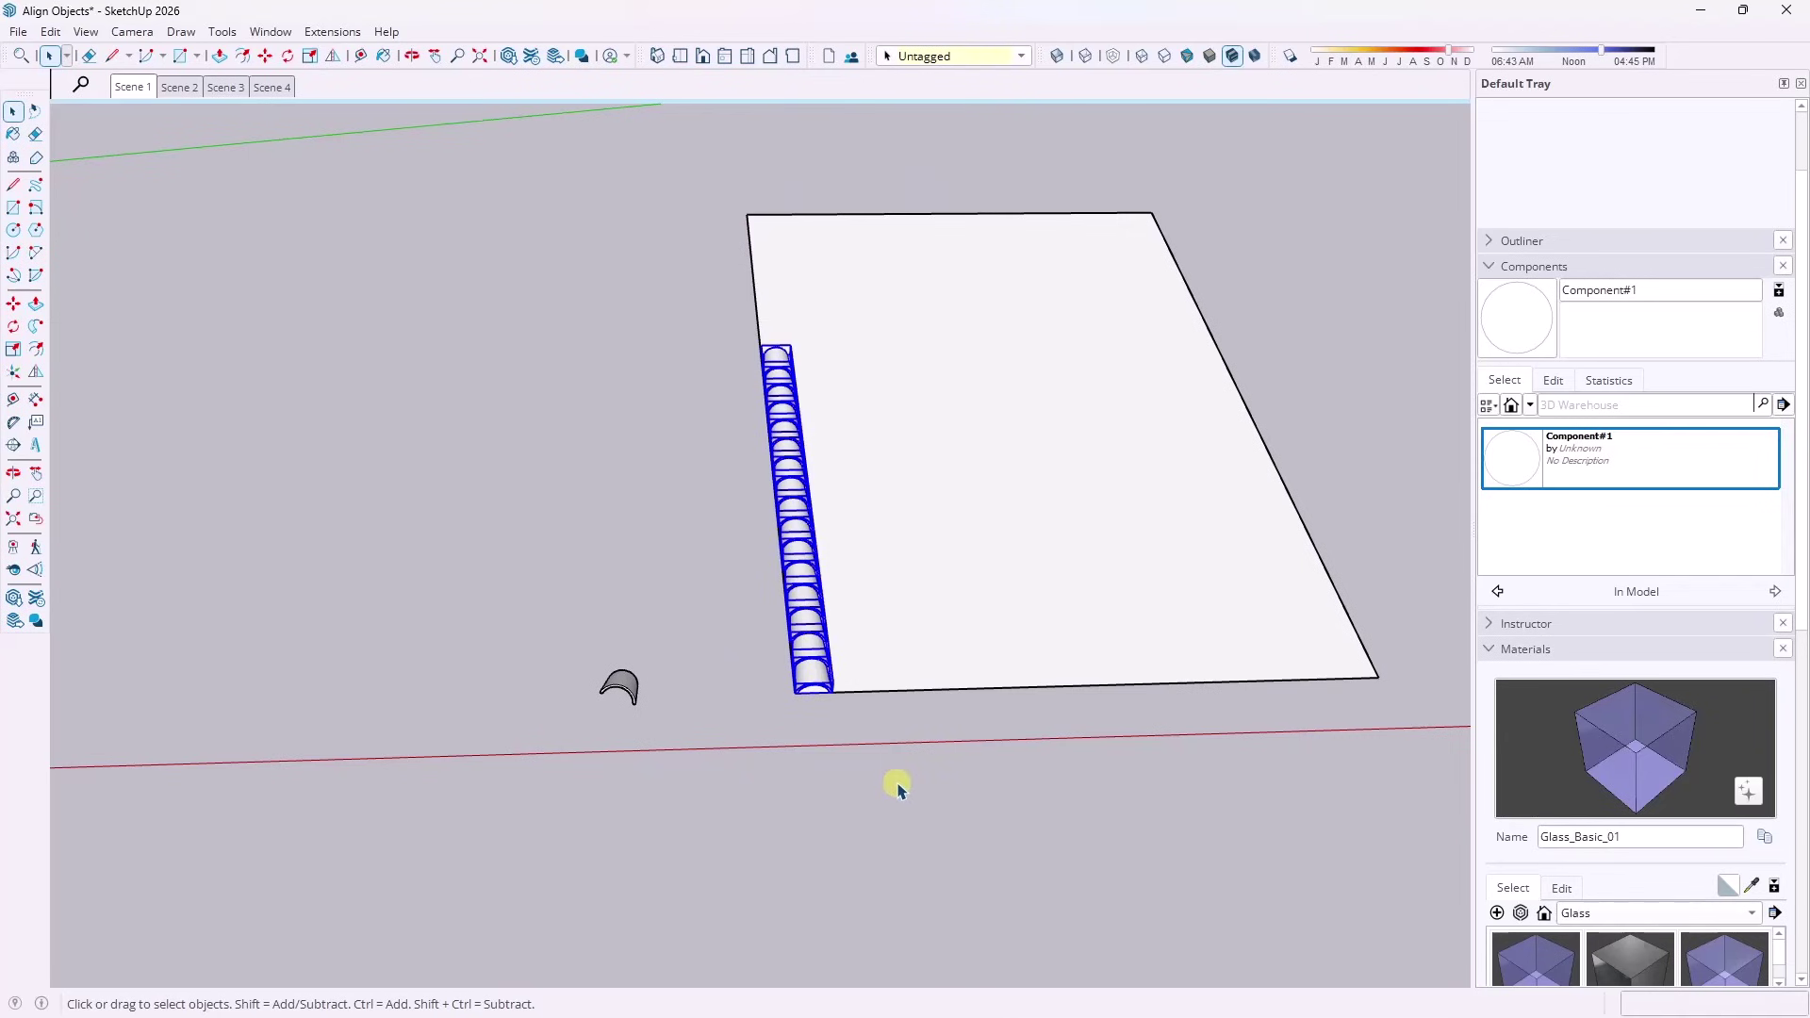
key("m")
scroll(812, 731, "up", 6)
scroll(775, 659, "up", 2)
left_click(772, 629)
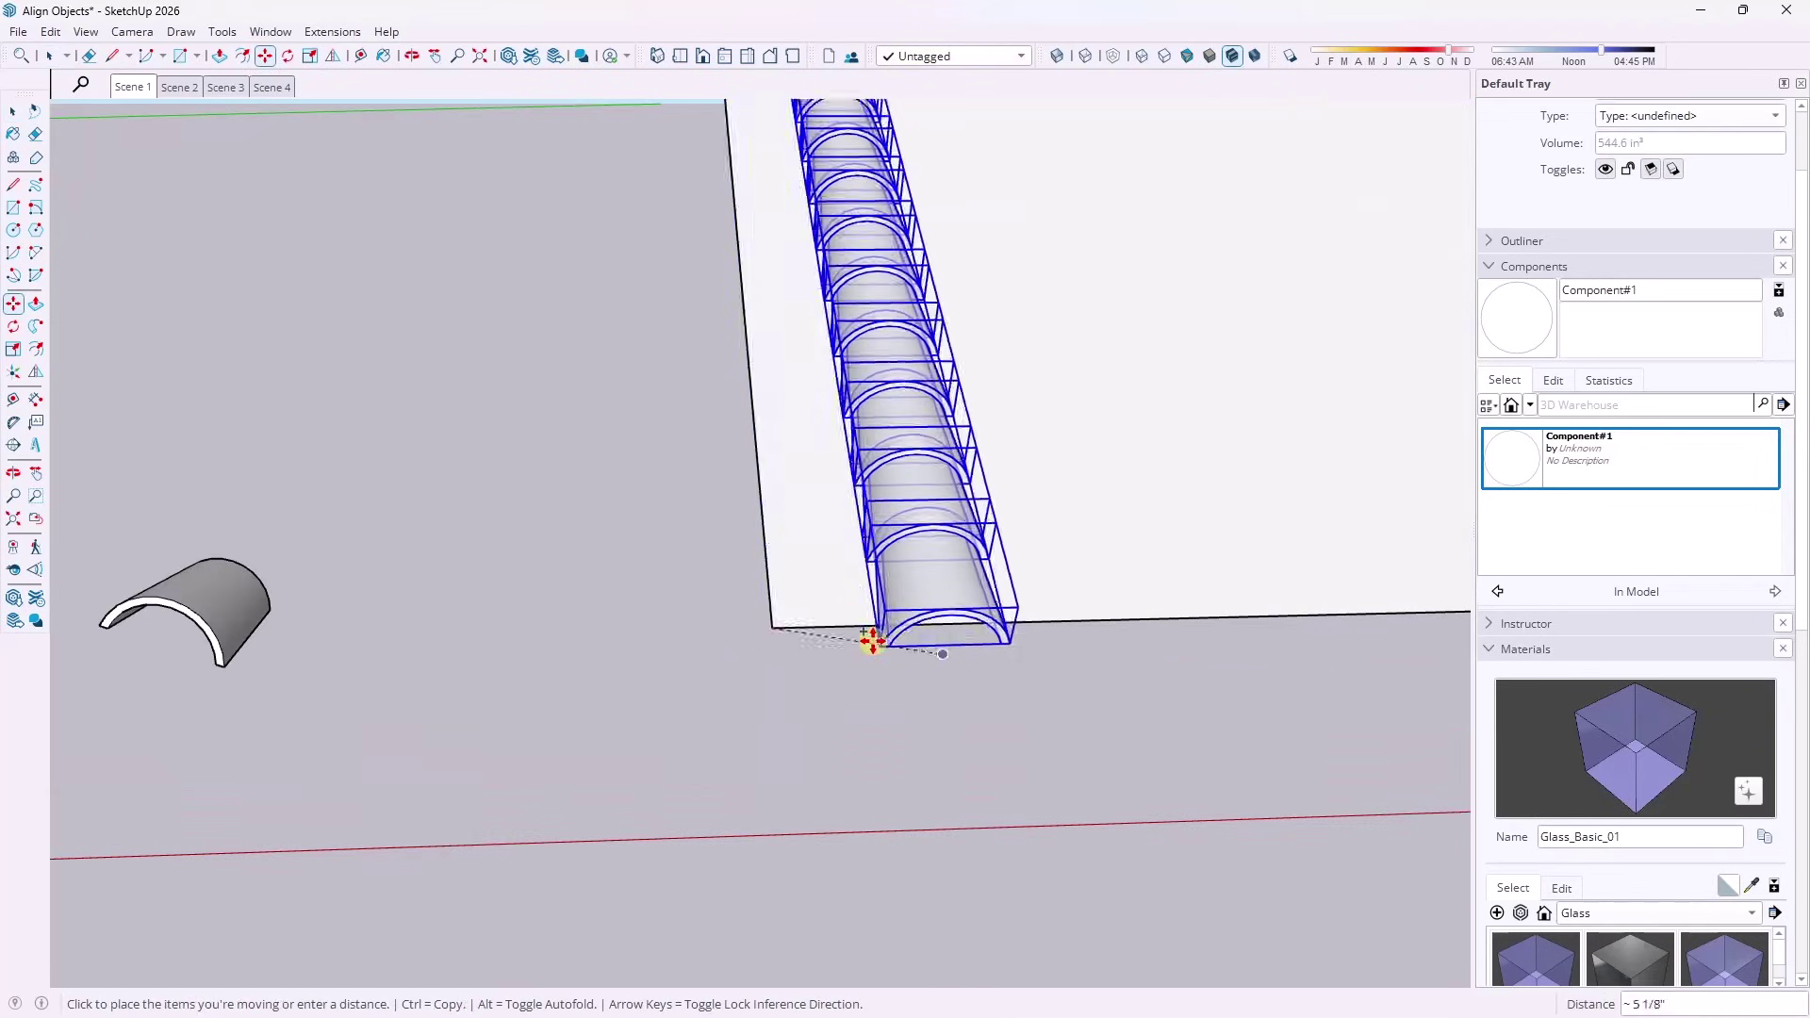
key("ctrl")
left_click(904, 624)
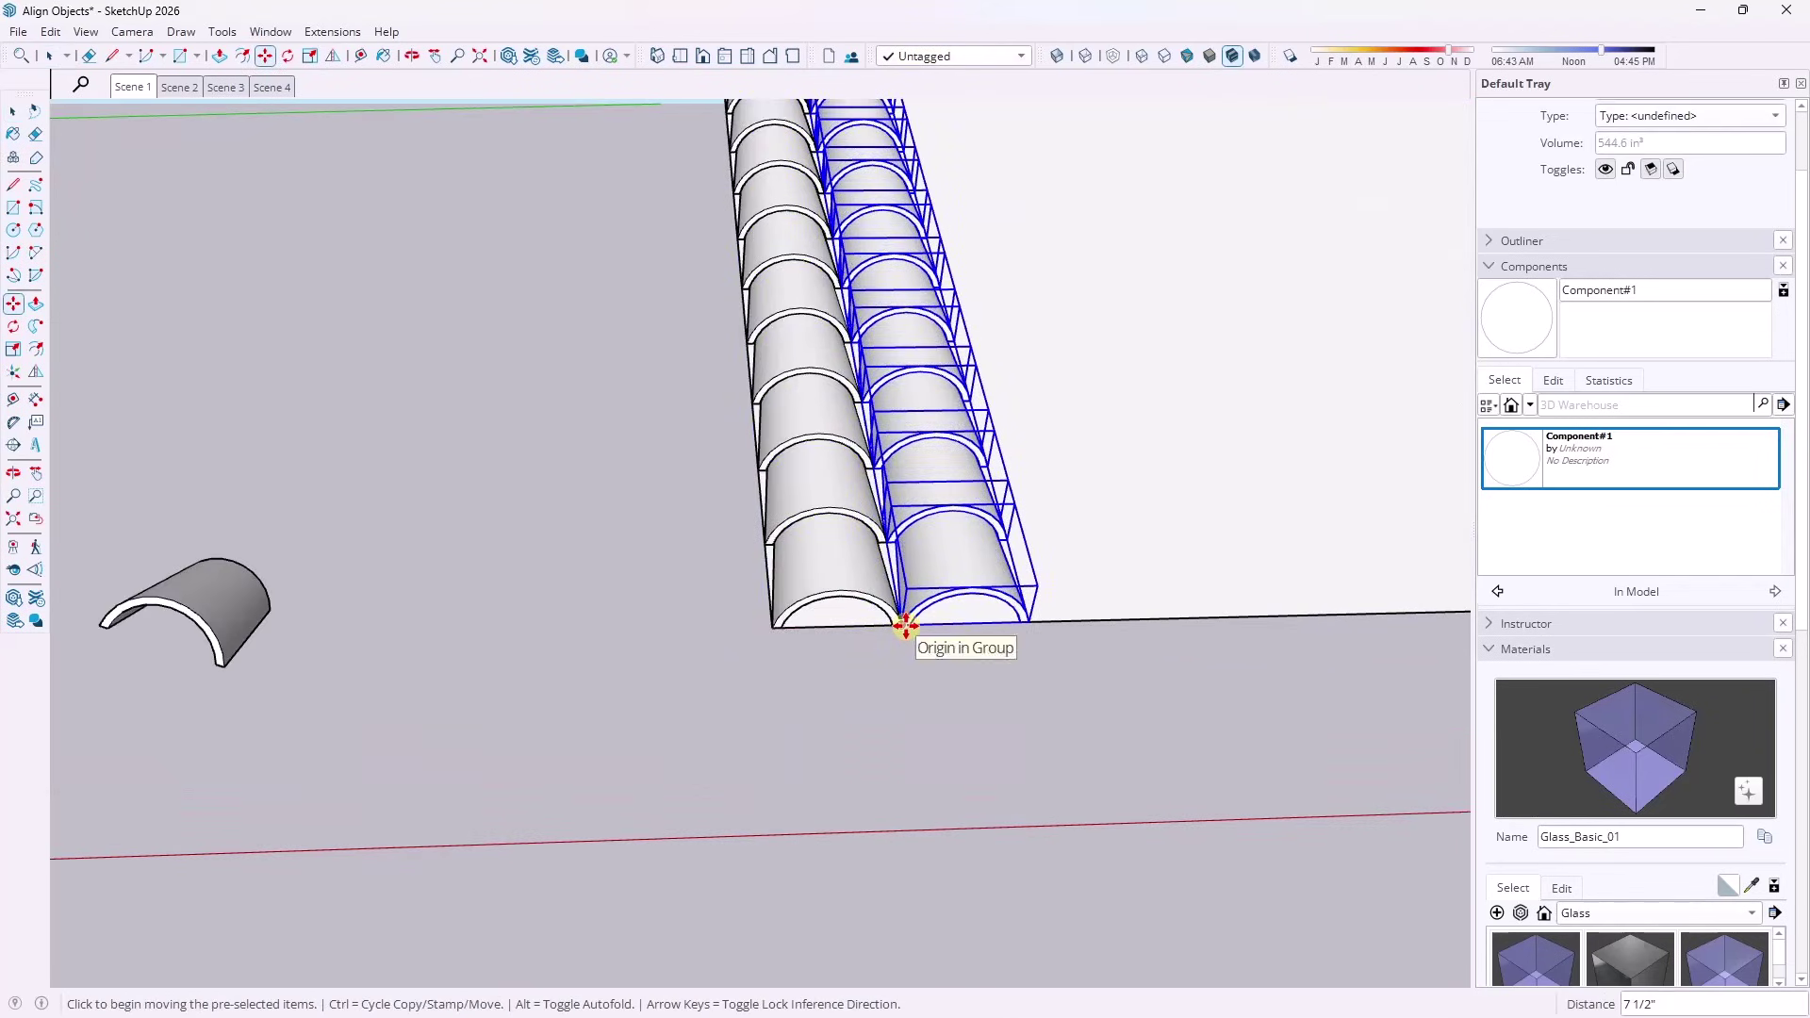
type("*5")
key("Return")
Select the lone leftover tile.
scroll(663, 654, "down", 10)
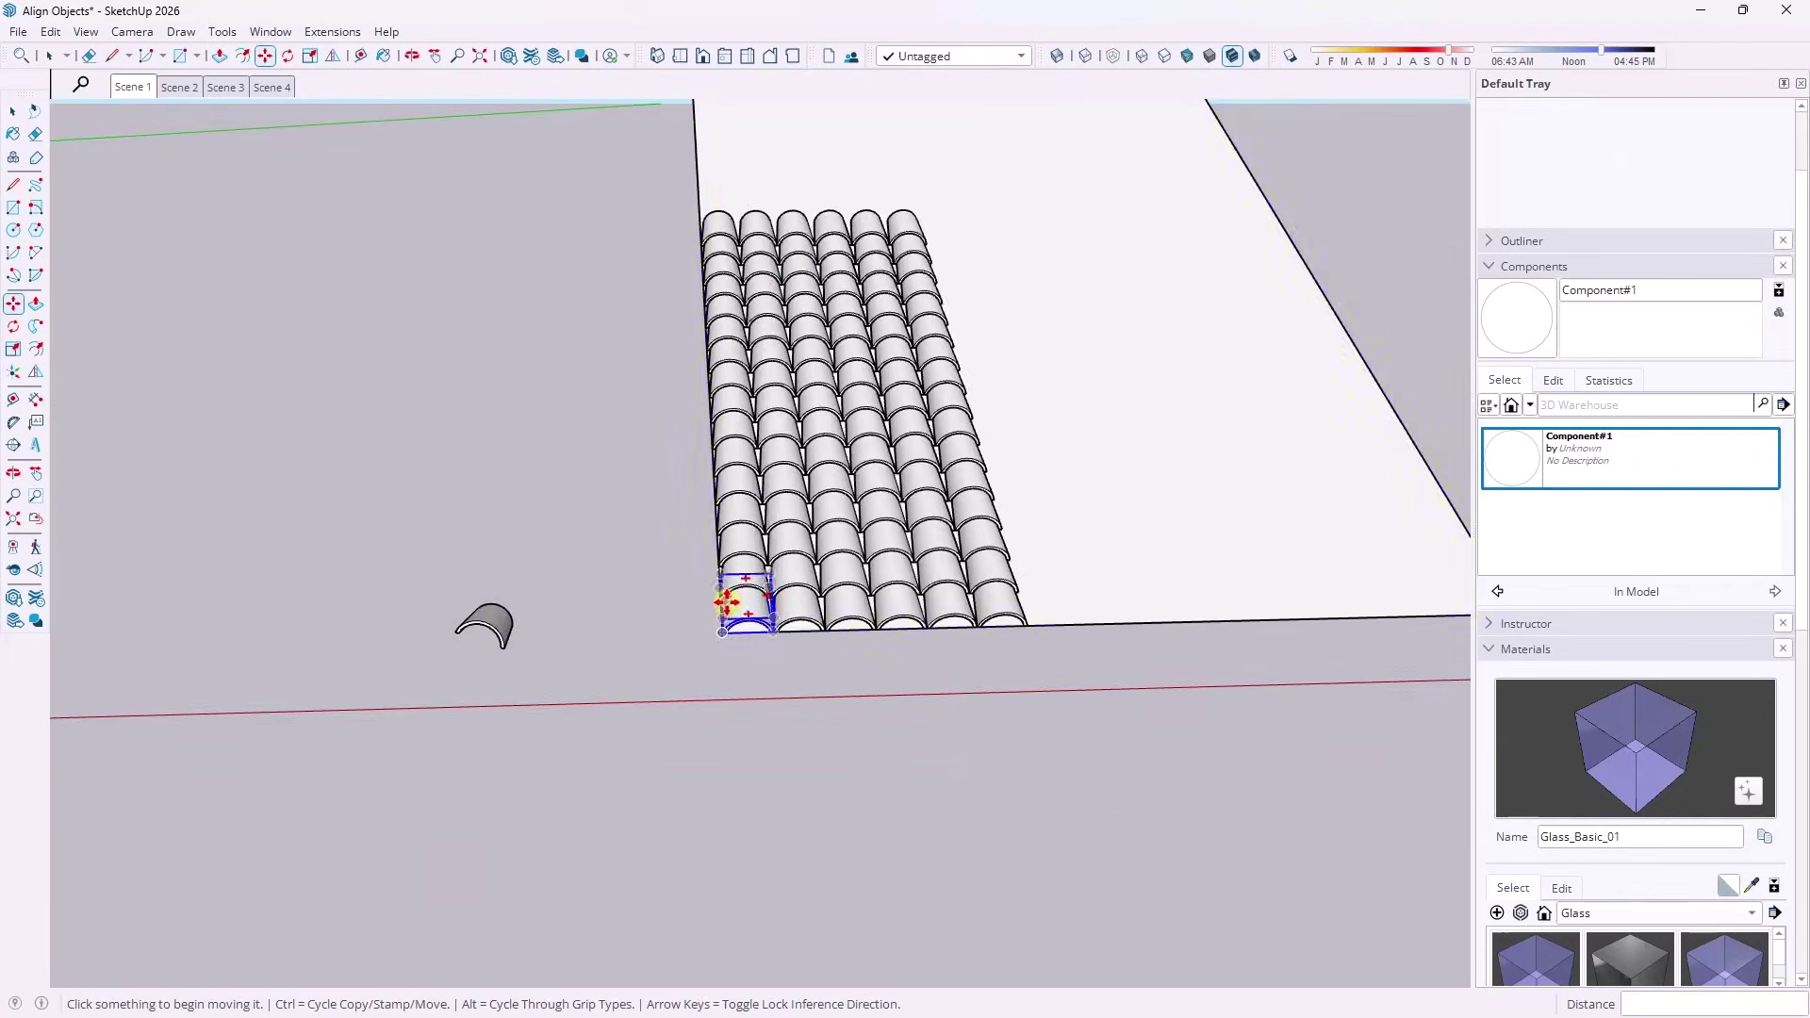
key("space")
scroll(621, 615, "up", 1)
left_click(619, 609)
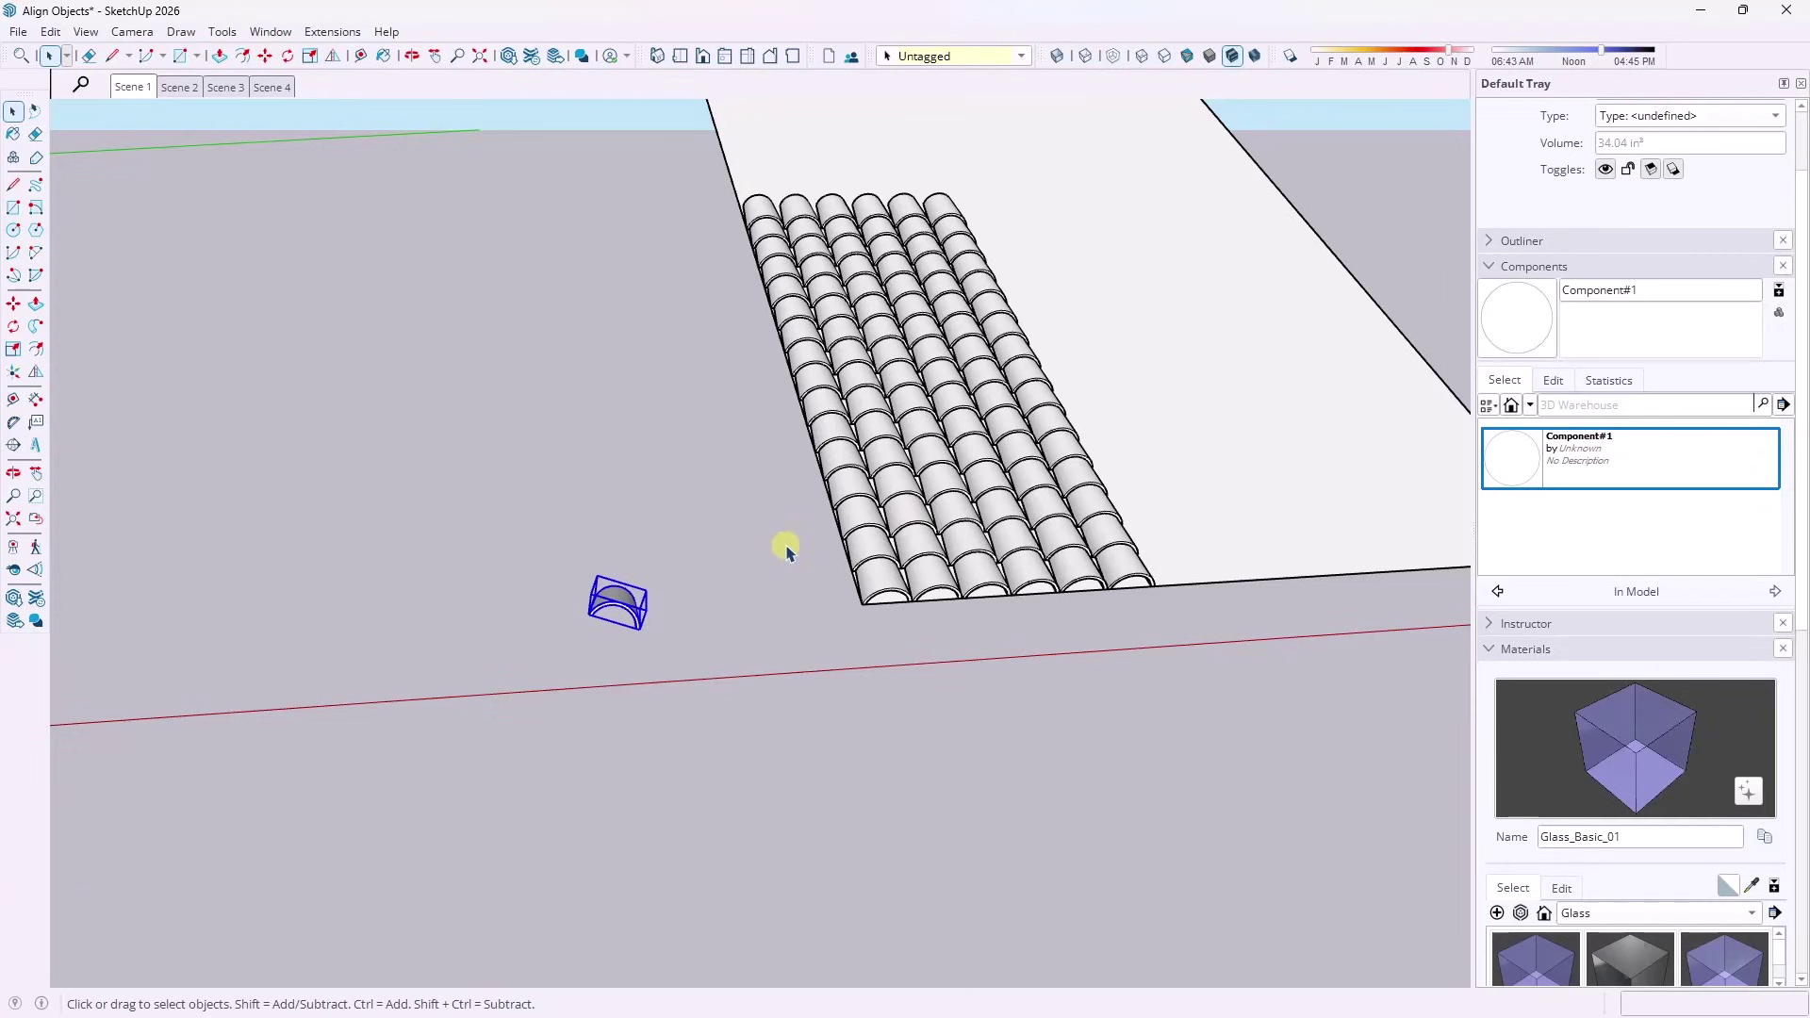
Frame the sloped box and window frame, then show the Extensions > SketchUcation submenu.
scroll(536, 494, "down", 5)
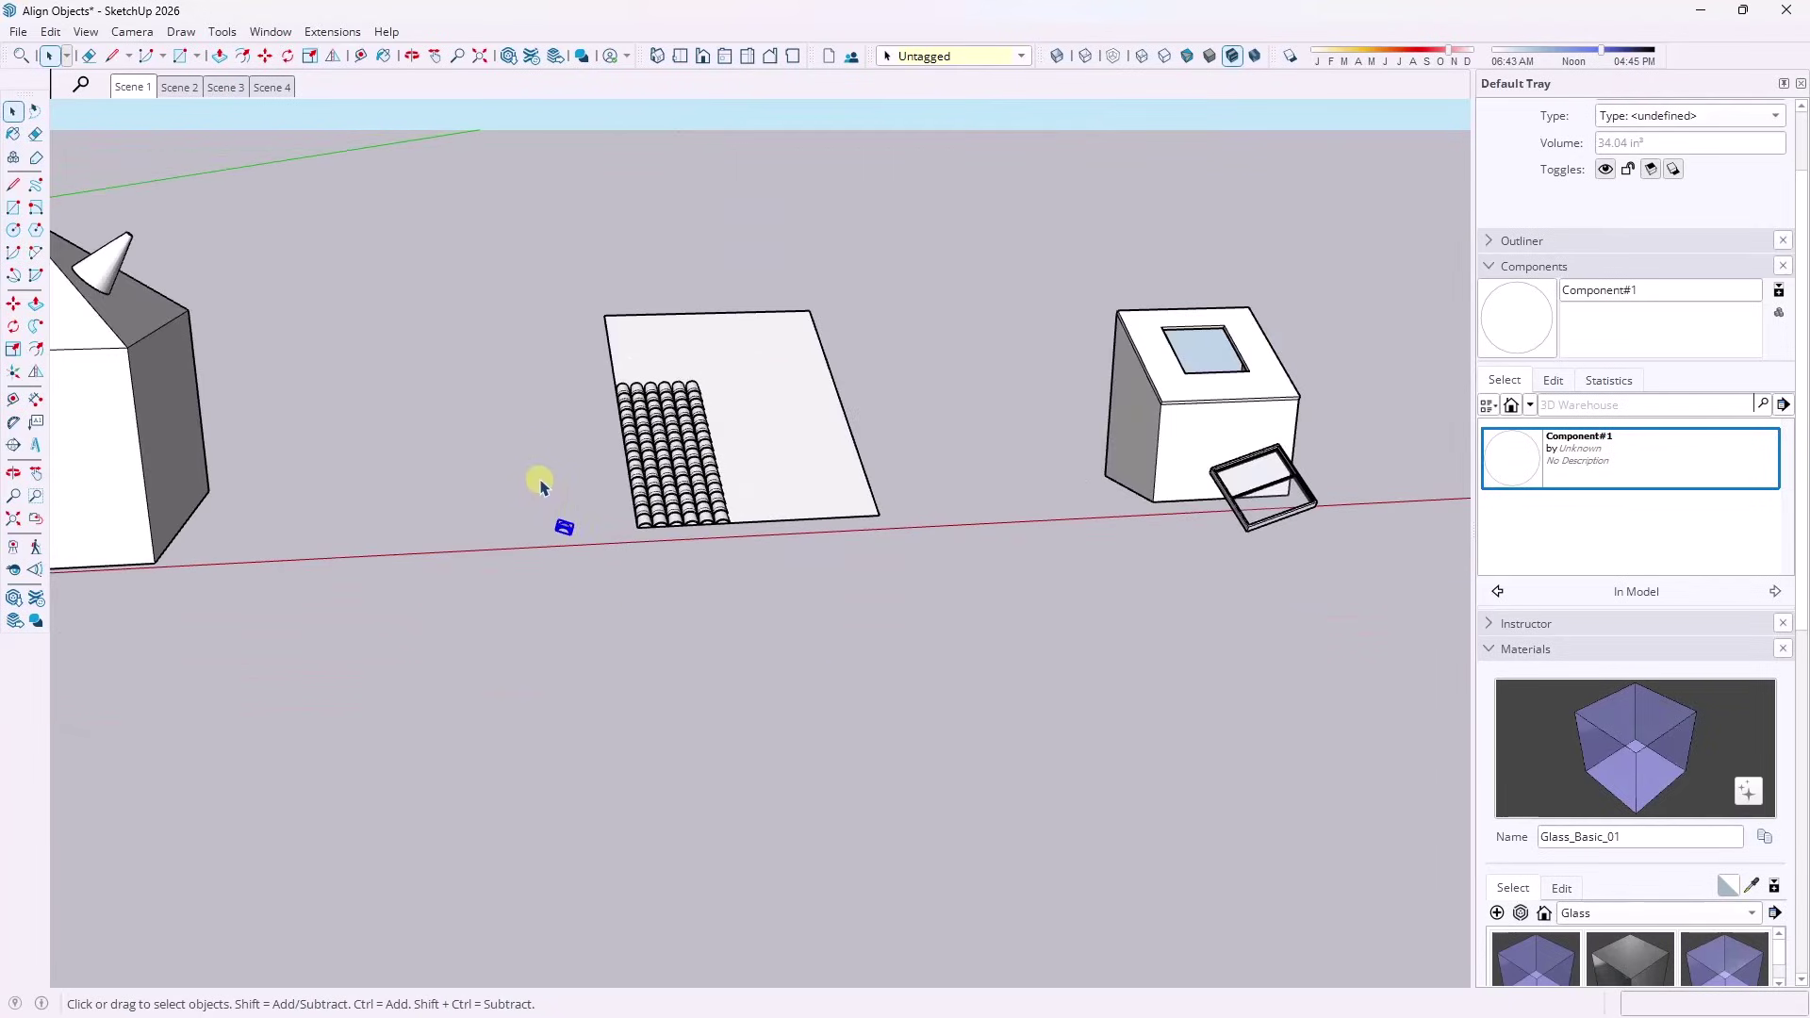
middle_click_drag(540, 485, 610, 562)
scroll(1434, 344, "up", 3)
middle_click_drag(1434, 343, 837, 690)
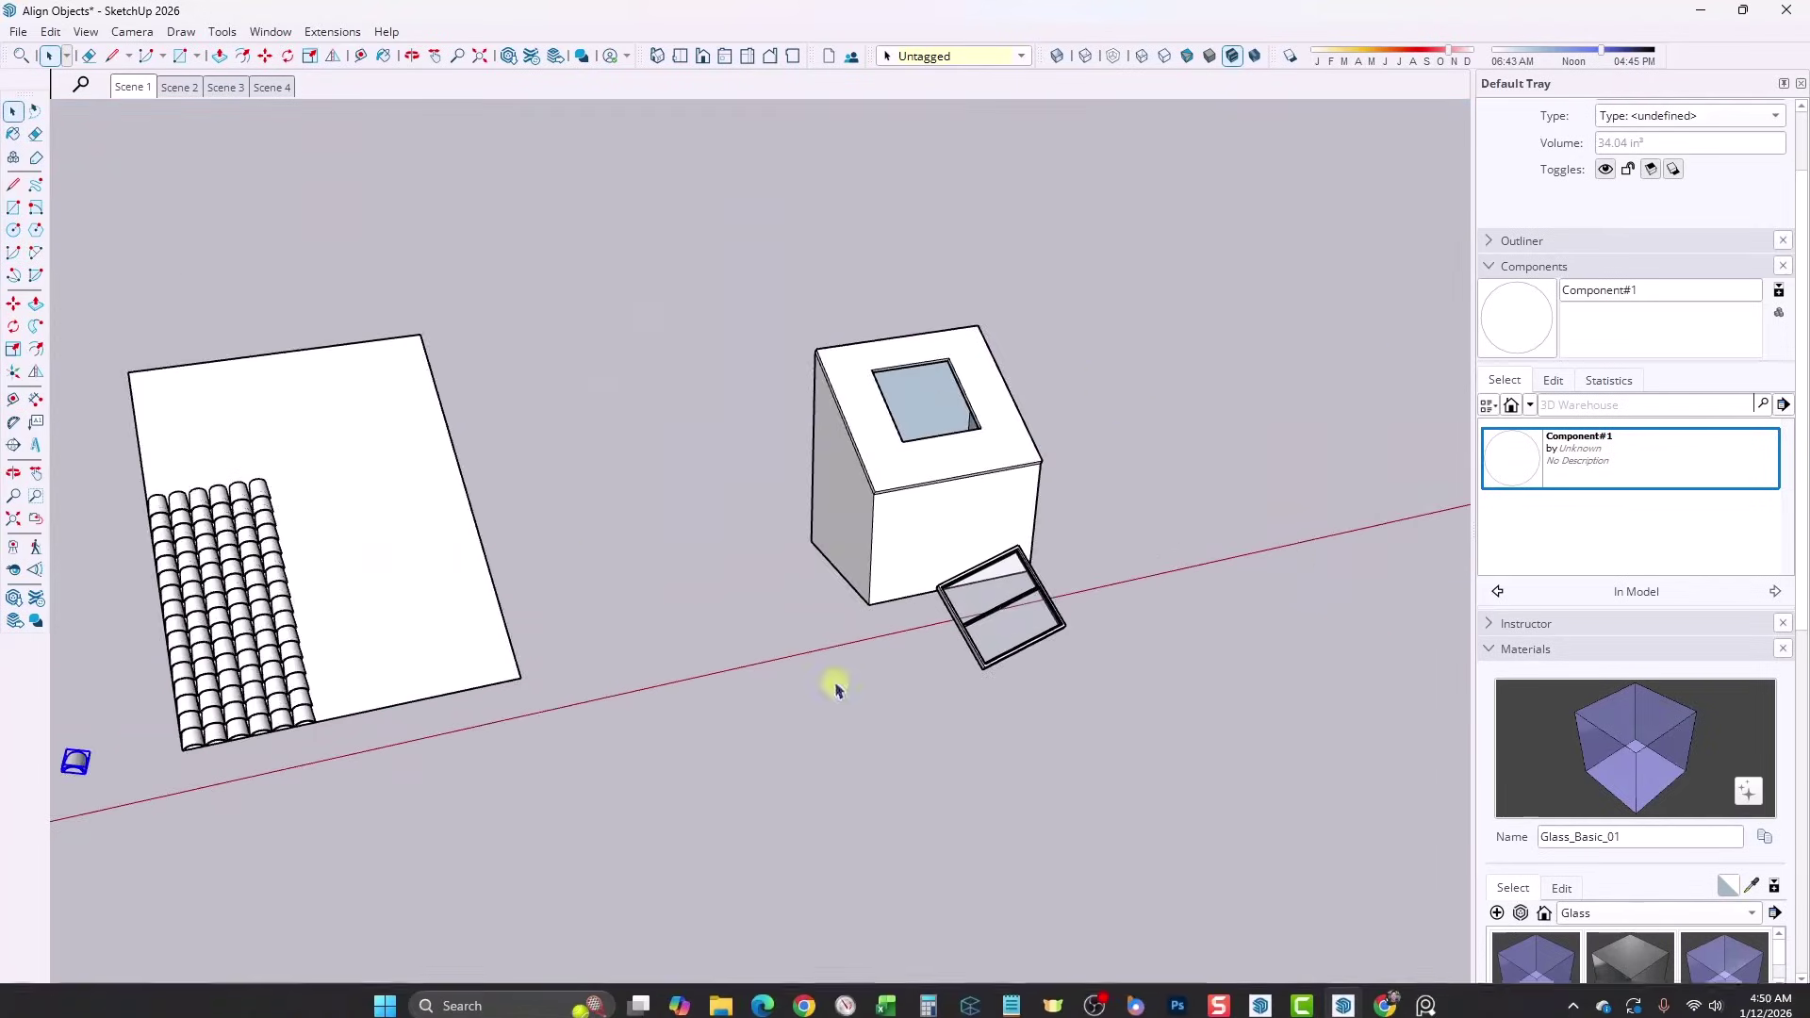
scroll(1191, 635, "up", 4)
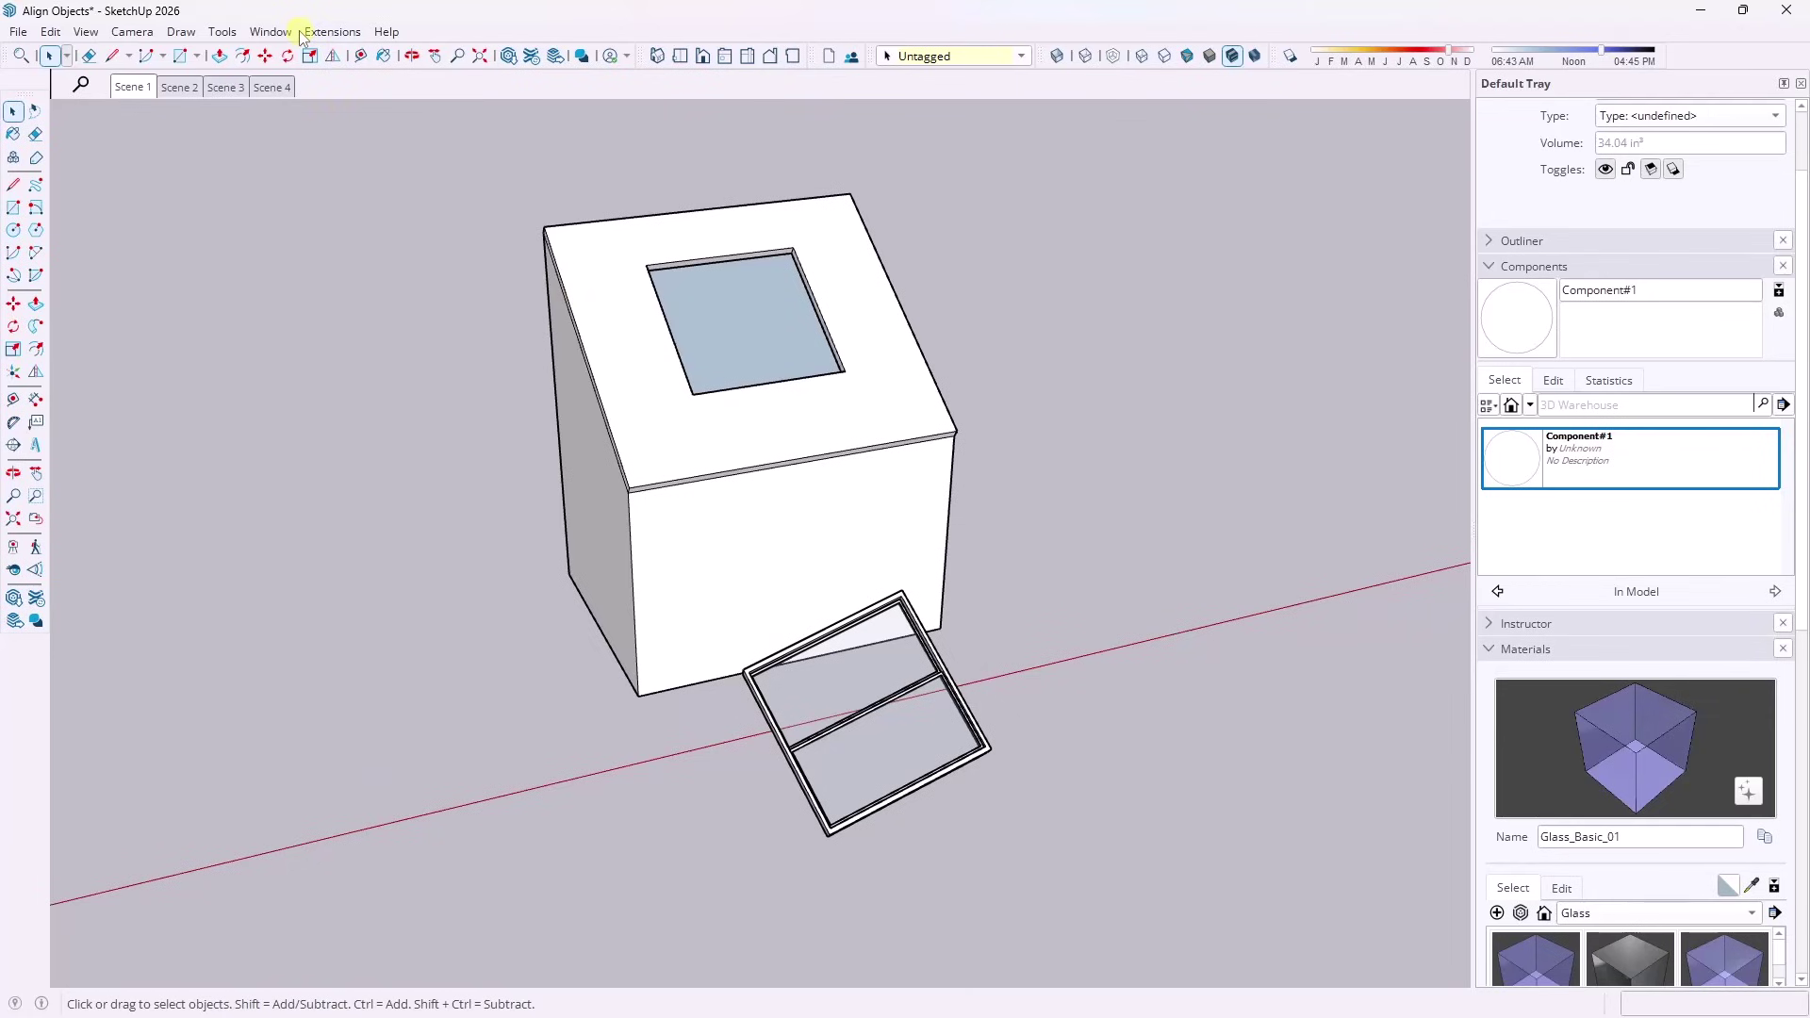
left_click(304, 34)
mouse_move(412, 272)
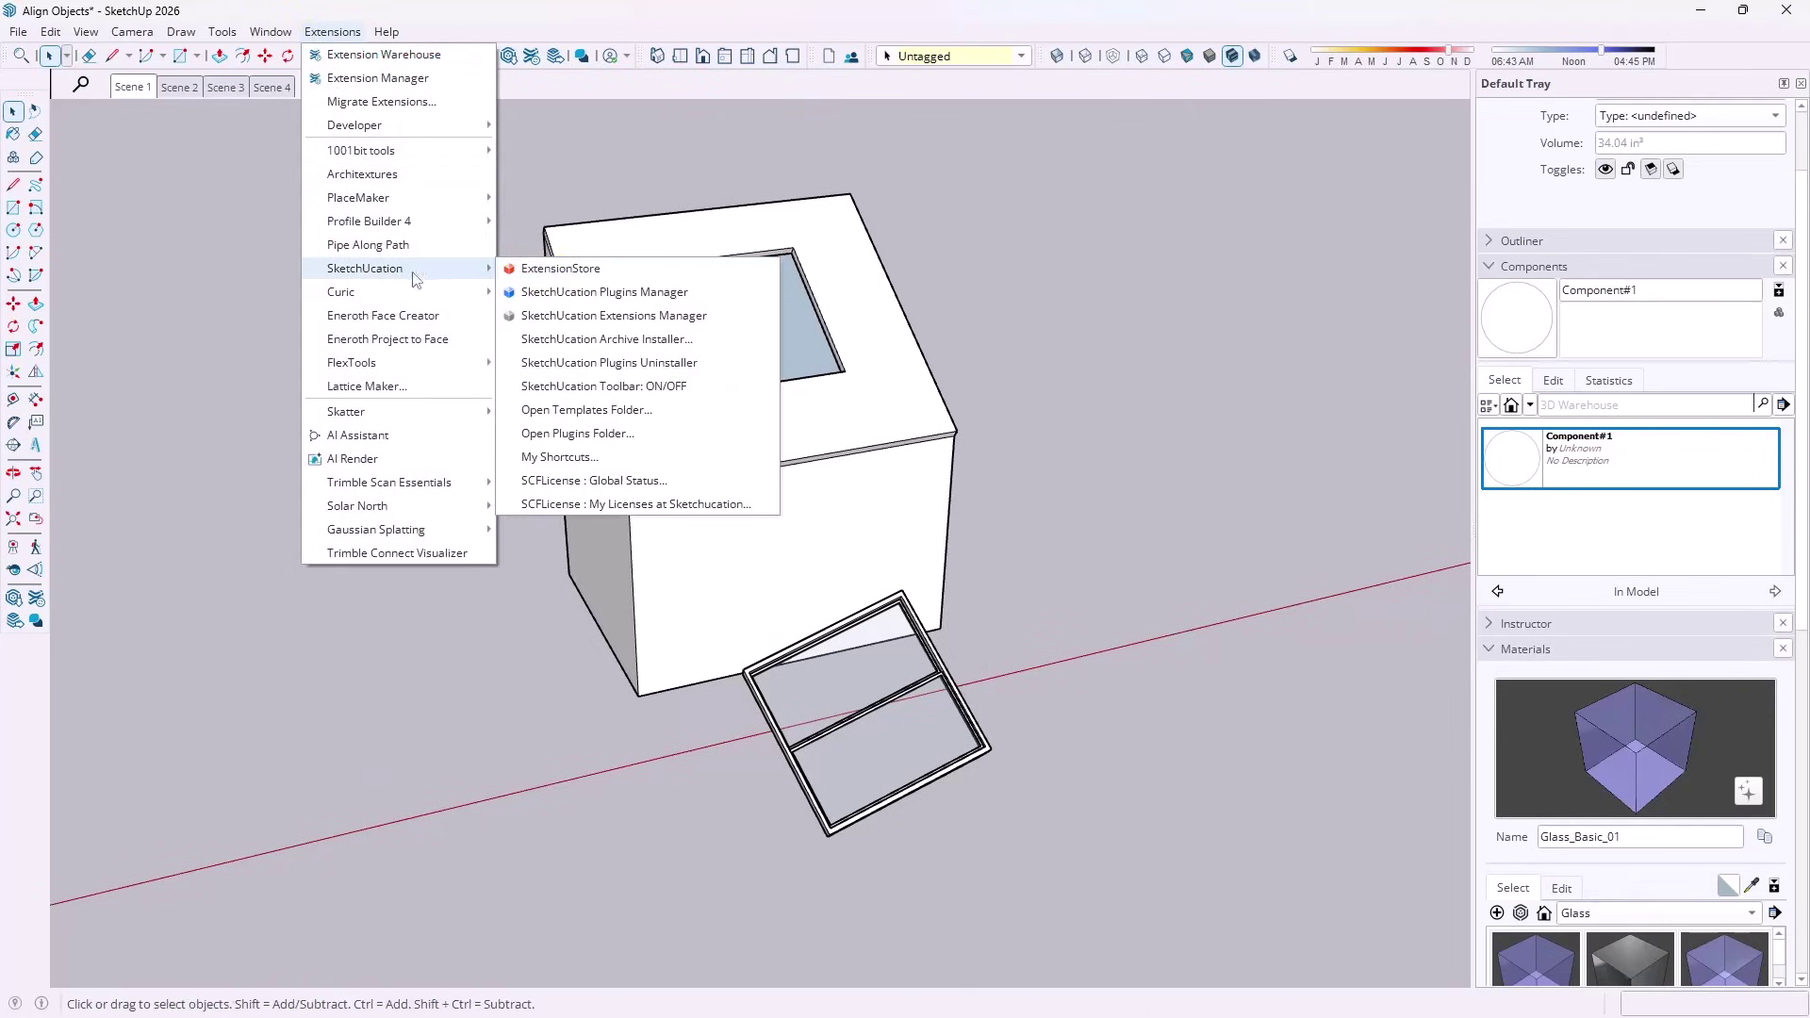
Search the SketchUcation ExtensionStore for 'move' to find MoveAlignMe.
left_click(548, 273)
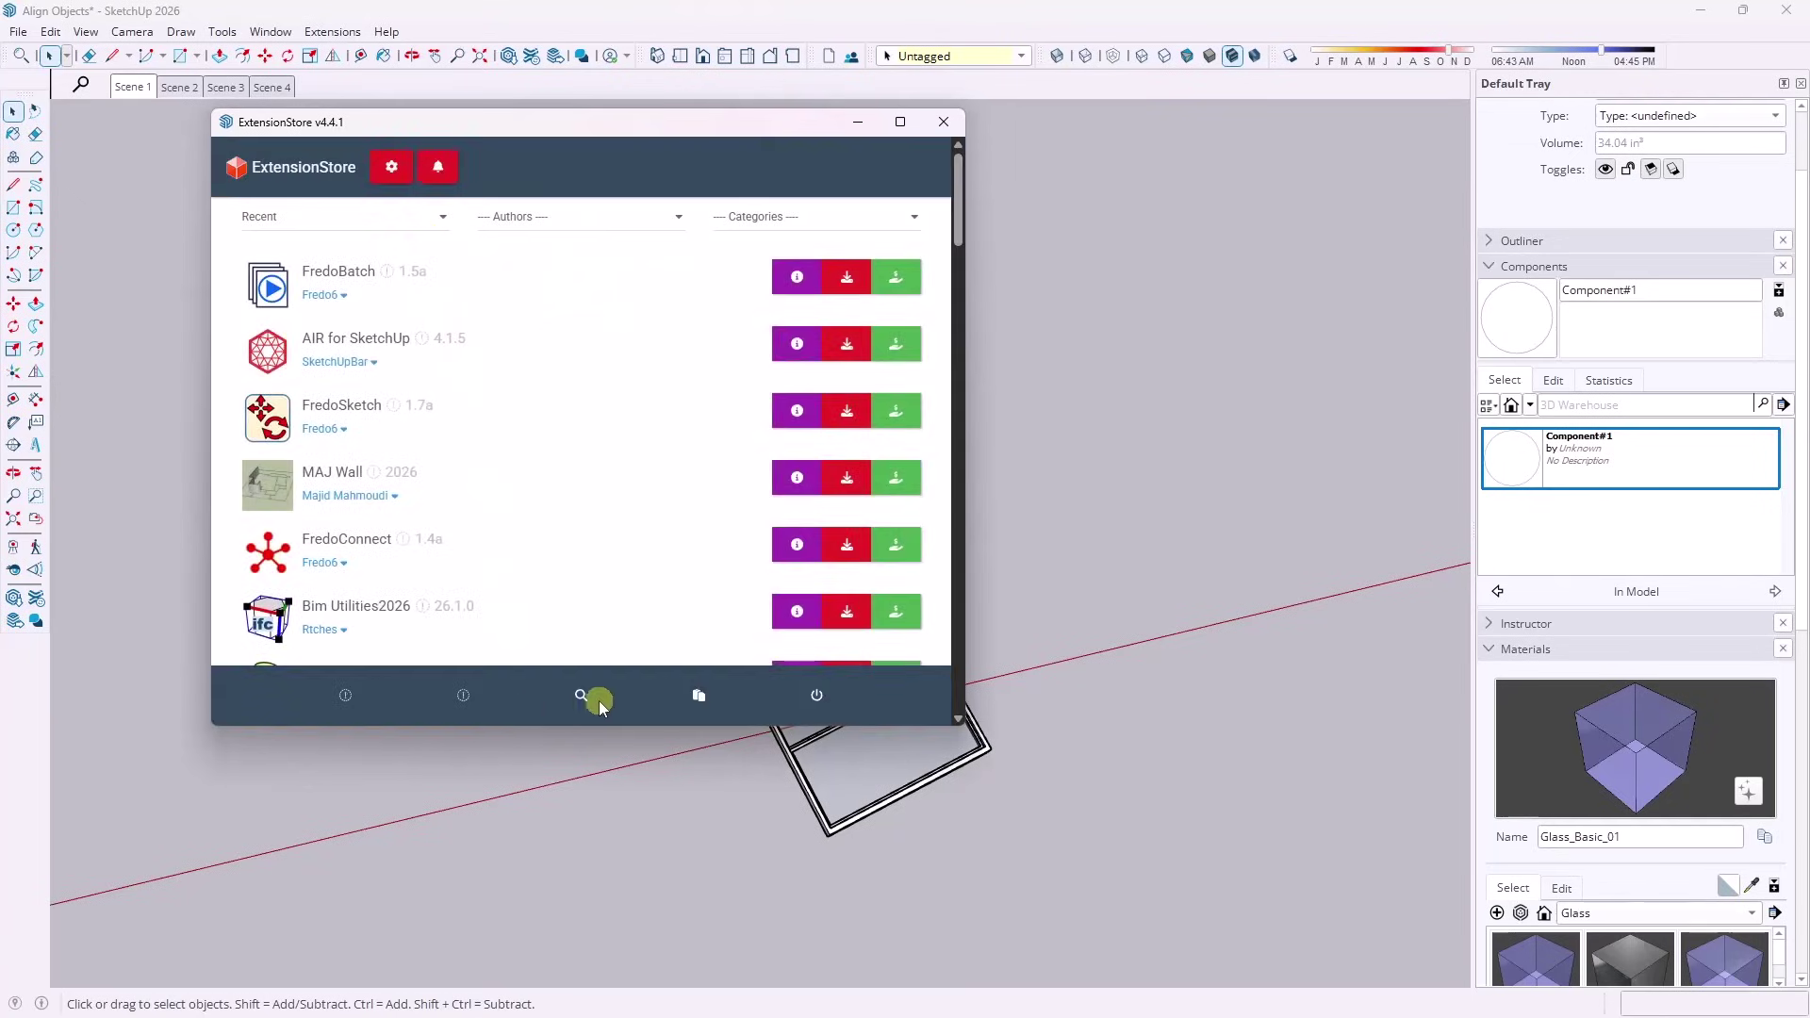
left_click(580, 700)
left_click(445, 229)
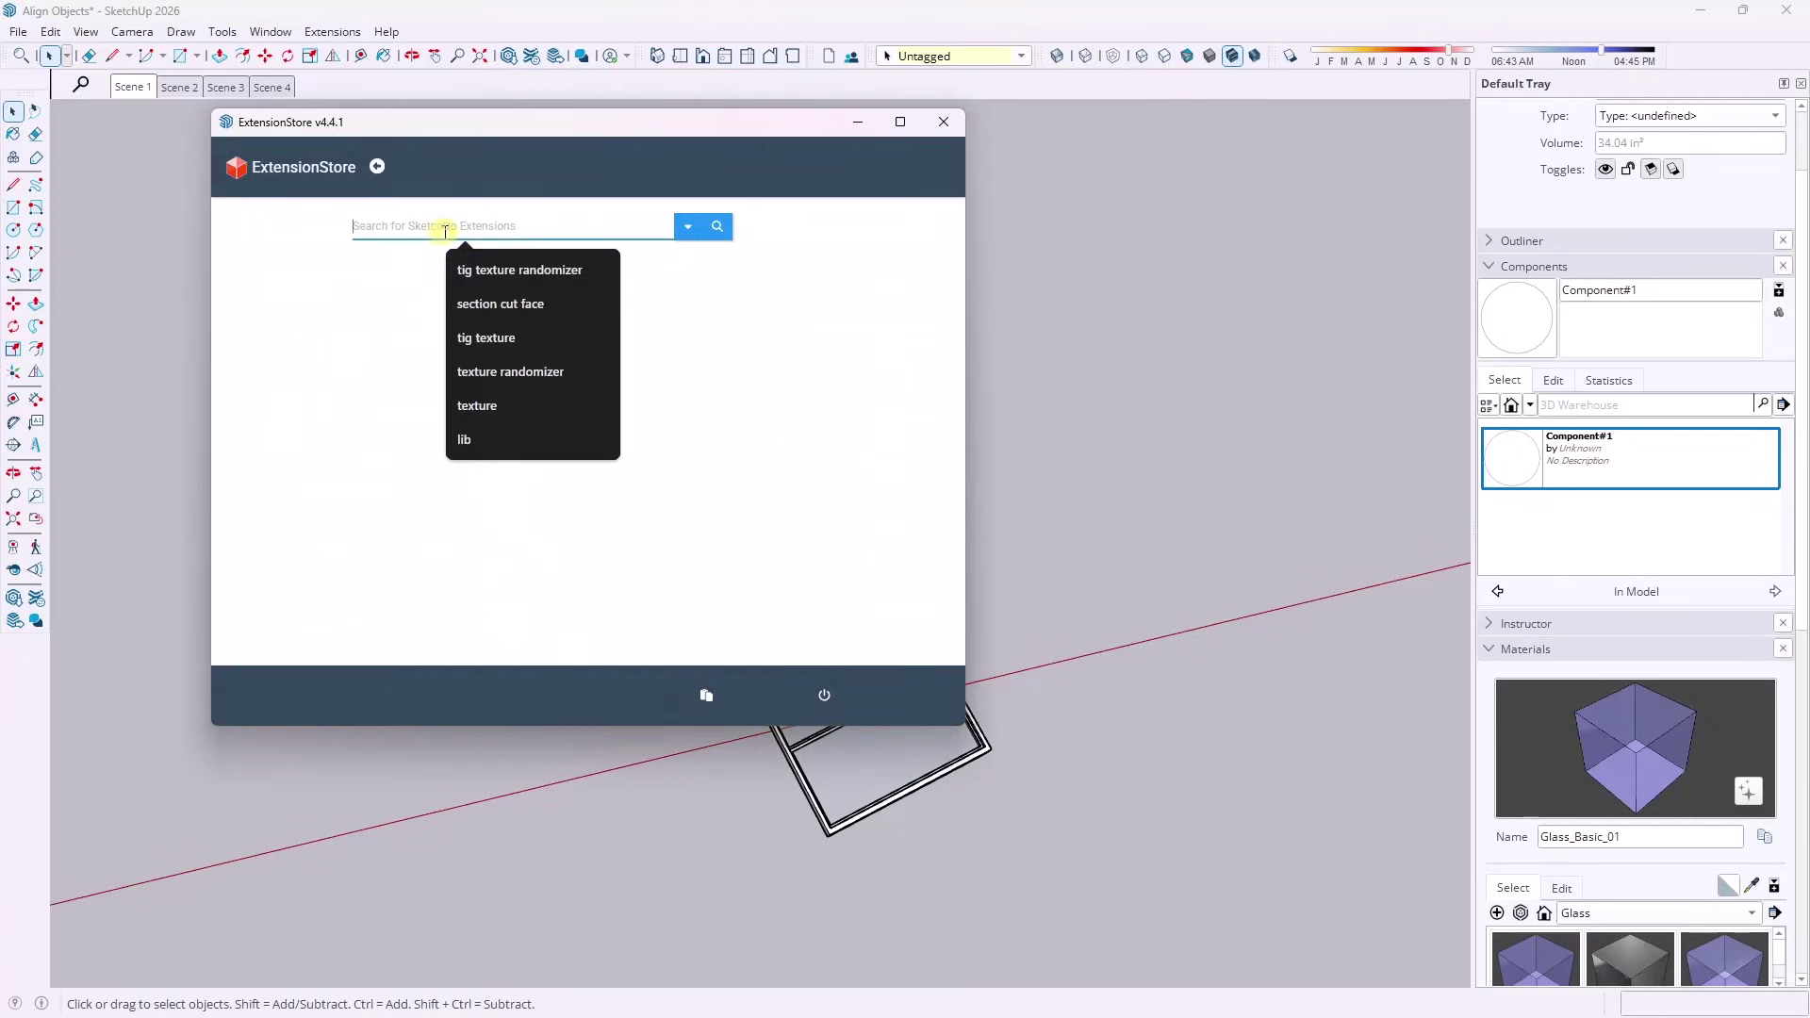
type("movealignme")
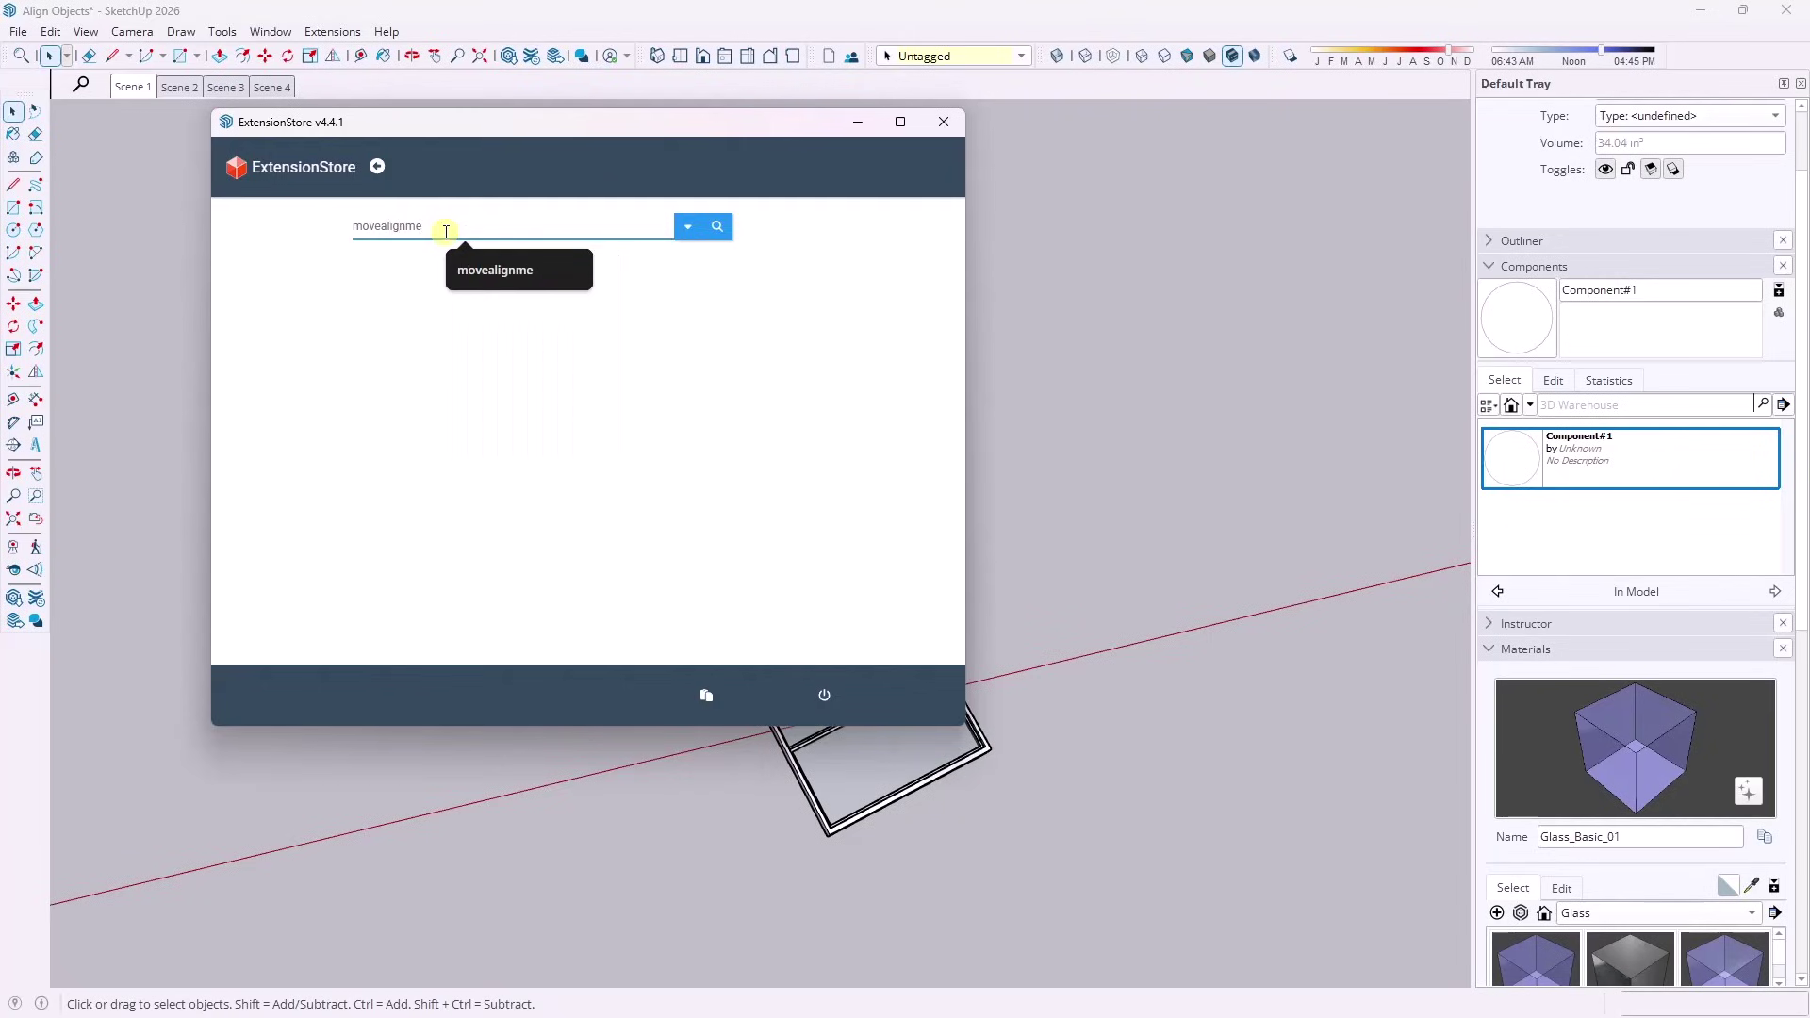
key("Return")
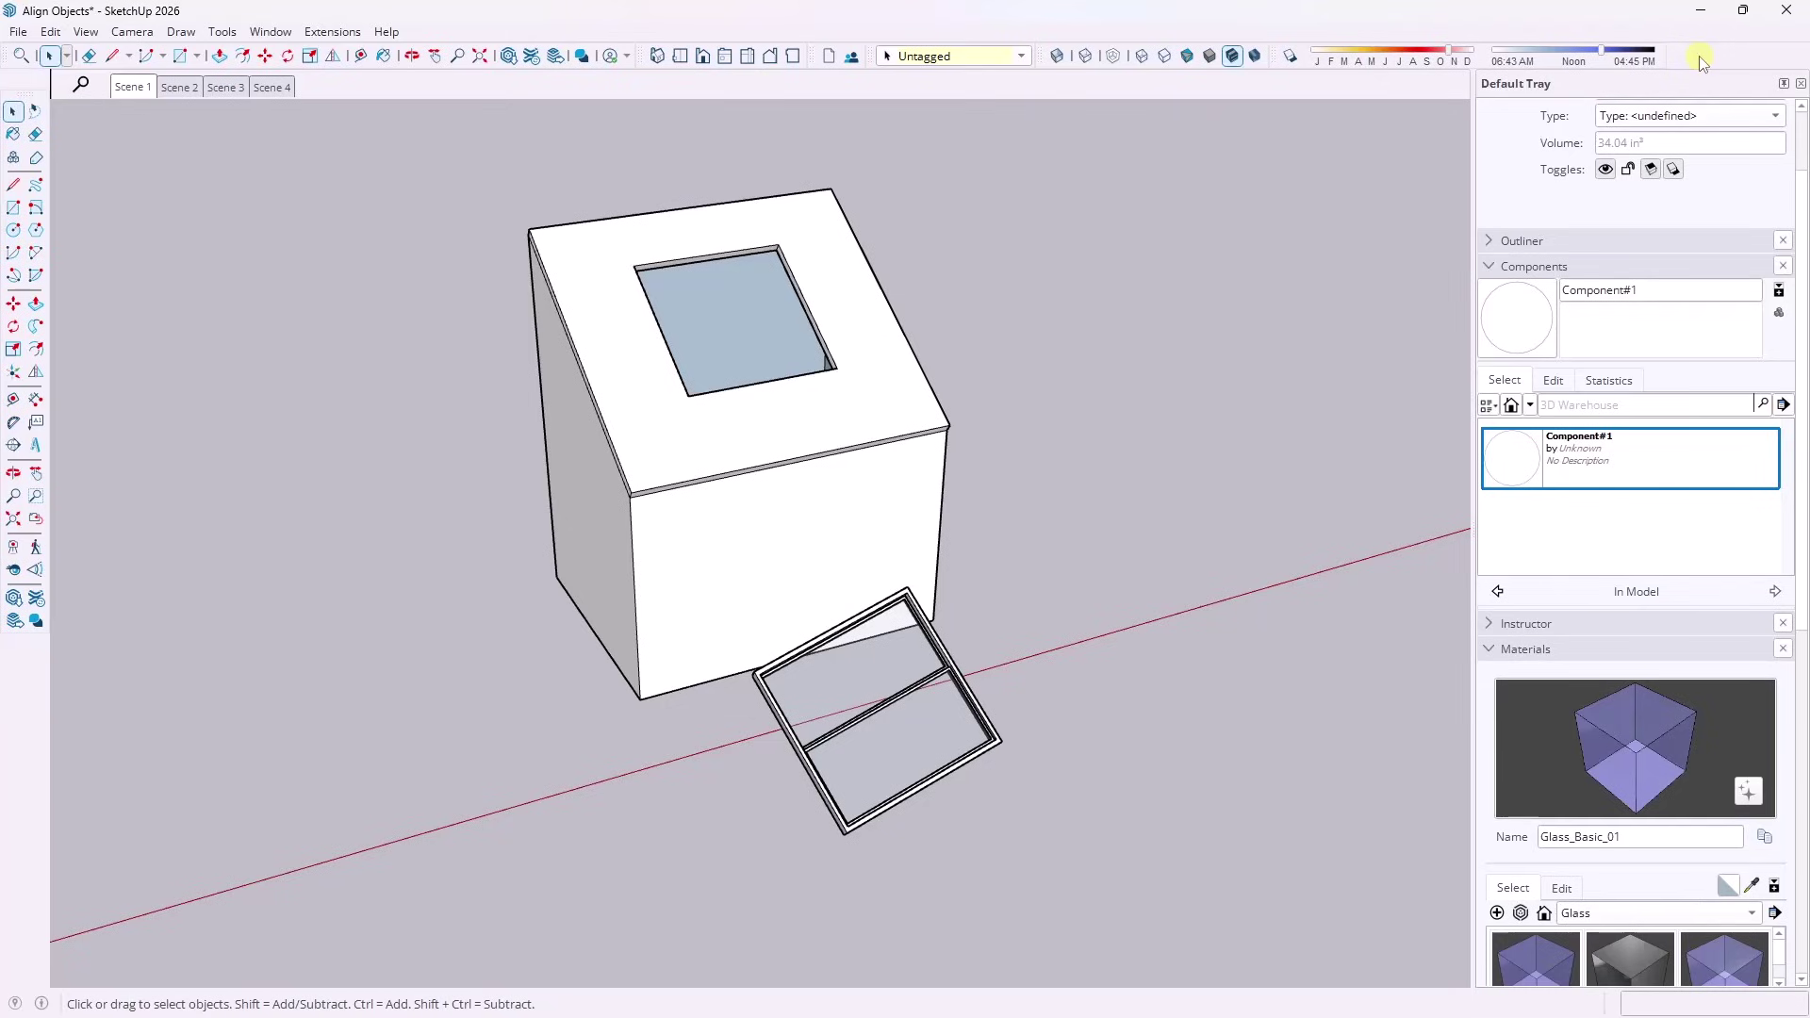
Enable and reposition the MoveAlignMe toolbar, then start its Move-Pivot-Straighten tool.
right_click(1702, 62)
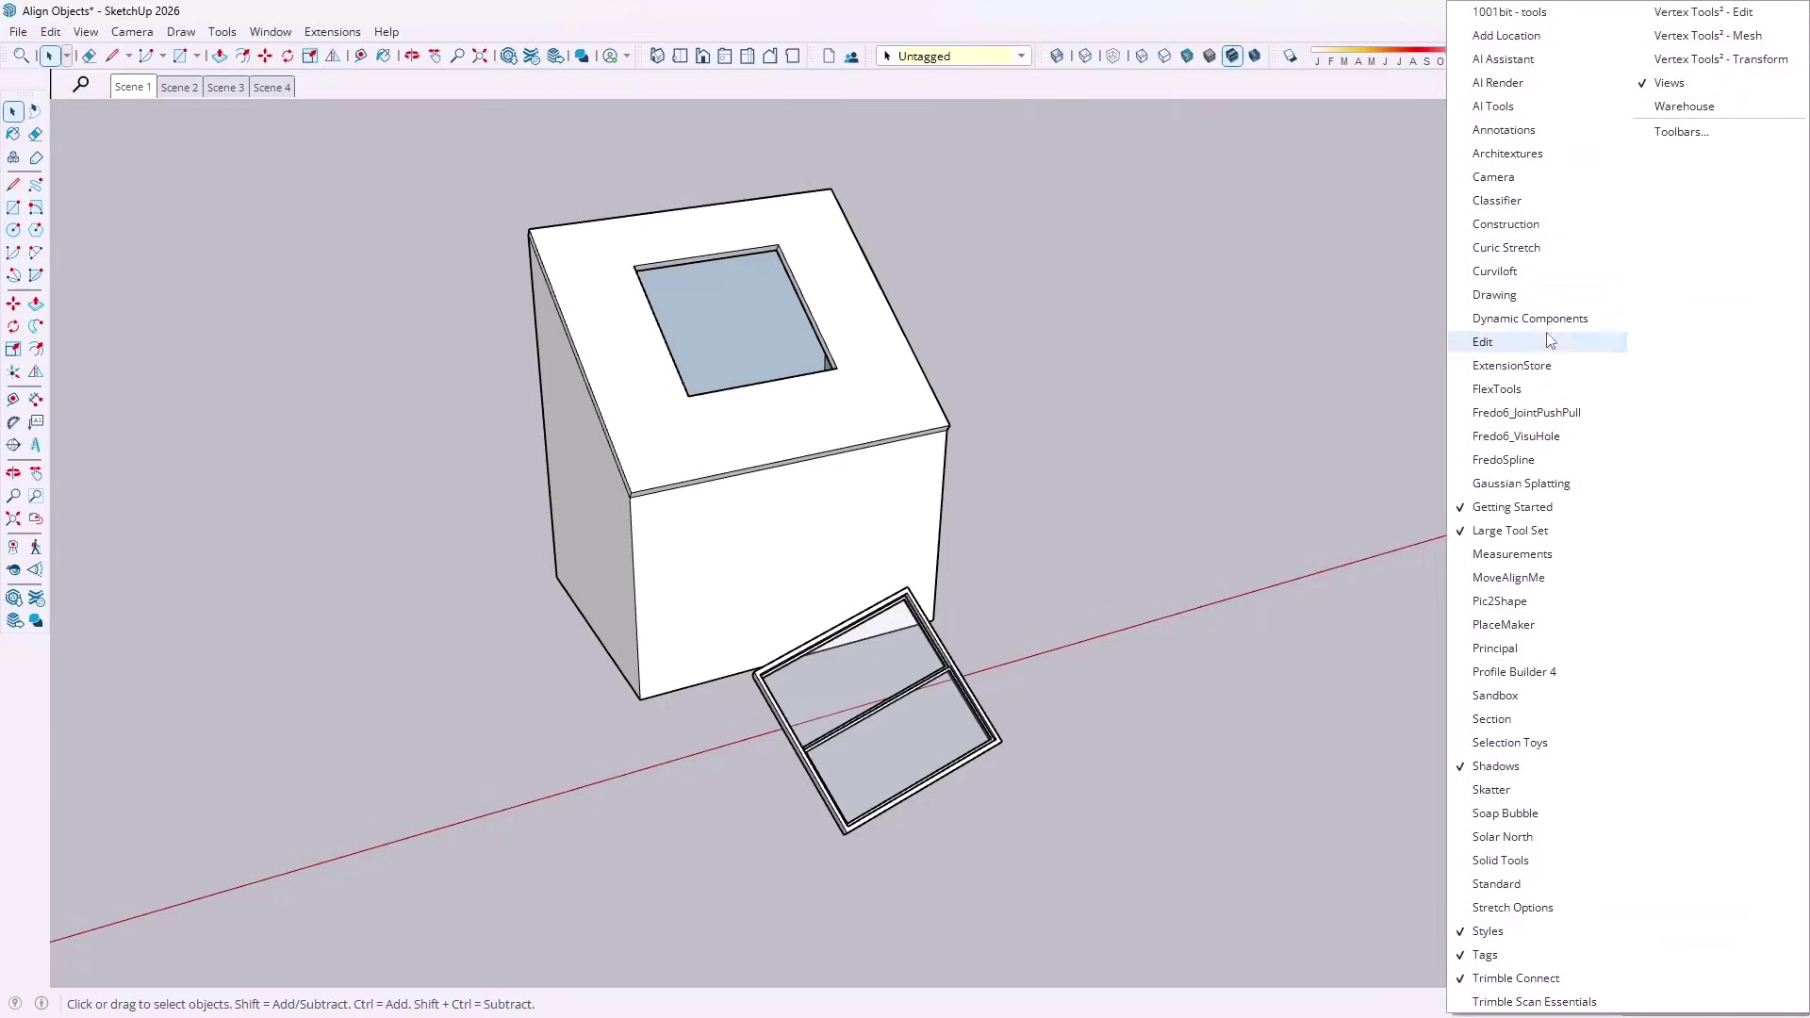
left_click(1535, 578)
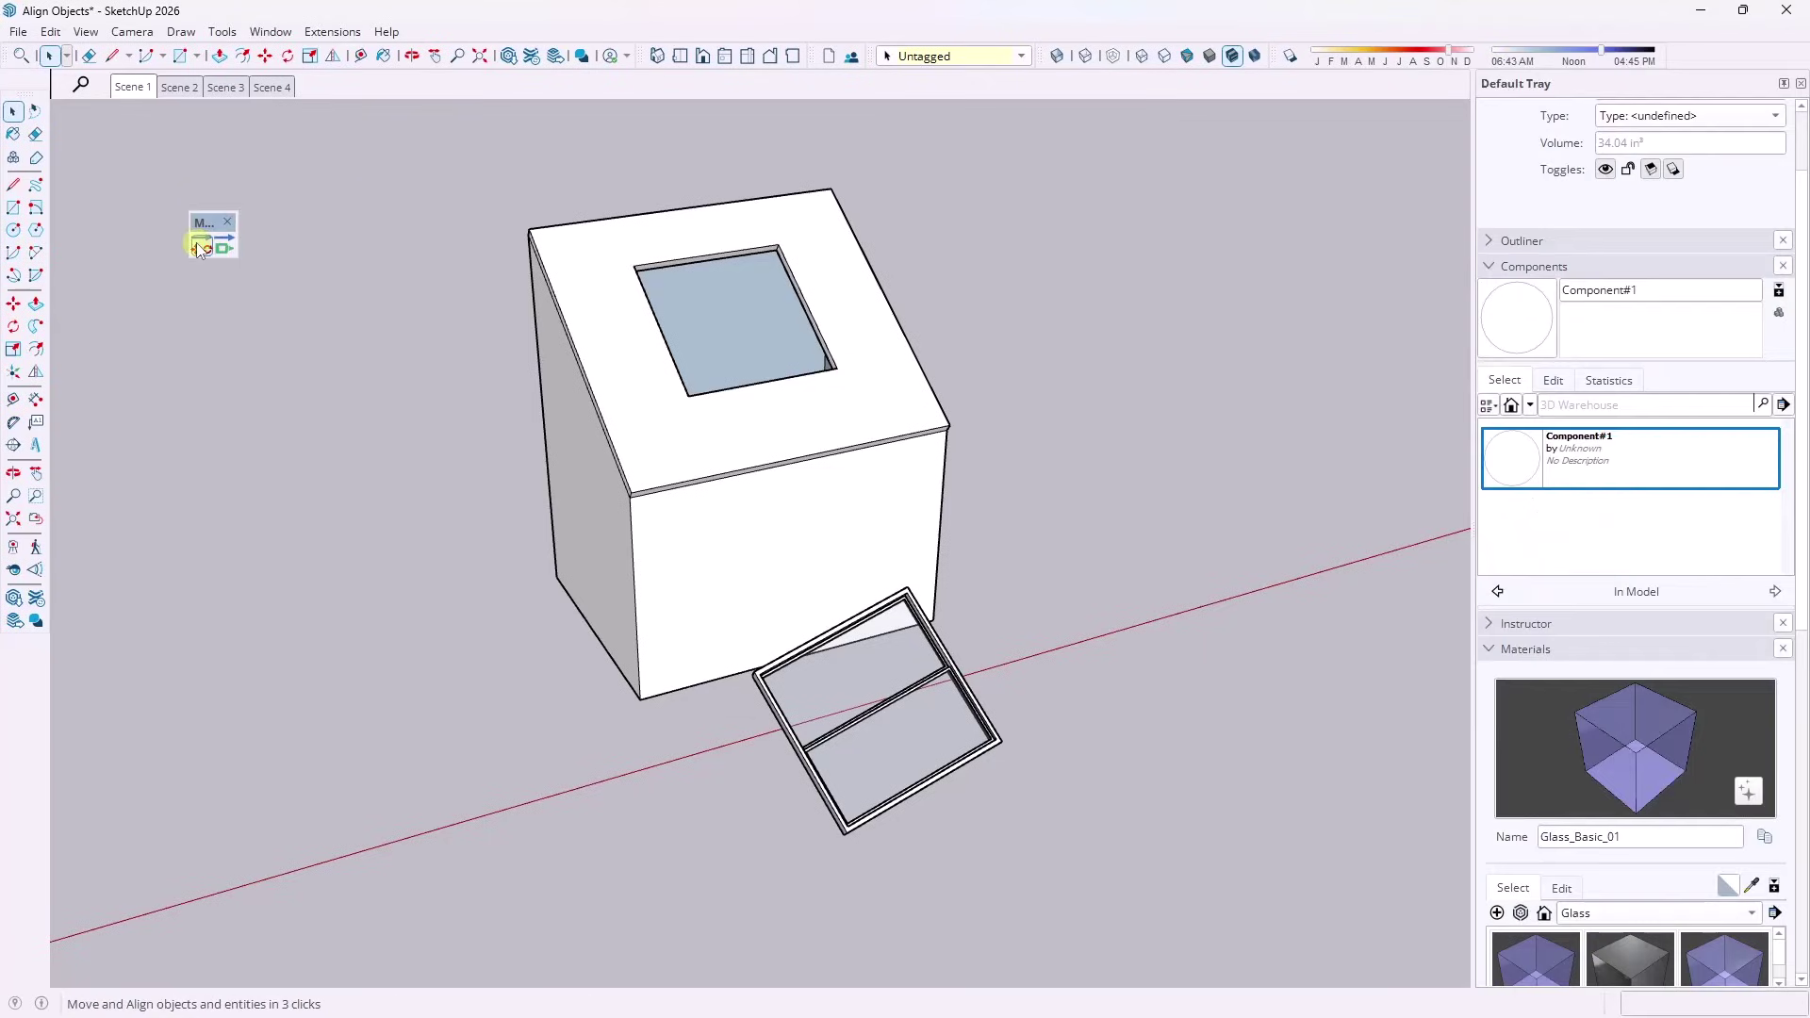
left_click_drag(202, 229, 151, 168)
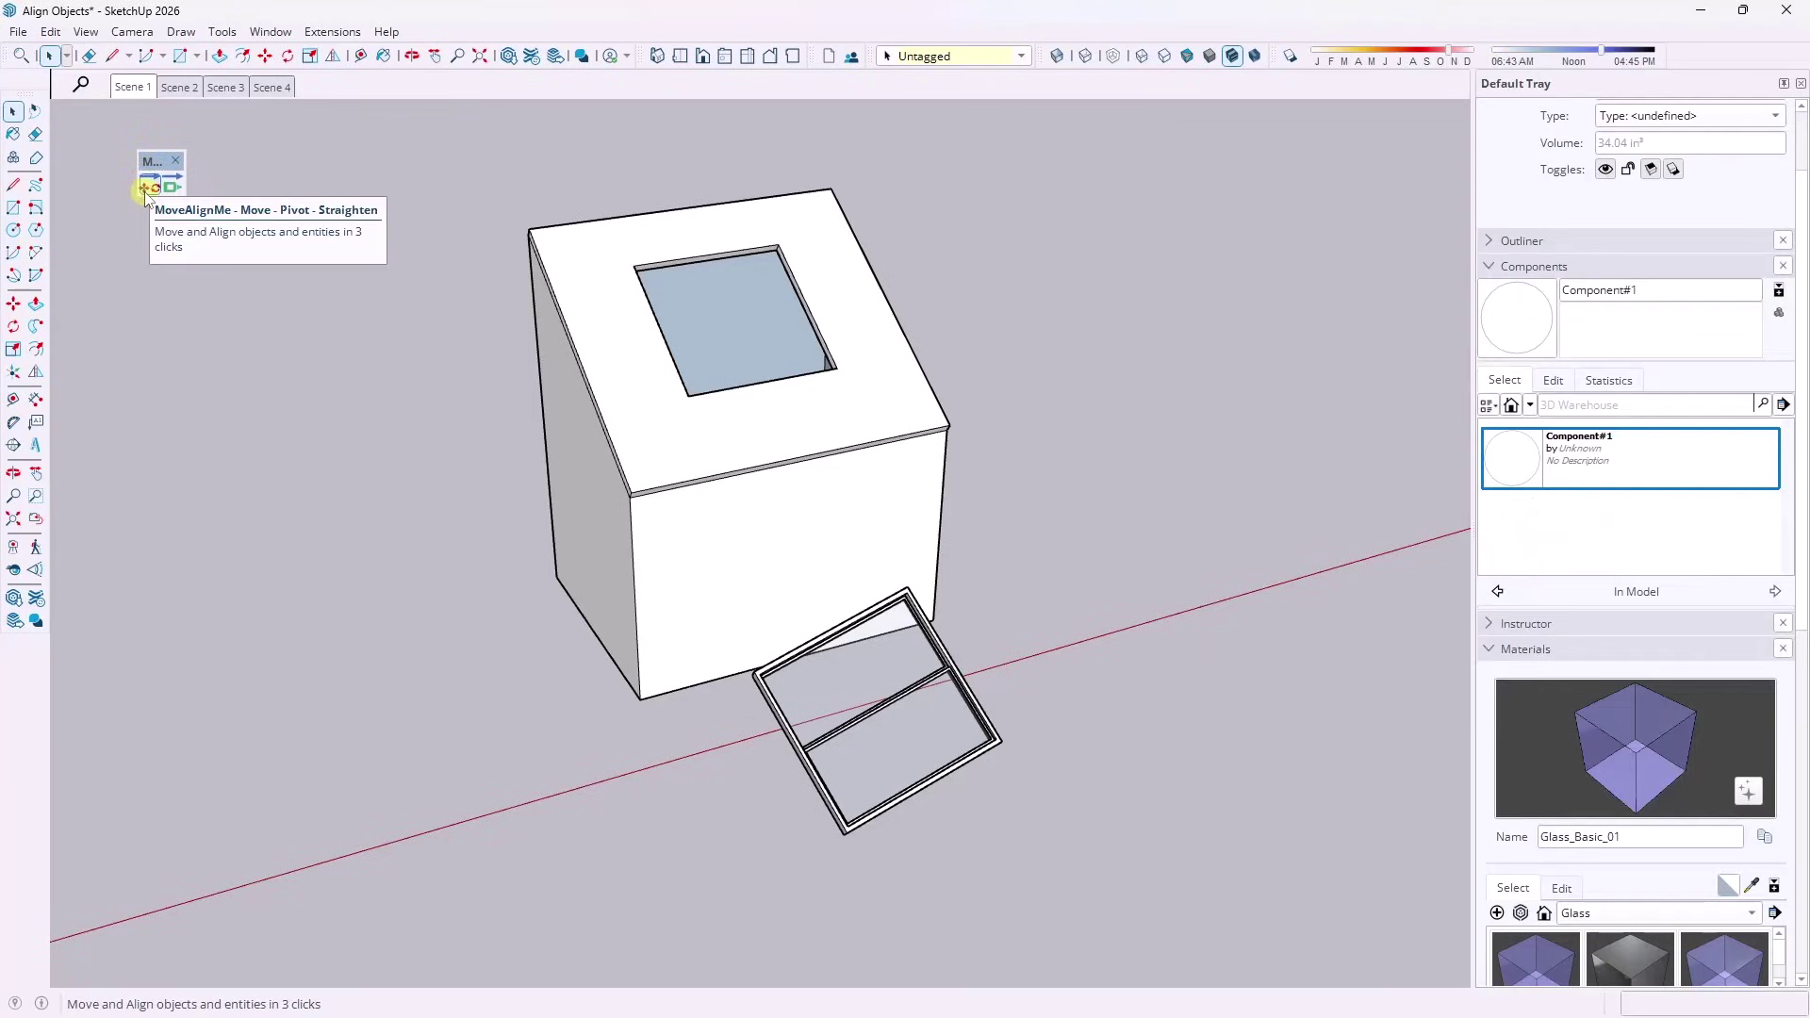
left_click(146, 189)
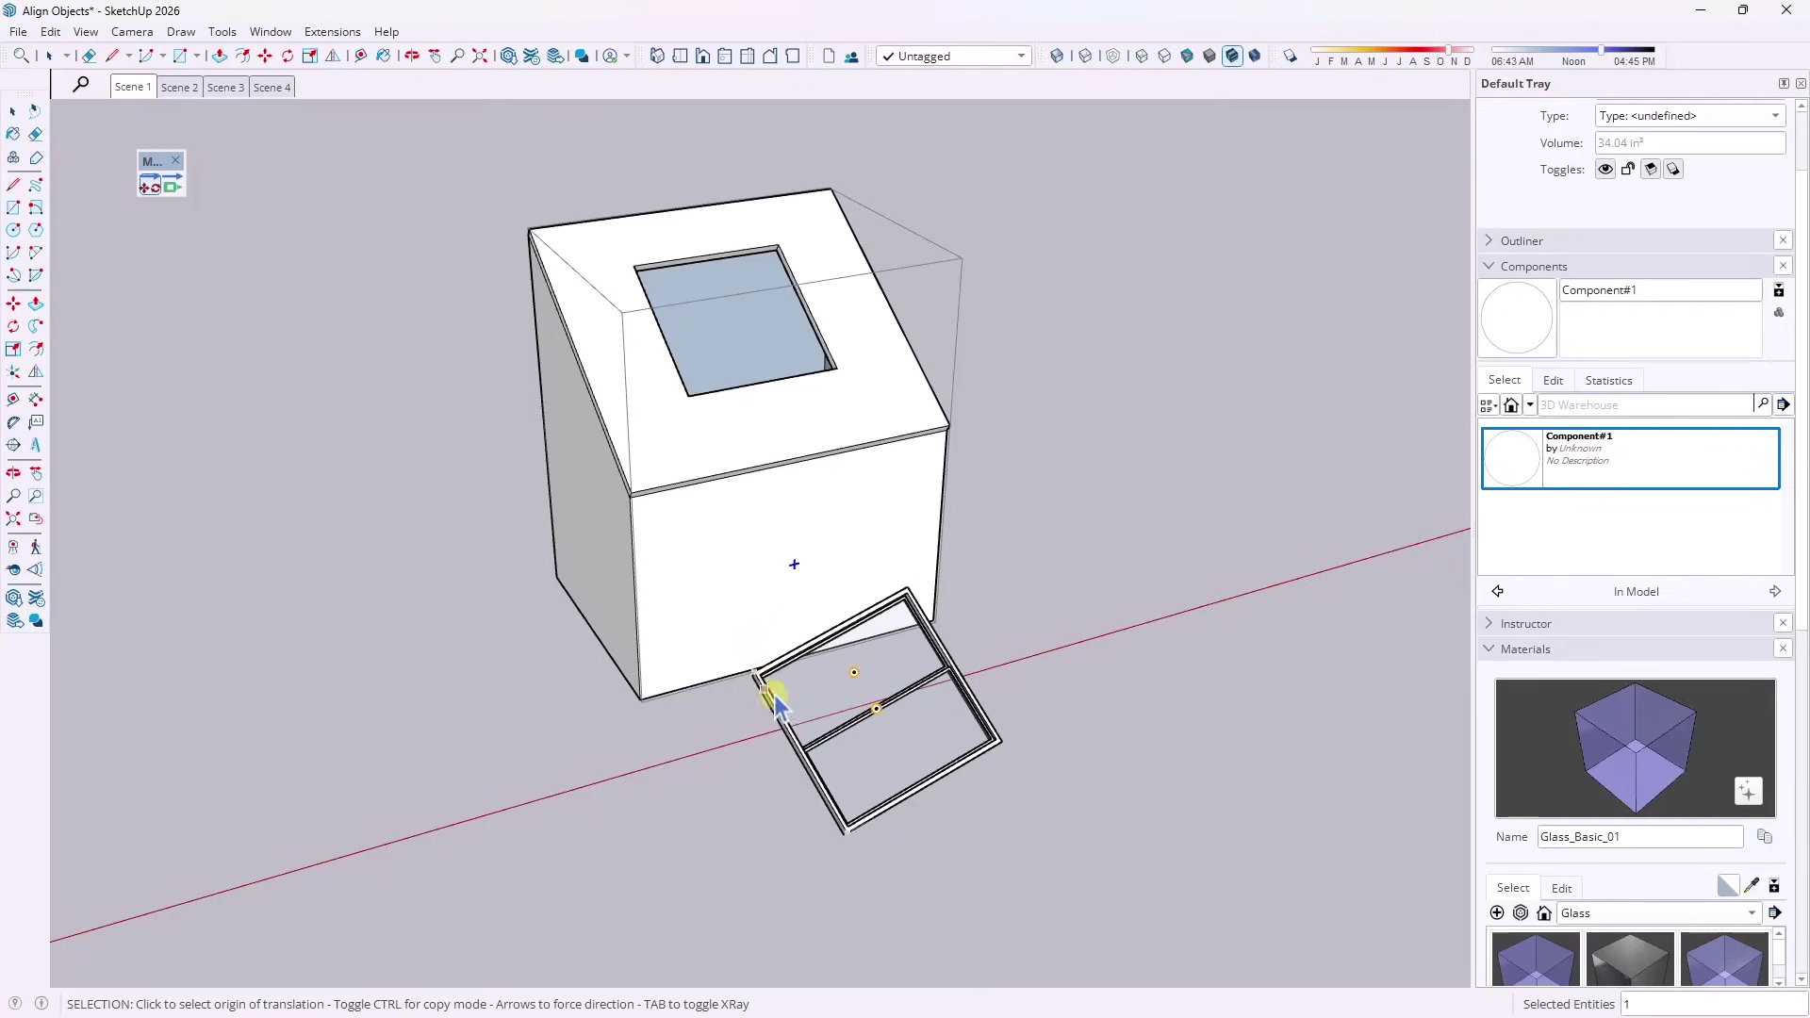
Select the window frame and, in X-ray, move its corner onto the opening's corner with MoveAlignMe.
scroll(860, 667, "down", 1)
key("space")
left_click(815, 667)
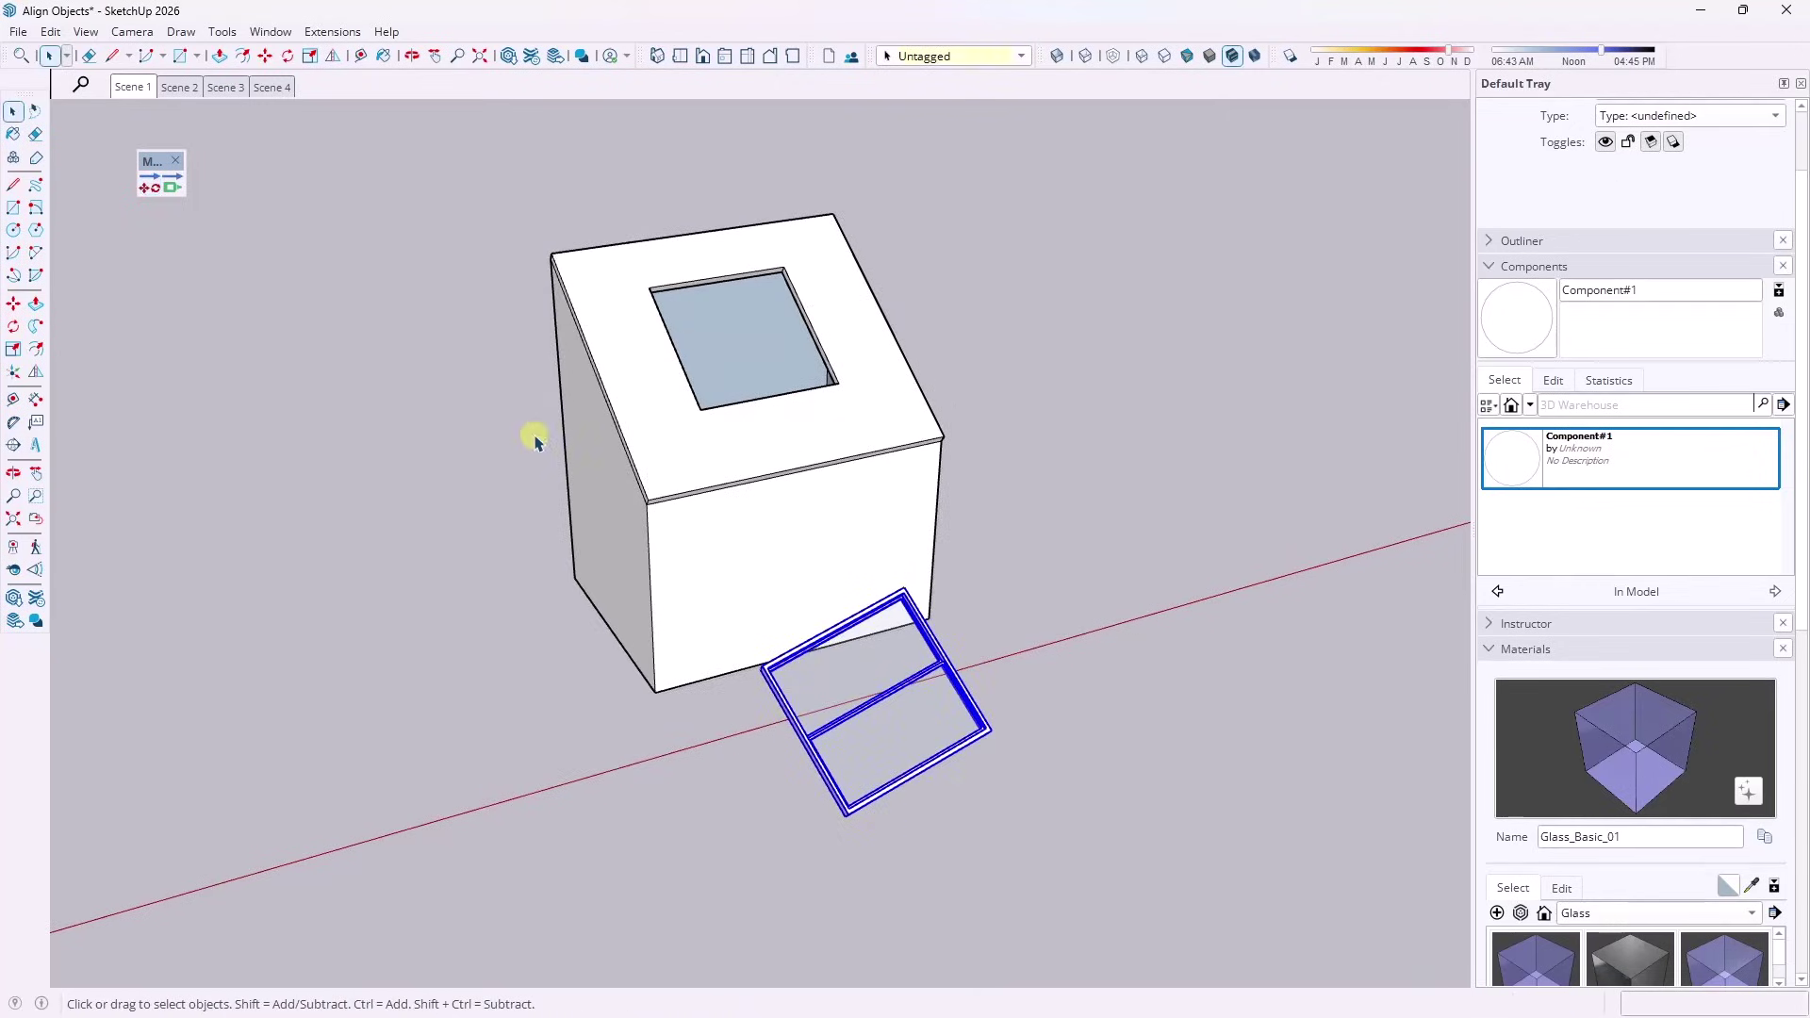
scroll(874, 657, "up", 1)
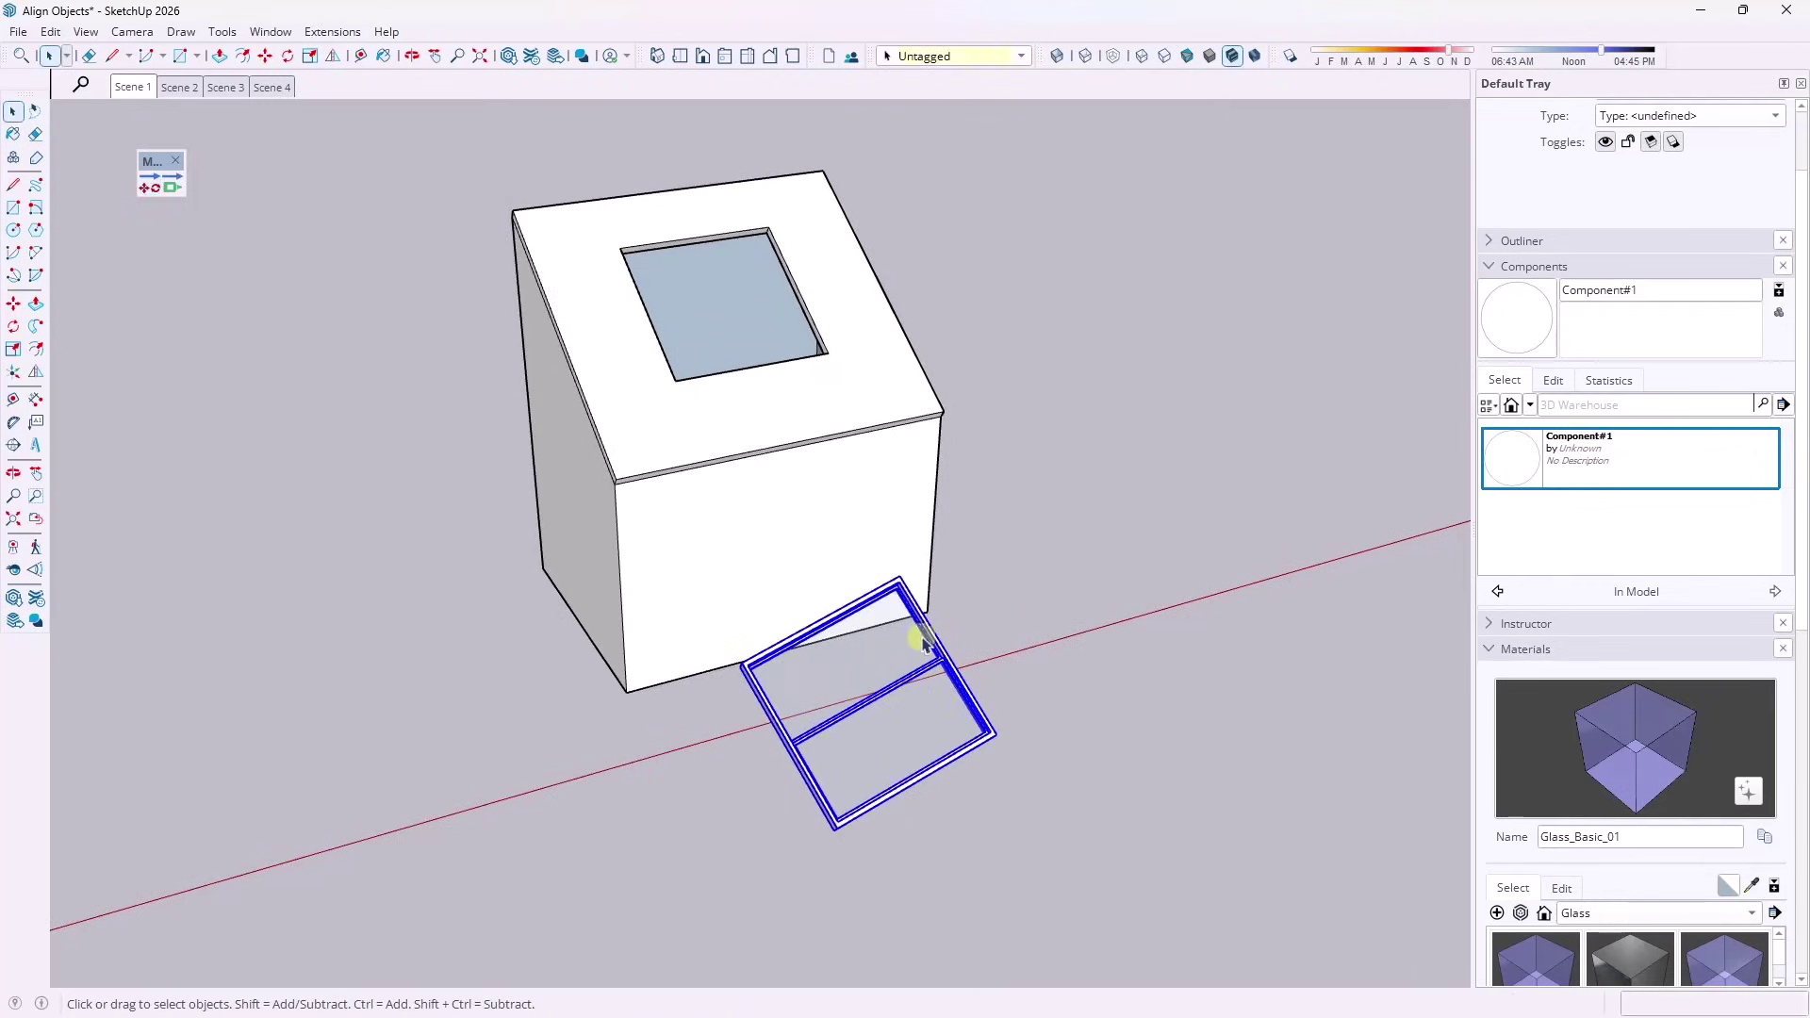
left_click(148, 188)
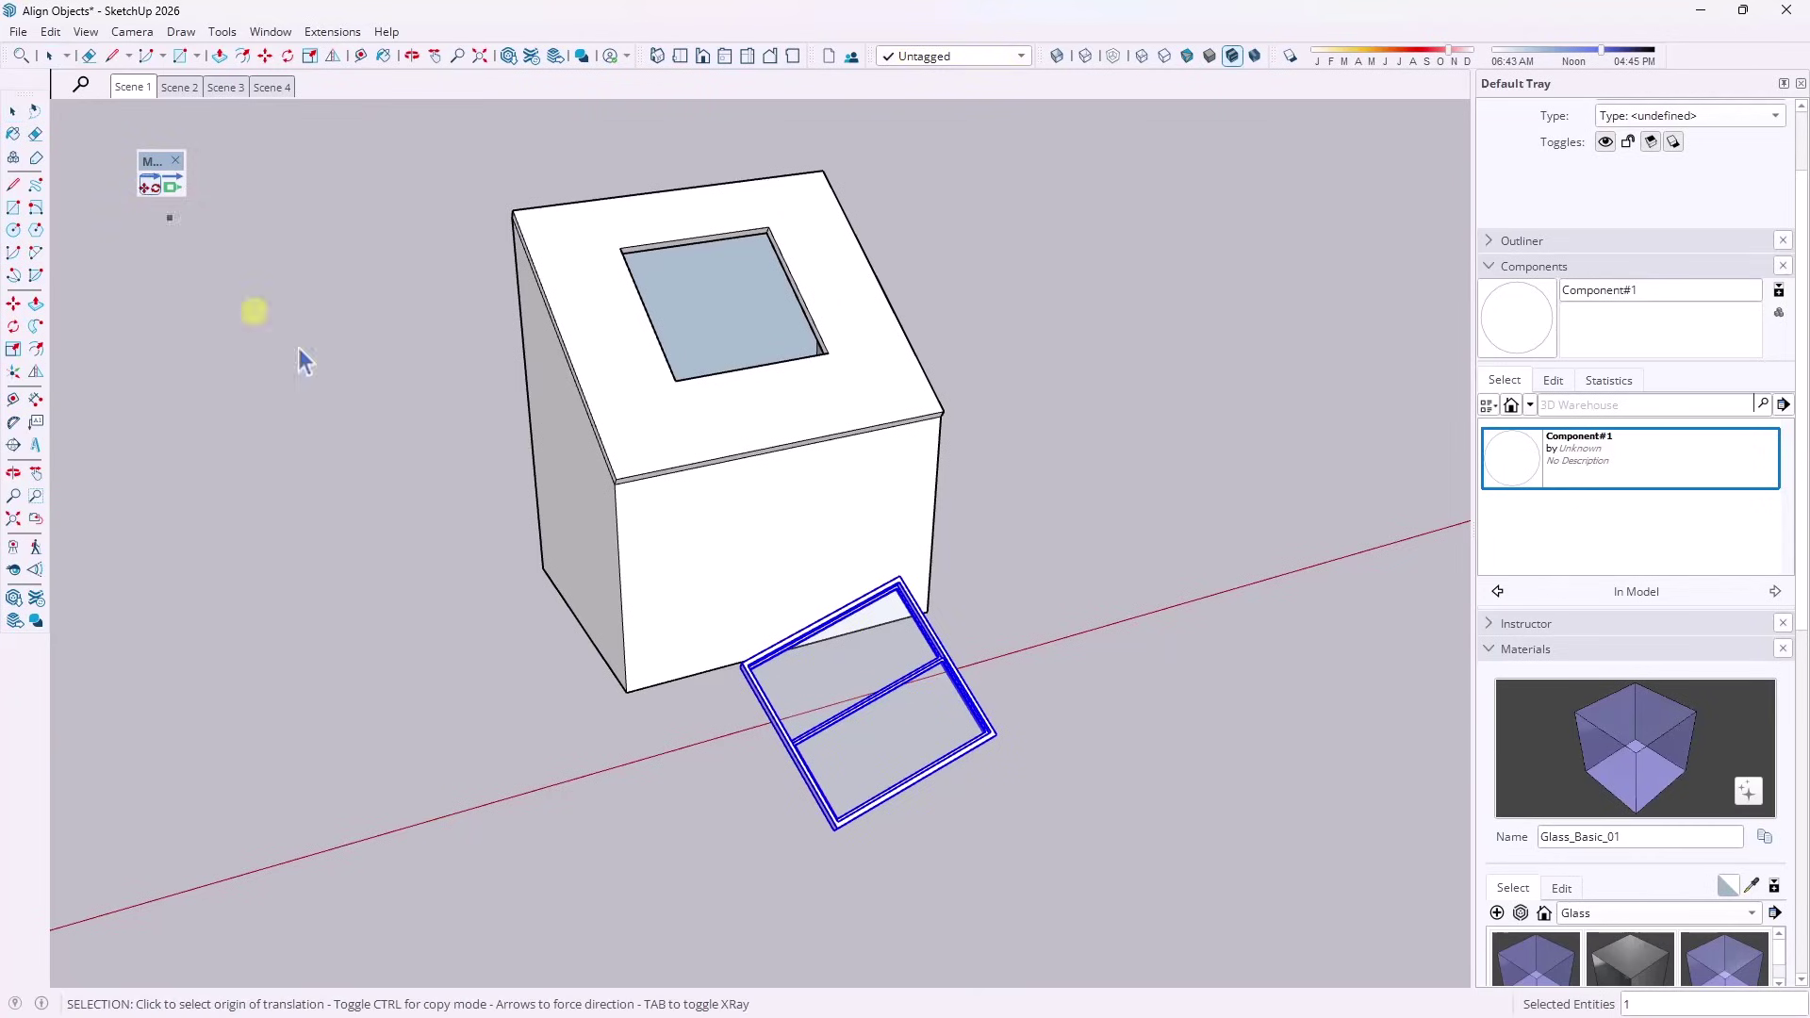
key("Tab")
left_click(741, 664)
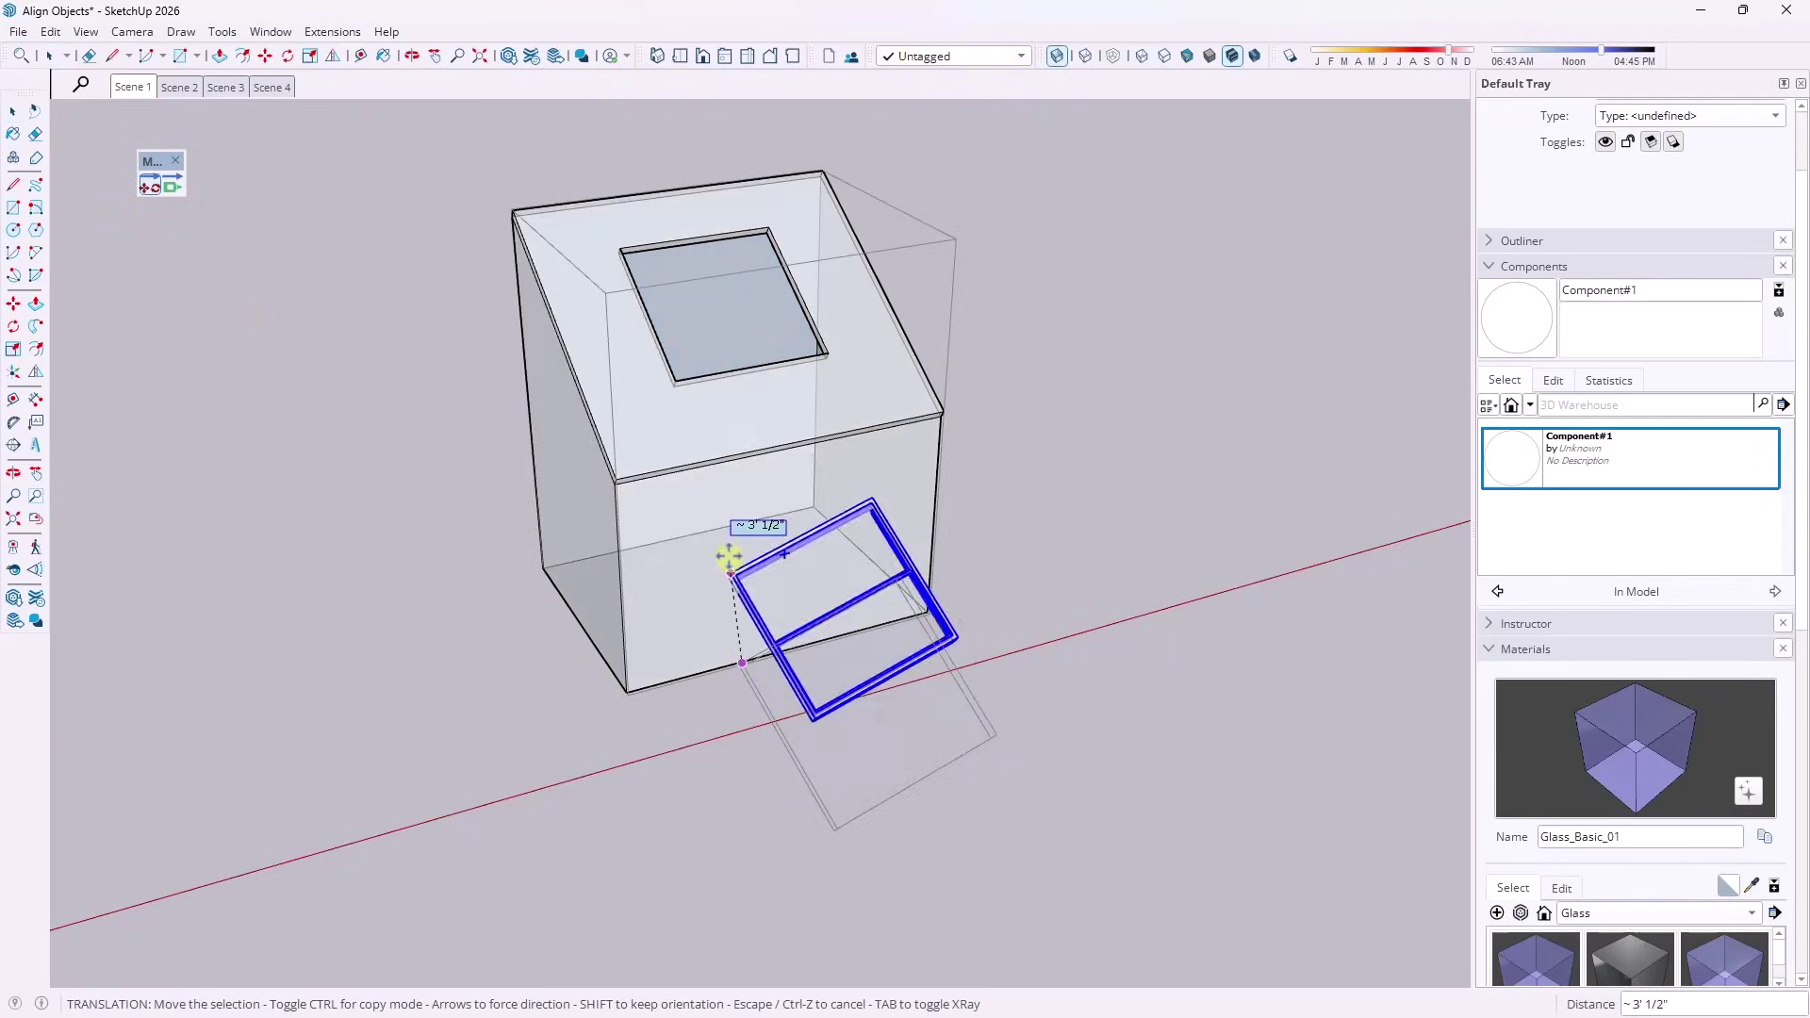
left_click(676, 381)
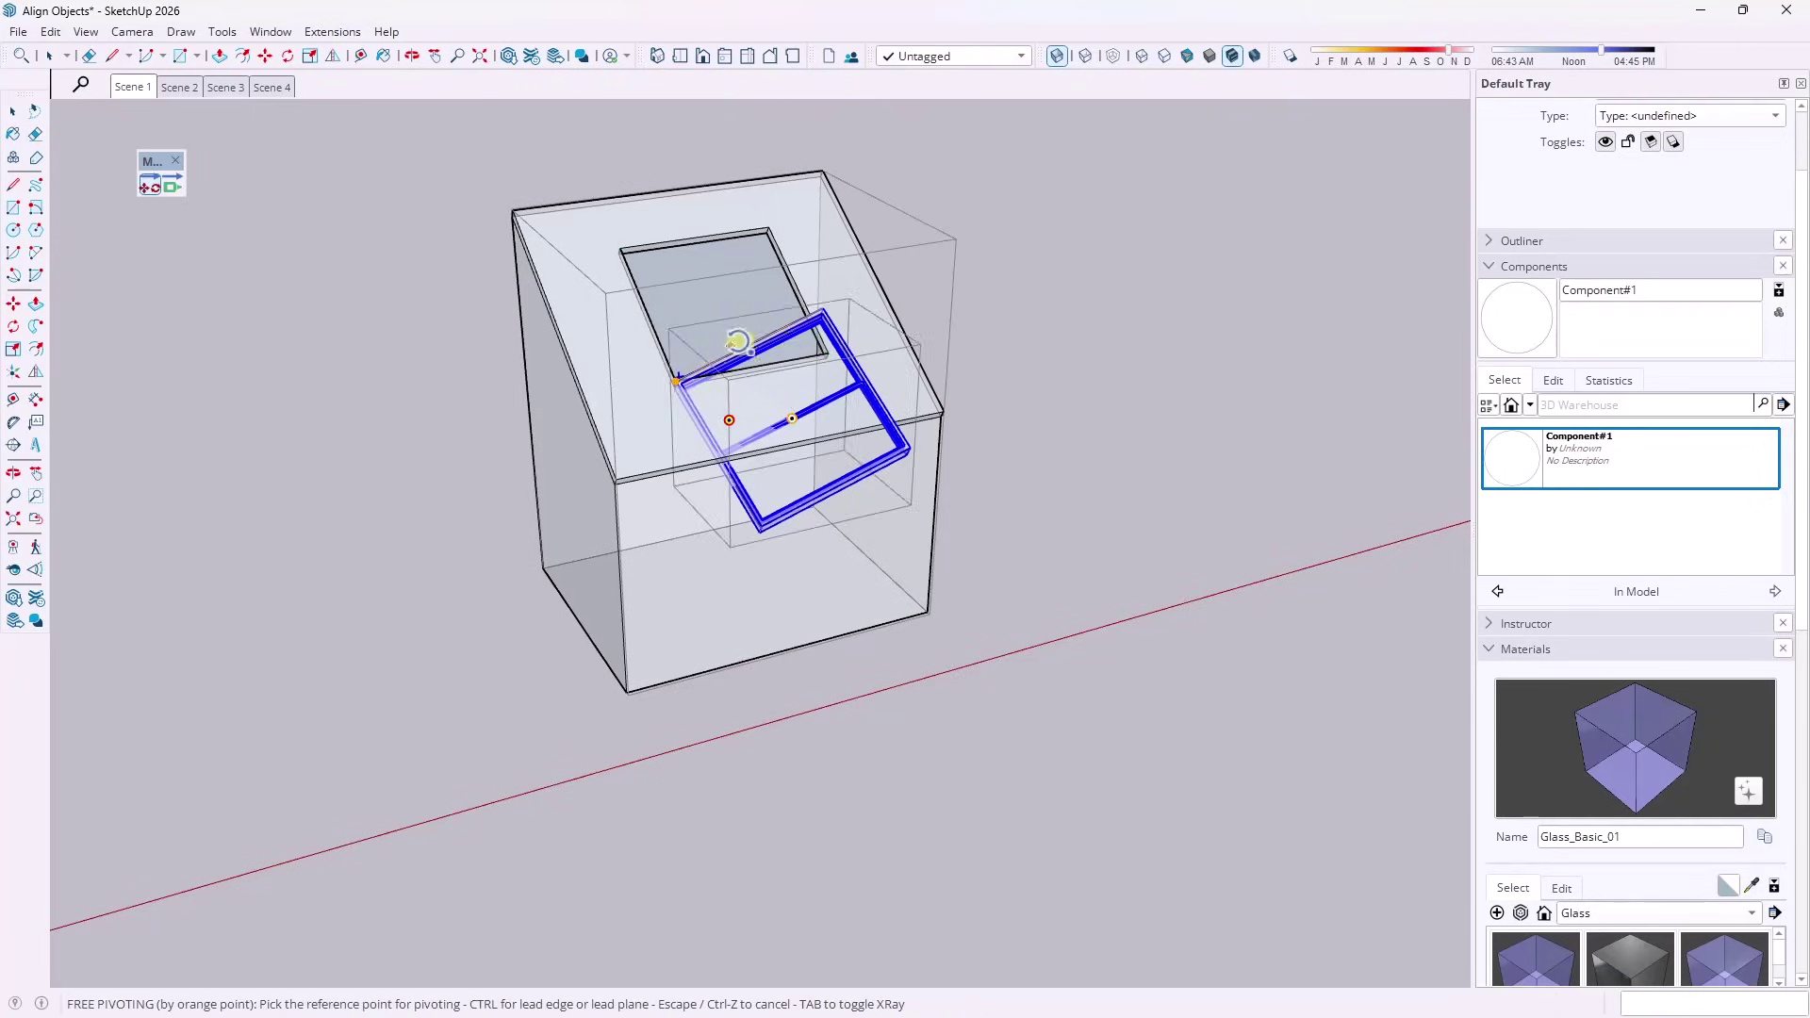
scroll(815, 306, "up", 2)
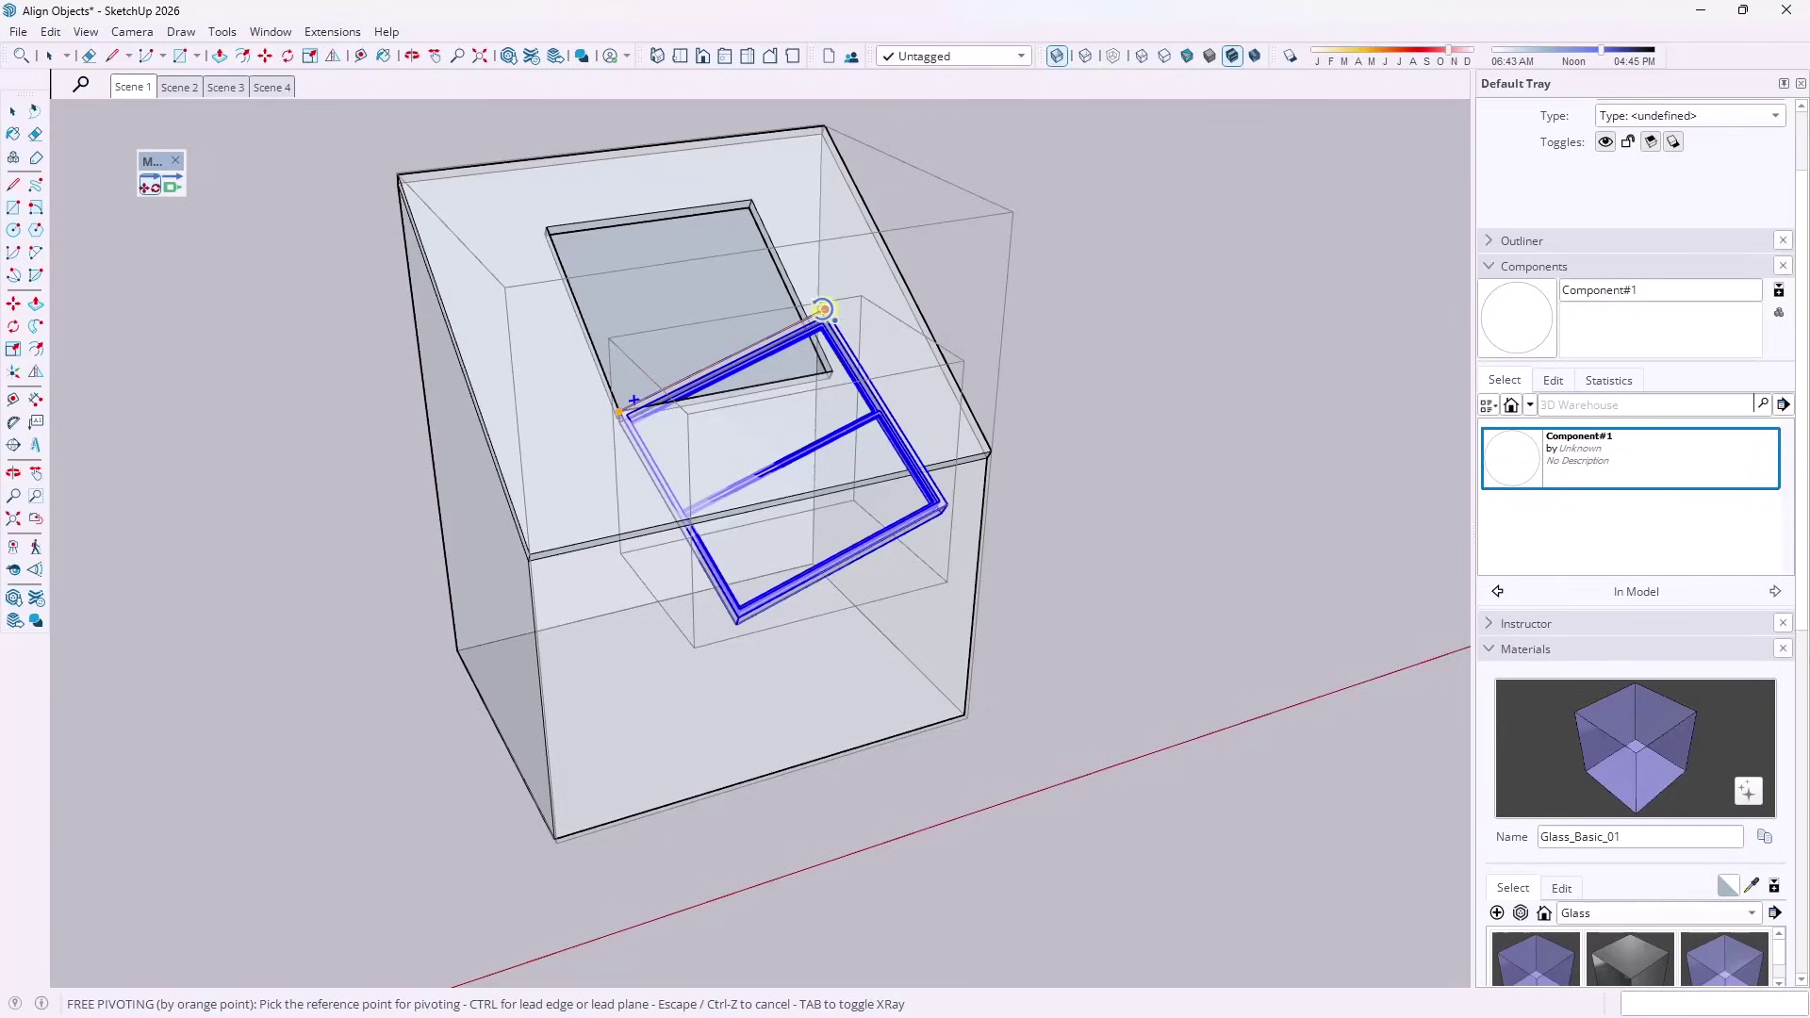
Pivot the frame to the opening's top-left corner and straighten it flush into the slope.
left_click(823, 309)
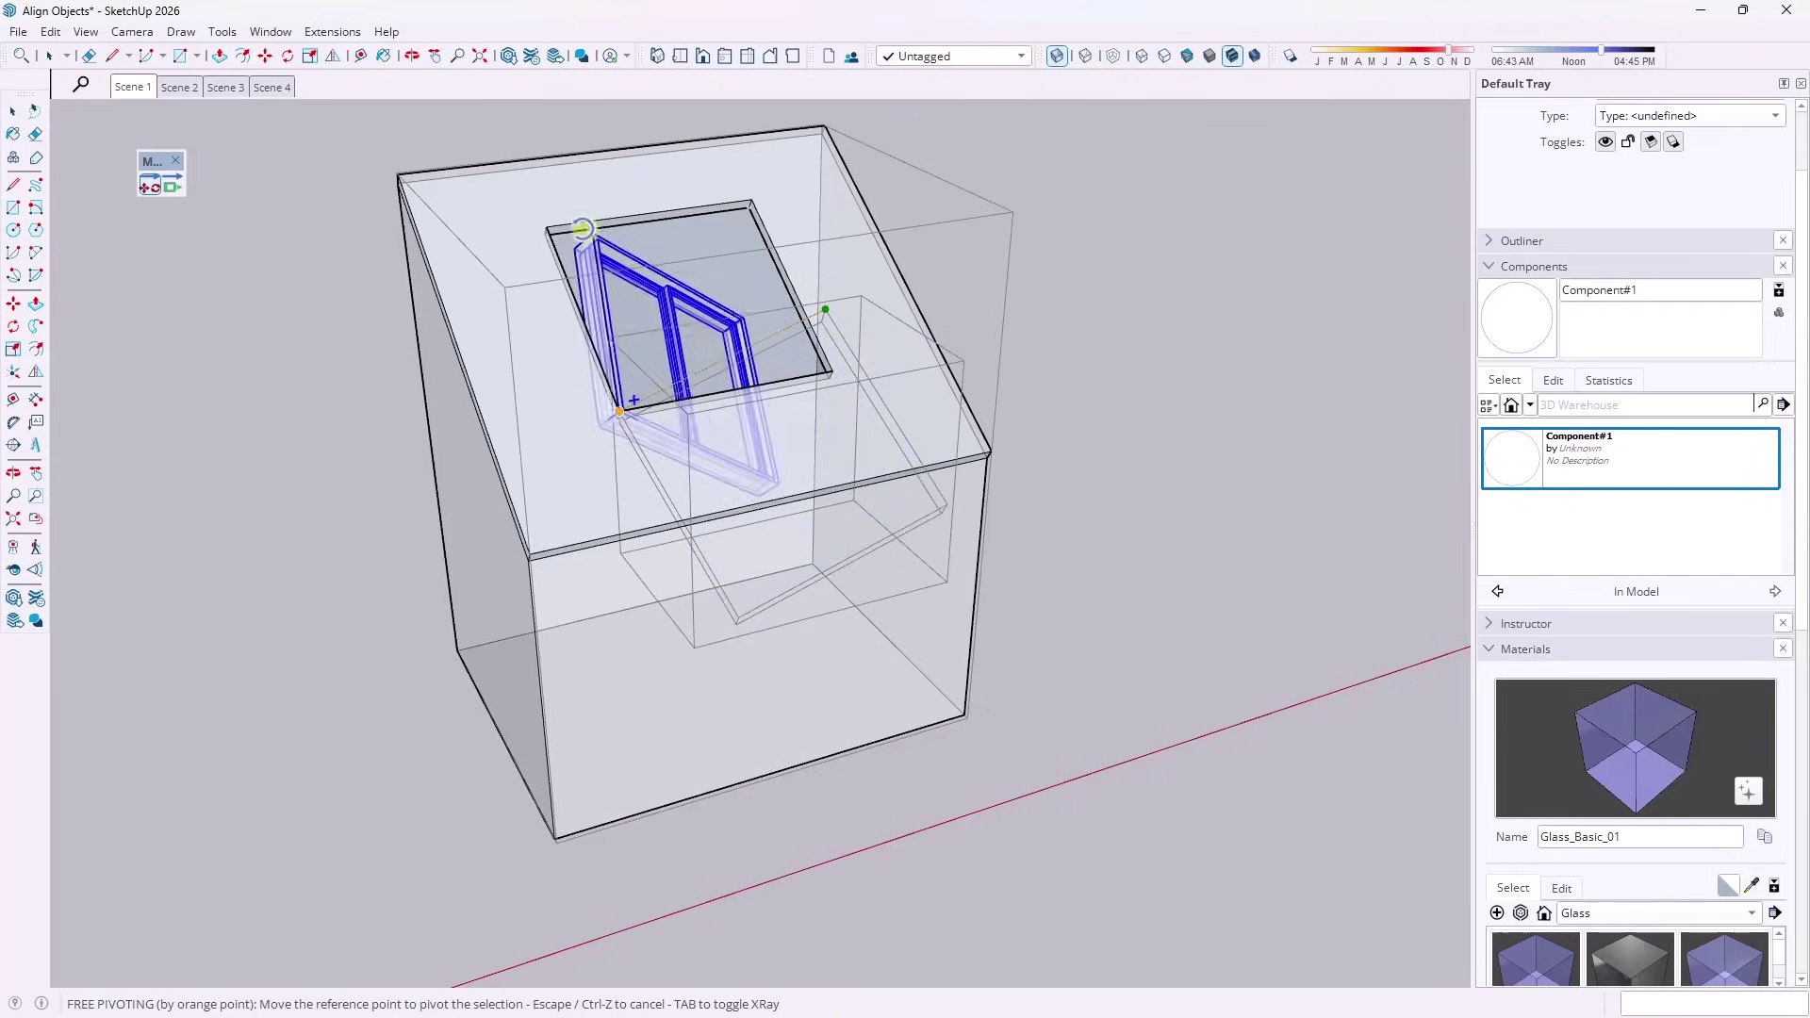
left_click(555, 229)
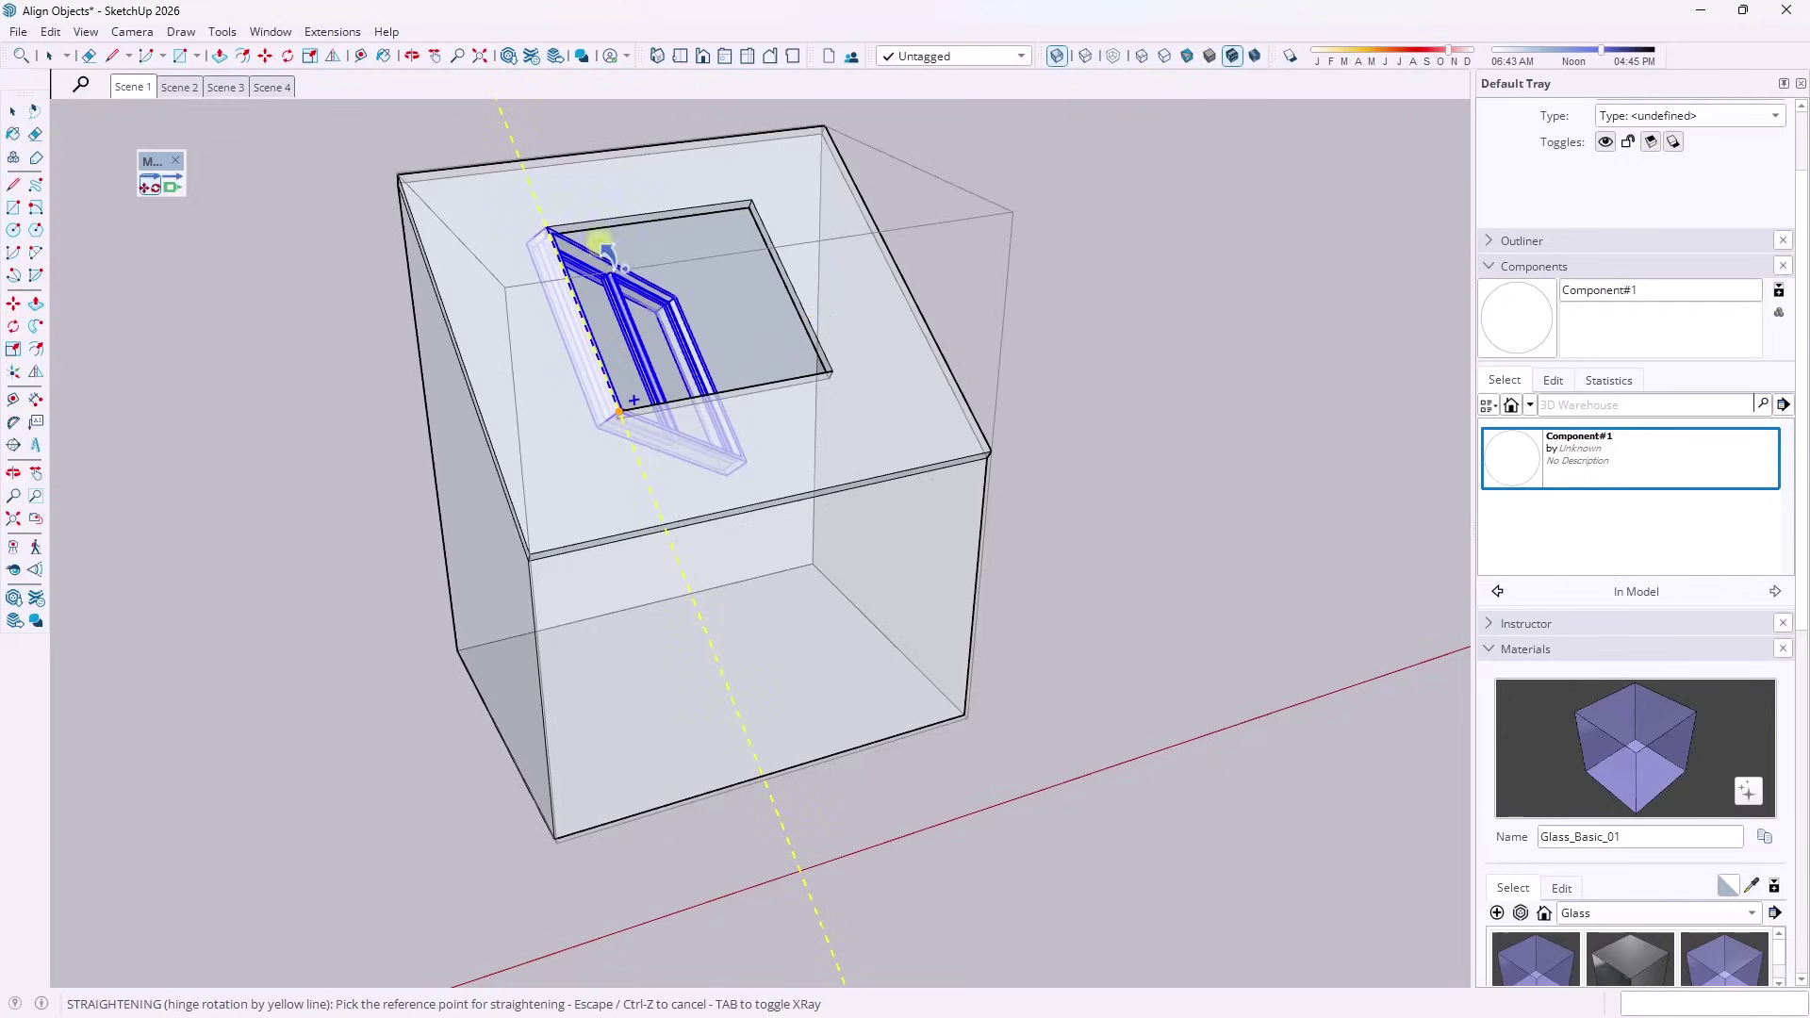
scroll(665, 283, "up", 5)
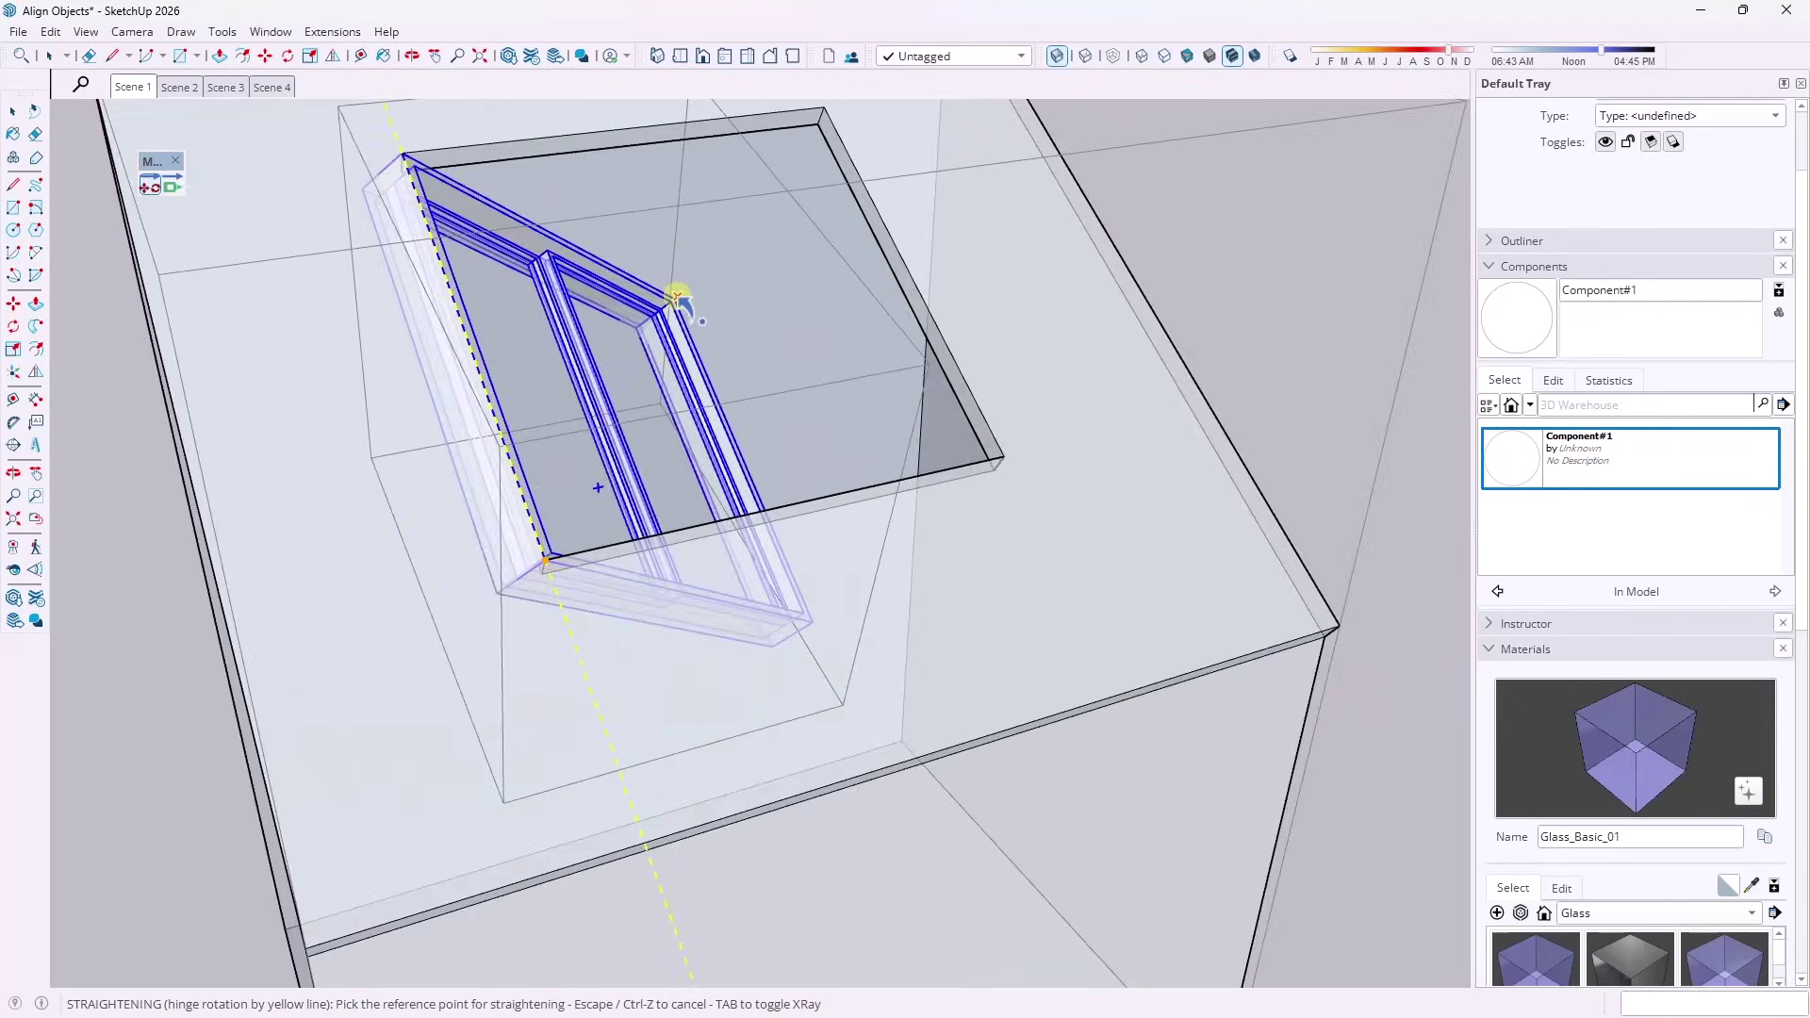
scroll(677, 296, "down", 1)
left_click(678, 295)
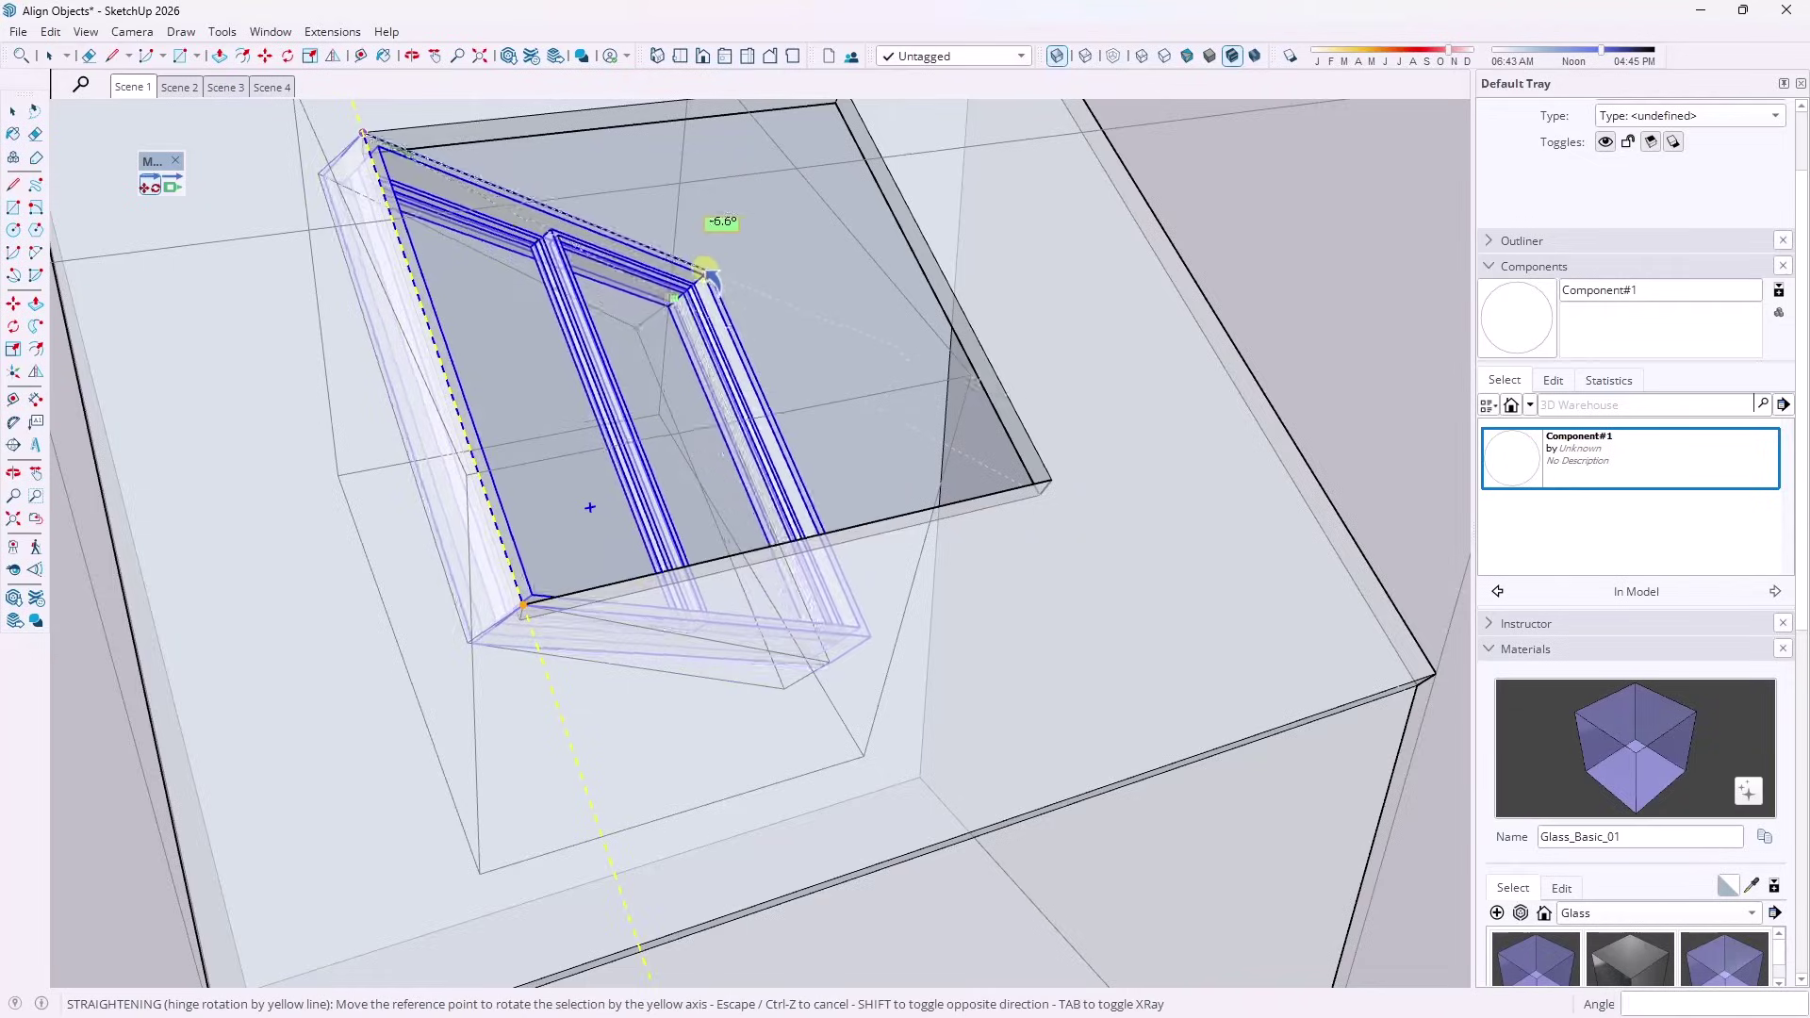
scroll(754, 236, "down", 1)
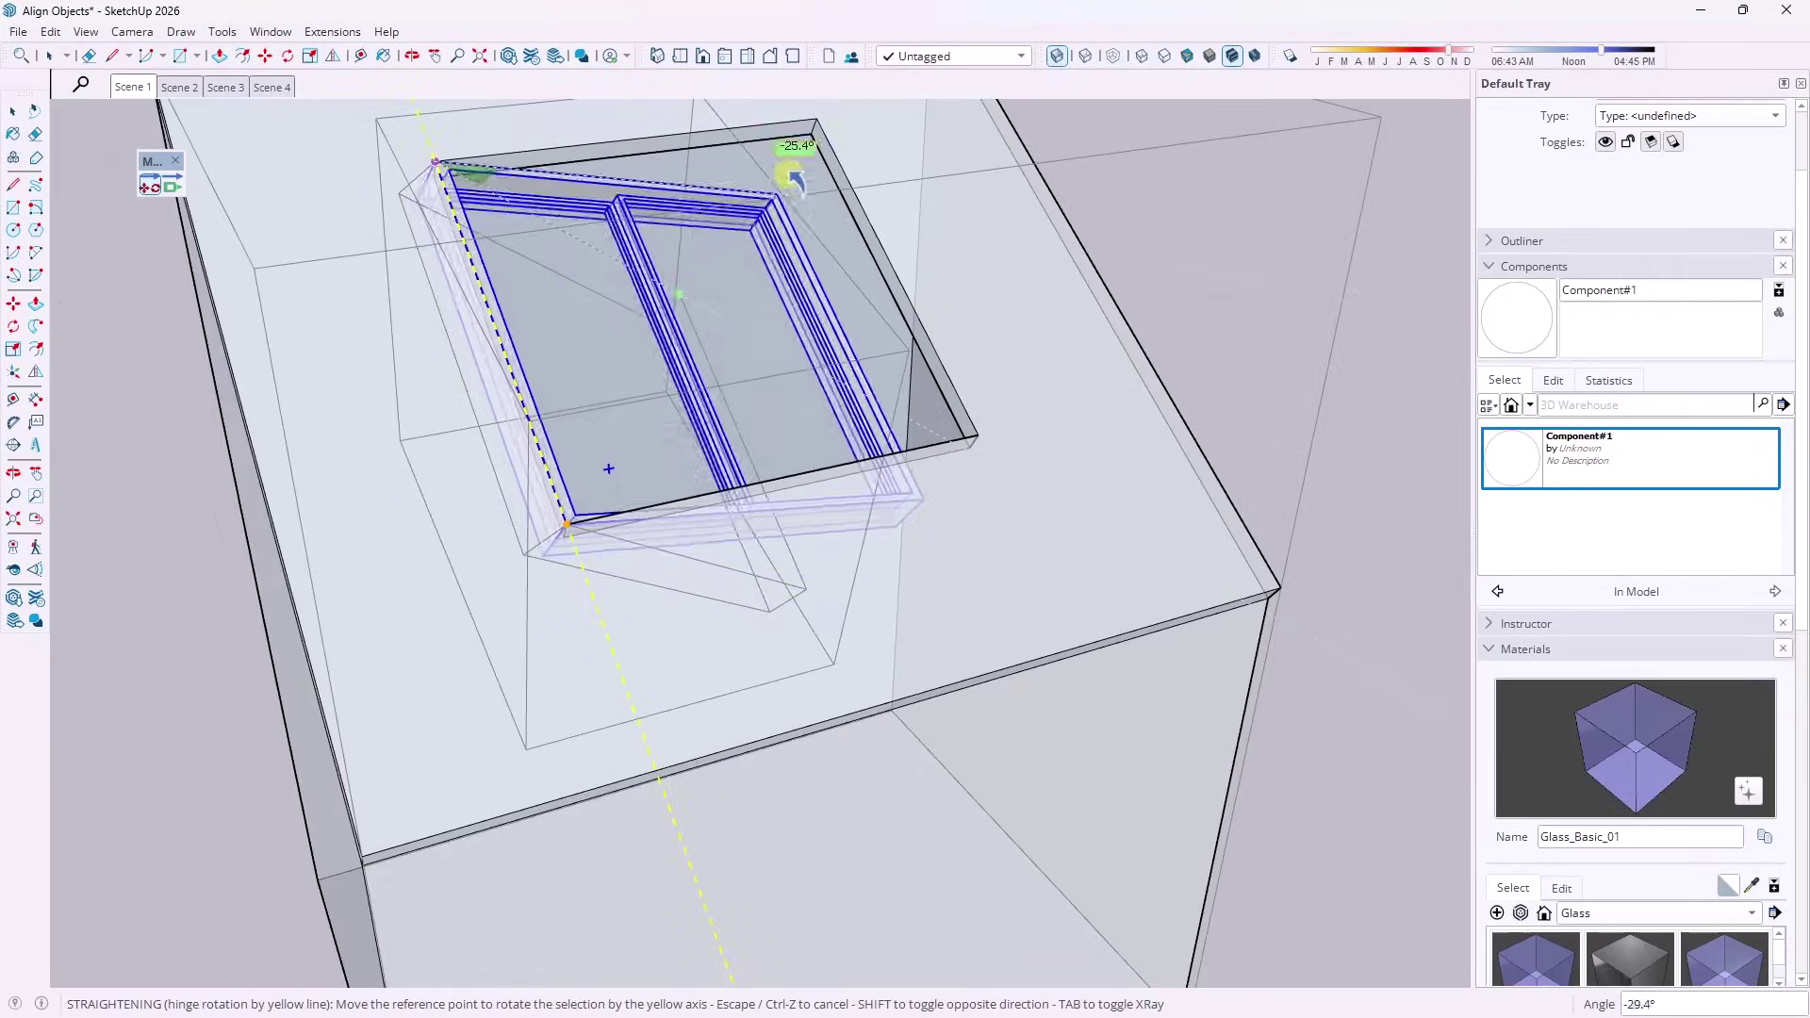
left_click(815, 129)
scroll(802, 300, "down", 2)
key("space")
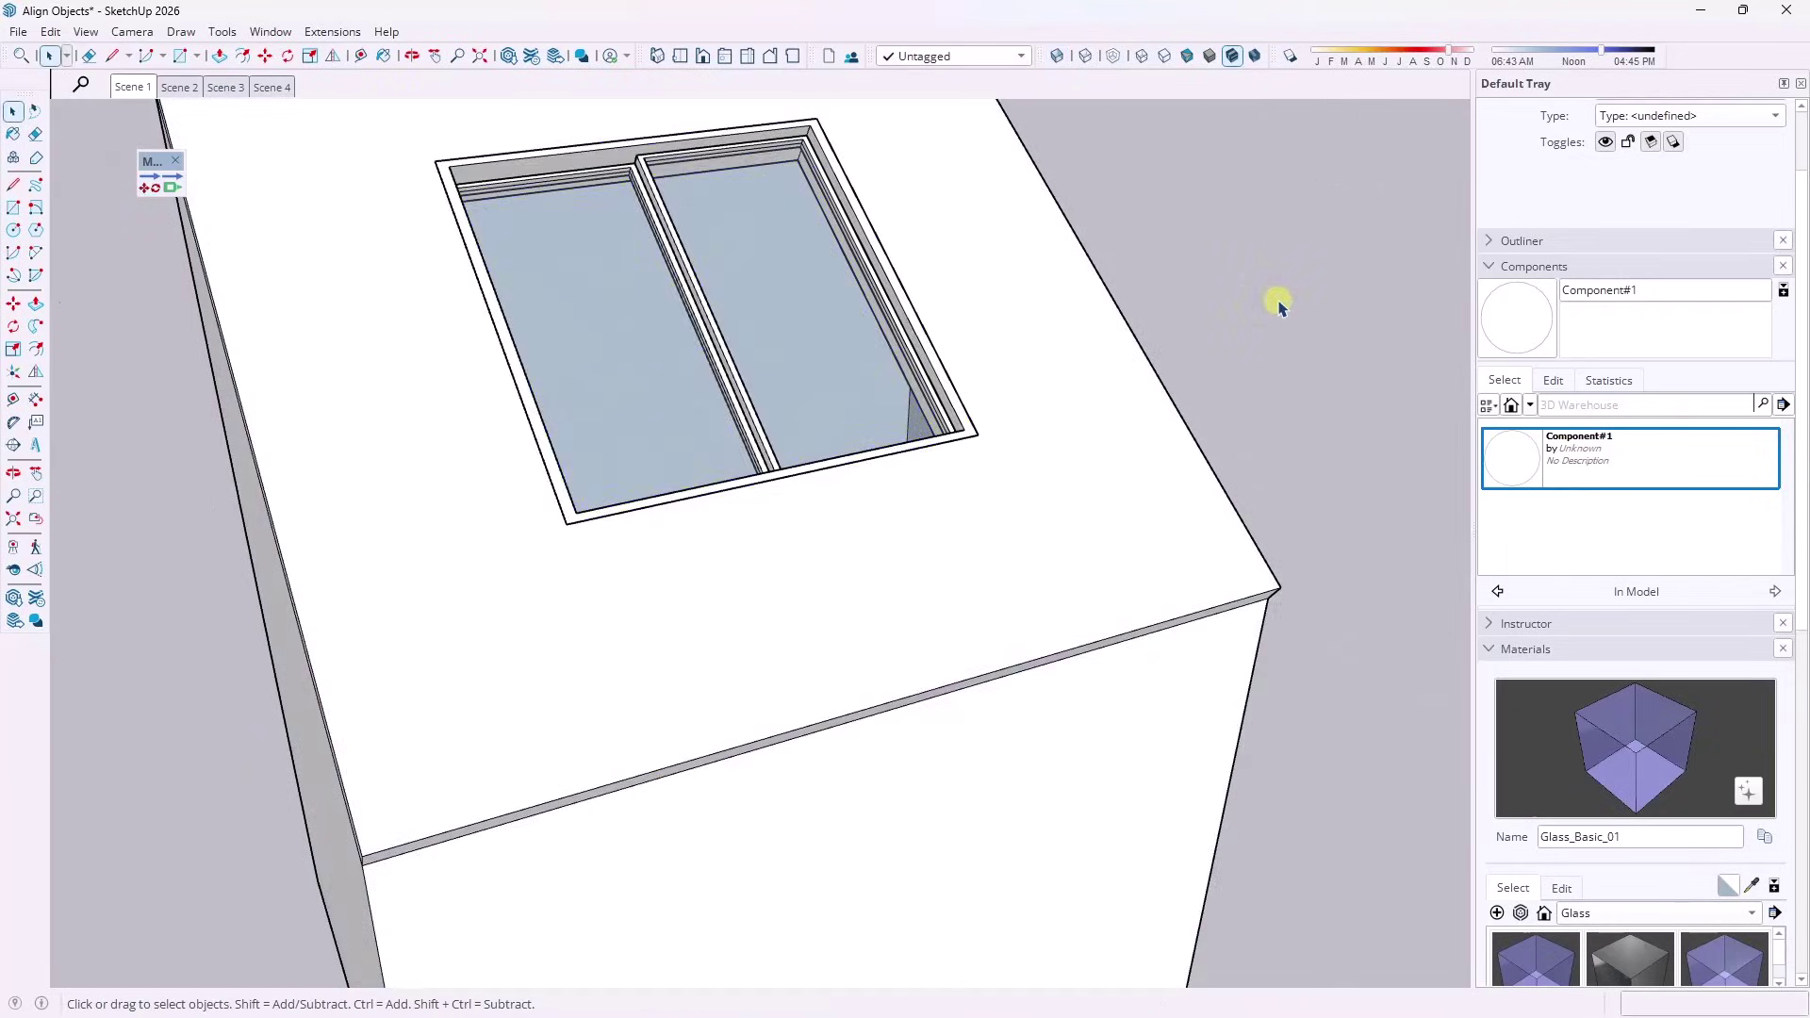
scroll(699, 403, "down", 2)
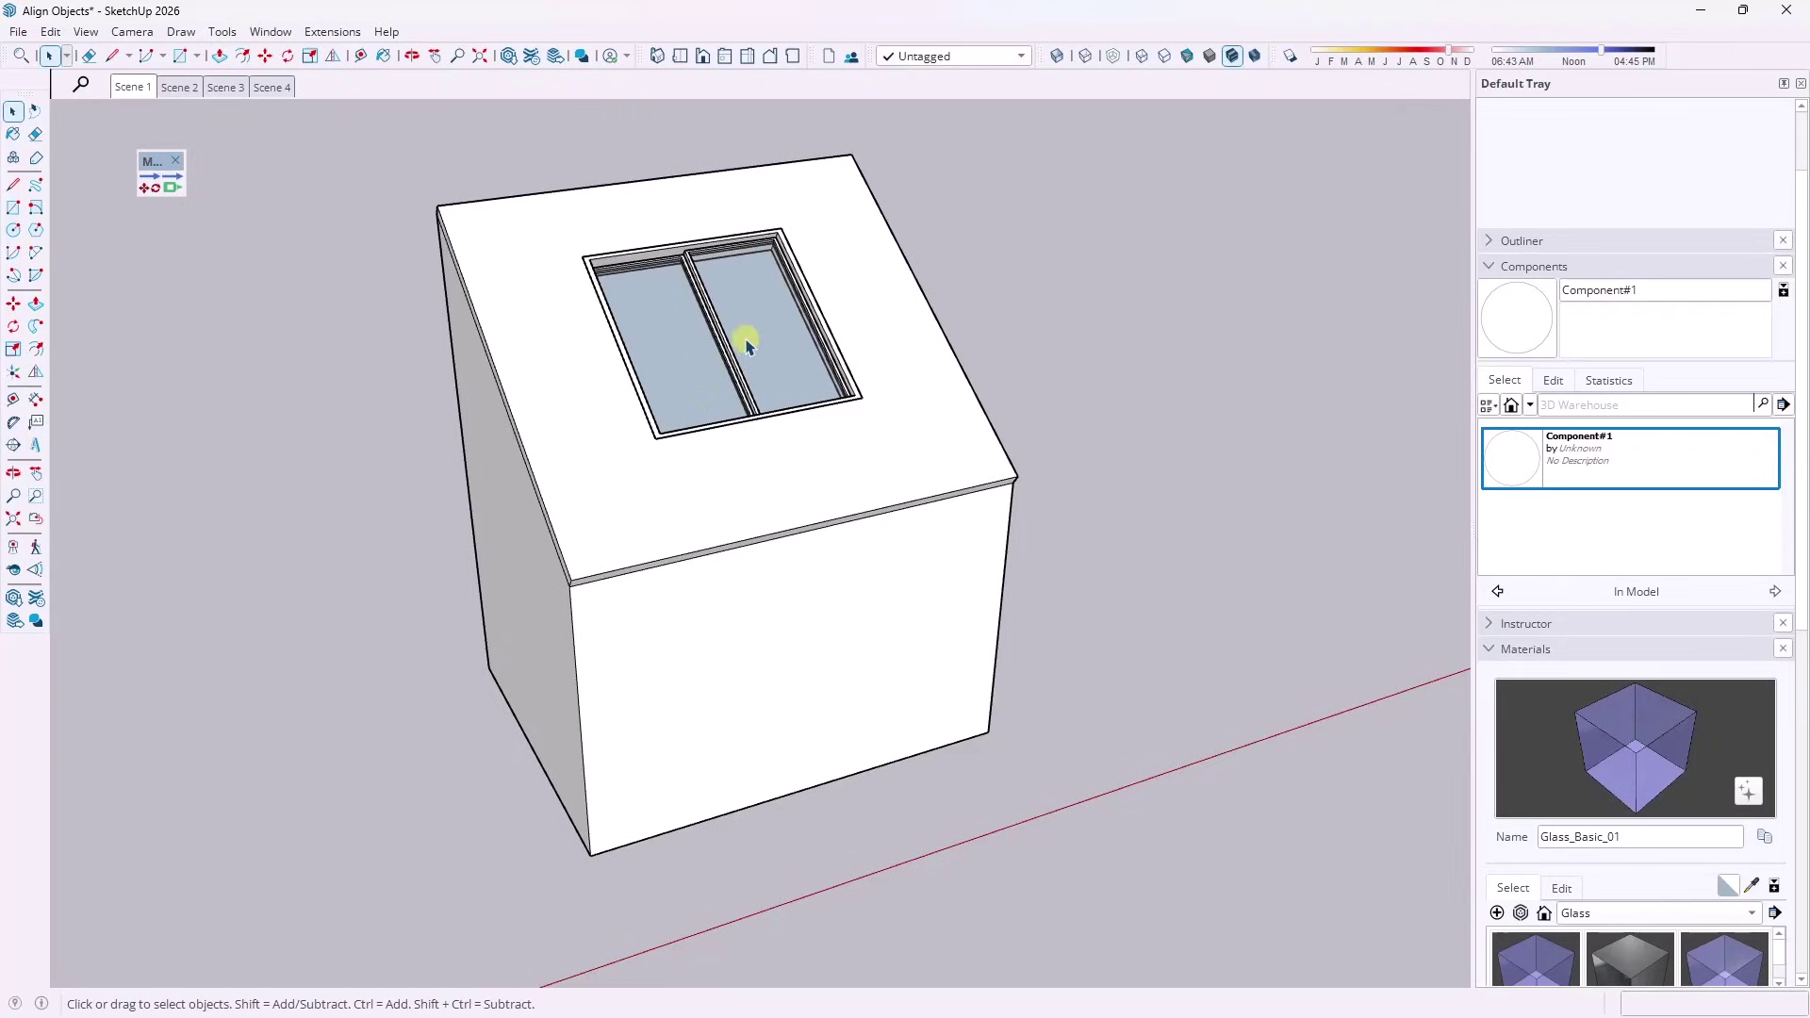